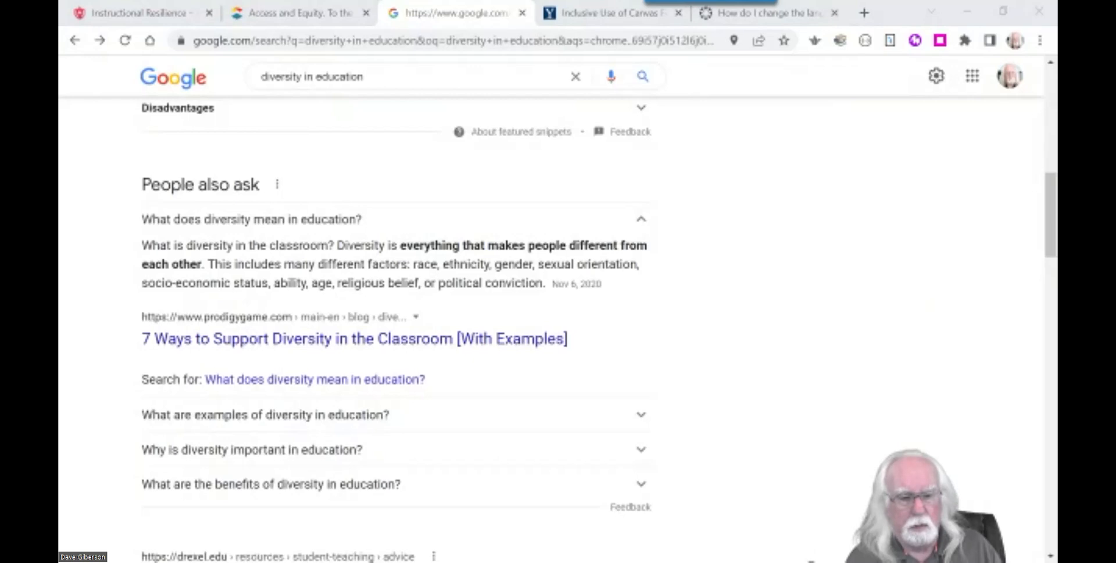
Step: Switch to the browser's overview_of_canvas presentation, copy its anyone-with-the-link viewer share link, and close the sharing settings
key("alt+Tab")
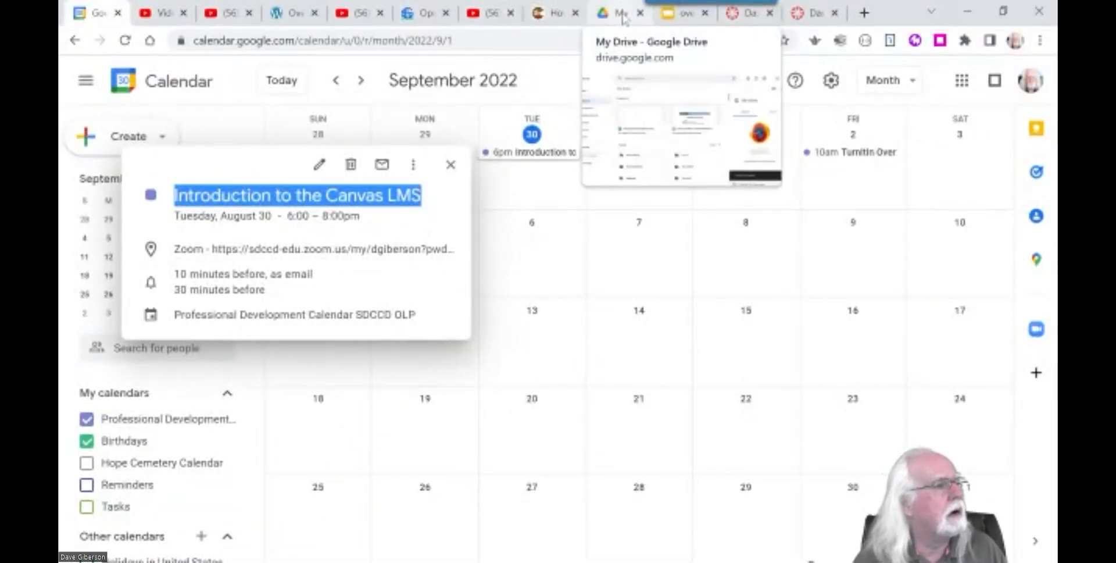
left_click(686, 13)
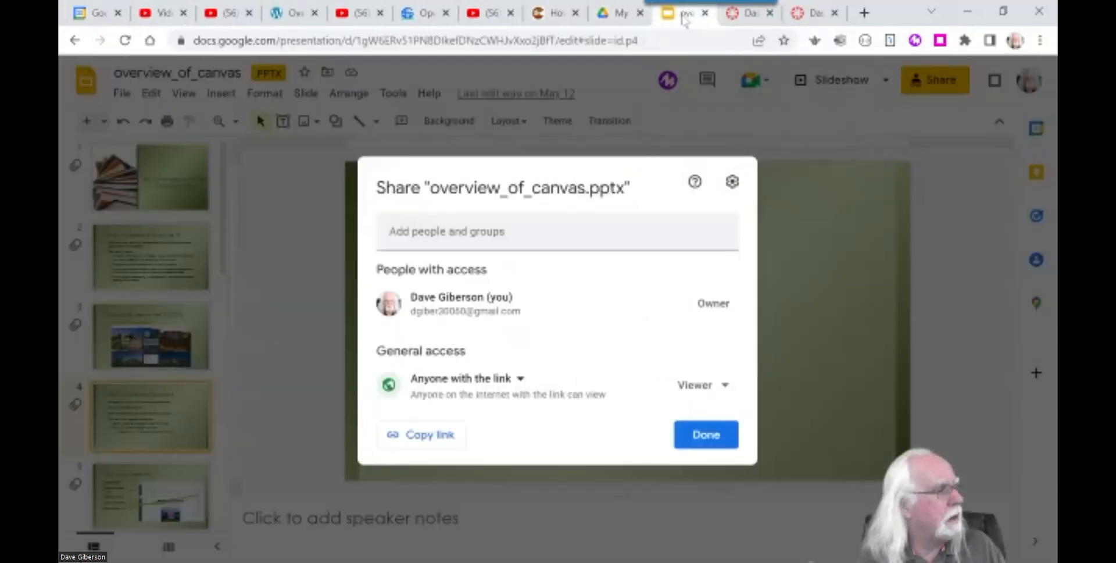
left_click(697, 439)
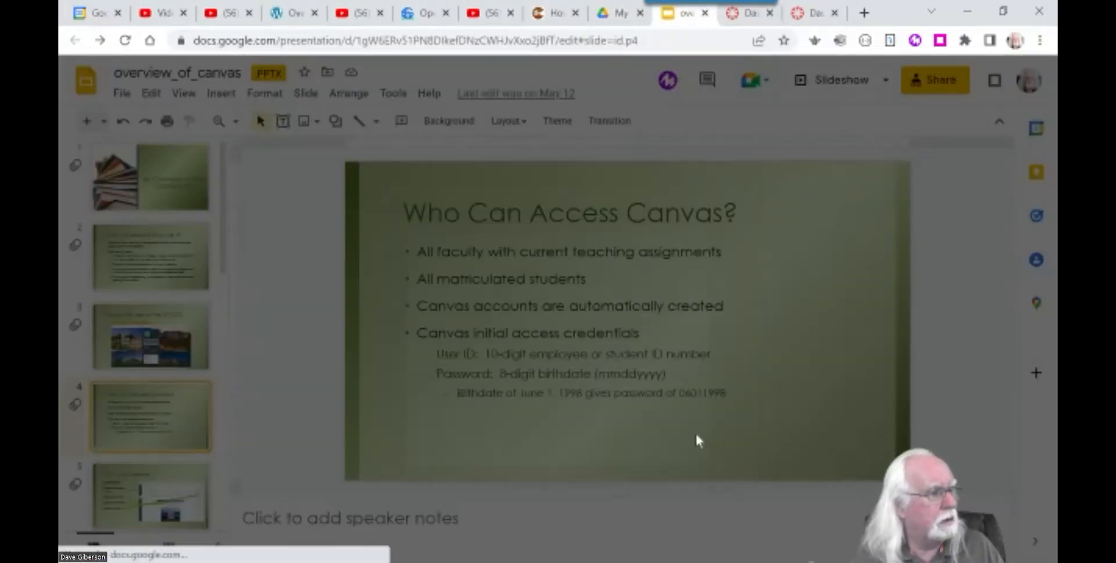
left_click(935, 80)
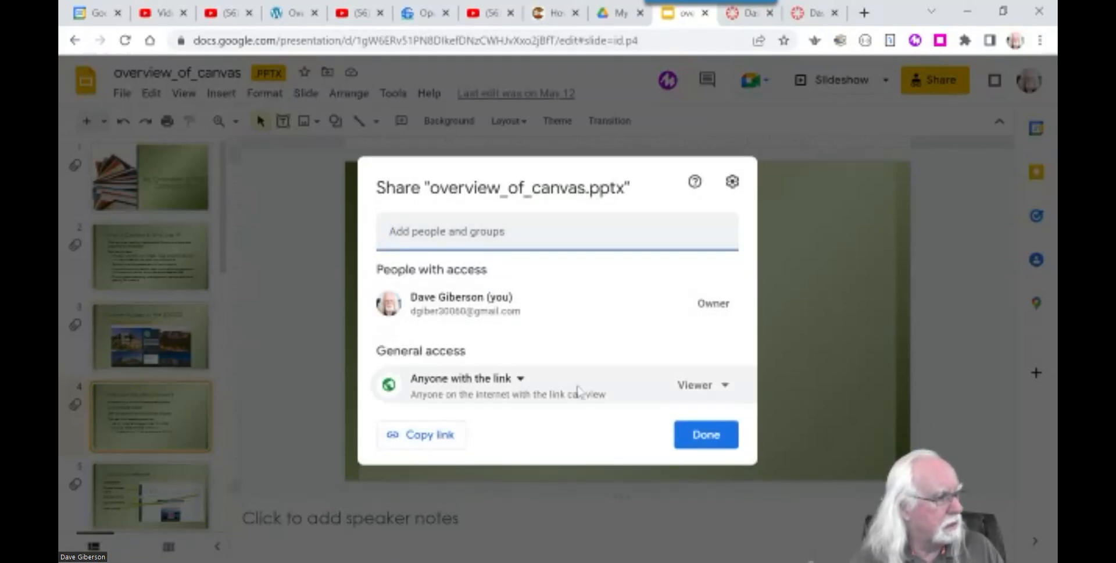
left_click(440, 435)
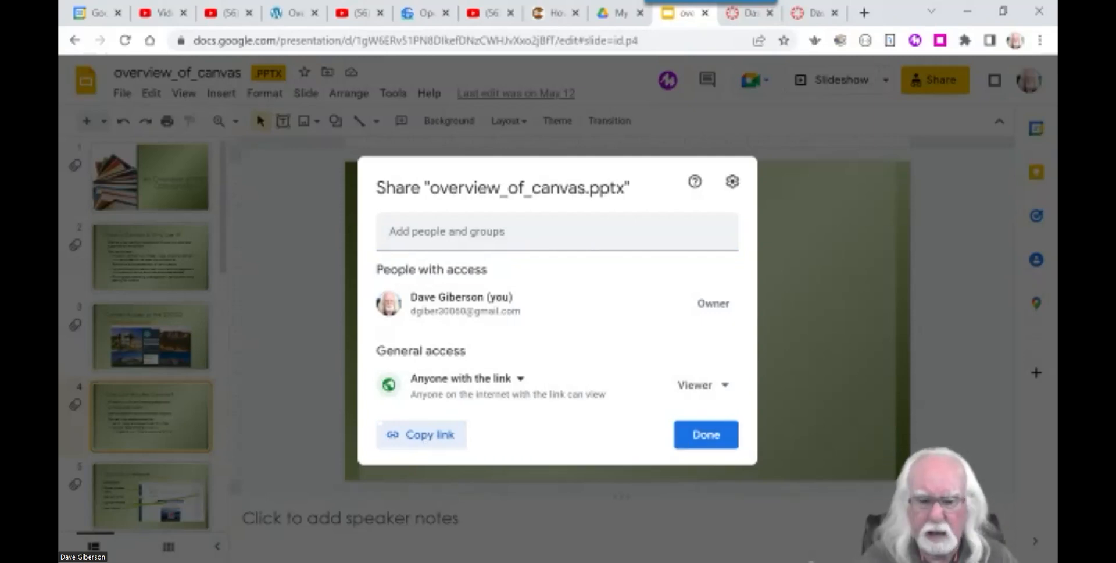
key("alt+Tab")
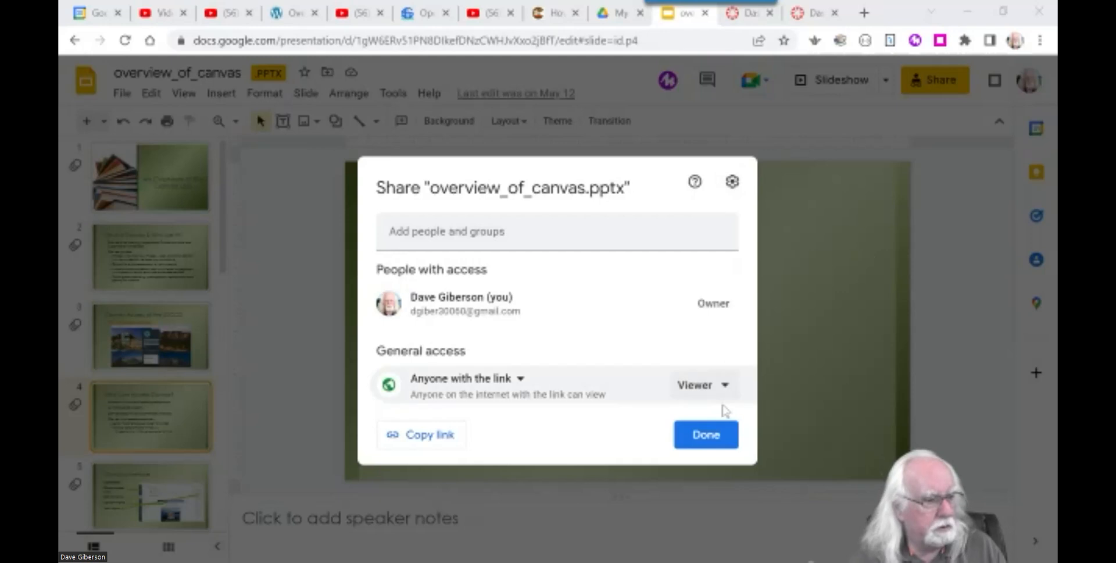
left_click(706, 442)
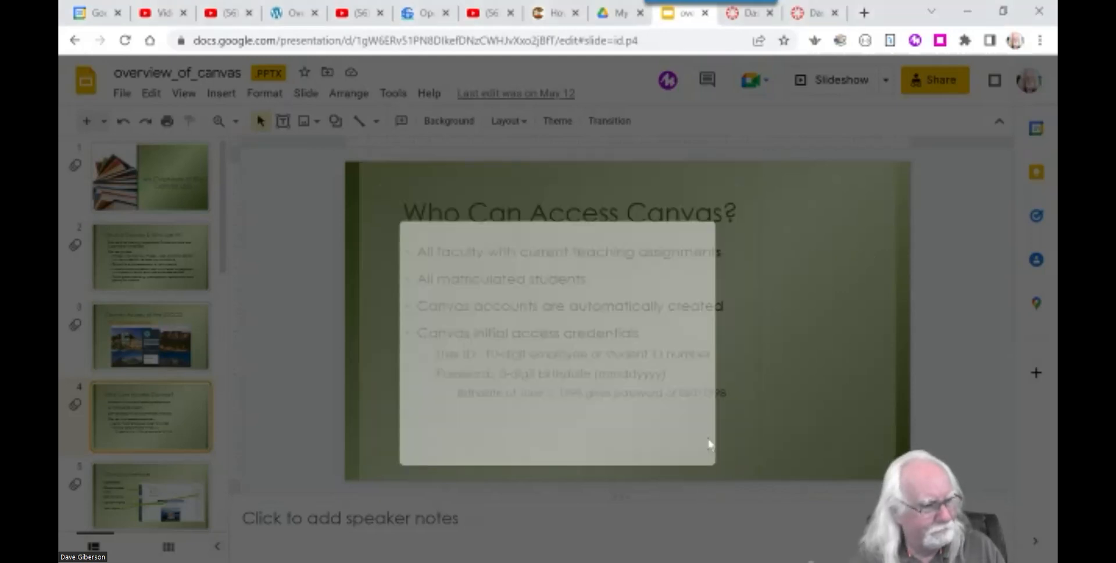
Step: Return to the slideshow and open the Canvas login page from the sdccd.instructure.com link on the slide
left_click(968, 12)
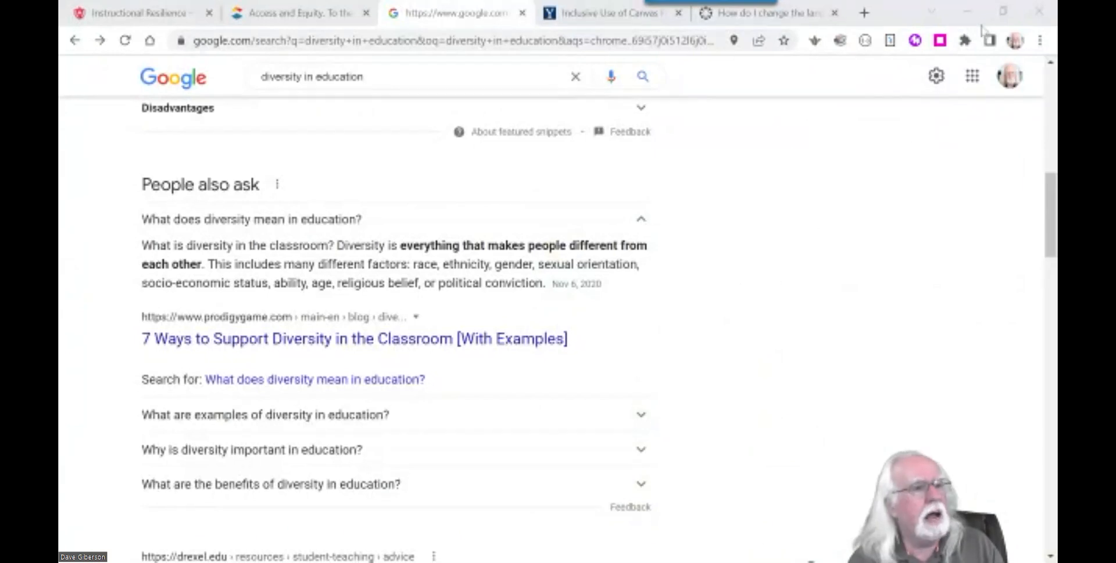
left_click(967, 12)
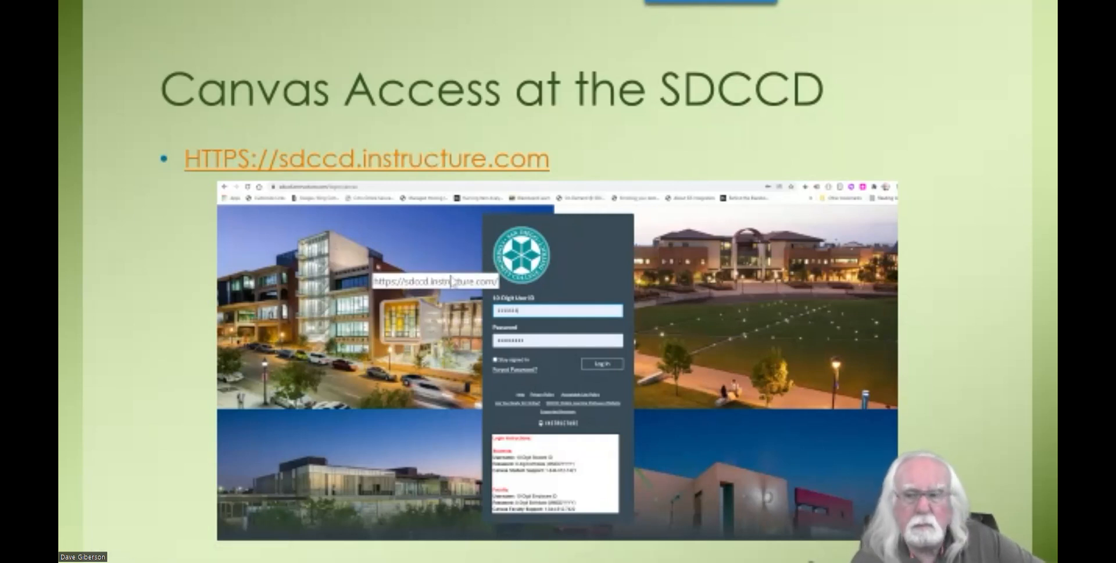
left_click(437, 174)
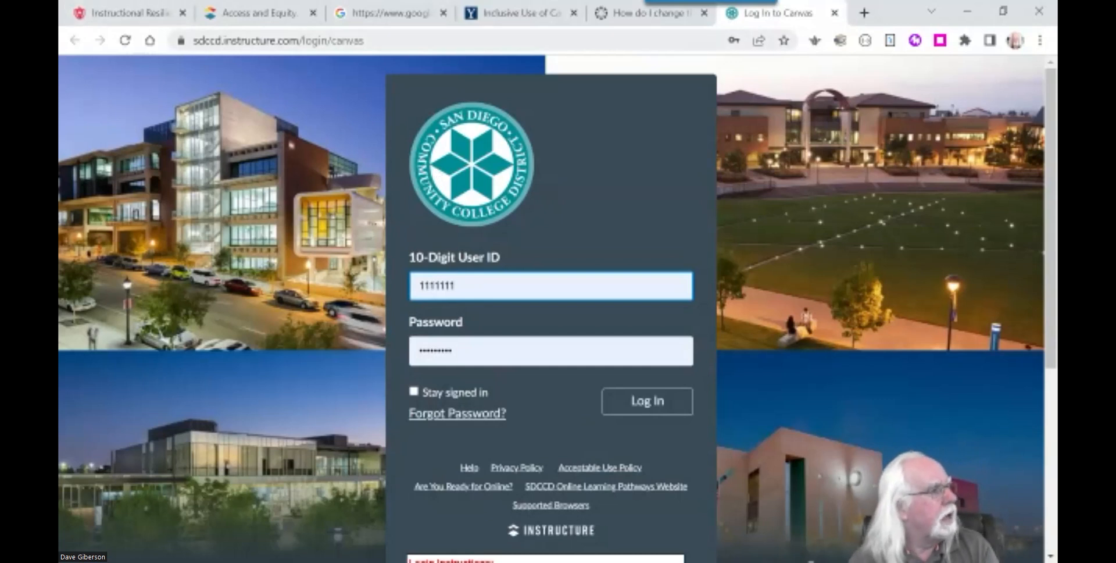
left_click(297, 42)
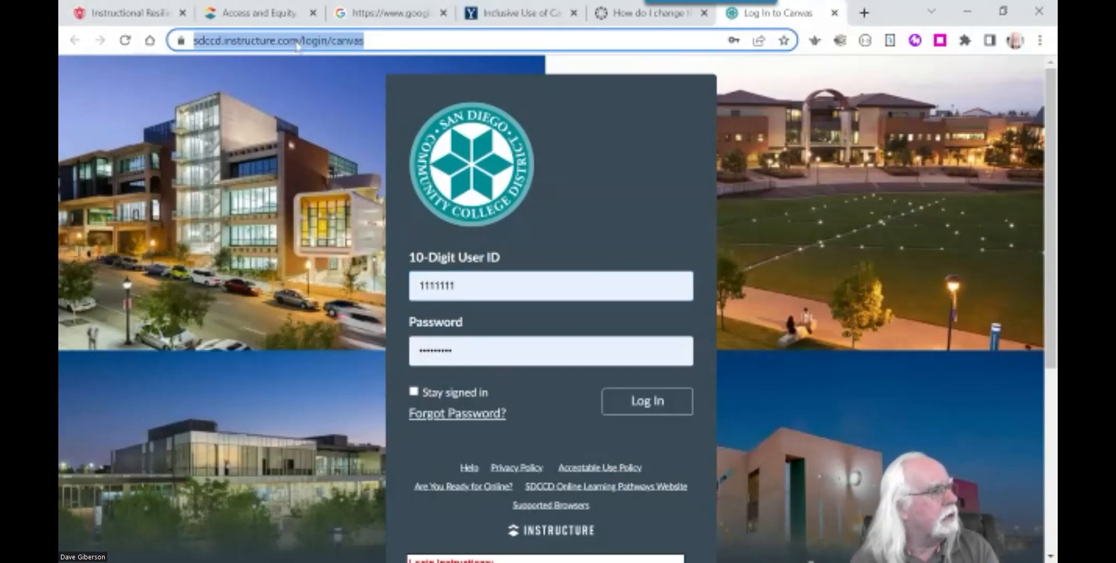
left_click(297, 42)
left_click_drag(336, 39, 200, 40)
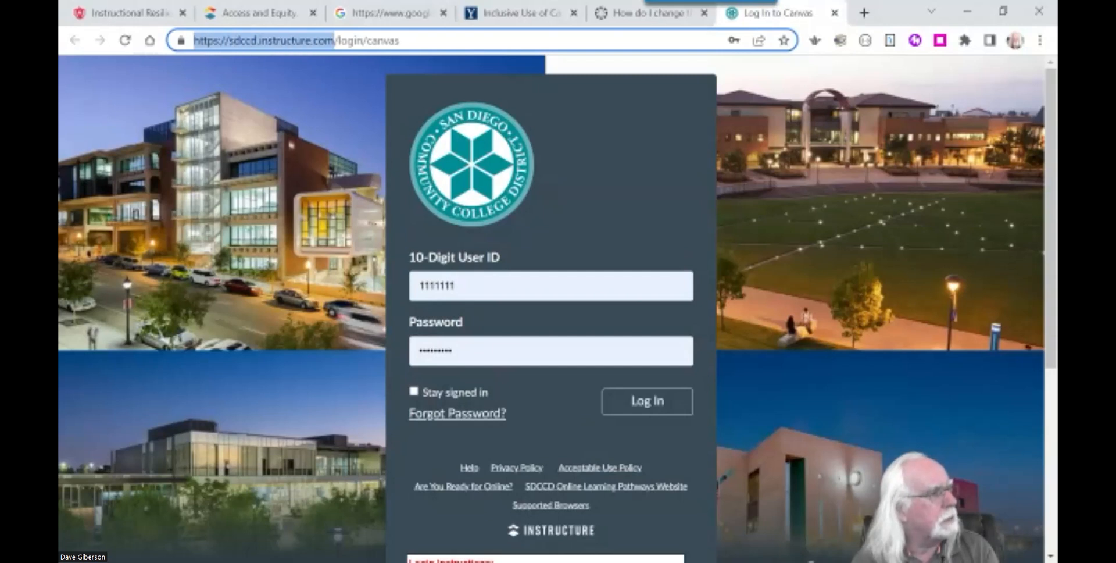
Step: Review the user ID and password fields and the student and faculty login instructions, and log in to Canvas with the prefilled credentials
left_click(497, 291)
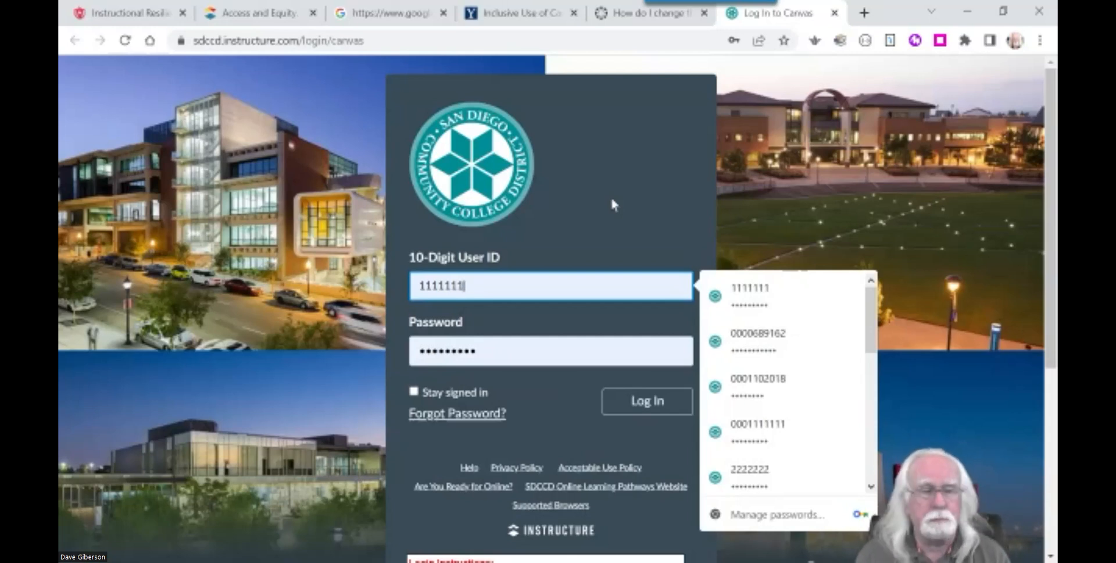
left_click(488, 351)
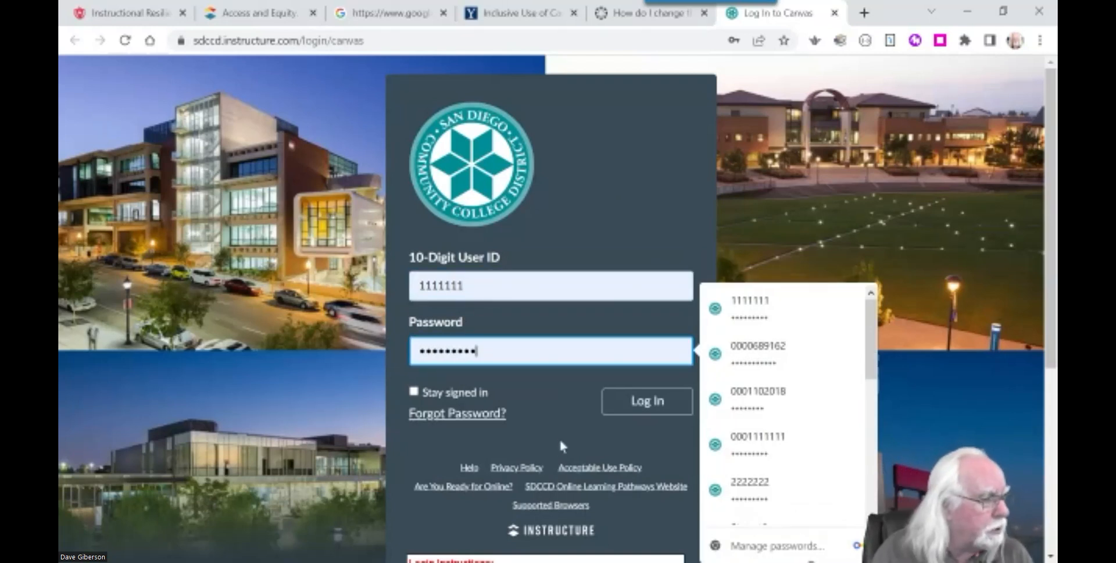
scroll(559, 437, "down", 5)
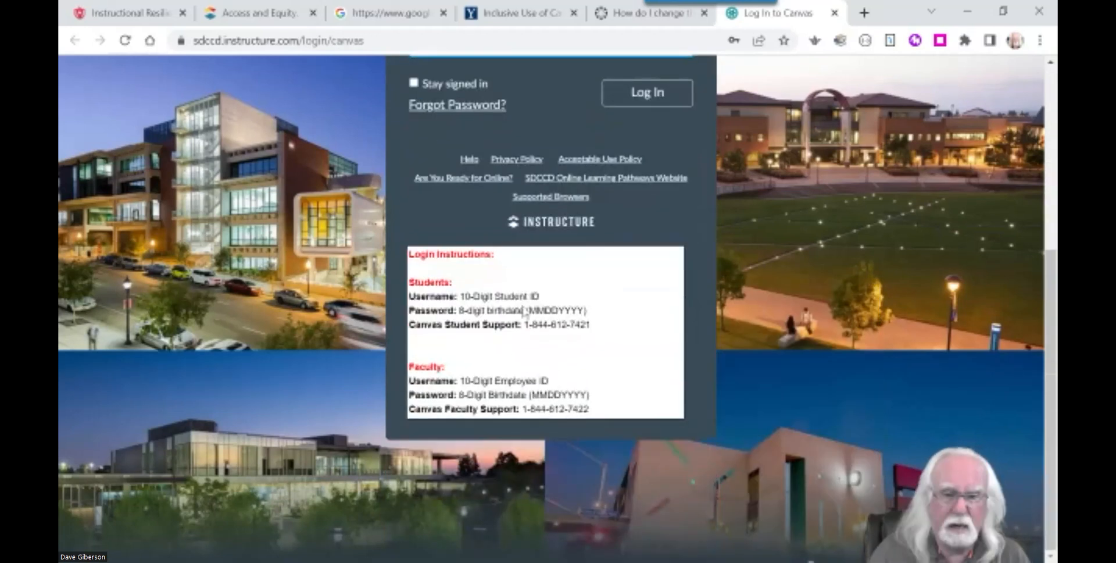
key("alt+Tab")
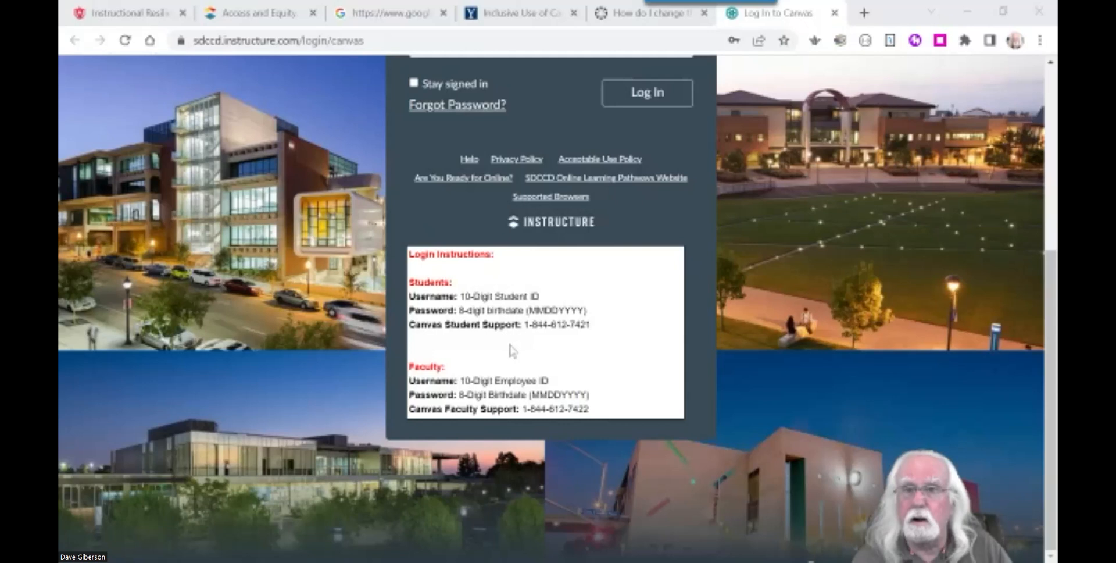
scroll(631, 302, "up", 5)
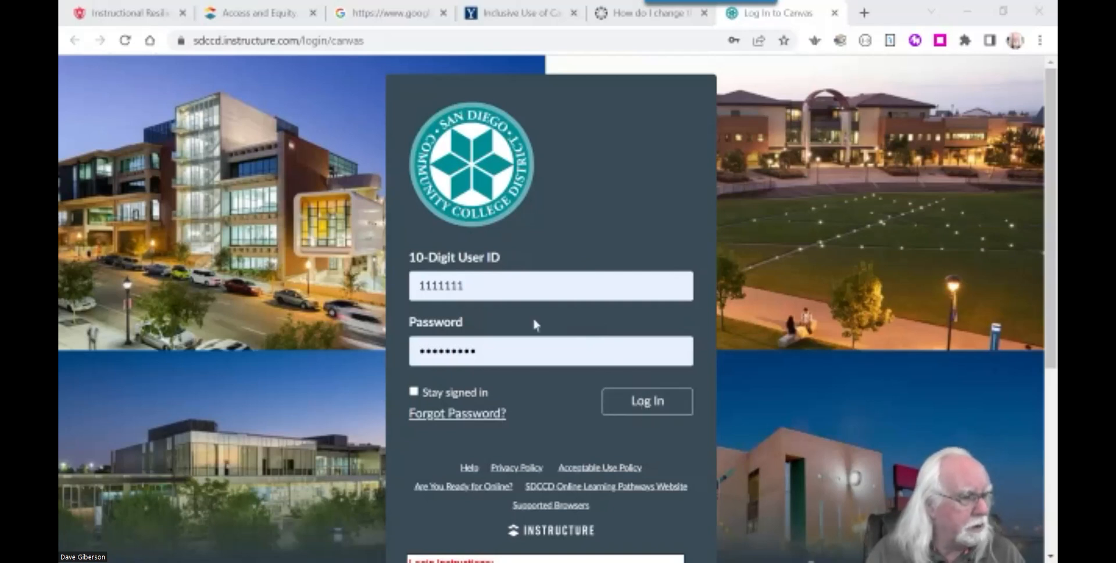
left_click(638, 400)
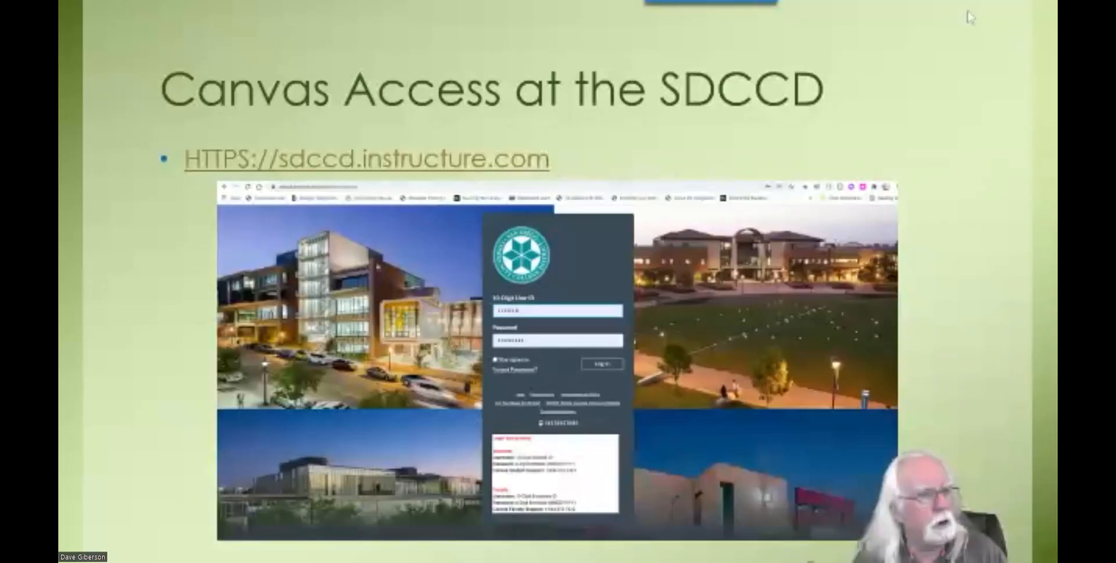
Step: Return to the slideshow and advance through the "Who Can Access Canvas?" slide to the "Canvas Interface" slide
left_click(967, 11)
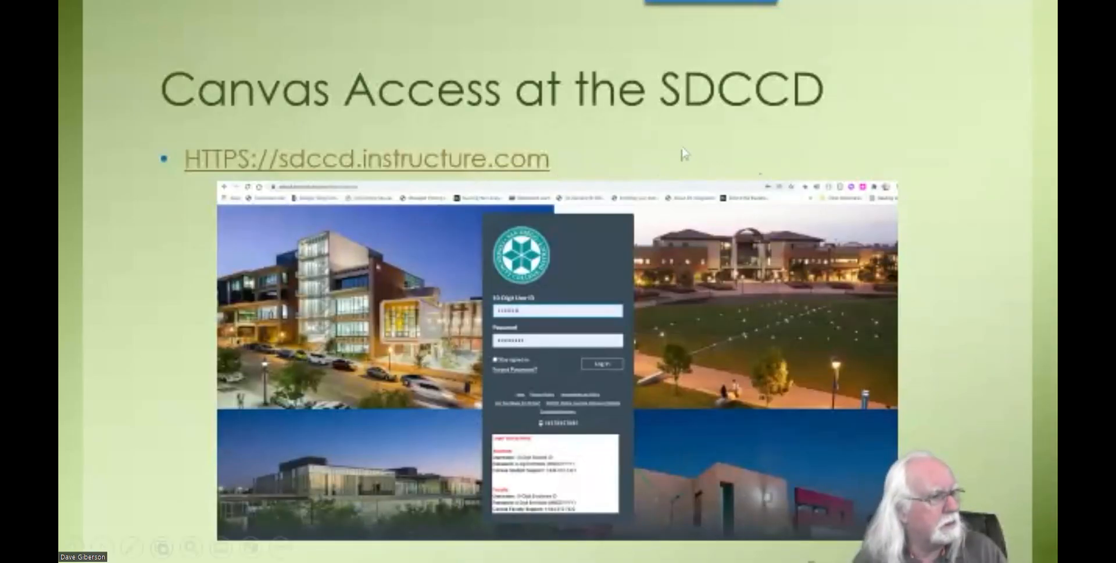
left_click(975, 293)
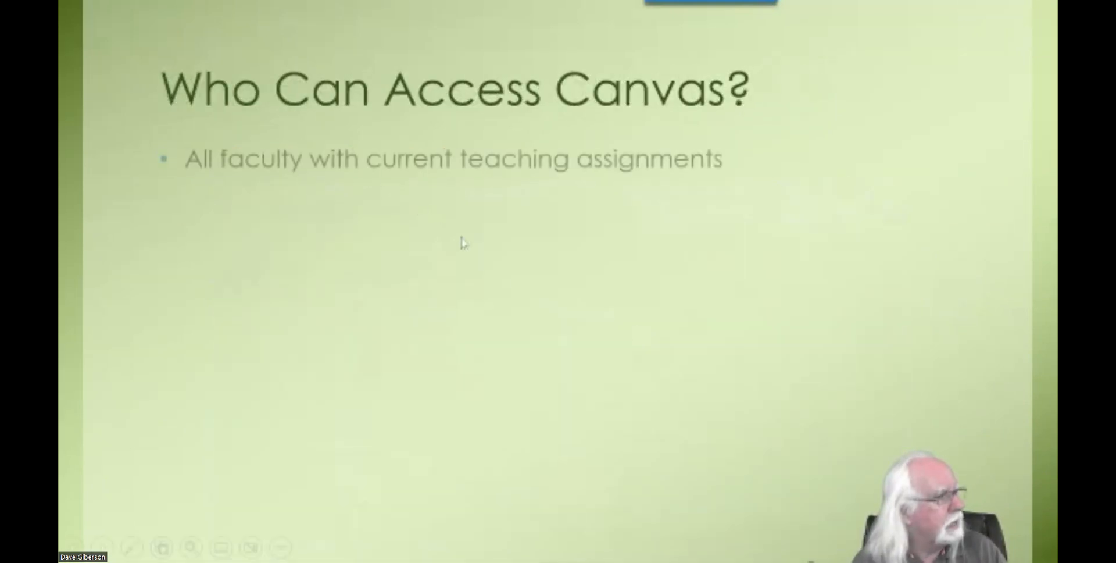
left_click(479, 293)
left_click(490, 311)
left_click(491, 324)
left_click(621, 481)
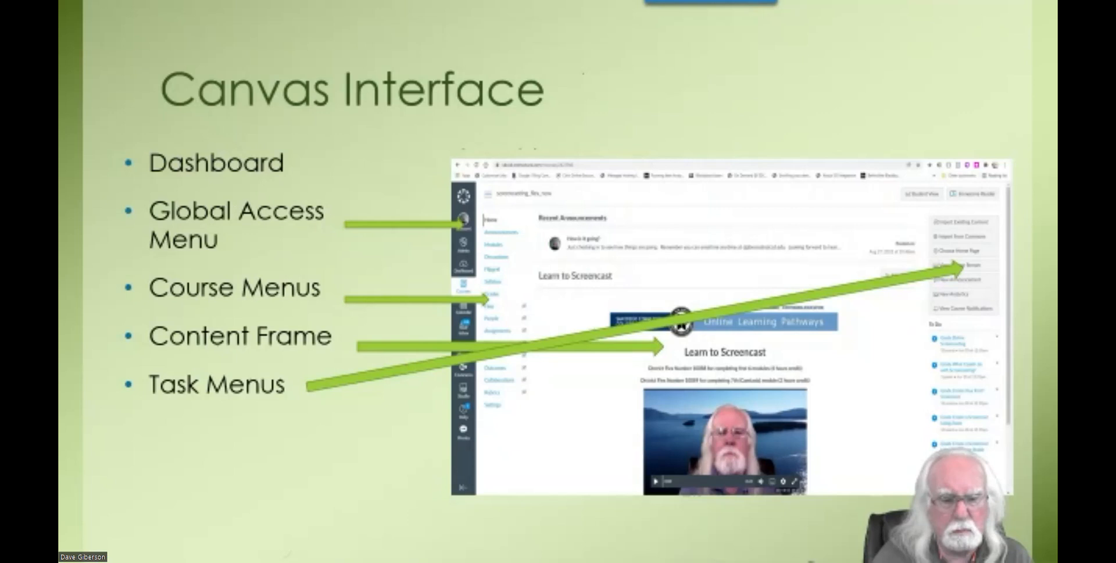
Step: Switch to the Canvas Dashboard in the browser and compare the course card layout at smaller page zoom levels
key("alt+Tab")
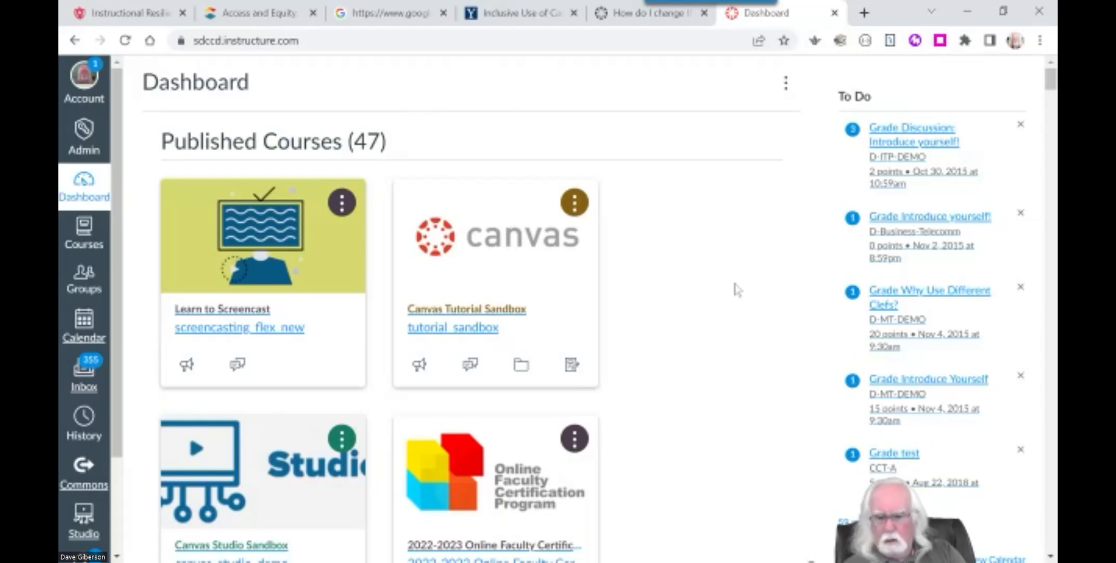
key("ctrl+minus")
key("ctrl+minus")
key("ctrl+minus")
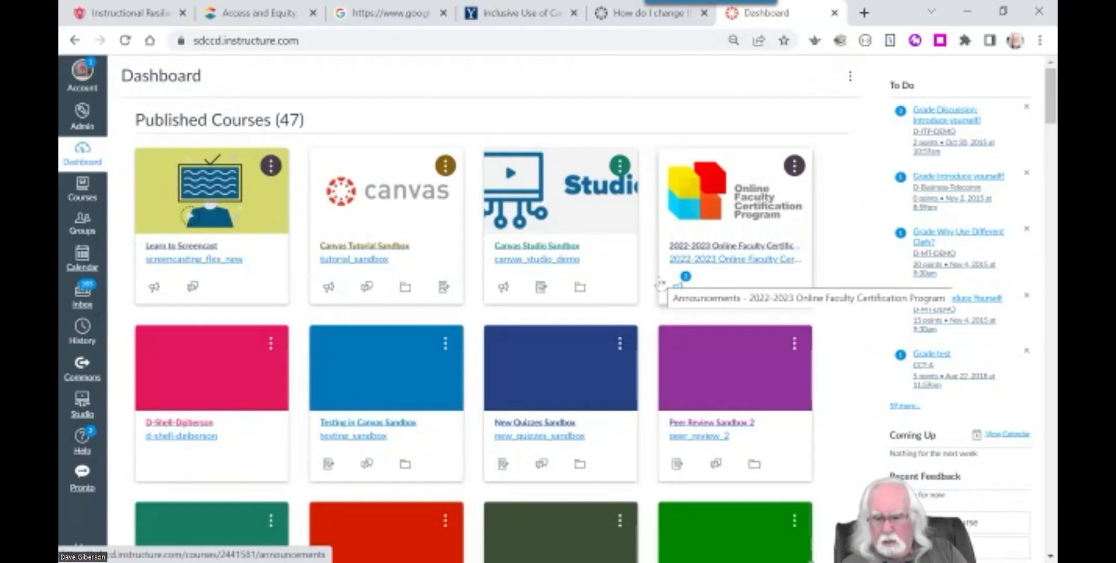
key("ctrl+plus")
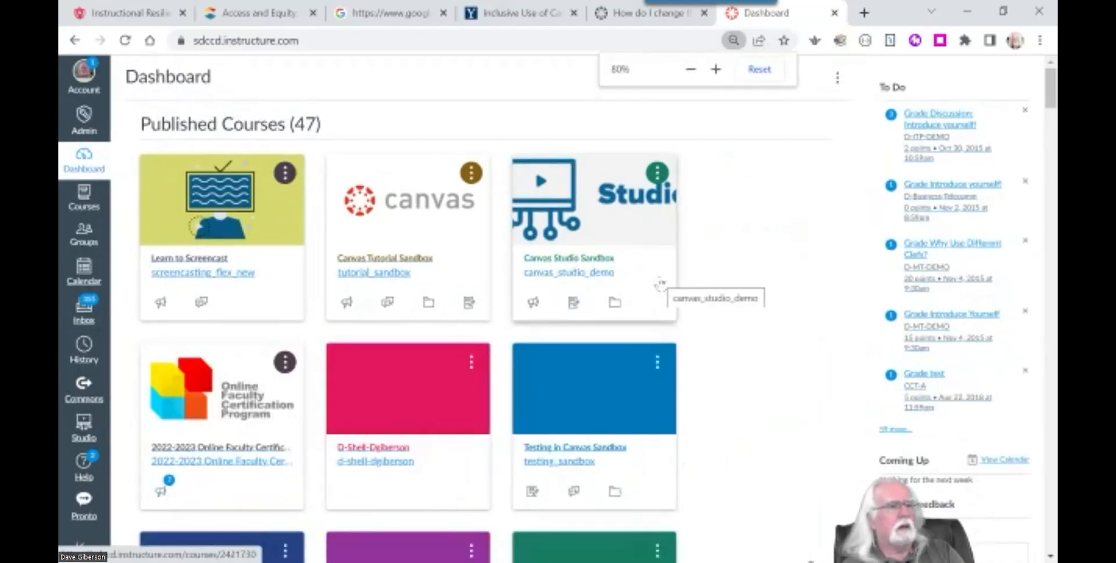
key("ctrl+plus")
key("ctrl+plus")
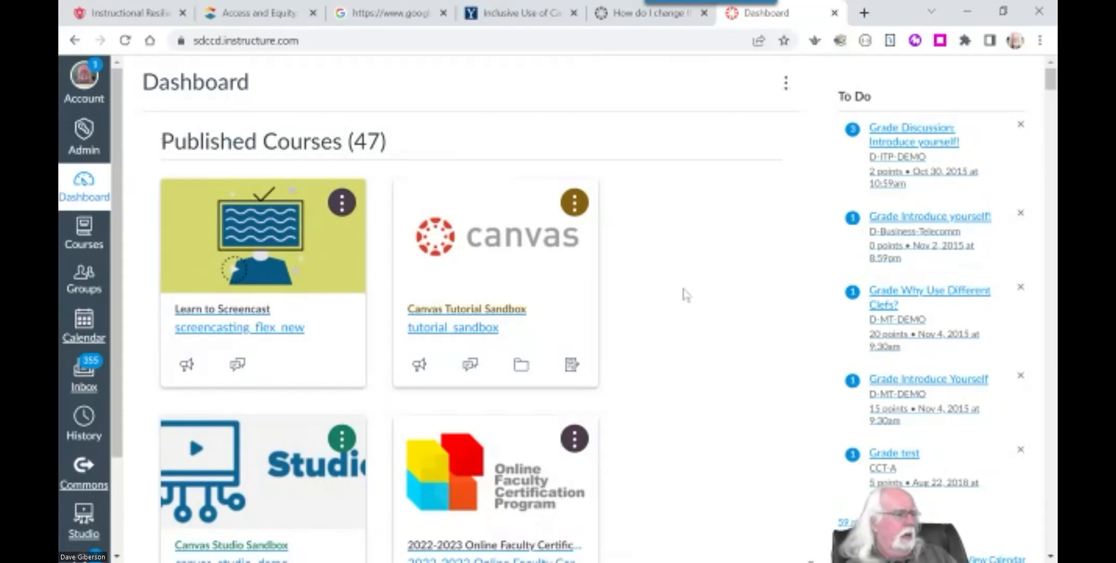
Step: Look through the published course cards and the sidebar lists on the Dashboard, ending back at the beginning of the page
scroll(688, 287, "down", 1)
scroll(688, 284, "down", 3)
scroll(687, 282, "up", 4)
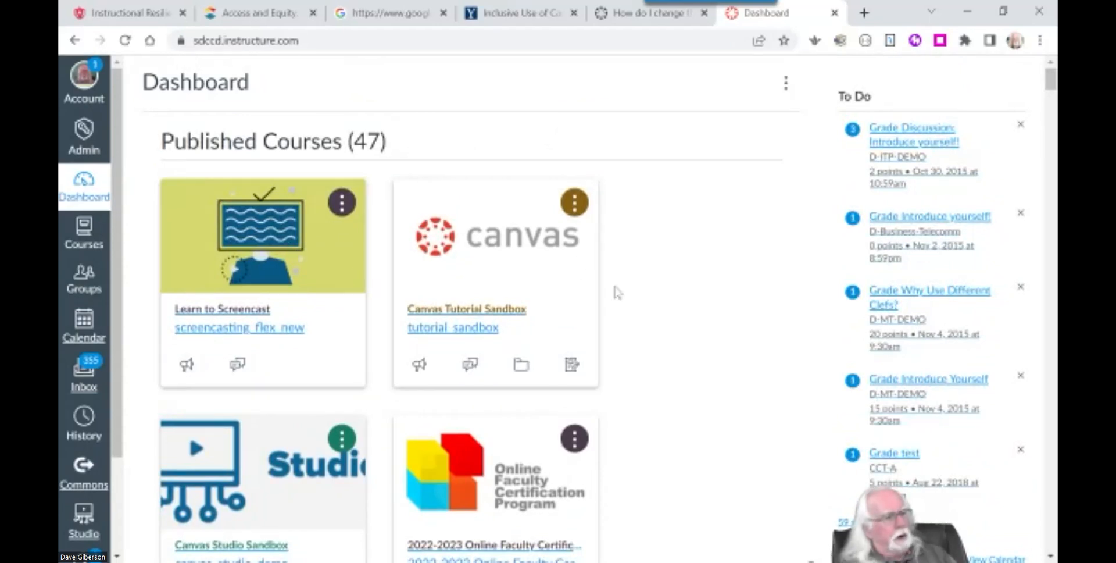
scroll(668, 291, "down", 4)
scroll(671, 290, "down", 9)
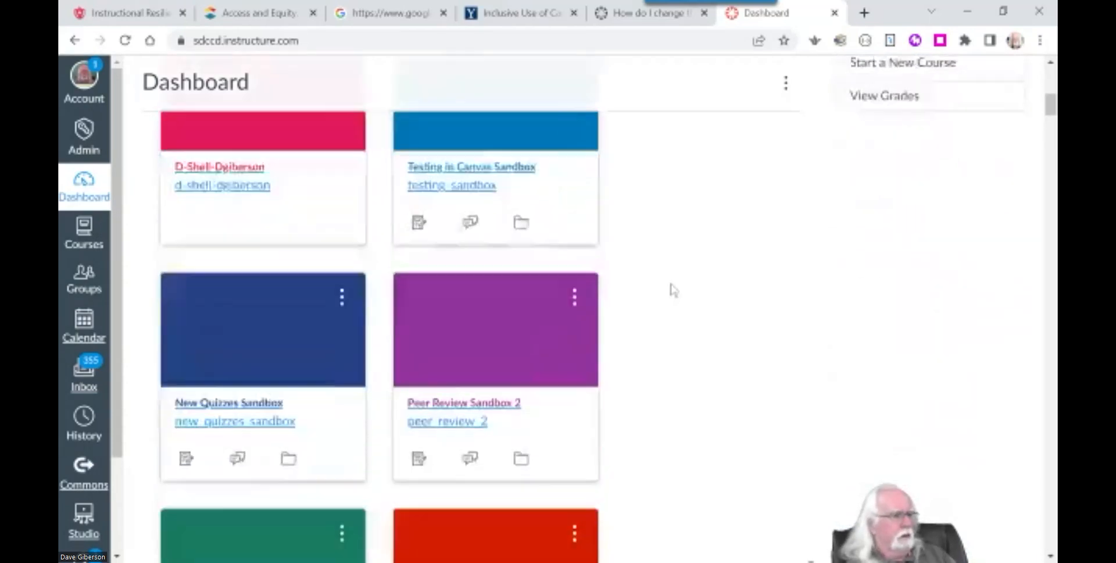
scroll(674, 287, "up", 6)
scroll(674, 288, "up", 6)
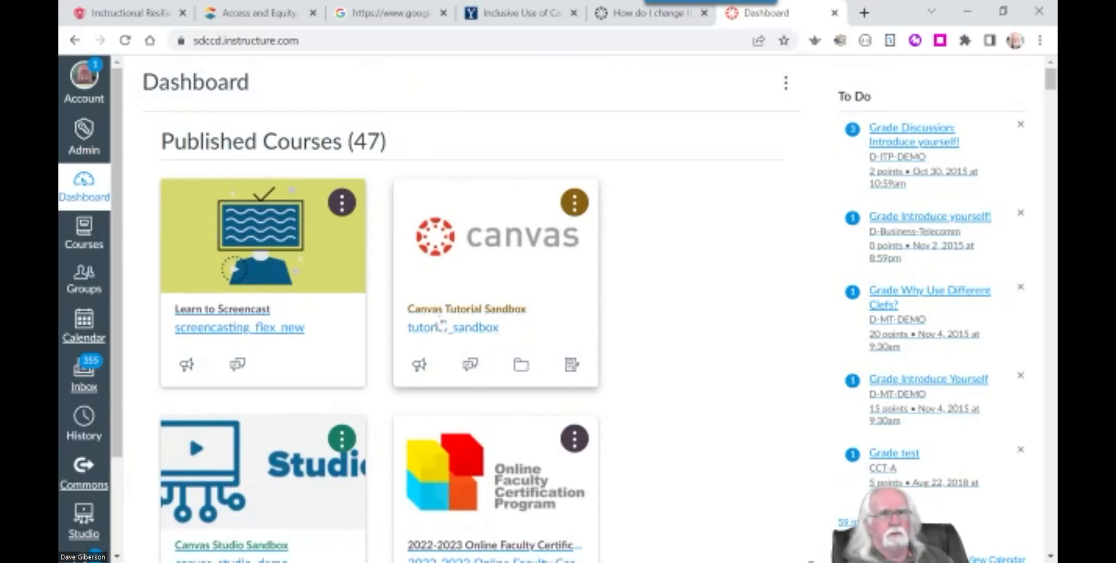
scroll(797, 343, "down", 3)
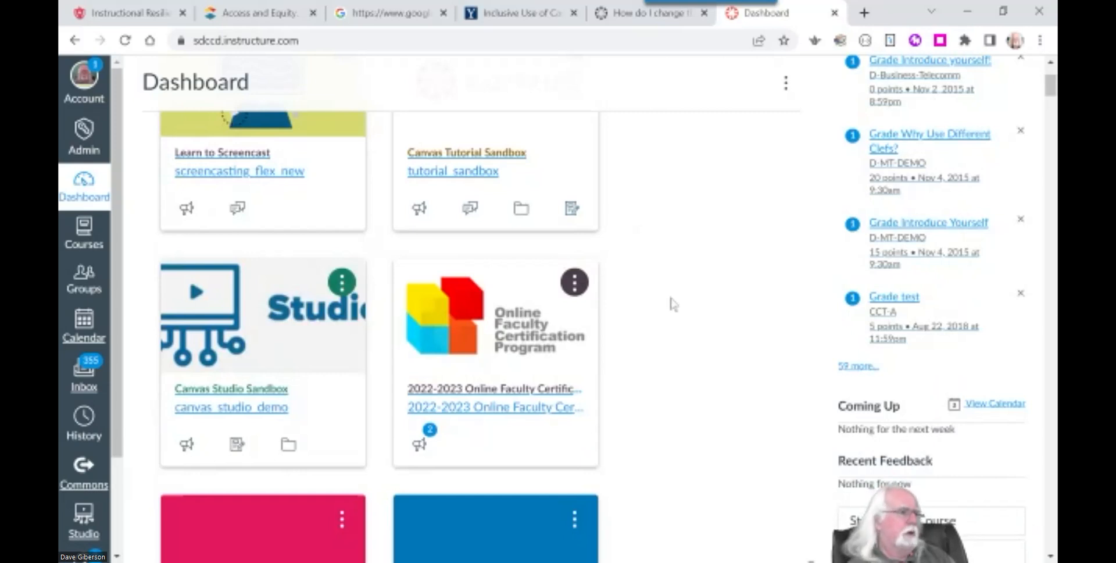
scroll(672, 301, "down", 3)
scroll(671, 302, "down", 2)
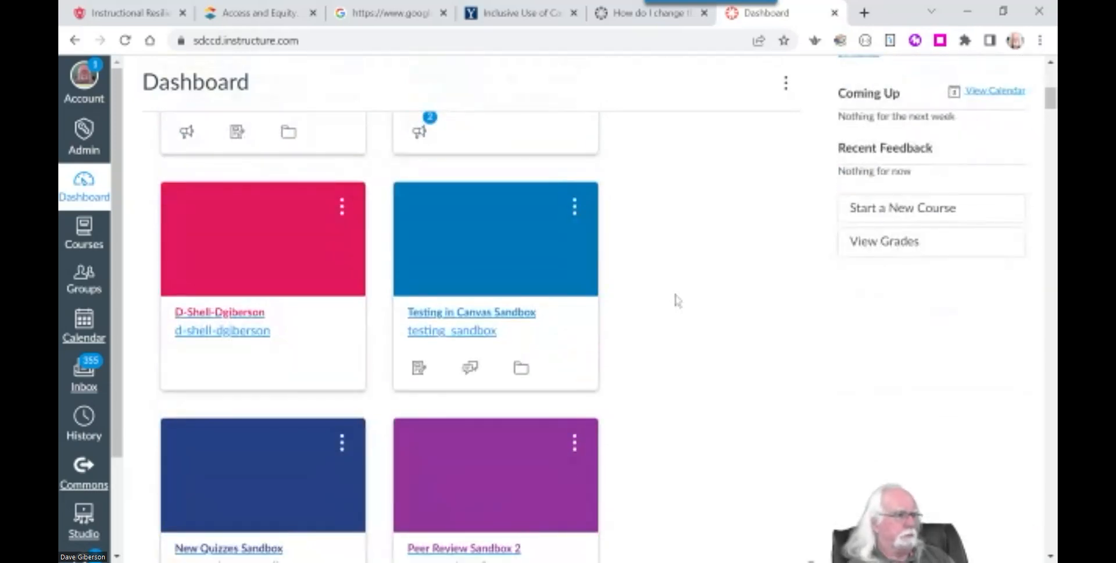
scroll(673, 301, "up", 7)
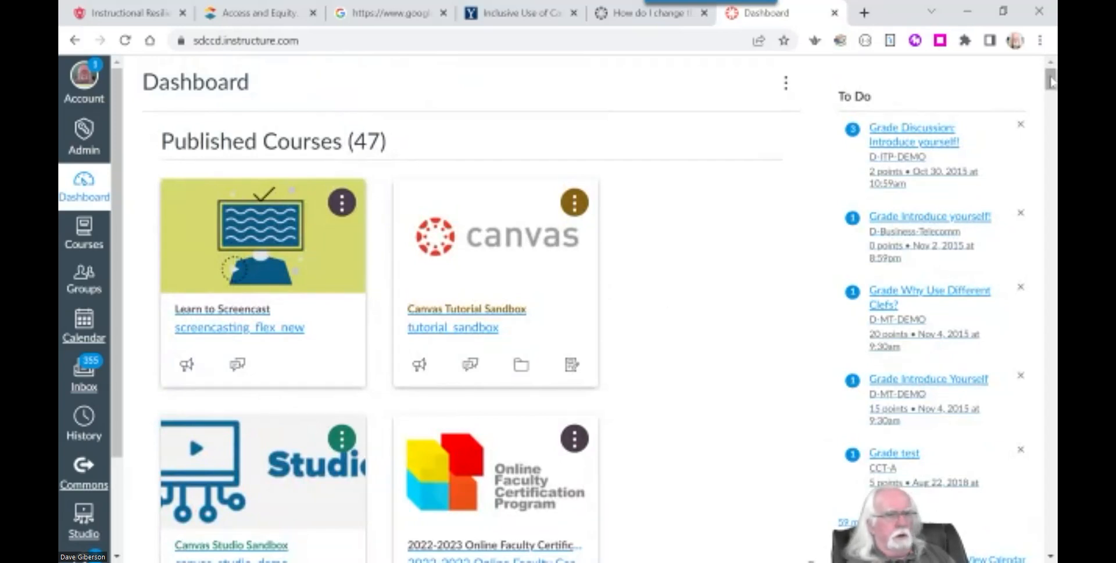
left_click(1044, 116)
left_click_drag(1045, 114, 1036, 63)
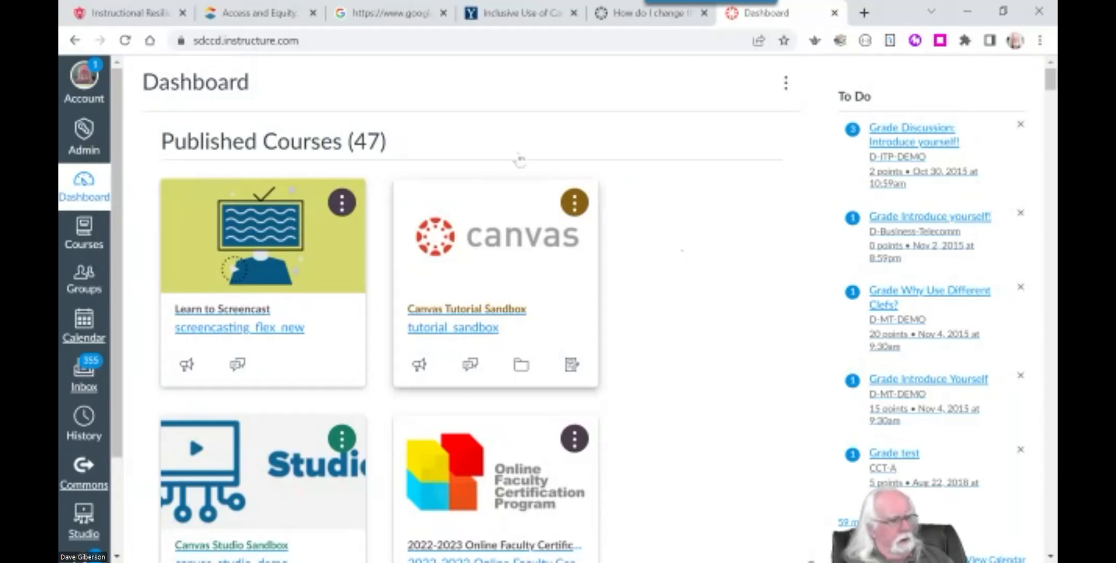
Step: Move the Canvas Tutorial Sandbox card ahead of the Learn to Screencast card and back to its original place
left_click_drag(478, 330, 247, 317)
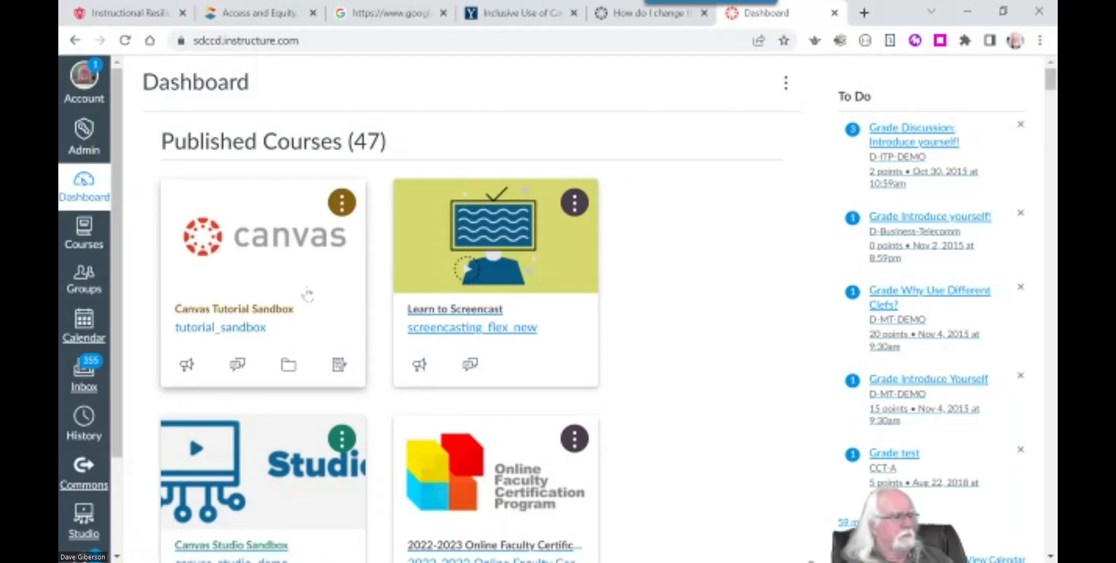
left_click_drag(309, 294, 523, 270)
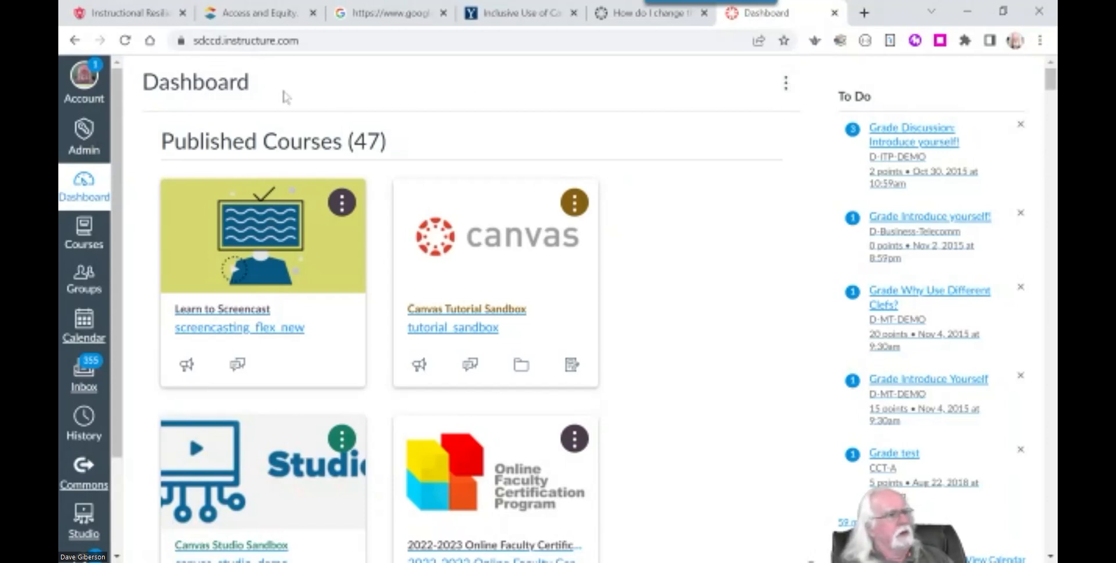
Step: Turn the Color Overlay on for the Dashboard course cards and turn it back off
left_click(789, 88)
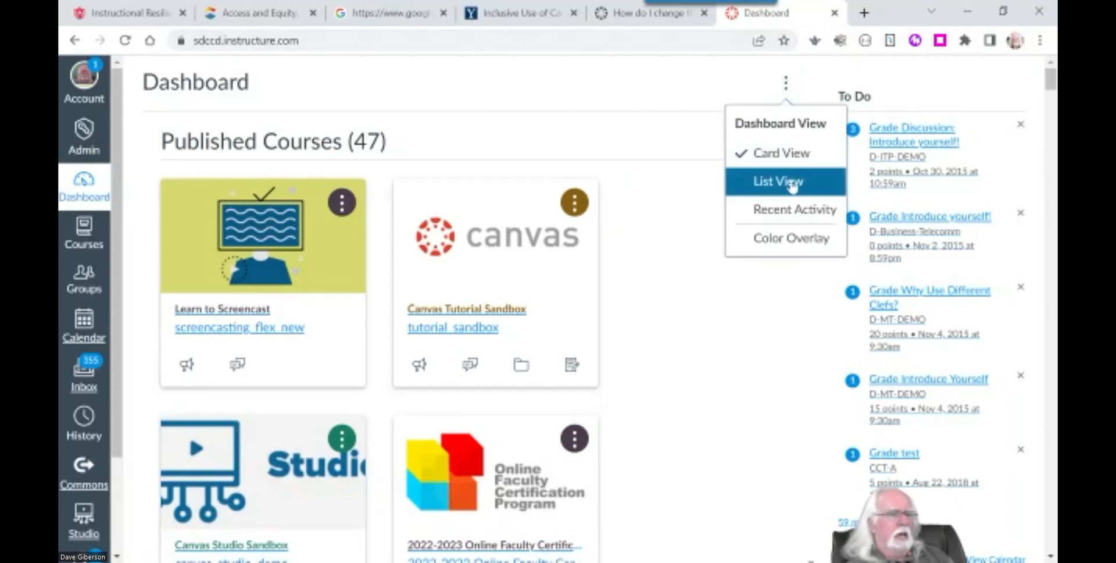
left_click(792, 240)
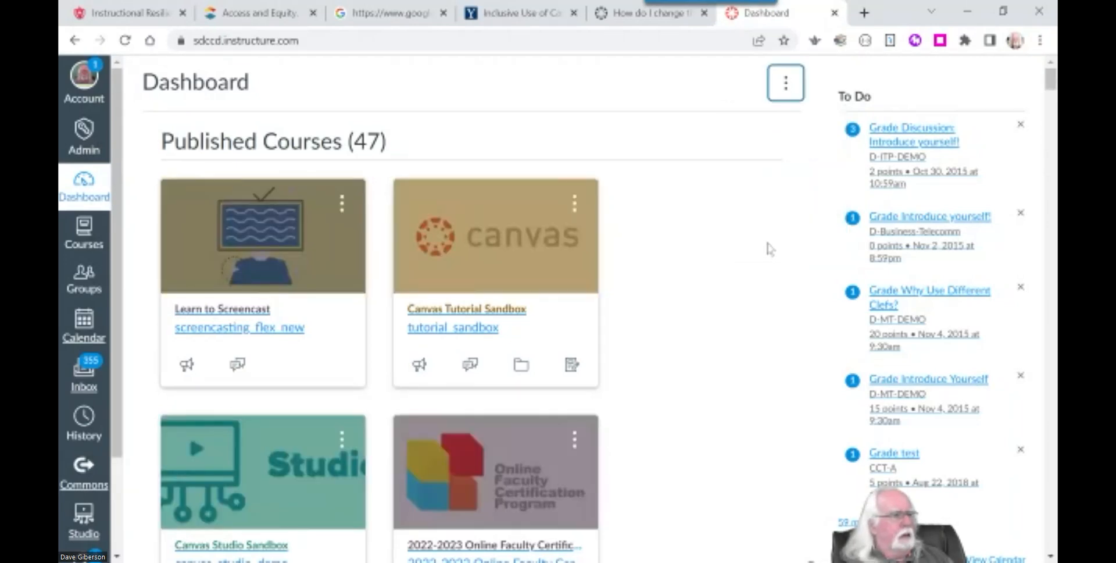
left_click(786, 83)
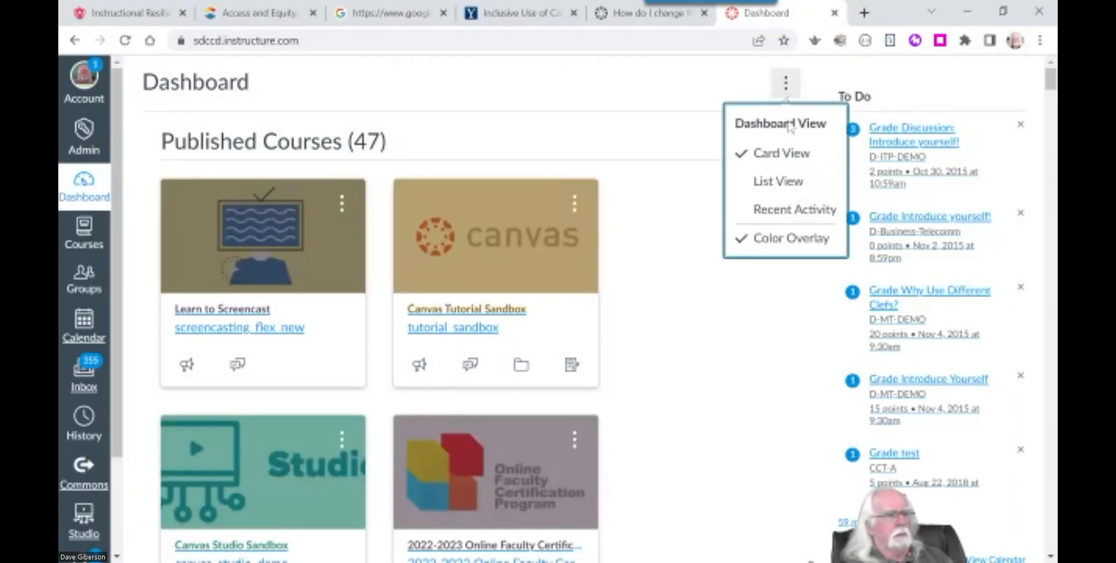
left_click(780, 241)
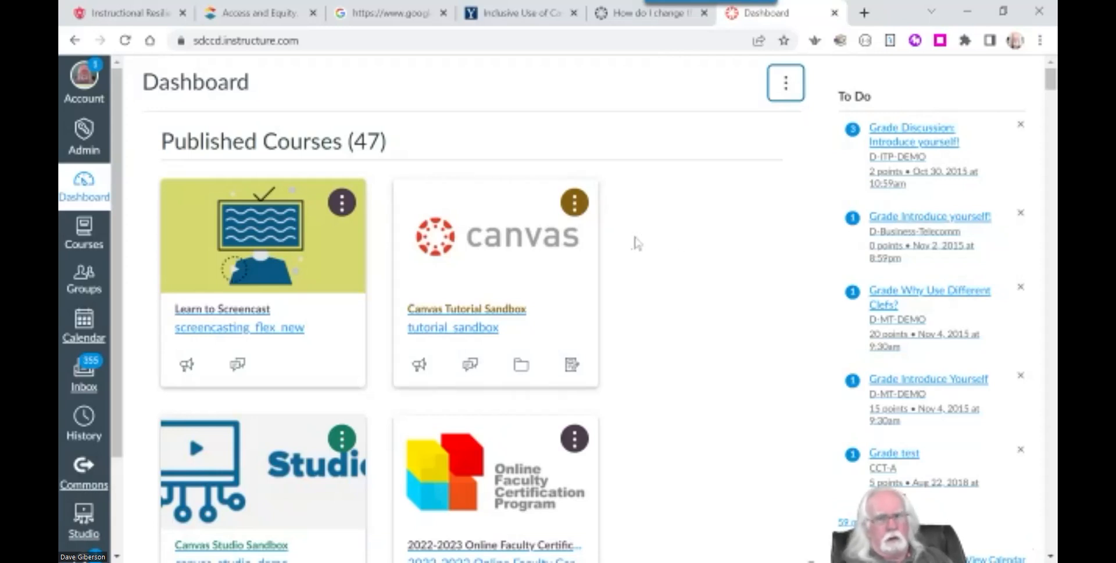
Step: View the nickname and color options of the Peer Review Sandbox 2 course card on the Dashboard, and close them without changes
scroll(637, 237, "down", 2)
scroll(637, 237, "up", 2)
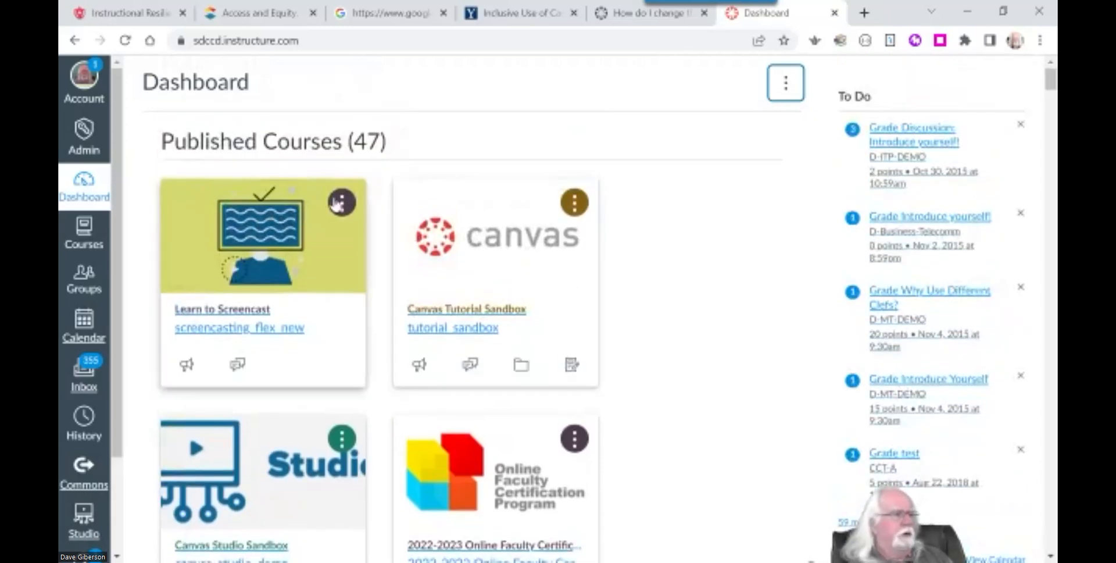
scroll(537, 255, "down", 3)
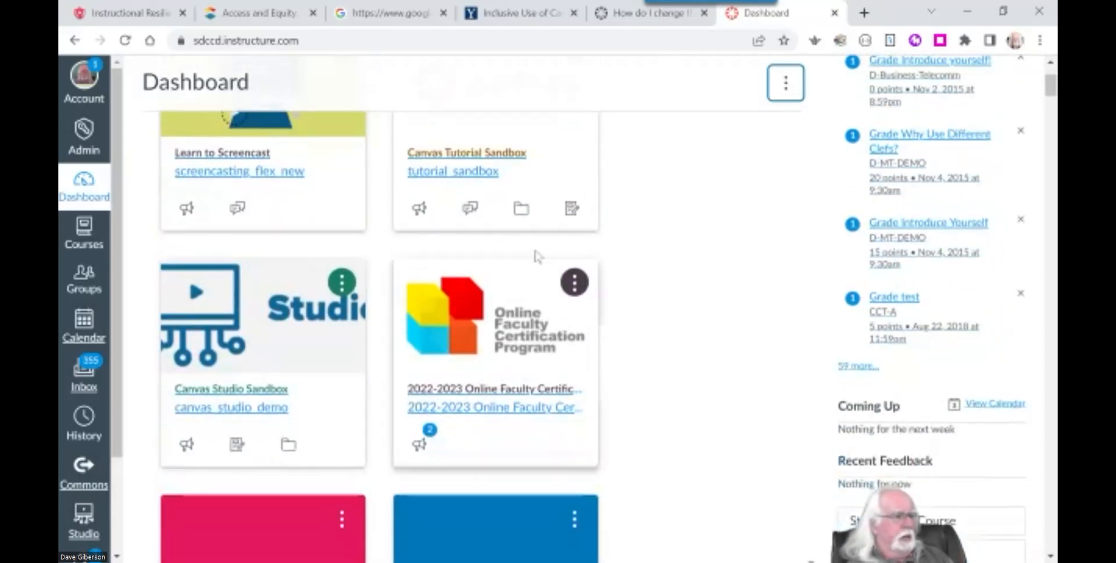
scroll(792, 285, "down", 3)
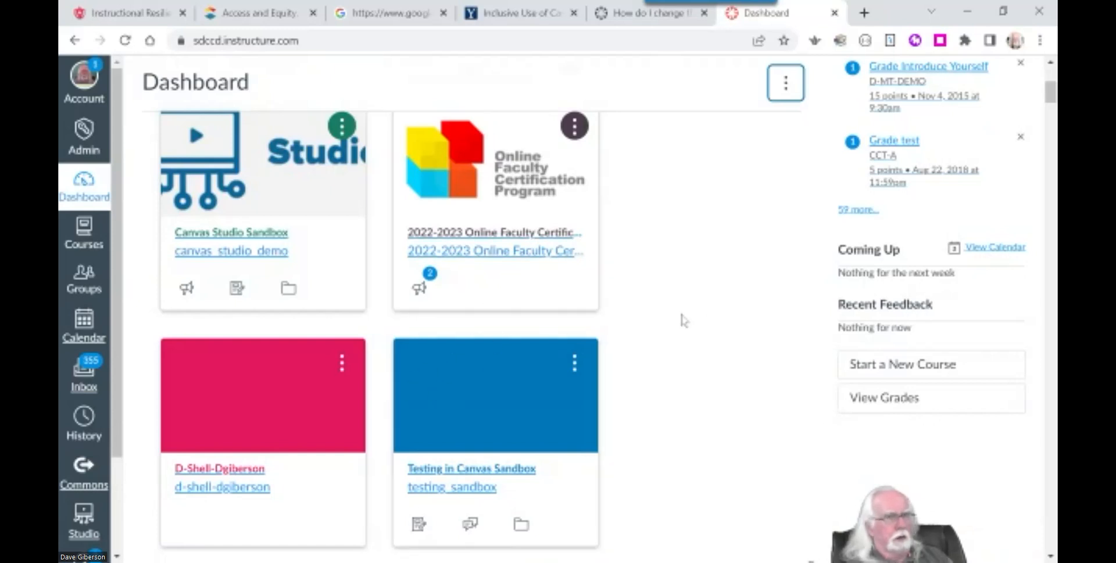
scroll(728, 270, "up", 6)
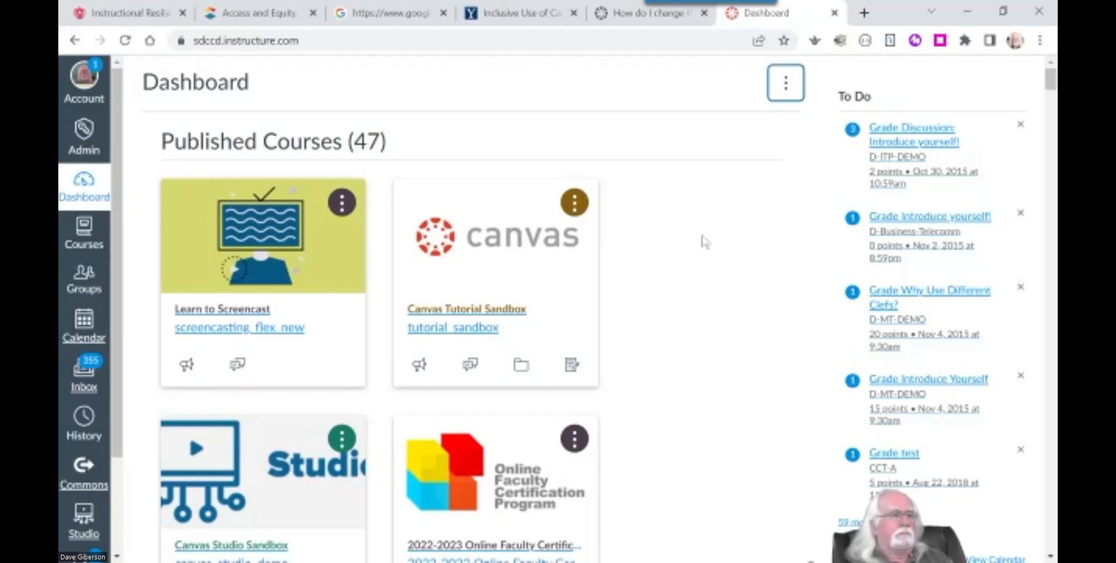
scroll(746, 285, "down", 10)
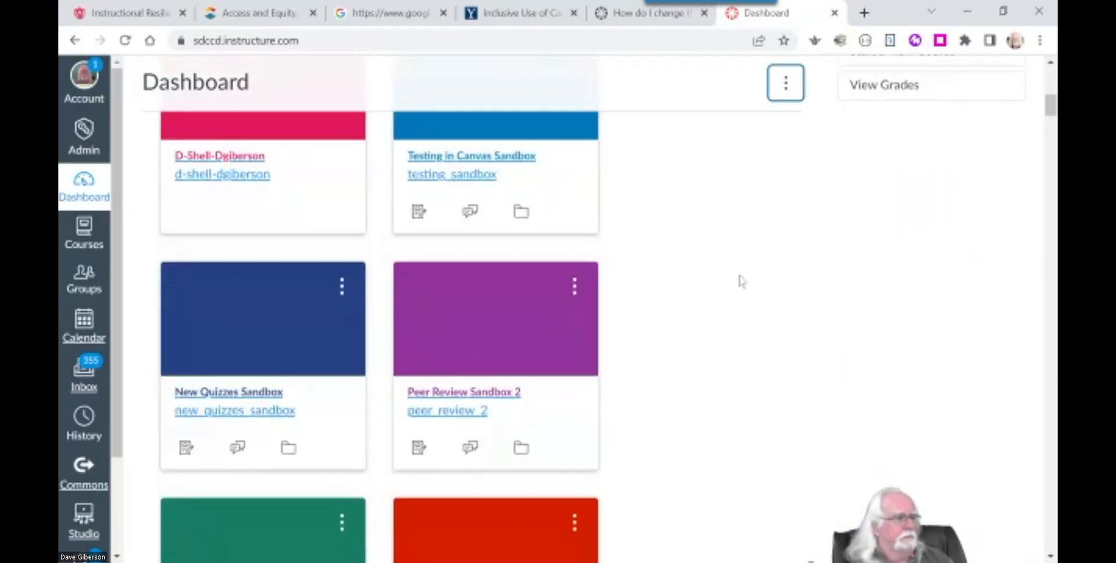
right_click(453, 340)
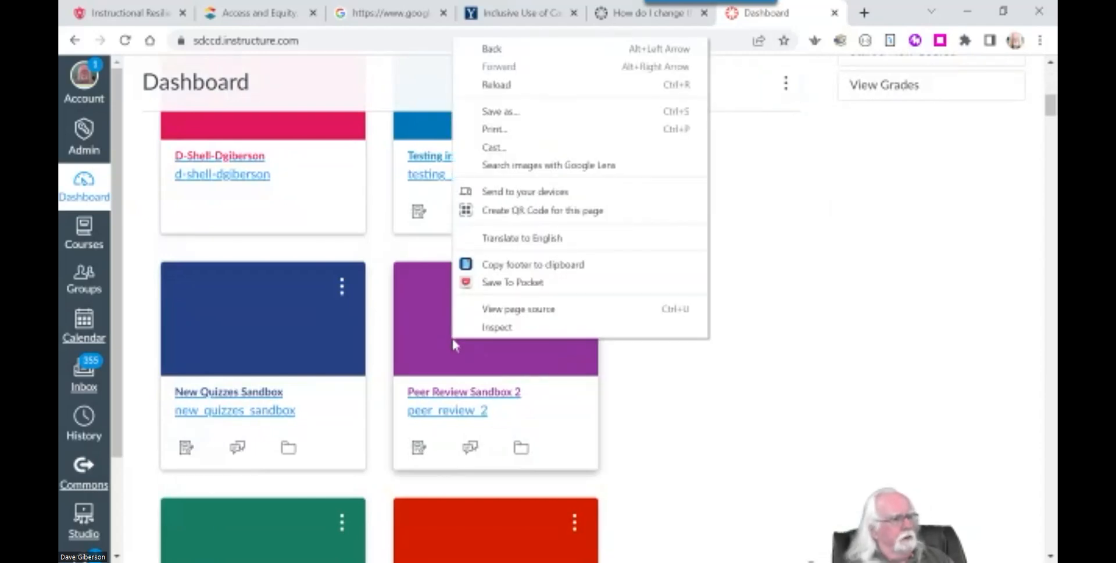
left_click(822, 287)
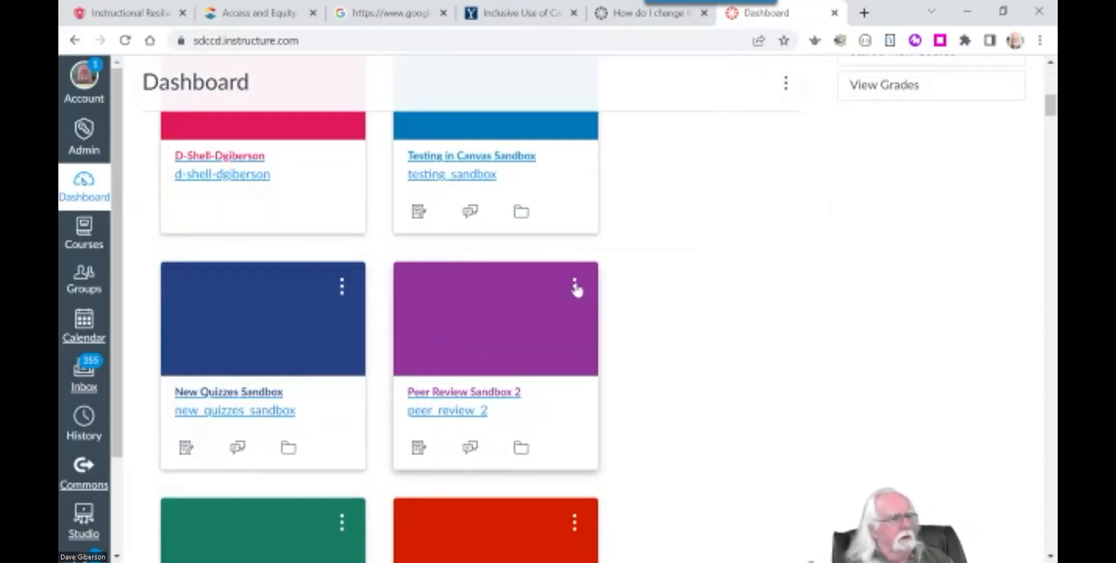
left_click(575, 286)
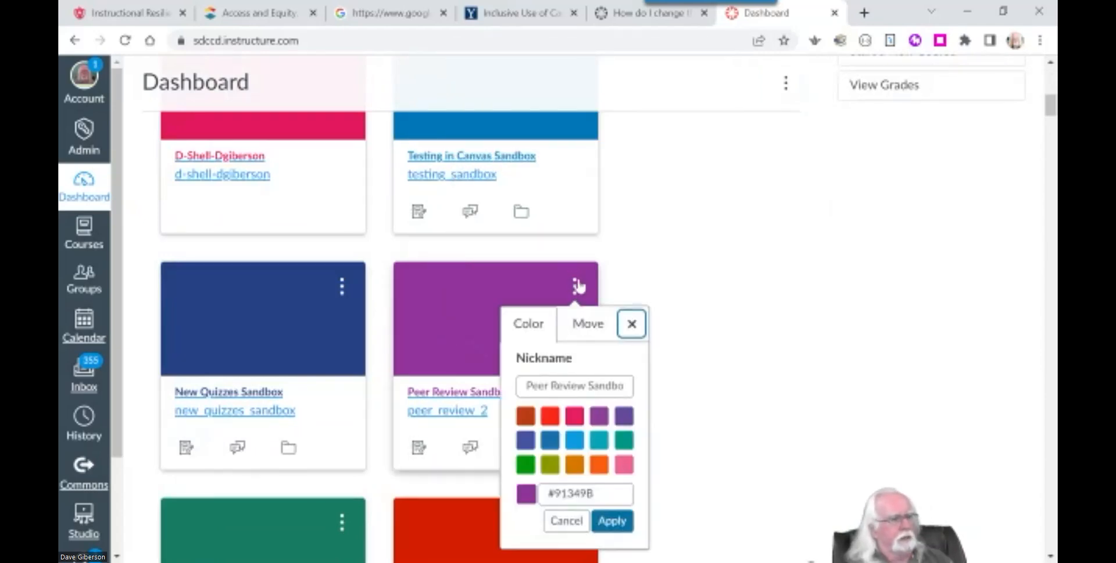
left_click(632, 323)
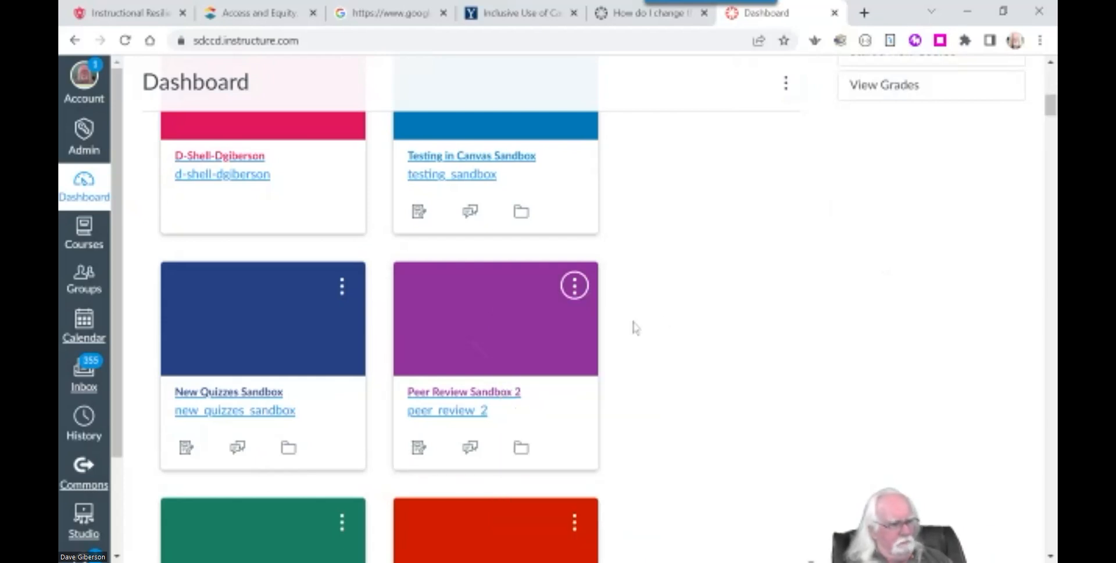
Step: Open the Canvas Development Shell Sandbox course from the Unpublished Courses section of the Dashboard
scroll(734, 313, "up", 5)
scroll(734, 312, "up", 6)
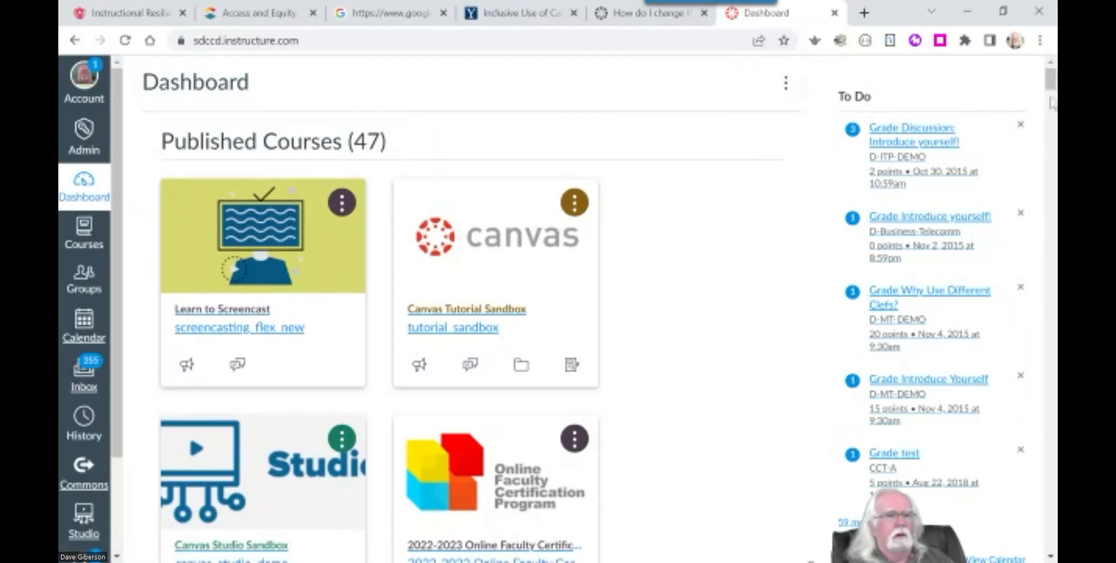
left_click_drag(1050, 81, 1050, 316)
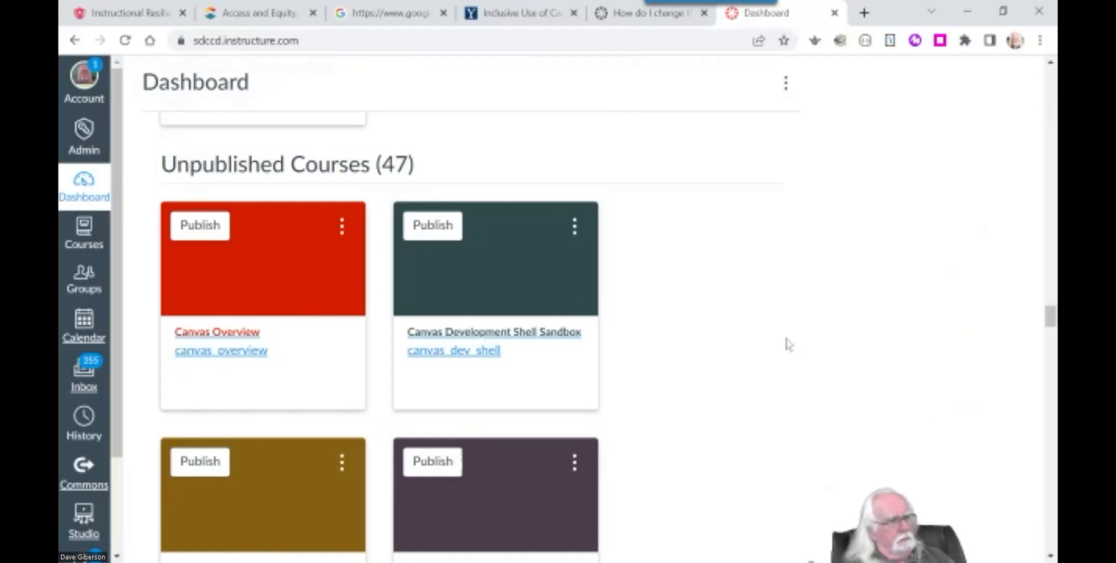
left_click(500, 278)
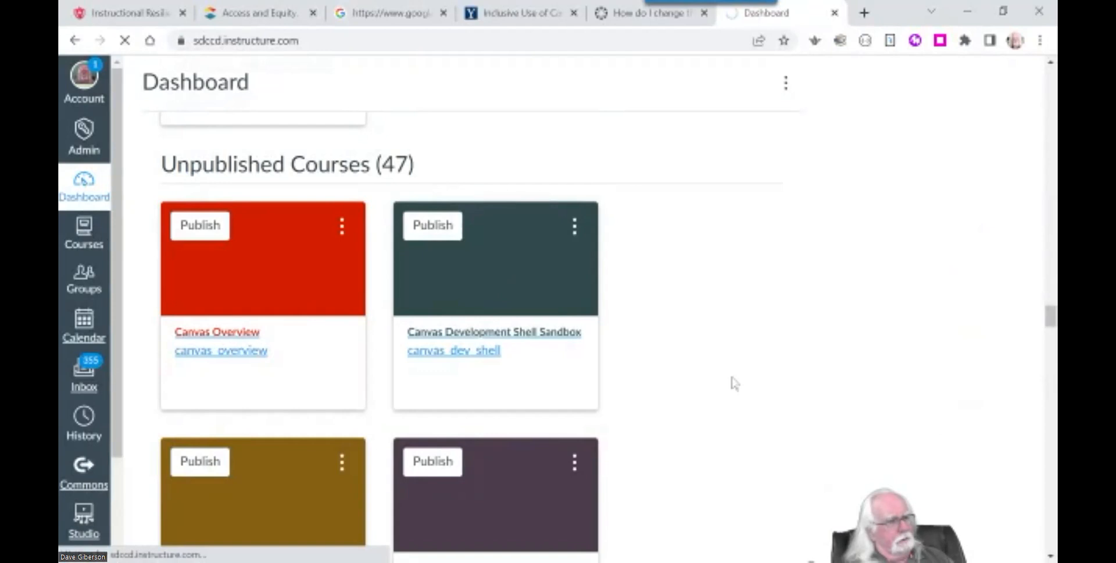
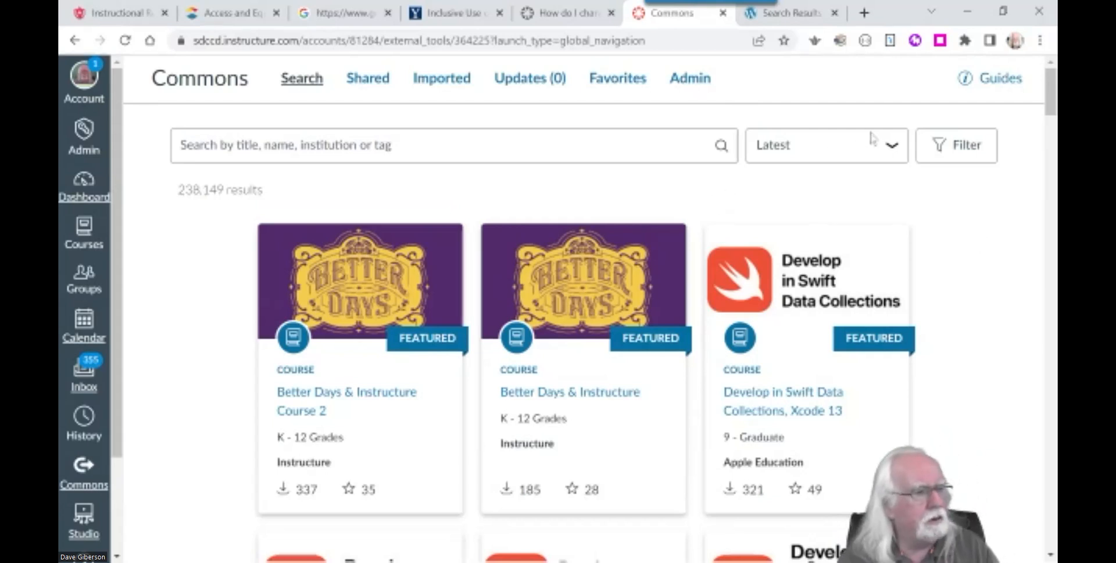
Step: View the Commons result filters without applying any, and search Commons for "ceramics"
left_click(956, 149)
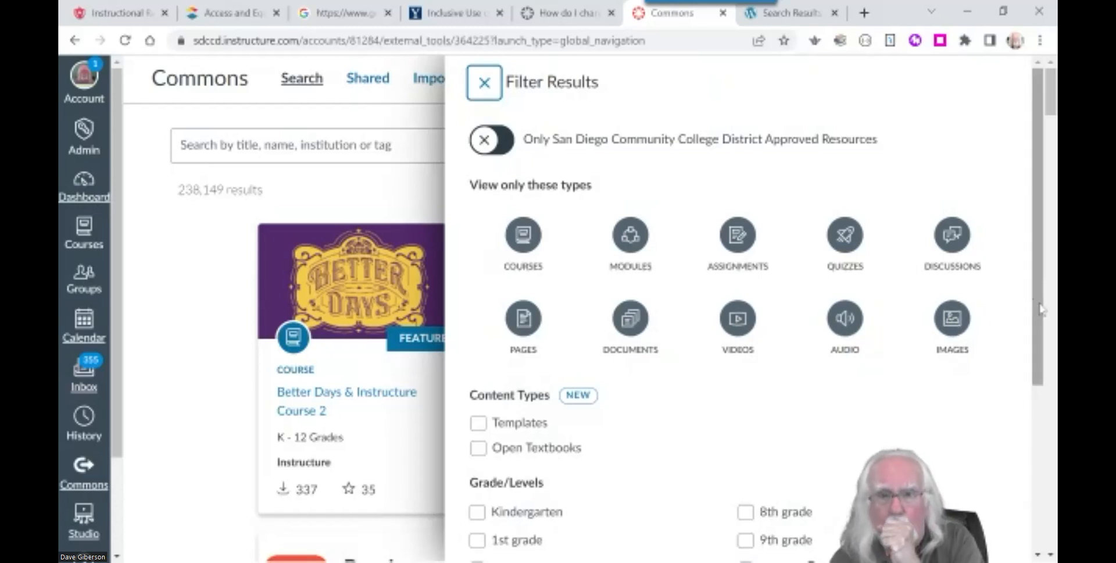
left_click(488, 85)
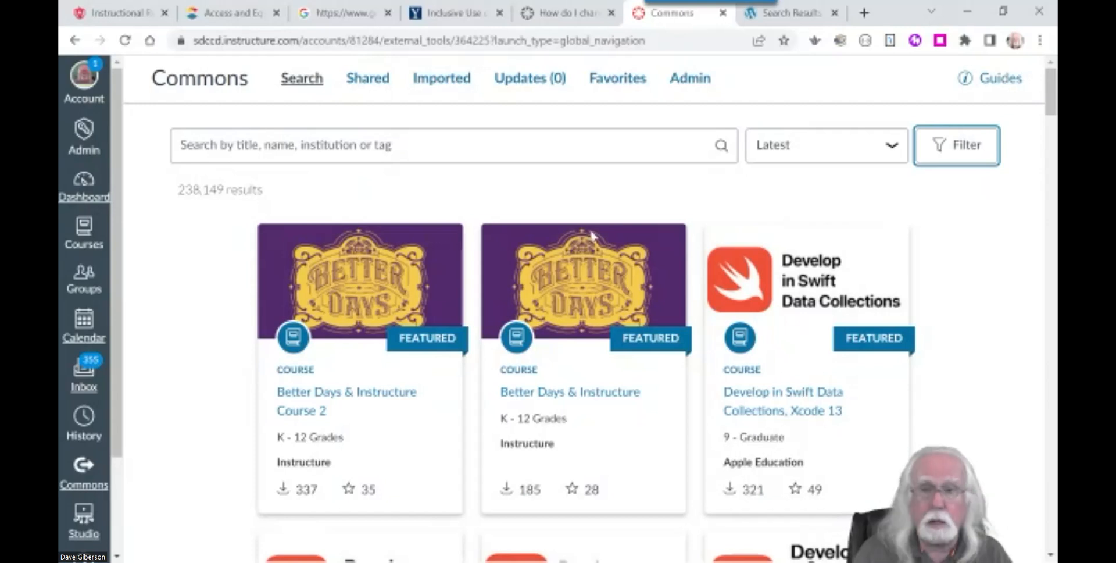
left_click(373, 146)
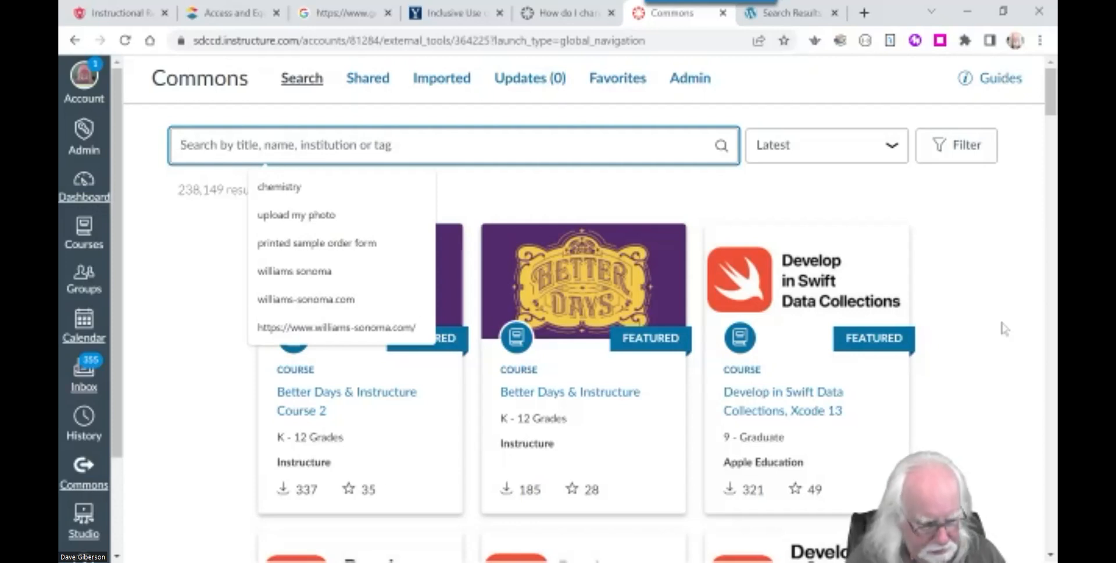
type("ceramin")
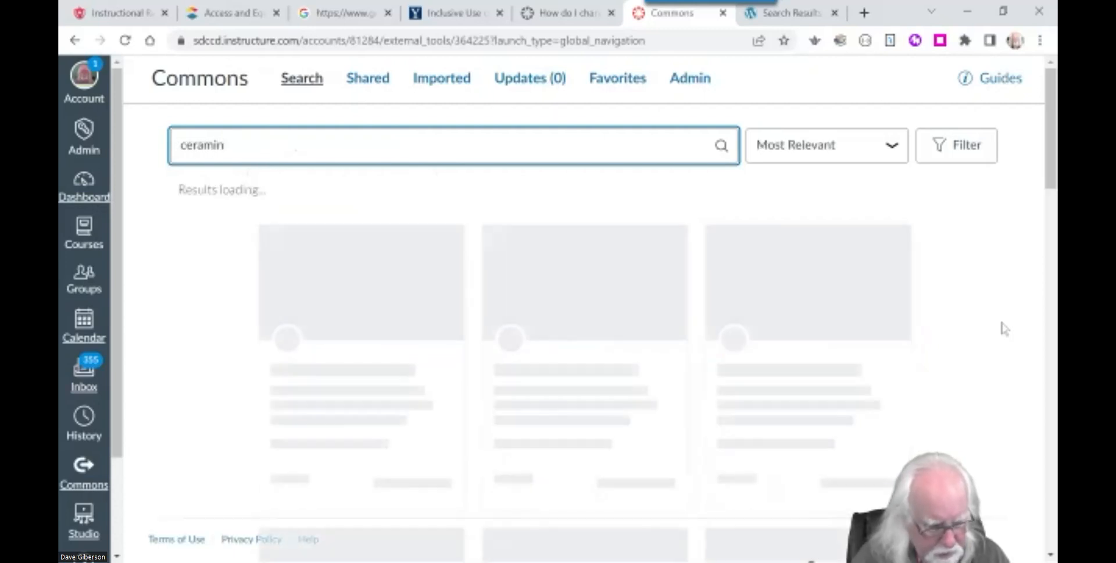
key("BackSpace")
type("cs")
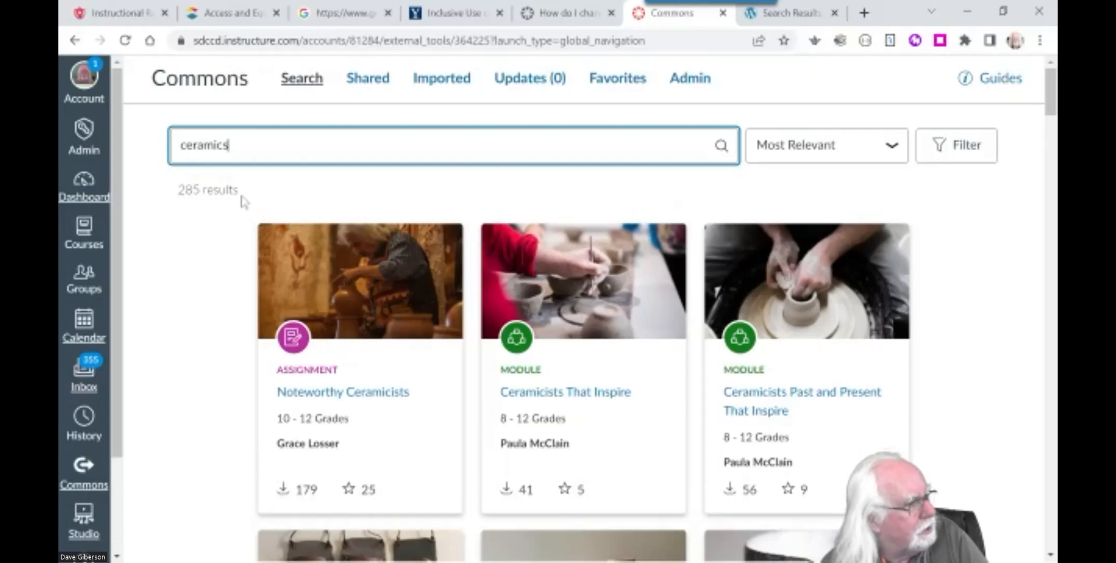
Step: Open the Ceramics 1 course for levels 7 - Graduate from the search results and look over its assignments preview
scroll(986, 427, "down", 1)
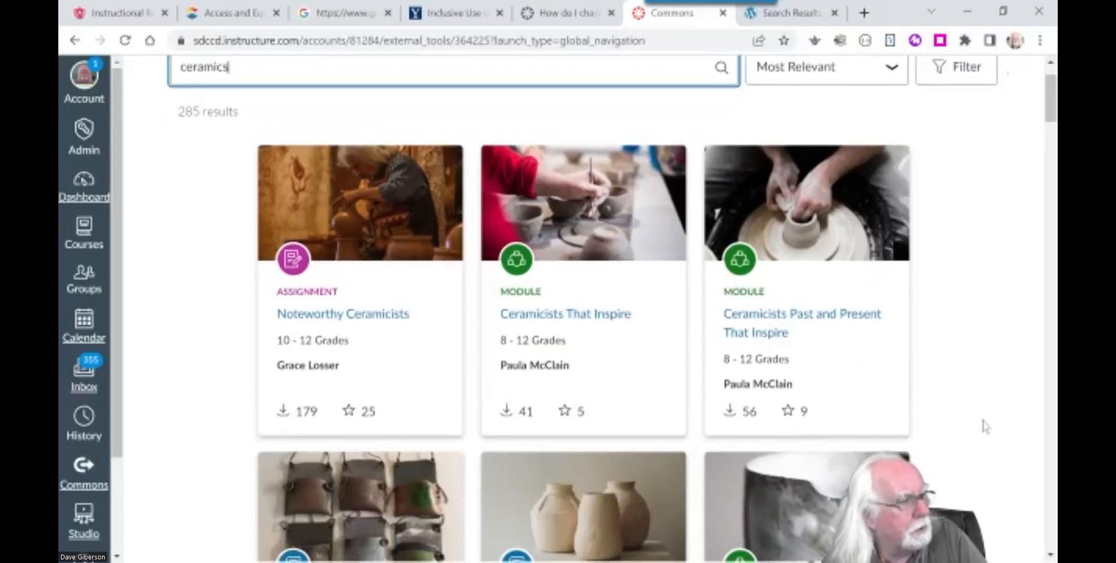
scroll(778, 375, "up", 1)
scroll(980, 407, "down", 3)
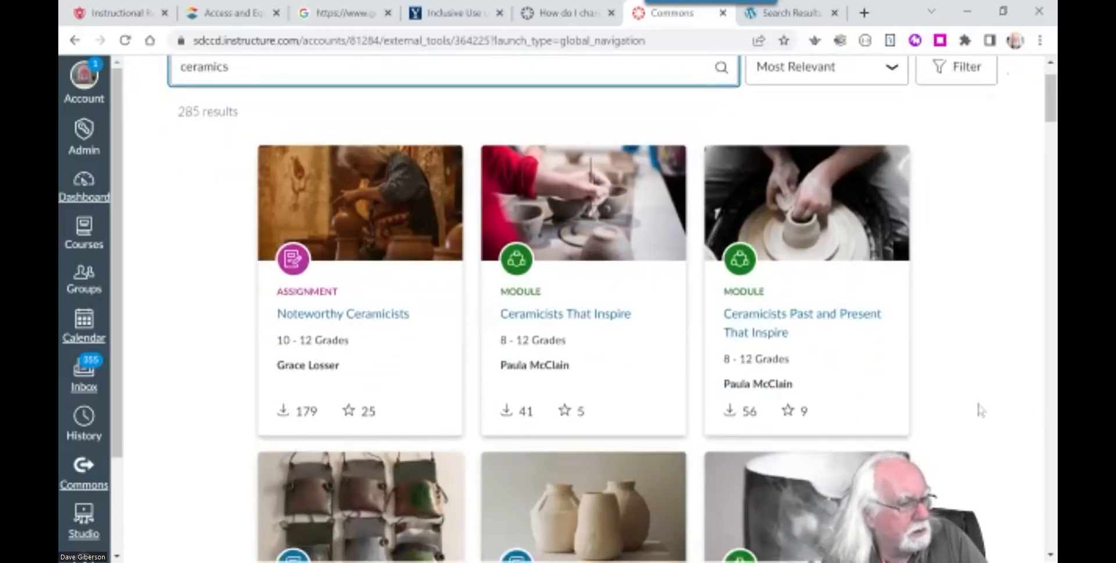
scroll(964, 392, "up", 2)
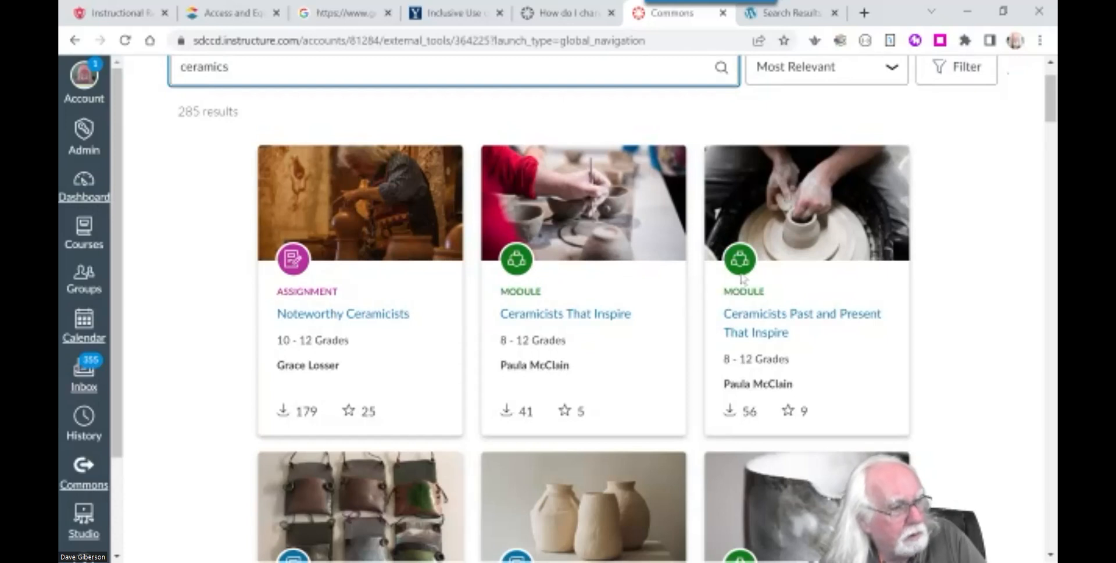
scroll(951, 374, "down", 4)
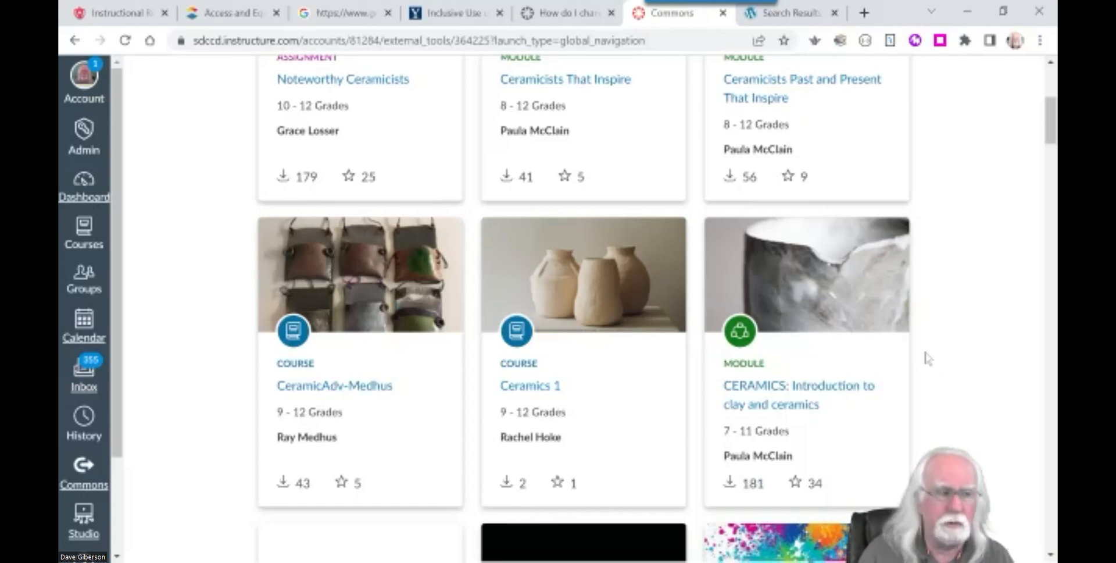
scroll(937, 378, "down", 3)
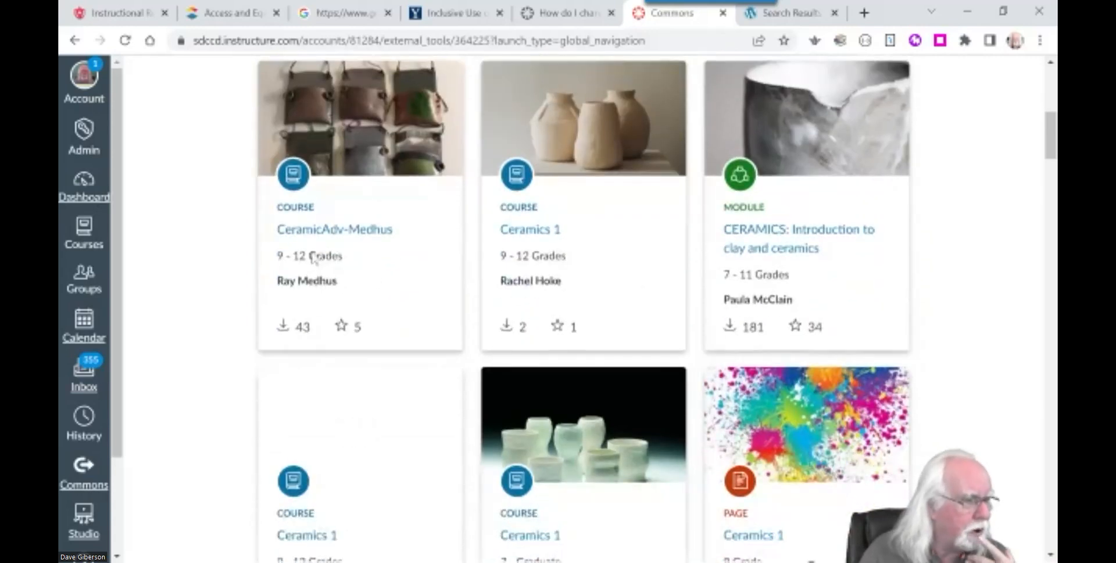
scroll(955, 357, "down", 3)
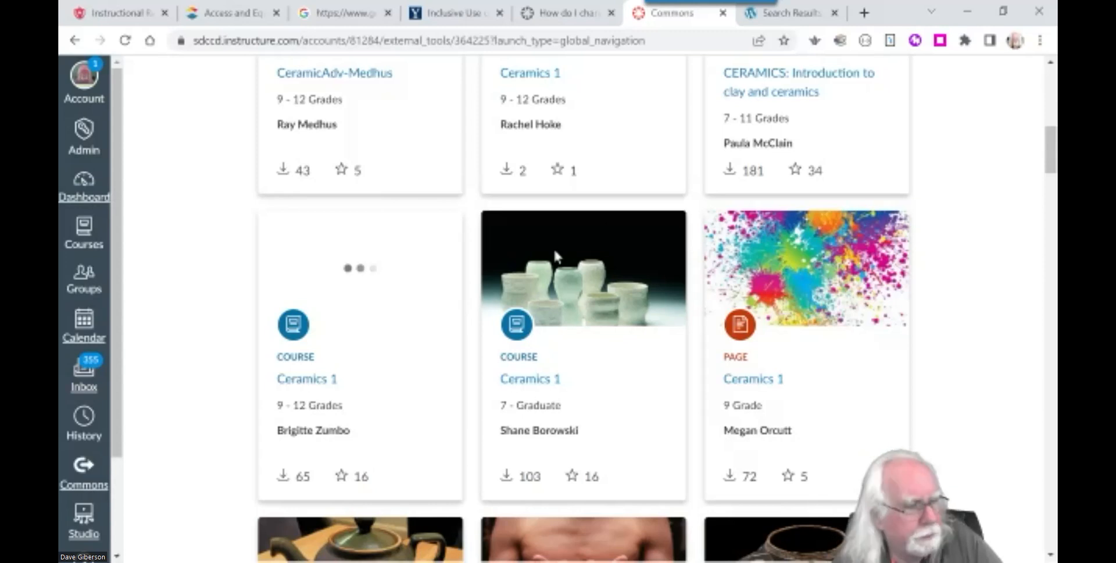
left_click(534, 382)
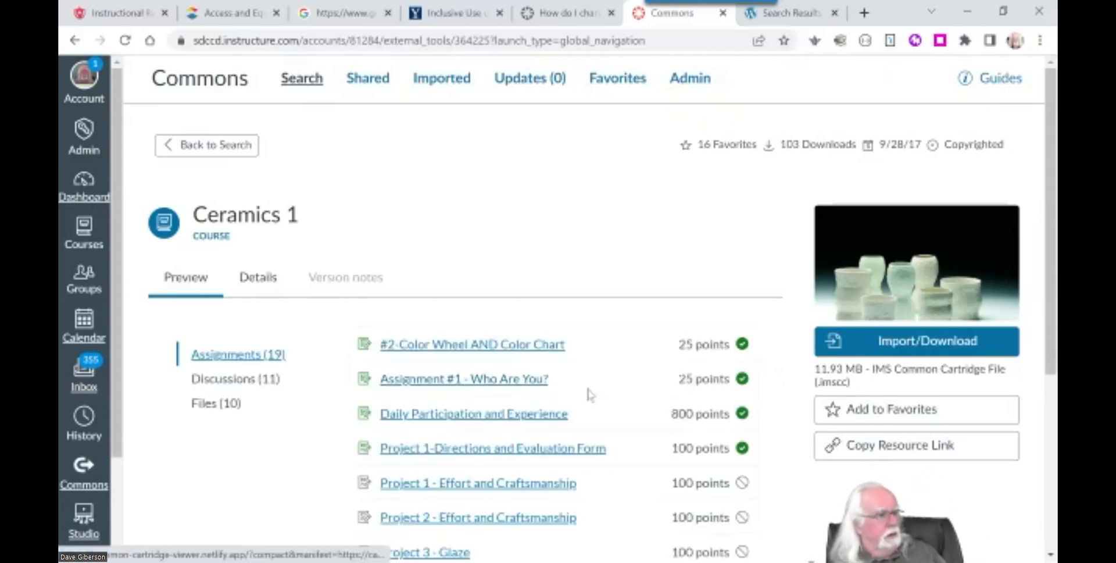
scroll(226, 407, "down", 1)
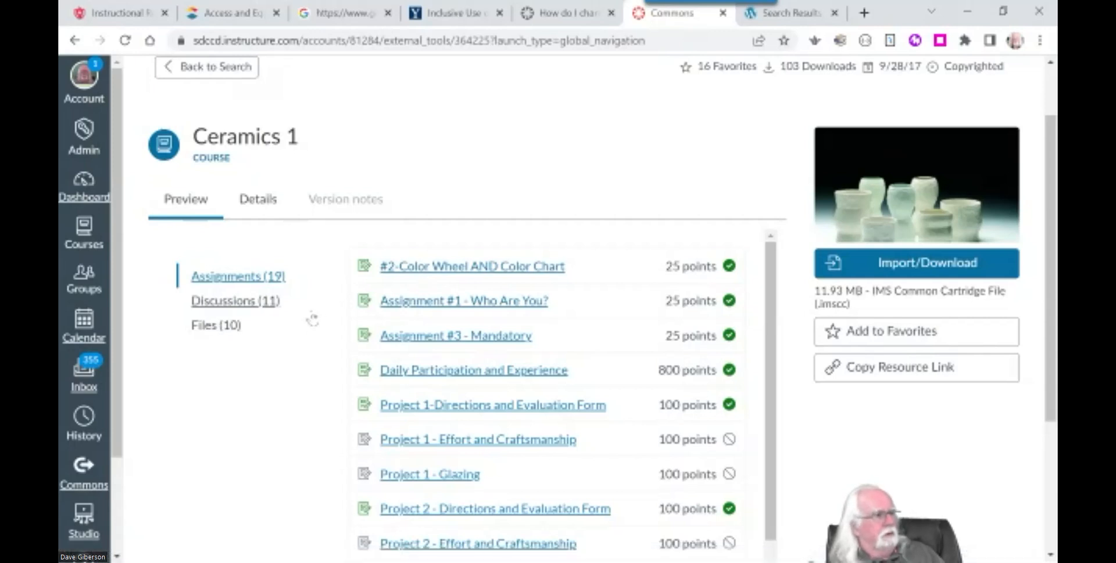
scroll(778, 433, "down", 1)
left_click_drag(778, 431, 762, 338)
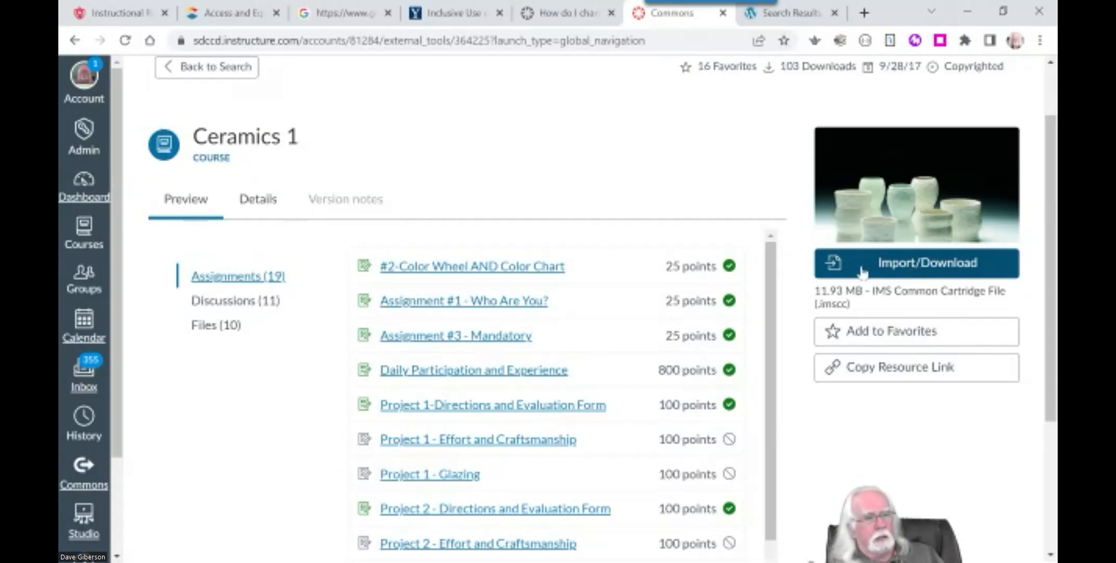
Step: Open the import options for Ceramics 1 and select Final Grade Computation Sandbox and Flipgrid Temp Demo as destination courses
left_click(921, 269)
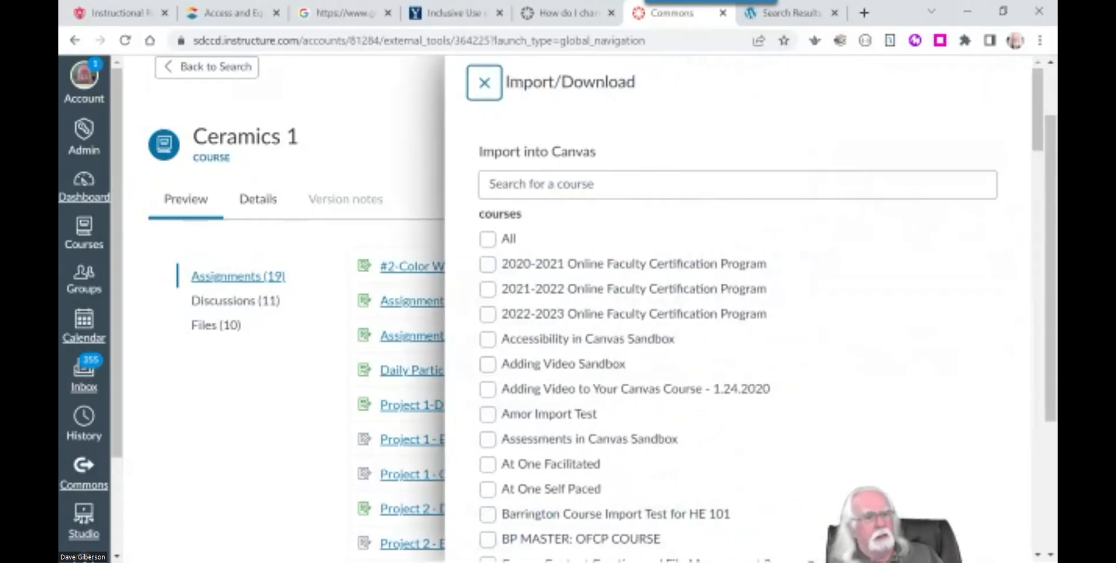
left_click_drag(1037, 138, 1038, 534)
scroll(902, 357, "up", 20)
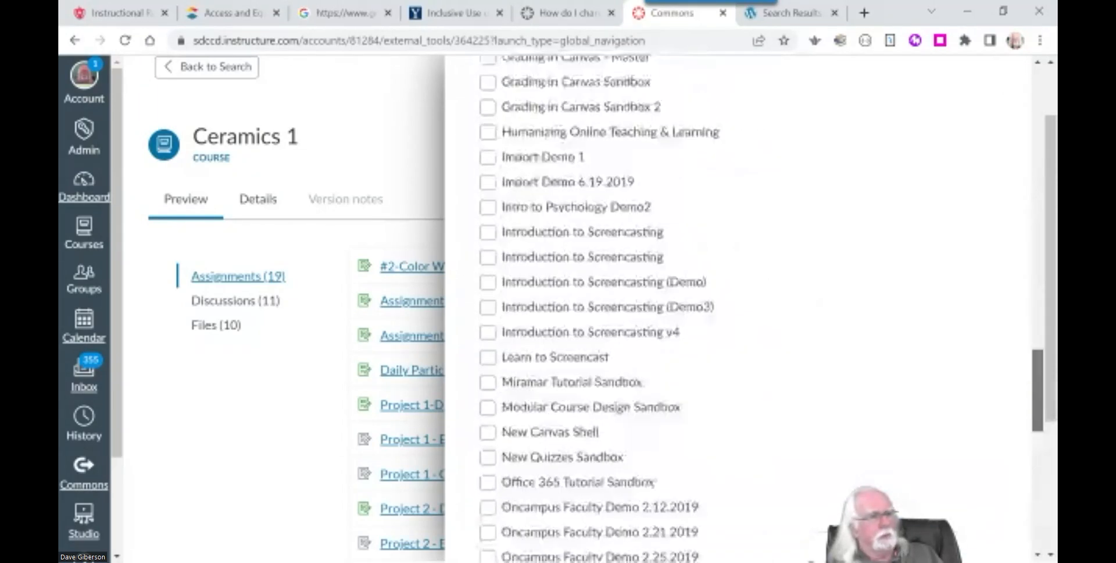
scroll(902, 358, "down", 5)
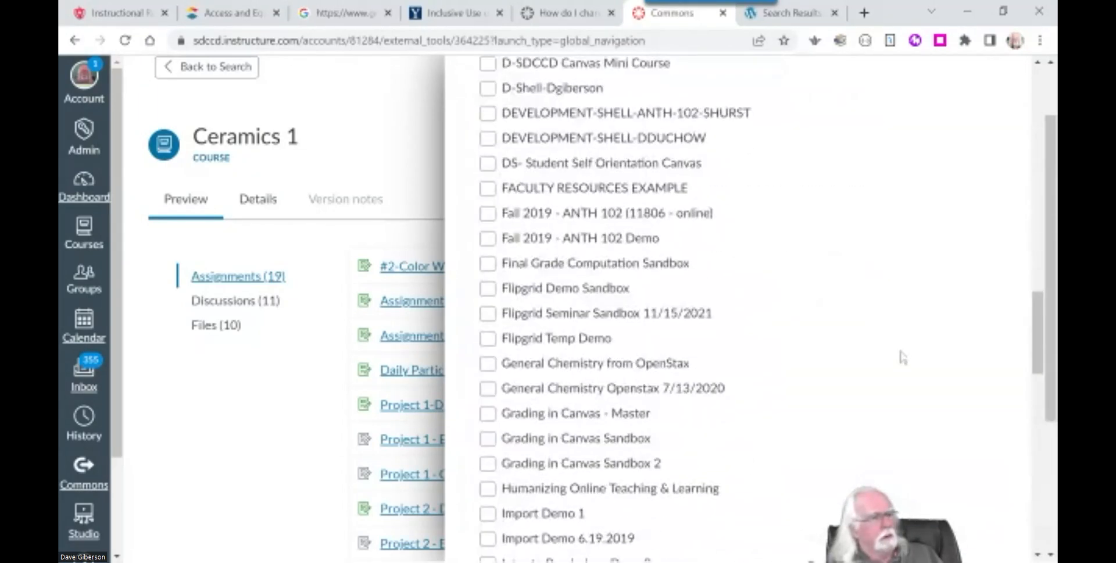
left_click(488, 264)
left_click(488, 339)
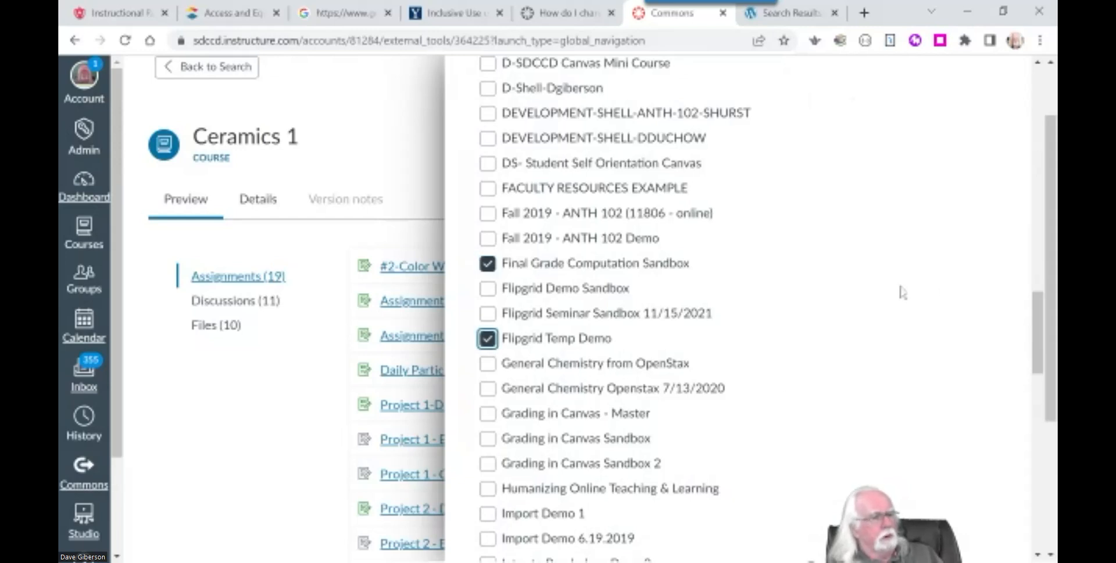
Step: Look through the rest of the destination course list, close the import options without importing Ceramics 1, and return to the Dashboard
left_click_drag(1038, 364, 1040, 547)
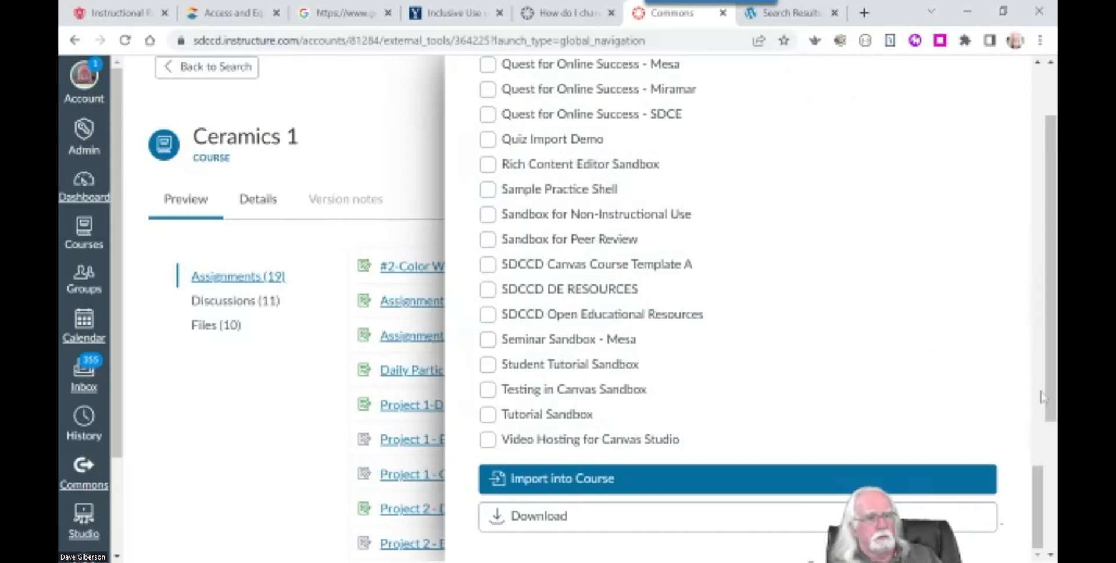
left_click_drag(1037, 470, 1015, 56)
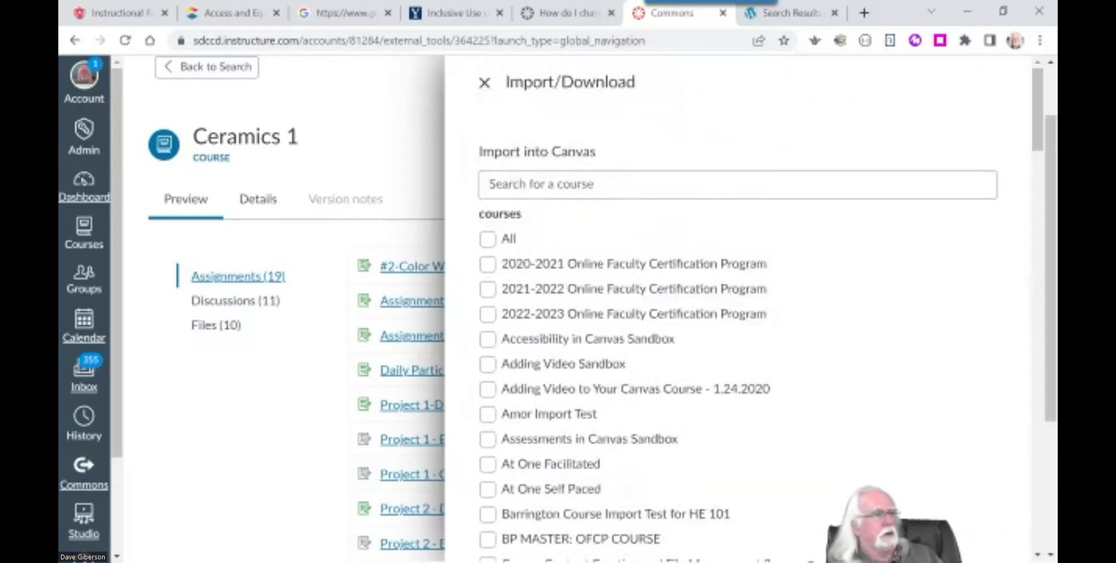
left_click(485, 82)
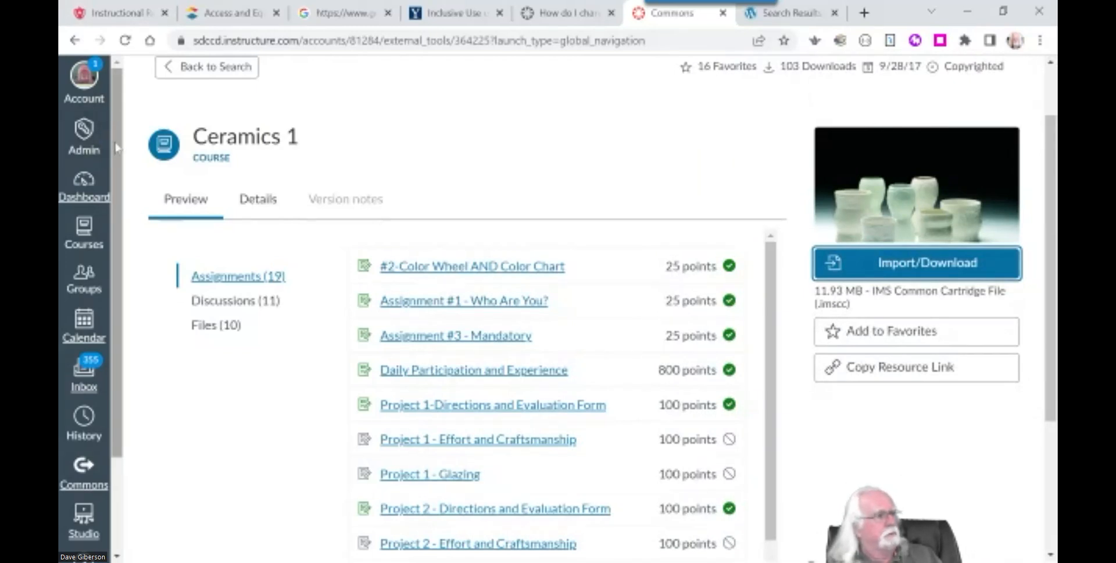
left_click(84, 186)
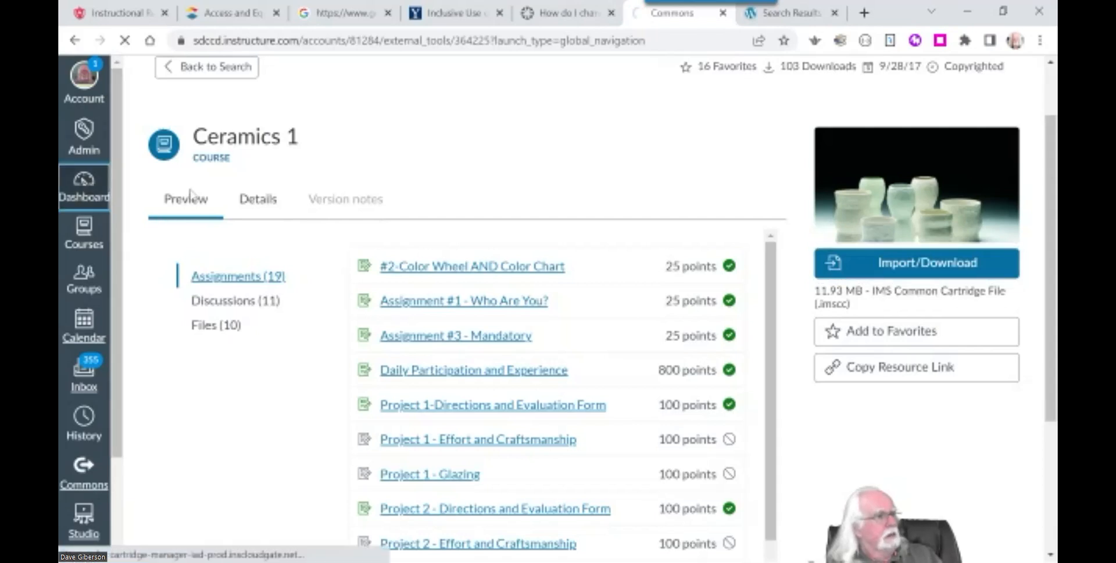
left_click(966, 12)
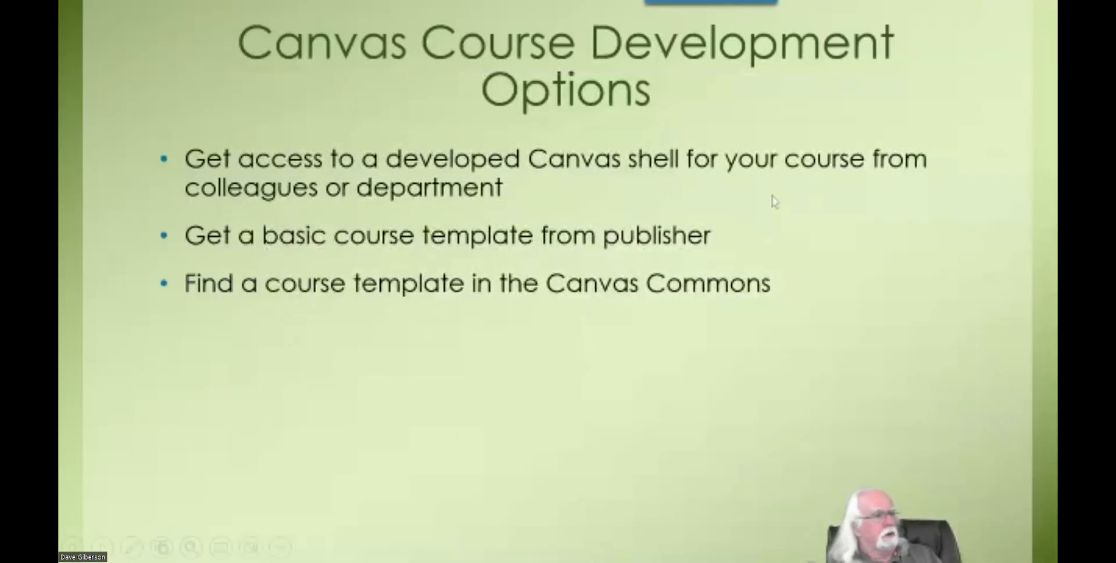
left_click(442, 354)
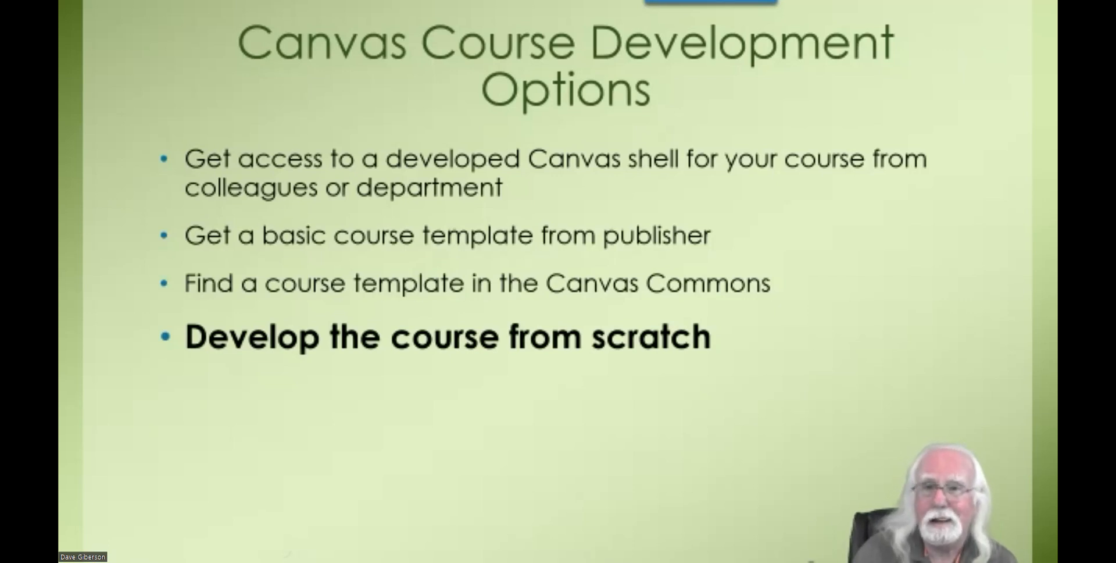
left_click(843, 302)
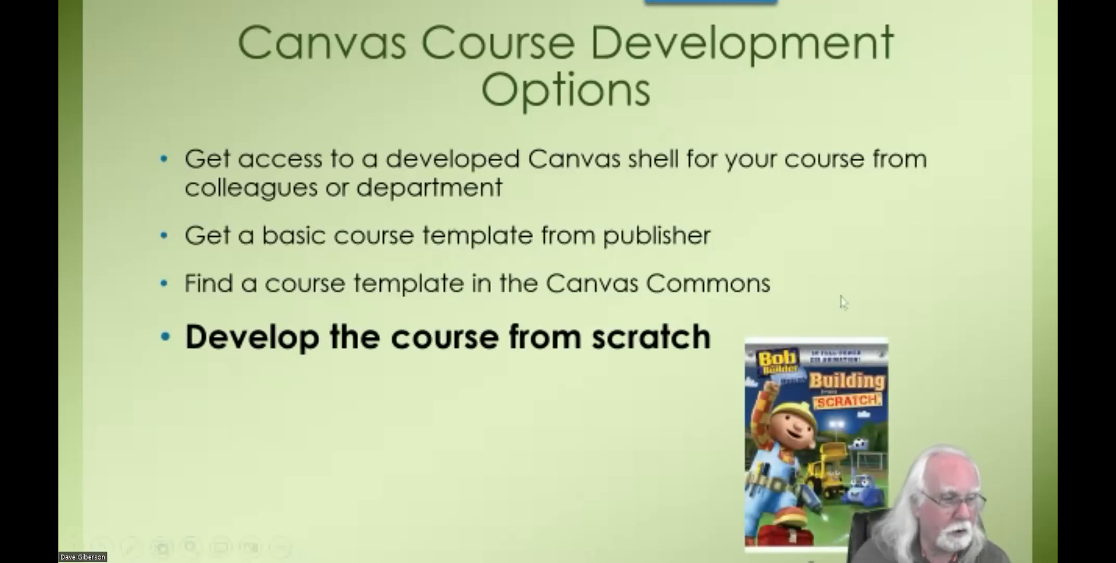
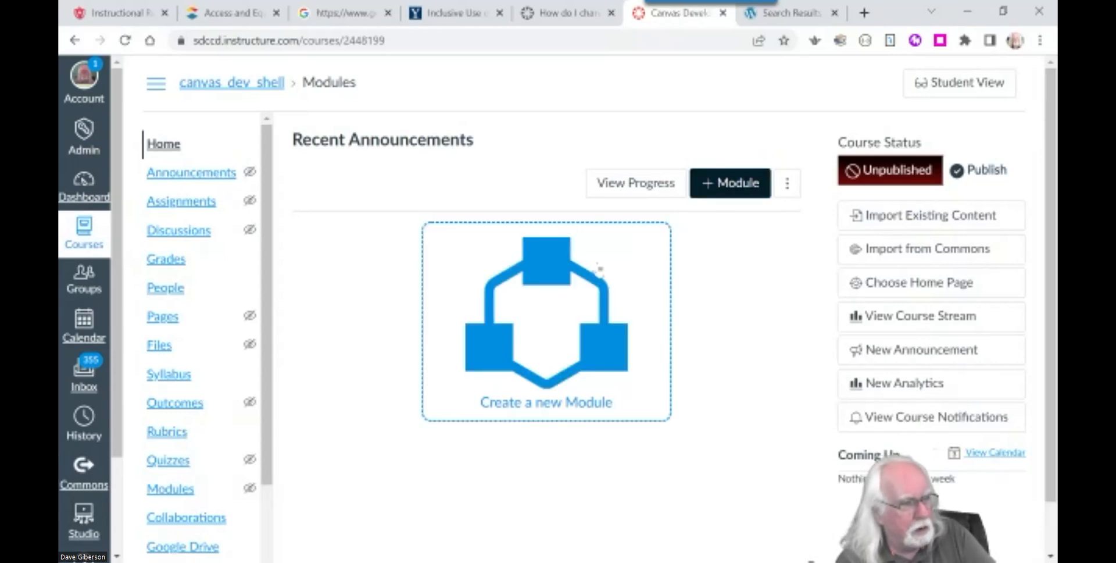
Step: Create a module named Getting Started in the empty development shell course, without a lock date, and publish it
left_click(555, 305)
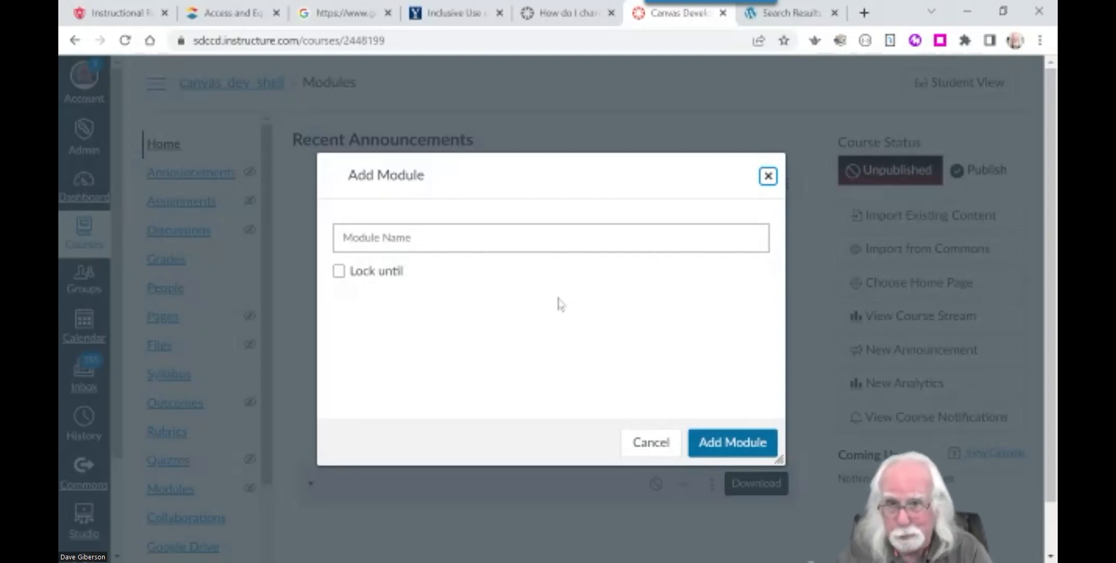
left_click(449, 235)
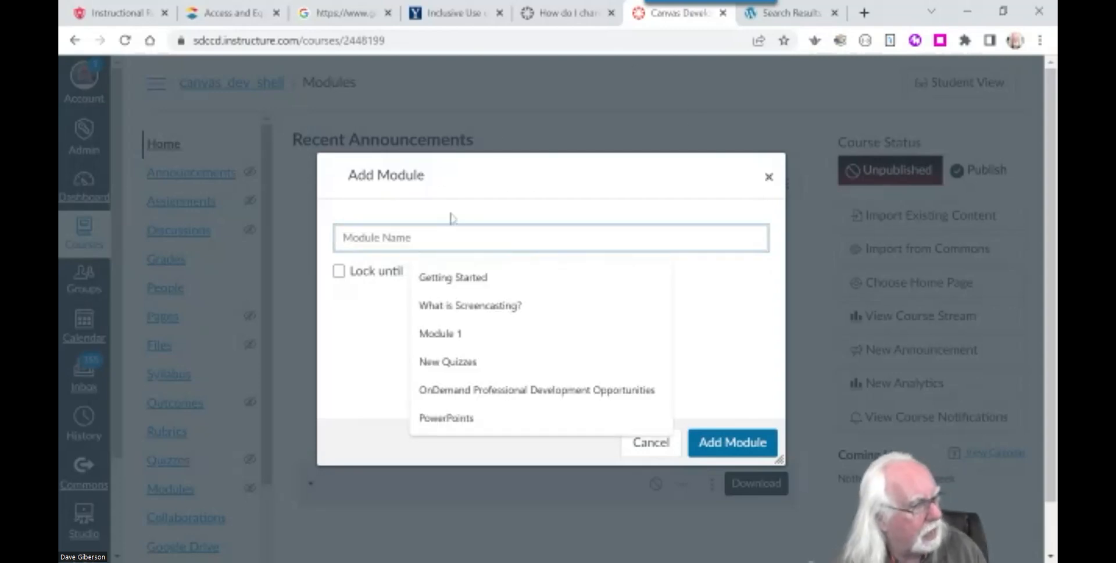
type("Ge")
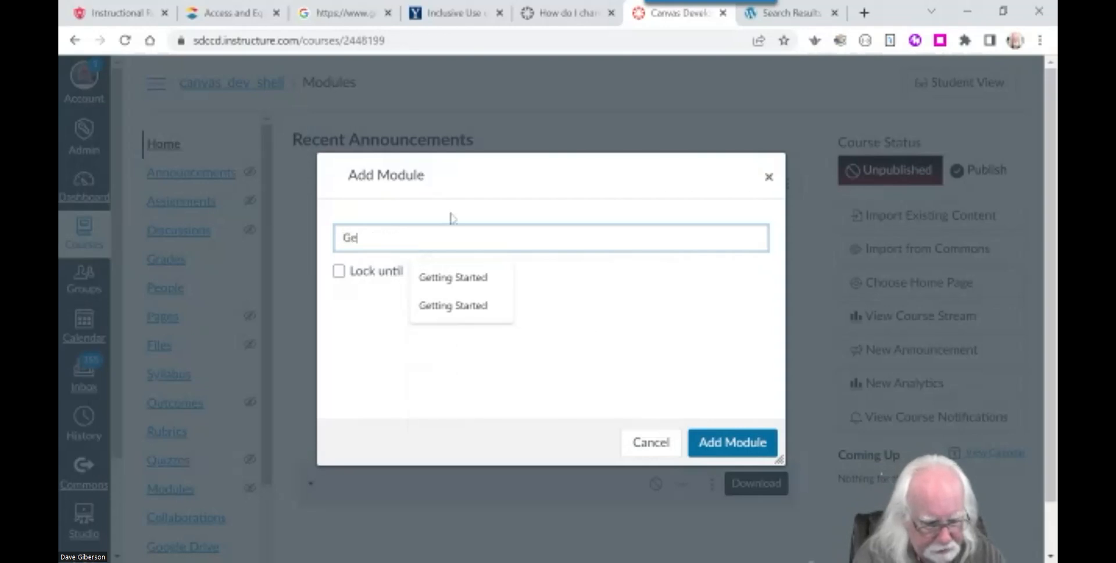
type("tting STarted")
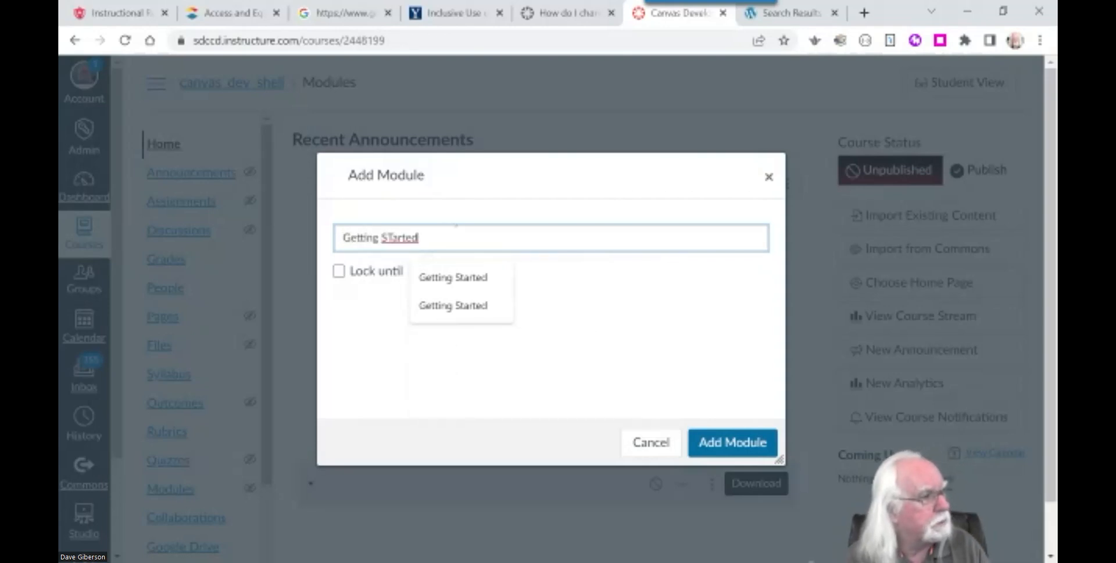
key("Down")
key("Return")
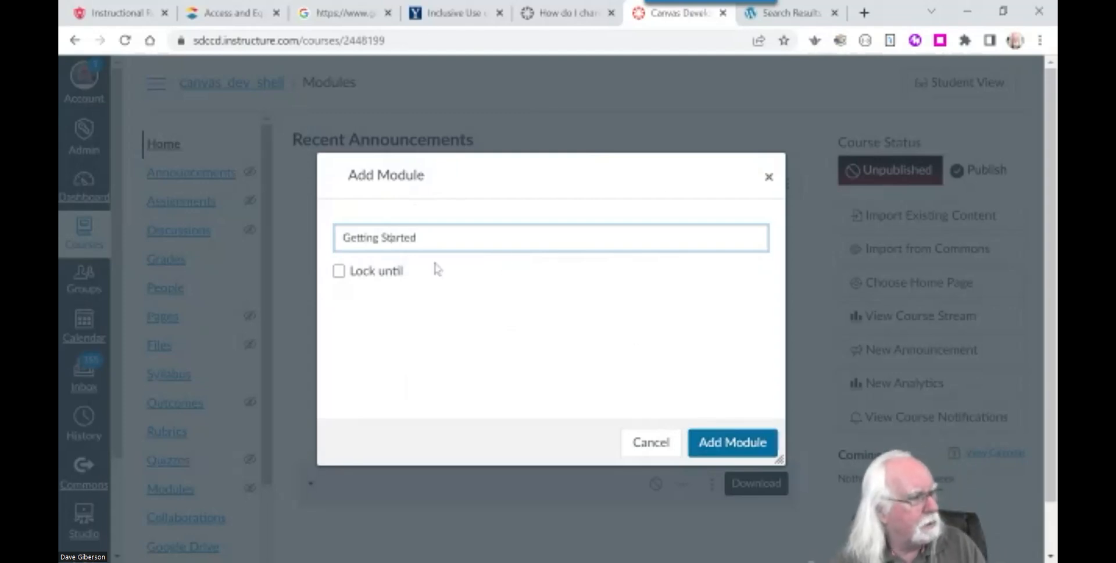
left_click(723, 444)
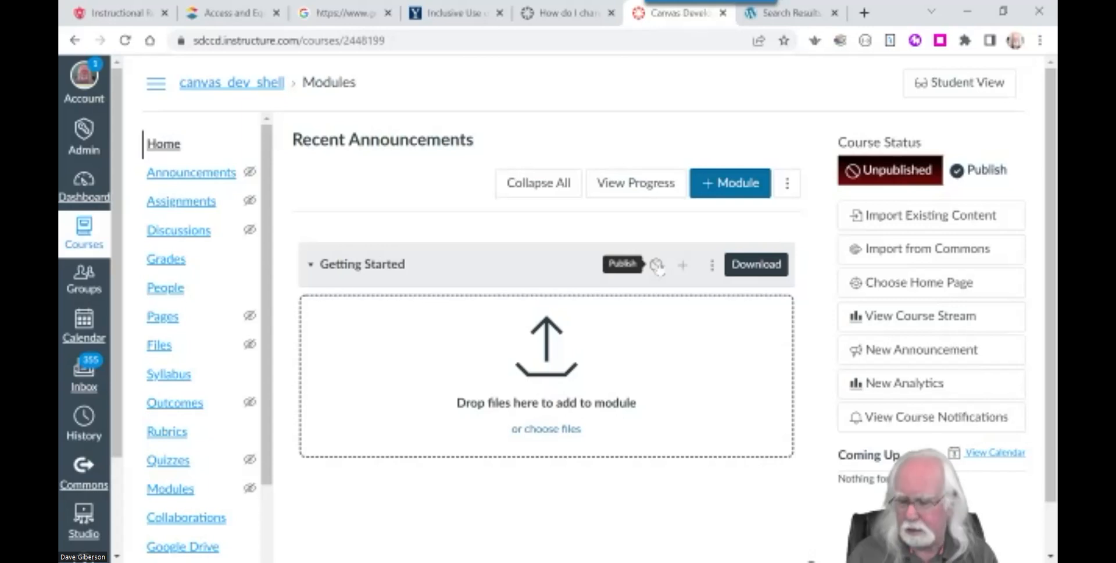
left_click(657, 265)
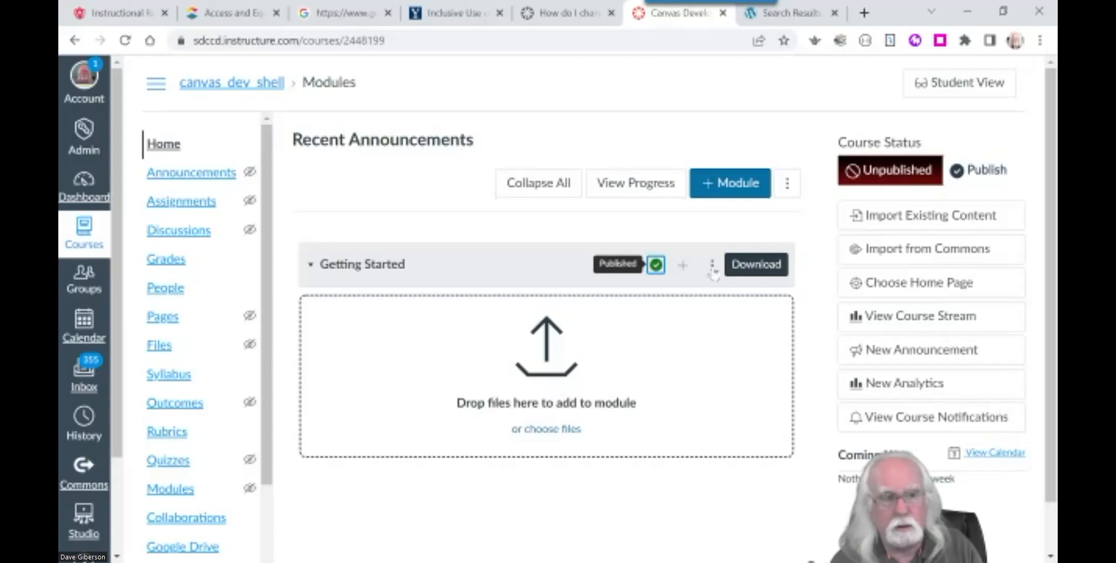
Step: View the management options of the Getting Started module and its edit settings, and close them without changing anything
left_click(713, 269)
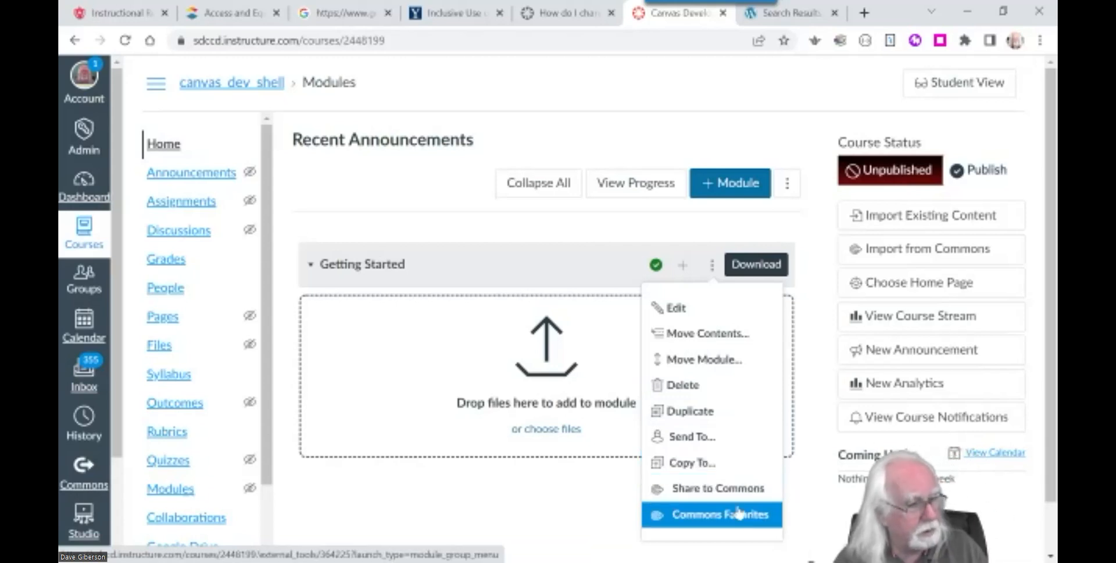
left_click(574, 506)
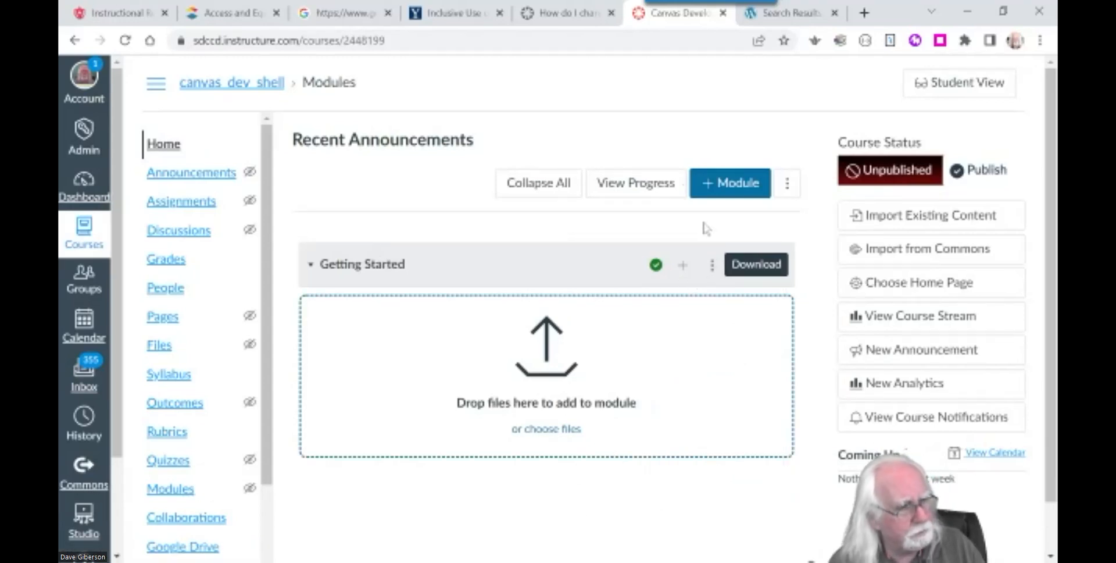
left_click(712, 265)
left_click(702, 312)
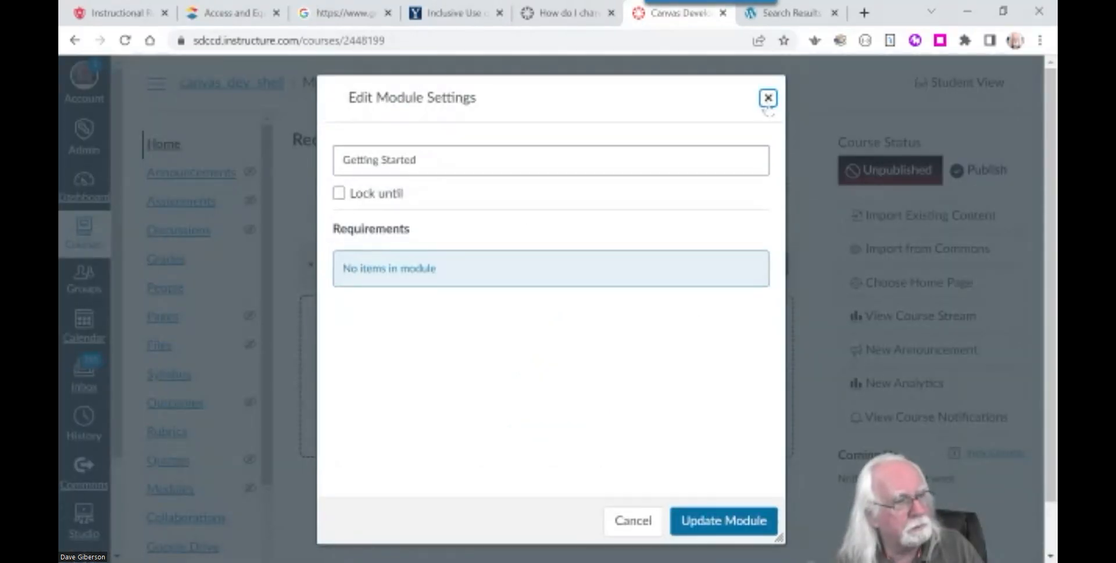
left_click(768, 99)
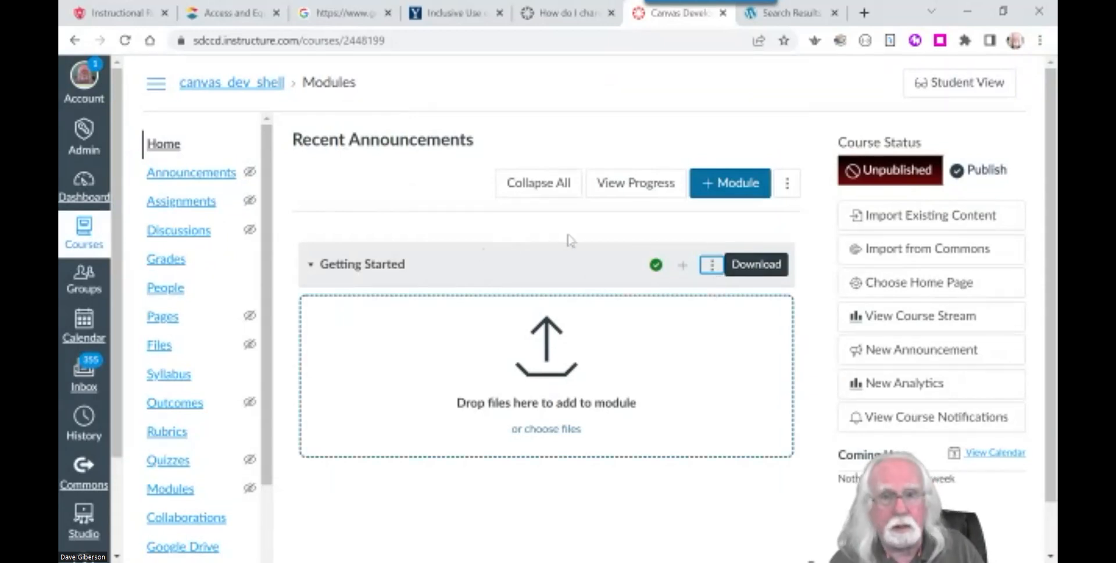
Step: Start adding an item to the Getting Started module and view the available item types, leaving Assignment selected
left_click(683, 267)
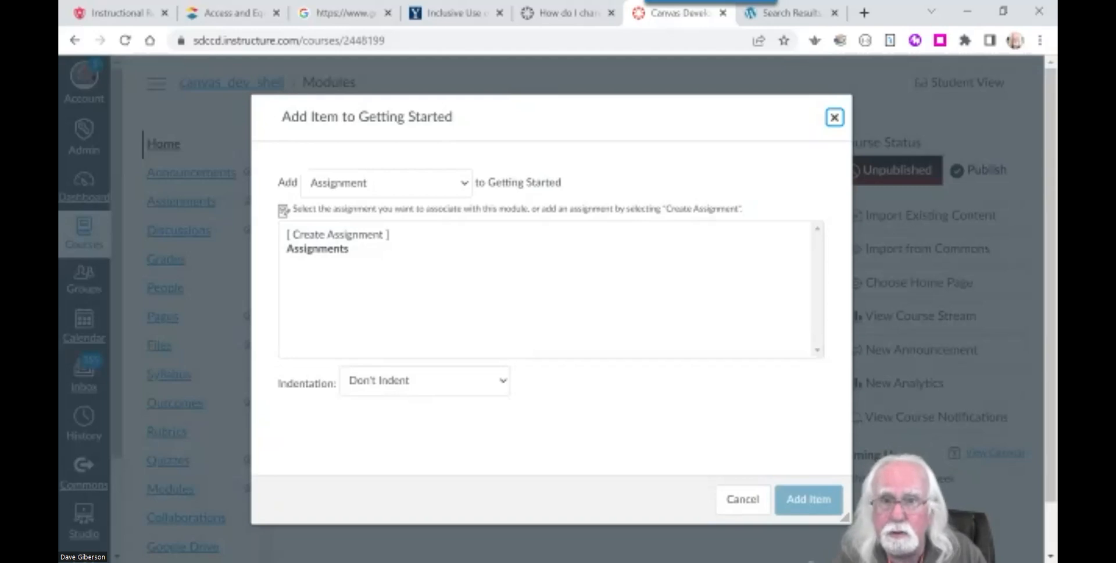
left_click(466, 186)
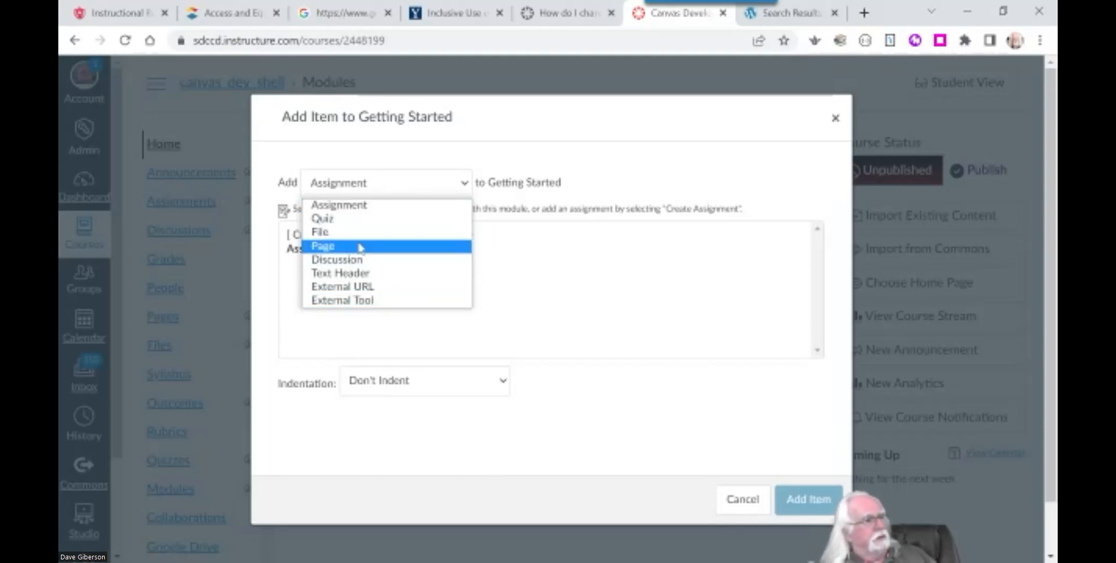
left_click(597, 404)
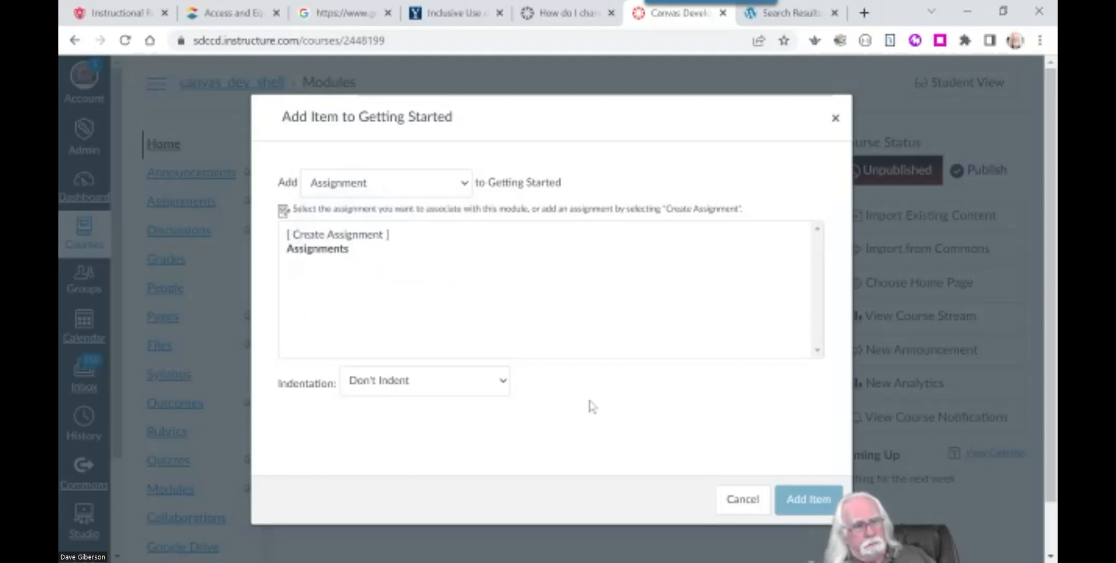
left_click(980, 14)
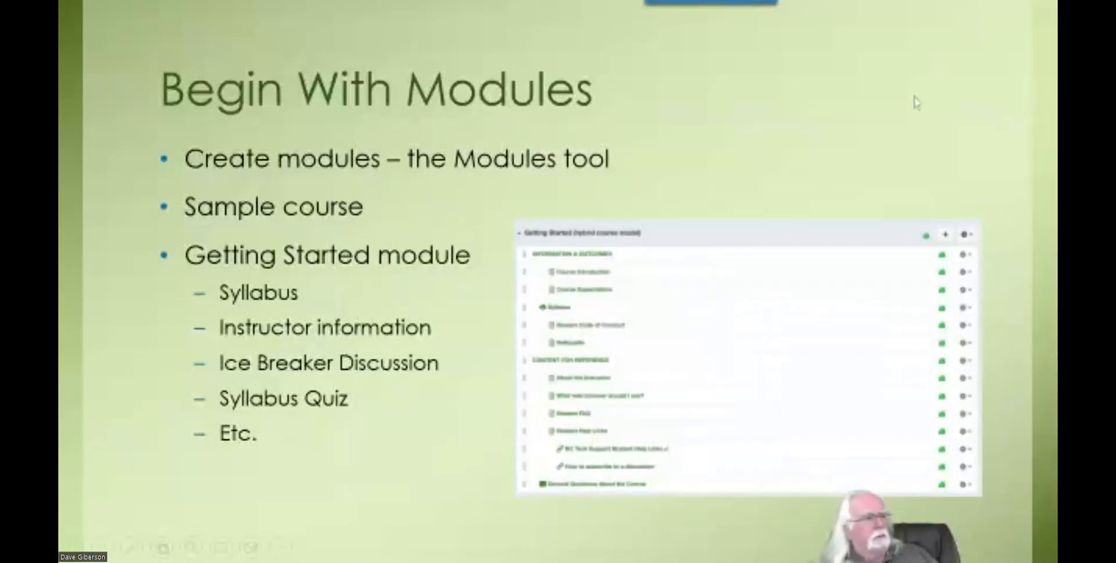
left_click(407, 472)
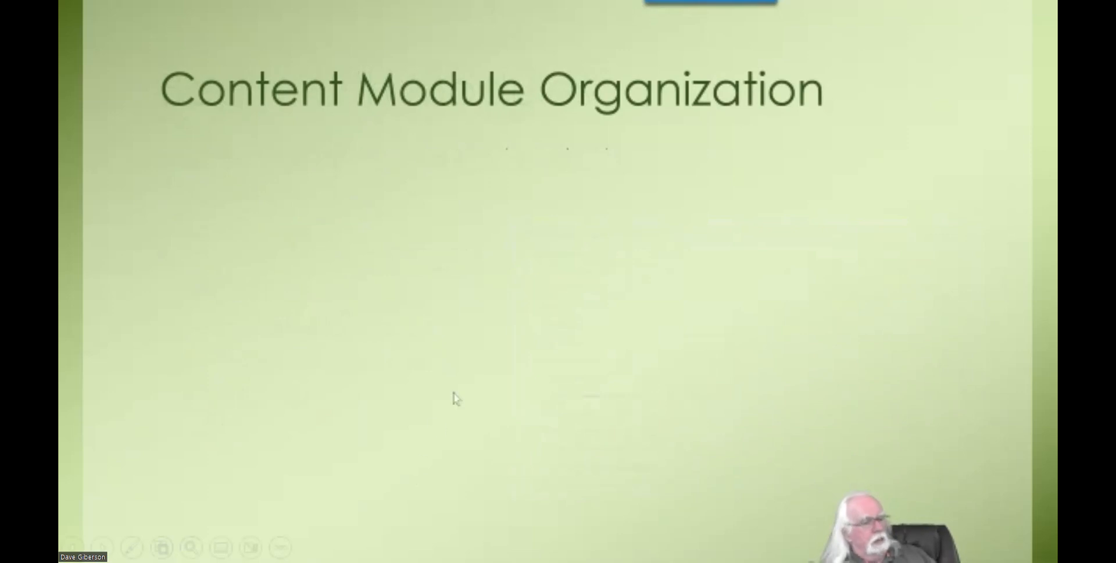
key("Left")
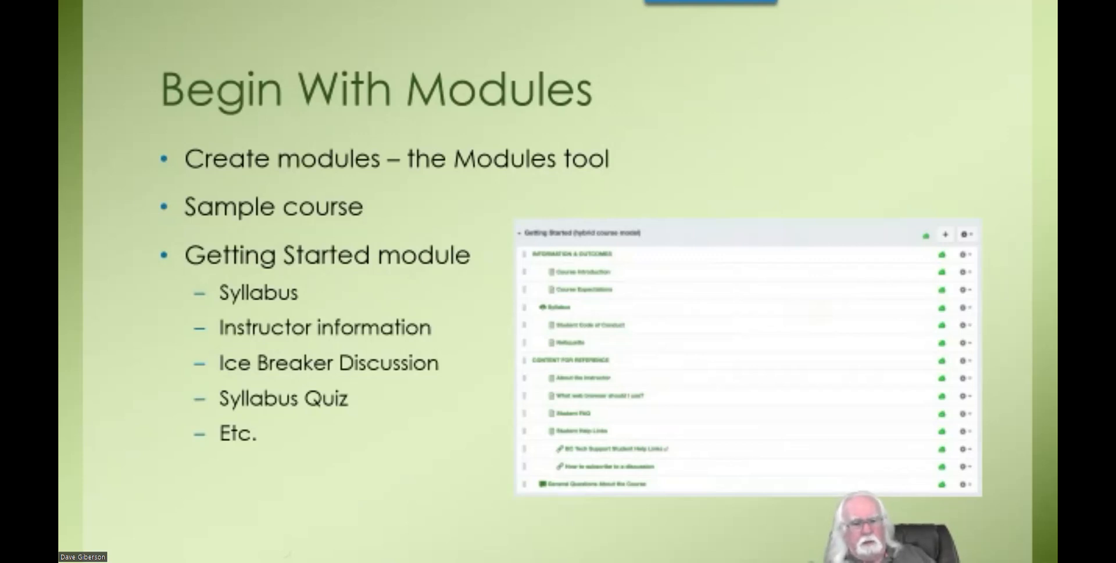
key("alt+Tab")
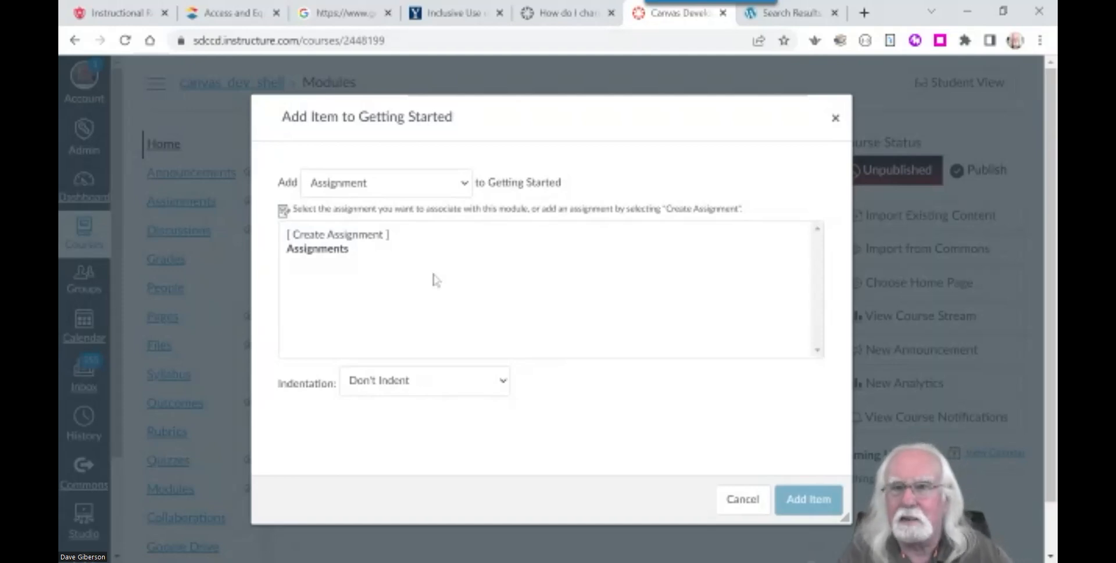
Step: Set the item type for the Getting Started module to File and select the option to create a new file
left_click(465, 185)
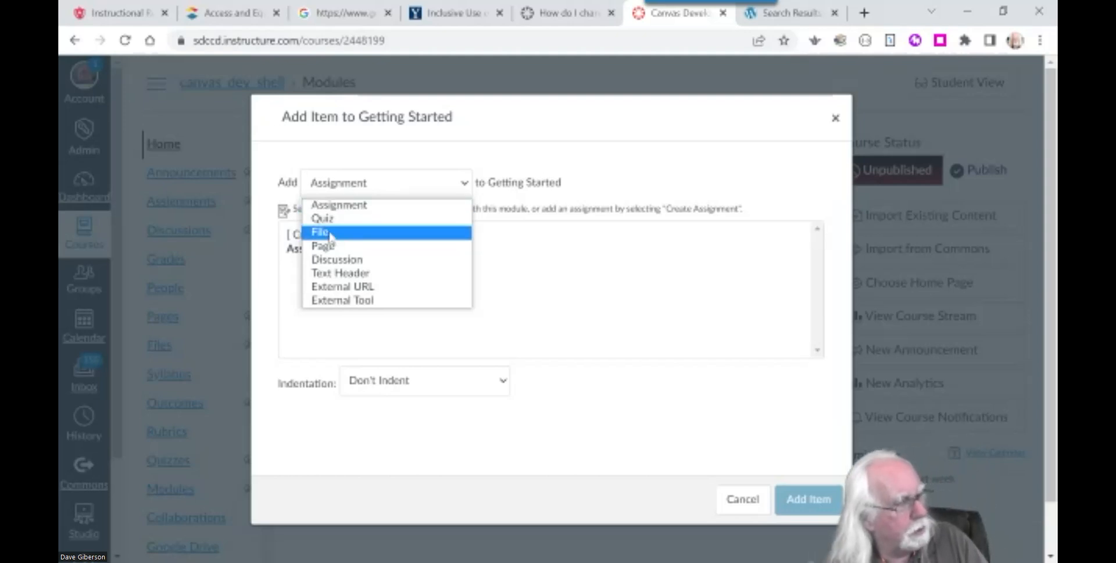
left_click(330, 232)
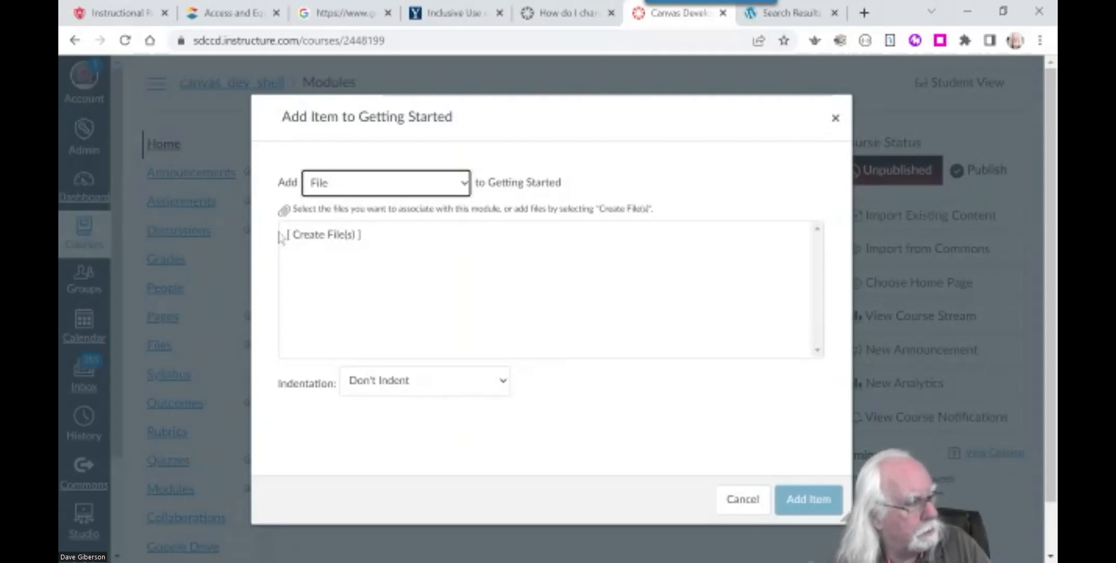
left_click(323, 236)
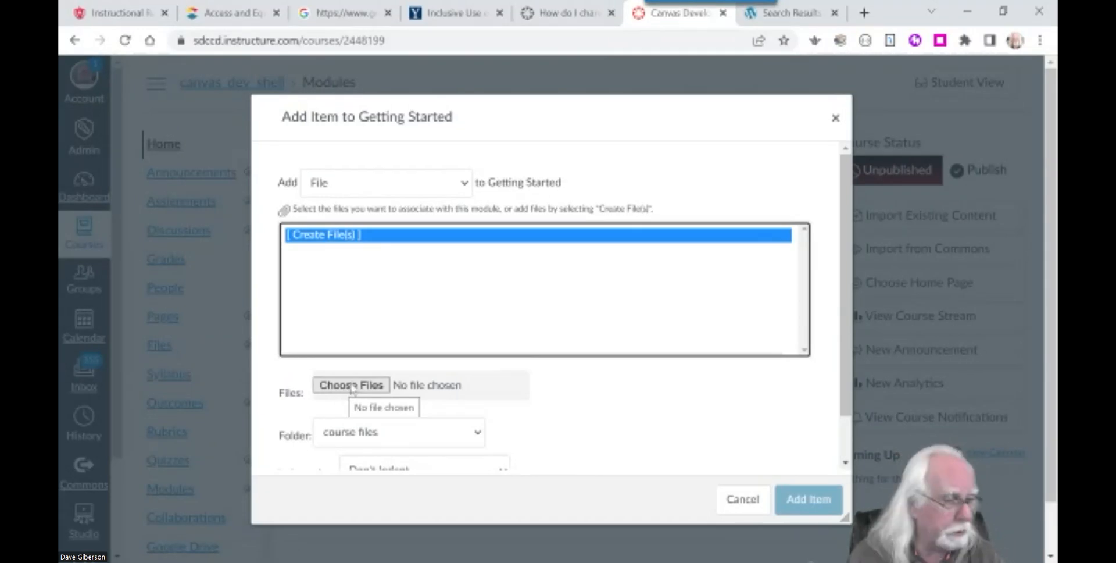
Step: Choose Screencasting Syllabus.docx from the Content Creation Tutorial Files folder in Documents as the file to upload
left_click(352, 386)
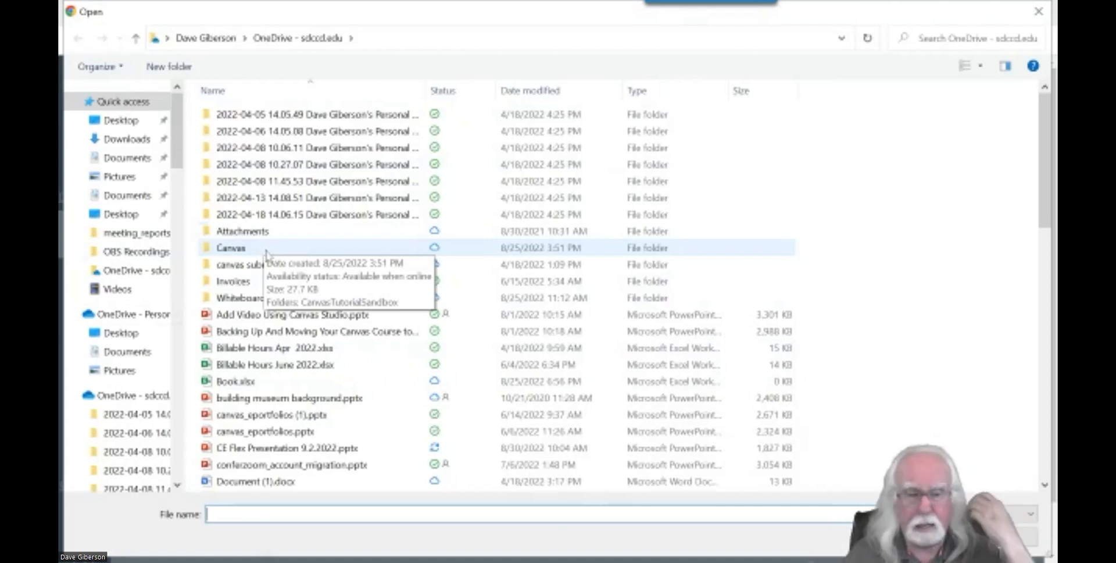
left_click(134, 163)
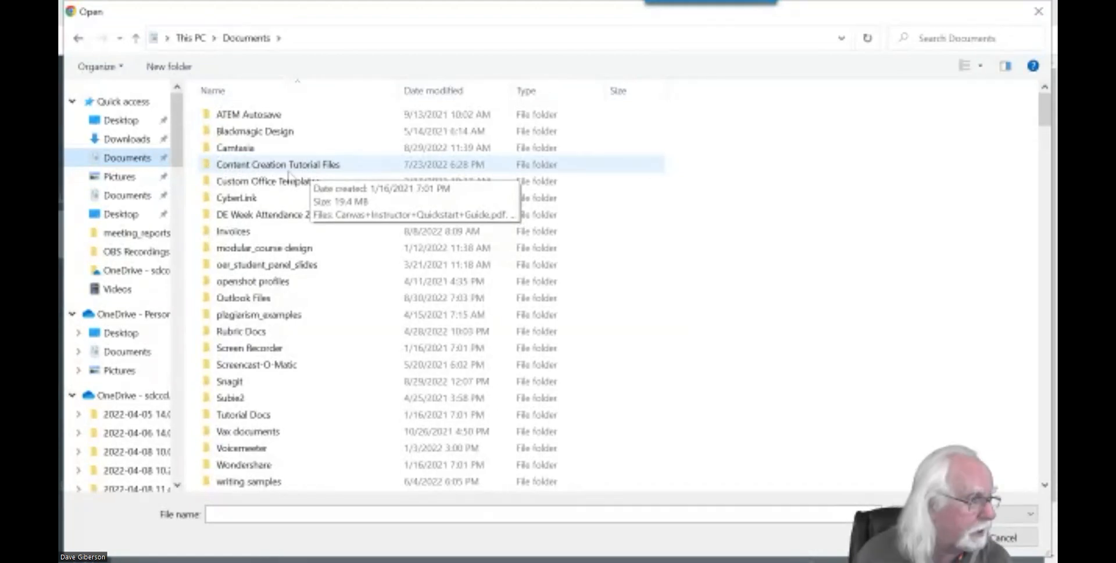
left_click(206, 168)
double_click(207, 167)
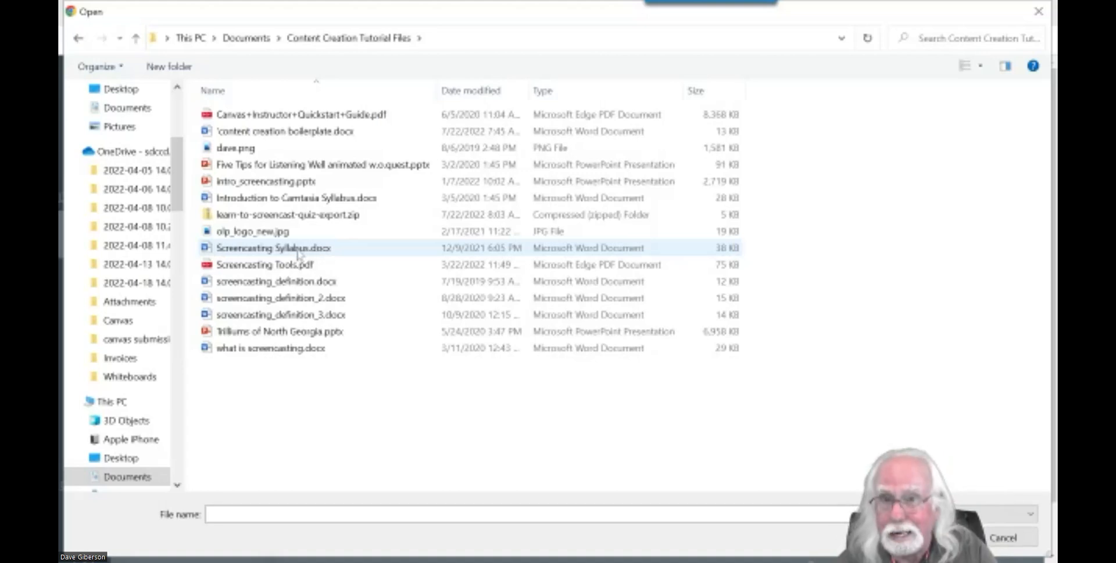
left_click(299, 249)
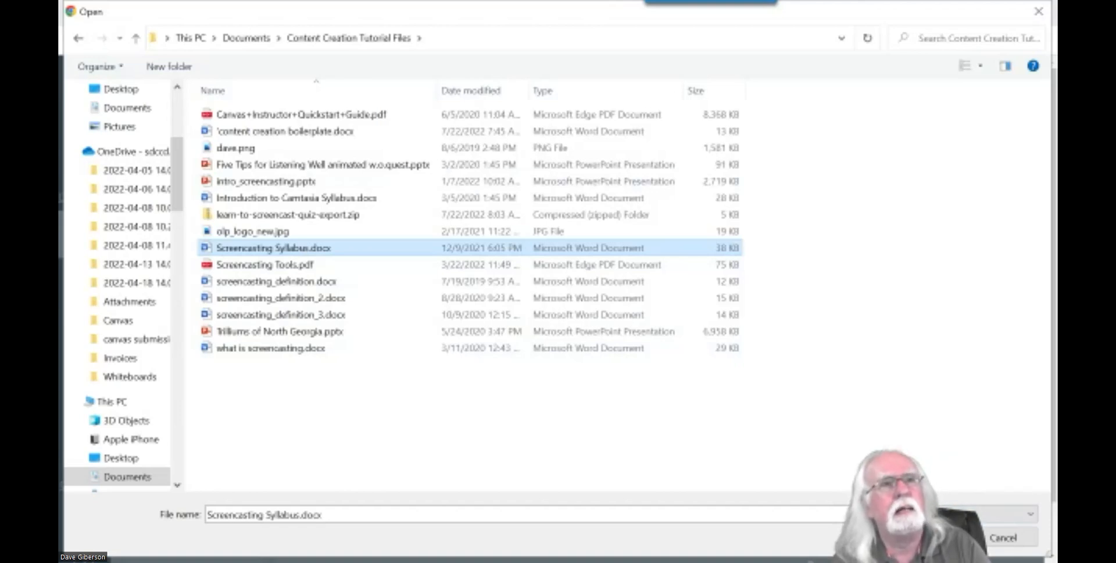
left_click_drag(907, 517, 759, 518)
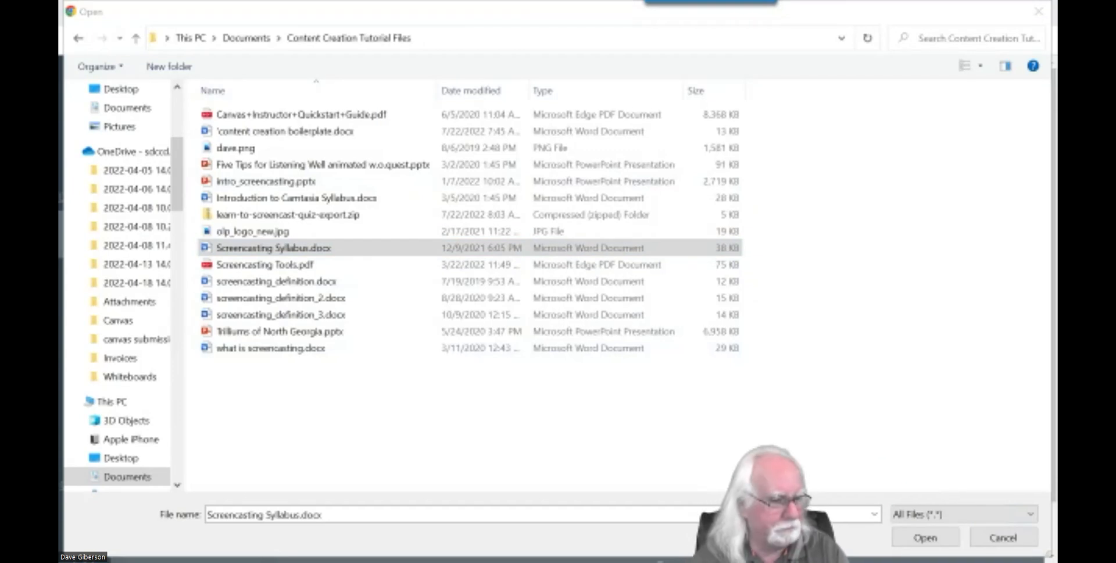
left_click(911, 539)
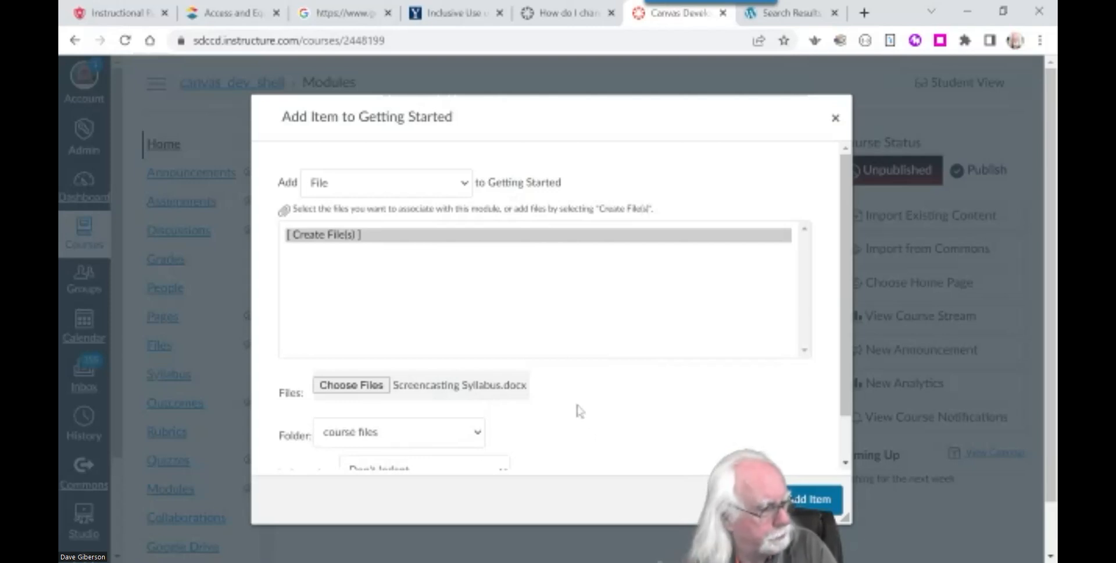
Step: Add the chosen syllabus file to the Getting Started module, keeping the course files folder and no indentation
scroll(625, 421, "down", 1)
scroll(605, 423, "up", 1)
scroll(607, 415, "down", 1)
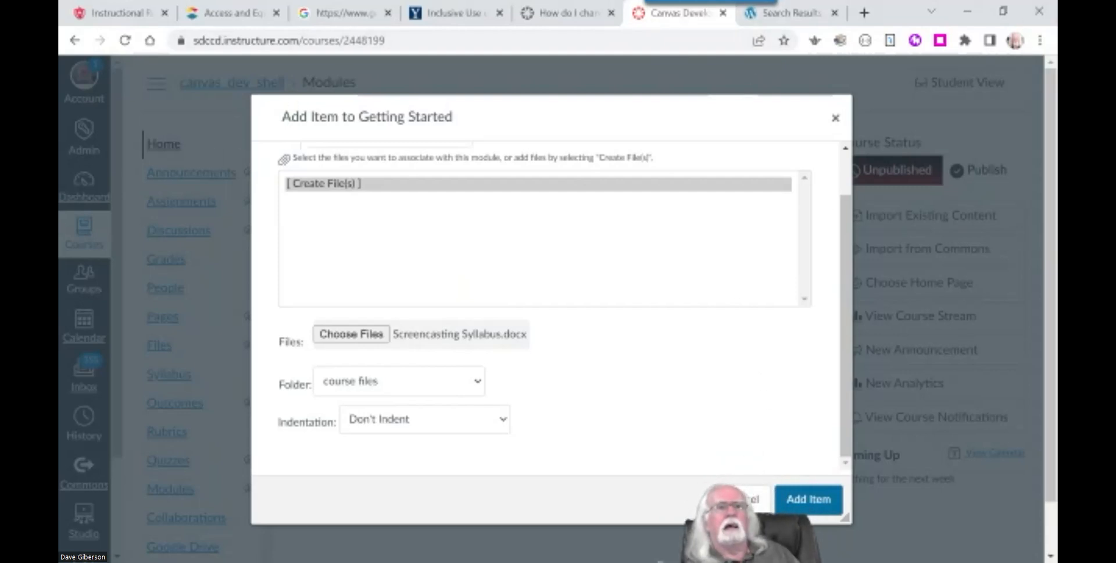
left_click_drag(738, 532, 890, 531)
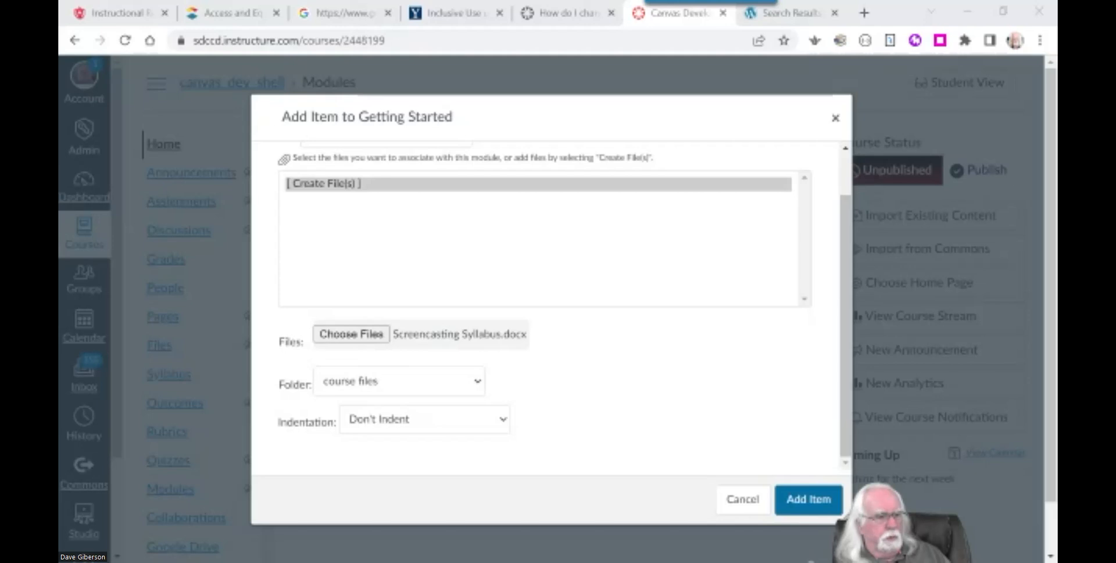
left_click(795, 506)
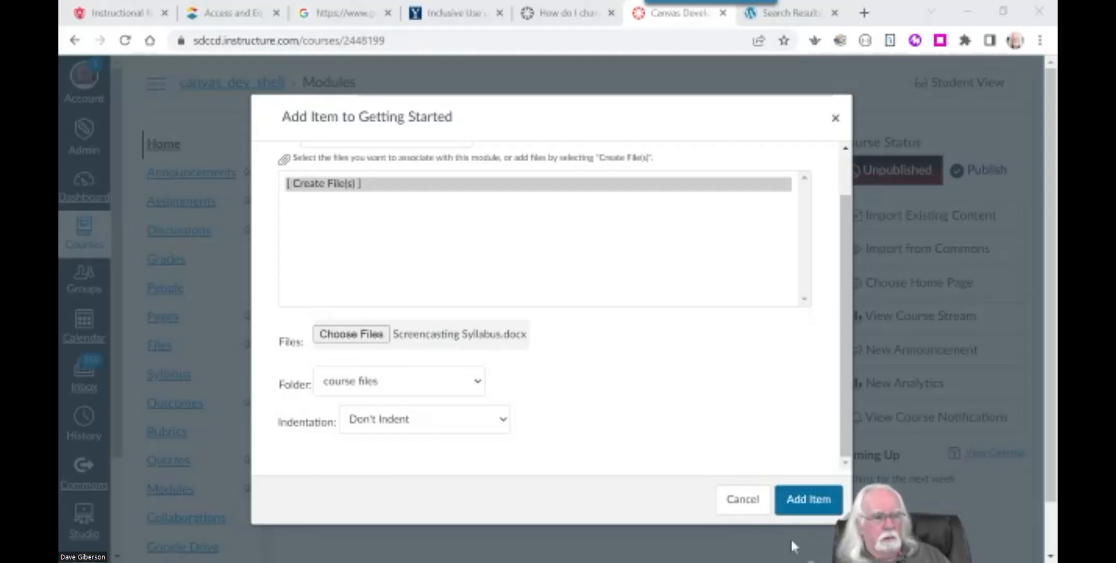
left_click(807, 500)
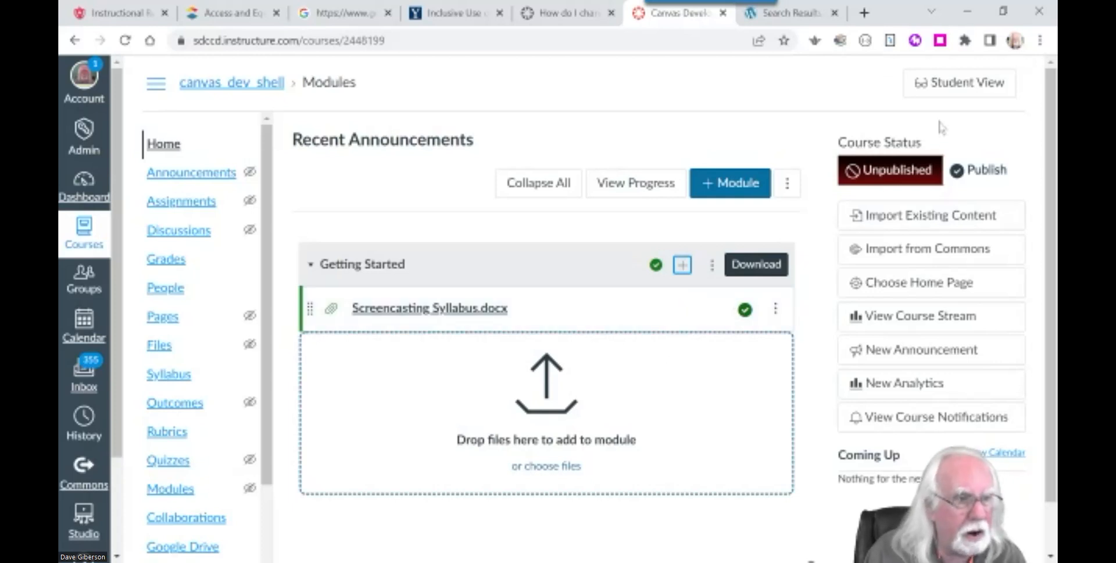
Step: Switch to Student View, open Screencasting Syllabus.docx from the Getting Started module and read through its preview
left_click(928, 86)
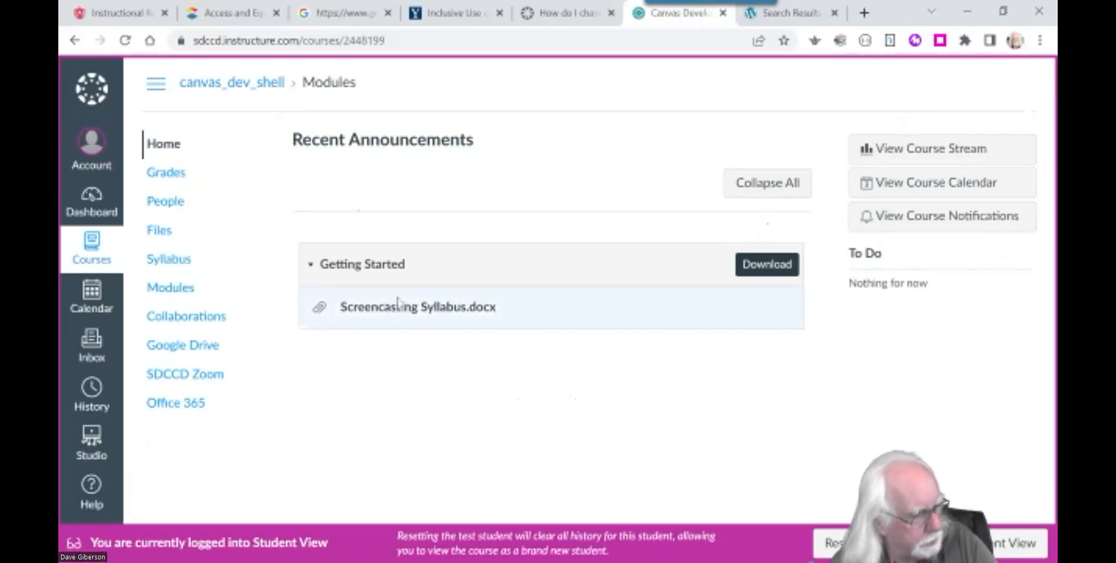
left_click(428, 309)
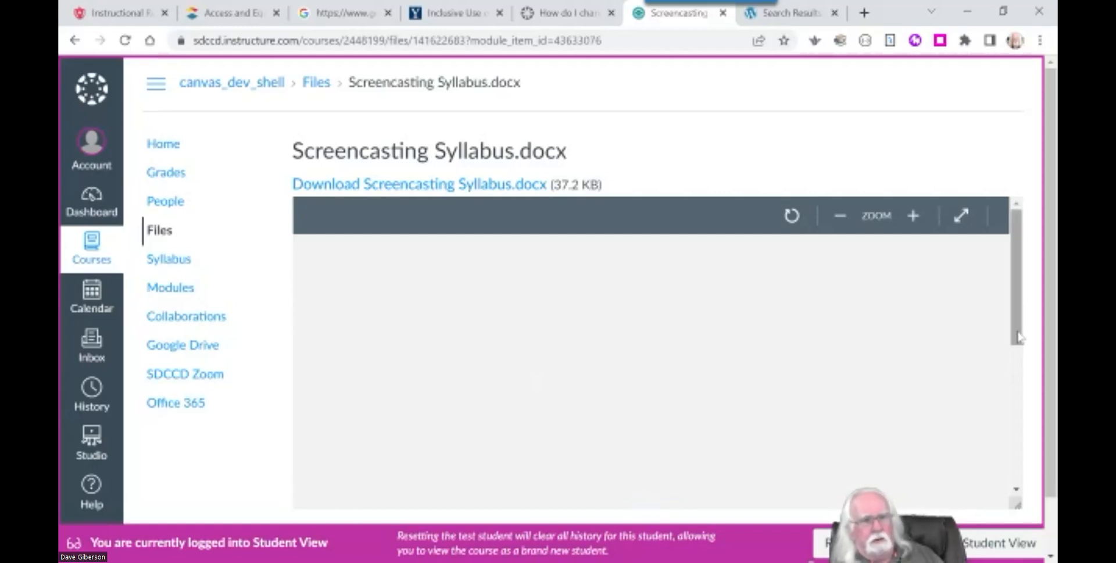
left_click_drag(1017, 336, 1010, 377)
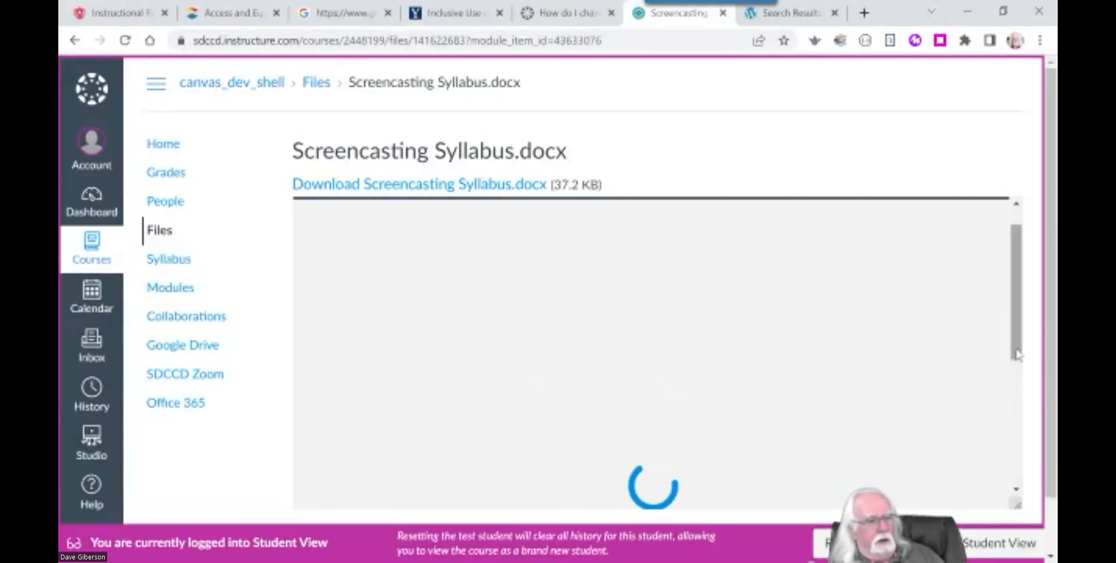
left_click_drag(1010, 382, 1010, 397)
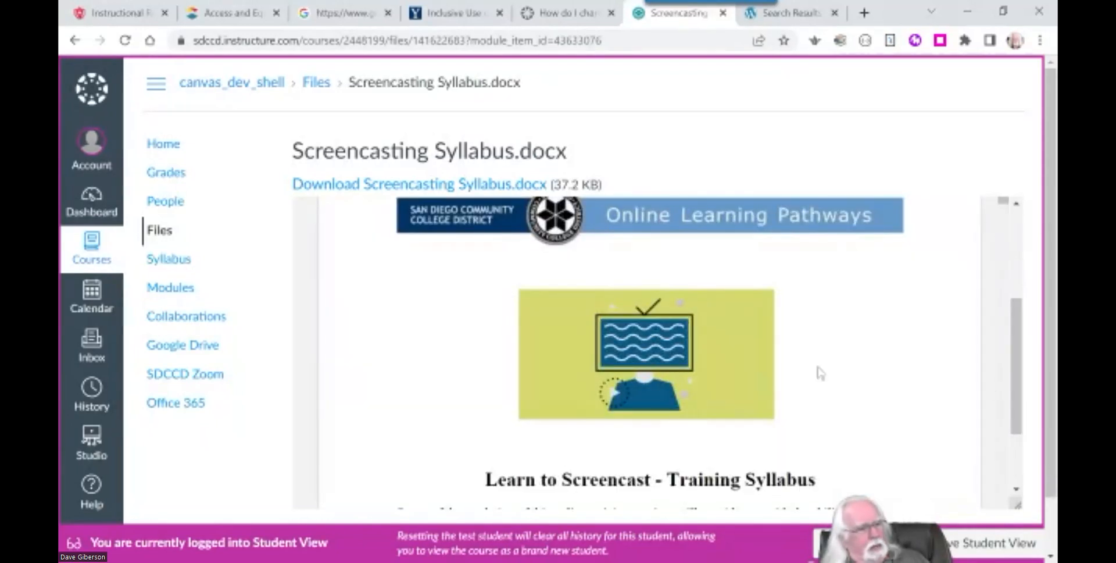
left_click_drag(1016, 330, 1021, 254)
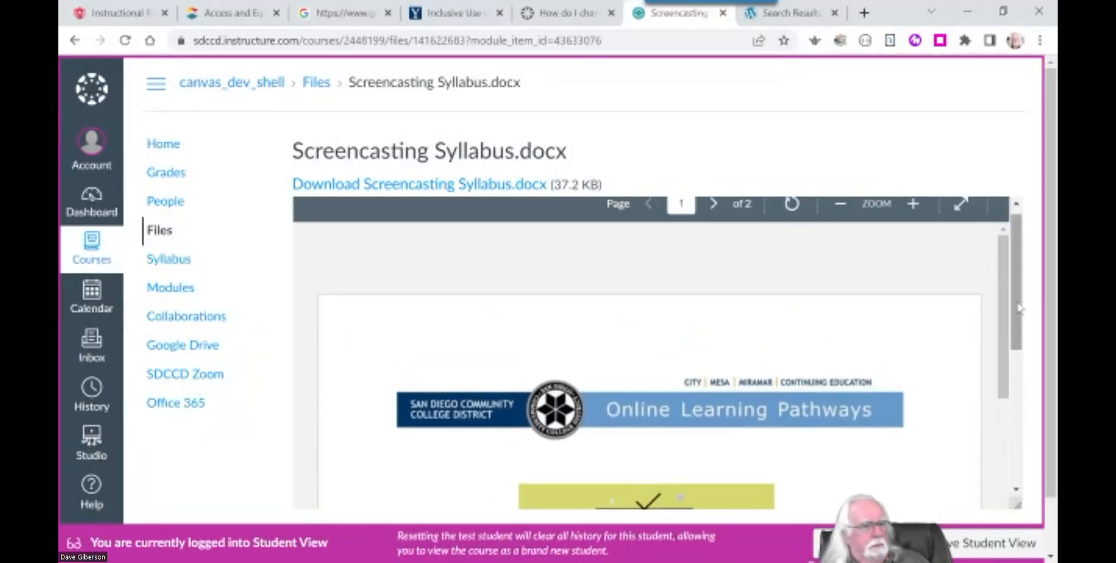
left_click_drag(1006, 321, 999, 417)
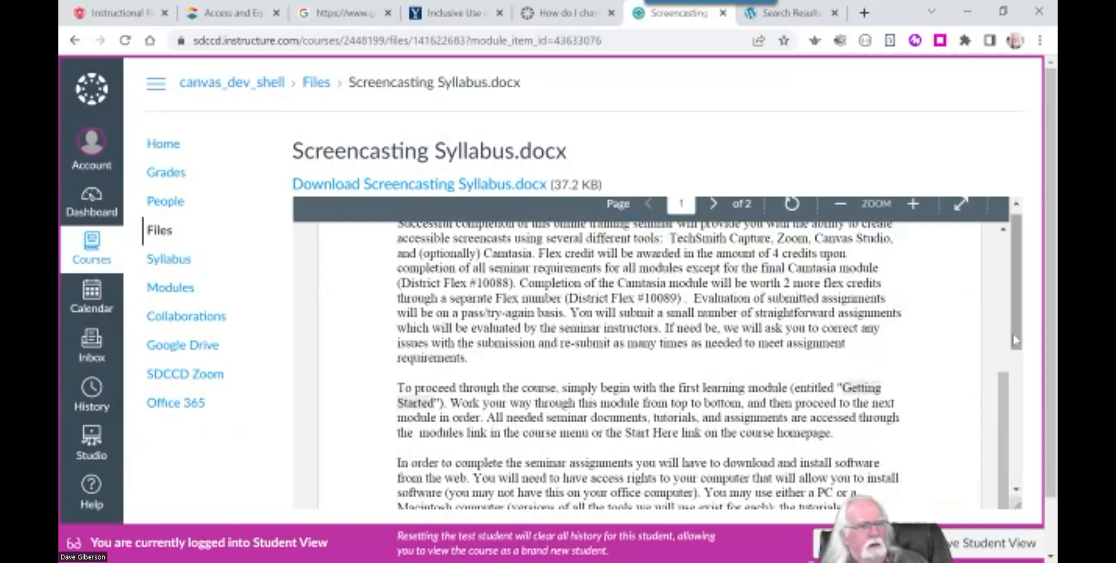
scroll(999, 417, "down", 5)
left_click_drag(999, 249, 967, 440)
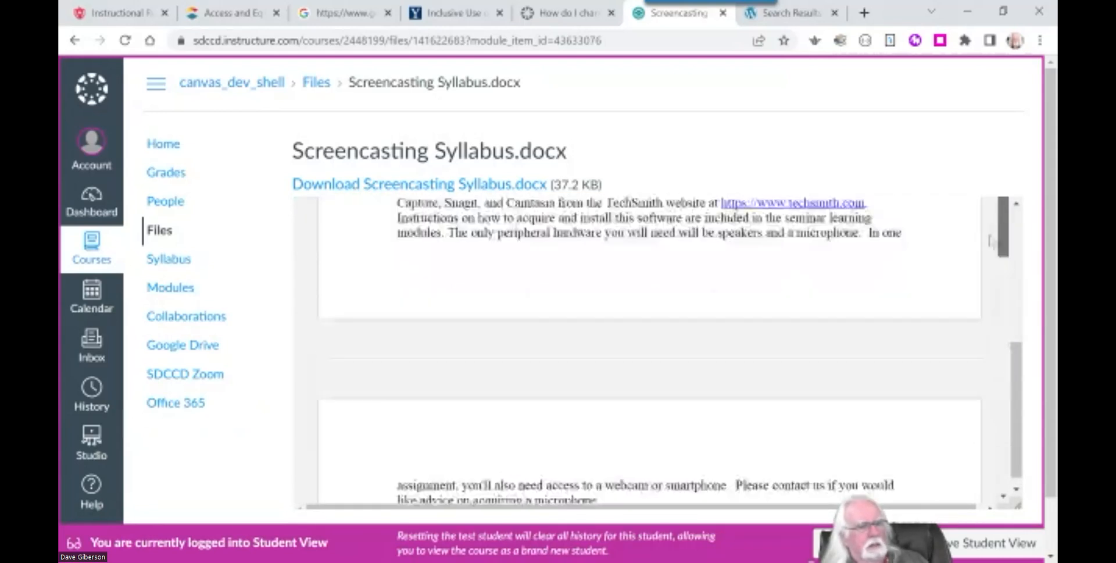
Step: Review the syllabus preview back to its beginning, and return to the instructor's view of the course modules
left_click_drag(1017, 381, 1027, 228)
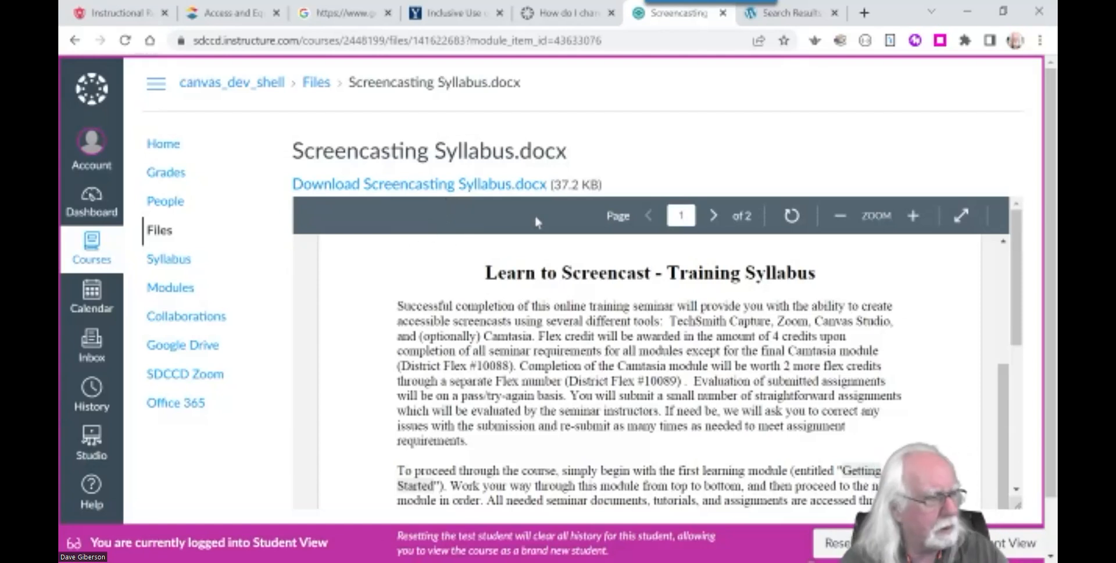
left_click_drag(1008, 430, 1004, 375)
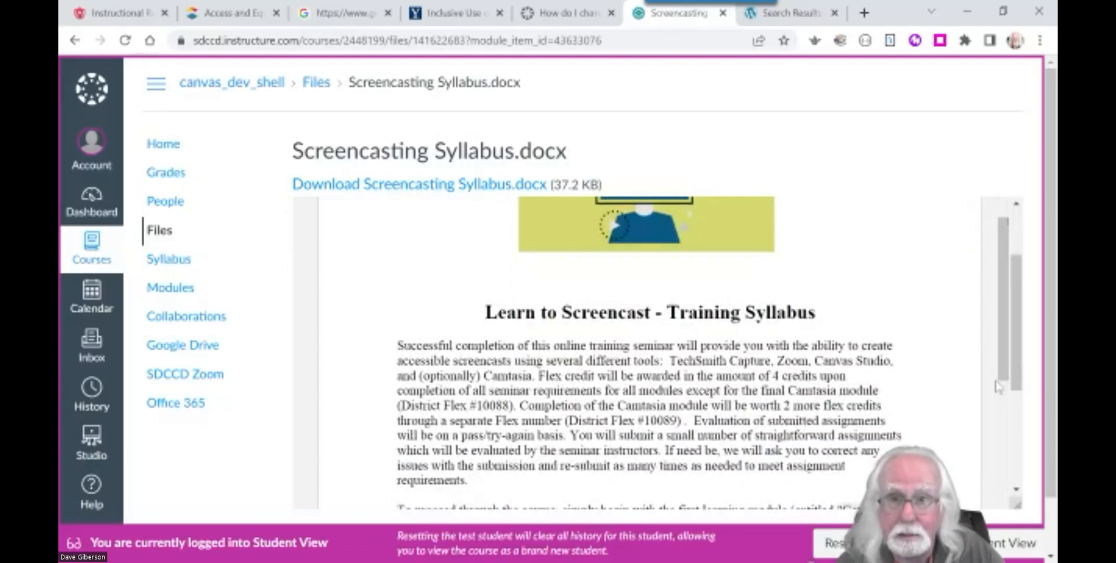
left_click_drag(1016, 348, 1005, 262)
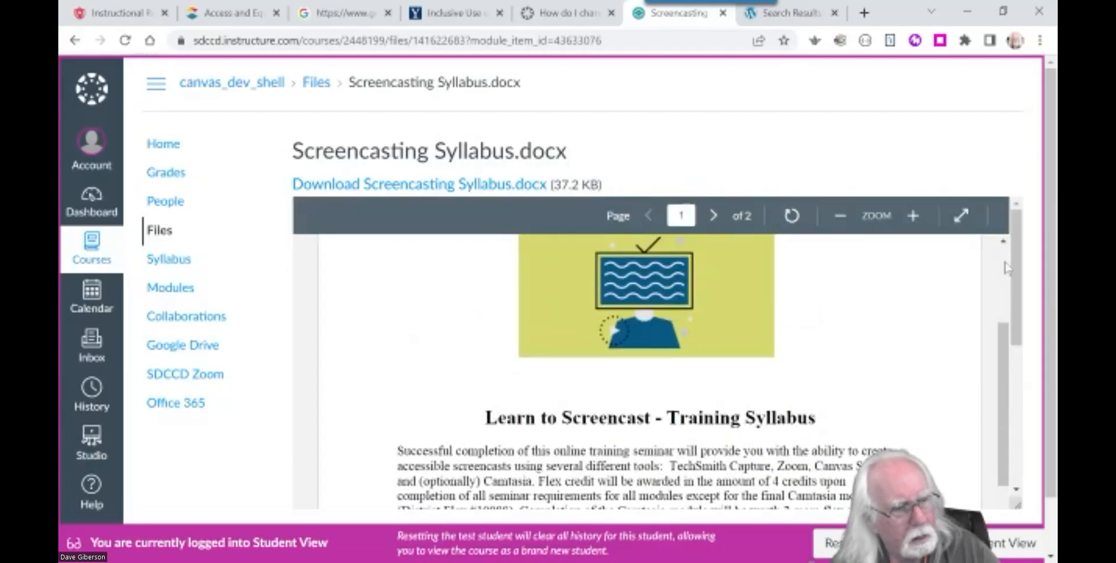
left_click_drag(1000, 361, 1003, 284)
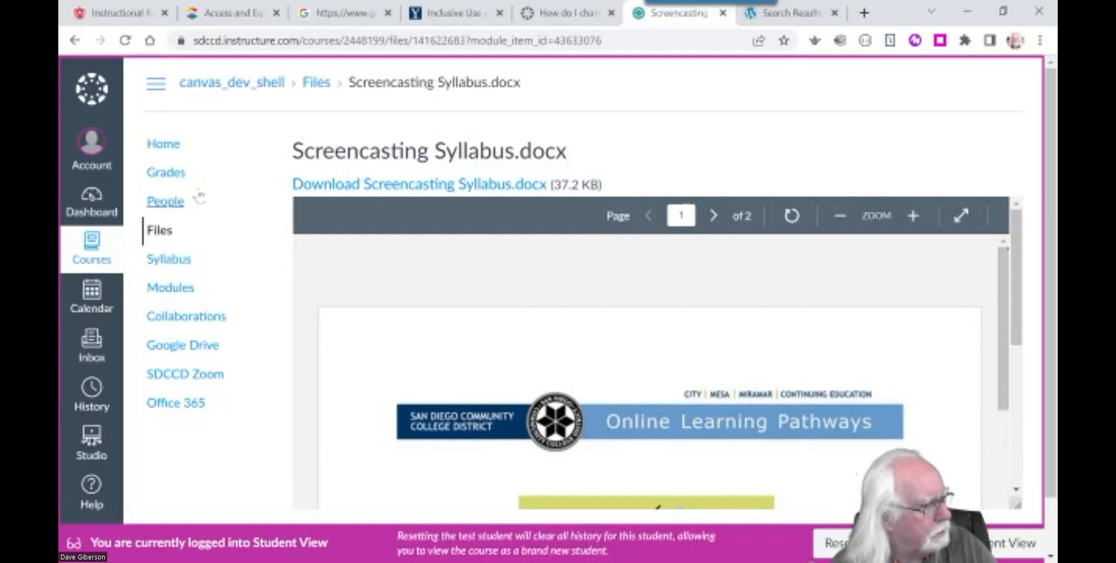
left_click(170, 289)
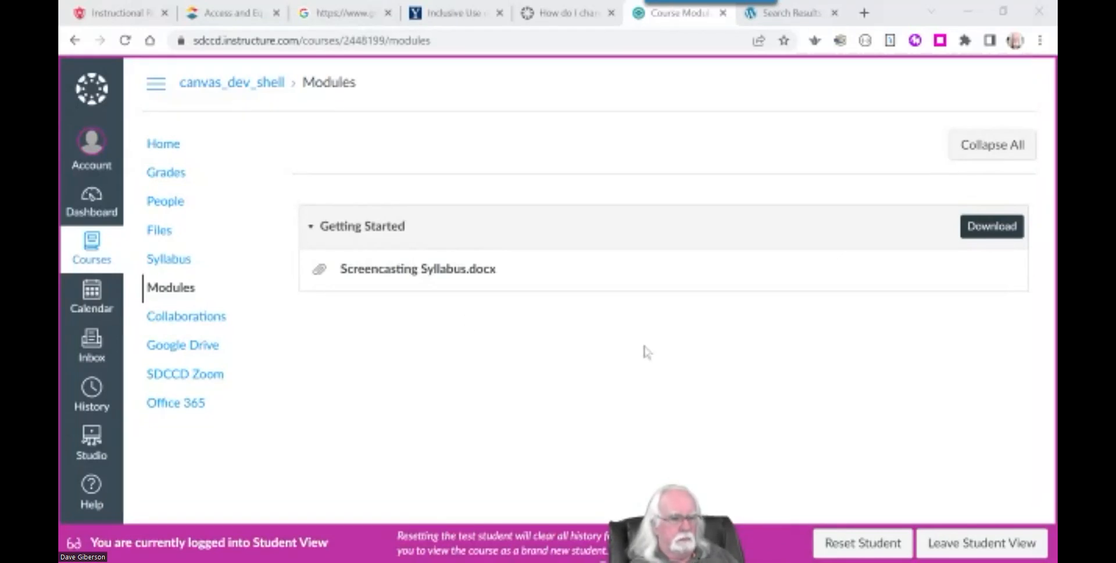
left_click(981, 546)
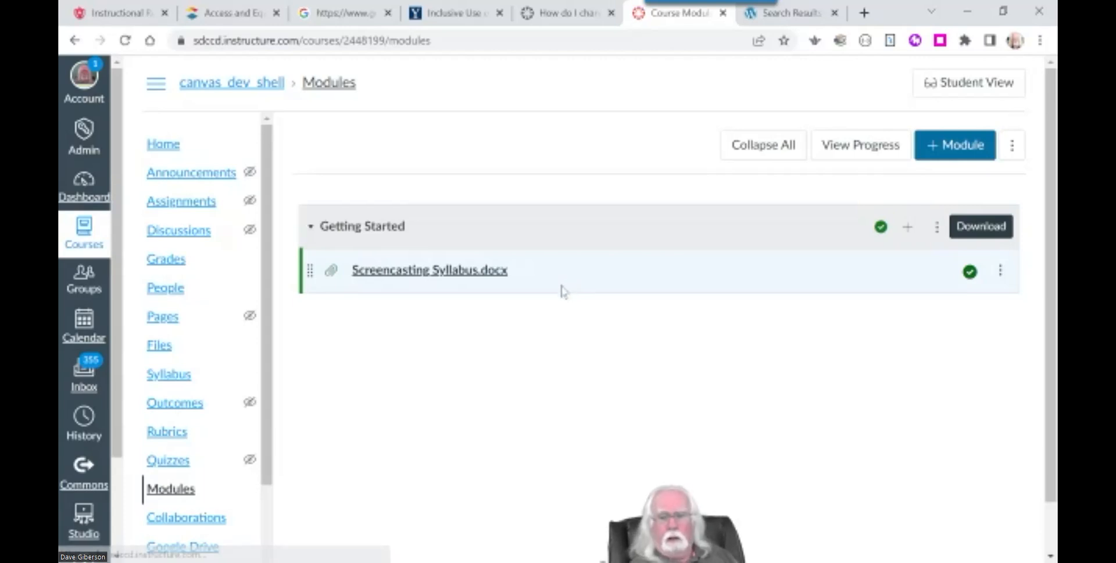
Step: Create a new page named Instructor Information in the Getting Started module and publish it
left_click(907, 227)
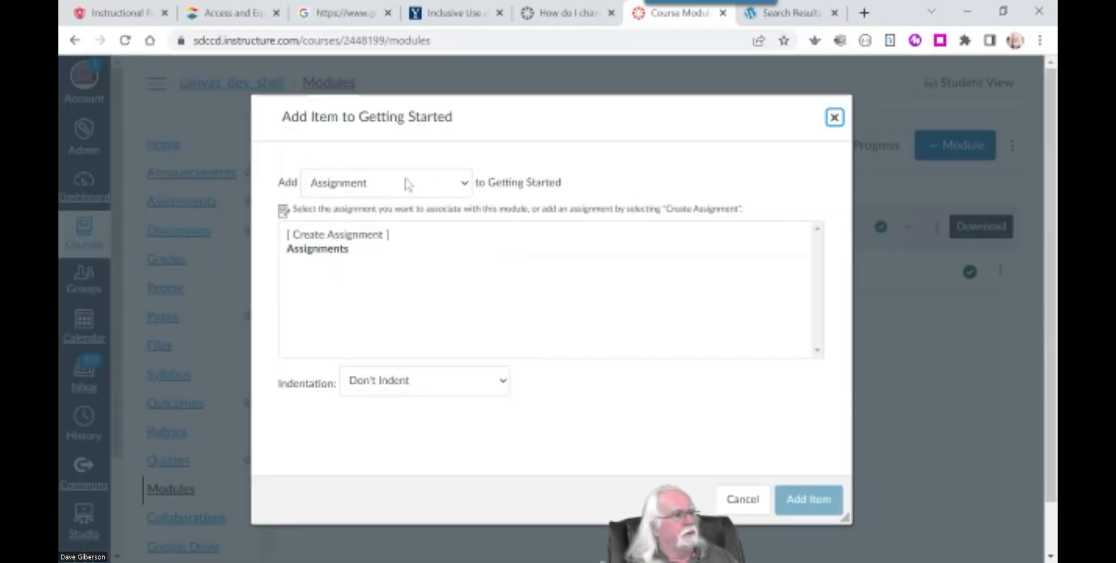
left_click(462, 184)
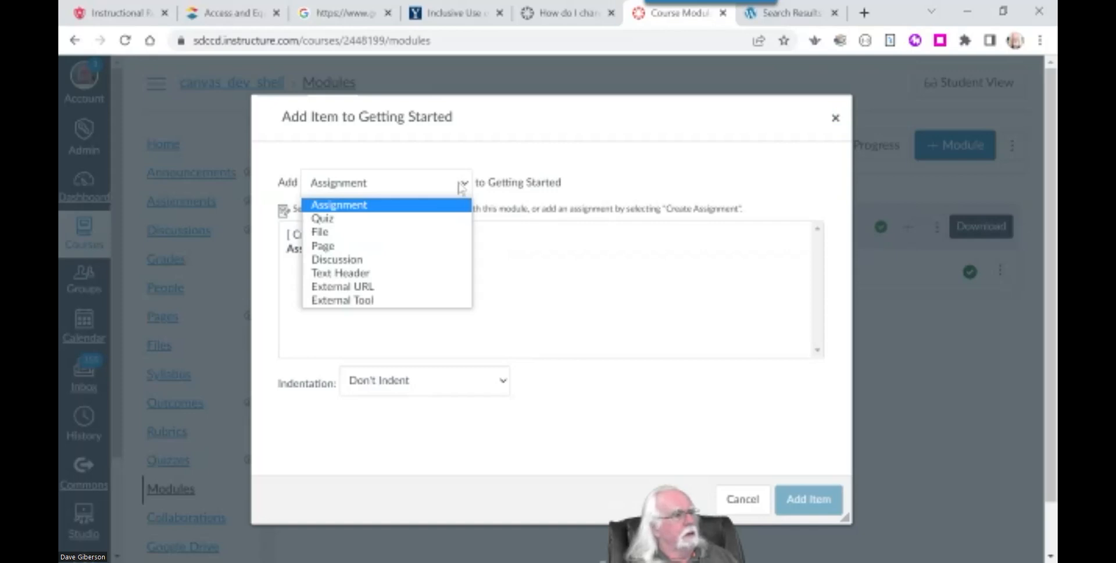
left_click(357, 252)
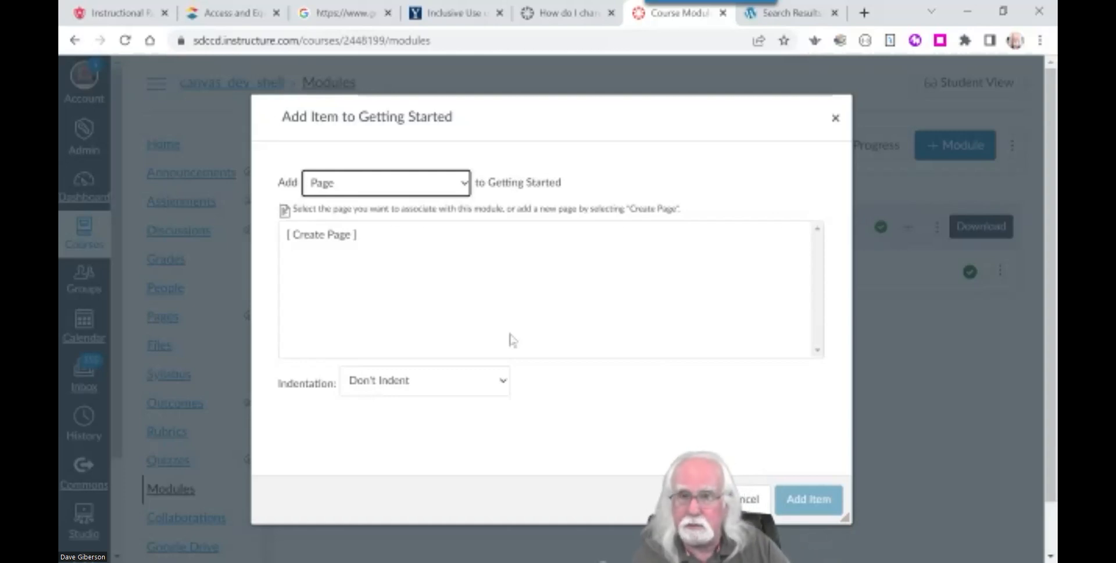
left_click(321, 236)
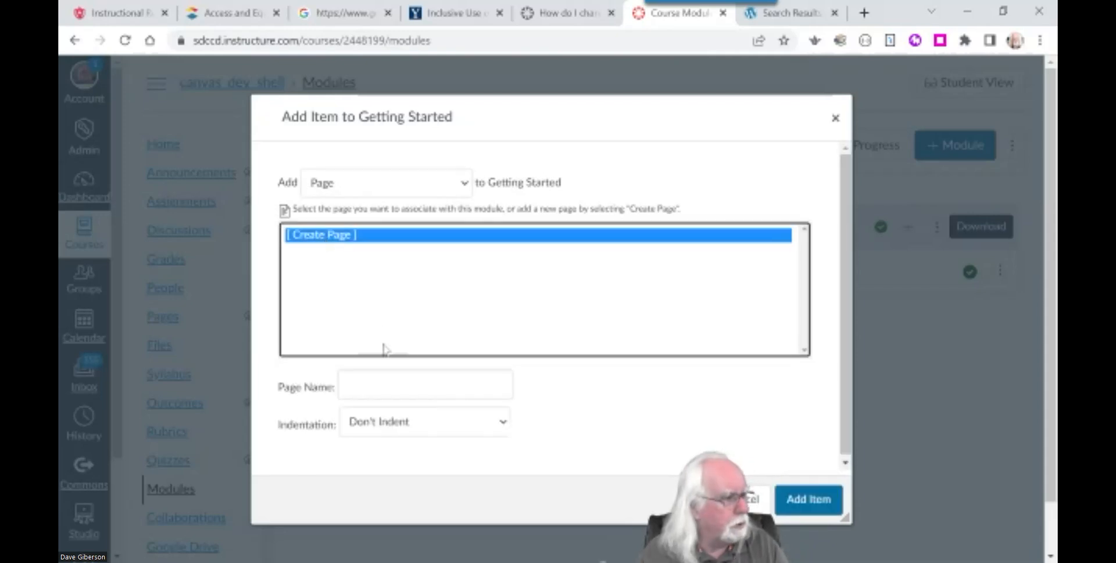
left_click(395, 384)
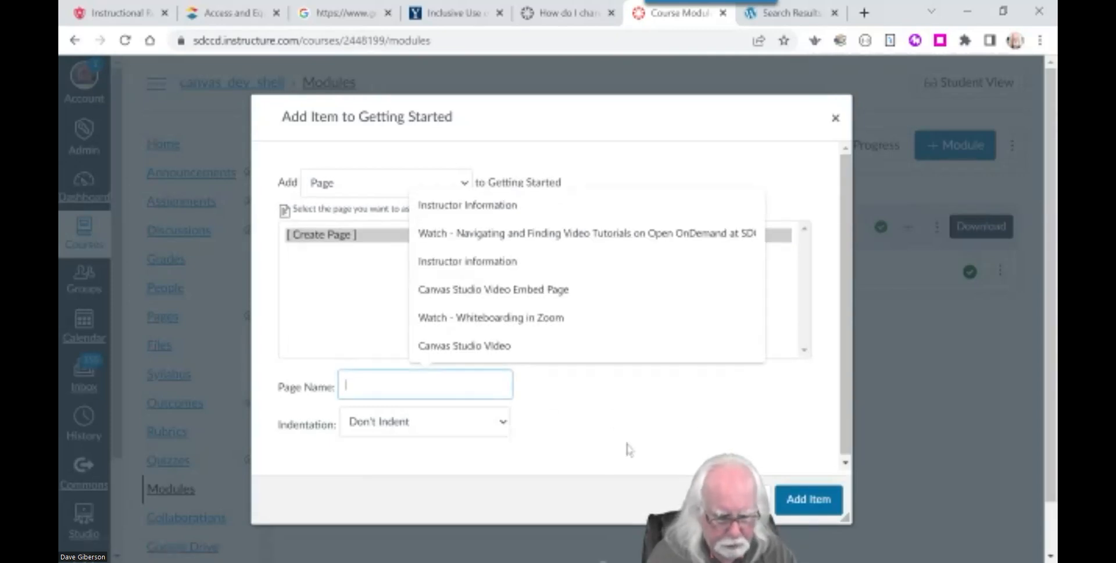
type("Instructor in")
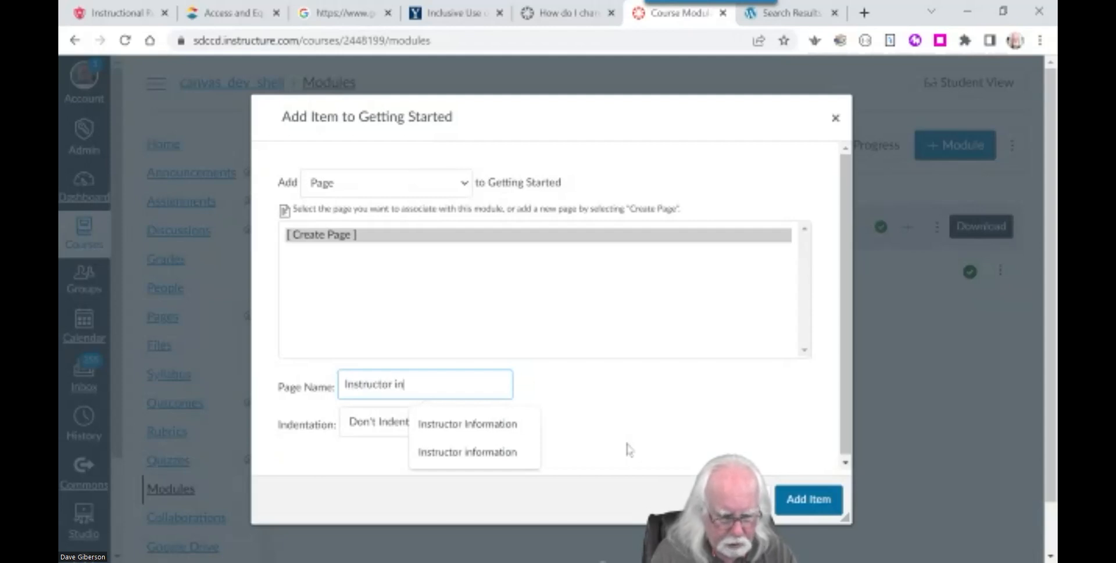
type("formation")
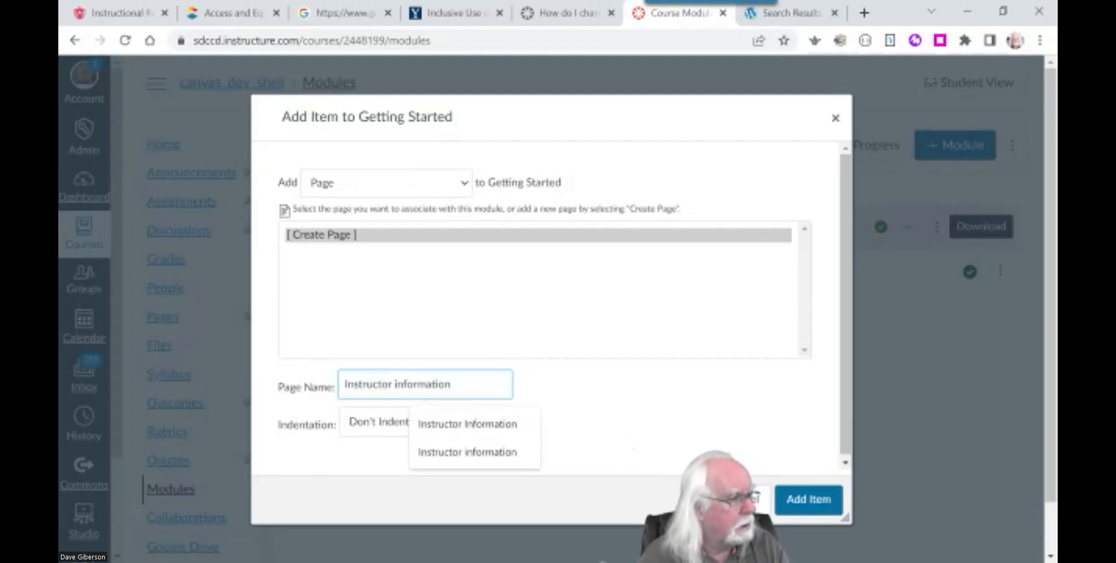
left_click(490, 430)
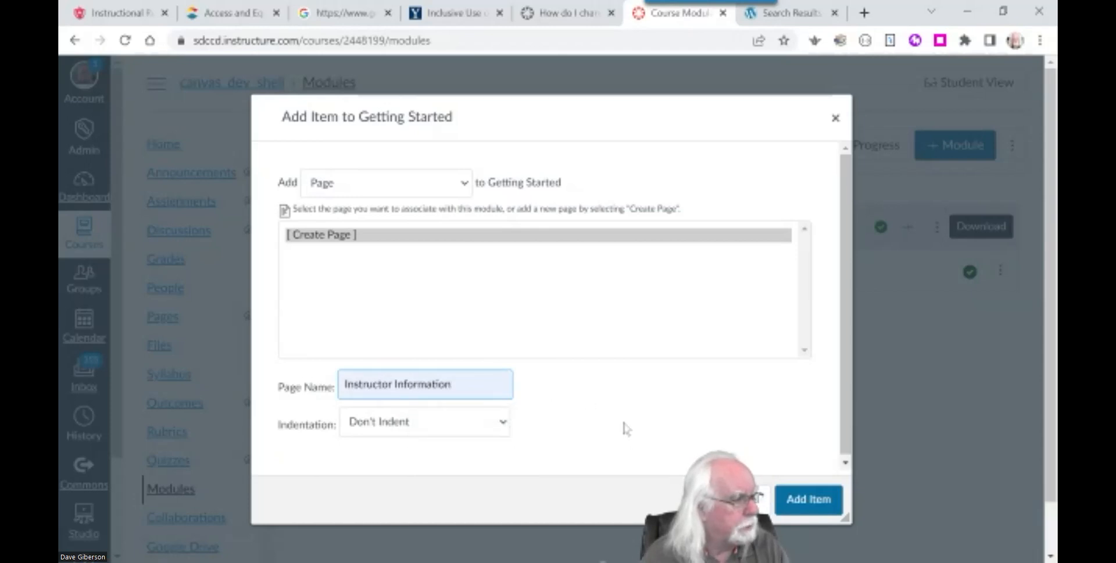
left_click(818, 507)
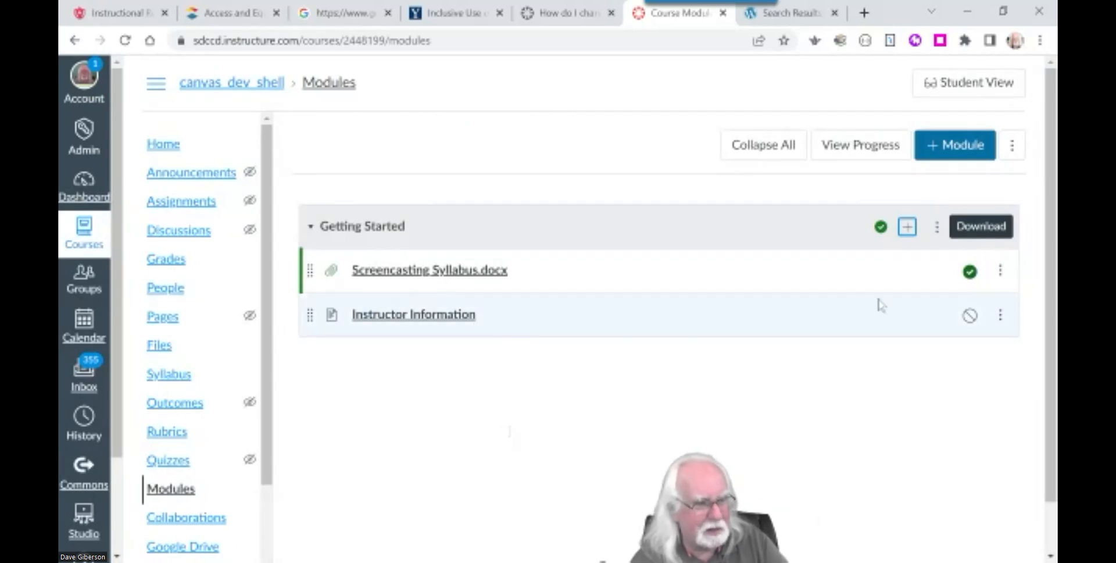
left_click(969, 320)
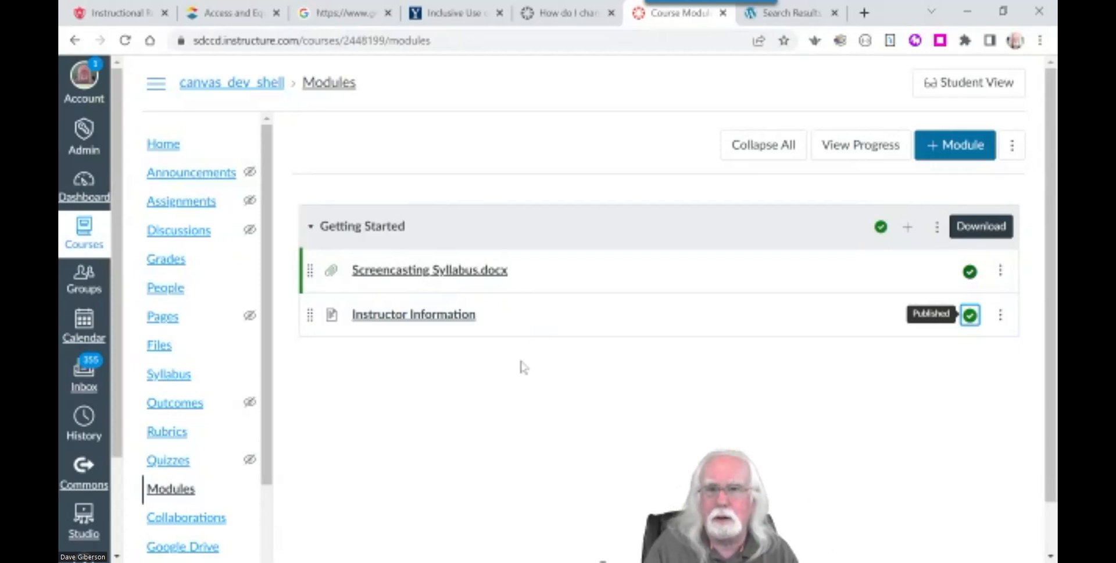
Step: Open the Instructor Information page for editing and place the cursor in its empty content area
left_click(400, 319)
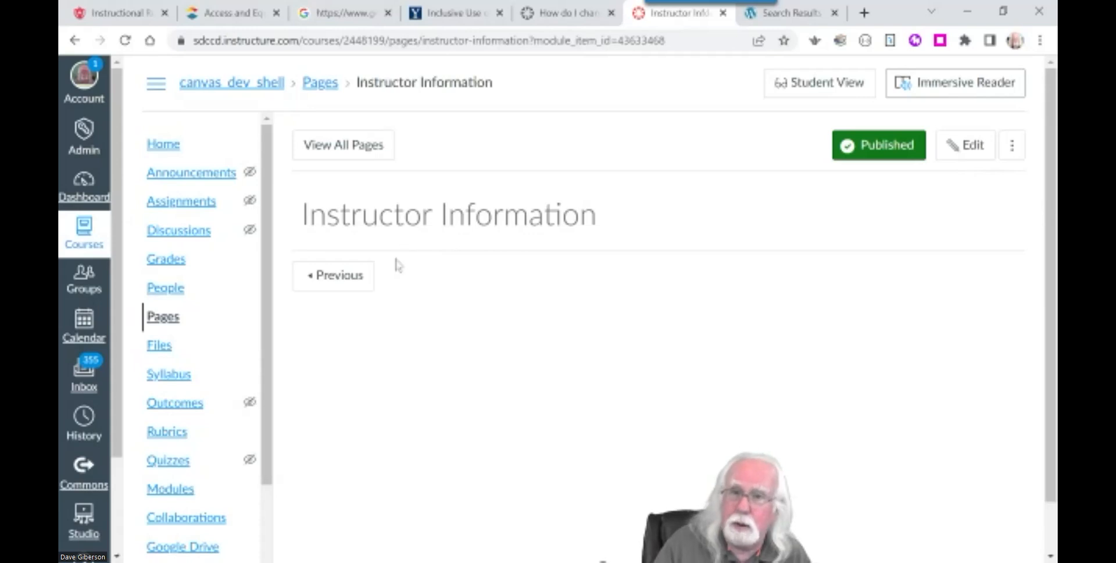
left_click(965, 147)
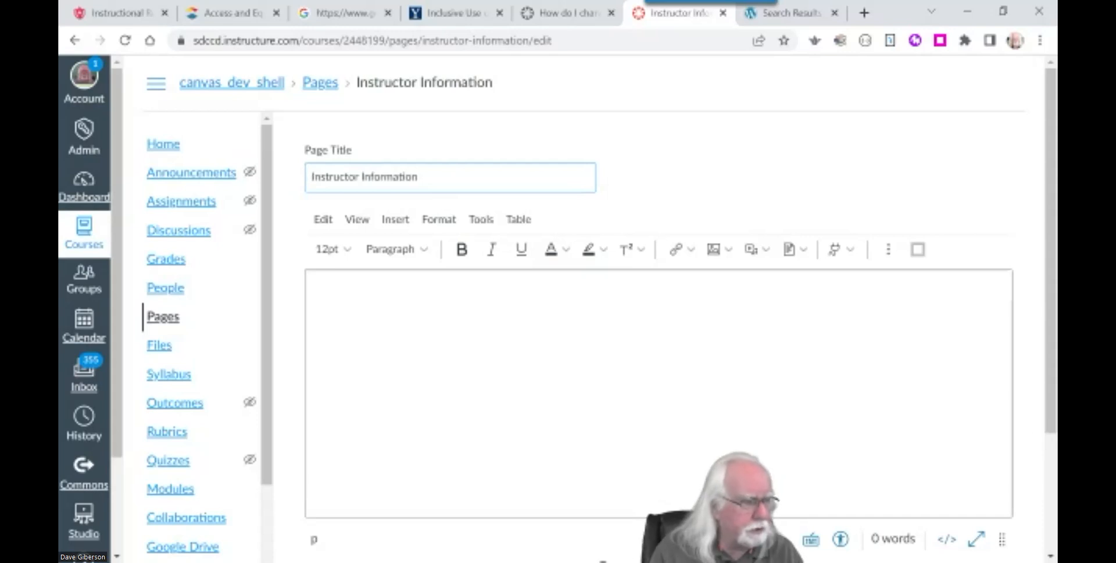
left_click(314, 298)
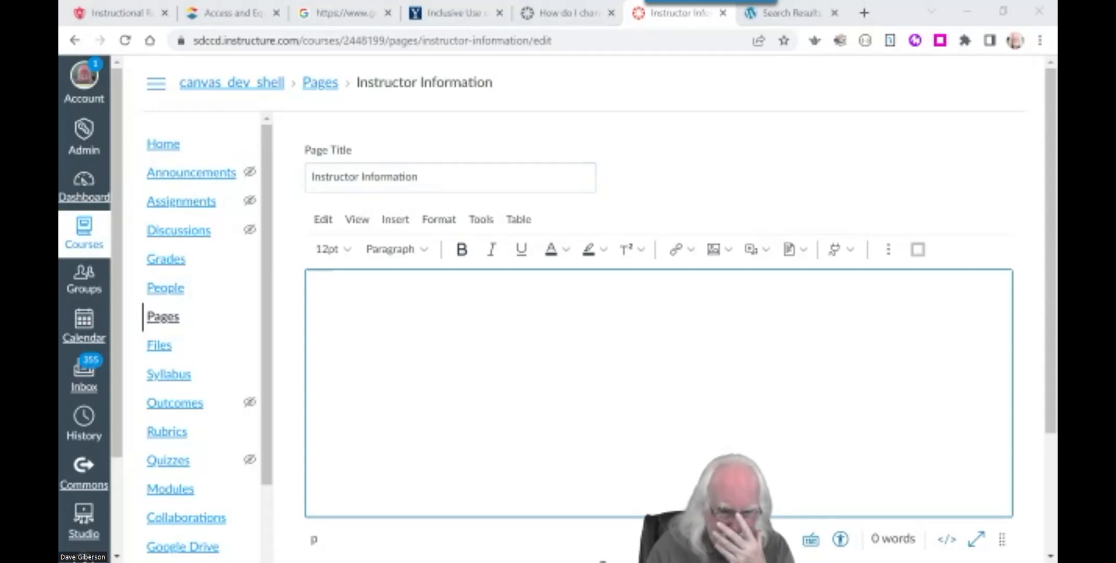
key("alt+Tab")
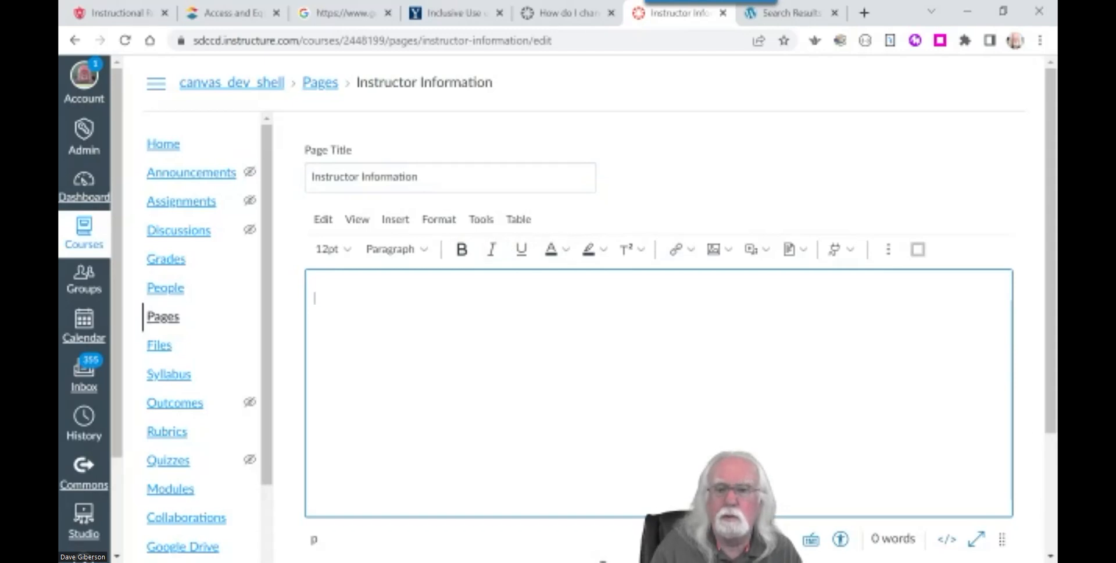
key("alt+Tab")
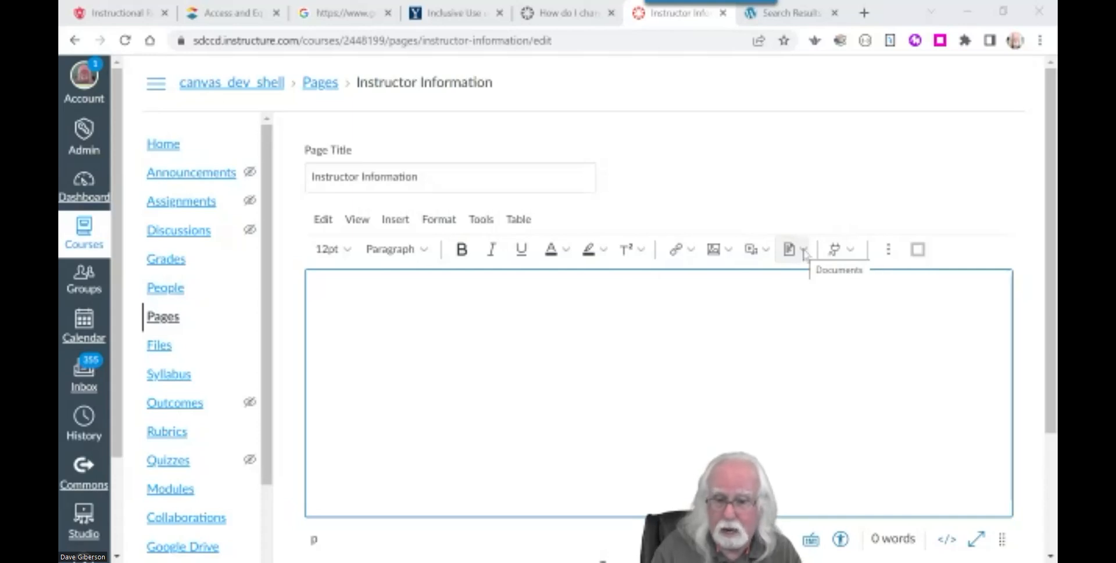
Step: View the external app choices and the additional formatting tools of the page editor without applying any
left_click(850, 250)
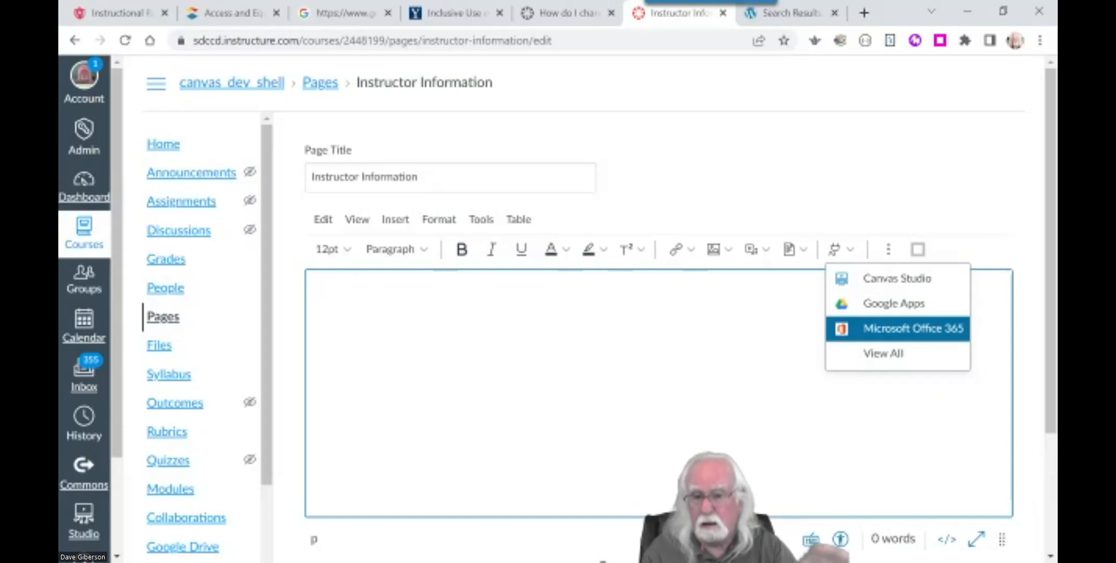
key("Escape")
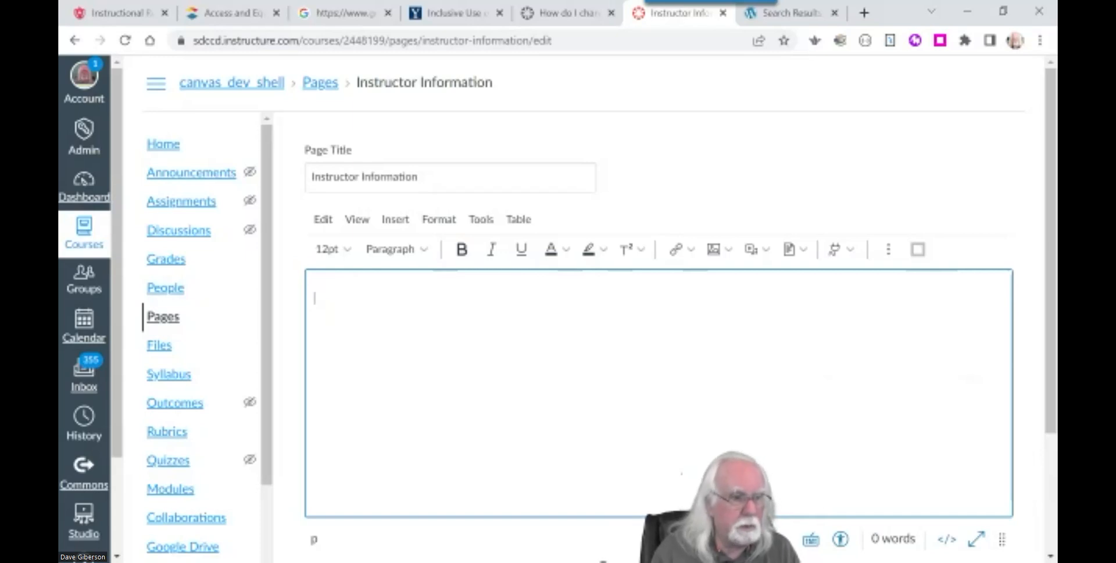
left_click(888, 249)
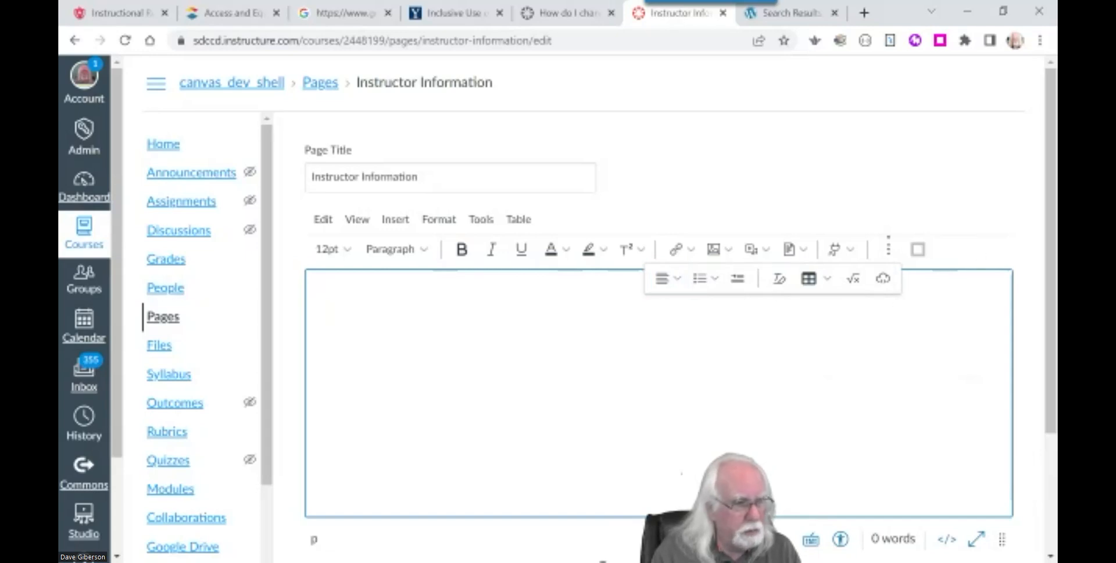
Step: Enter the heading text "Instructor Information" in the empty content area of the page
left_click(689, 195)
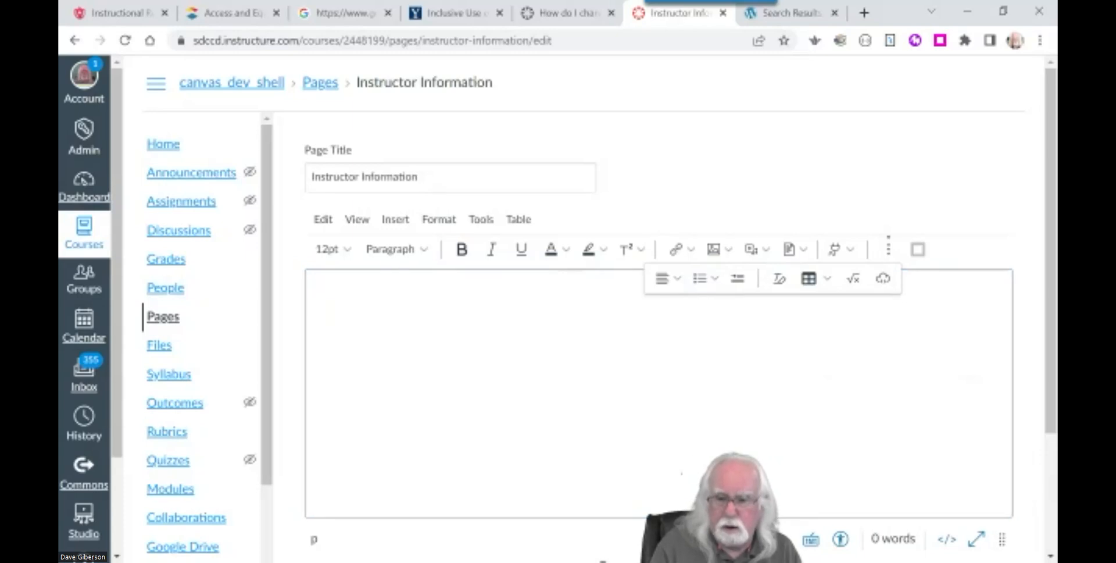
left_click(318, 303)
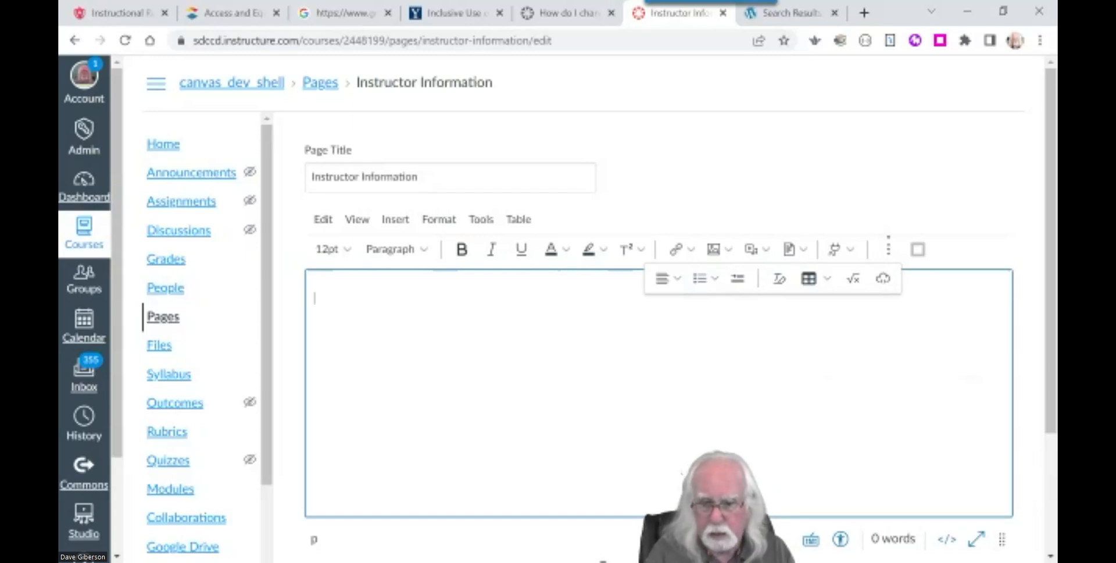
type("Instruc")
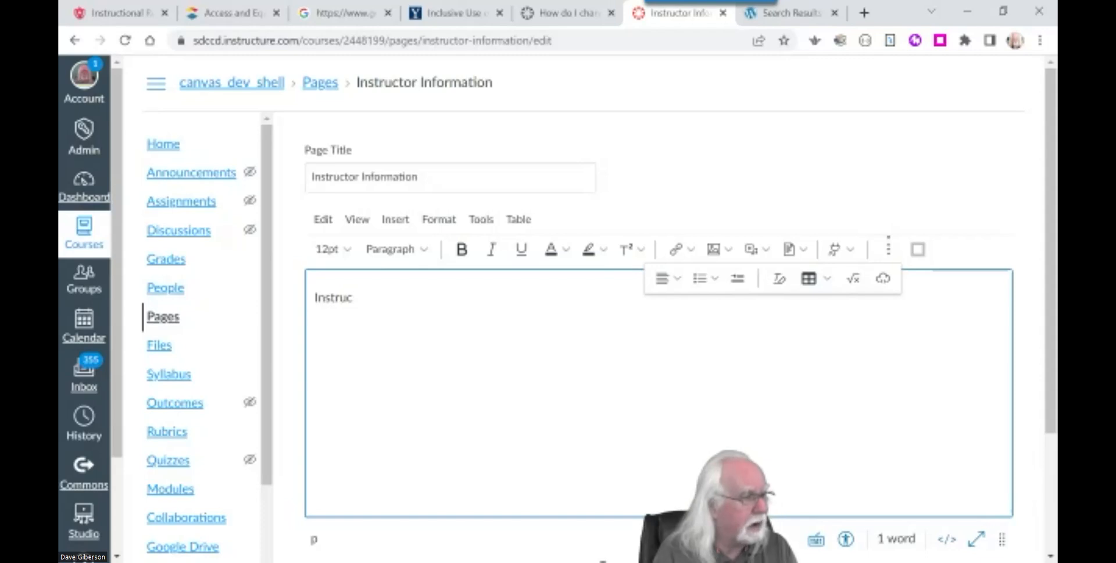
type("rtor Information")
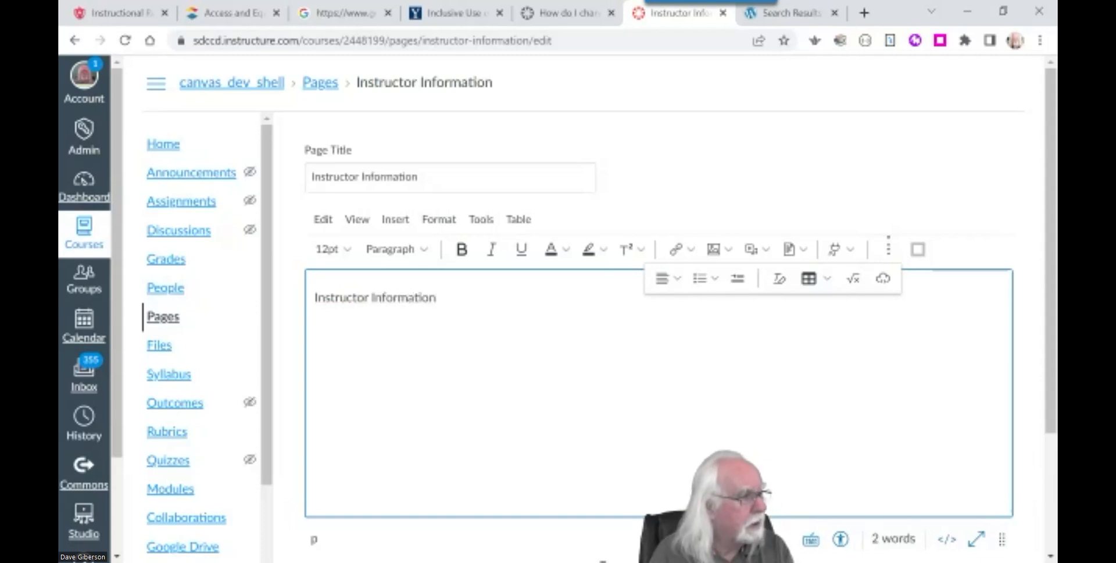
Step: Format the "Instructor Information" heading in the page content as bold, 24pt and centre-aligned
left_click_drag(314, 297, 438, 297)
left_click(462, 249)
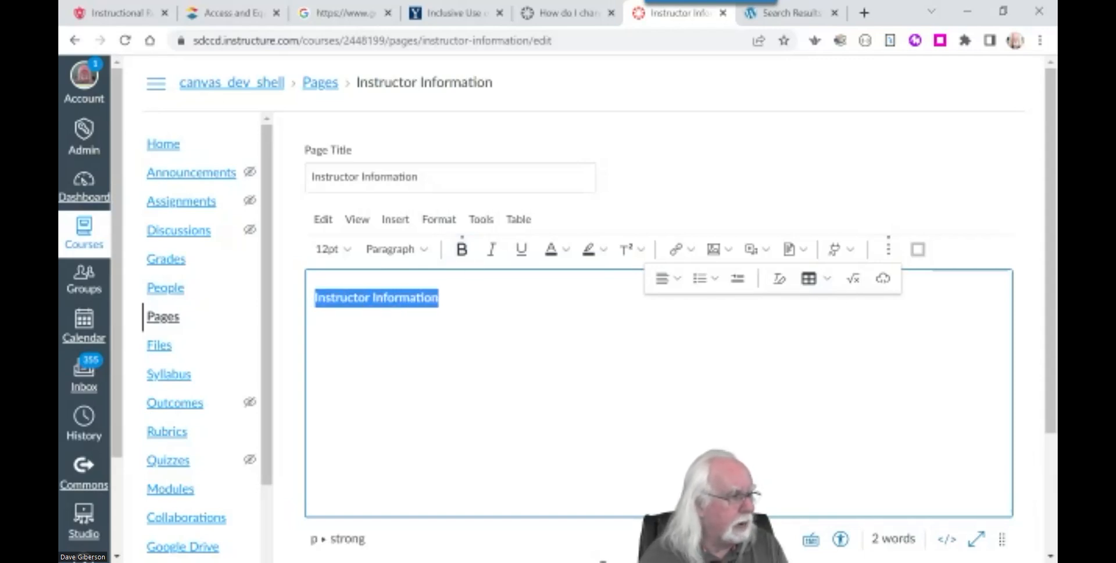
left_click(332, 249)
left_click(331, 403)
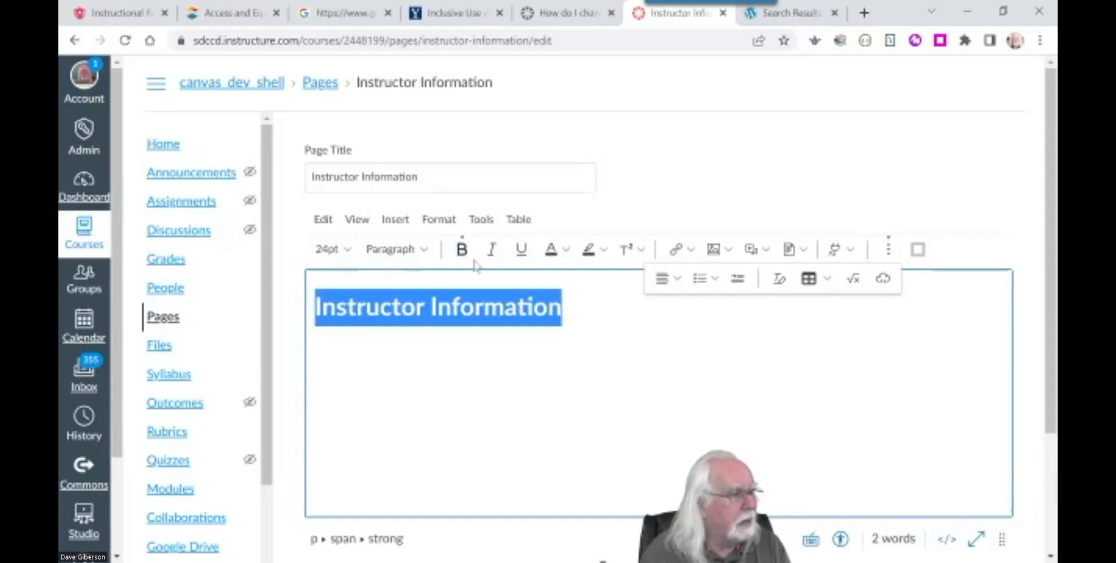
left_click(669, 278)
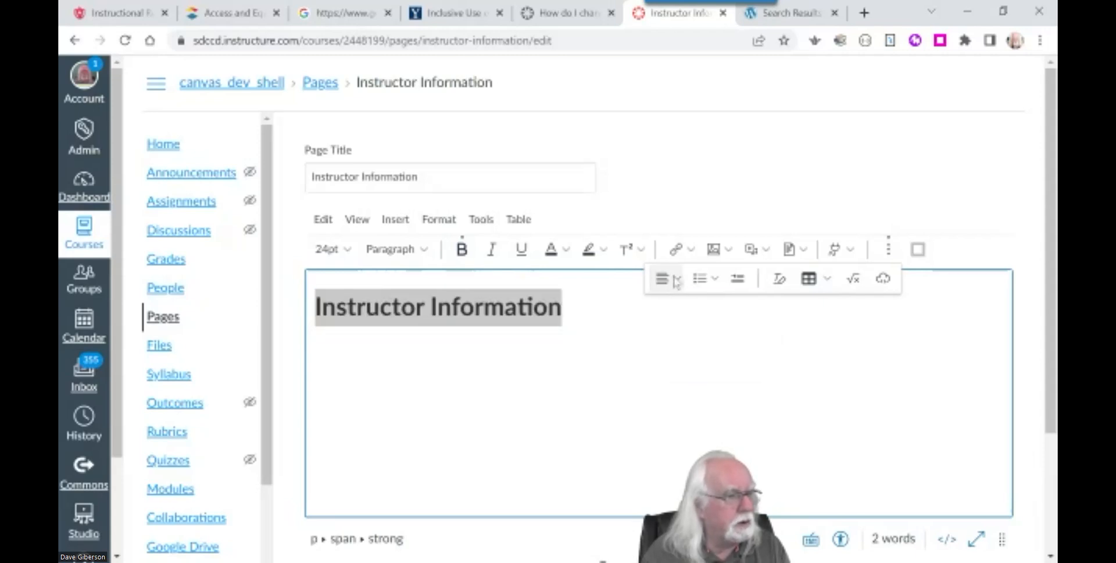
left_click(716, 331)
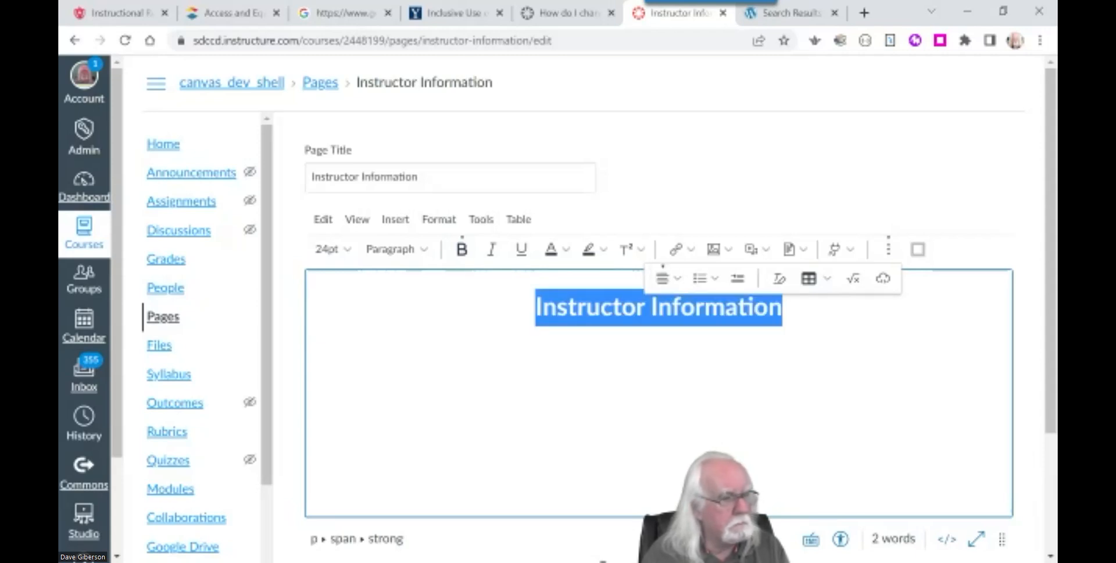
Step: Start an image upload for the page and choose the instructor's portrait PNG from the Content Creation Tutorial Files folder
scroll(657, 349, "down", 1)
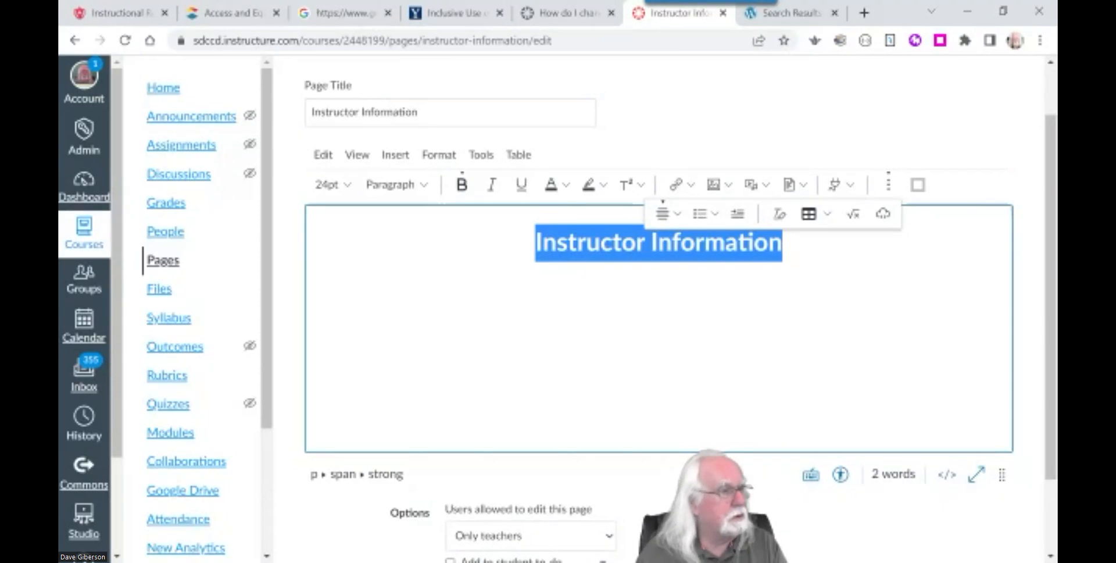
left_click(728, 186)
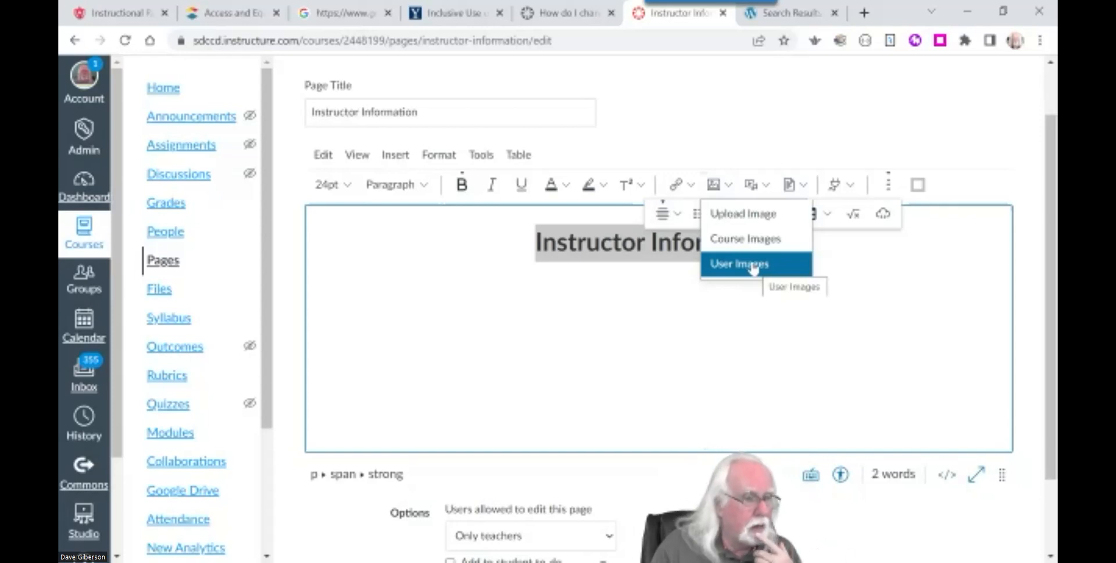
left_click(746, 221)
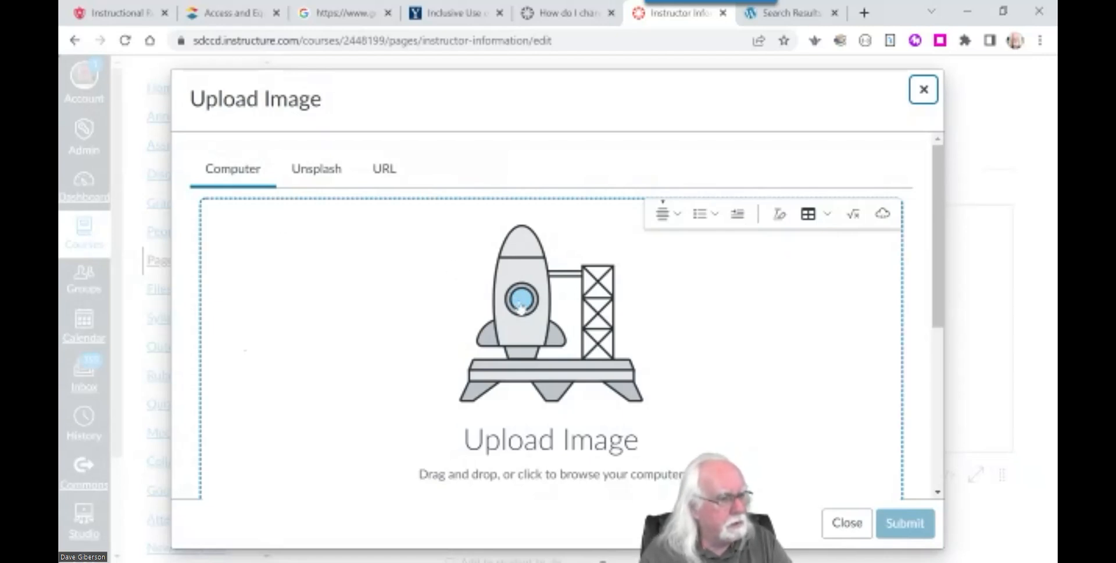
scroll(546, 334, "down", 3)
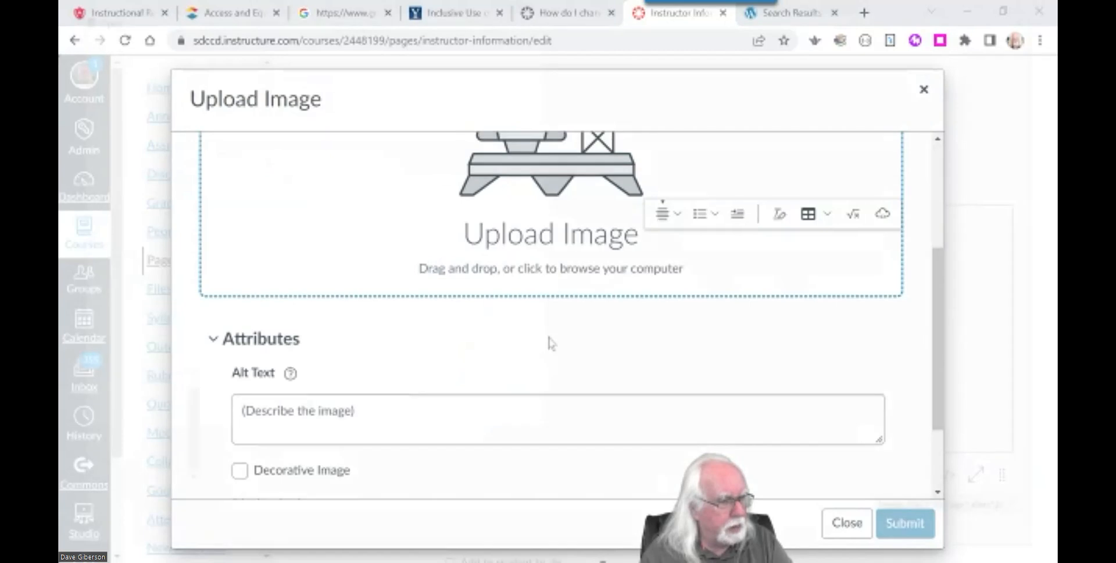
left_click(546, 333)
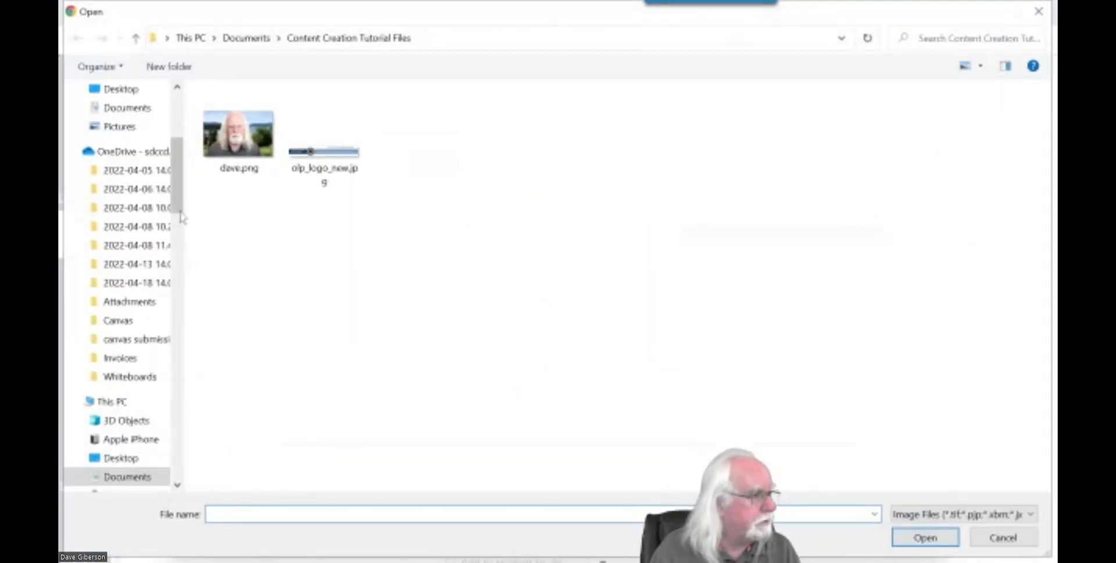
left_click_drag(180, 209, 179, 164)
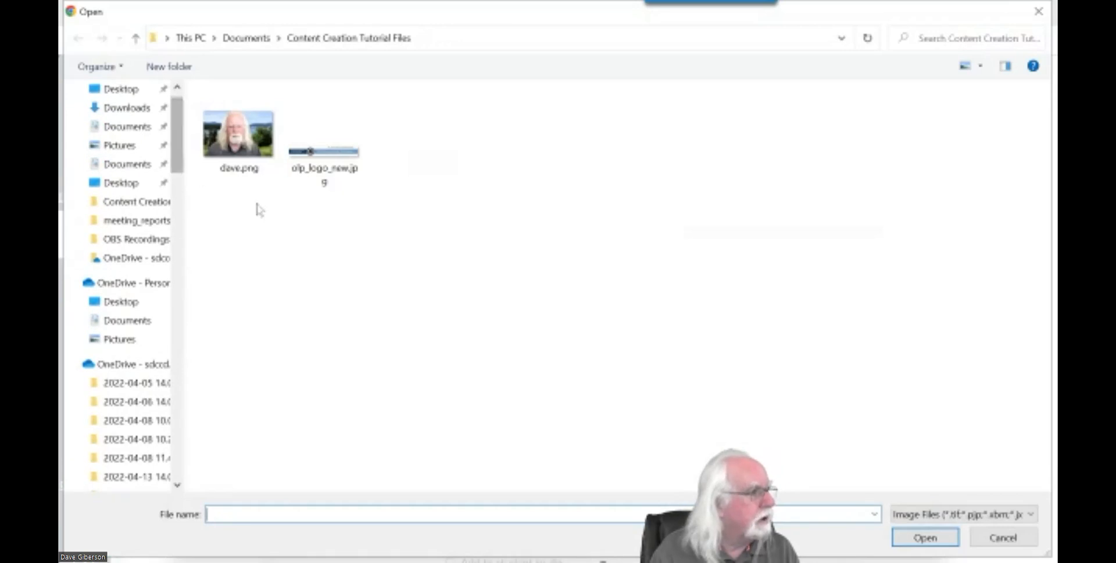
left_click(243, 140)
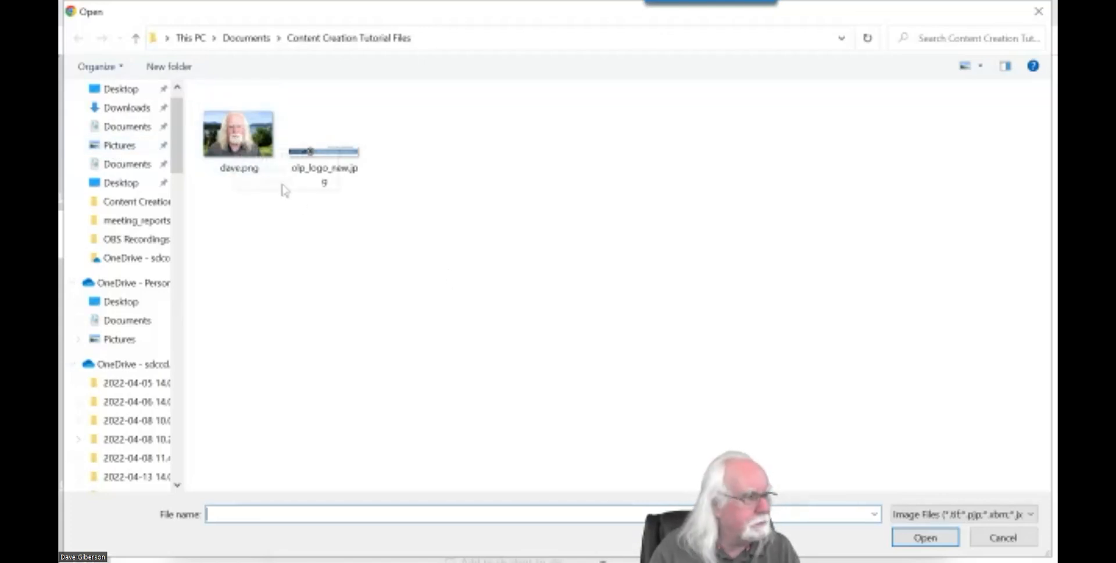
left_click(243, 137)
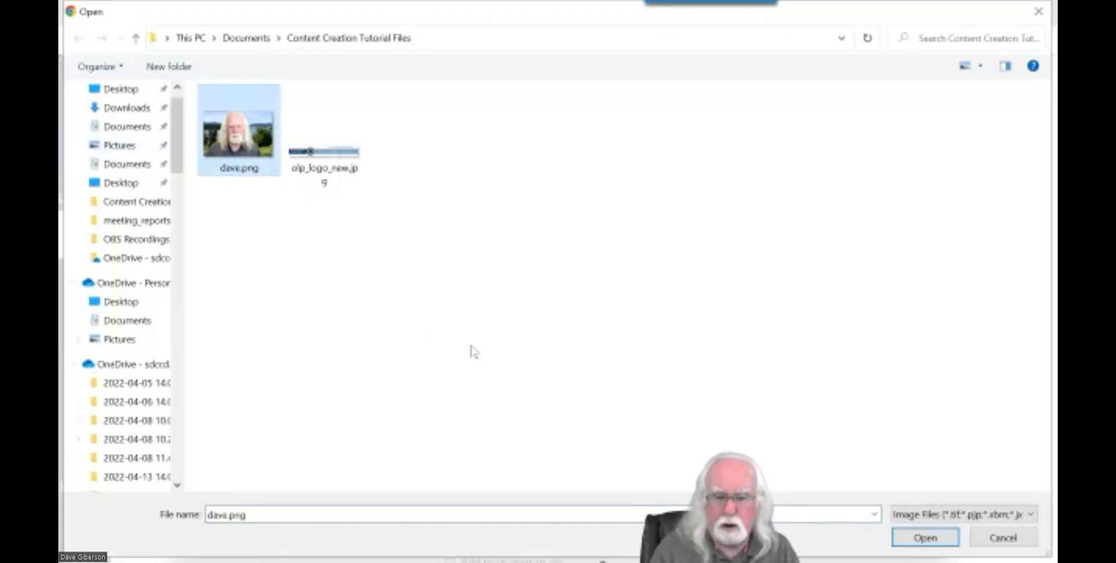
left_click(919, 539)
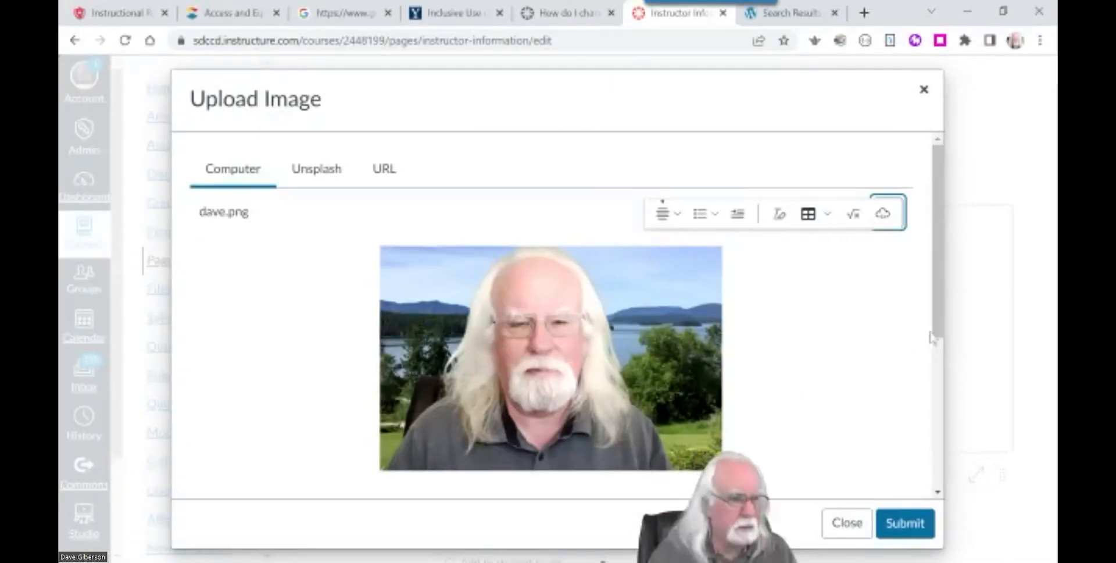
Step: Set the portrait's alt text to the instructor's full name followed by "picture"
scroll(622, 428, "down", 4)
left_click(242, 356)
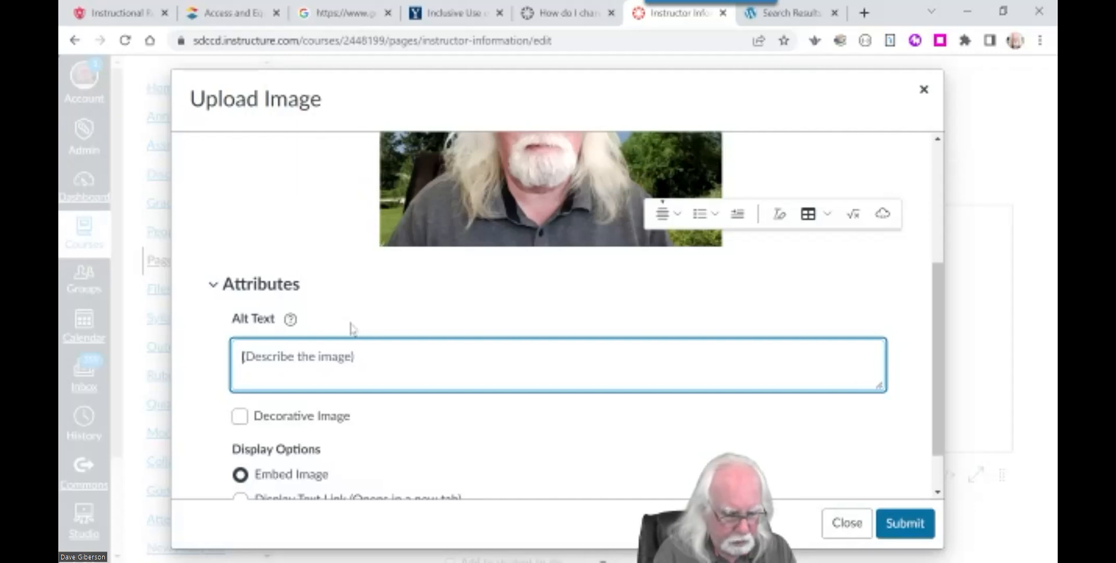
type("DAve G")
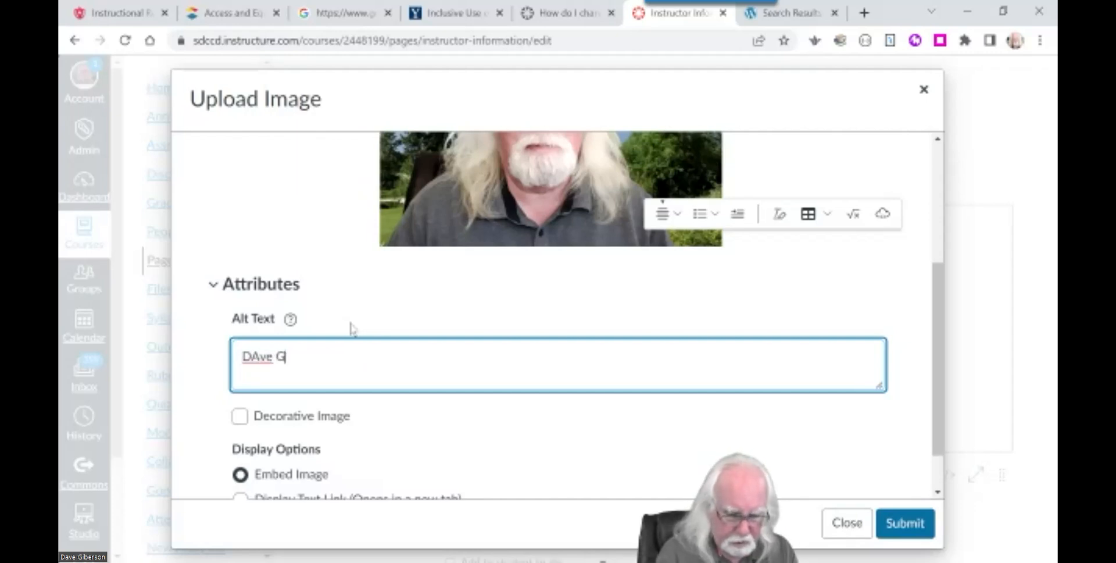
type("iberson pi")
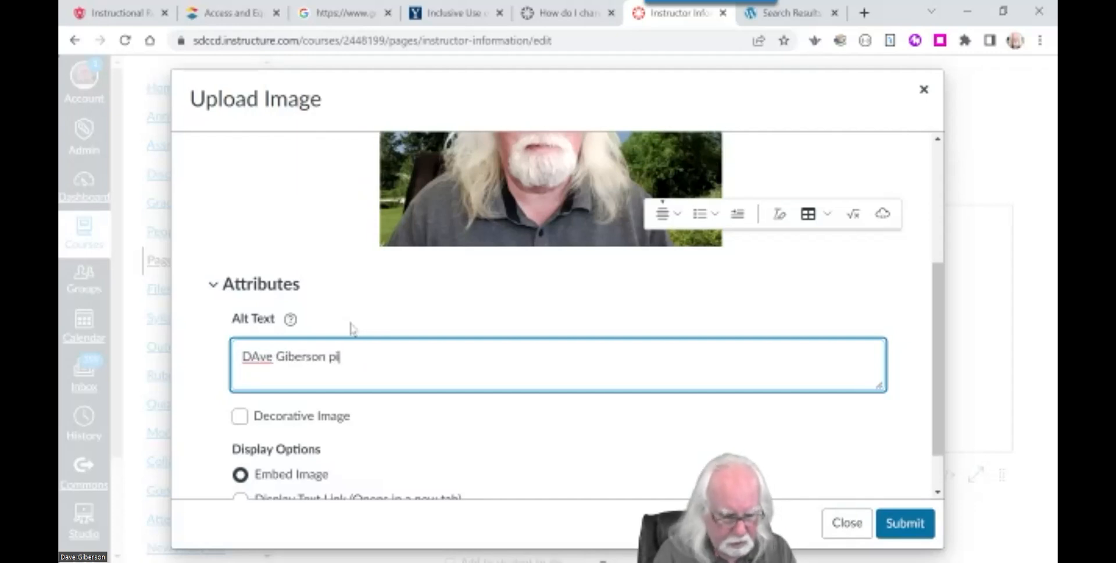
type("cture")
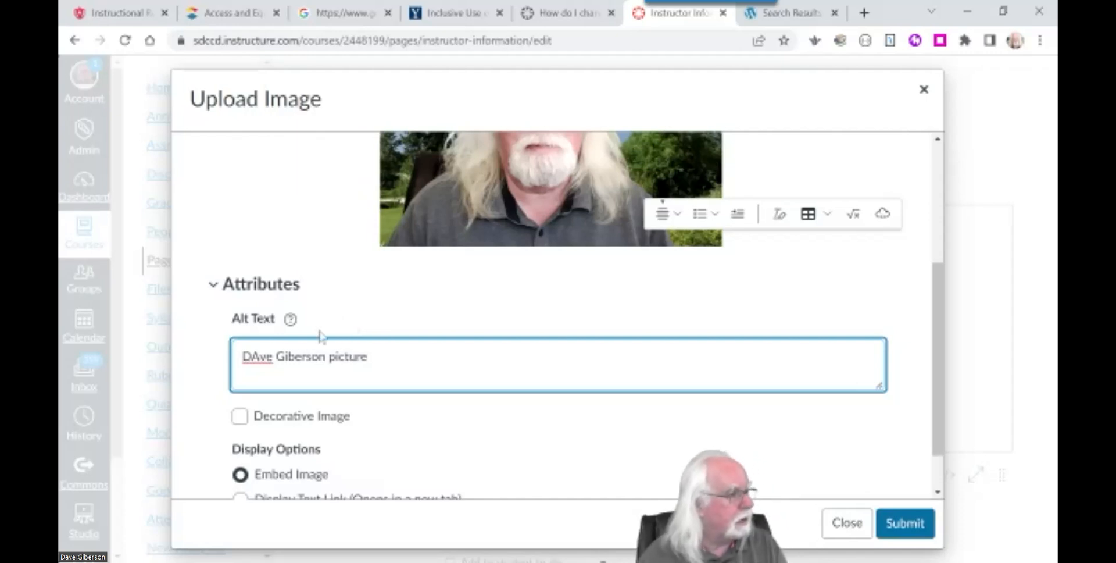
left_click(259, 357)
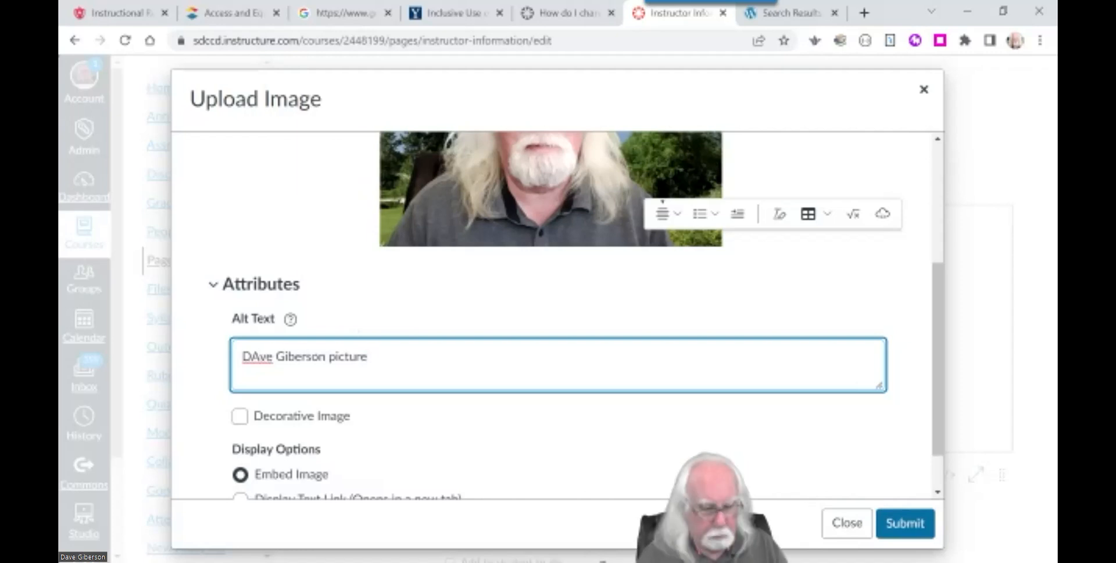
key("BackSpace")
type("a")
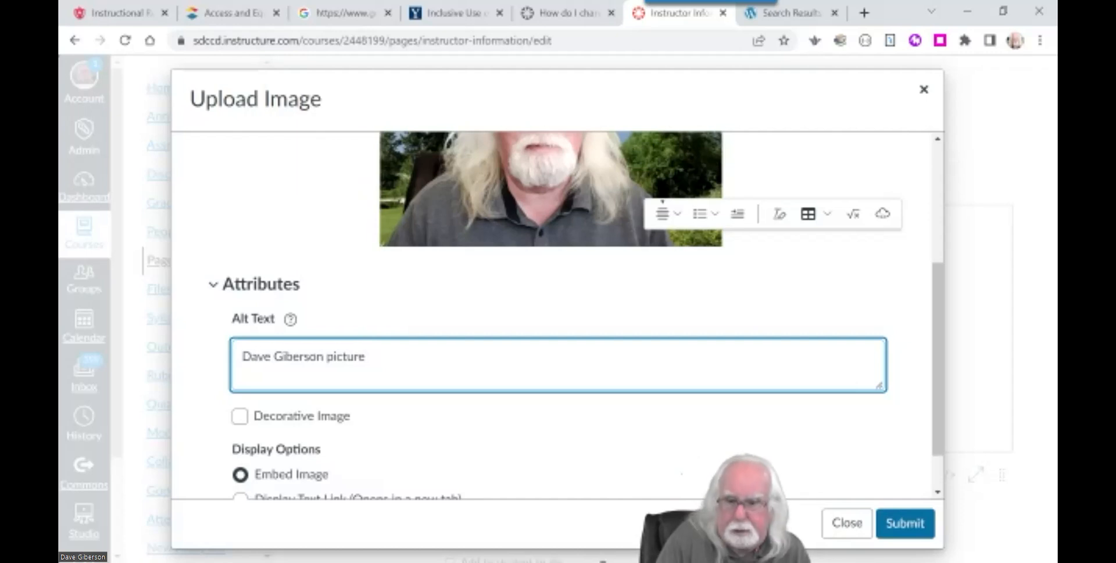
Step: Review the portrait and its attributes, and submit the upload with the Embed Image display option
left_click_drag(931, 445, 937, 478)
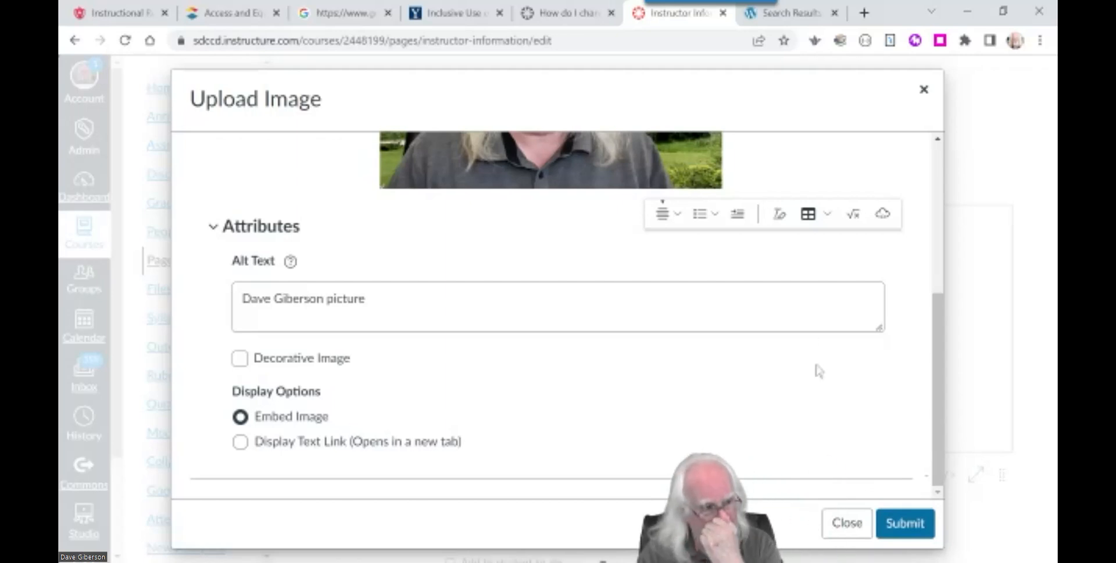
left_click_drag(934, 335, 917, 373)
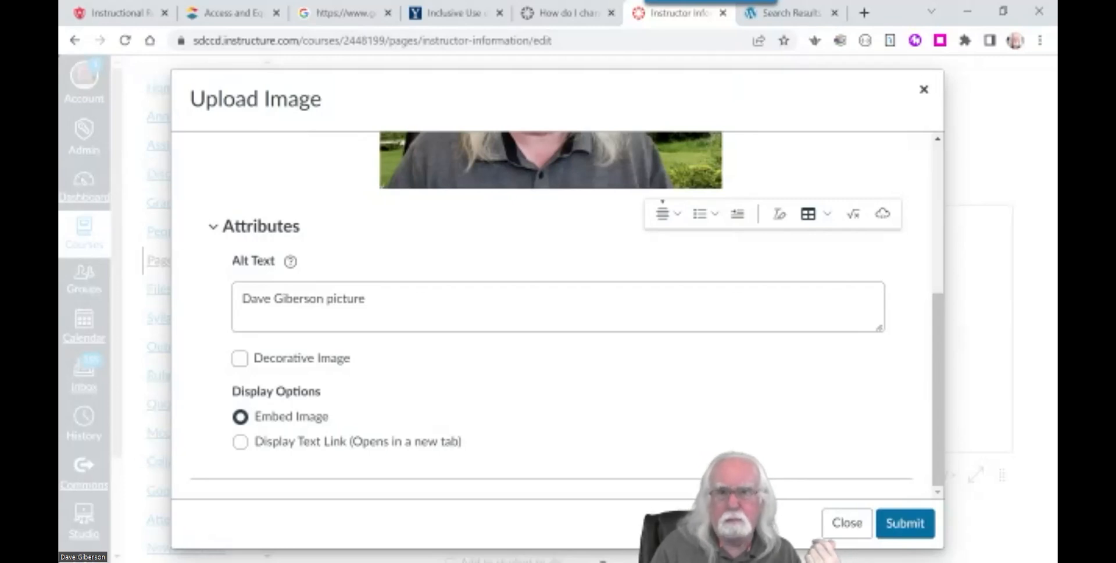
left_click(365, 299)
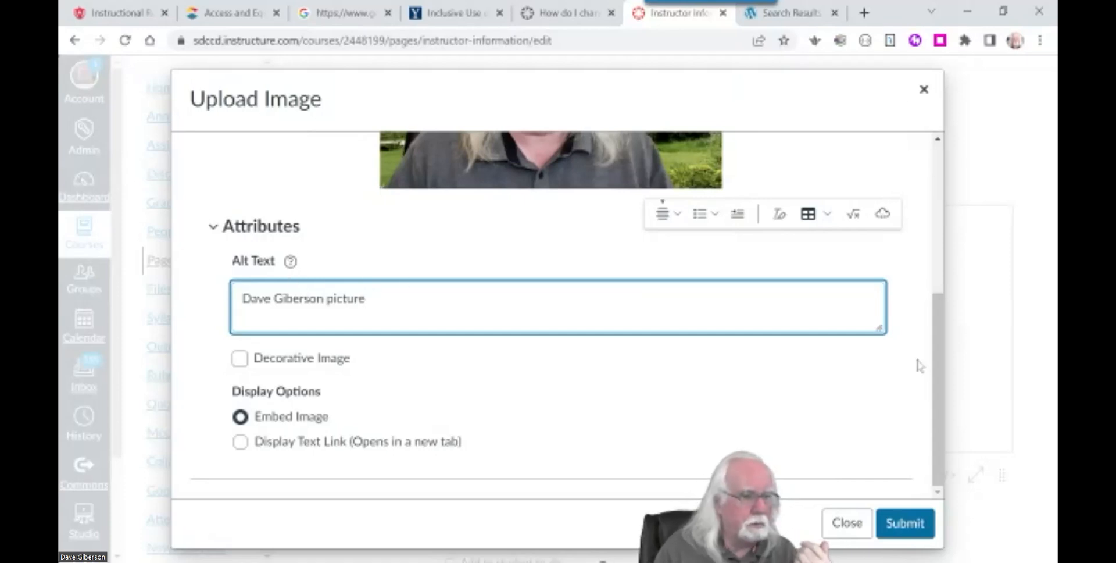
scroll(927, 369, "up", 3)
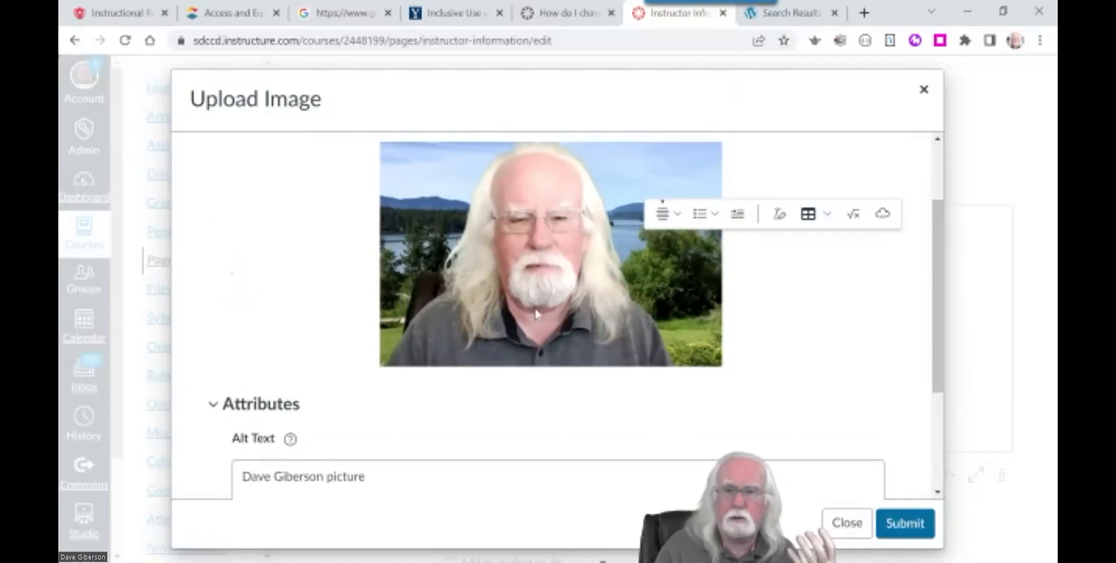
left_click_drag(934, 394, 937, 476)
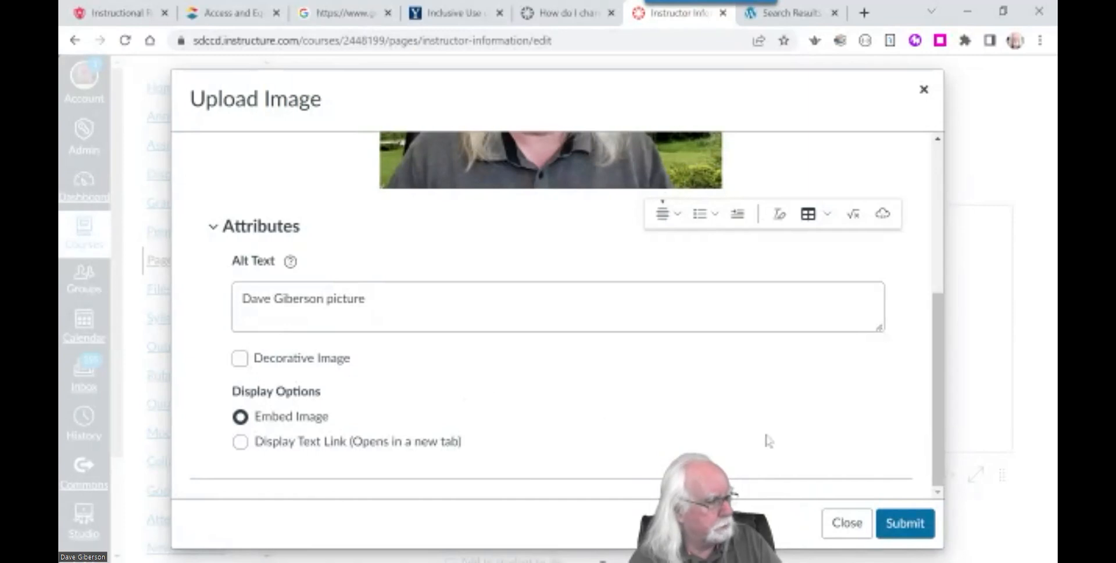
left_click(905, 523)
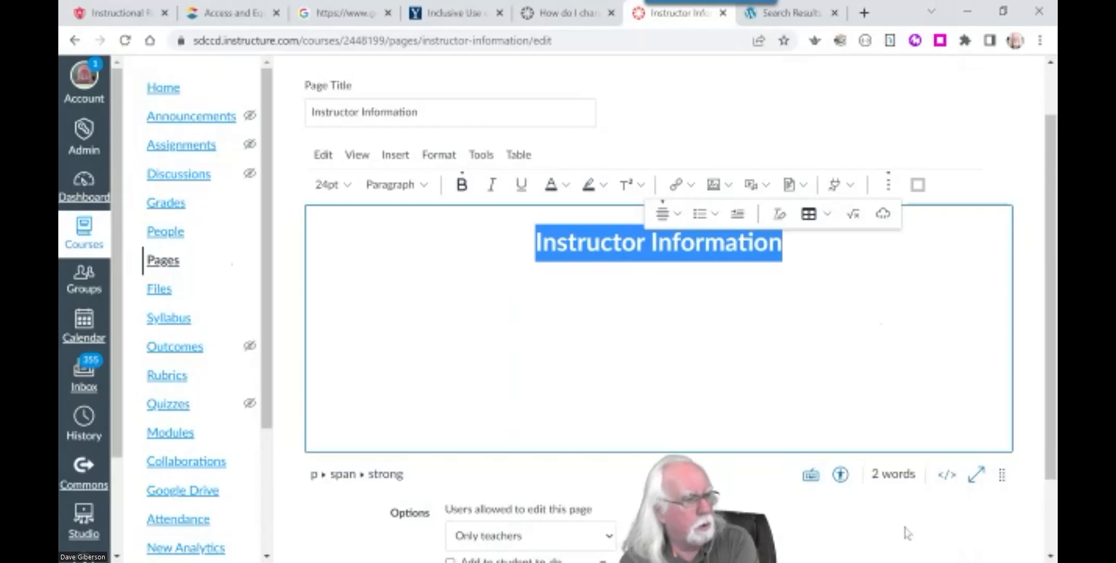
Step: Deselect the heading, save the Instructor Information page, and reopen it for editing
mouse_move(1052, 440)
left_mouse_down()
mouse_move(1052, 457)
mouse_move(1052, 434)
left_mouse_up()
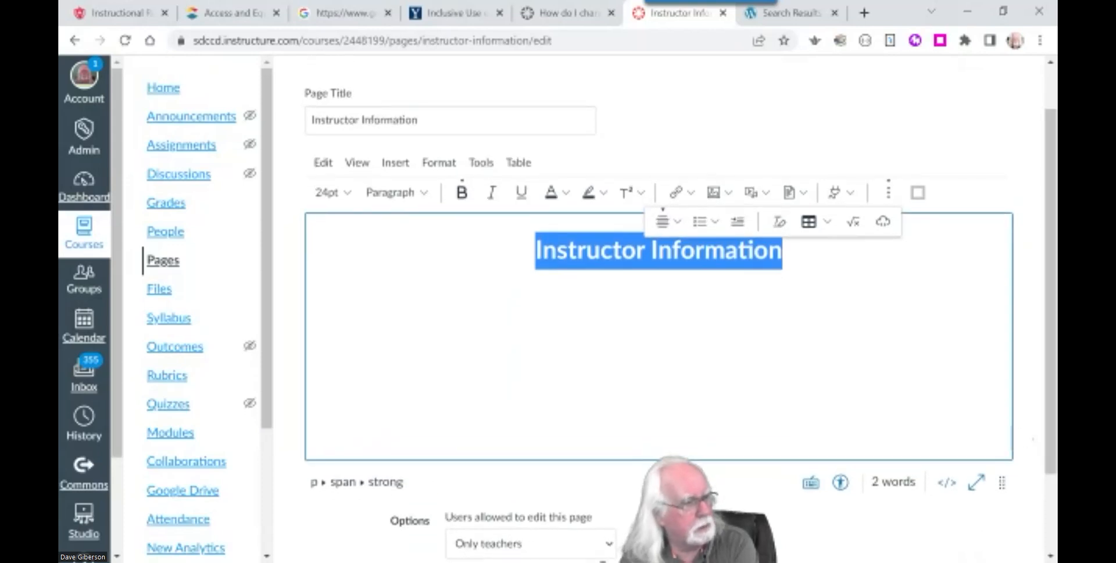
left_click(536, 251)
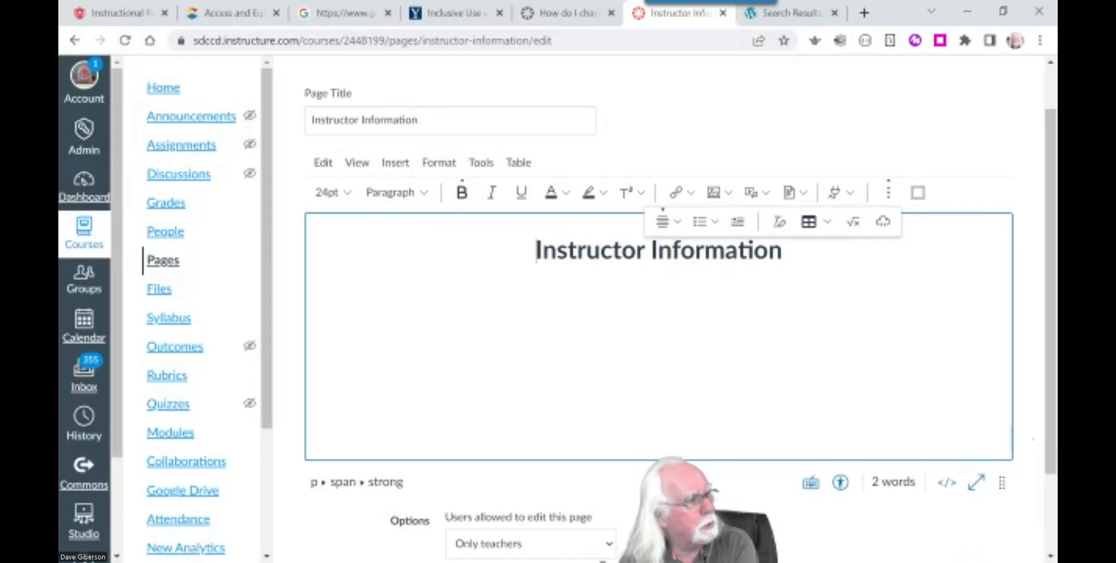
scroll(407, 175, "up", 1)
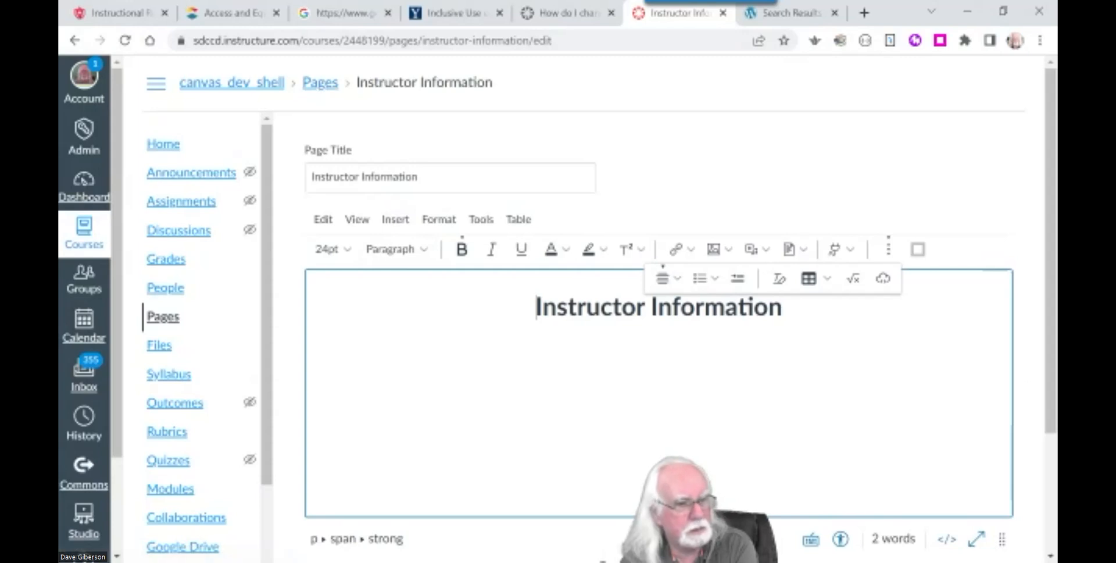
scroll(1050, 401, "down", 2)
left_click(993, 528)
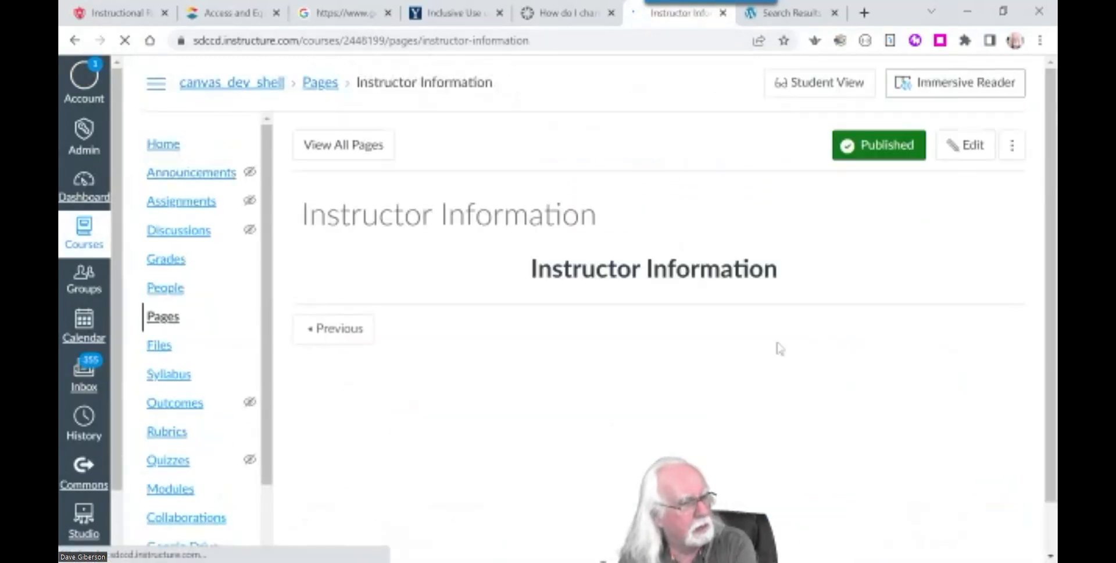
left_click(959, 145)
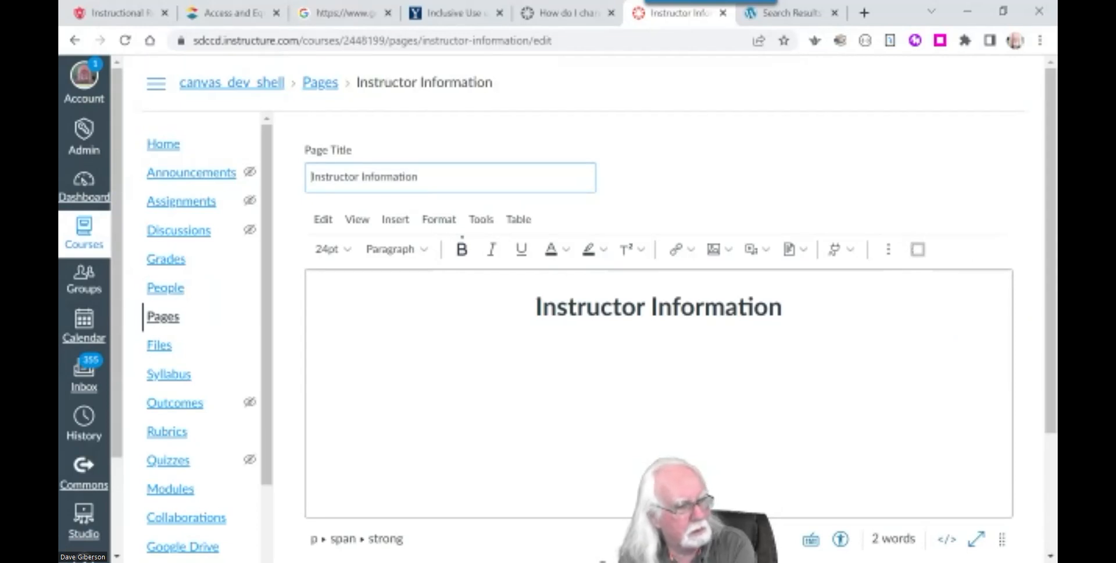
mouse_move(1050, 420)
left_mouse_down()
mouse_move(1051, 459)
mouse_move(1052, 419)
left_mouse_up()
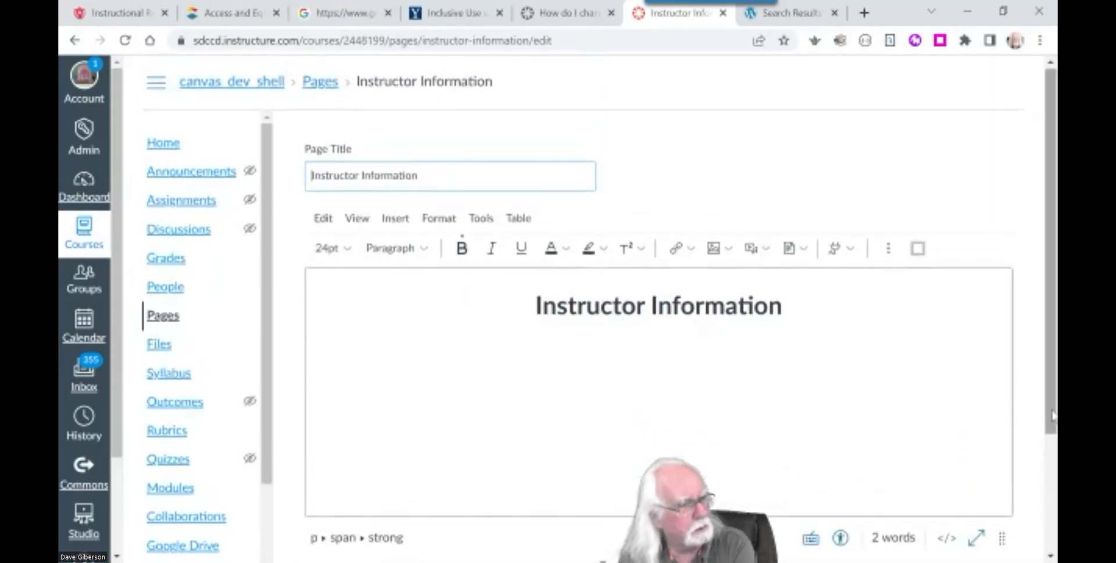
Step: Upload the instructor's portrait PNG from the Content Creation Tutorial Files folder and embed it before the Instructor Information heading
left_click(728, 249)
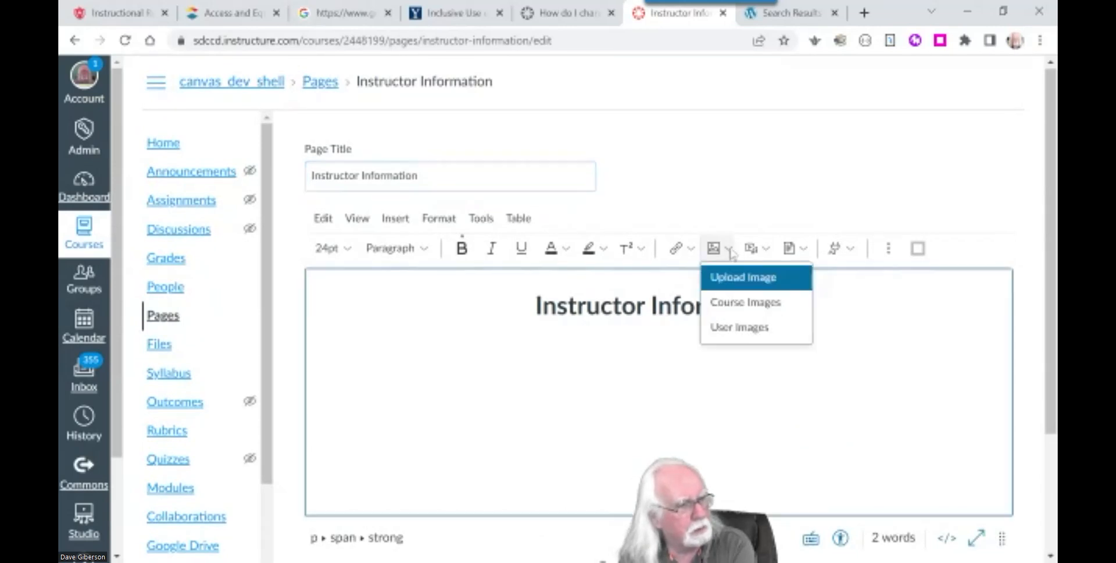
left_click(742, 279)
left_click(534, 314)
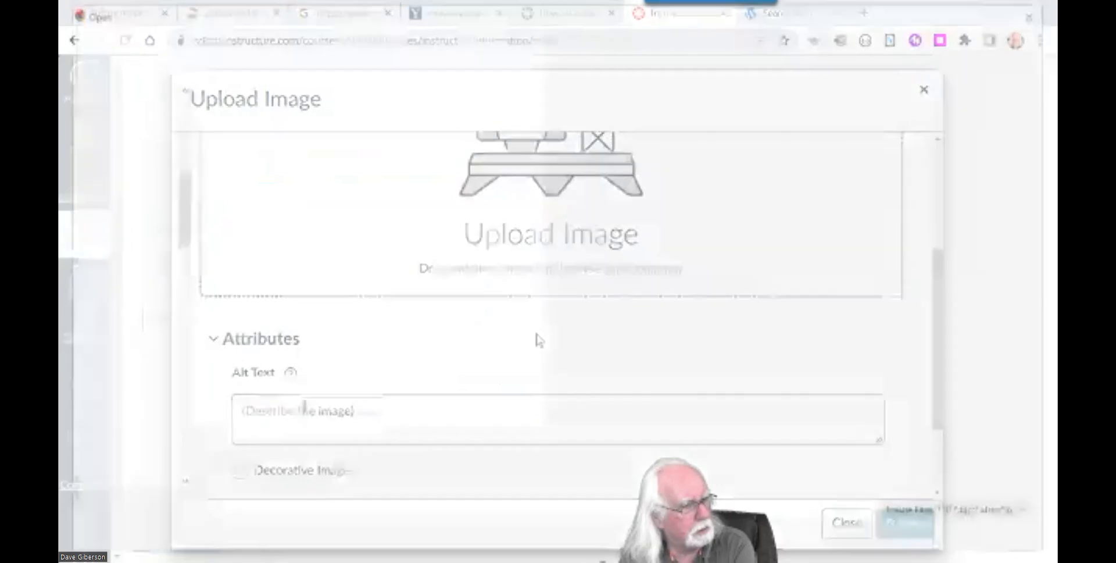
left_click(223, 125)
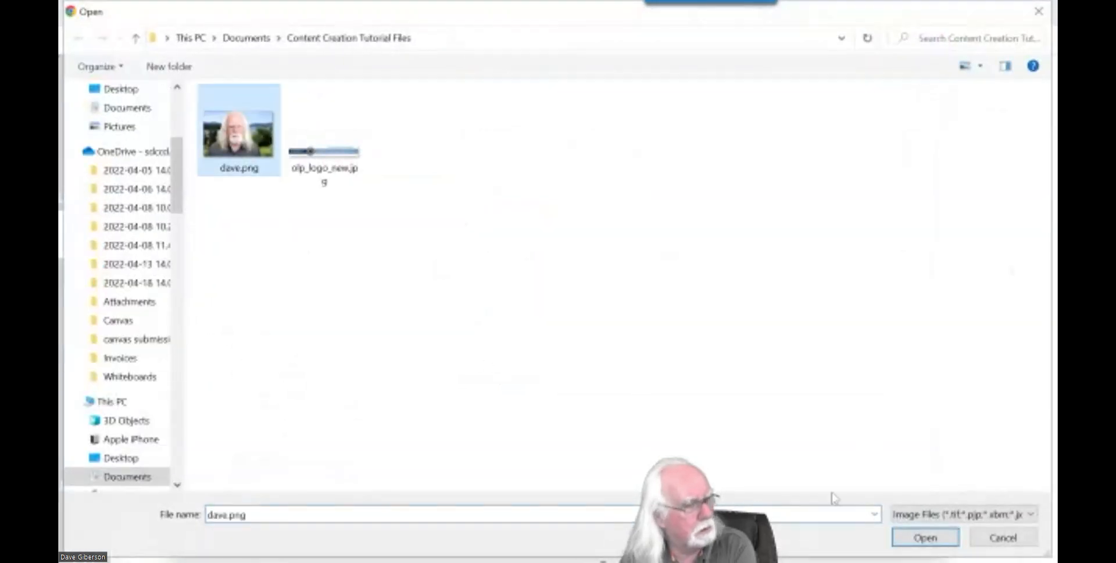
left_click(925, 537)
left_click(908, 521)
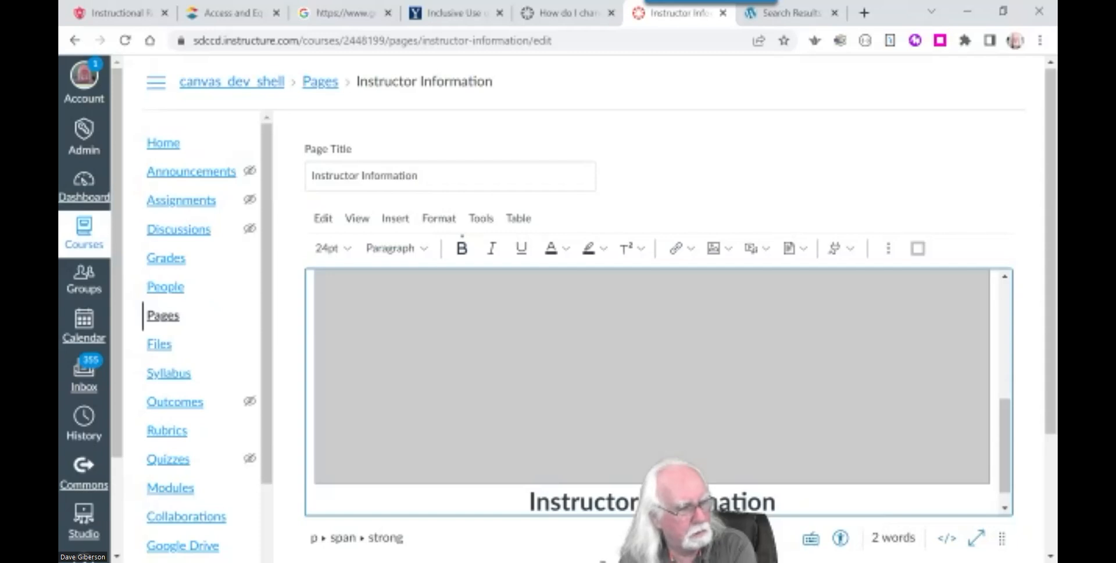
Step: Scale the embedded portrait down proportionally to roughly a quarter of the editing area's width
left_click_drag(1005, 483, 1015, 523)
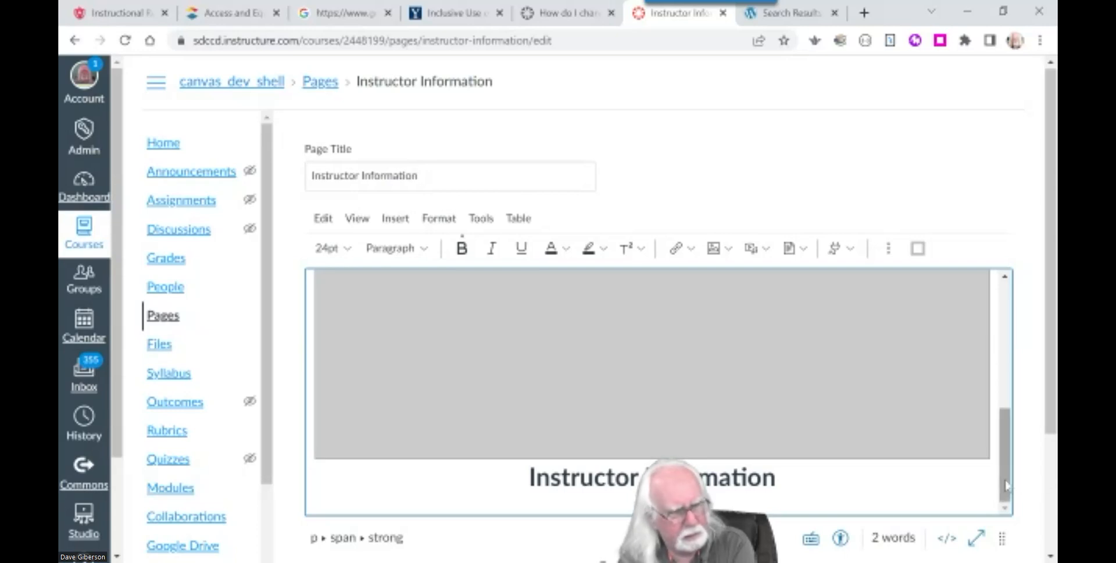
scroll(1006, 485, "up", 5)
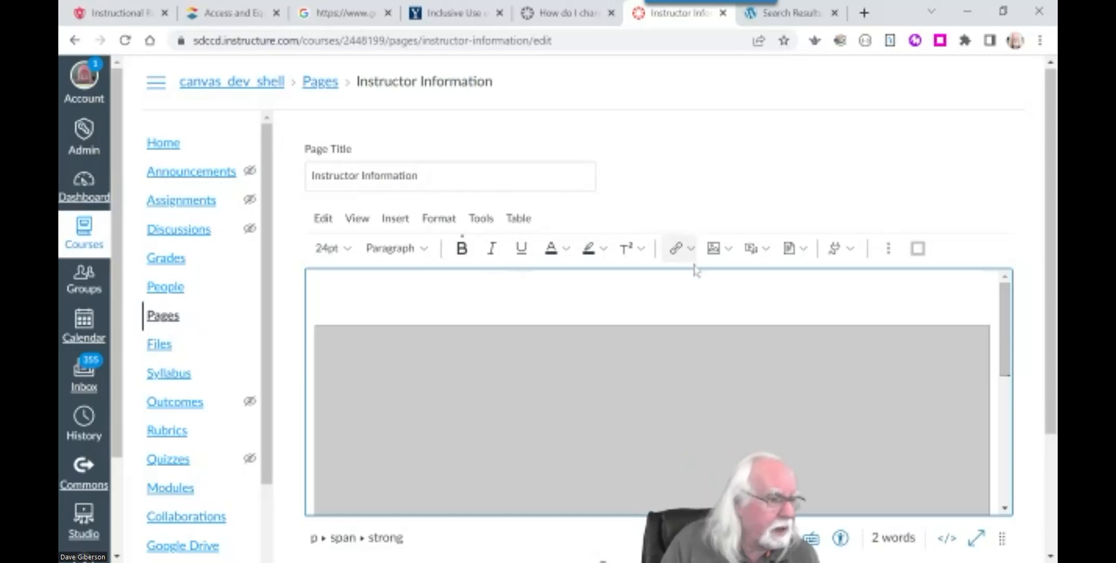
mouse_move(1002, 344)
left_mouse_down()
mouse_move(1002, 462)
mouse_move(1003, 349)
left_mouse_up()
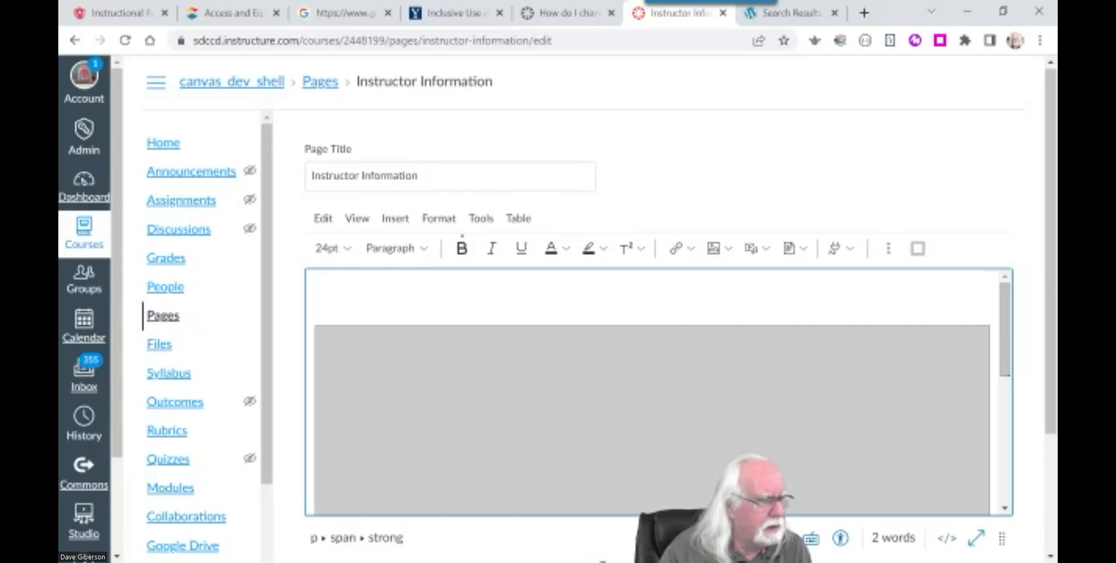
left_click_drag(1005, 367, 1021, 498)
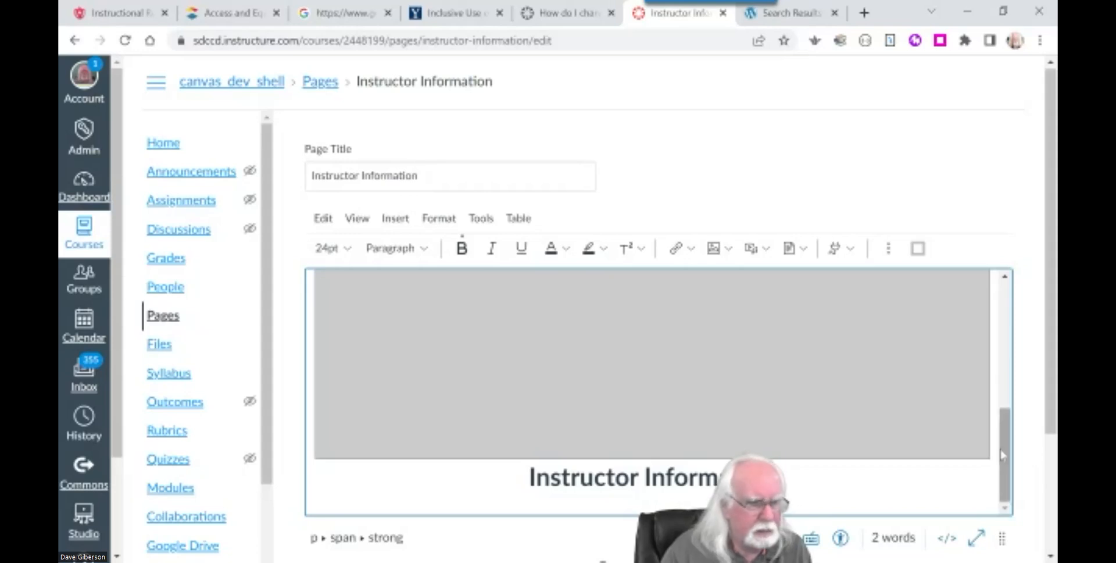
left_click_drag(1006, 455, 1014, 490)
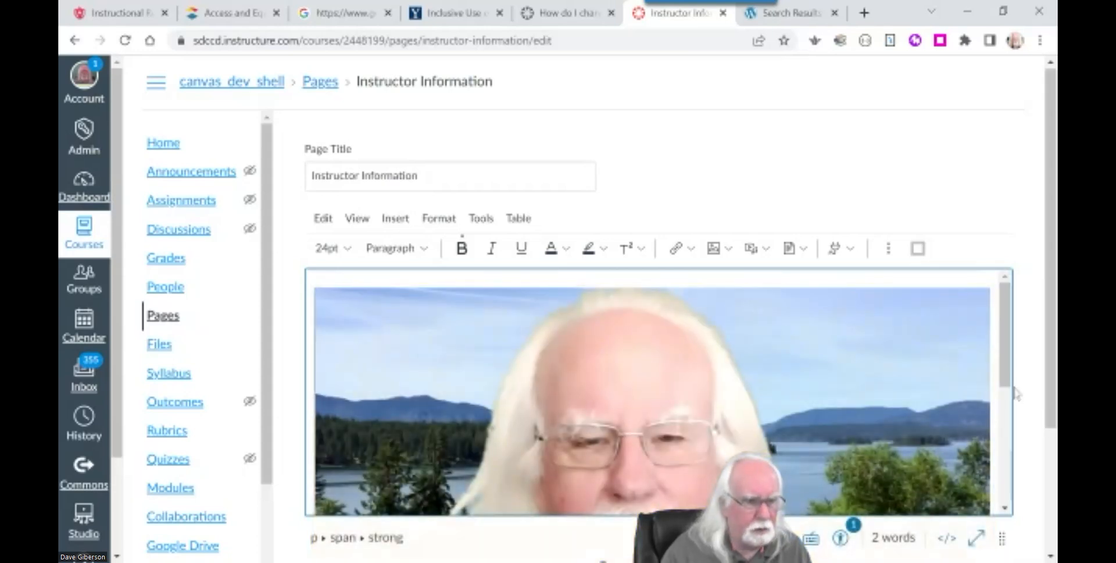
left_click(651, 400)
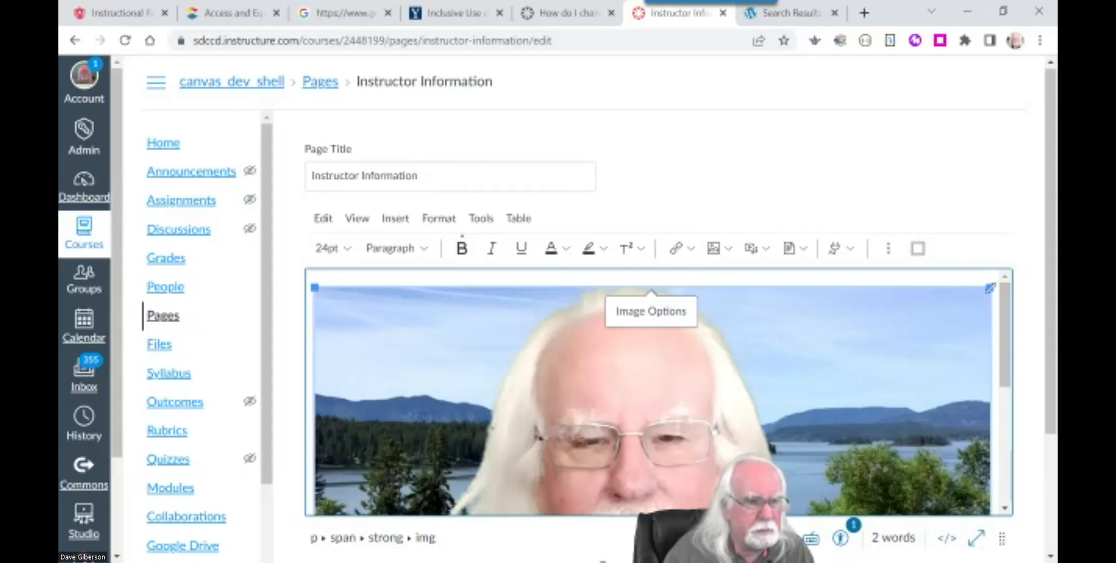
mouse_move(1005, 371)
left_mouse_down()
mouse_move(1006, 442)
mouse_move(1005, 365)
left_mouse_up()
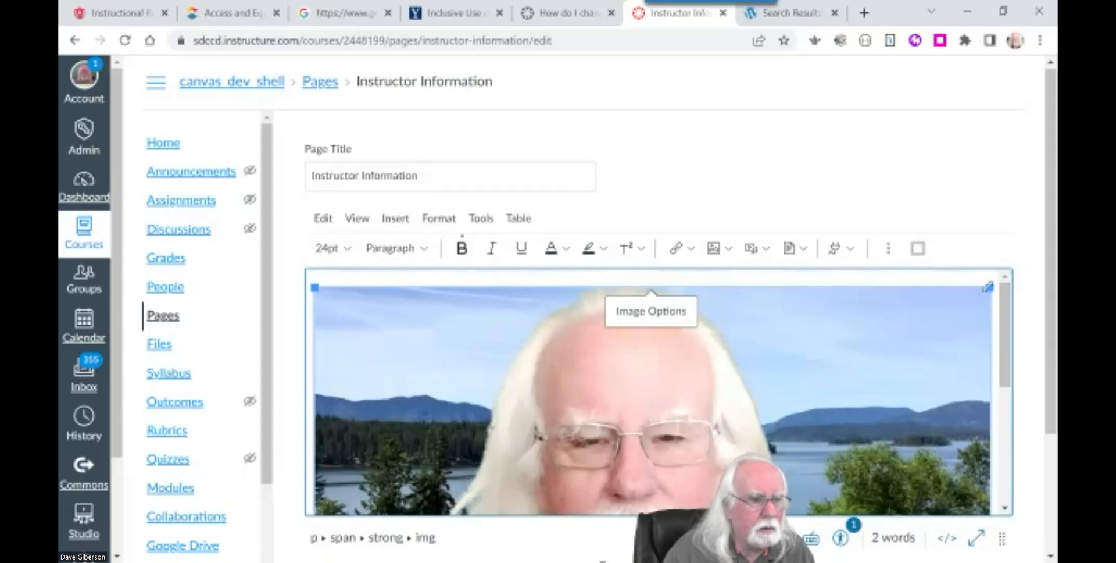
left_click_drag(990, 287, 576, 457)
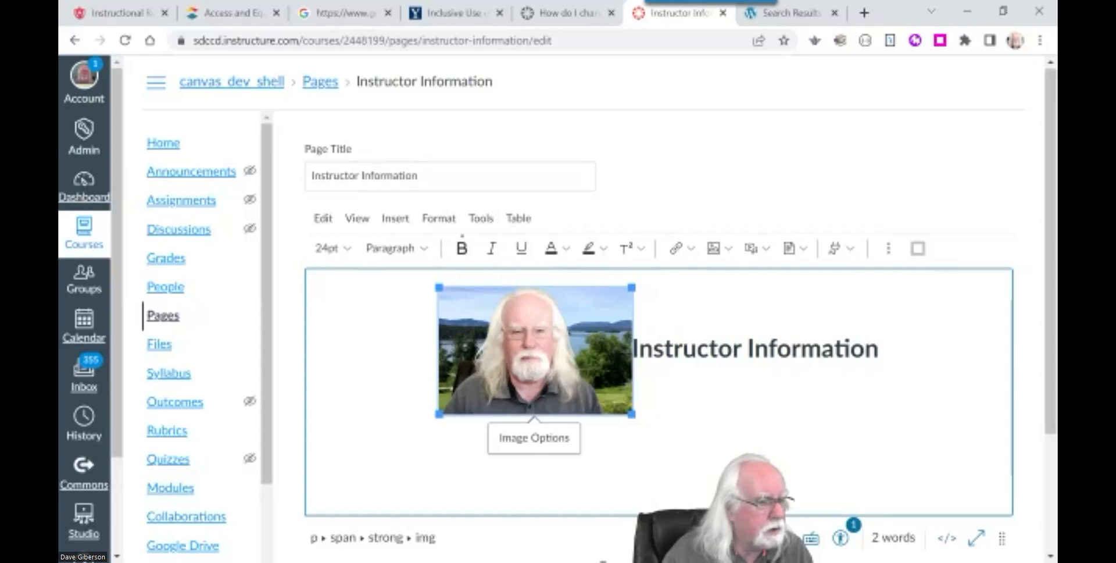
Step: Move the Instructor Information heading onto its own line below the portrait and add a new line beneath the heading
left_click(633, 349)
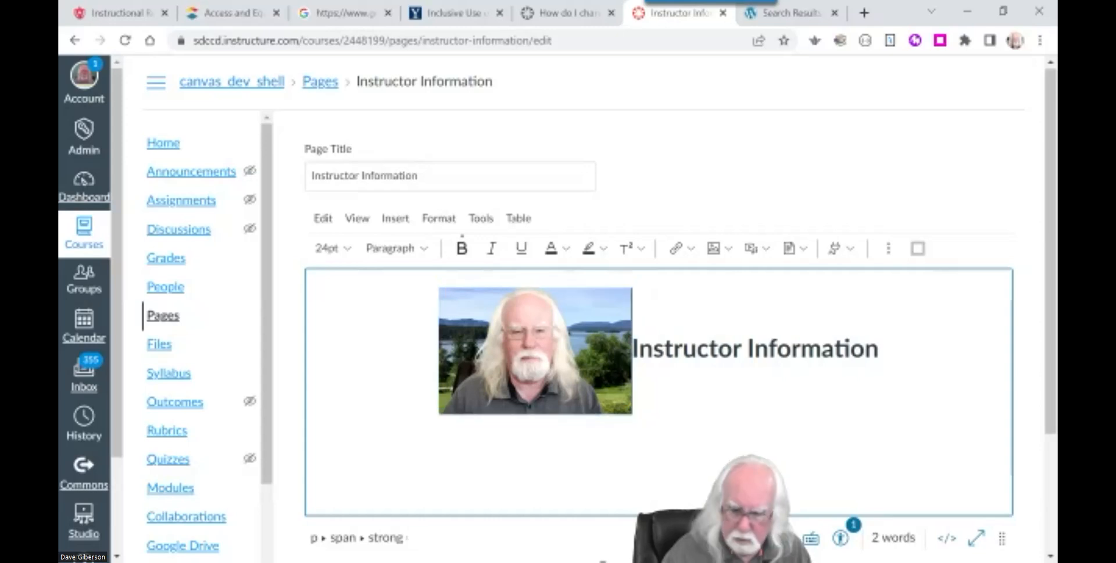
key("Return")
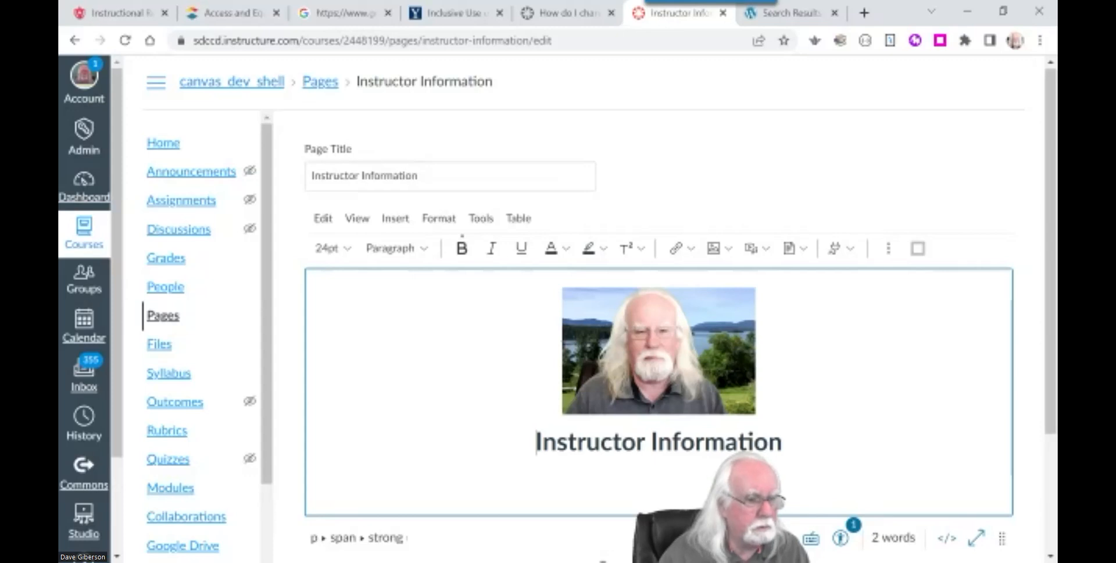
scroll(1050, 433, "down", 2)
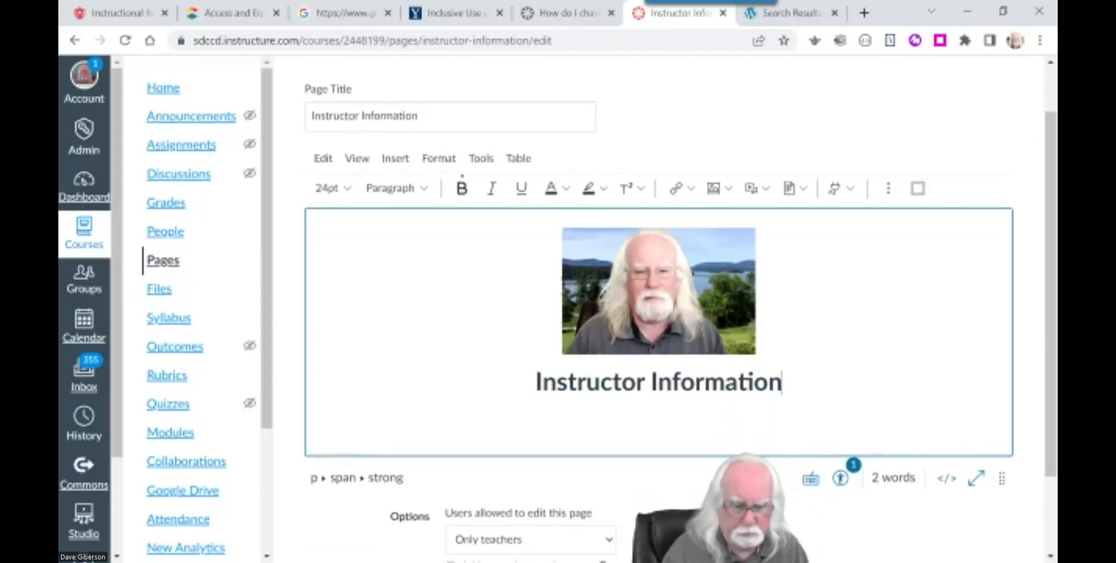
key("Return")
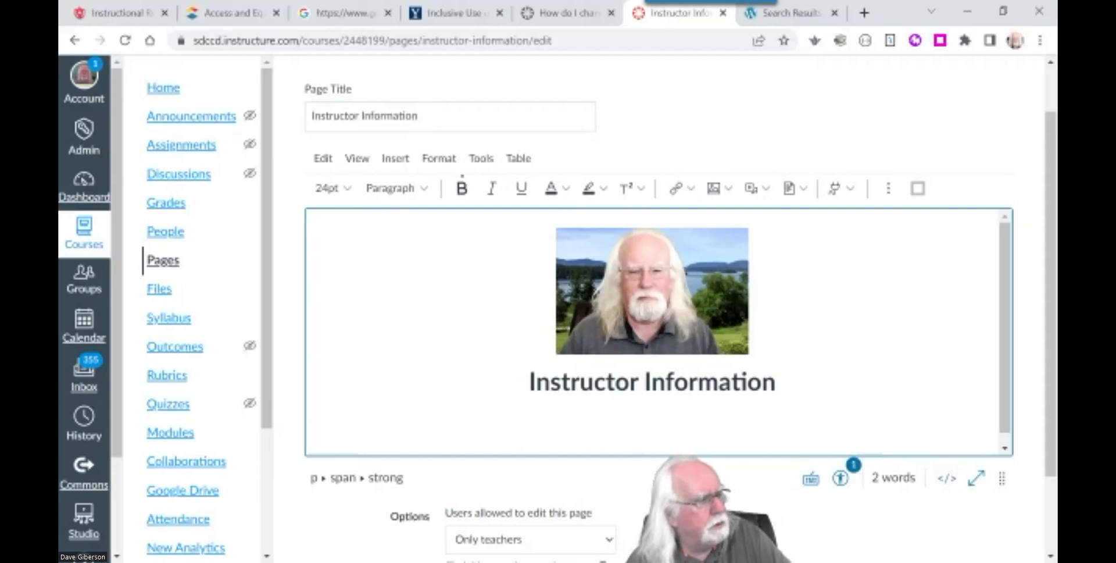
Step: Reopen the portrait PNG in the image upload dialog to examine its alt text and display options, and close it without submitting
left_click(729, 189)
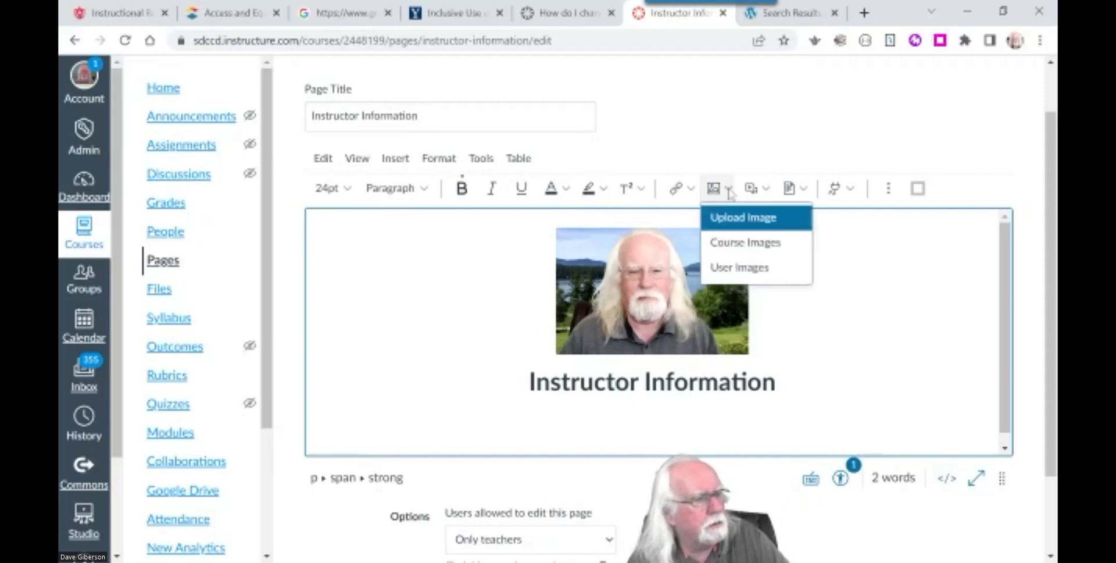
left_click(750, 219)
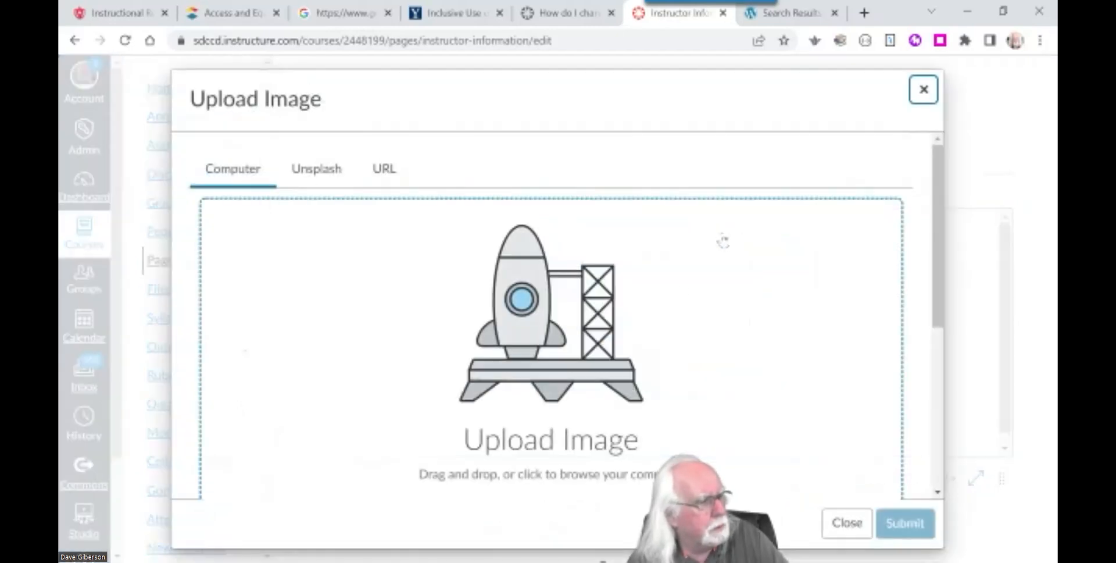
left_click(514, 318)
left_click(255, 132)
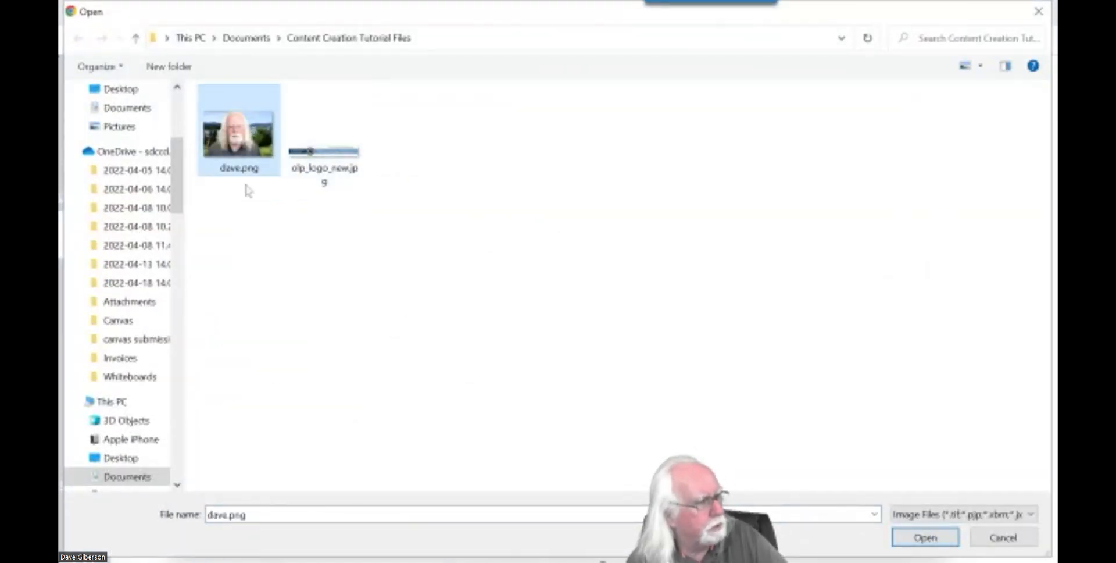
left_click(920, 538)
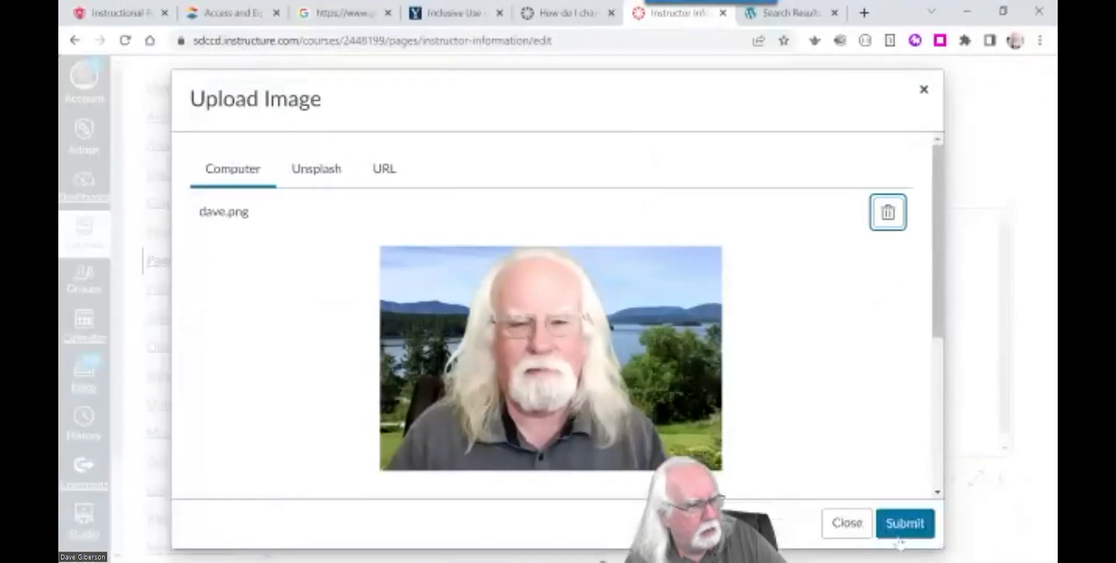
left_click_drag(937, 306, 936, 455)
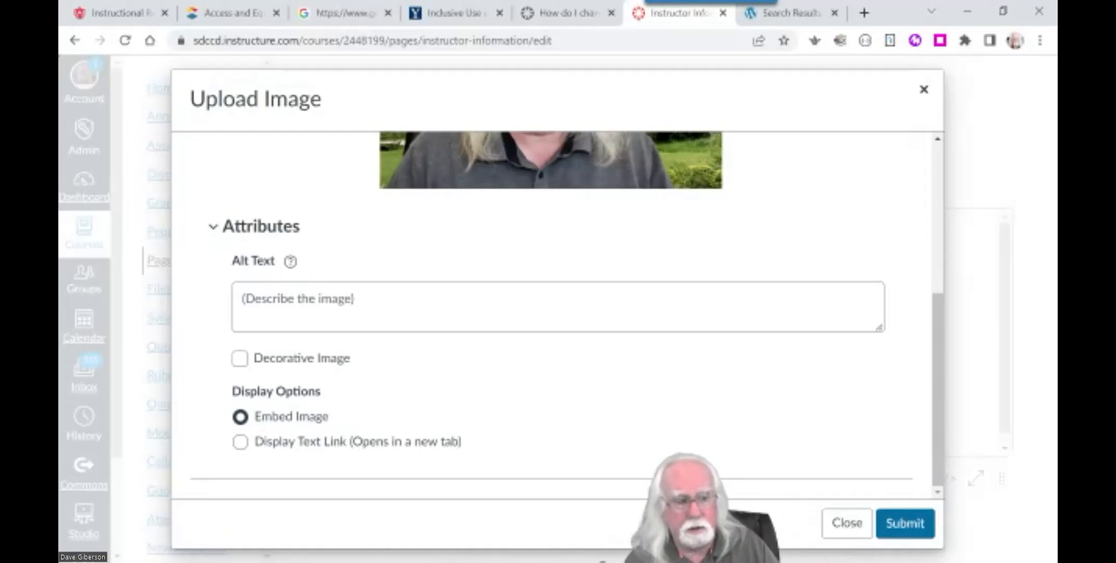
left_click(844, 524)
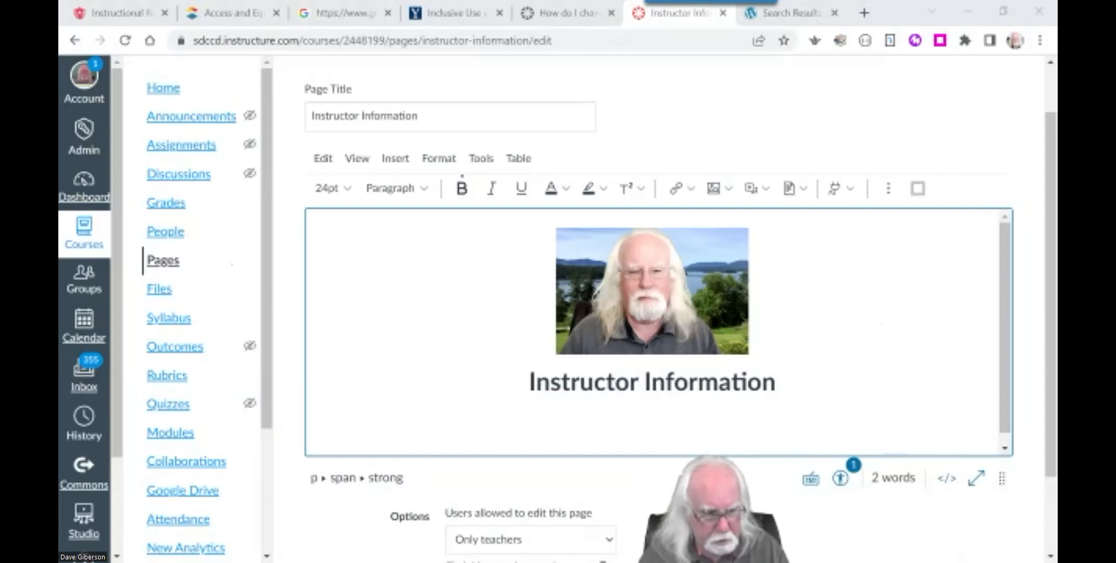
Step: Paste the instructor's name, "Instructional Design Coordinator (Ret.)", "Online Learning Pathways" and the e-mail below the heading, and center these lines
key("alt+Tab")
key("ctrl+v")
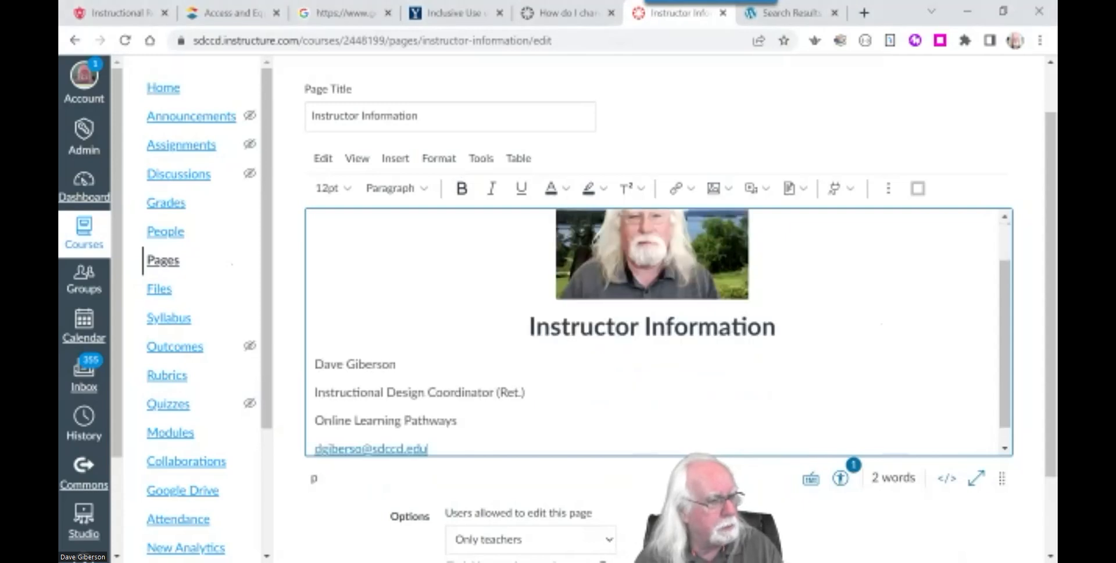
left_click_drag(367, 393, 433, 452)
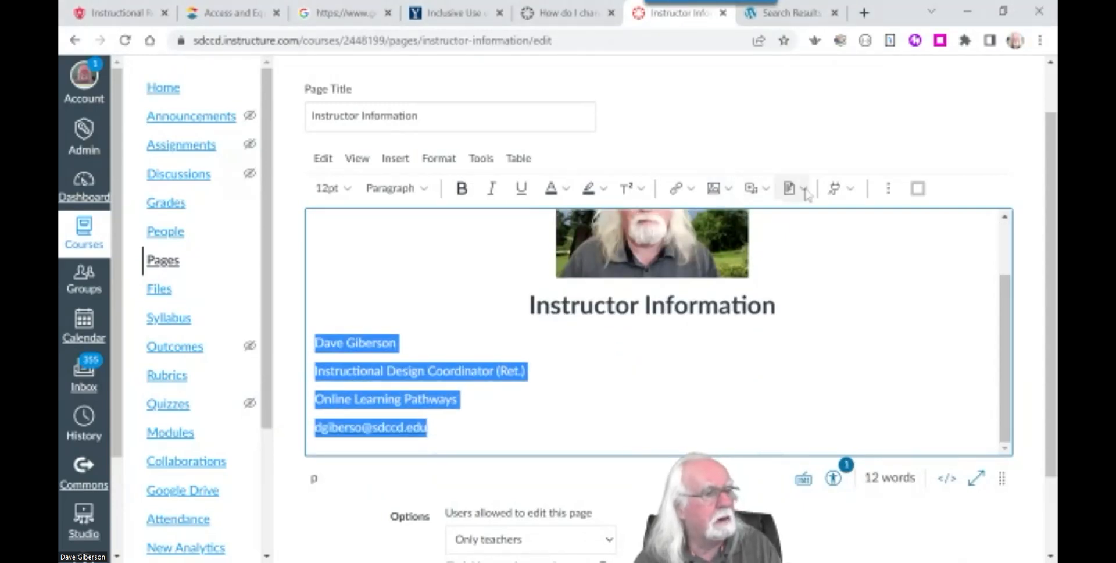
left_click(888, 187)
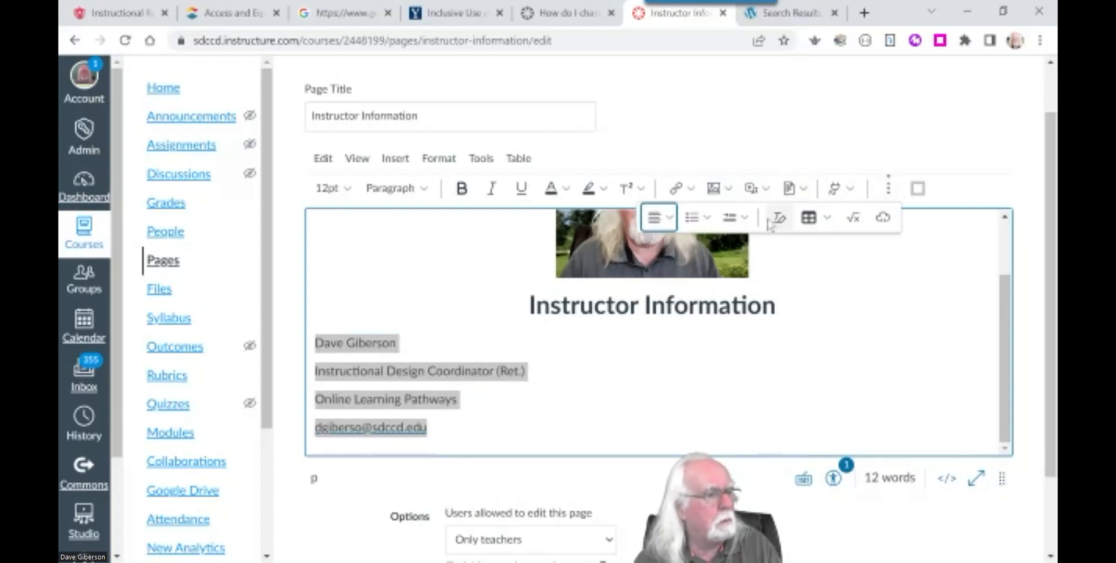
left_click(657, 221)
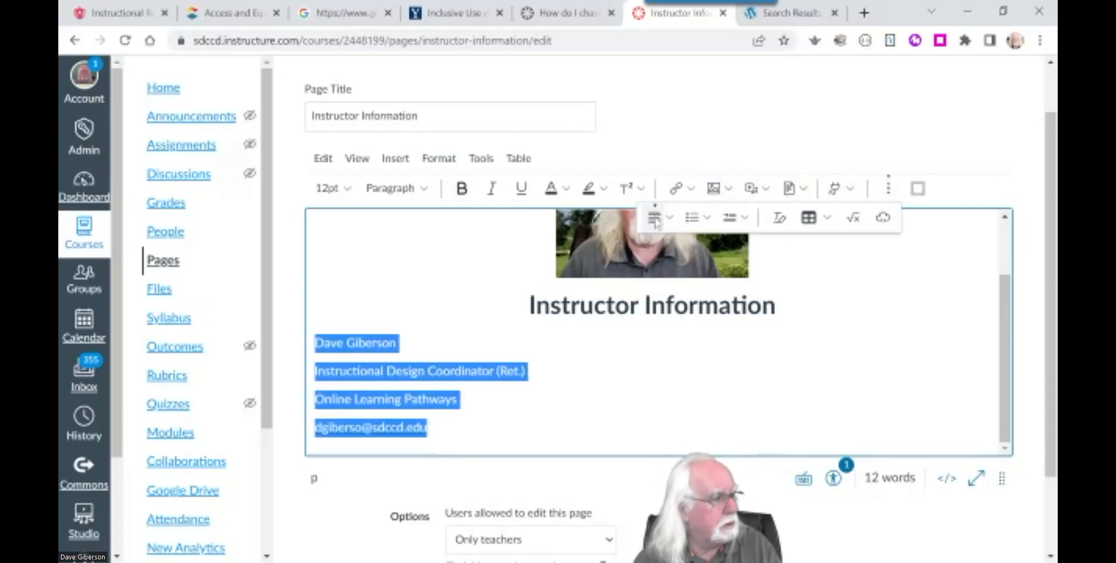
left_click(655, 218)
left_click(710, 269)
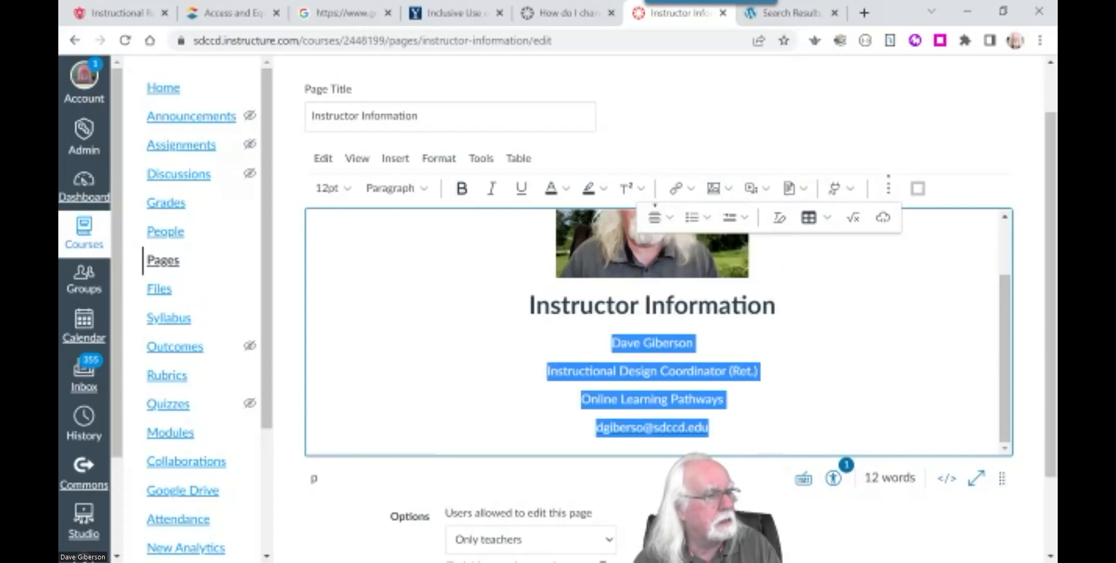
left_click(907, 397)
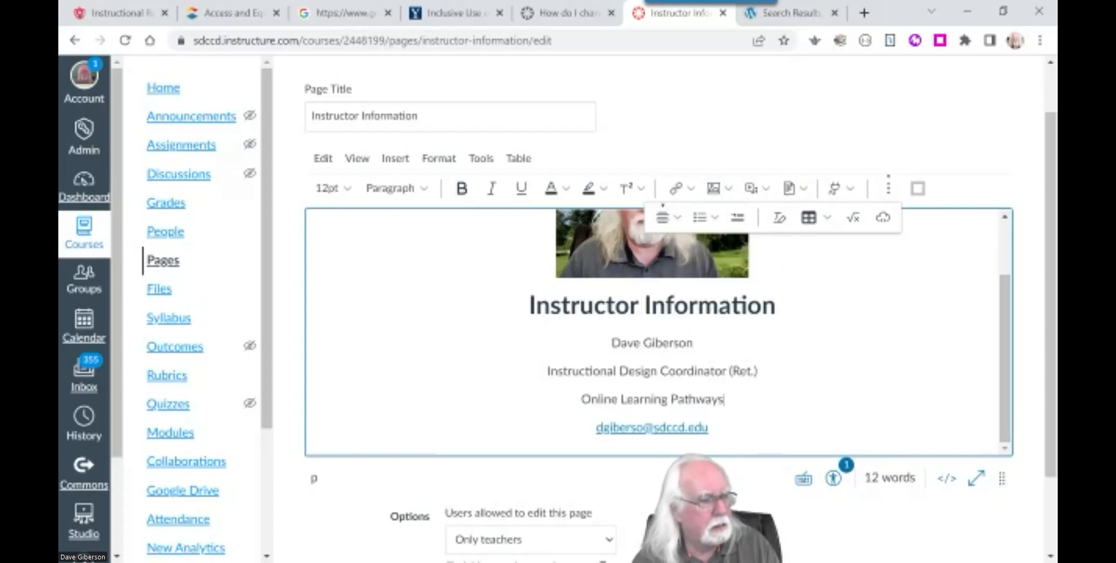
Step: Insert the biography paragraph beginning "I'm an old, retreaded organic chemist" below the e-mail line, followed by a new line
left_click(941, 425)
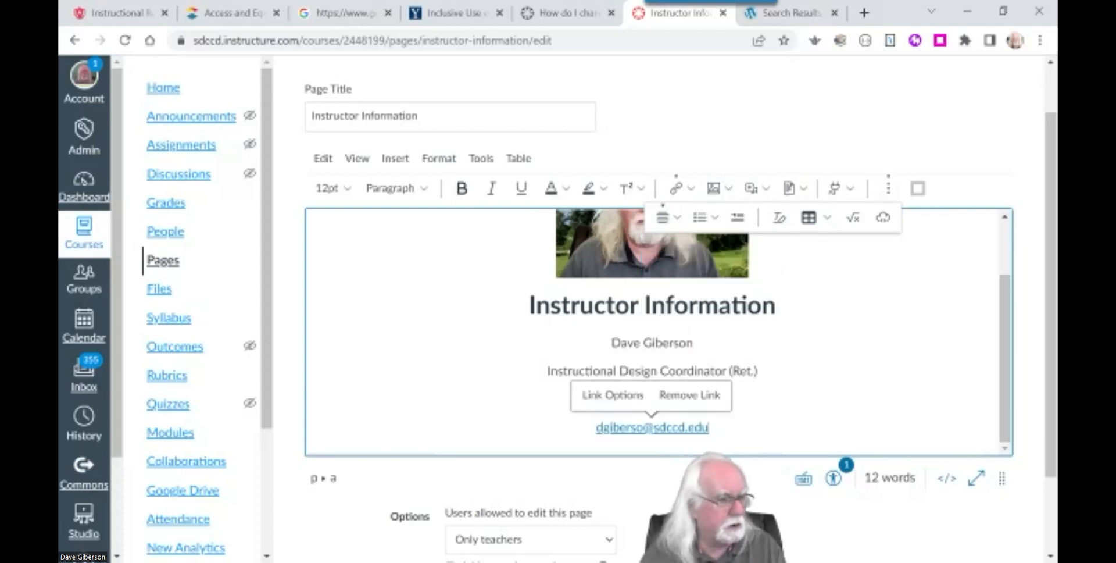
key("Return")
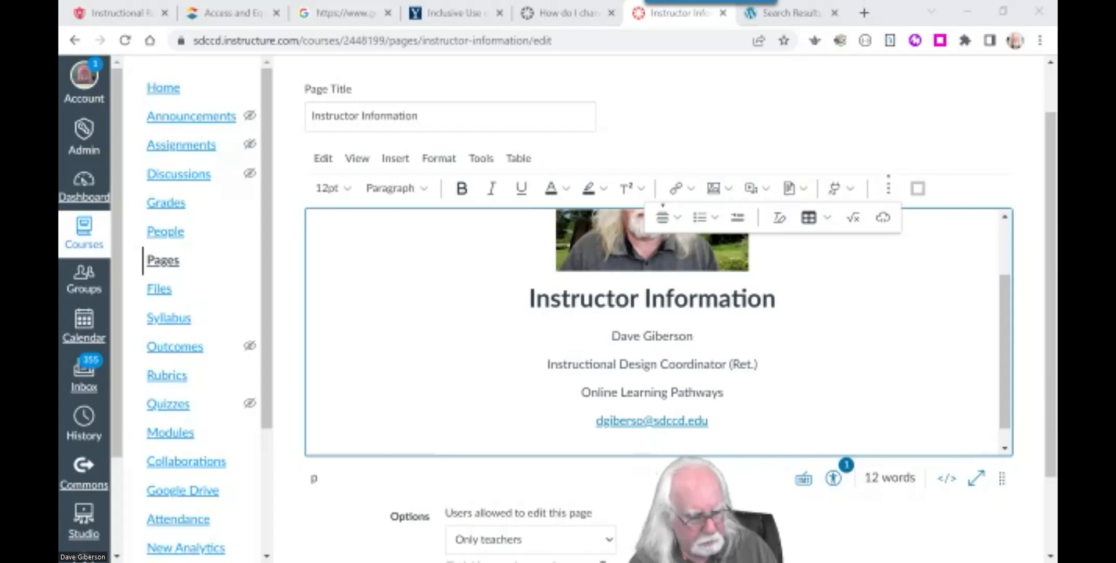
left_click(709, 421)
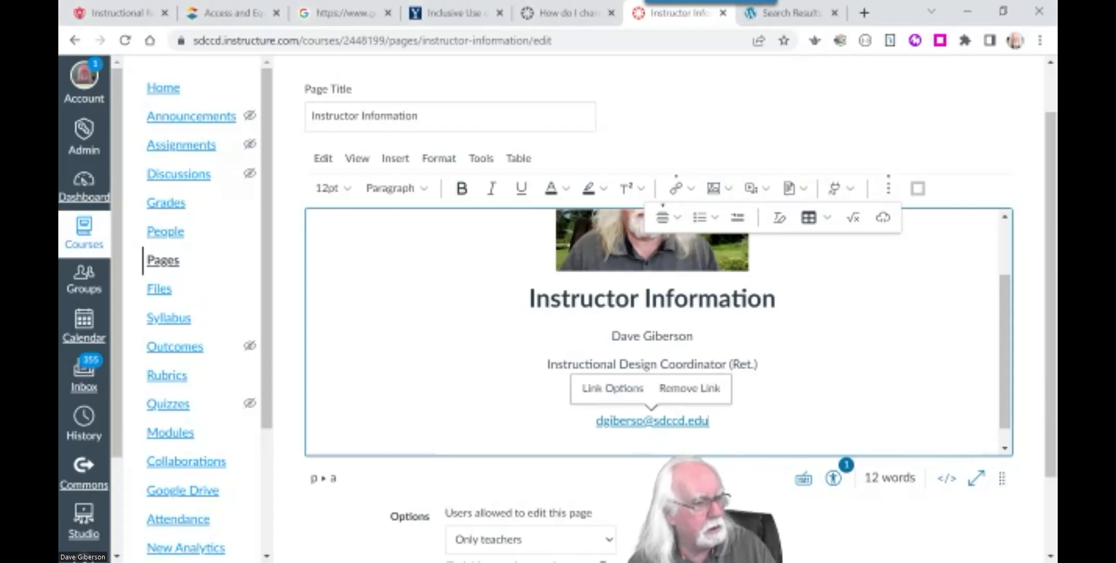
key("Return")
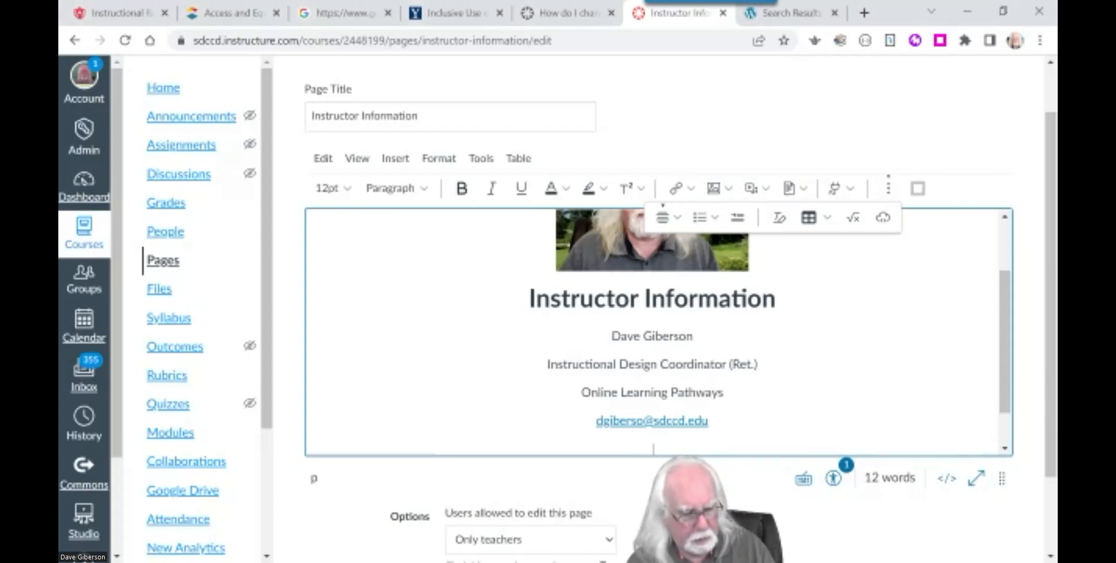
type("I'm an old, retreaded organic chemist who's been making his living in instructional technology for over 35 years.  My professional interests include online education, use of video in instruction, sceencasting, and virtual classroom instruction.  I've been screencasting since the very early 1990's when we had to use VCR's, scan converters, bone knives, and bearskins.  In my opinion, sceencasting is the easiest and most effective of all multimedia instruction technologies.  It can be quickly mastered by anyone and can produce a truly usable amount of instructional media in an amount of time that most of us can afford to invest.")
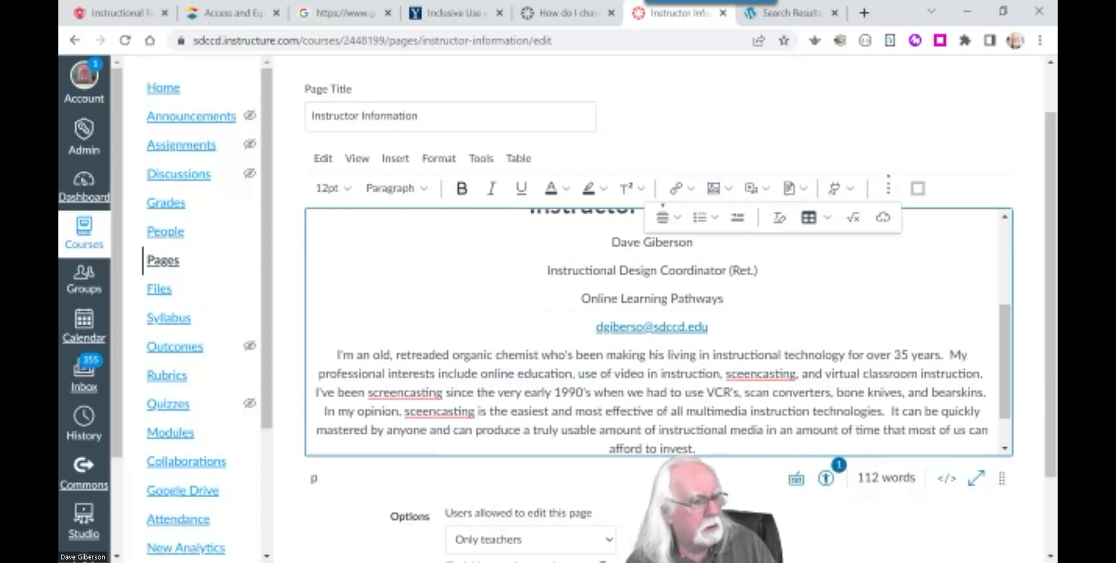
key("Return")
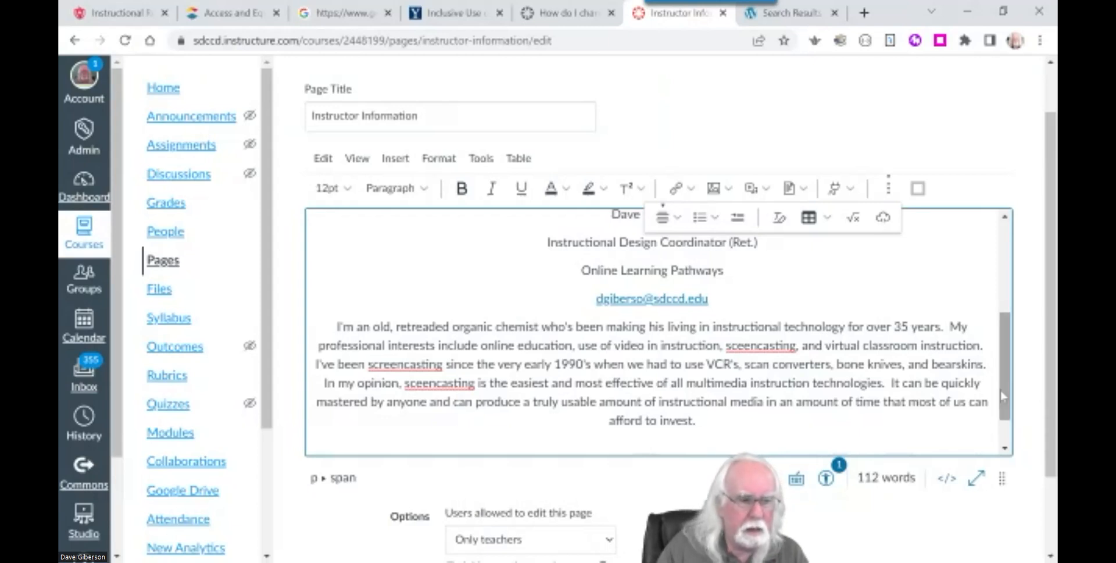
left_click_drag(1007, 400, 1006, 424)
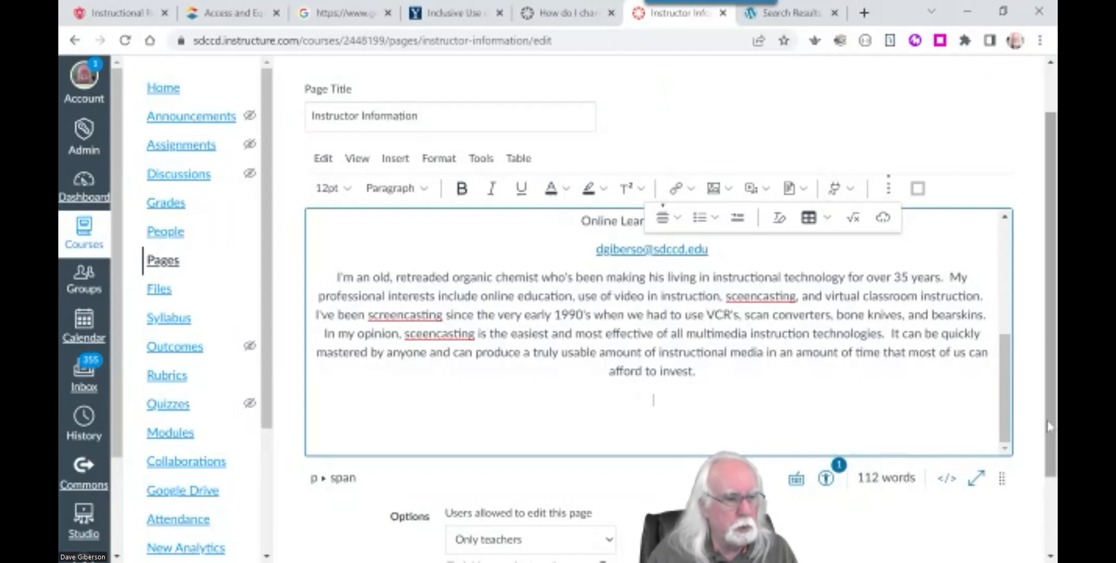
Step: Save the edited Instructor Information page, staying on it instead of leaving for Studio with unsaved changes
scroll(1038, 430, "down", 2)
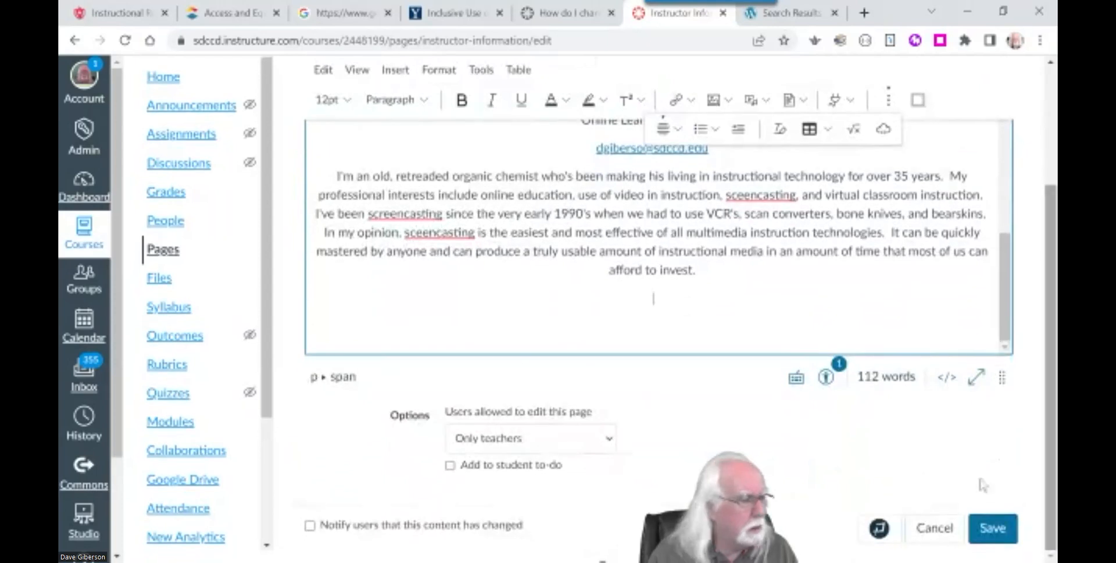
left_click(86, 519)
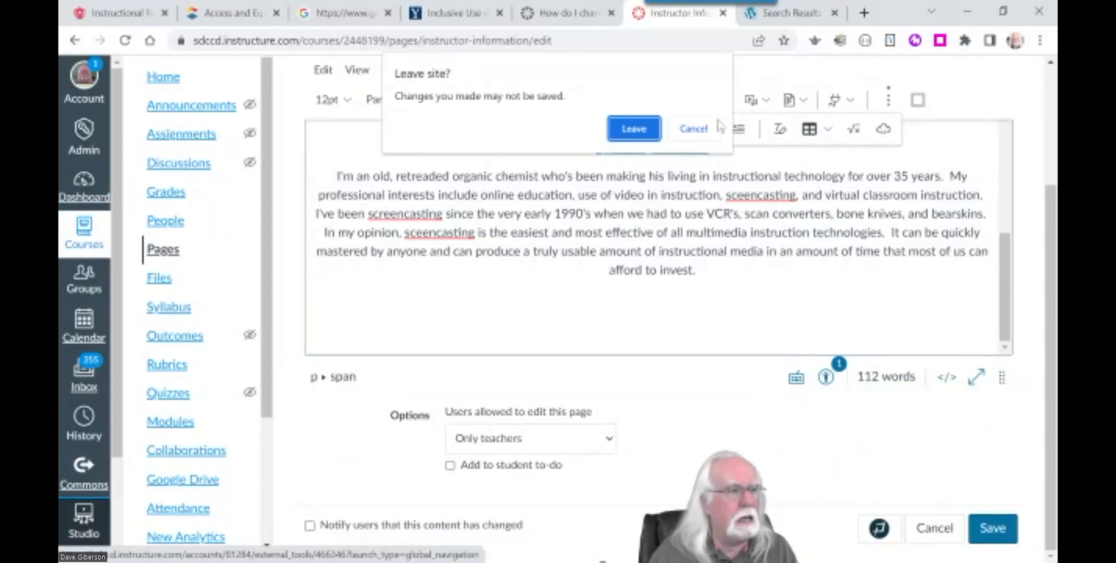
left_click(693, 129)
left_click(993, 529)
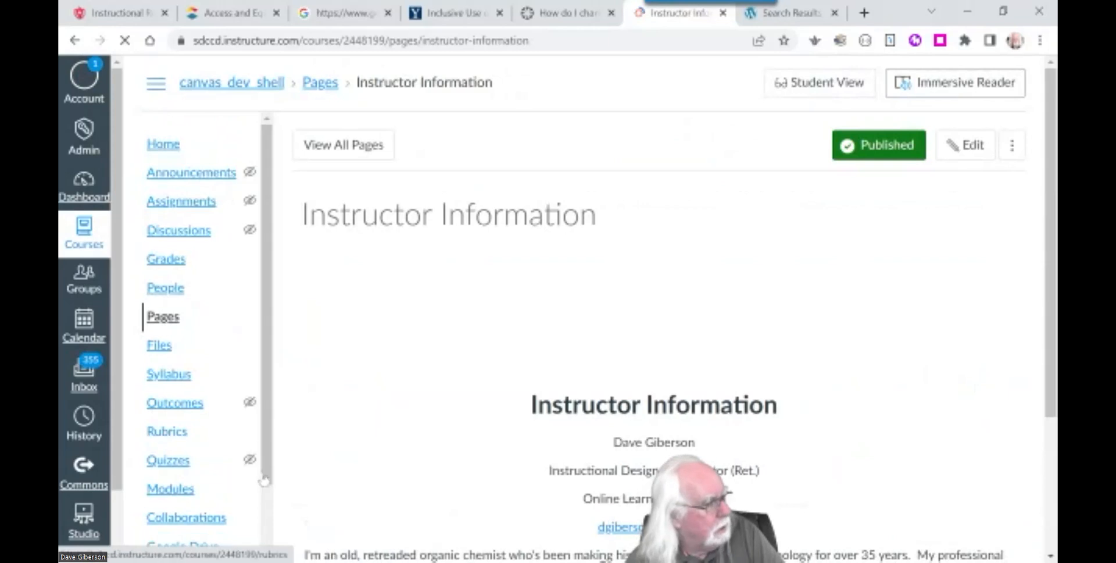
Step: Open Canvas Studio from the saved page and start a new webcam capture
scroll(265, 475, "down", 2)
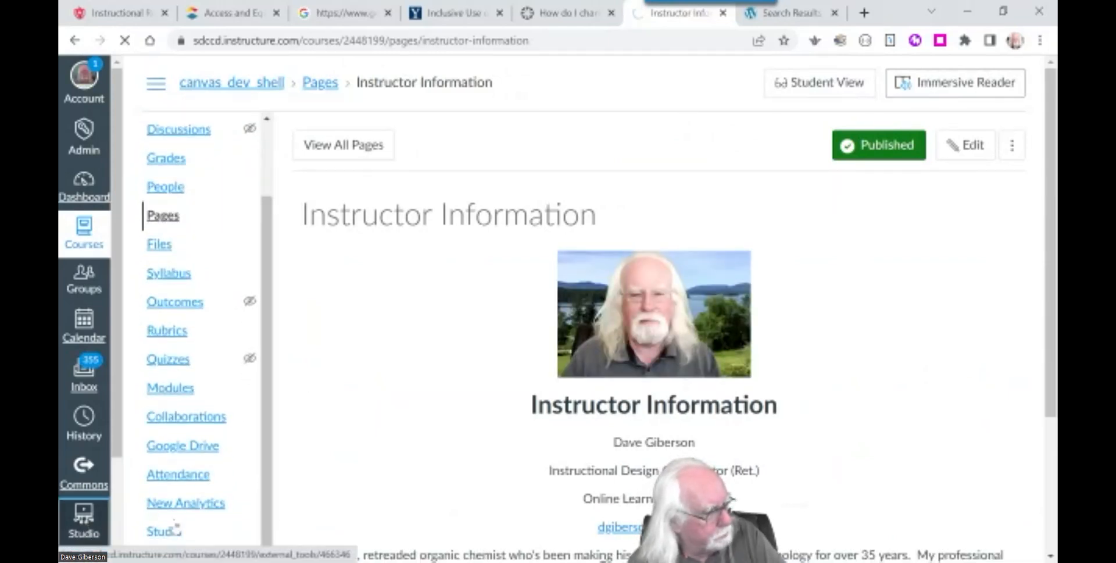
left_click(84, 518)
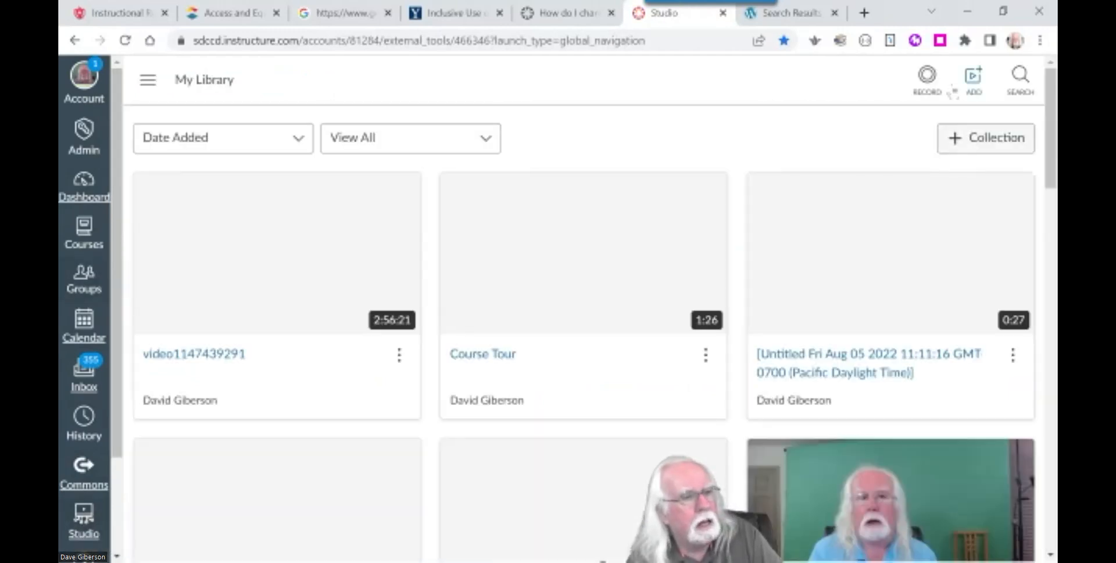
left_click(928, 78)
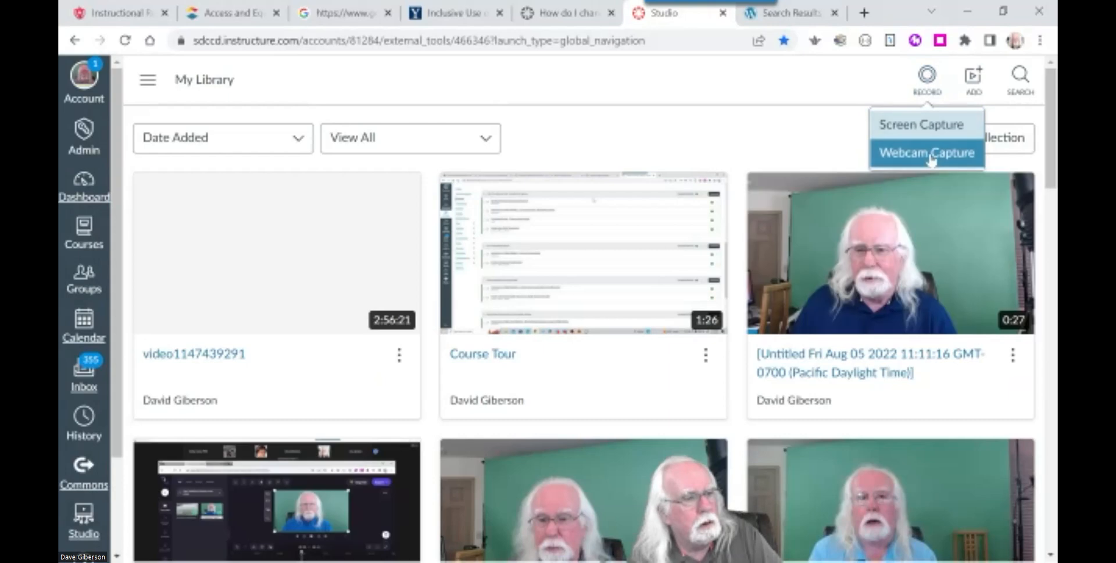
left_click(932, 155)
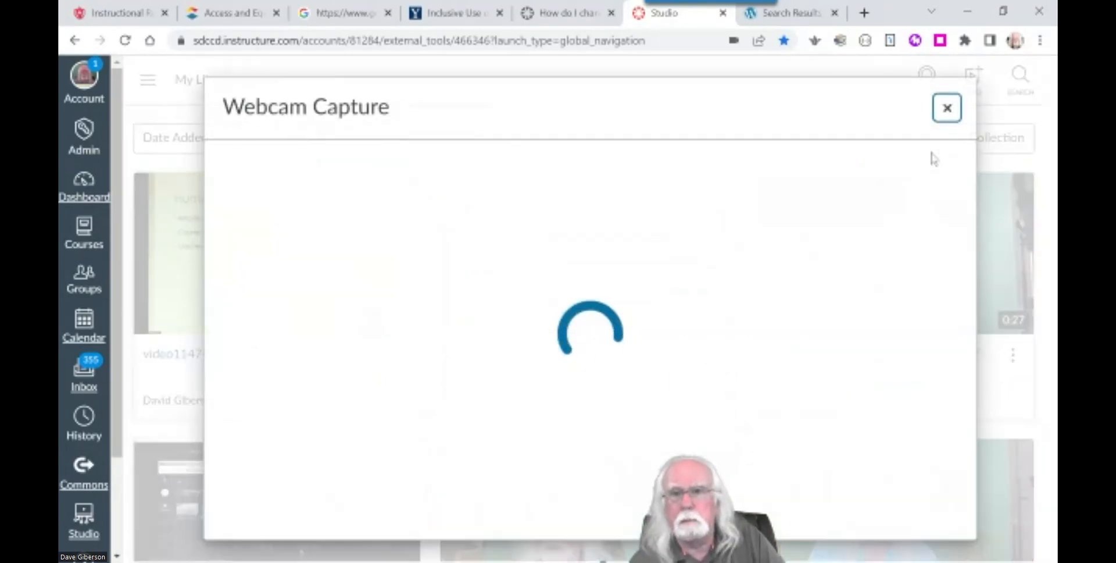
Step: Choose the HD Pro Webcam C920 as the camera and check the available microphones, keeping the USB Advanced Audio device
left_click(811, 501)
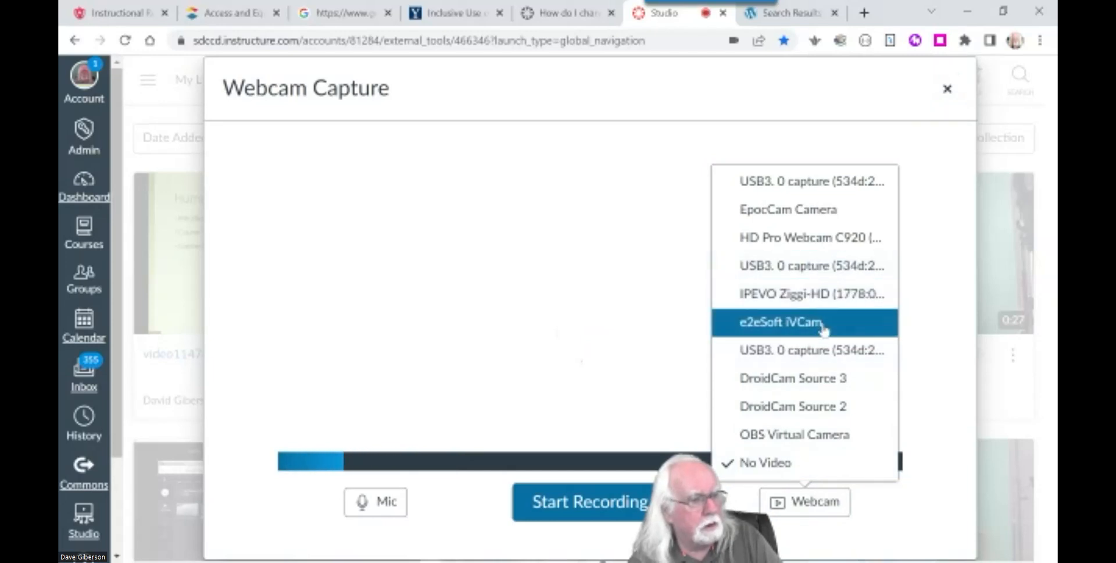
left_click(819, 238)
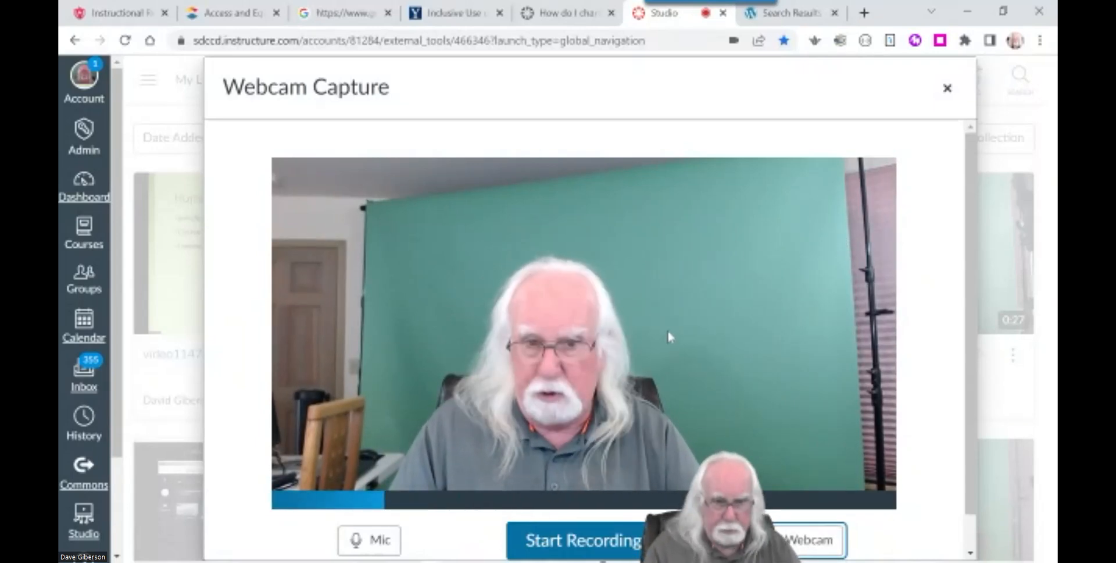
scroll(969, 381, "down", 1)
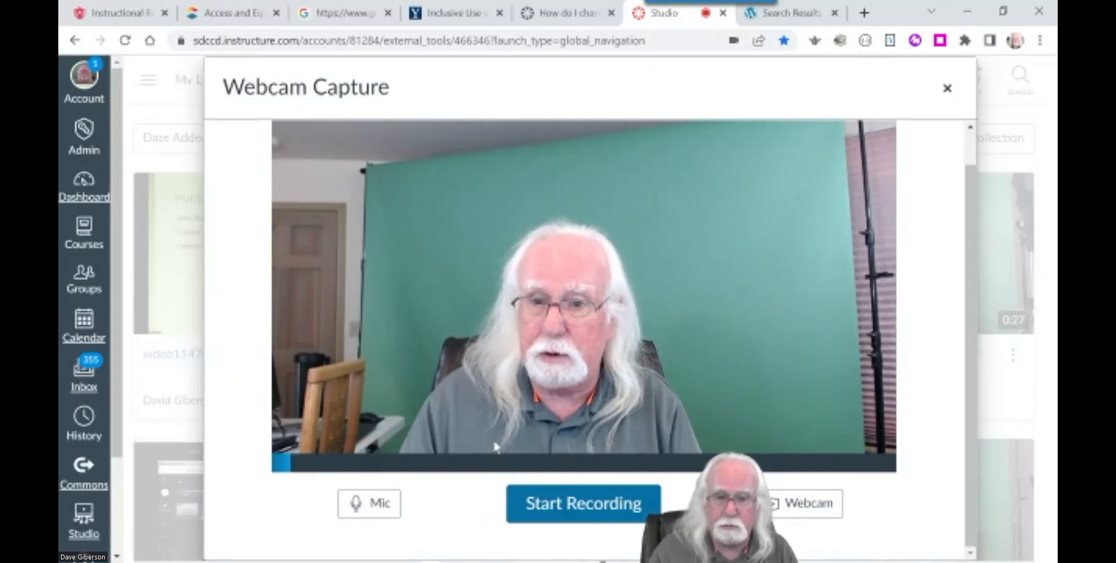
left_click(368, 511)
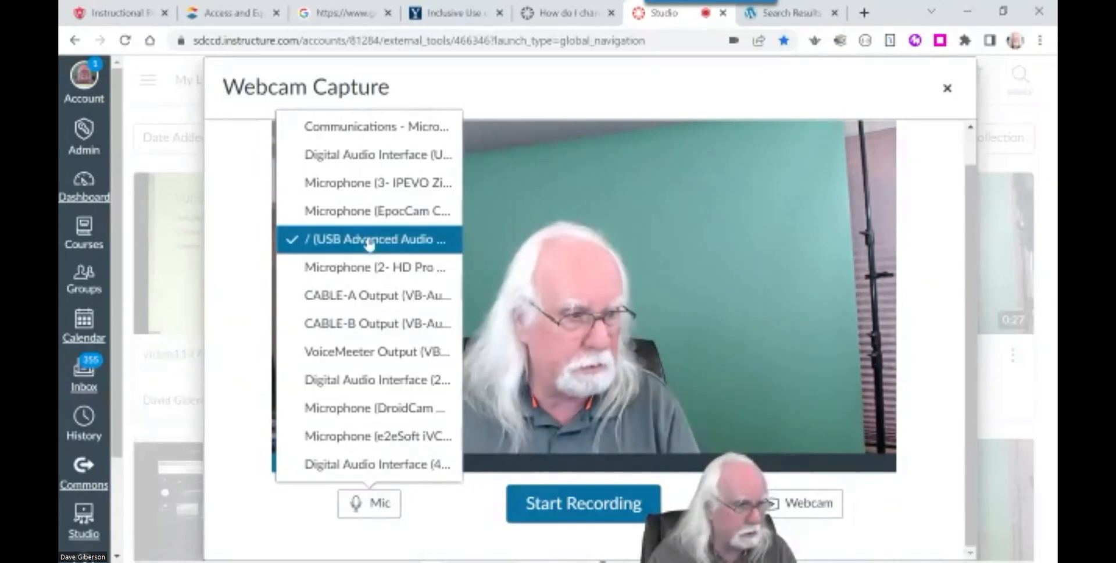
left_click(257, 493)
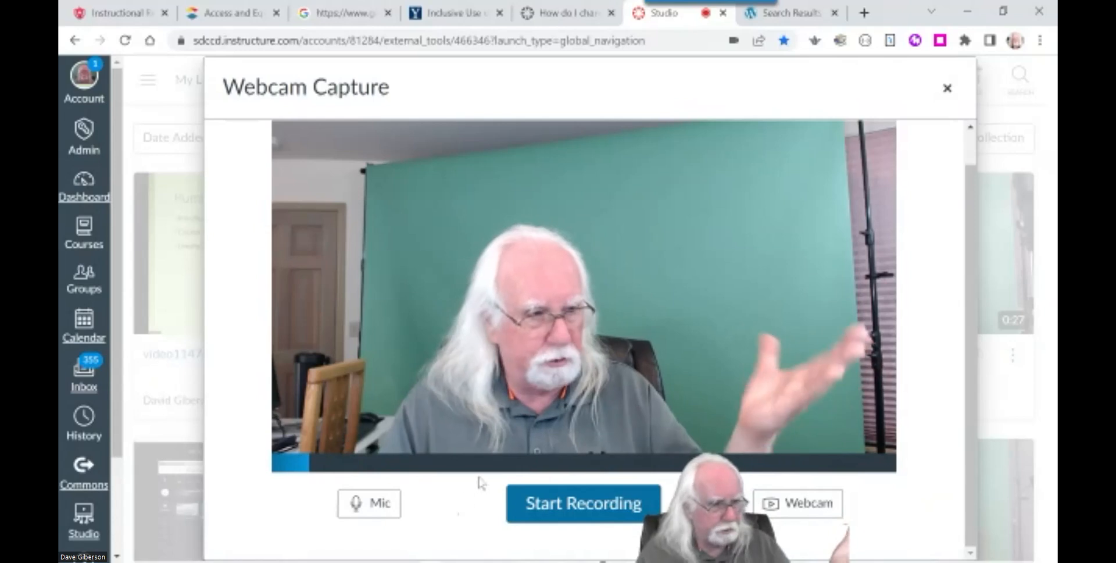
Step: Record a webcam clip about 9 seconds long, play back its beginning and save the media to the Studio library
left_click(573, 511)
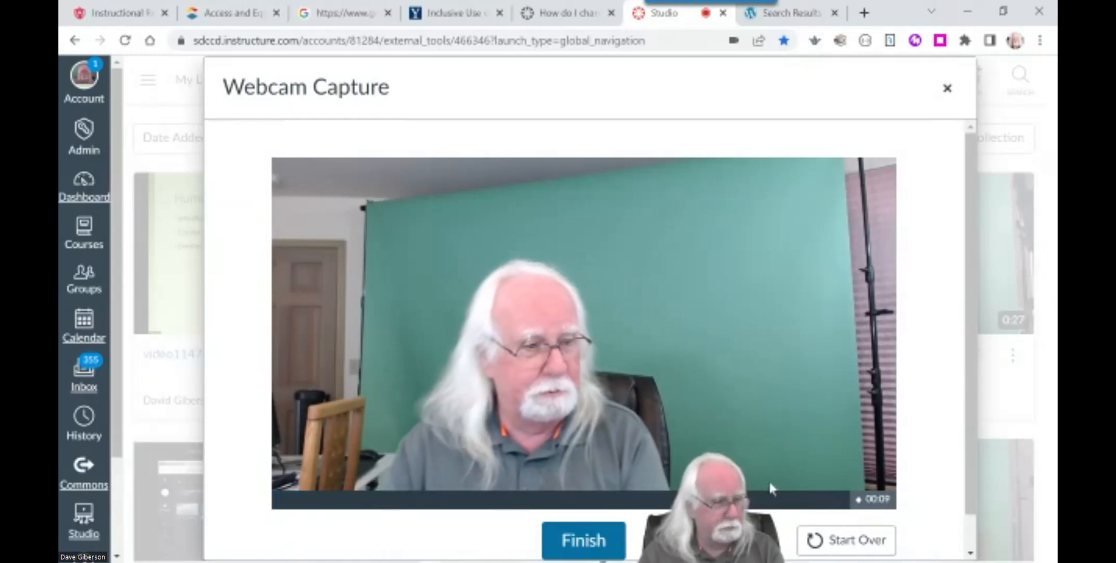
left_click(588, 542)
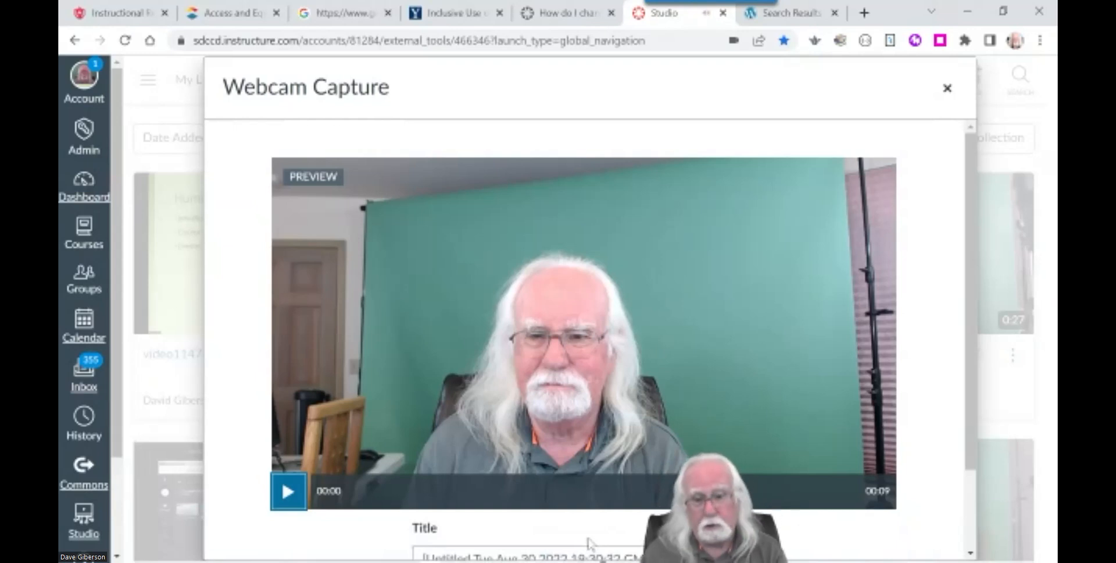
left_click_drag(653, 82, 672, 55)
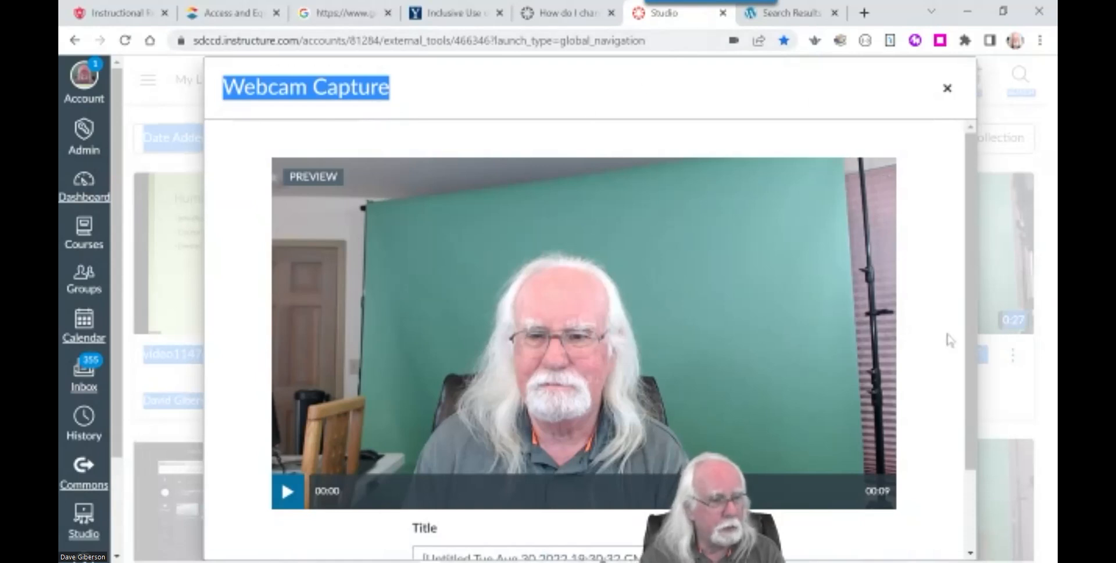
left_click_drag(972, 457, 824, 533)
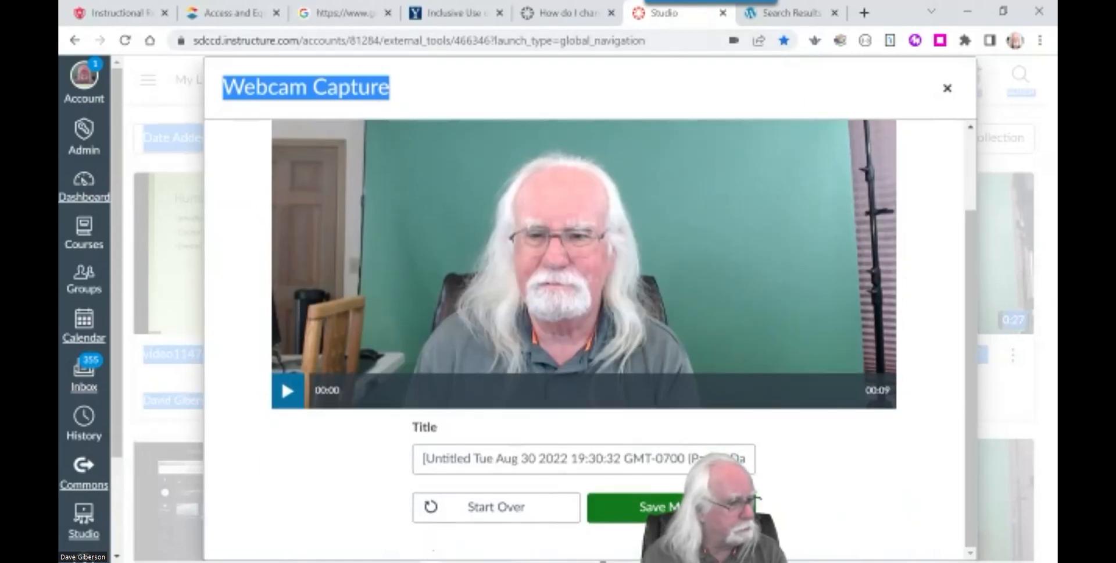
left_click(306, 403)
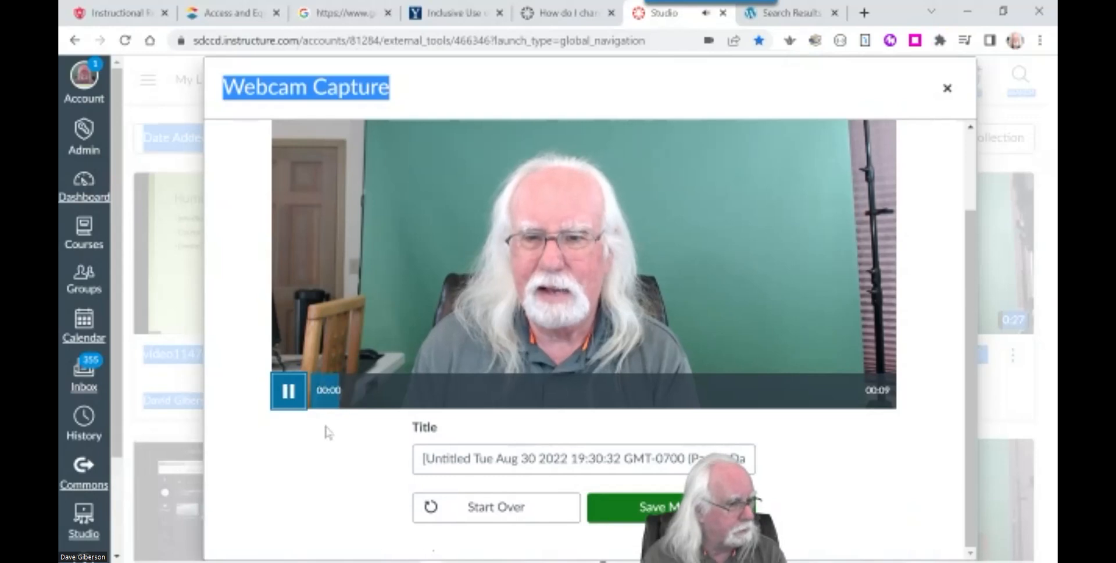
left_click(293, 393)
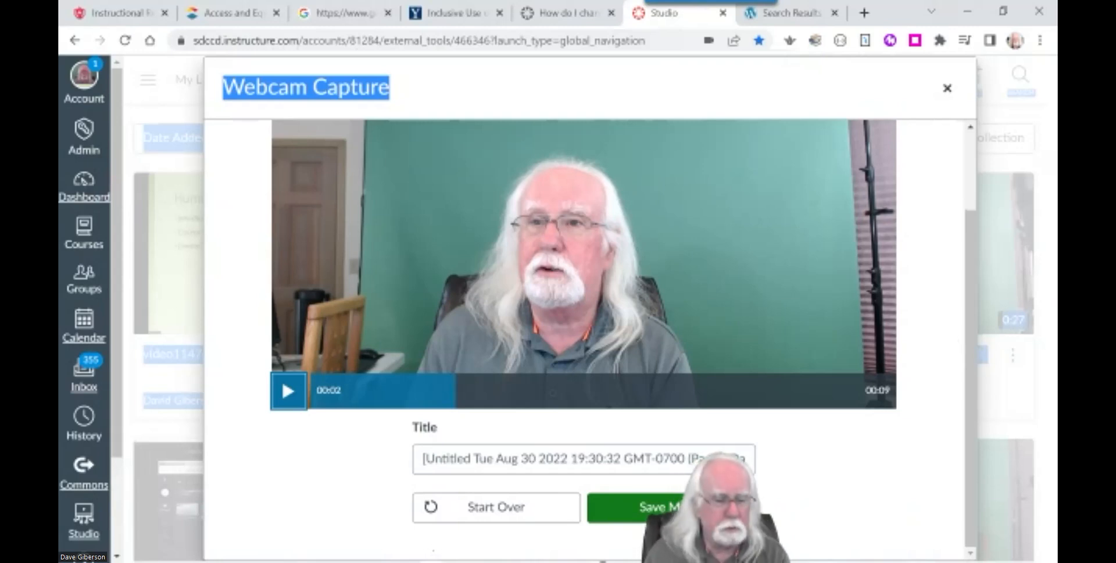
left_click(601, 506)
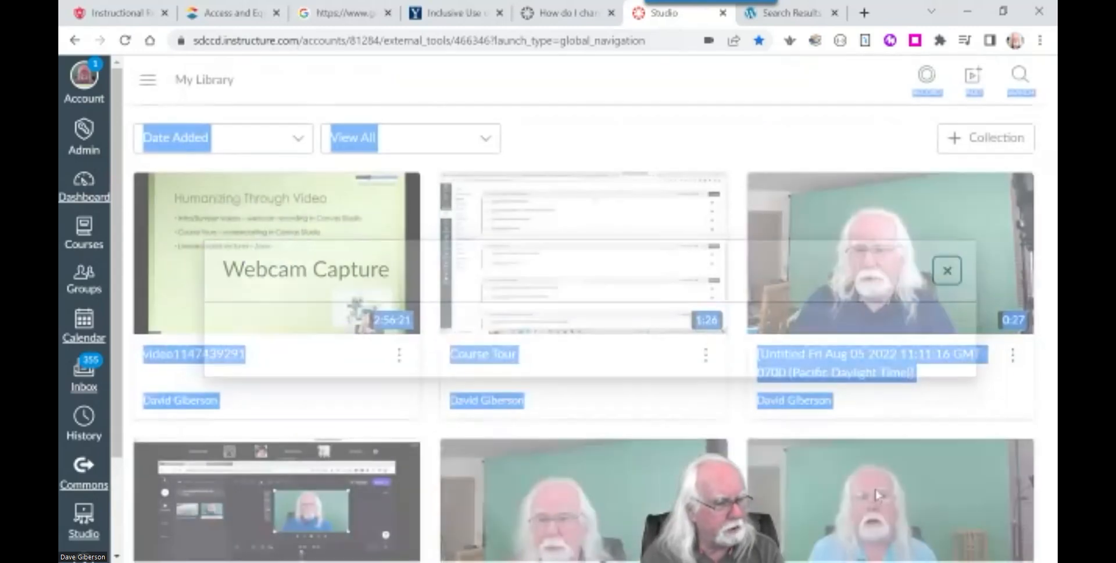
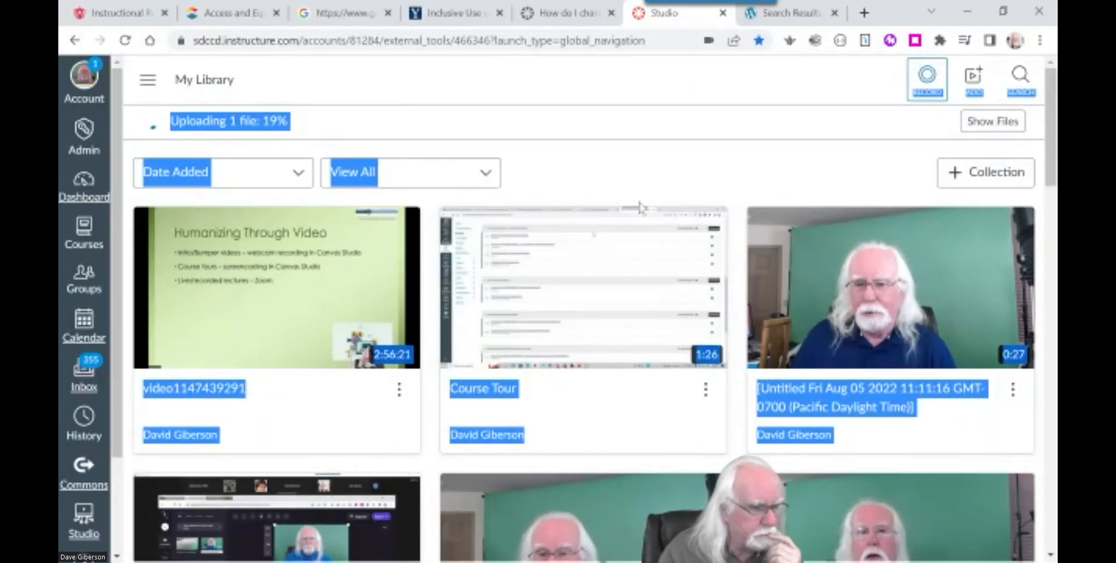
Step: Look through the earlier recordings in the Studio library while the new clip uploads
left_click_drag(1051, 175, 1052, 259)
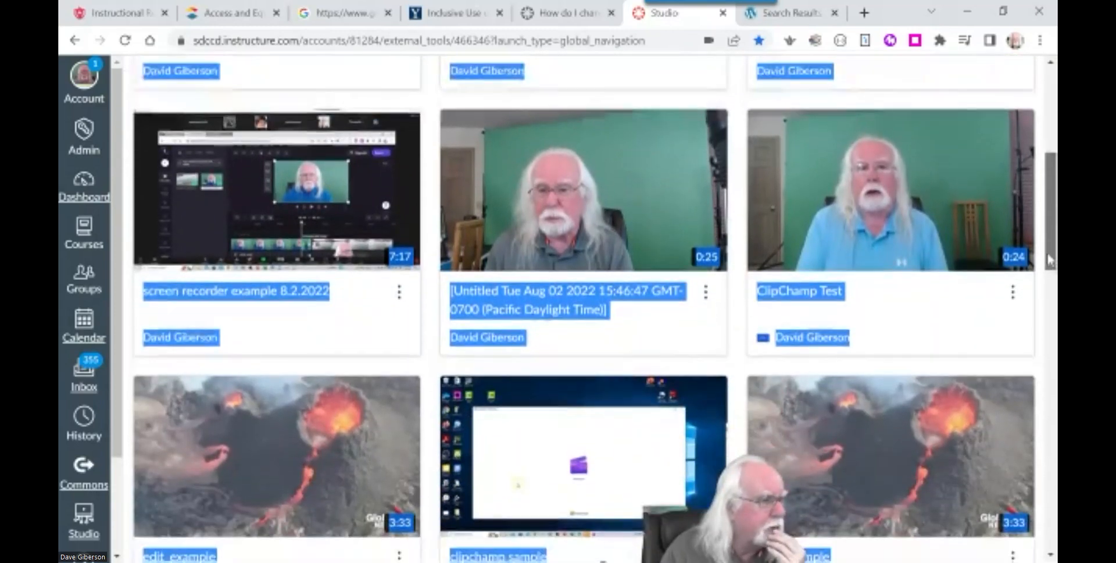
mouse_move(578, 224)
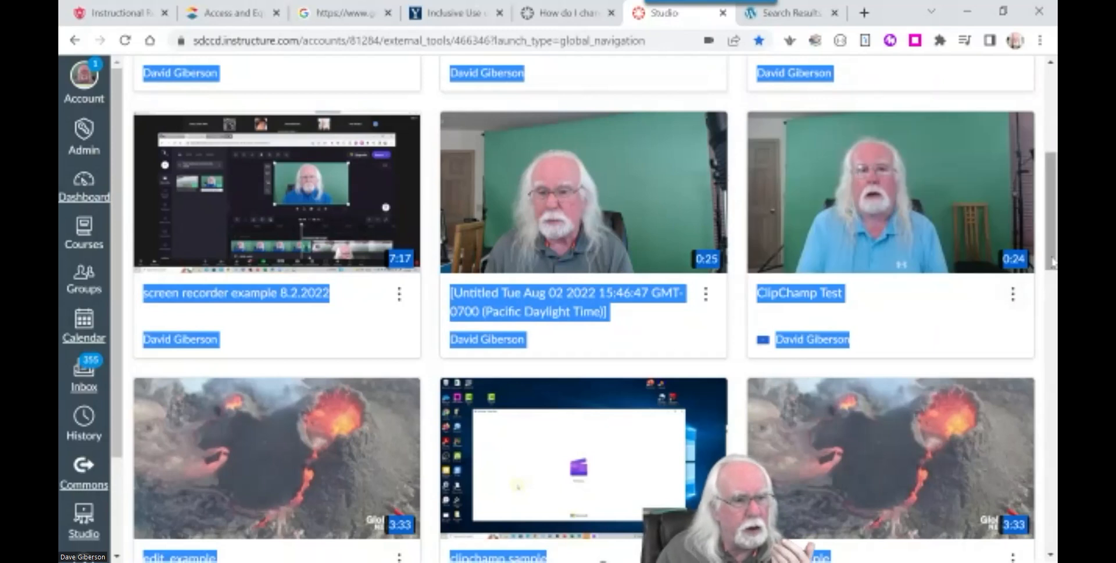
scroll(1039, 185, "up", 3)
scroll(1039, 185, "up", 3)
mouse_move(552, 284)
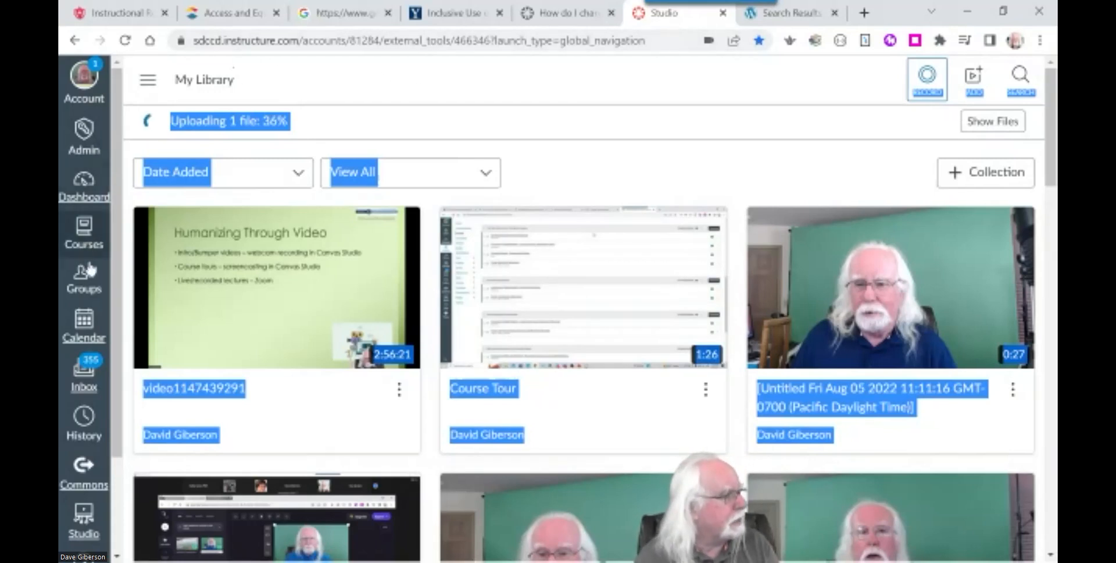
Step: Leave Studio for the dashboard, abandoning the running upload, and open the canvas_dev_shell course
left_click(84, 186)
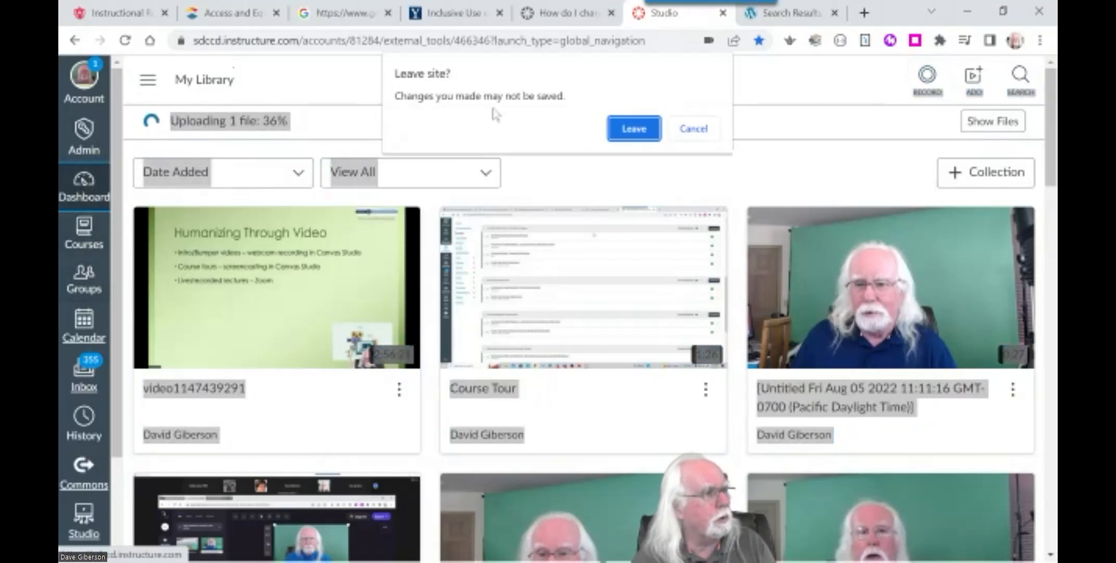
left_click(637, 132)
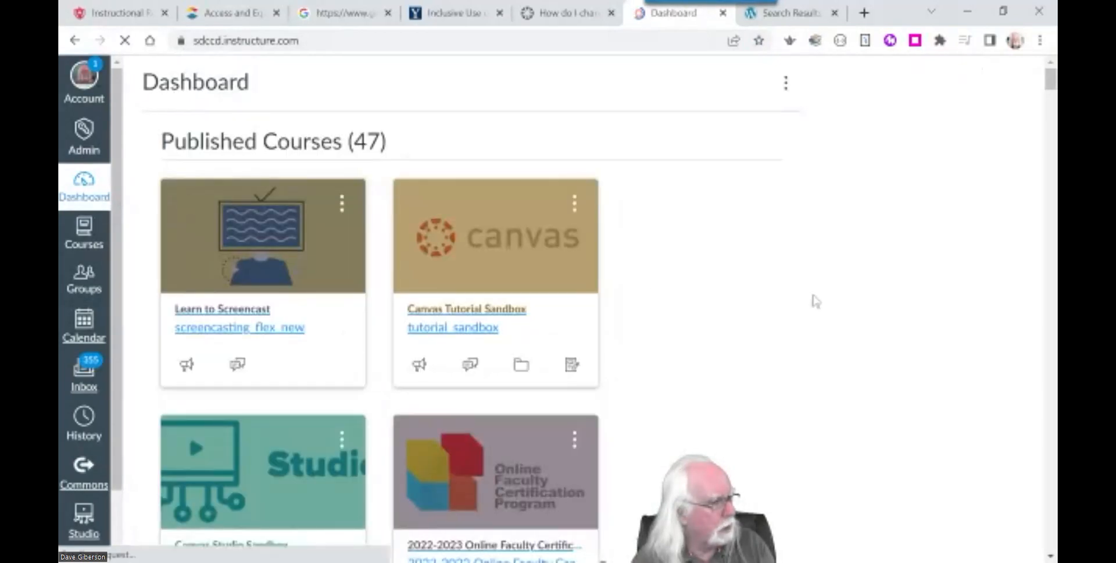
scroll(1027, 371, "down", 9)
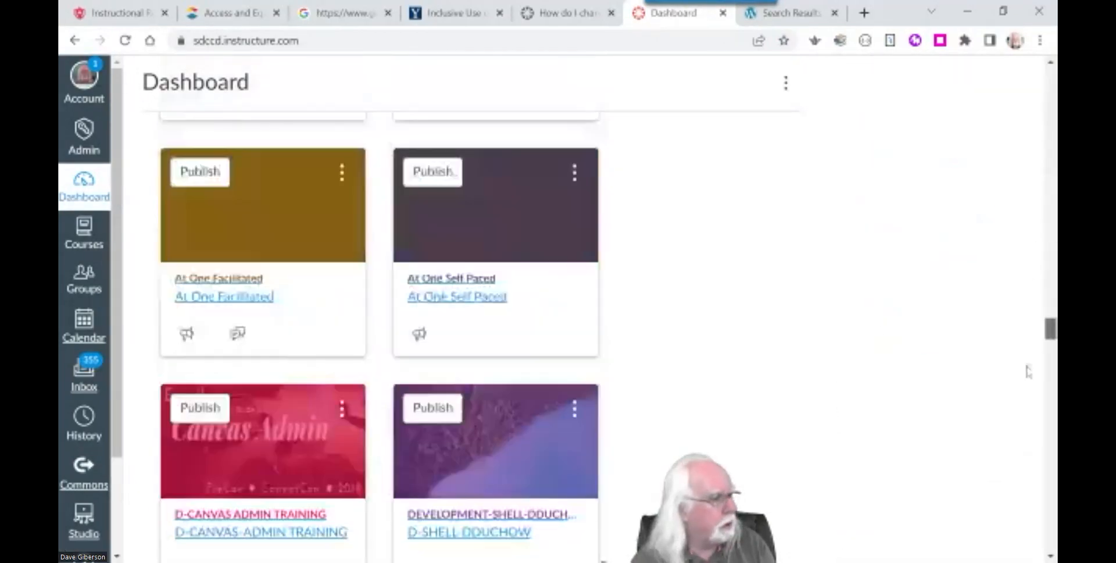
scroll(1027, 371, "down", 15)
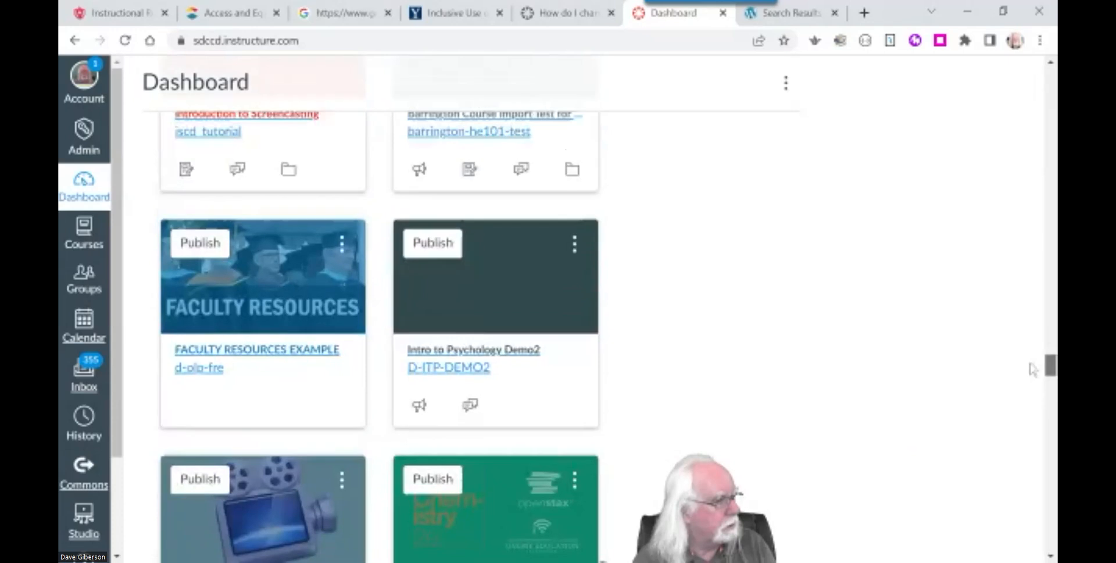
scroll(1032, 370, "up", 15)
scroll(1037, 334, "up", 9)
scroll(1037, 334, "down", 4)
left_click(561, 308)
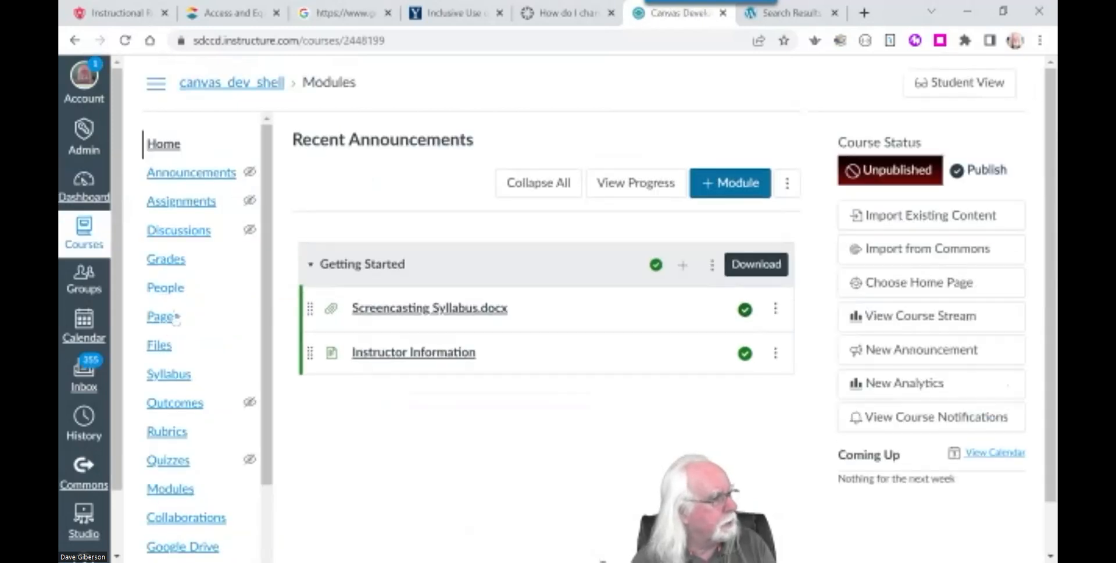
Step: Reopen the Instructor Information page for editing and place the cursor on the empty line below the biography
left_click(163, 322)
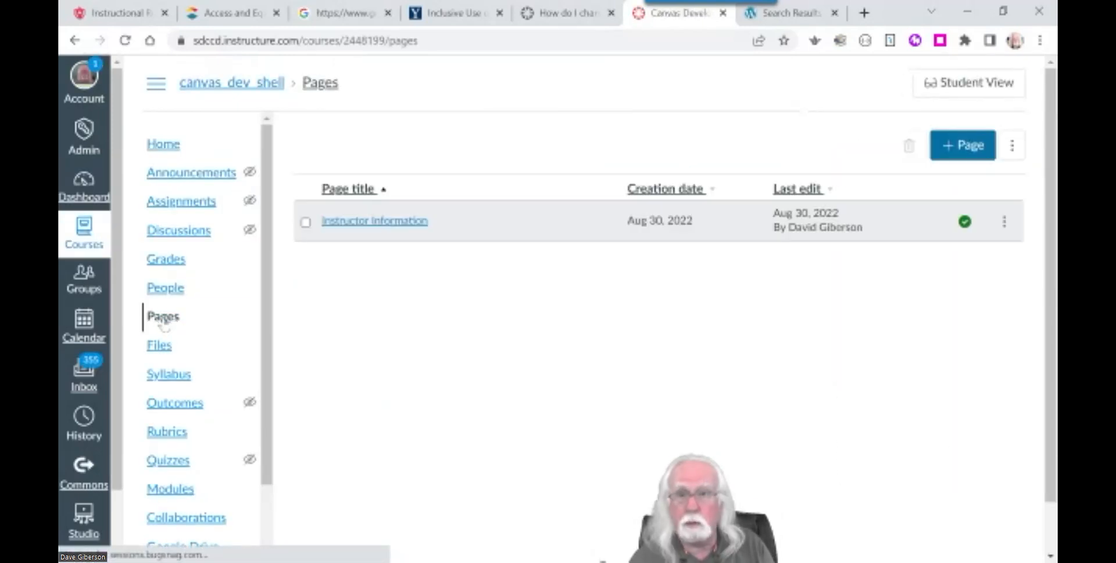
left_click(402, 224)
left_click(965, 145)
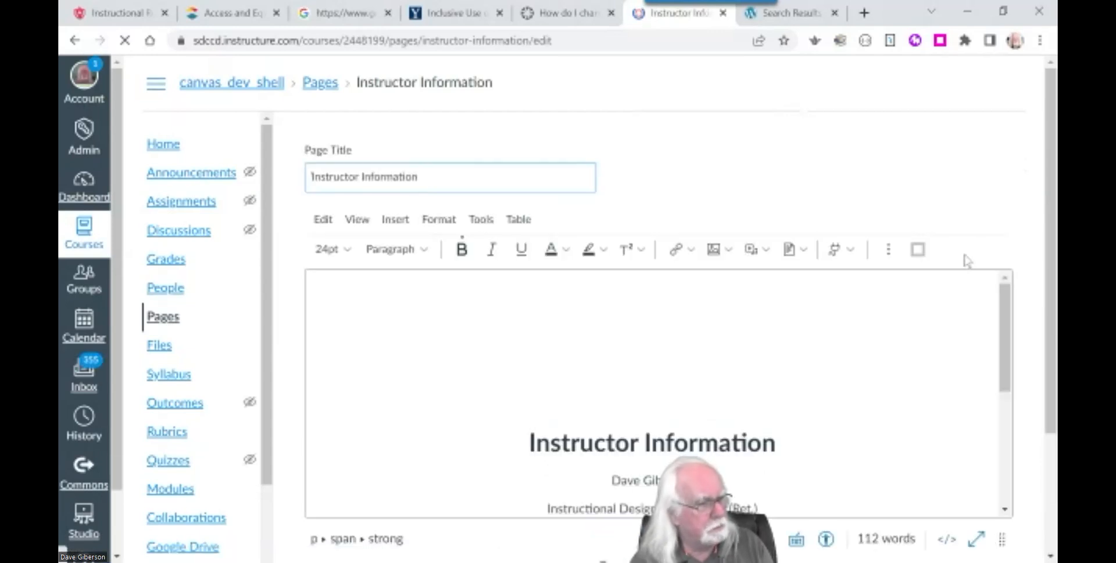
scroll(1050, 379, "down", 2)
left_click_drag(1050, 379, 1051, 407)
left_click_drag(1007, 215, 1007, 328)
left_click(653, 299)
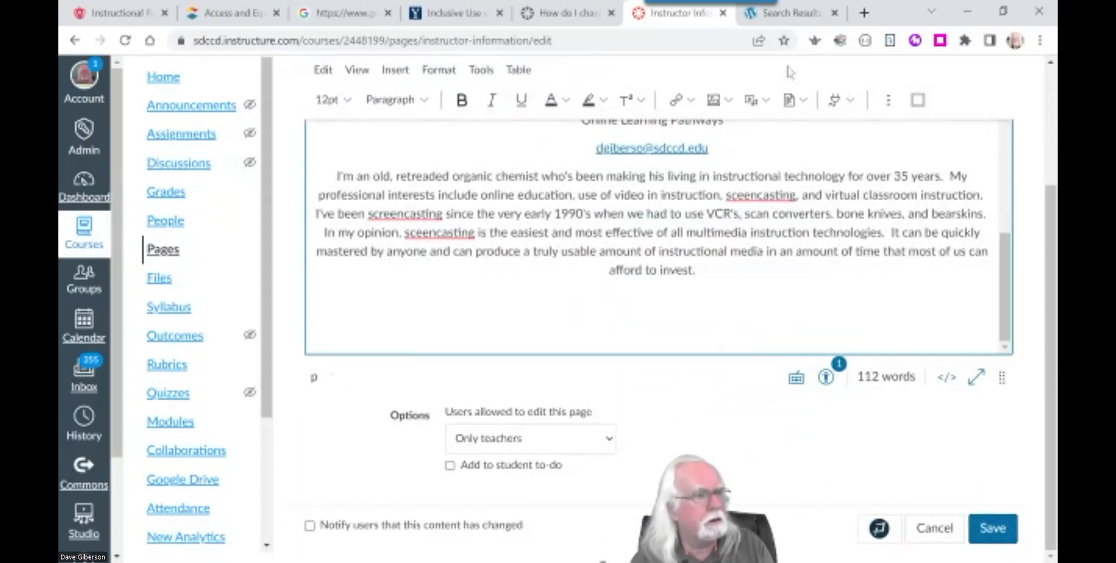
Step: Embed the 0:27 webcam video from the Canvas Studio library below the biography and save the Instructor Information page
left_click(850, 105)
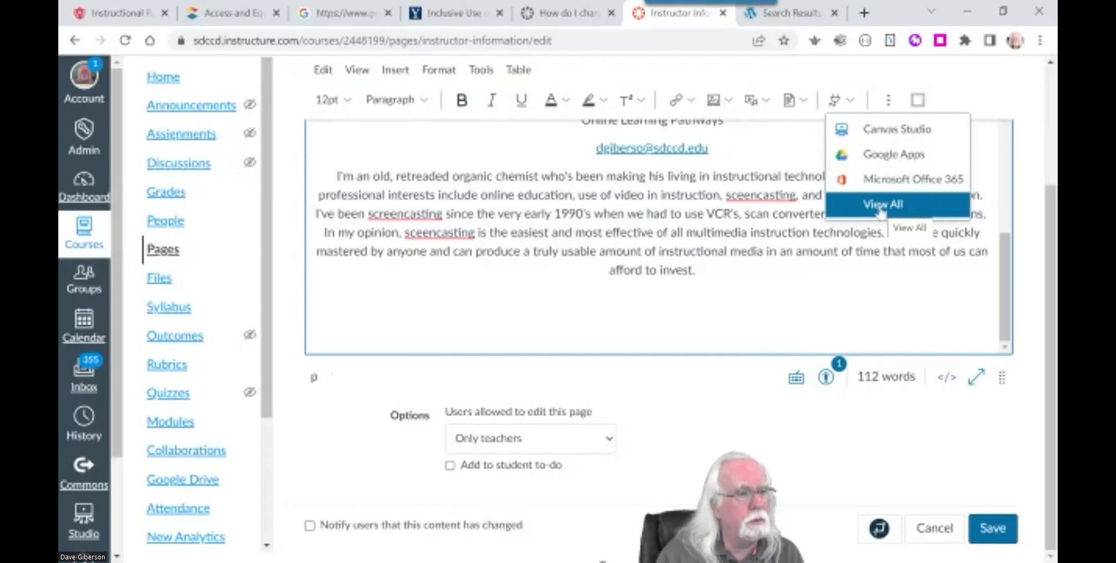
left_click(889, 135)
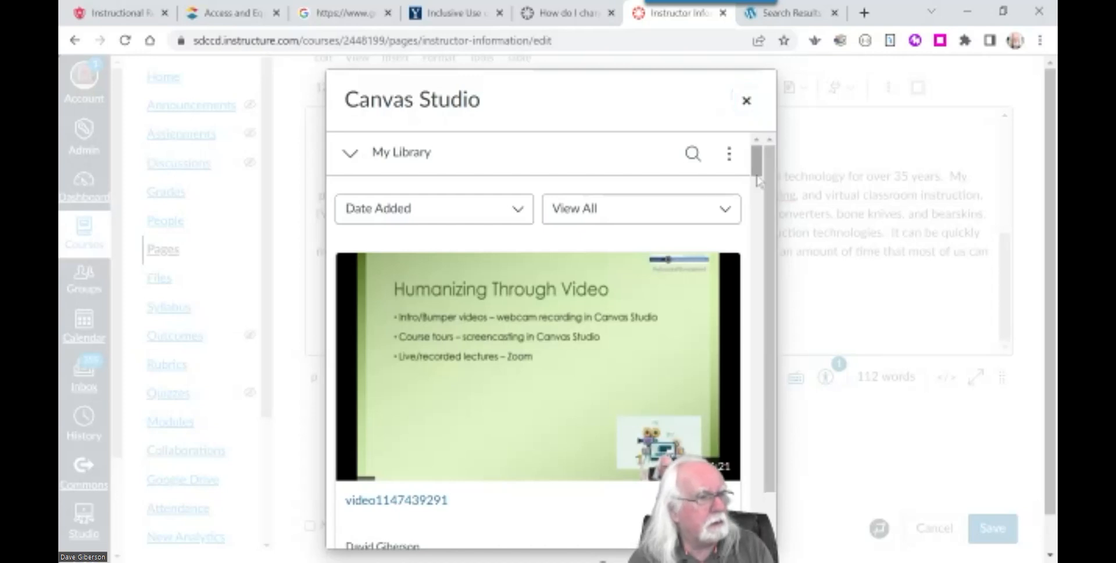
left_click(760, 200)
left_click_drag(760, 200, 759, 222)
left_click(539, 304)
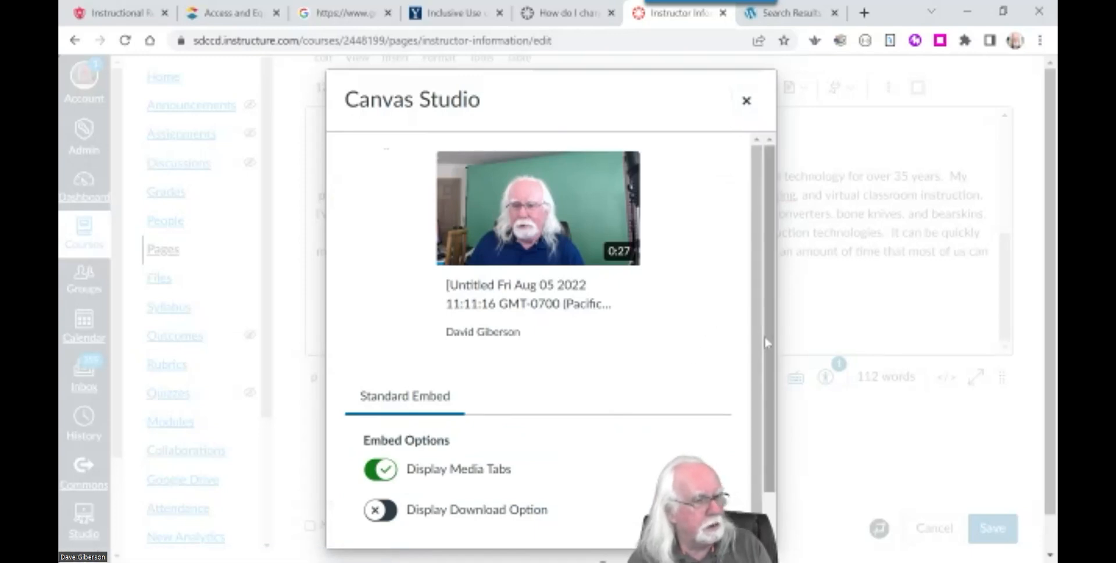
left_click_drag(770, 369, 769, 419)
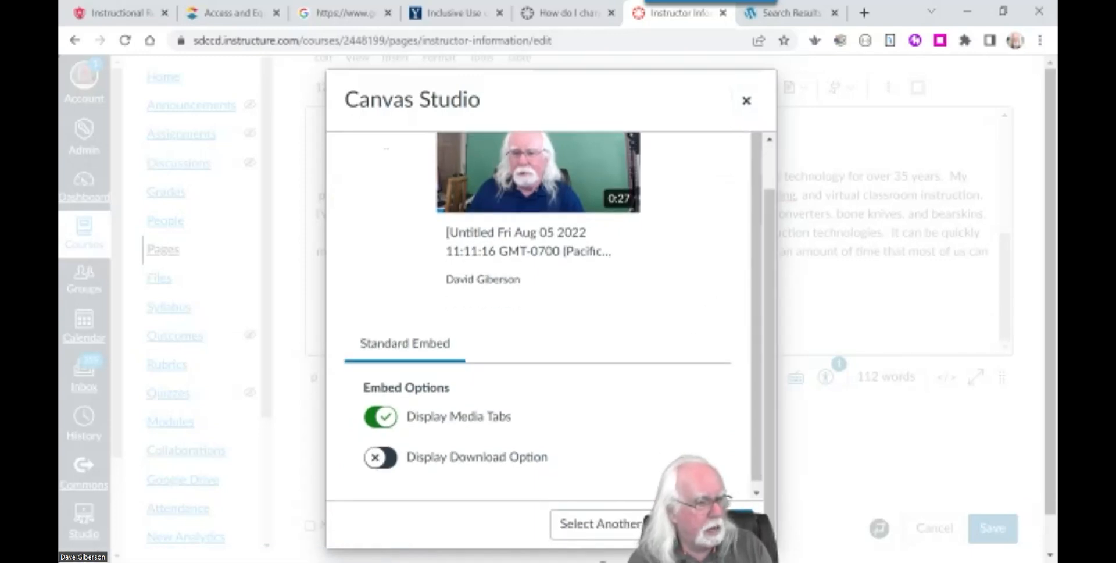
left_click(727, 523)
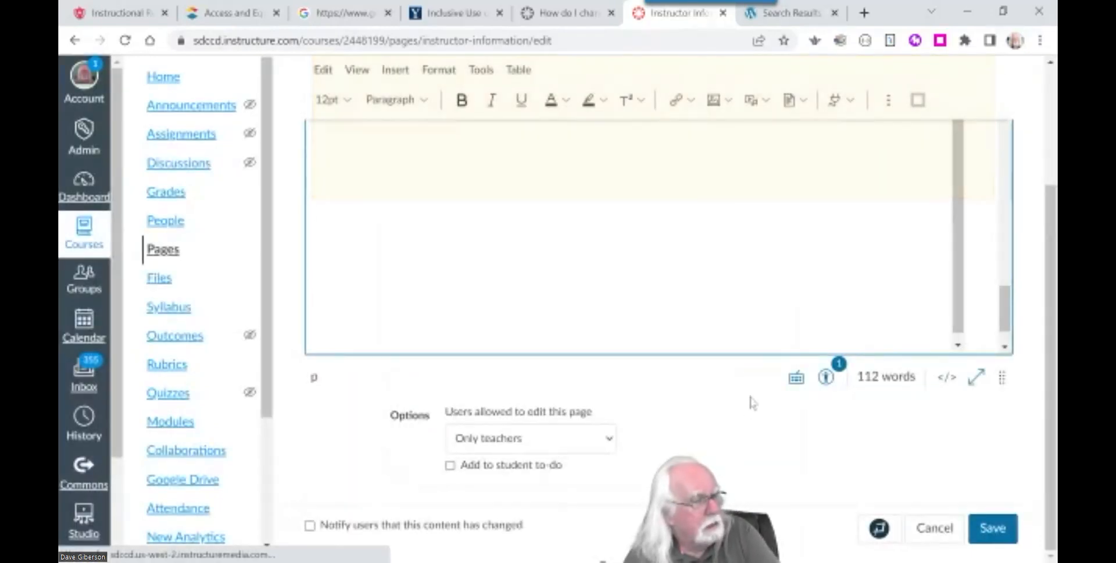
left_click_drag(1007, 322, 1008, 284)
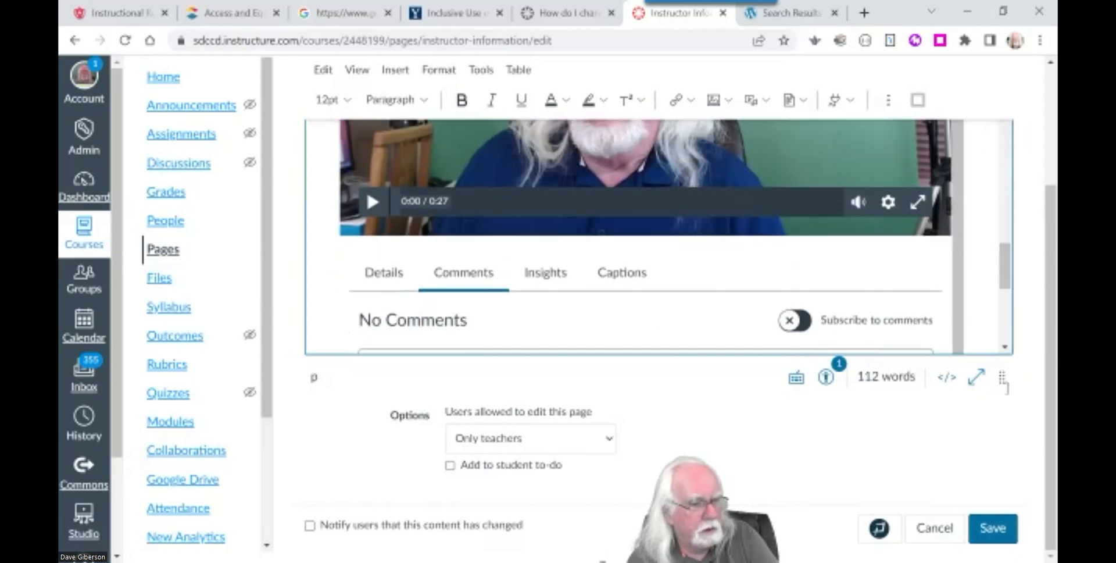
left_click(992, 528)
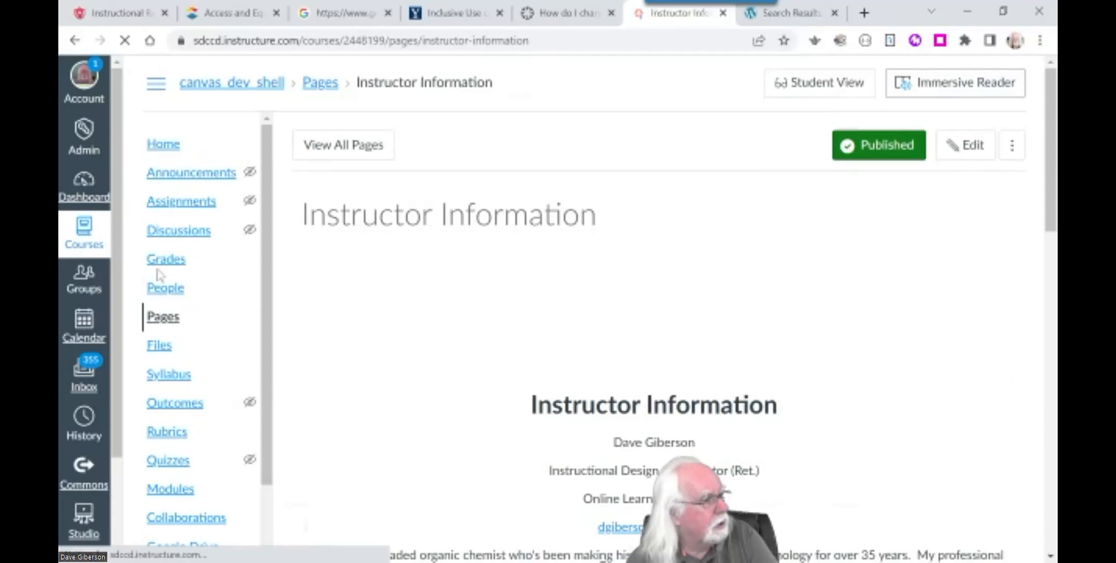
Step: Open the Instructor Information page from the Getting Started module and play the first seconds of its embedded video
left_click(171, 488)
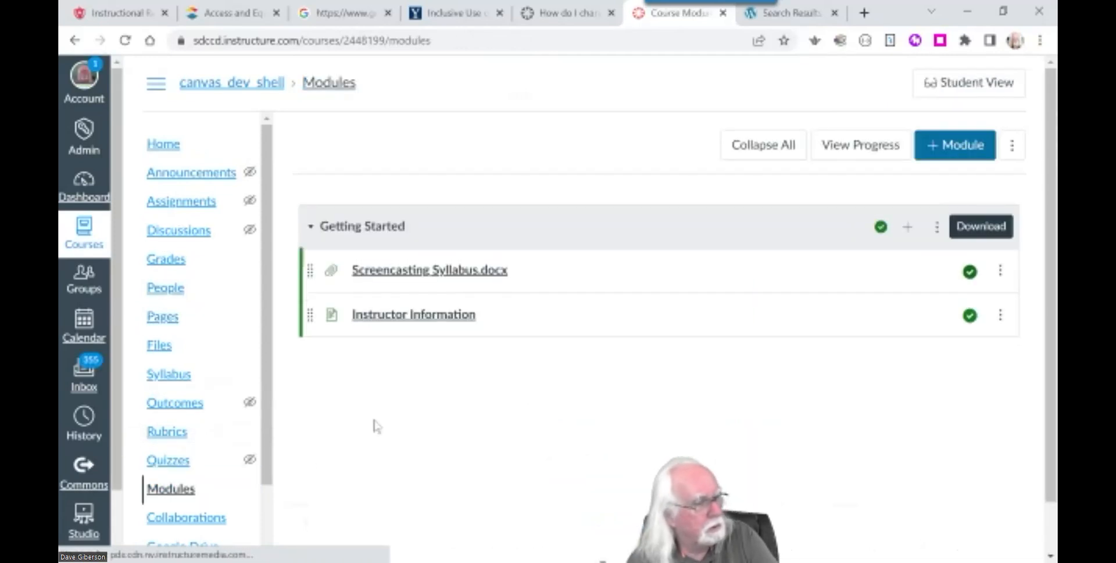
left_click(970, 315)
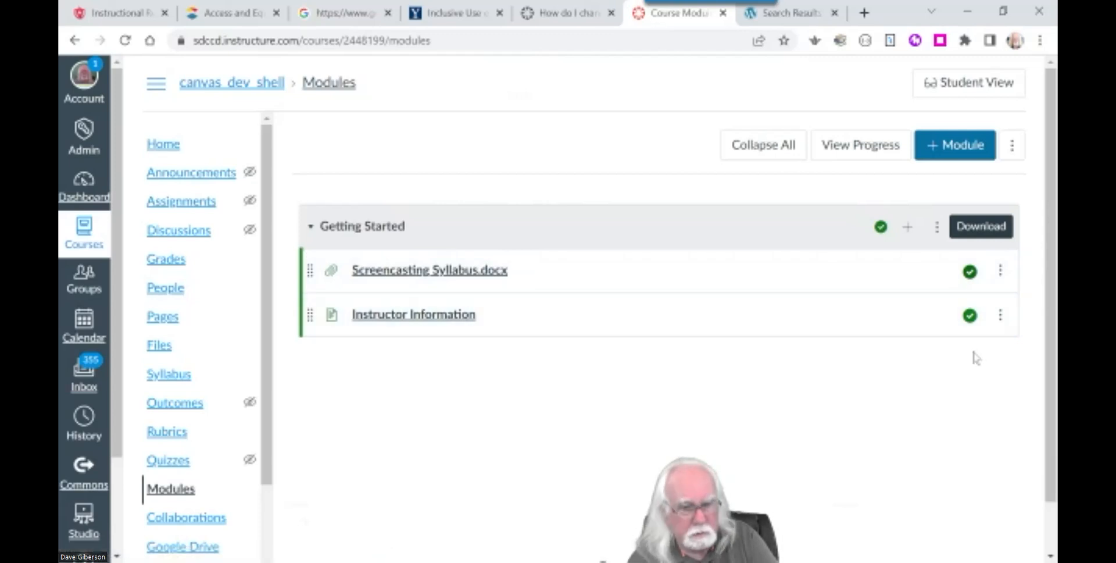
left_click(424, 315)
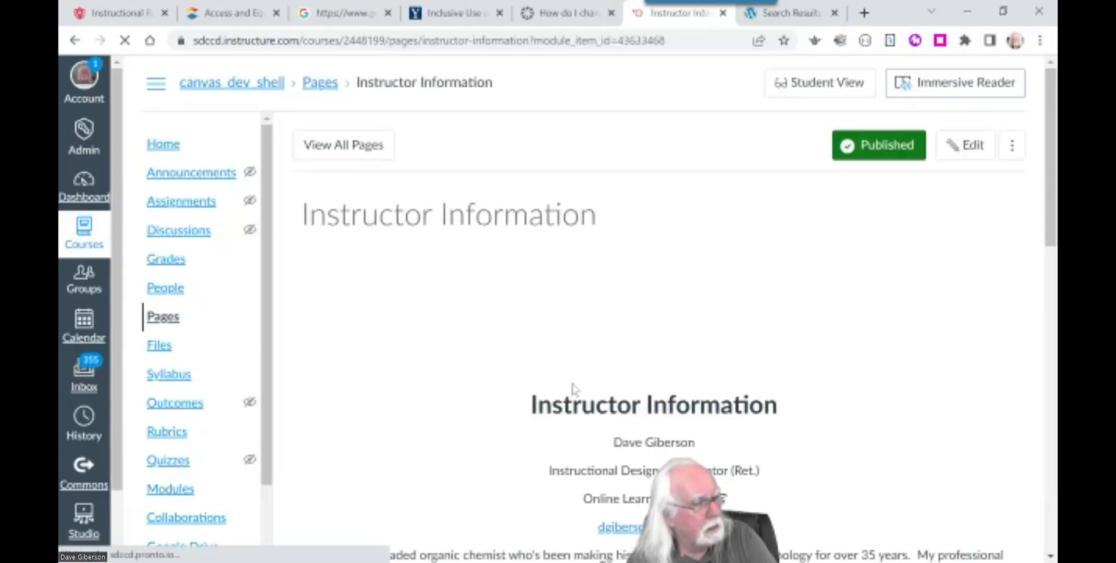
left_click_drag(1053, 231, 1053, 380)
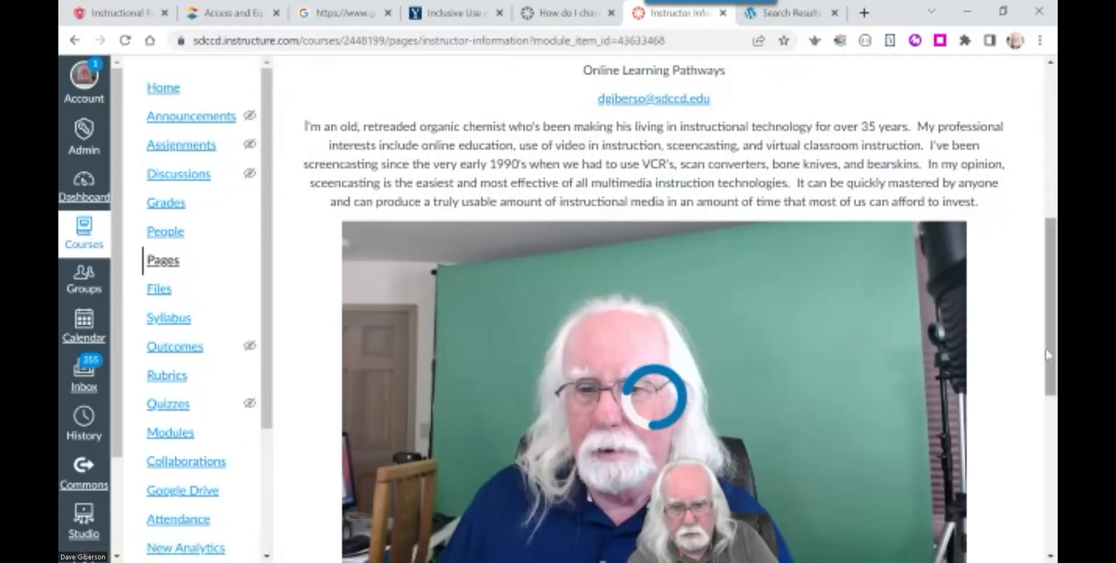
left_click_drag(1050, 356, 1052, 434)
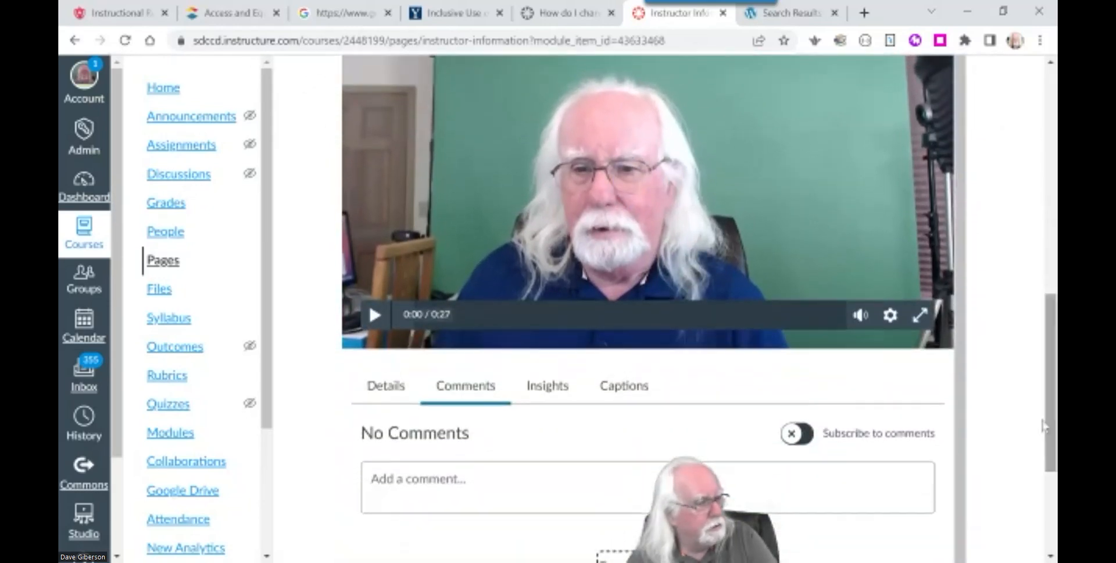
left_click(374, 317)
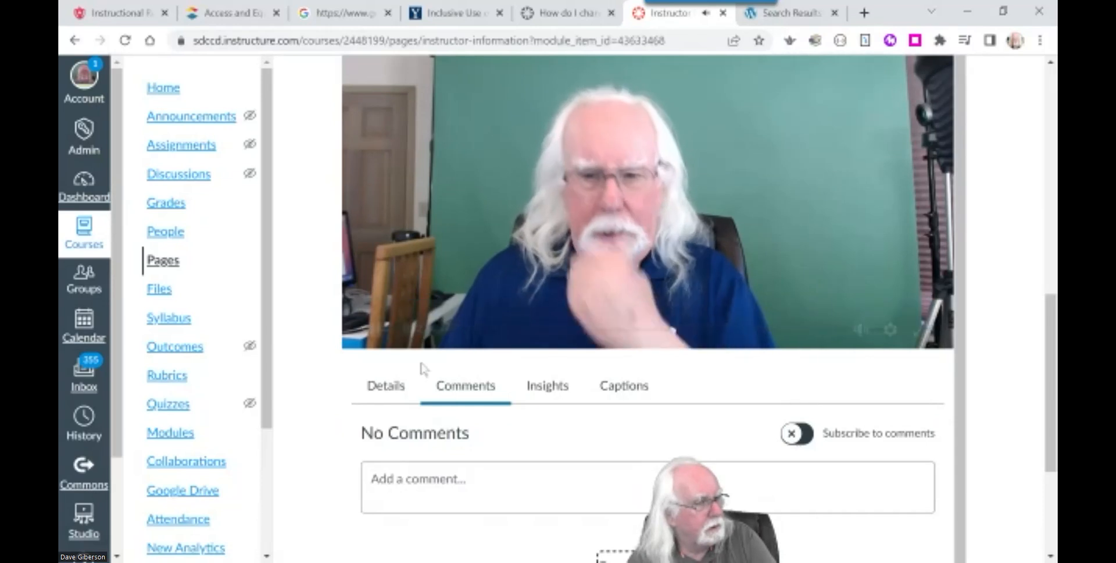
left_click(373, 318)
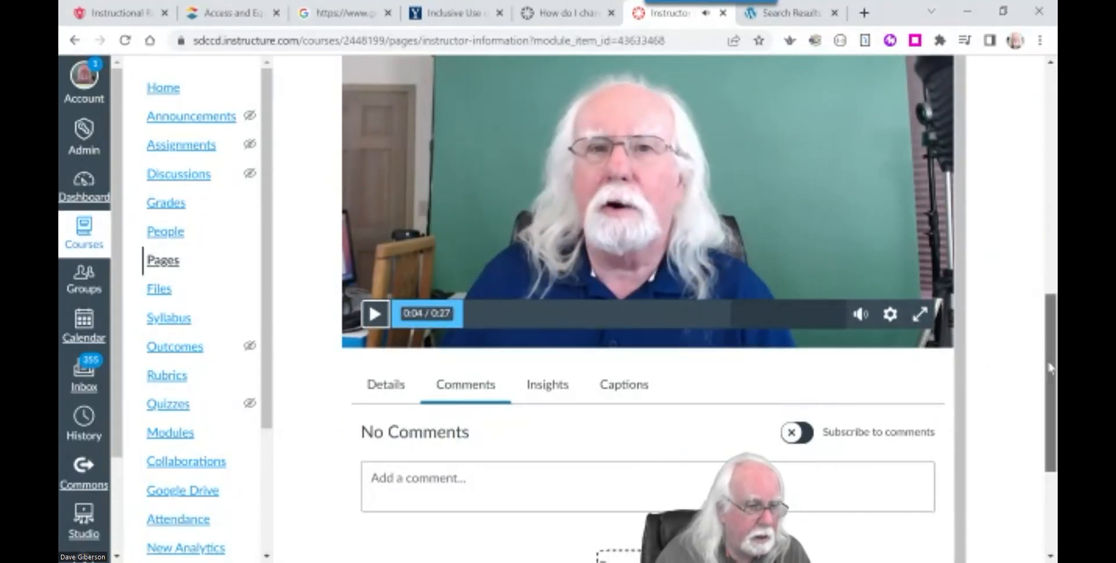
scroll(1049, 362, "down", 3)
scroll(1049, 362, "up", 15)
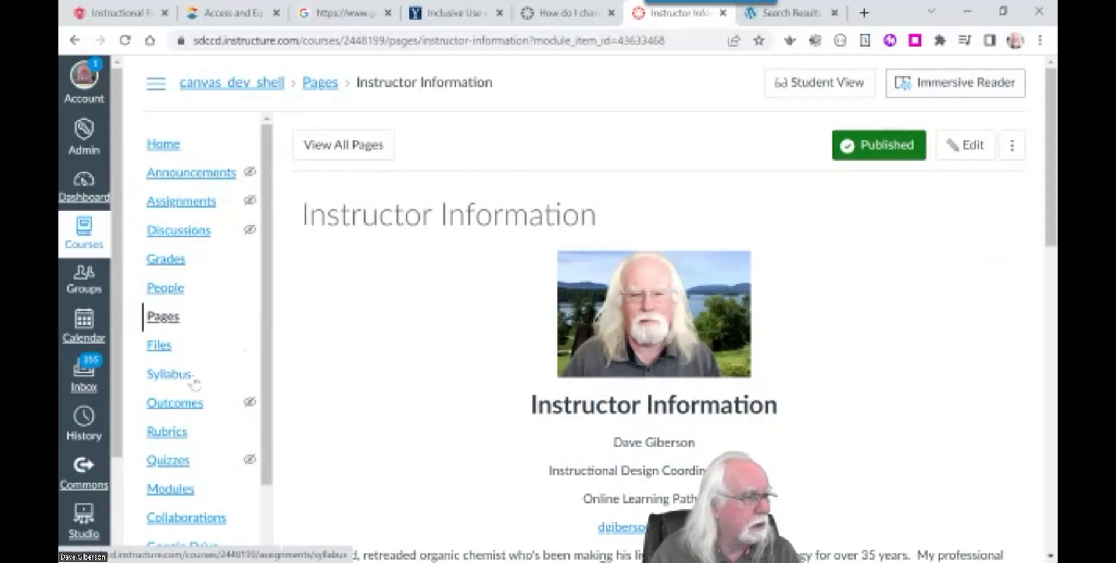
Step: Upload intro_screencasting.pptx into the course files folder and add it as a file item to the Getting Started module
left_click(171, 489)
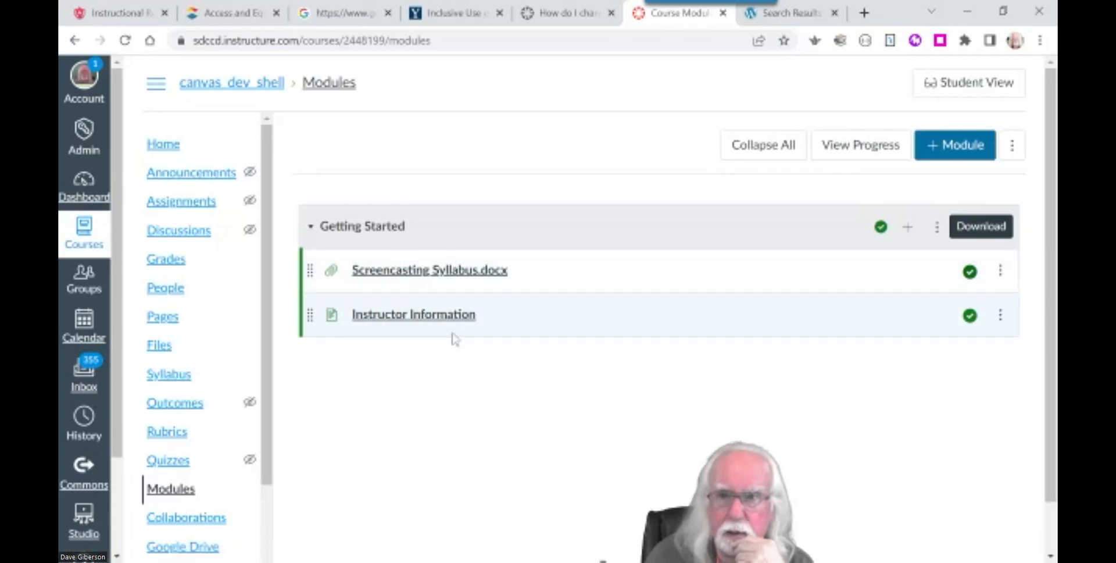
left_click(907, 228)
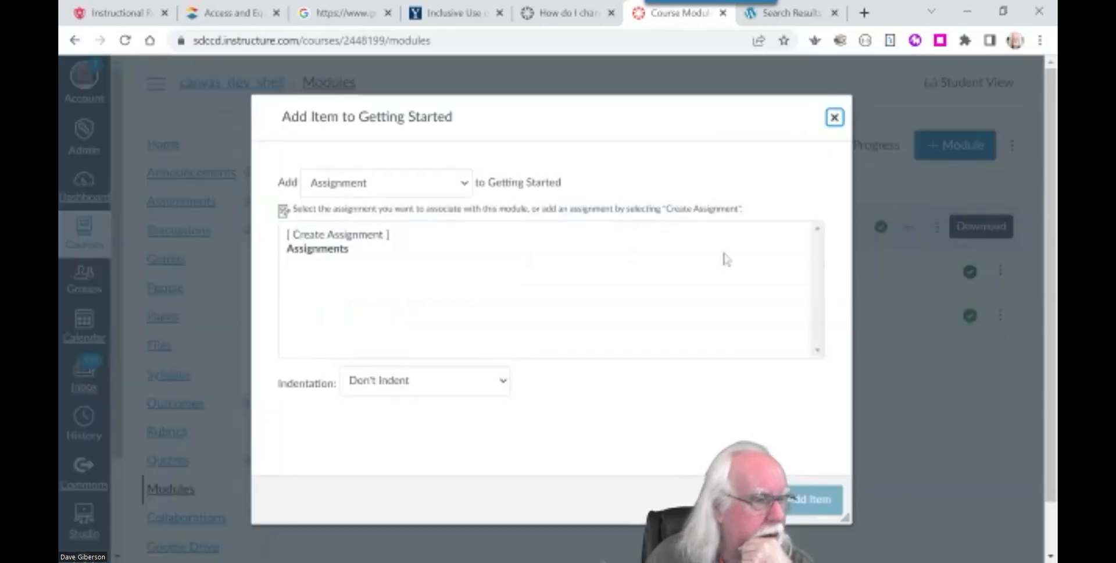
left_click(463, 185)
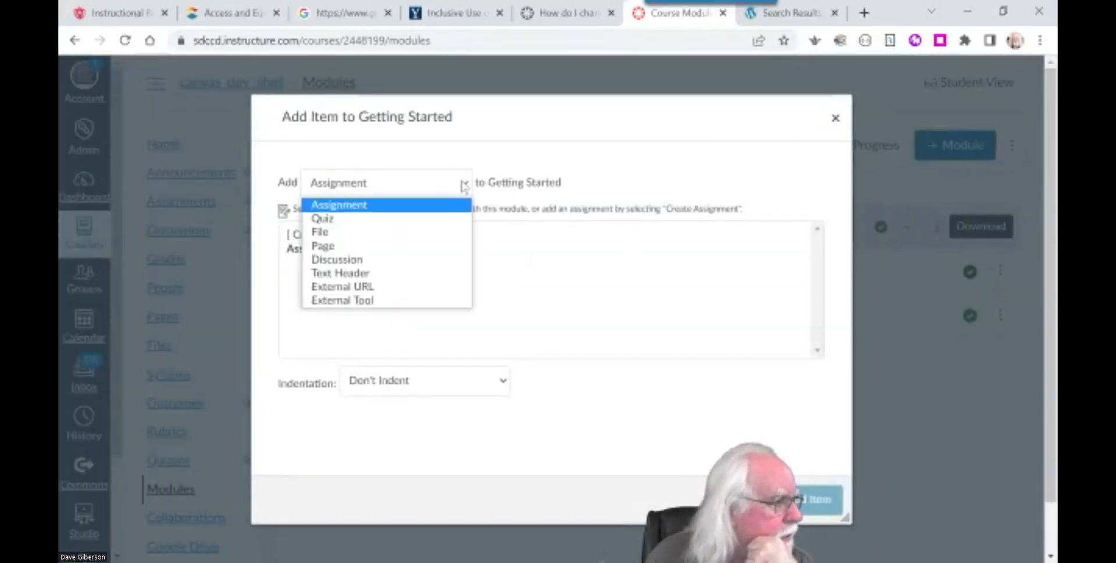
left_click(368, 234)
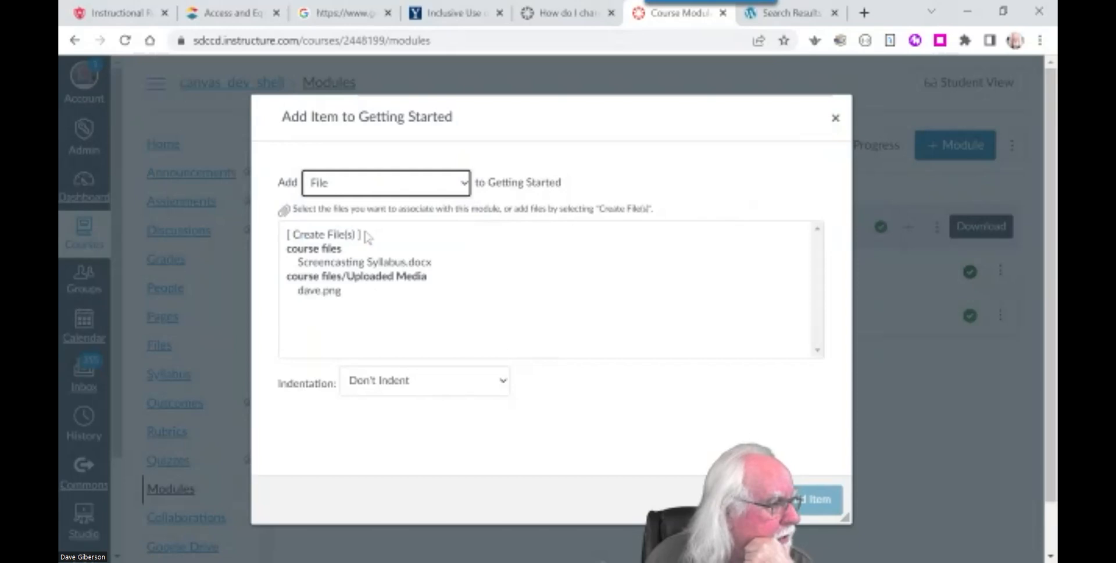
left_click(329, 235)
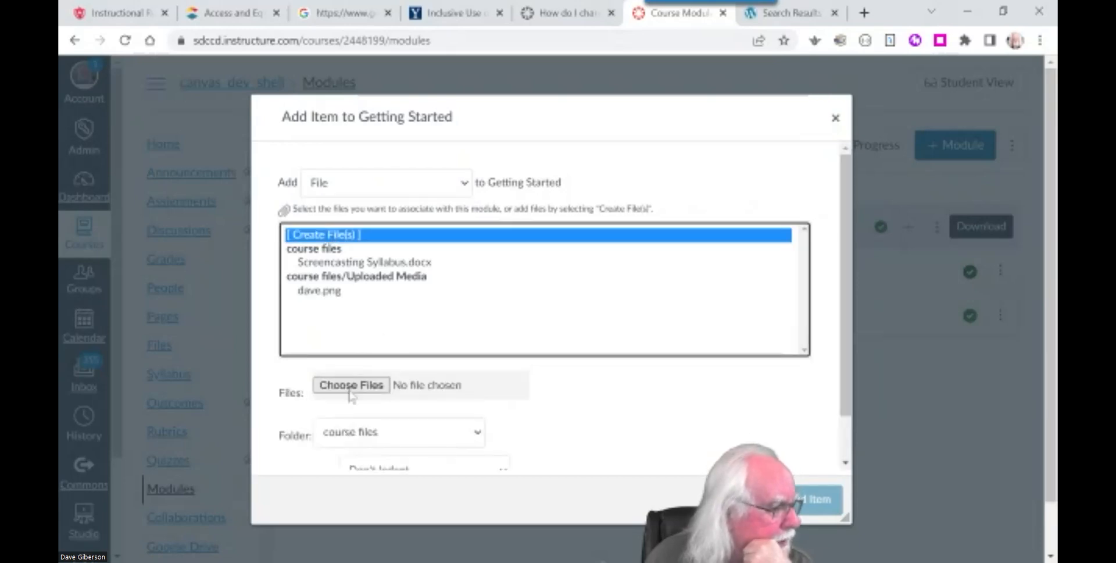
left_click(357, 387)
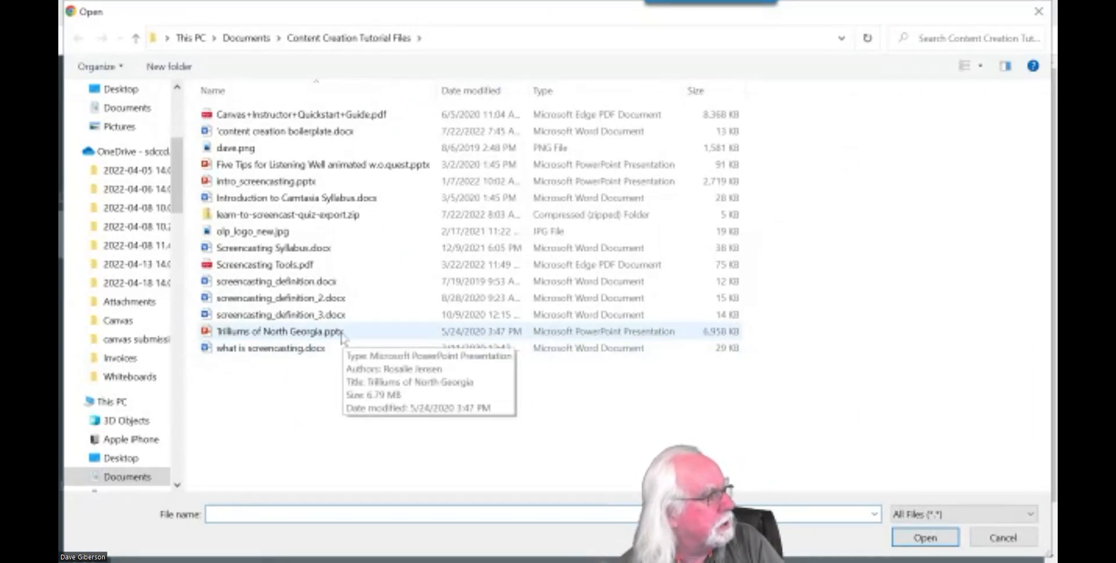
left_click(284, 182)
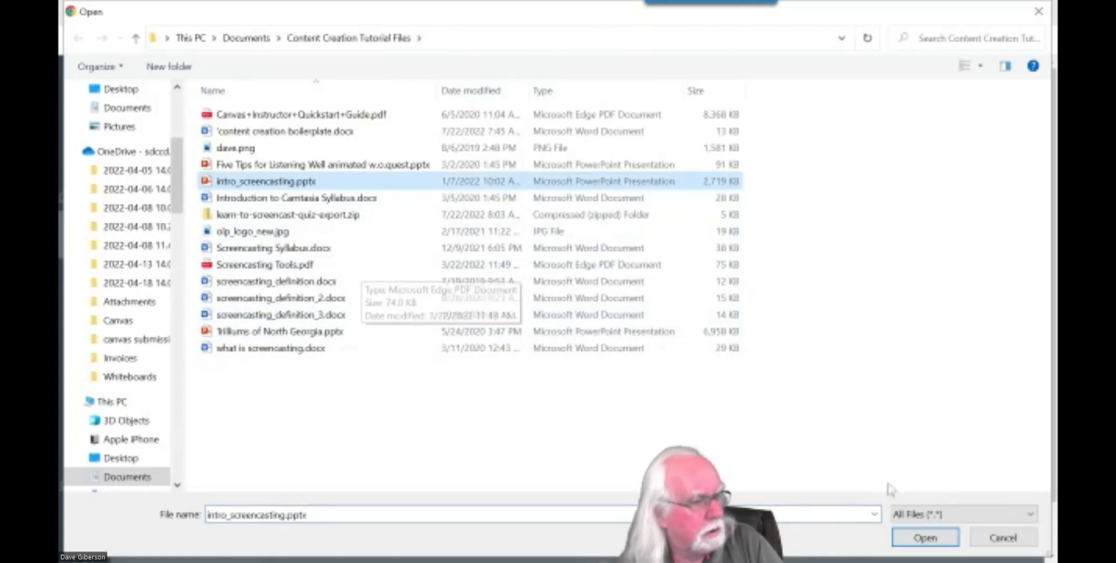
left_click(925, 538)
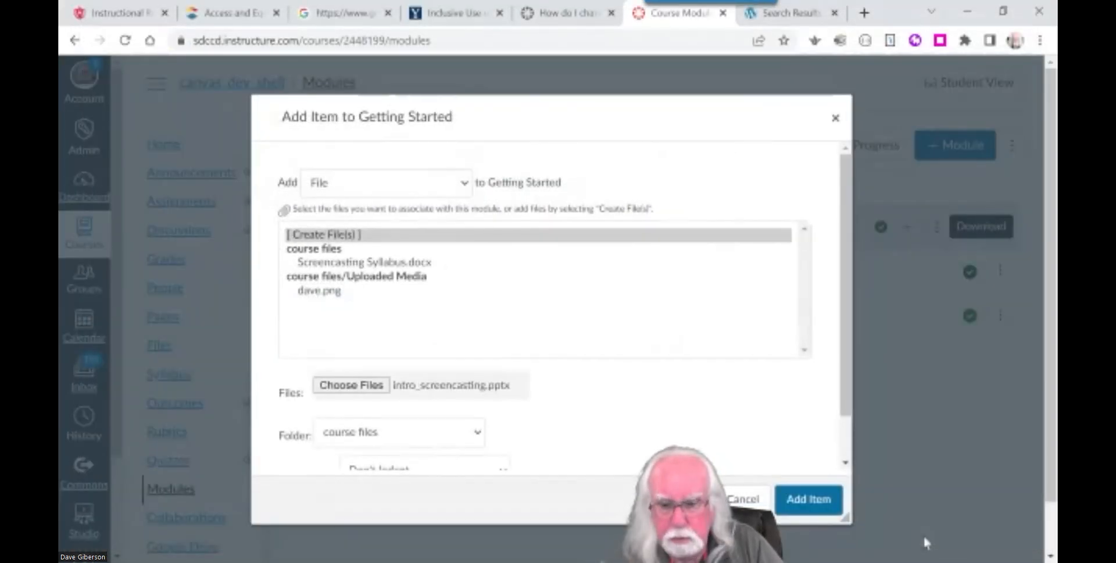
left_click(814, 500)
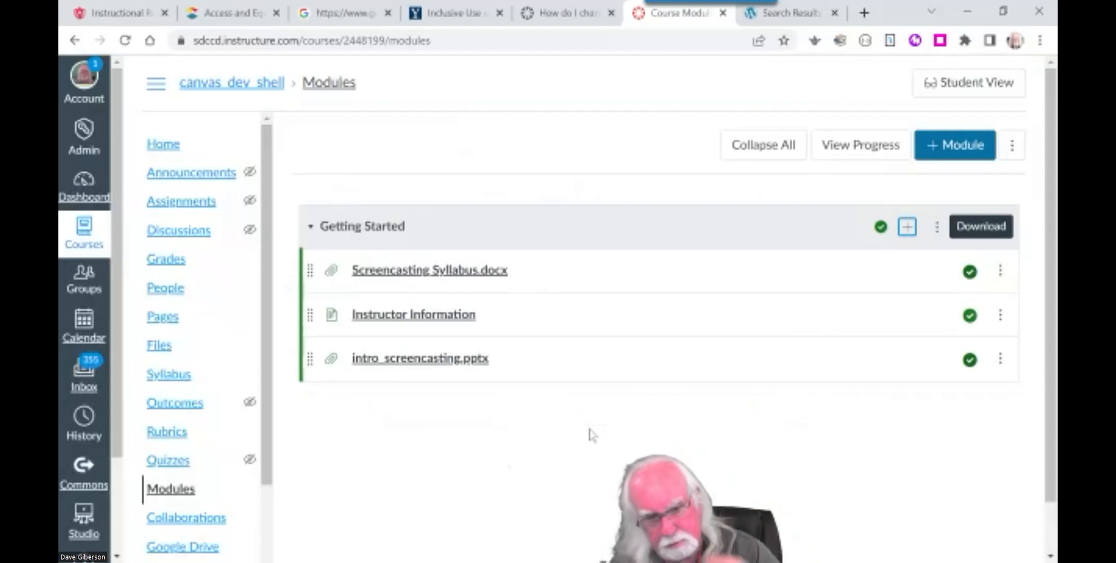
Step: Open intro_screencasting.pptx from the Getting Started module and view its slide preview
left_click(459, 359)
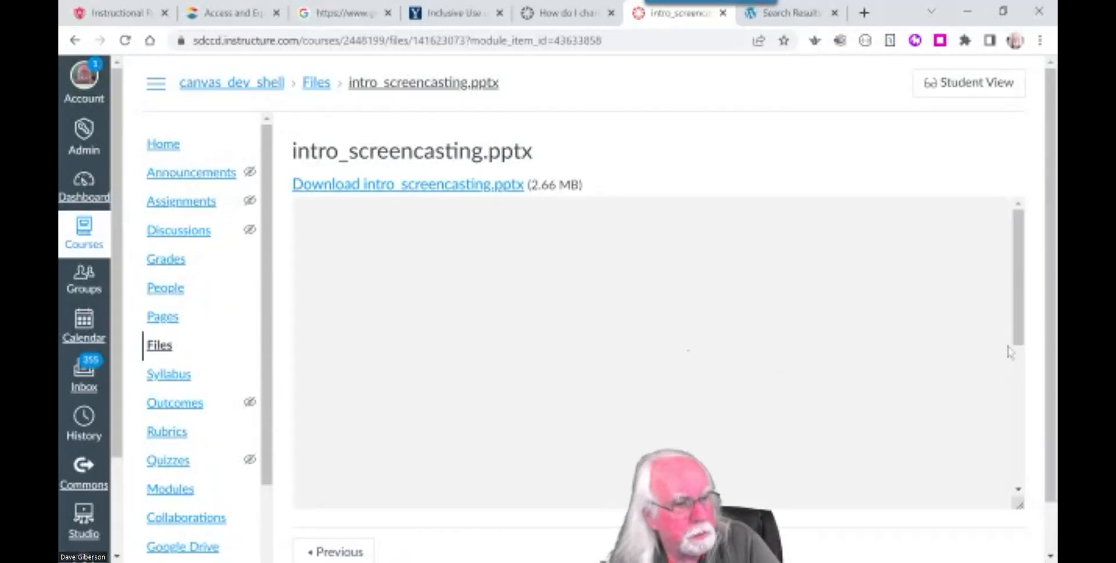
mouse_move(1023, 340)
left_mouse_down()
mouse_move(1024, 462)
mouse_move(1027, 345)
left_mouse_up()
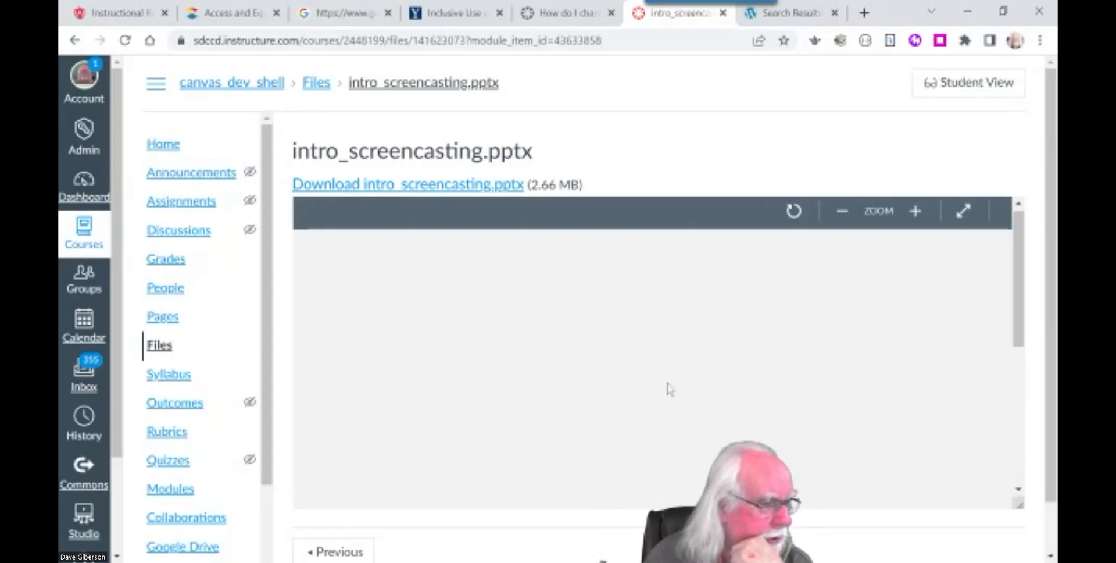
left_click_drag(1005, 306, 1046, 300)
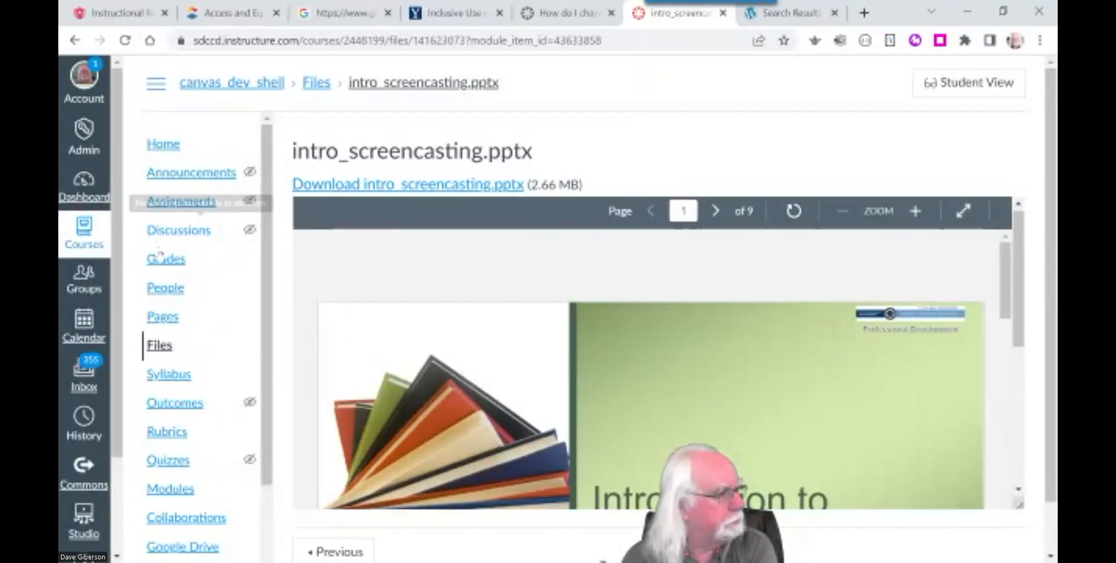
Step: Return to the course modules and add a new module named "What is Screencasting?"
left_click(169, 490)
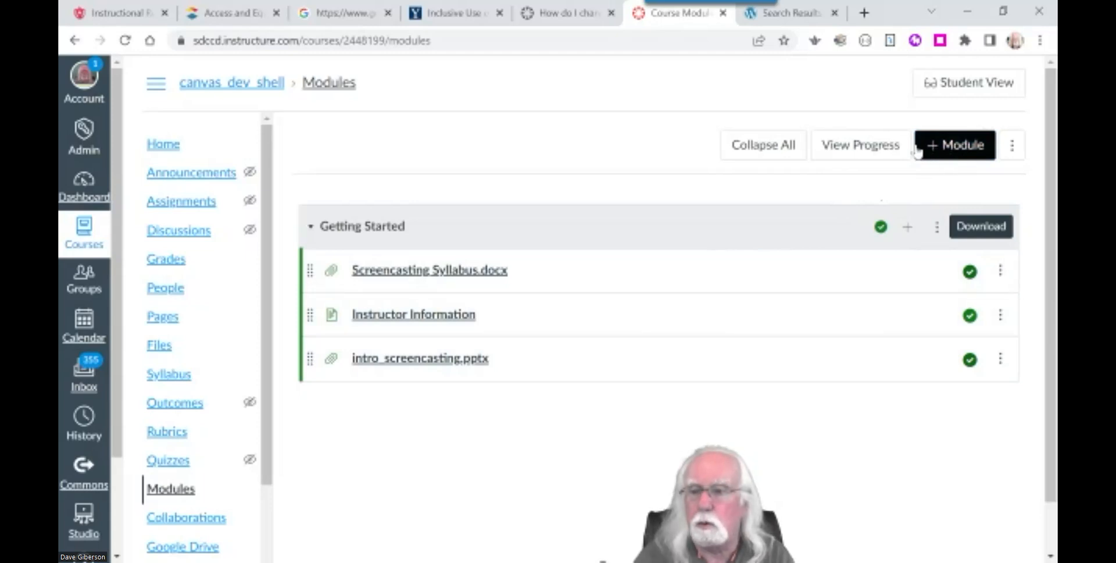
left_click(957, 150)
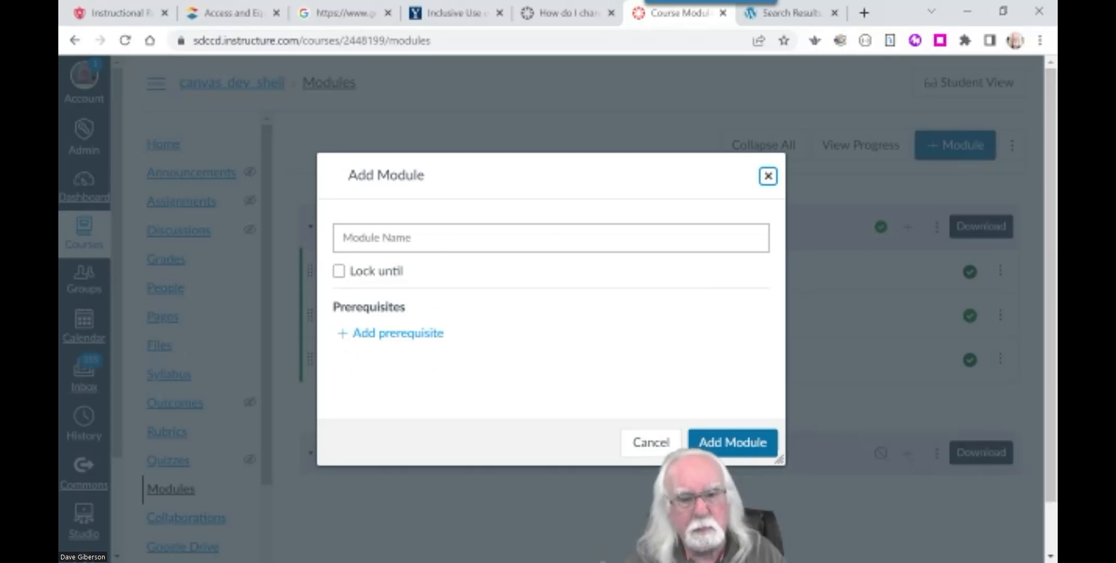
left_click(429, 239)
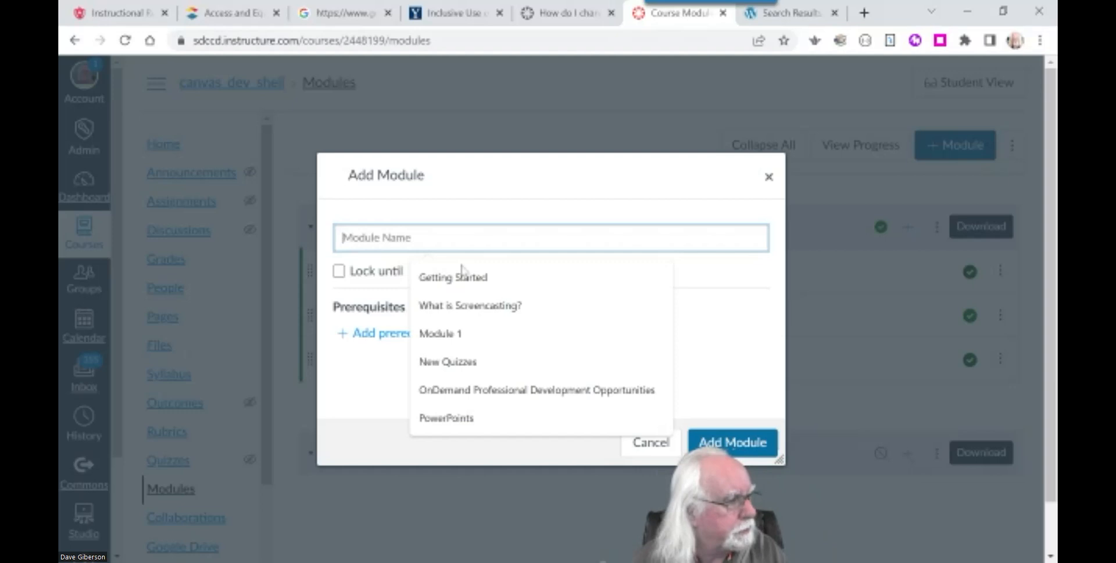
left_click(473, 310)
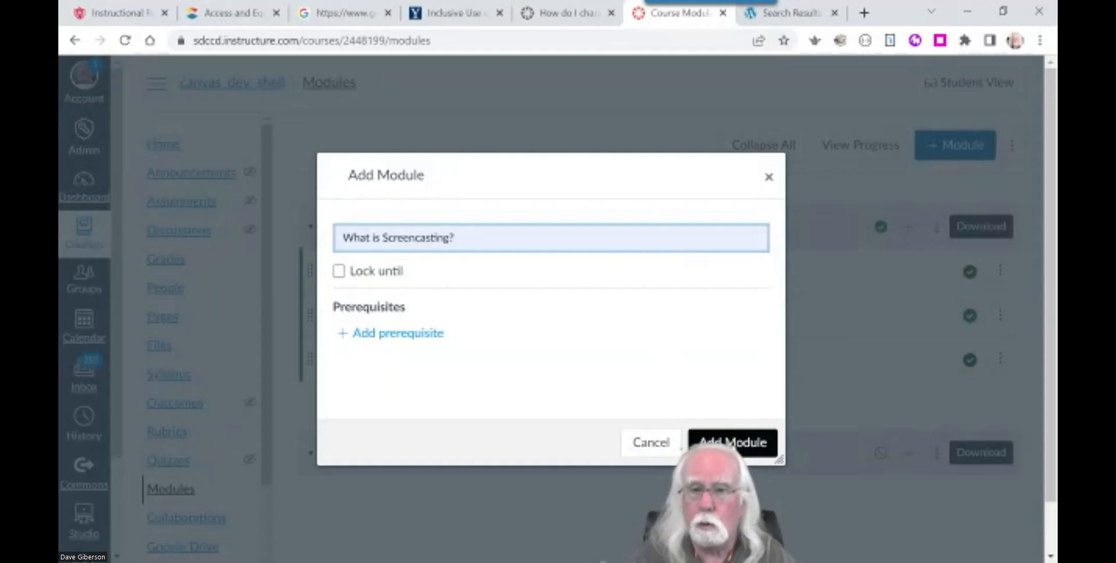
left_click(697, 442)
scroll(741, 435, "down", 3)
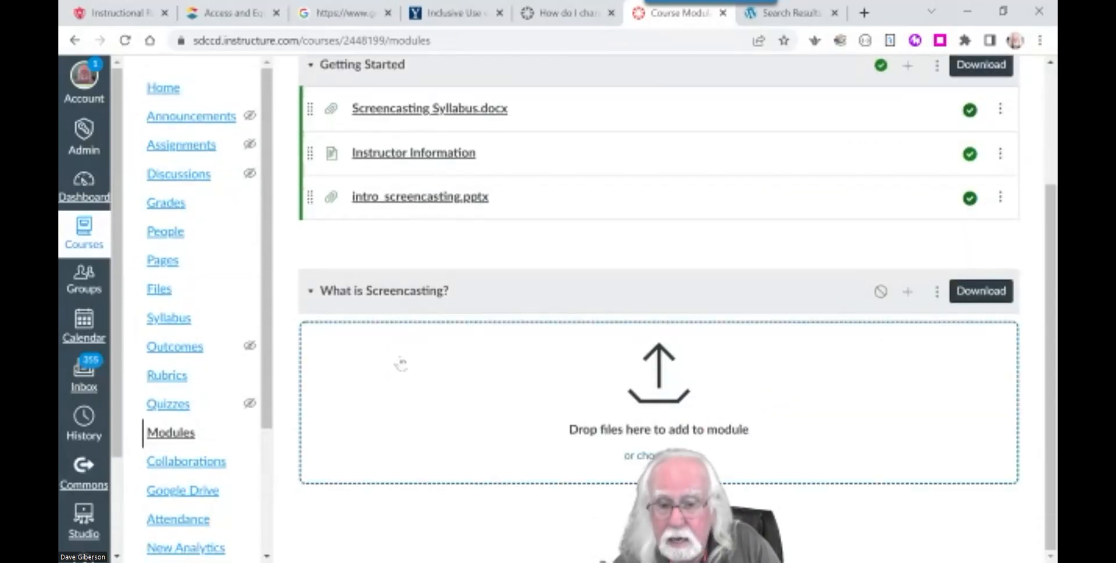
Step: Start a new item in the "What is Screencasting?" module and set its type to External URL
left_click(907, 294)
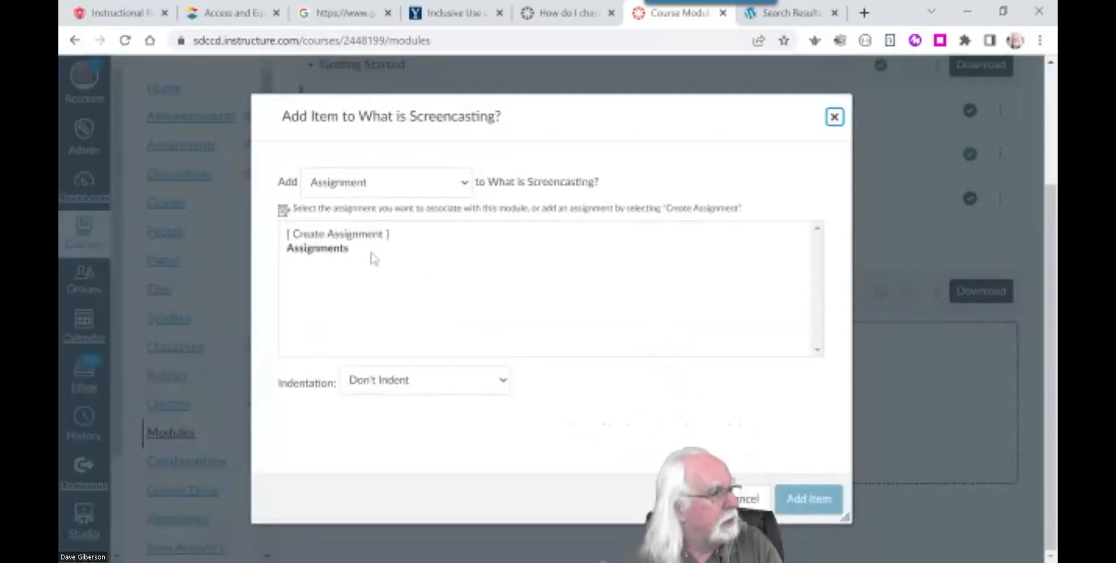
left_click(465, 186)
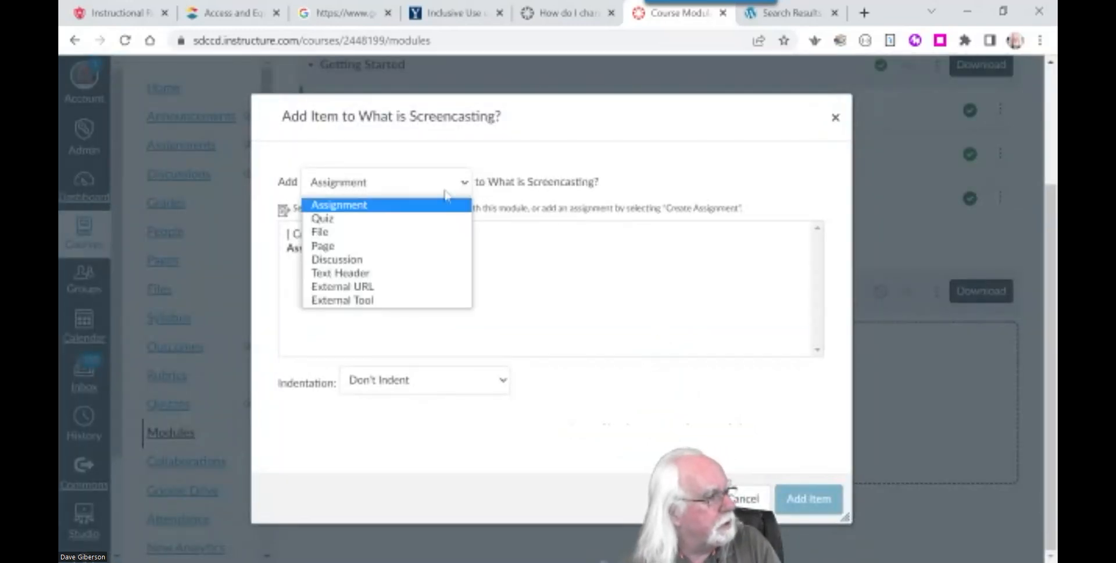
left_click(409, 273)
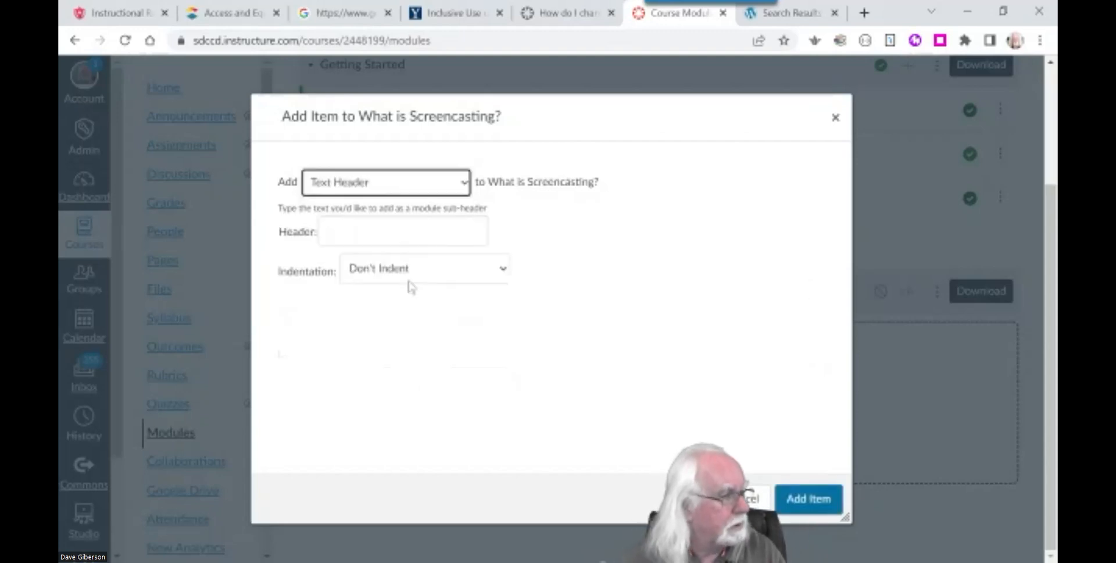
left_click(463, 183)
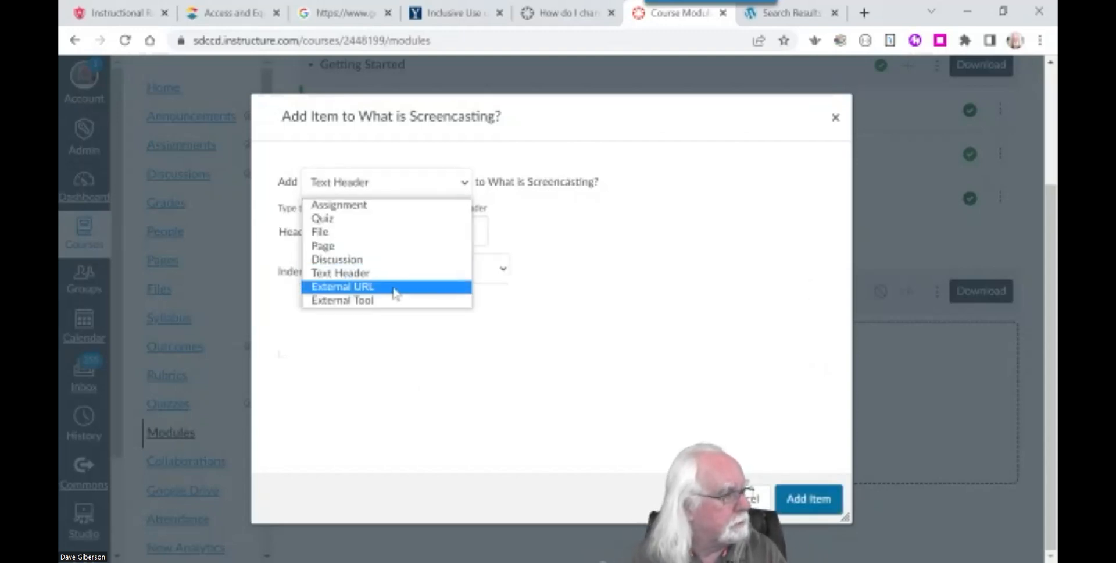
left_click(396, 291)
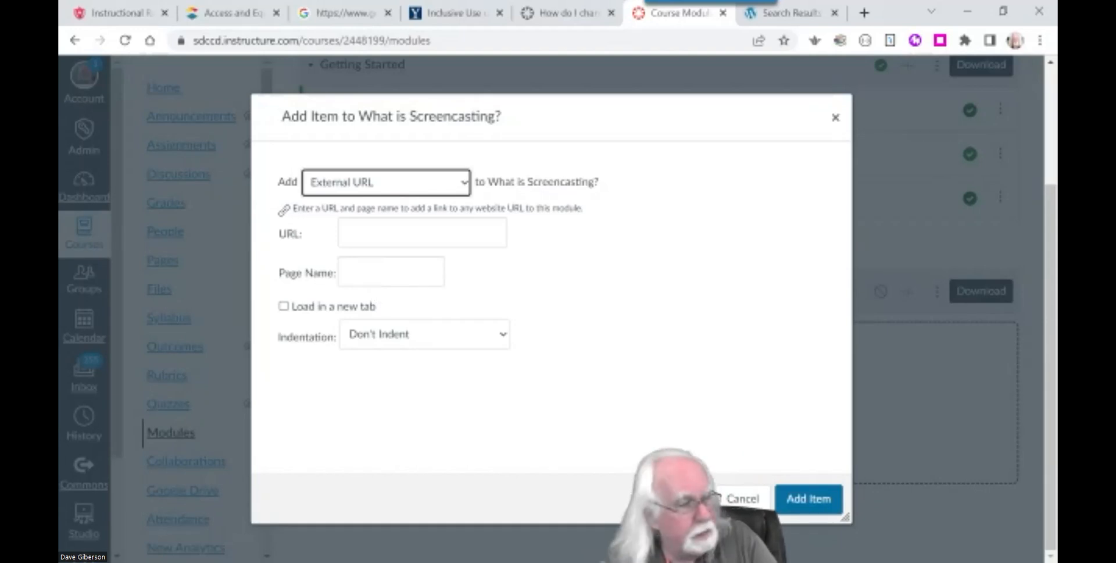
Step: Name the external link item "Guide to Screencasting"
left_click(388, 272)
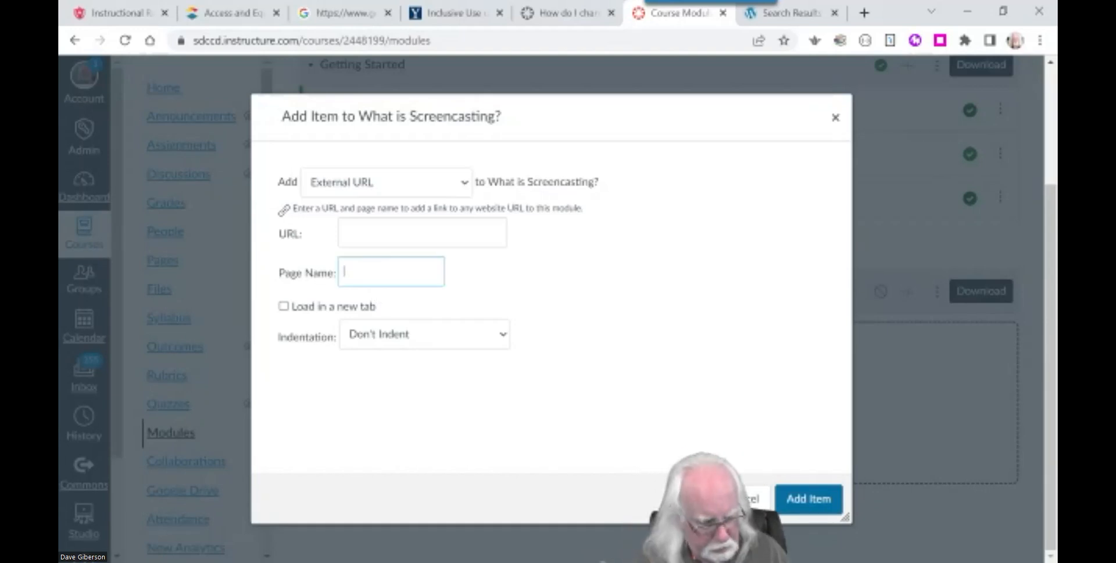
type("Guoid")
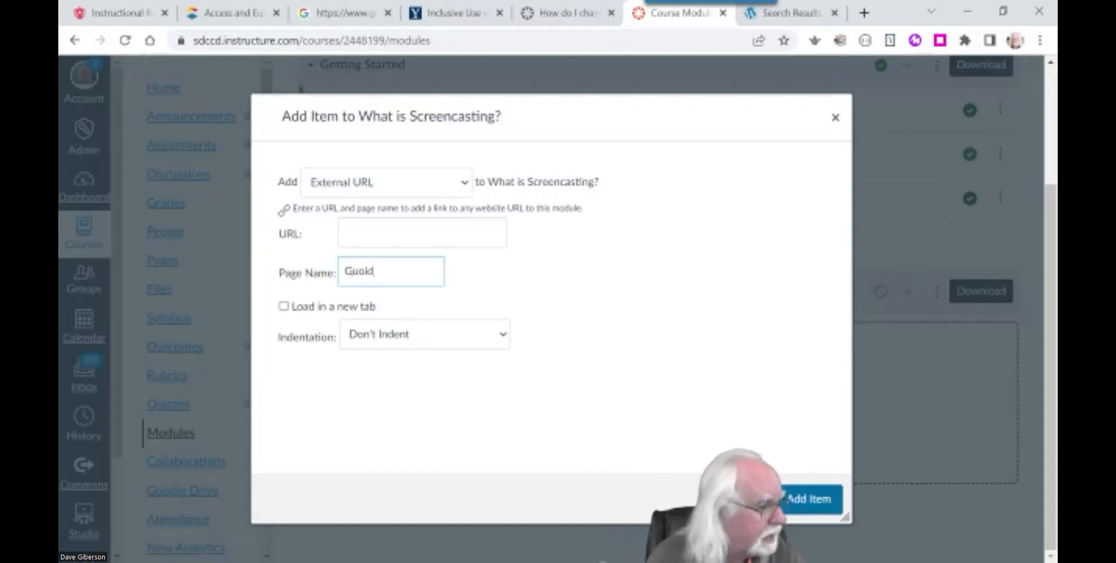
type("e")
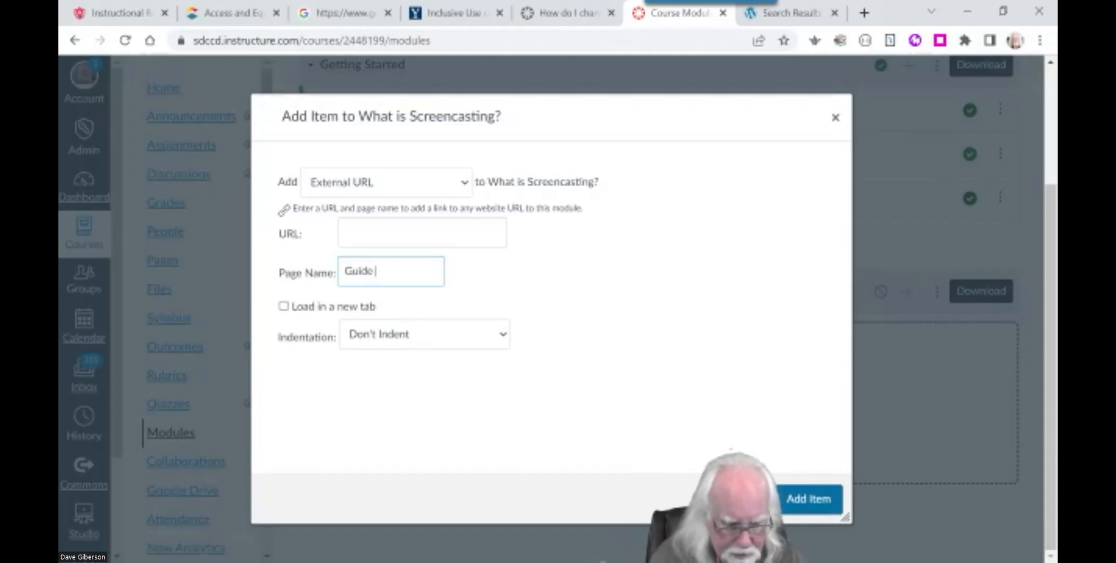
type("ide to SCreencasting")
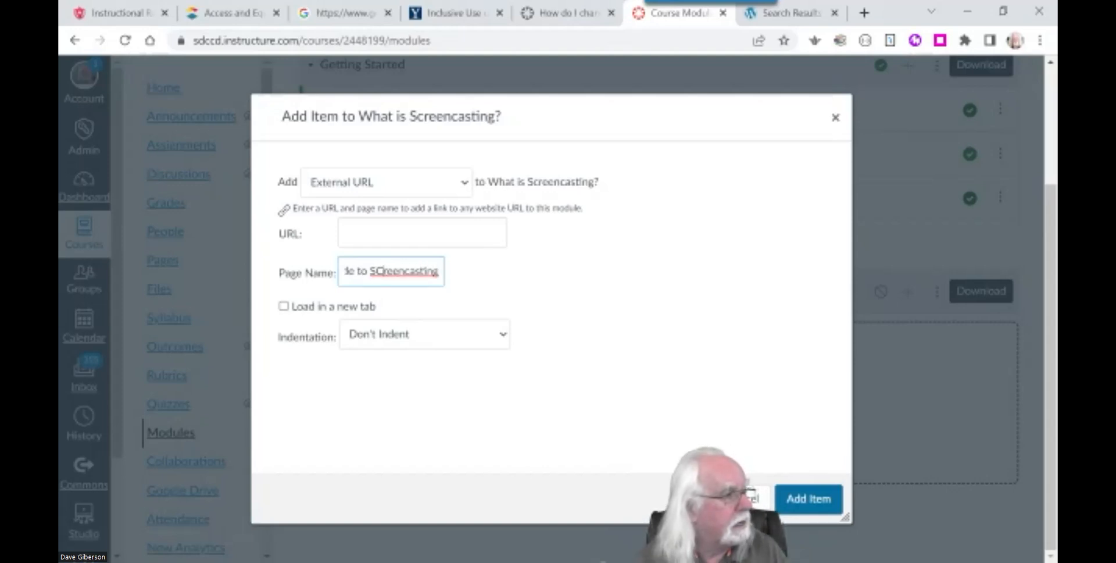
key("BackSpace")
type("c")
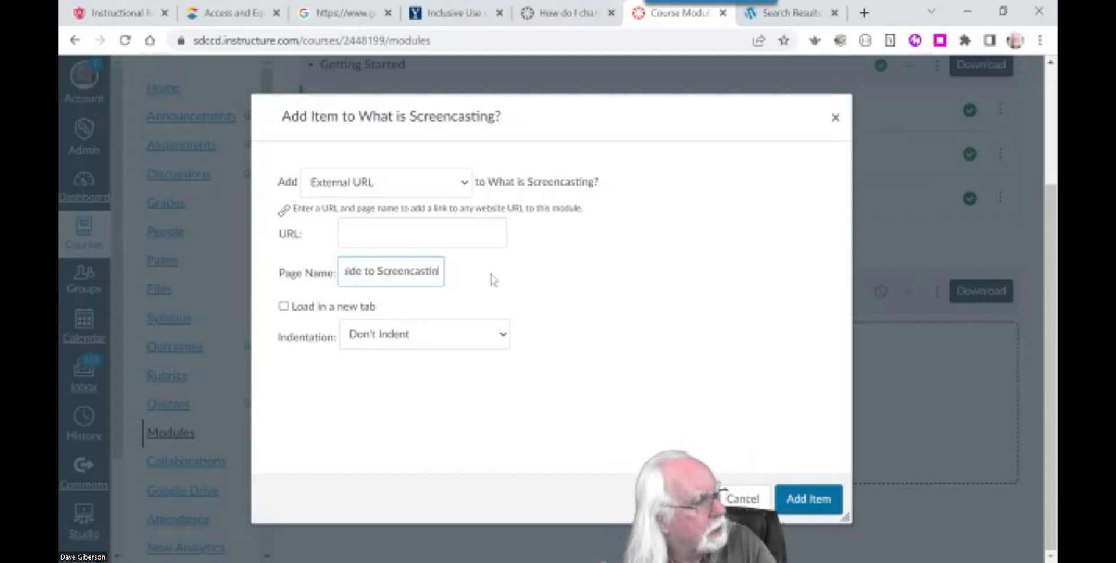
type("g")
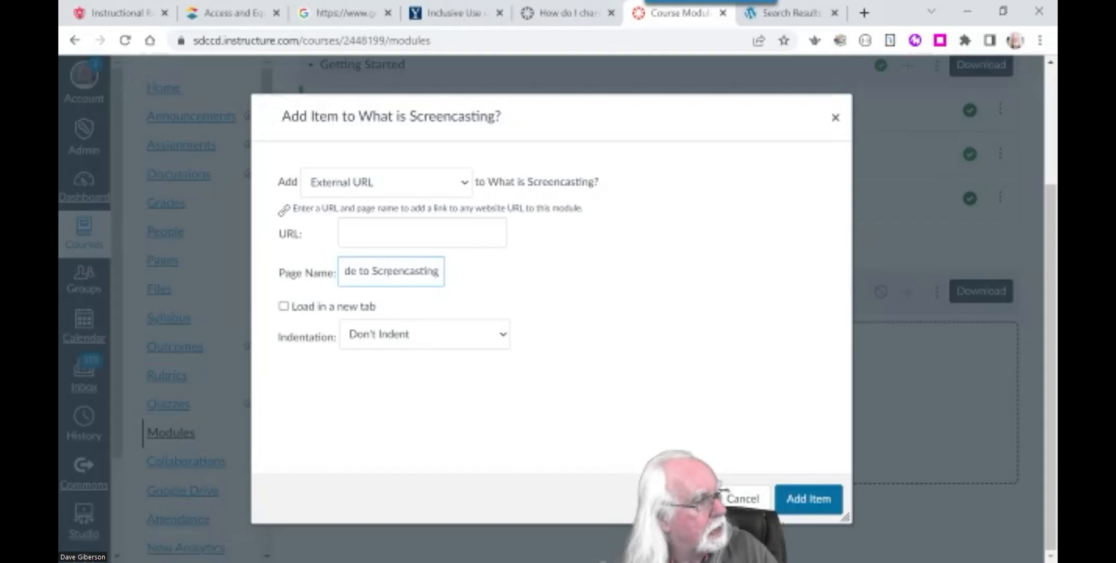
left_click(494, 243)
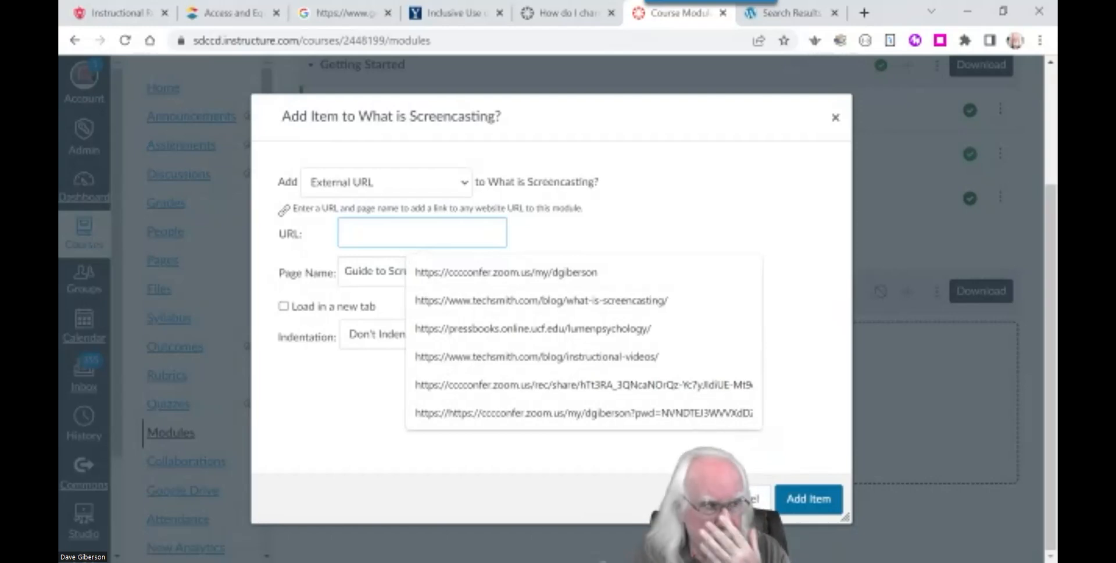
Step: In a new browser tab, search Google for "techsmith guide to screencasting" and open TechSmith's article "The Ultimate Guide: What is Screencasting and Why Use it?"
left_click(865, 12)
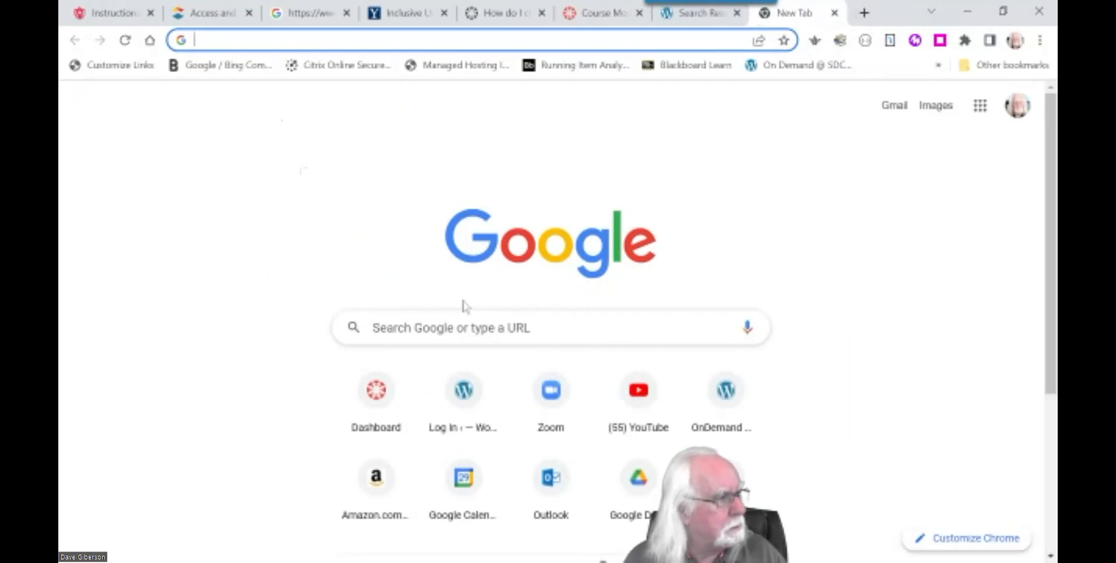
left_click(472, 327)
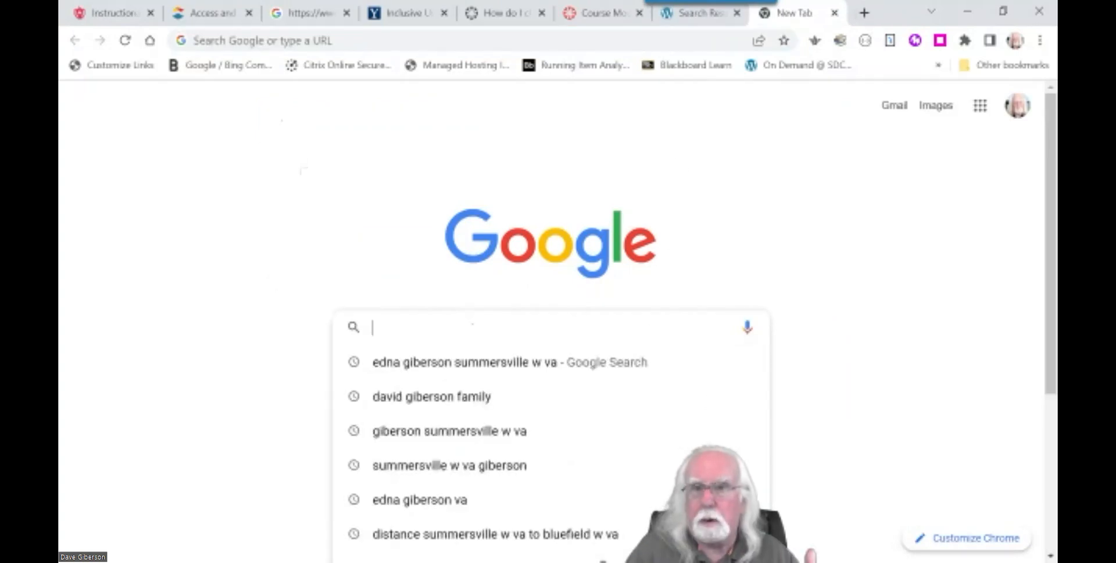
type("tec")
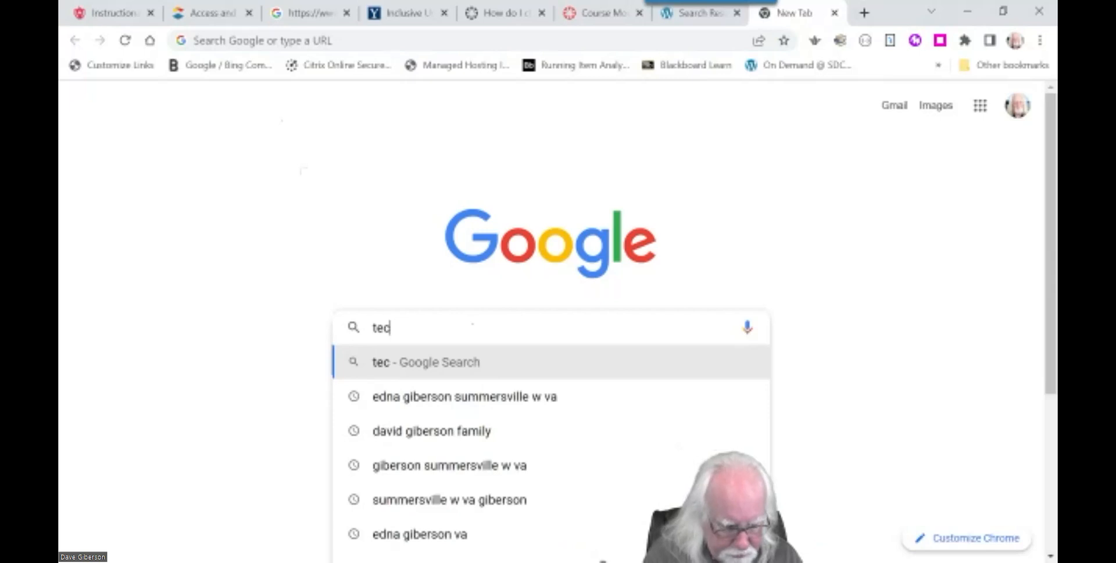
type("hsmith gu")
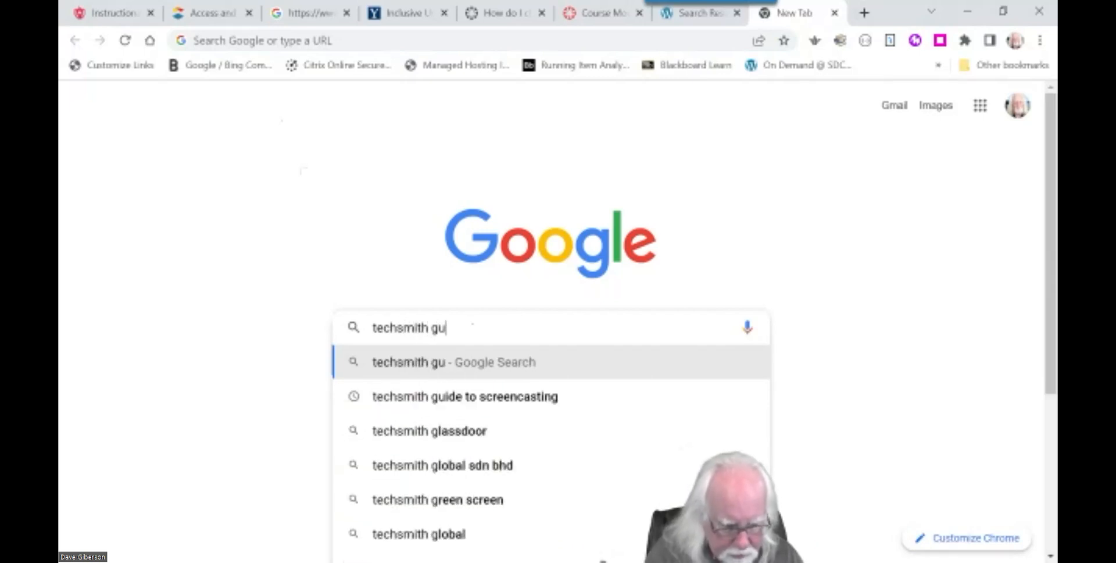
type("ide top scre")
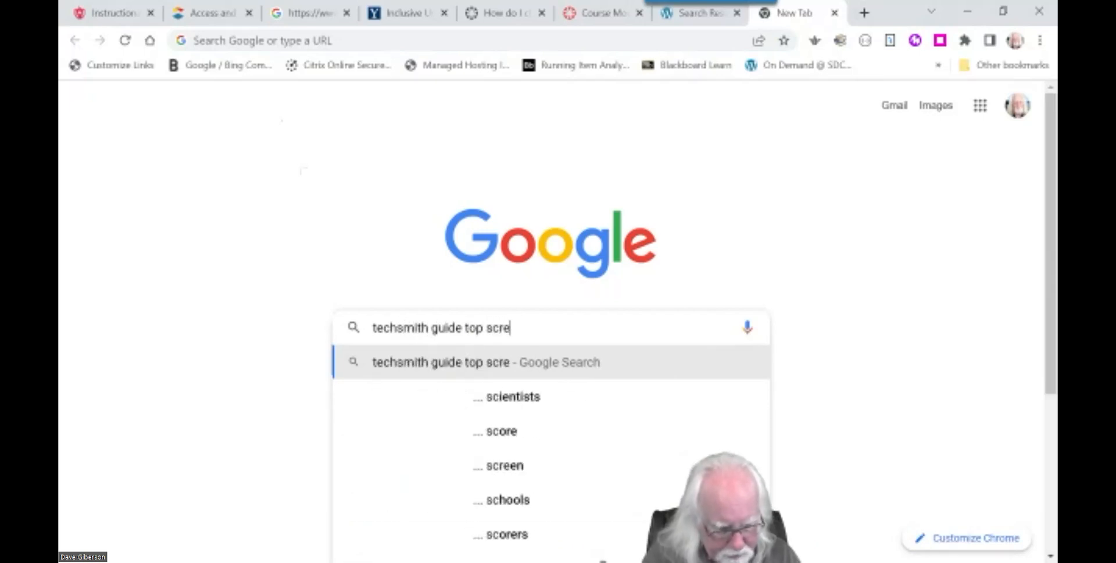
type("encasting")
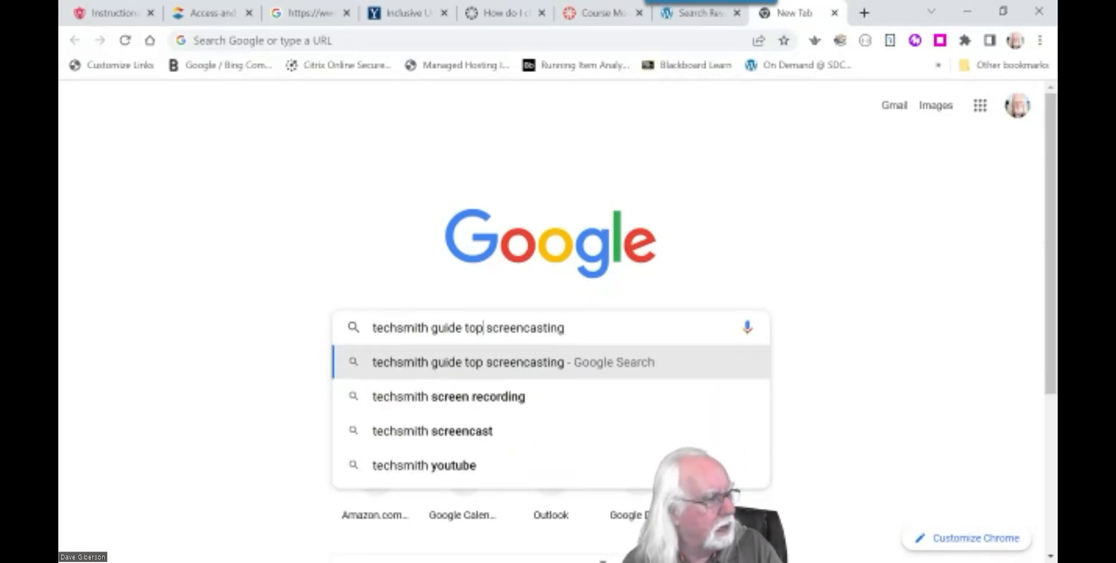
key("BackSpace")
key("Return")
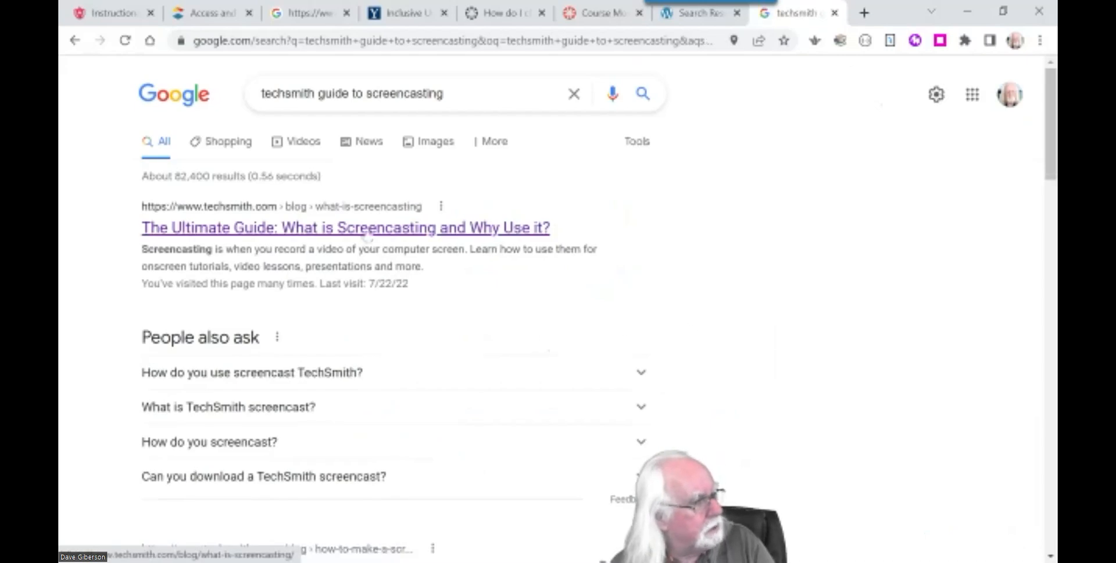
left_click(368, 233)
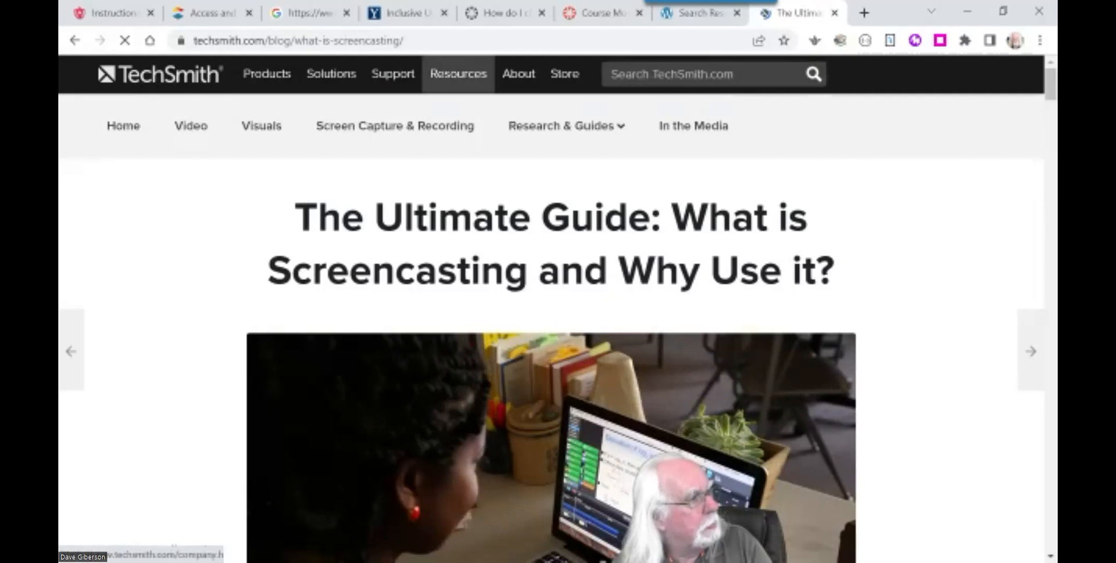
Step: Copy the TechSmith article's web address into the URL of the external link item and add the item to the module
key("ctrl+l")
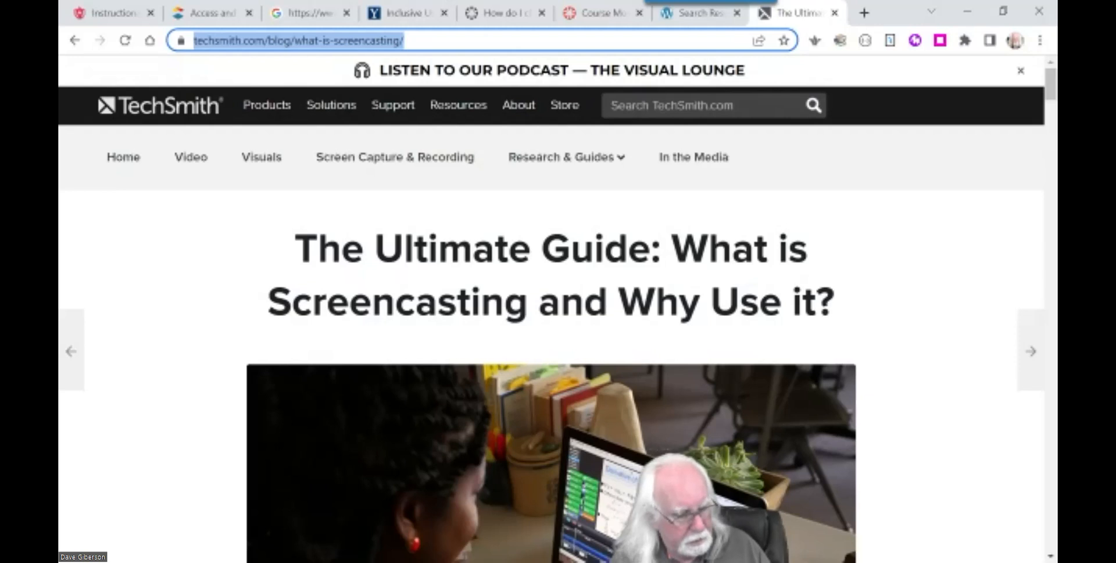
right_click(382, 41)
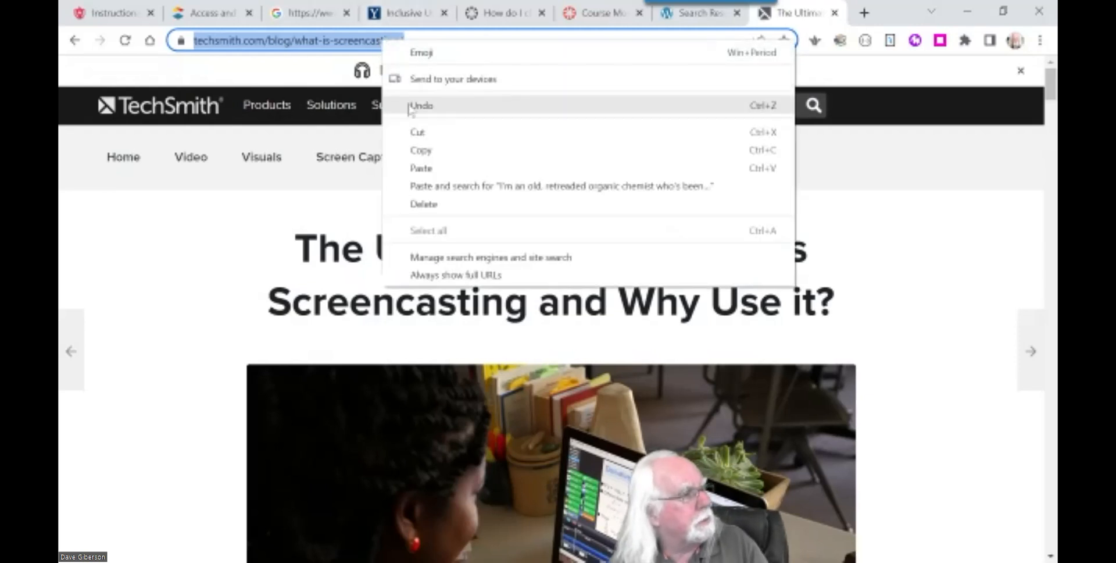
left_click(428, 153)
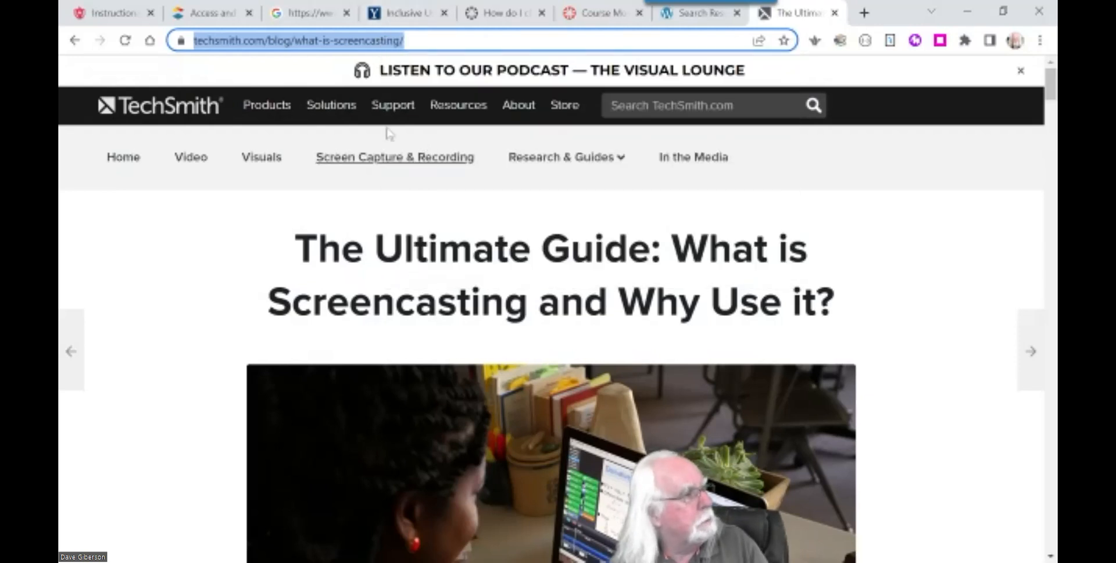
left_click(600, 19)
left_click(389, 239)
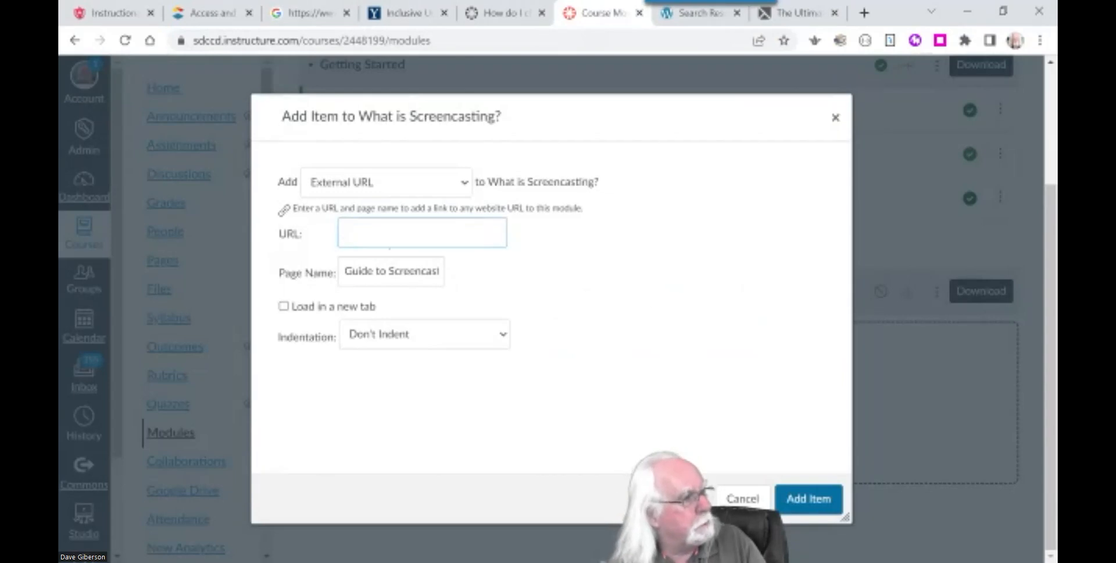
right_click(352, 232)
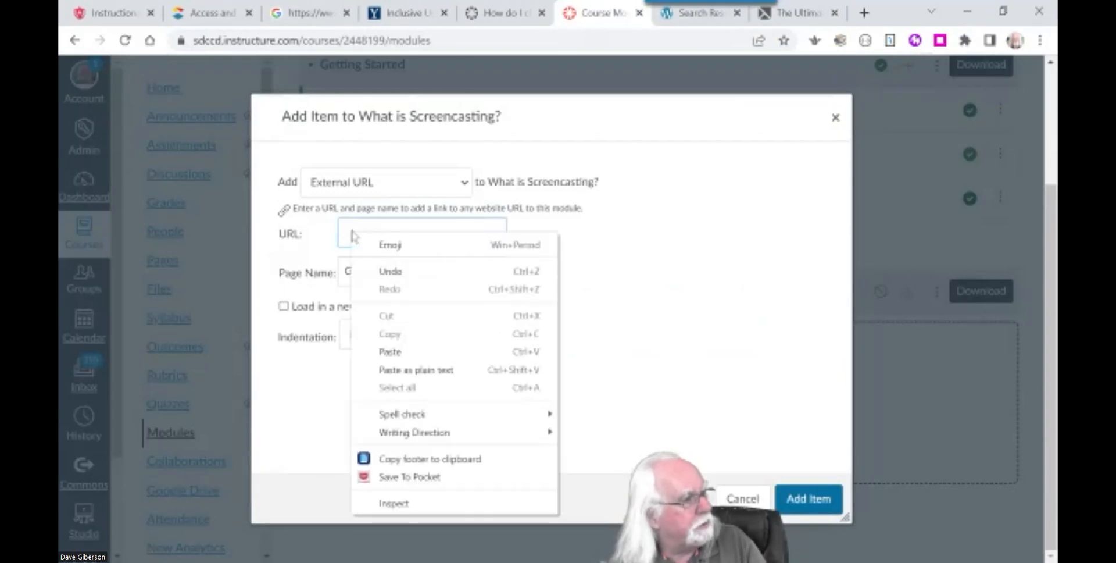
left_click(401, 355)
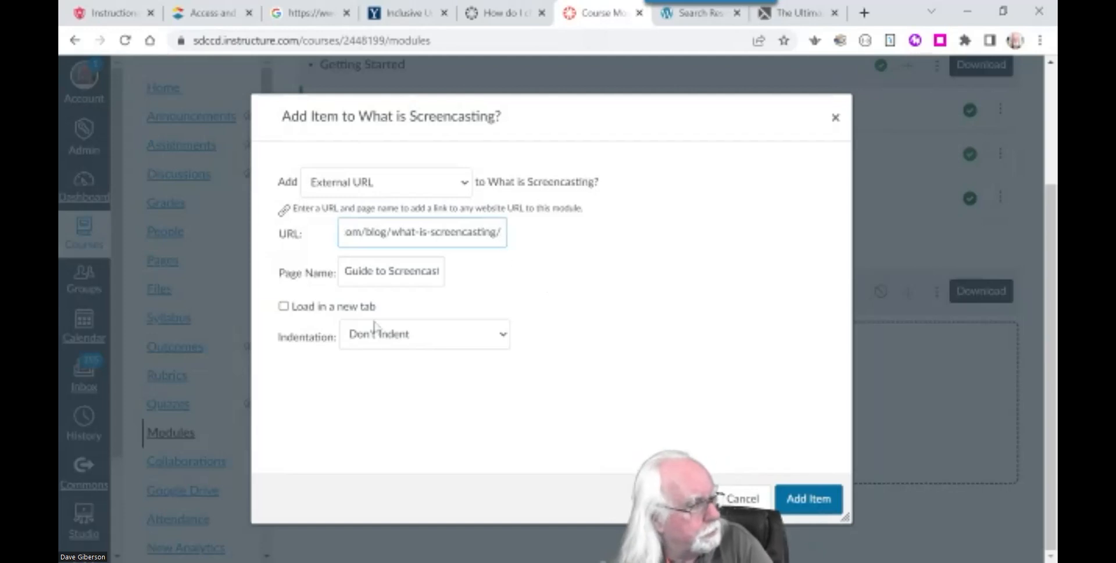
left_click(802, 499)
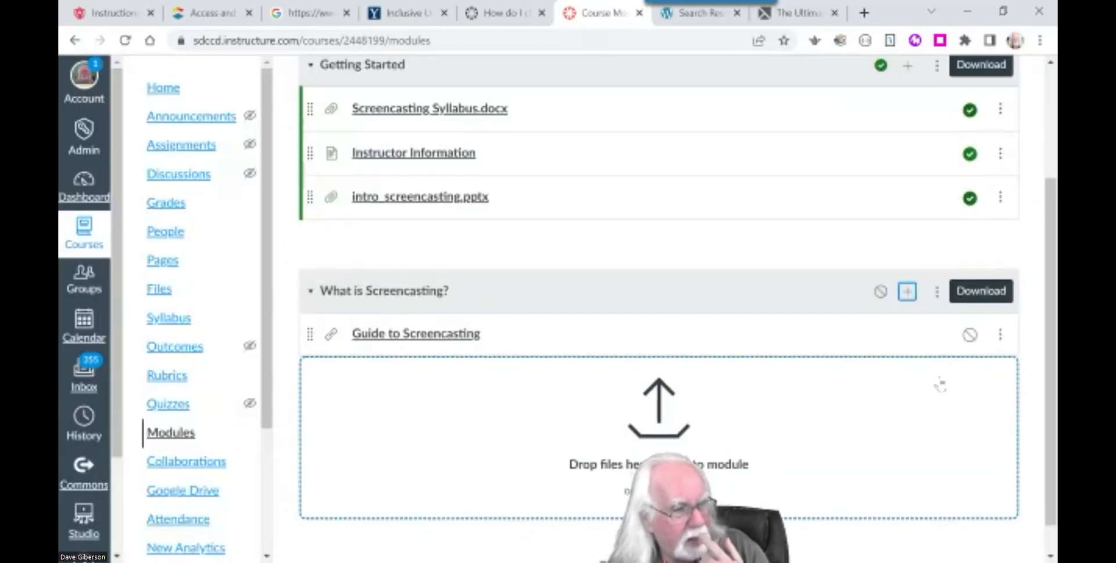
Step: Publish the "What is Screencasting?" module and its Guide to Screencasting link
left_click(880, 292)
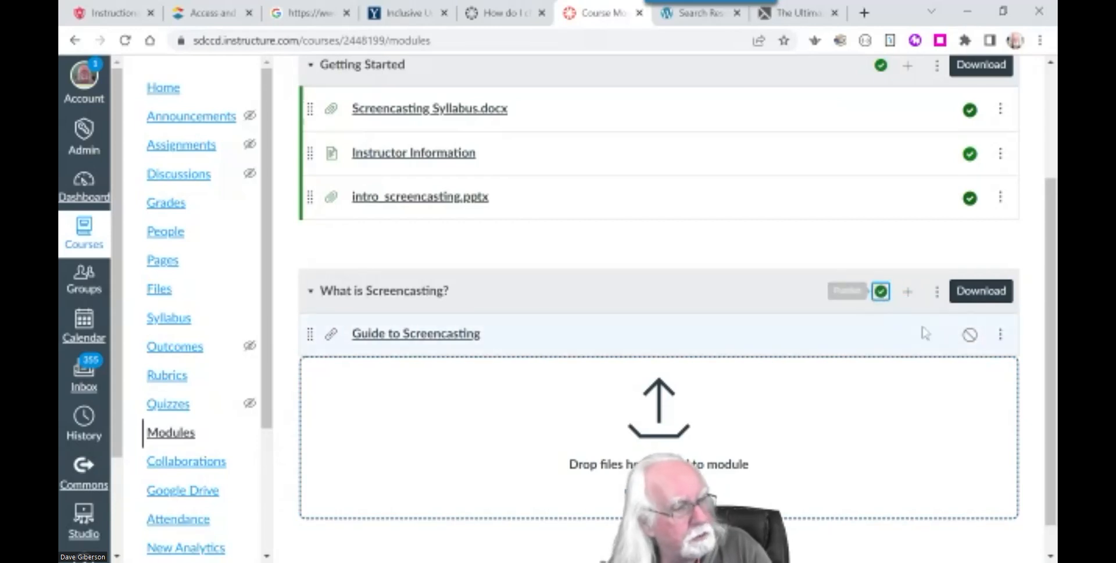
left_click(969, 335)
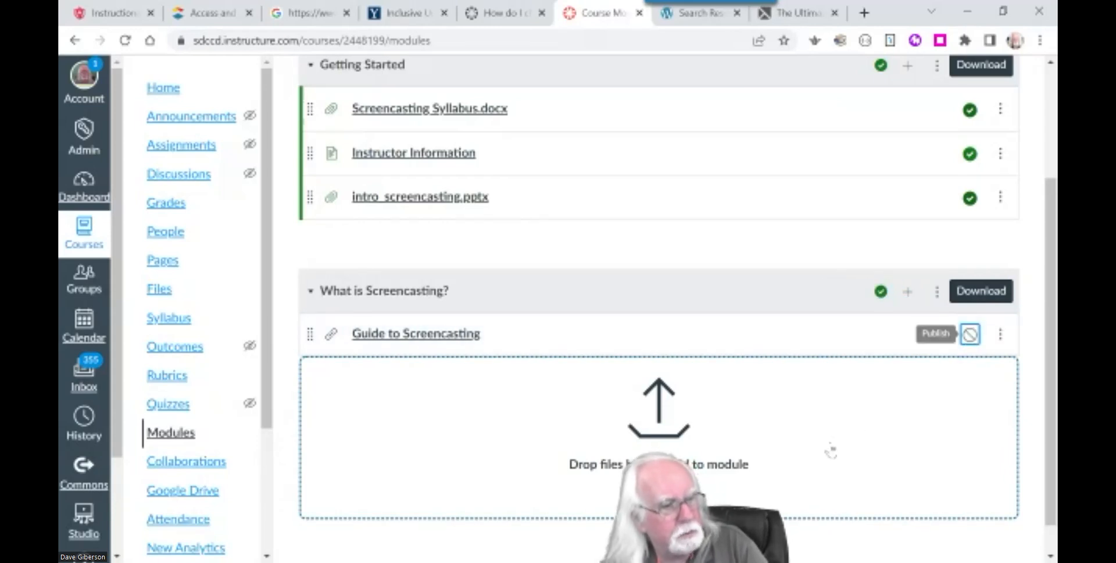
left_click(970, 334)
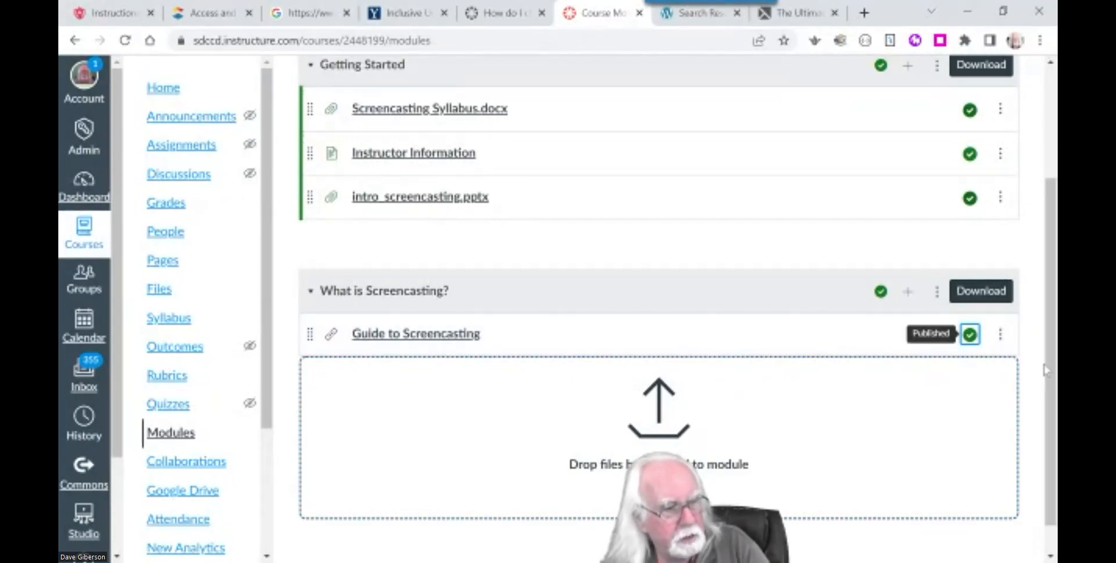
Step: Switch to Student View, open the Guide to Screencasting link from the modules and accept the embedded site's cookies
scroll(986, 175, "up", 3)
left_click(968, 76)
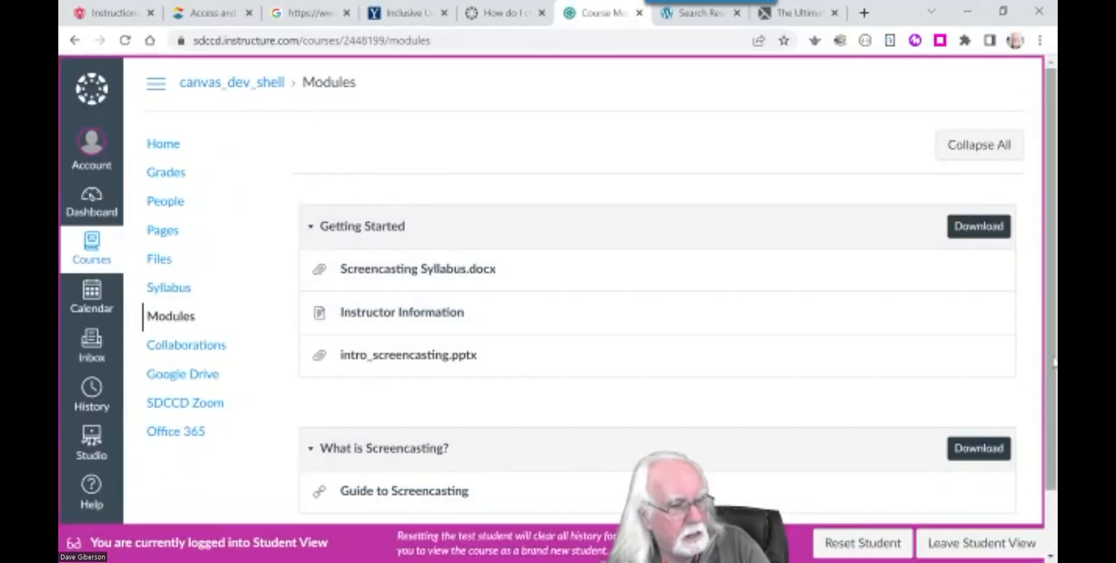
scroll(1053, 453, "down", 1)
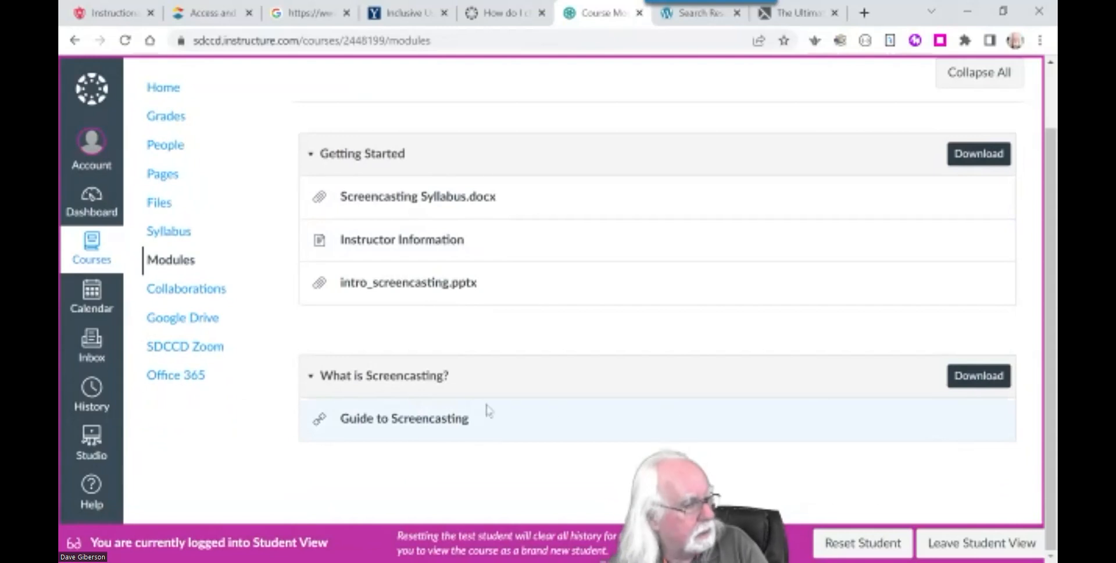
left_click(431, 420)
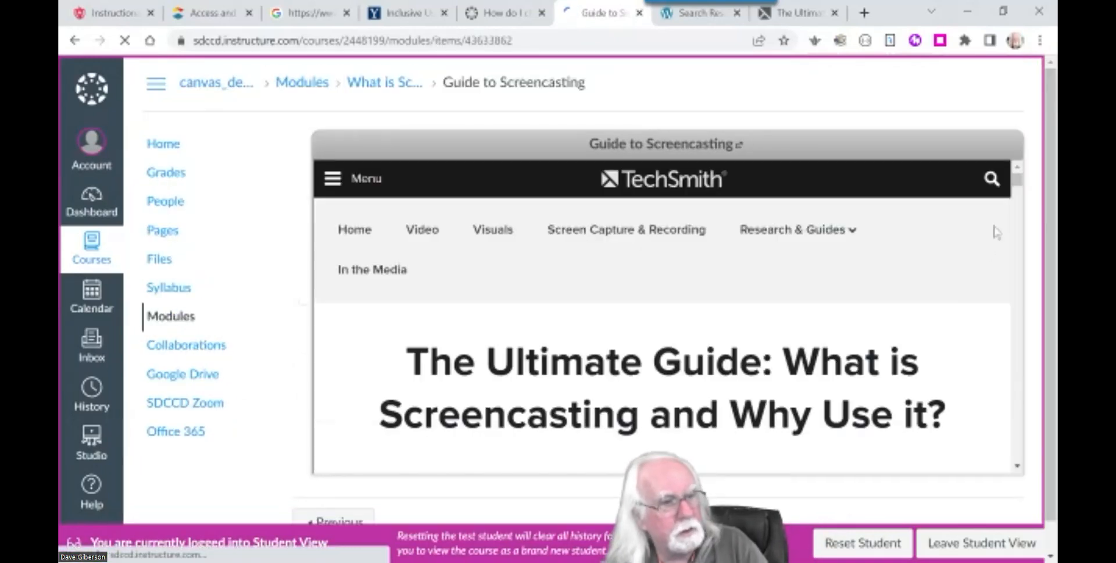
mouse_move(1017, 182)
left_mouse_down()
mouse_move(1018, 465)
mouse_move(1017, 175)
left_mouse_up()
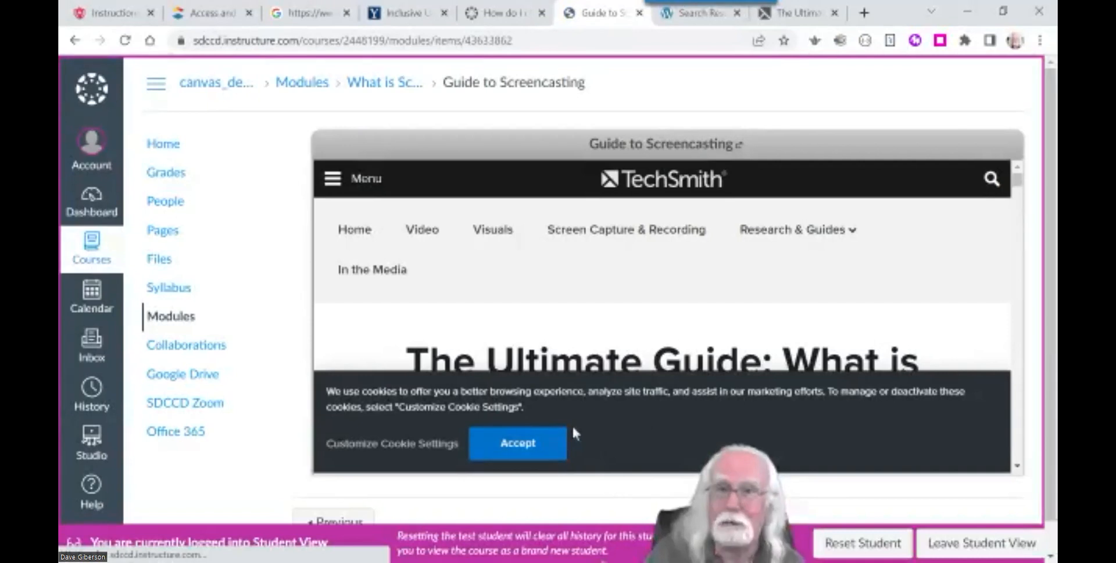
left_click(522, 448)
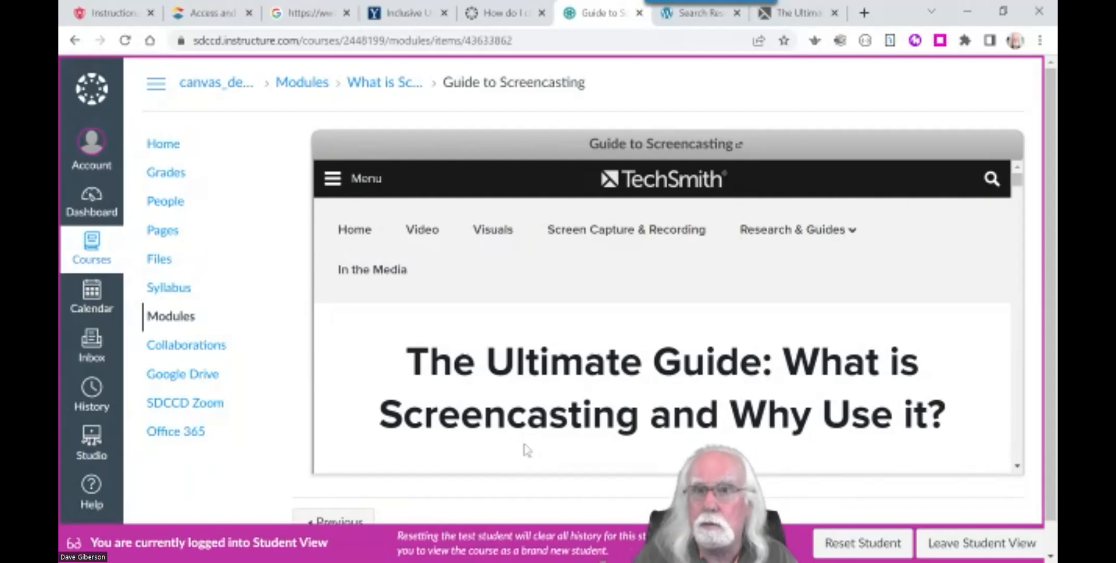
Step: Leave Student View and return to the course's modules list
left_click(981, 542)
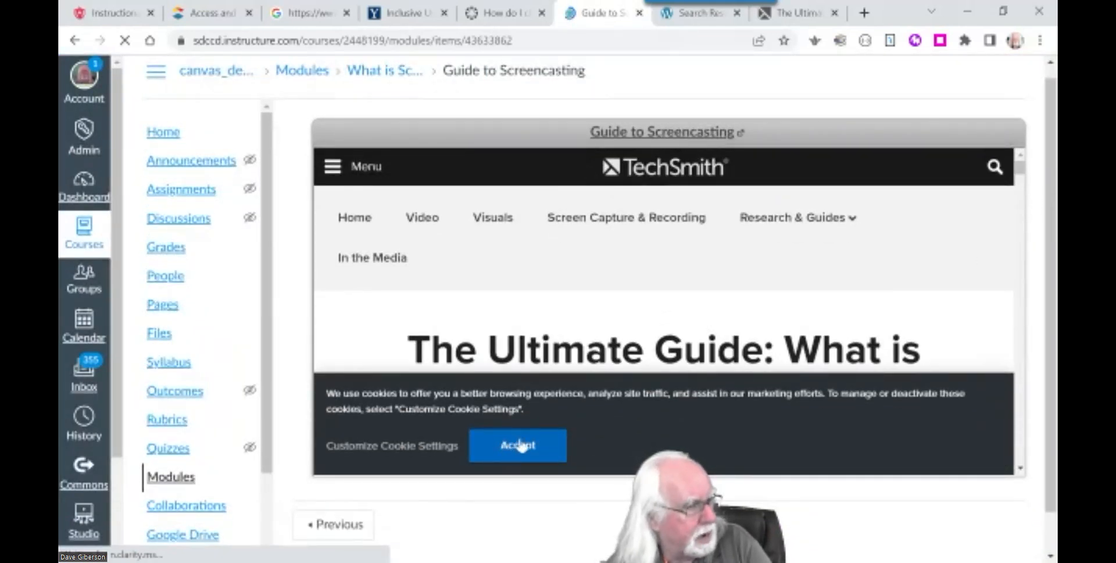
left_click_drag(1050, 368, 1051, 322)
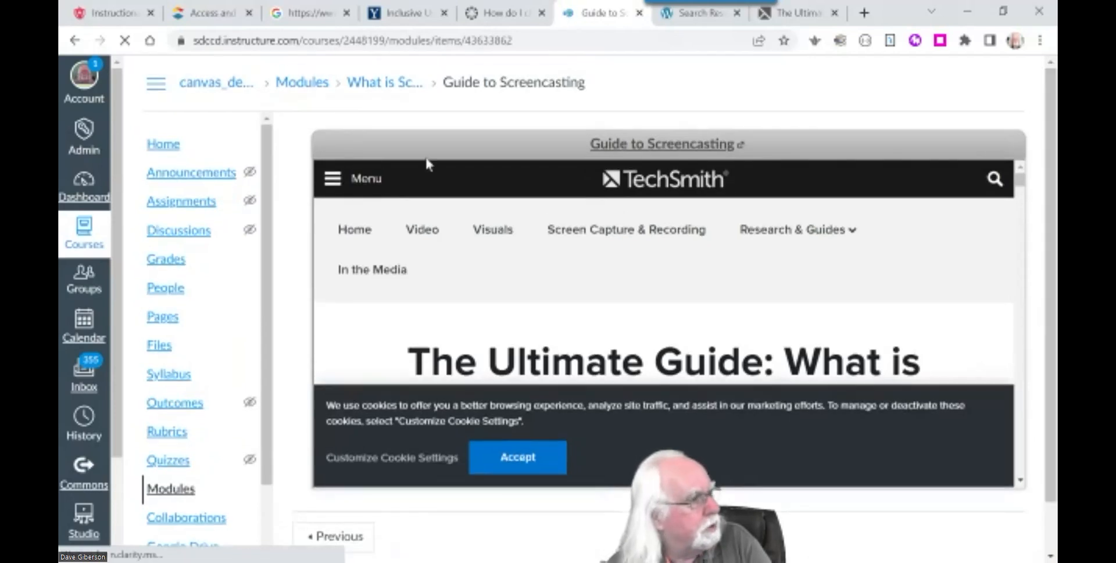
left_click(302, 82)
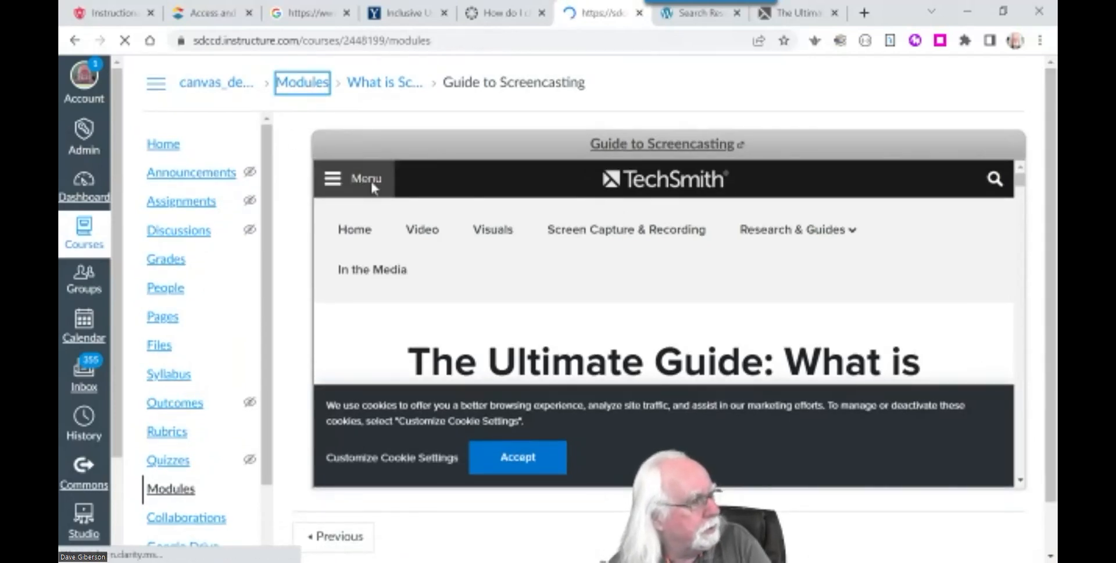
scroll(599, 405, "down", 1)
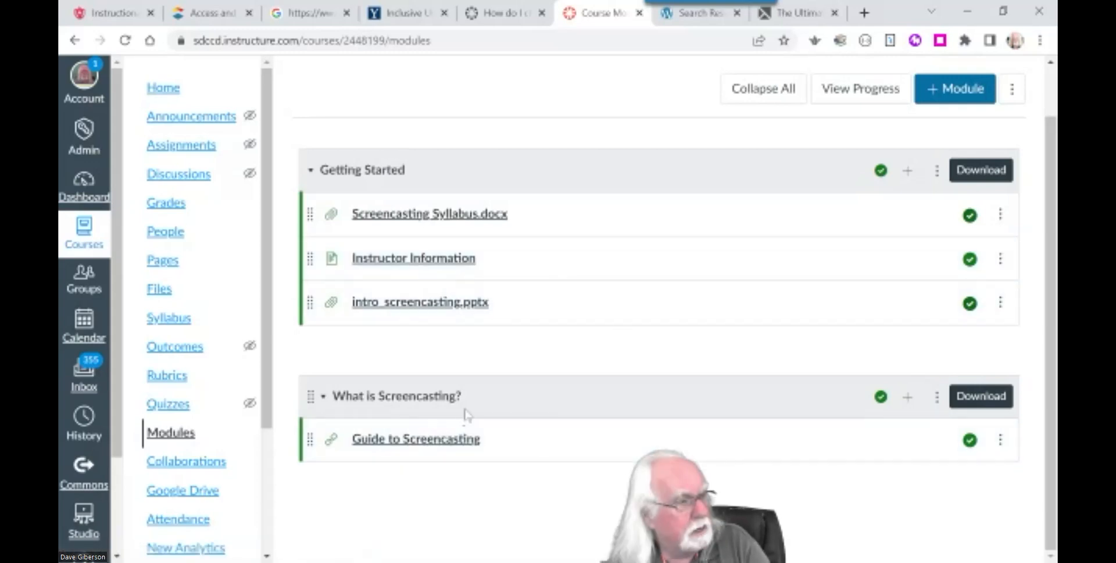
left_click(907, 401)
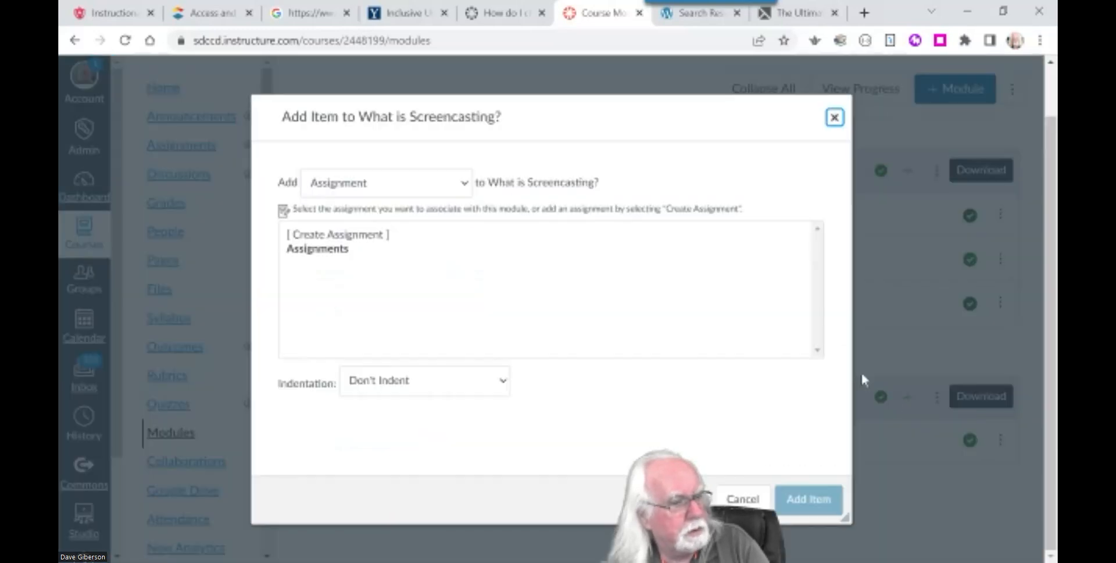
left_click(466, 185)
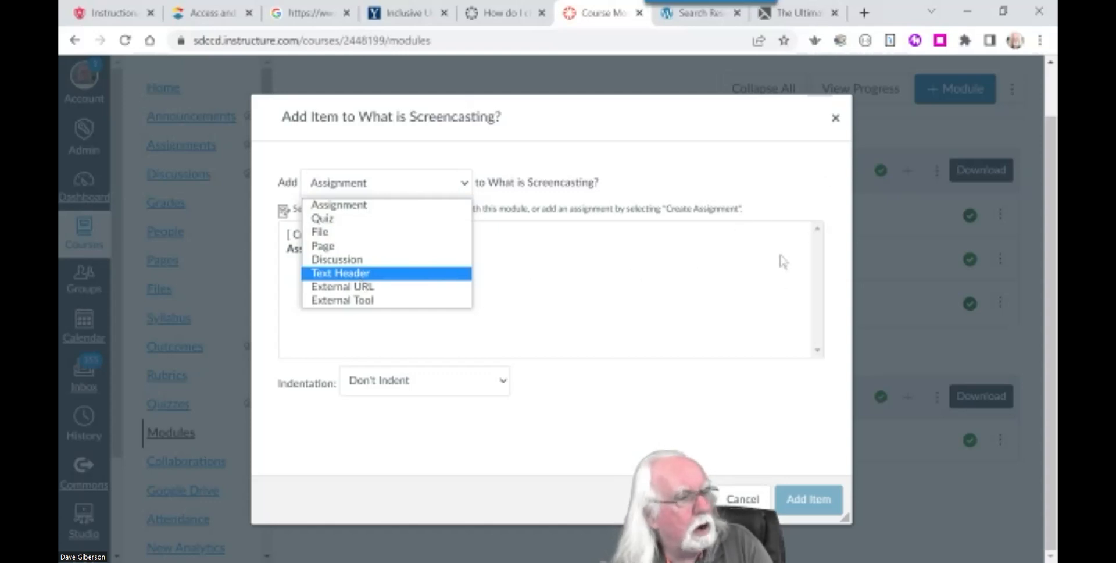
left_click(834, 119)
left_click(835, 119)
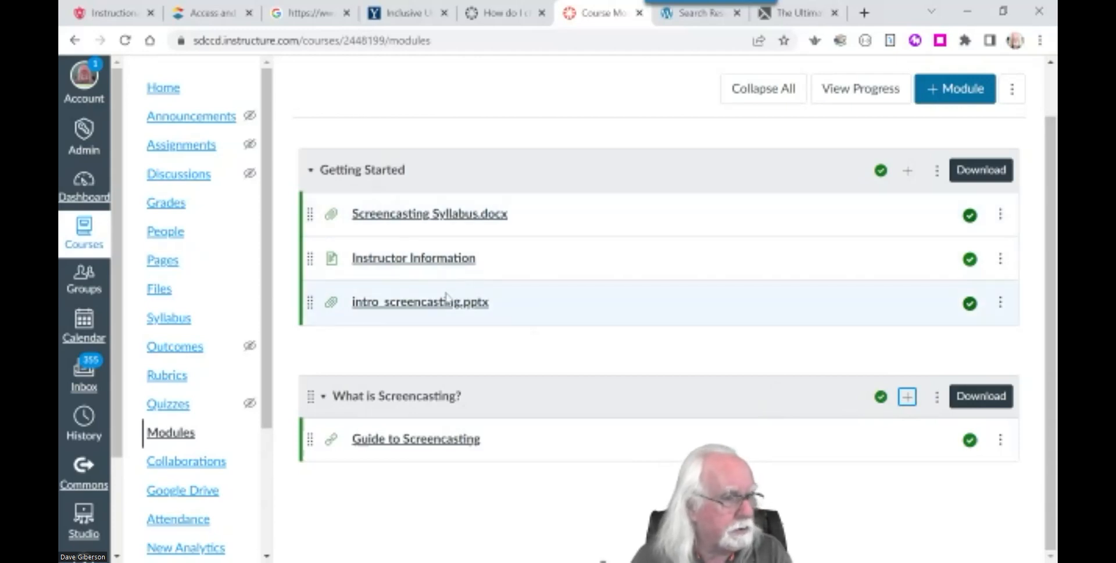
Step: Add a new quiz named "Syllabus quiz" to the Getting Started module, keeping the Assignments group and no indentation
left_click(908, 173)
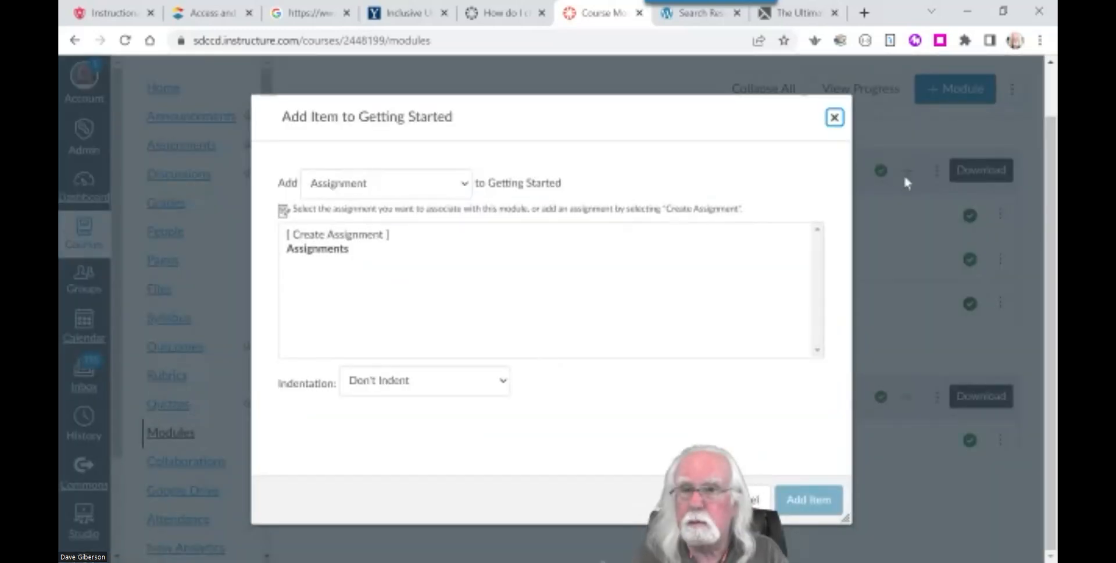
left_click(461, 189)
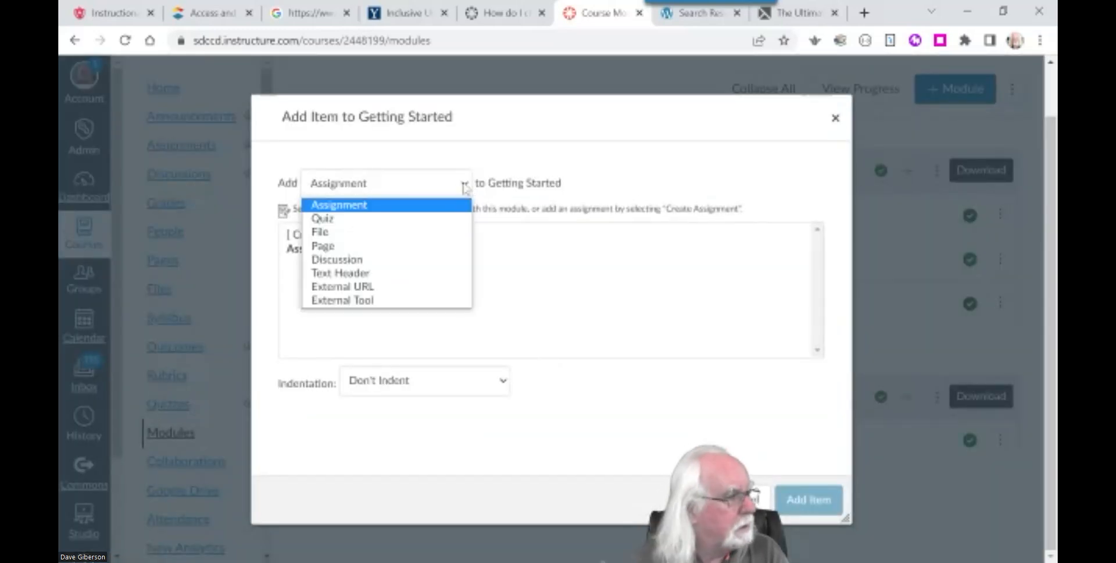
left_click(364, 219)
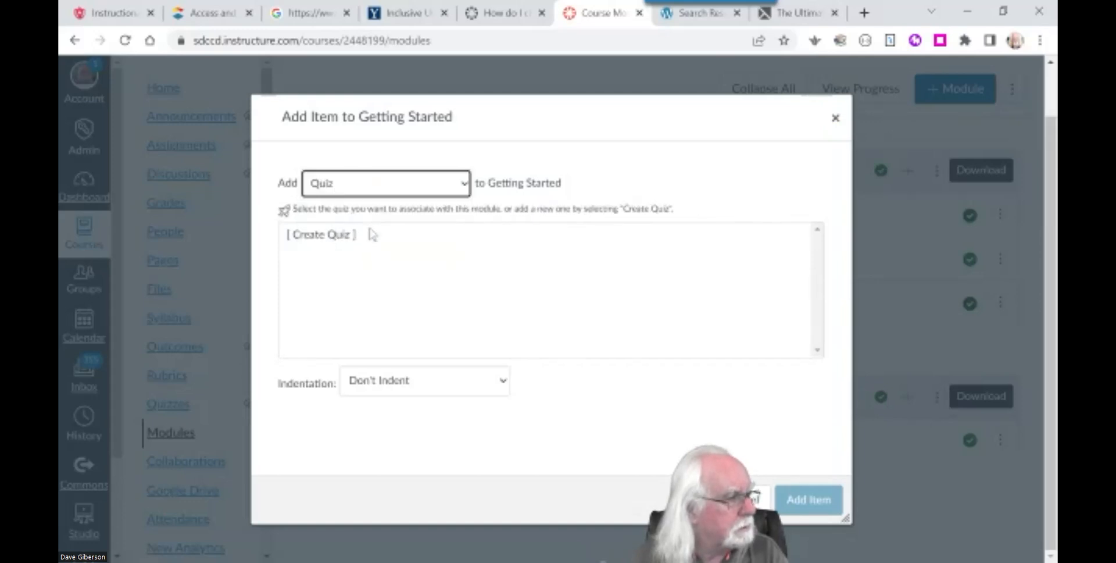
left_click(325, 236)
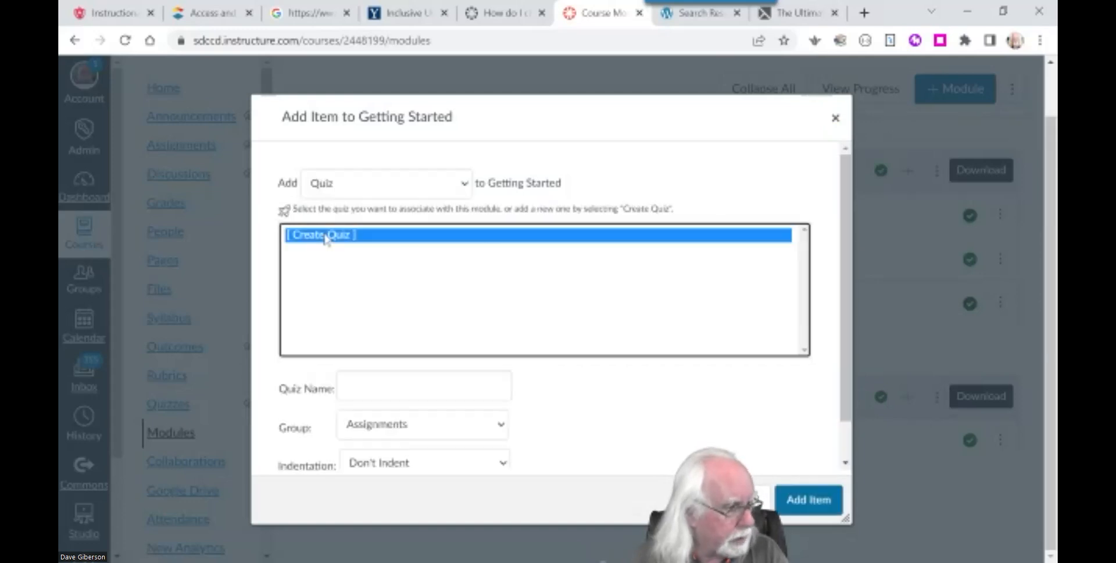
left_click(387, 385)
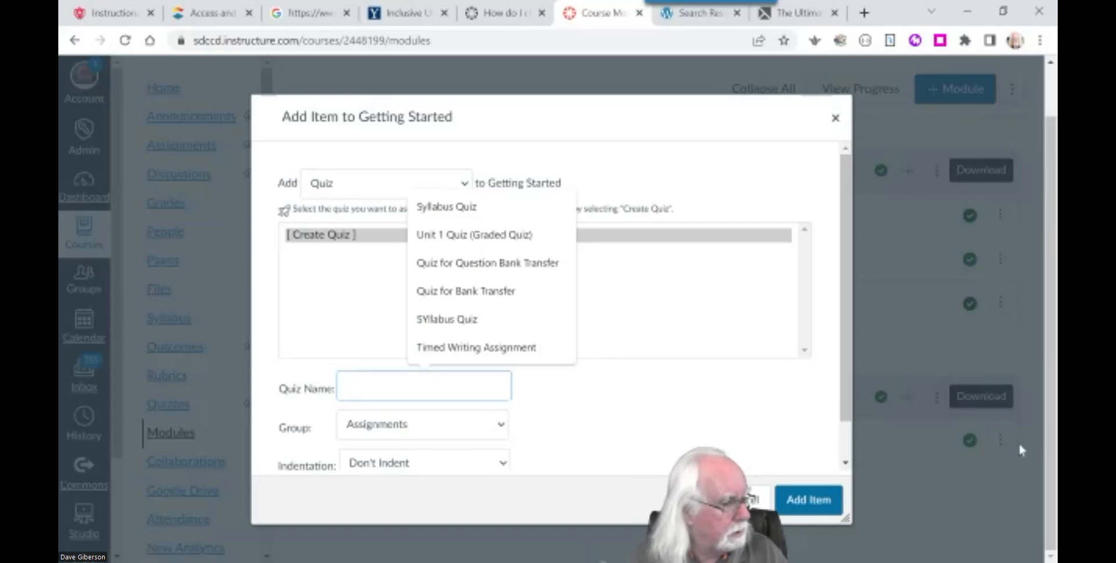
type("Syll")
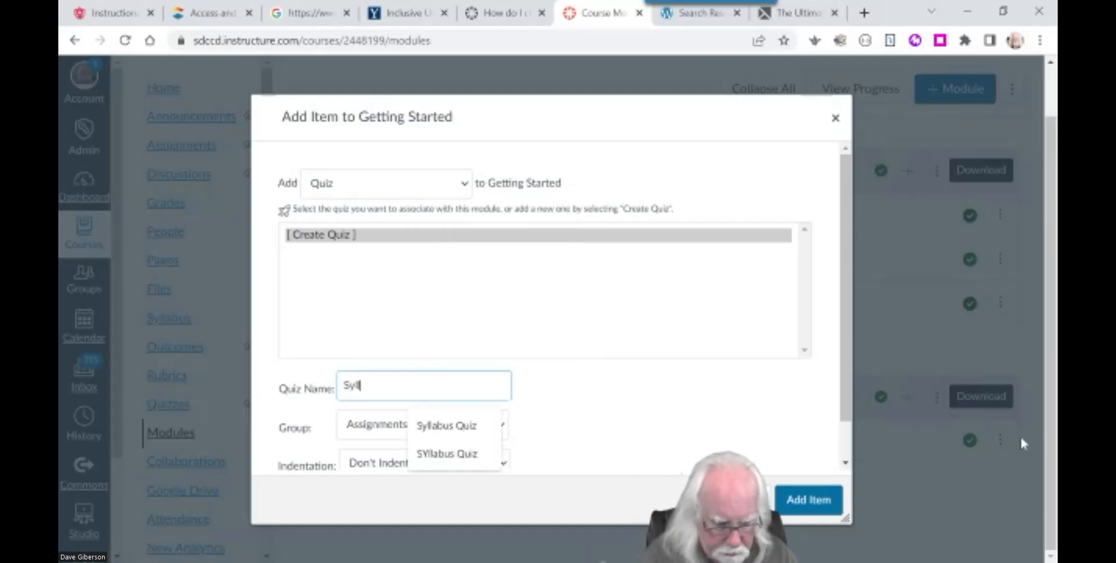
type("abus quiz")
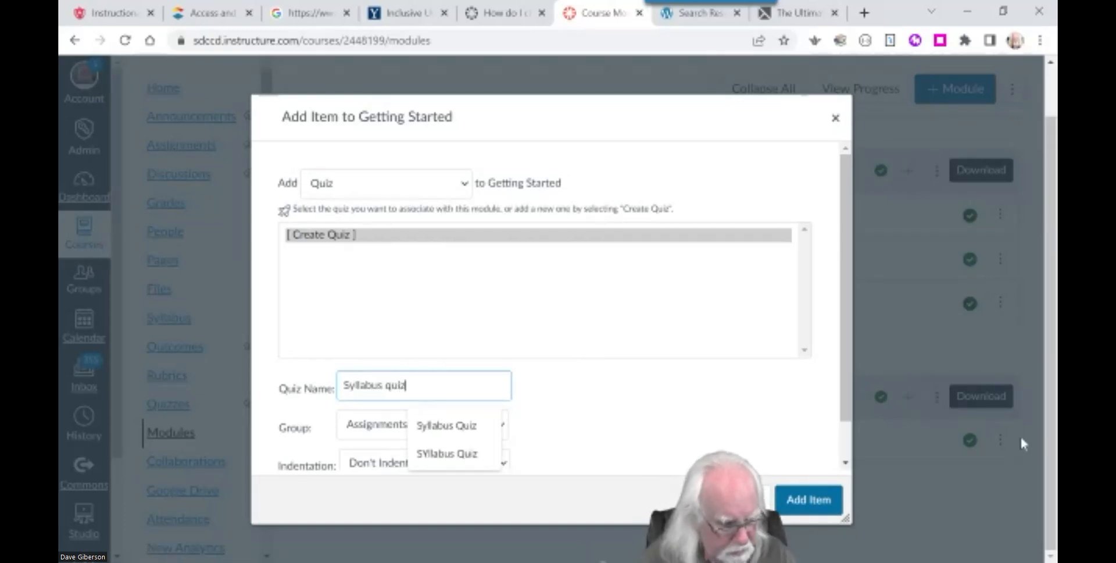
left_click(812, 505)
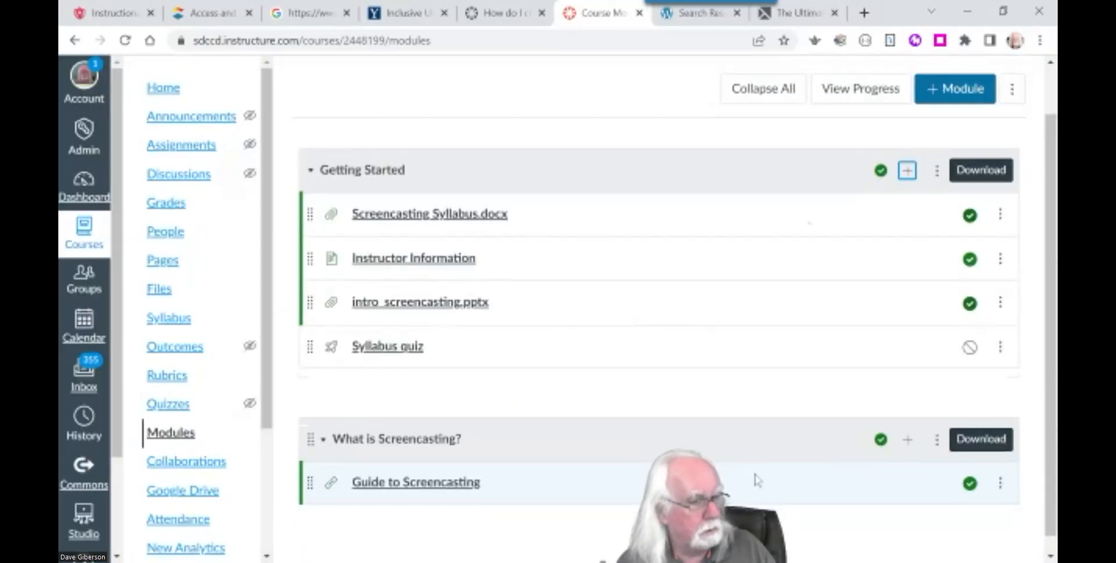
Step: Publish the Syllabus quiz in the Getting Started module and open the quiz for editing
left_click(970, 347)
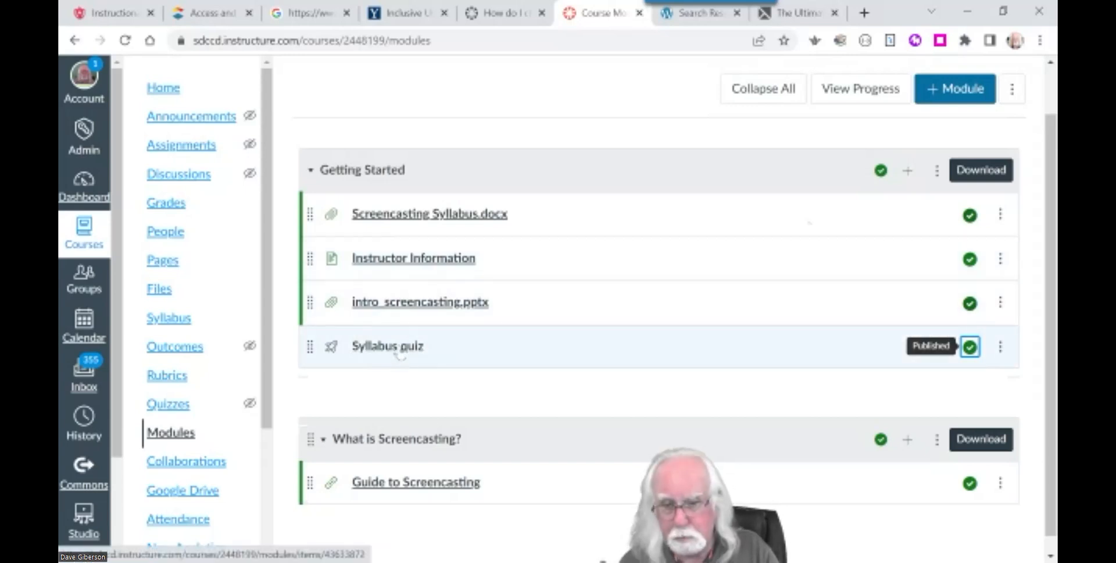
left_click(407, 349)
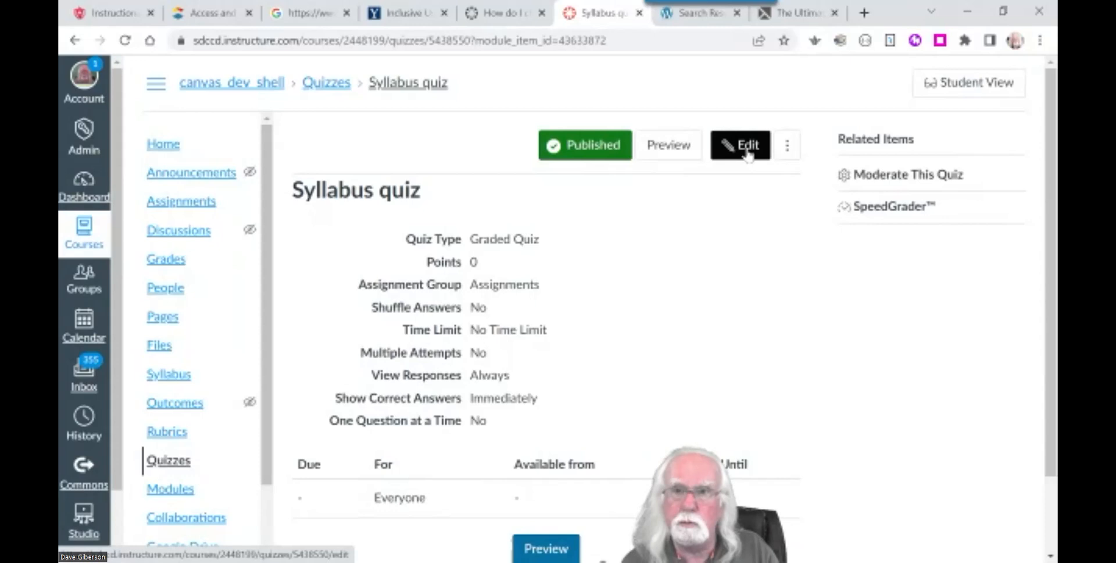
left_click(745, 151)
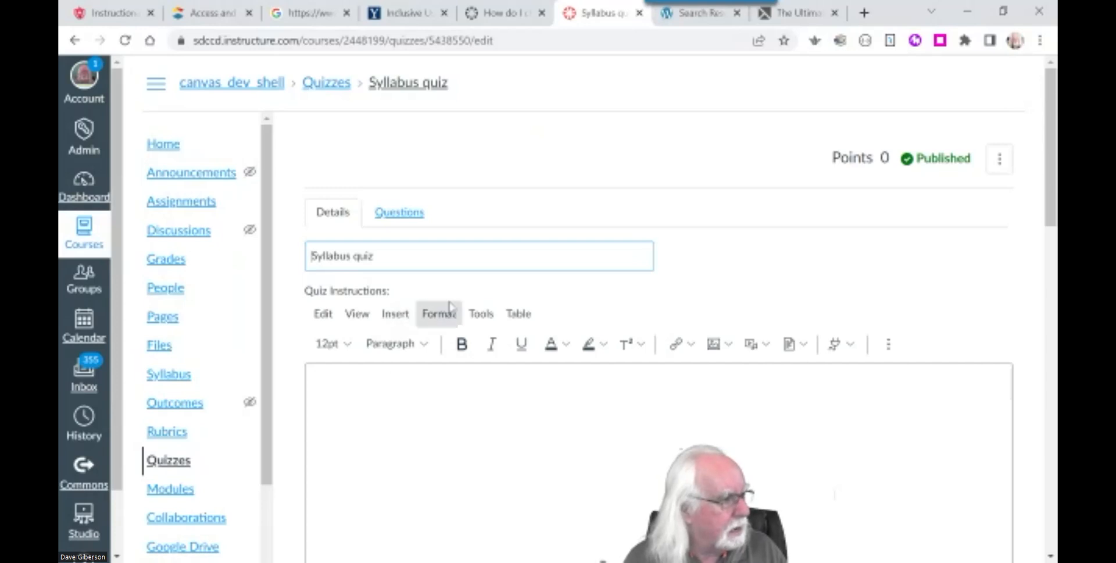
Step: Enter 10 minutes as the time limit in the Syllabus quiz options
scroll(473, 374, "down", 4)
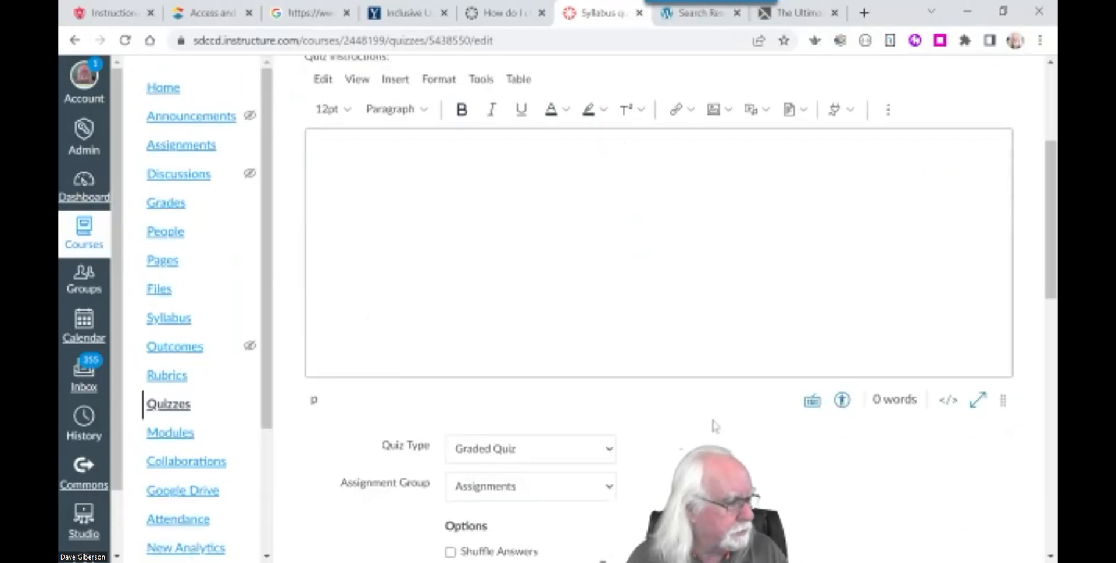
scroll(674, 414, "down", 4)
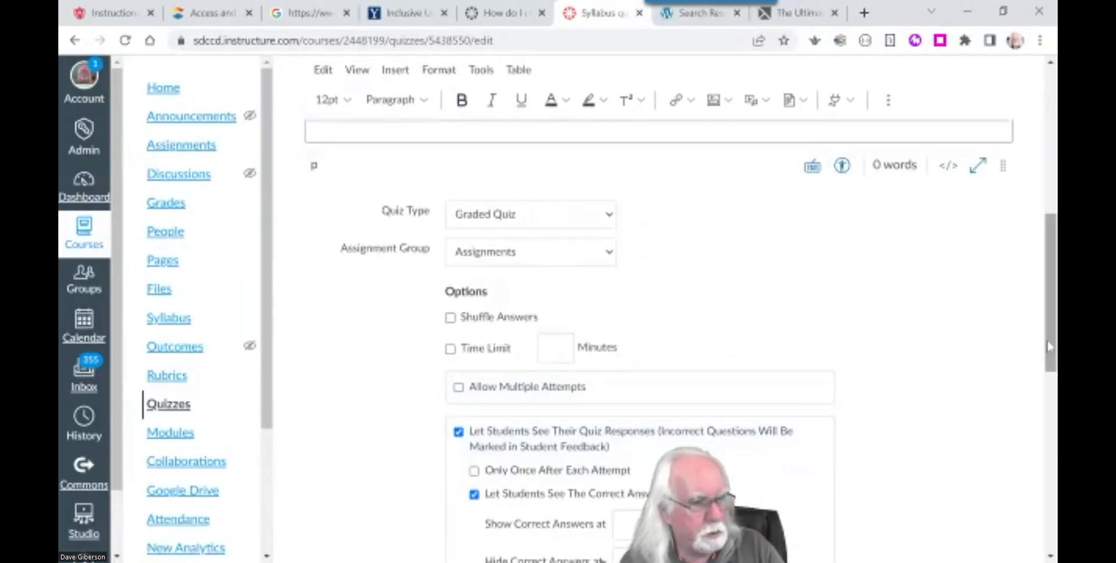
scroll(1051, 346, "down", 3)
scroll(698, 357, "up", 2)
left_click(555, 303)
type("10")
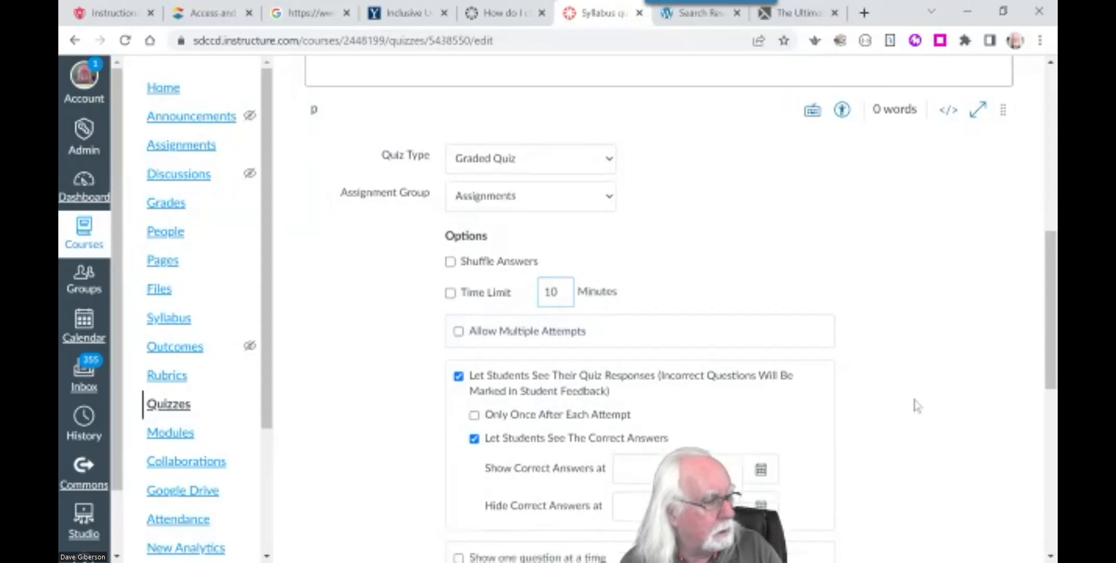
Step: Allow multiple attempts on the quiz and turn on the limit for allowed attempts
scroll(916, 404, "down", 3)
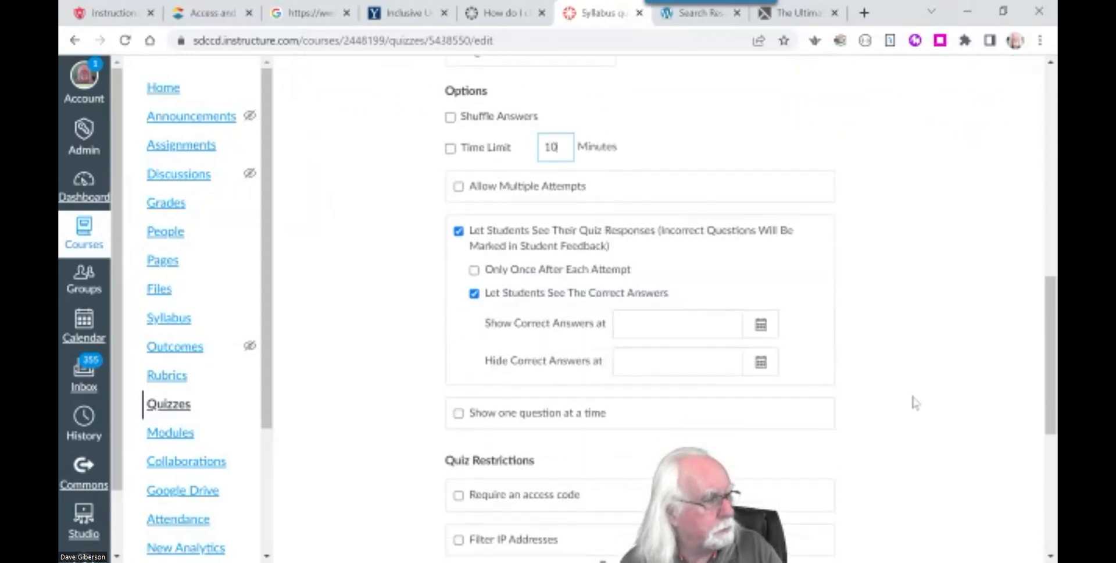
left_click(459, 187)
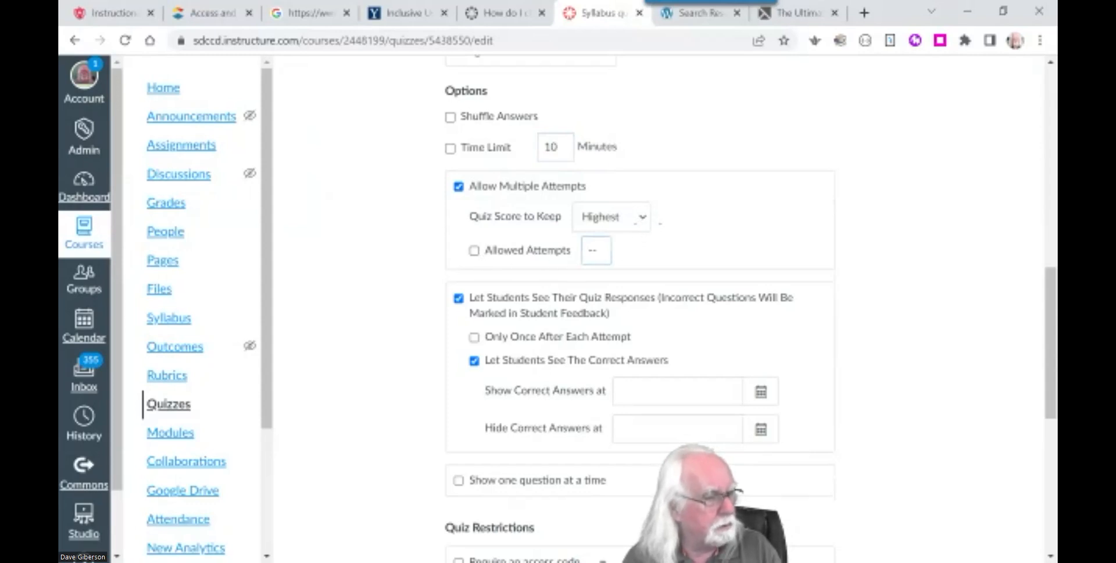
left_click(474, 255)
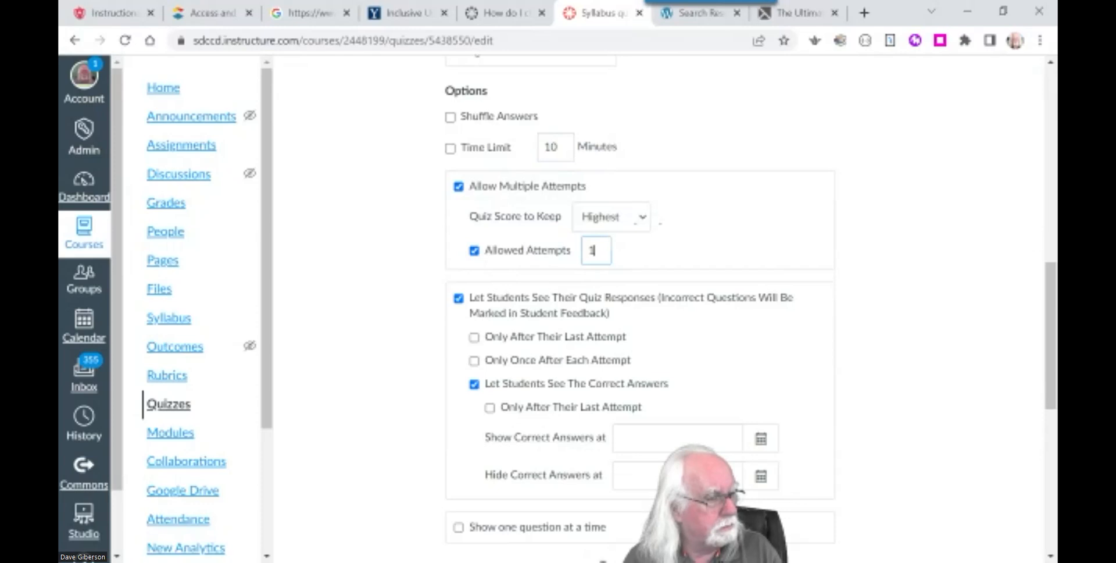
Step: Remove the limit on allowed attempts while keeping multiple attempts enabled for the quiz
left_click(685, 260)
left_click(474, 253)
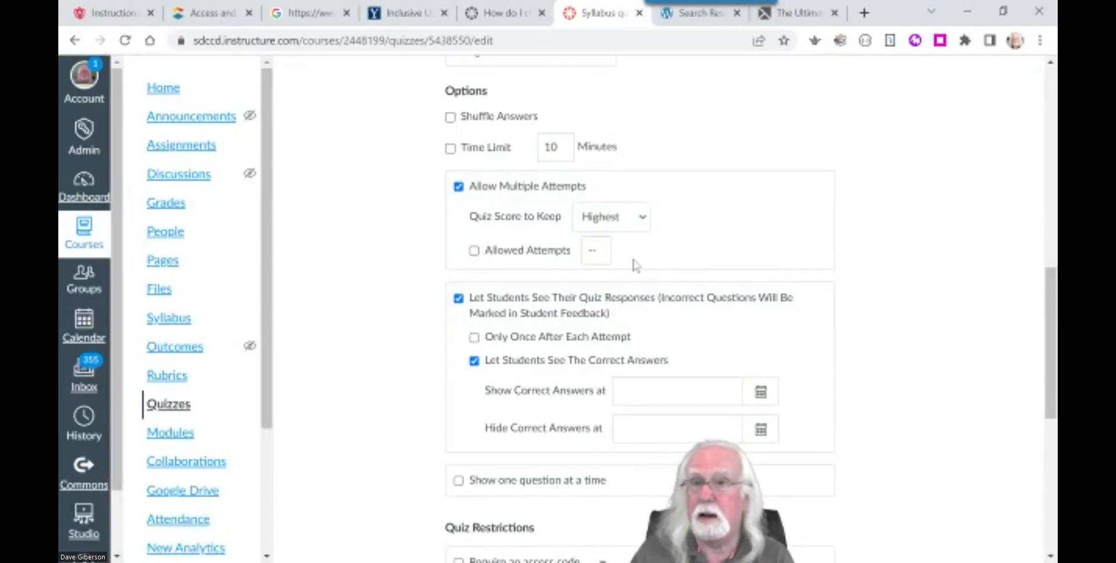
Step: Set the quiz's due date to Aug 30, 2022, 11:59 PM for everyone
scroll(901, 365, "down", 7)
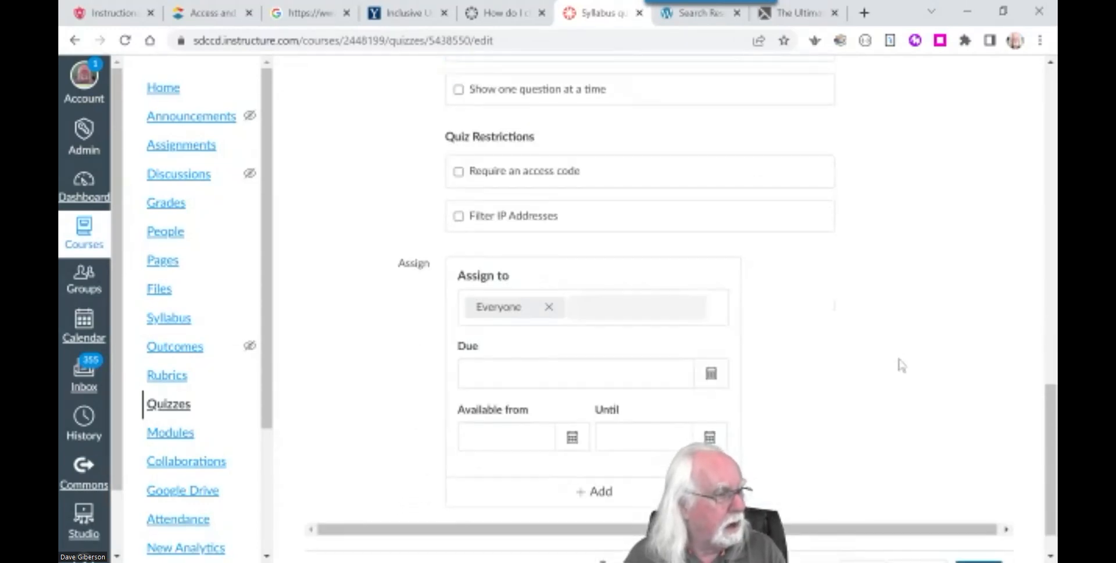
left_click(711, 373)
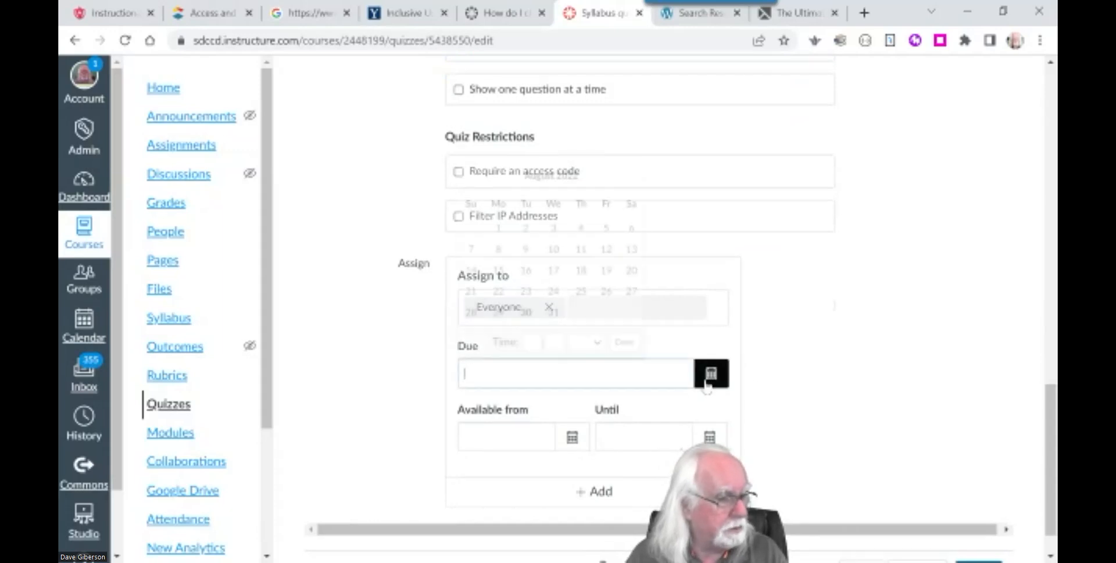
left_click(526, 312)
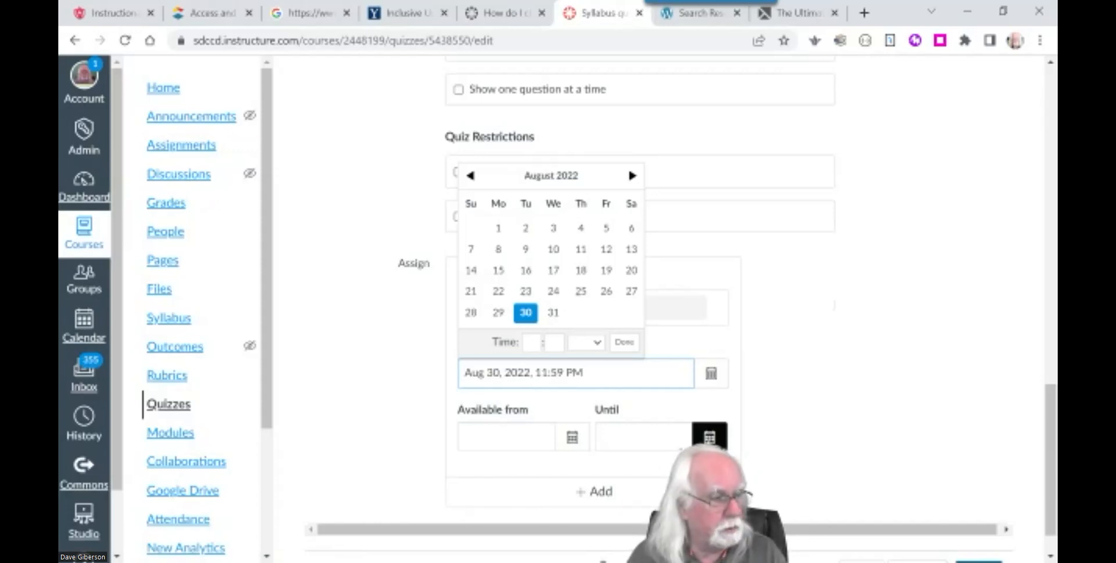
Step: Set the quiz's Until date to Sep 3, 2022, 11:59 PM
left_click(709, 436)
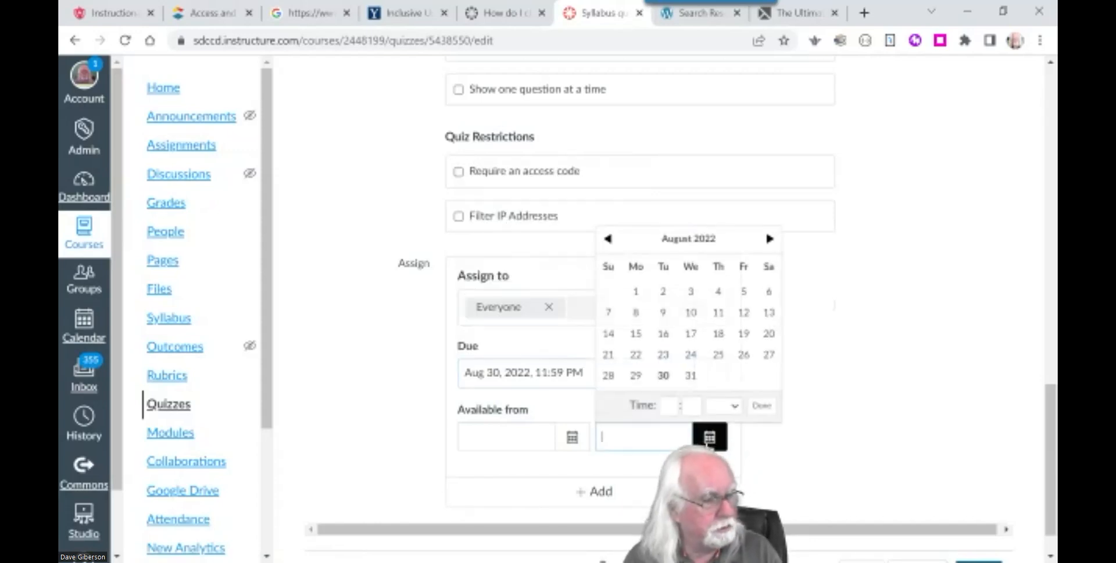
left_click(664, 377)
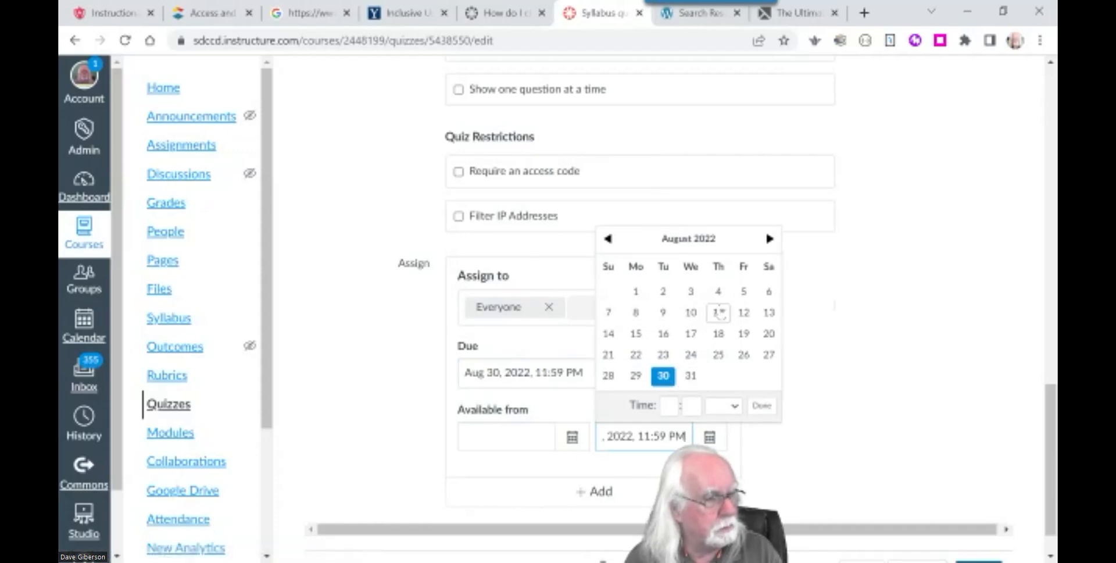
left_click(769, 238)
left_click(769, 291)
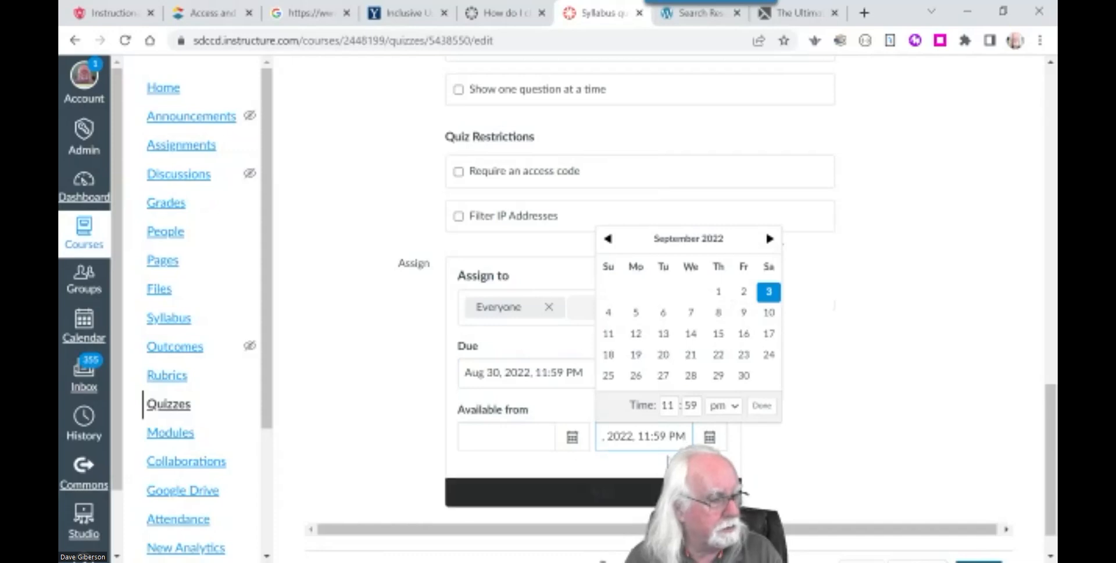
left_click(841, 449)
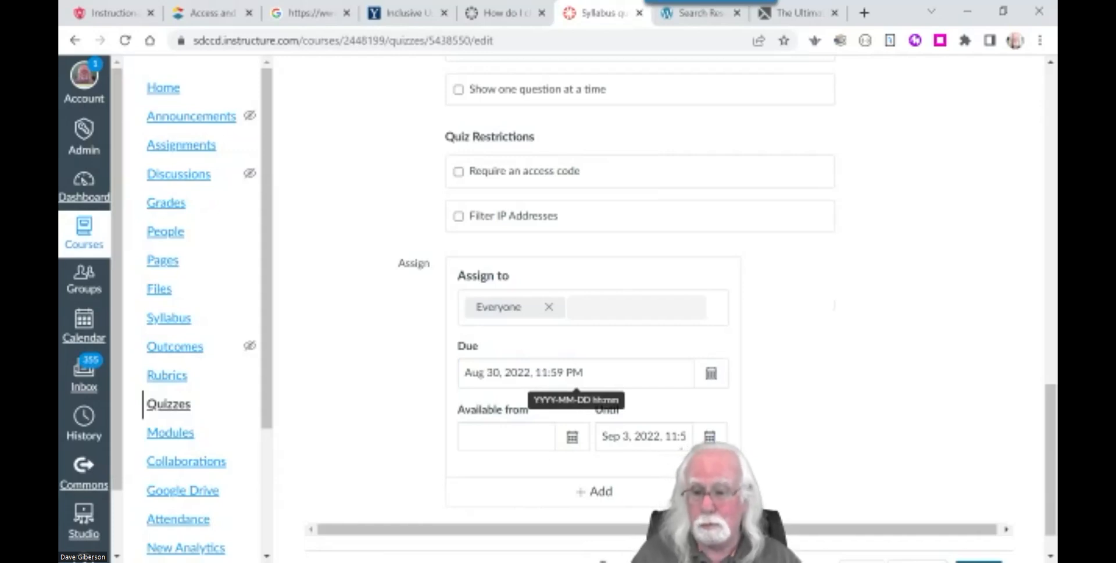
Step: Change the quiz's due date to Aug 31, 2022, 11:59 PM and save the quiz
left_click(711, 372)
left_click(553, 314)
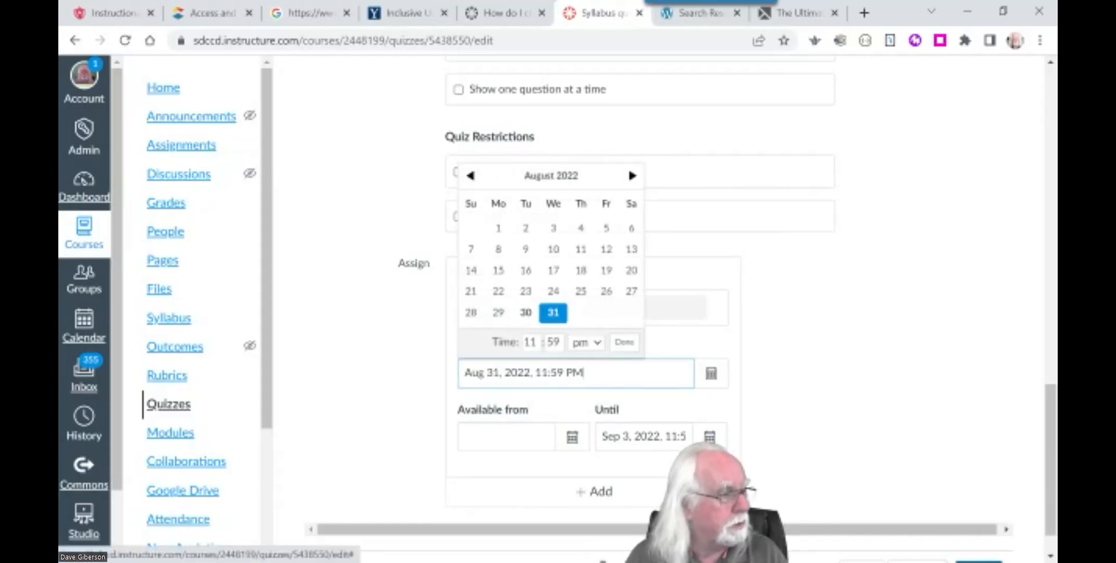
left_click(744, 393)
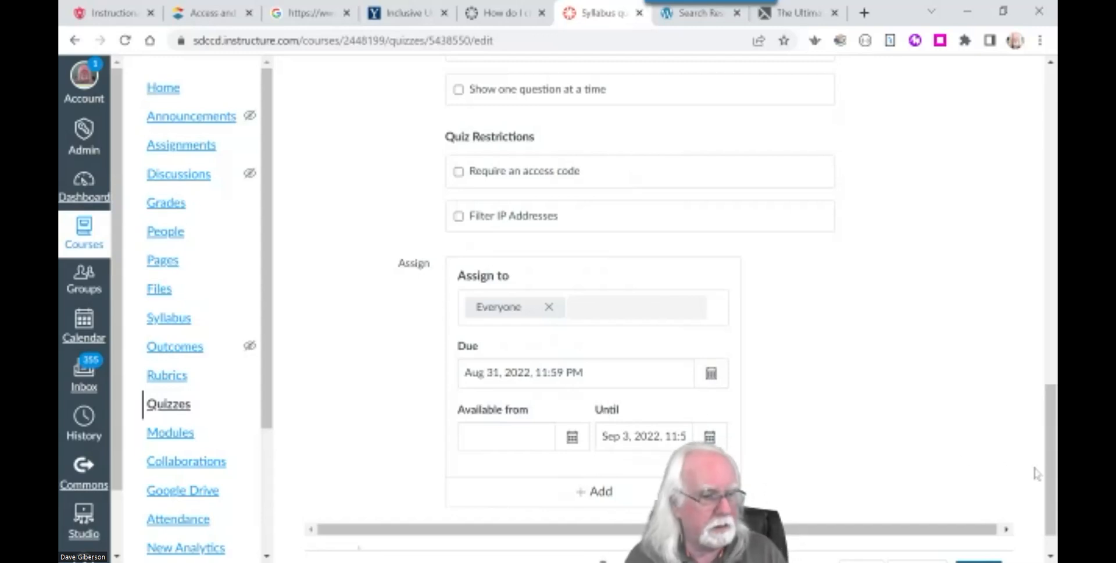
mouse_move(1050, 503)
left_mouse_down()
mouse_move(1050, 472)
mouse_move(1050, 516)
left_mouse_up()
left_click(973, 526)
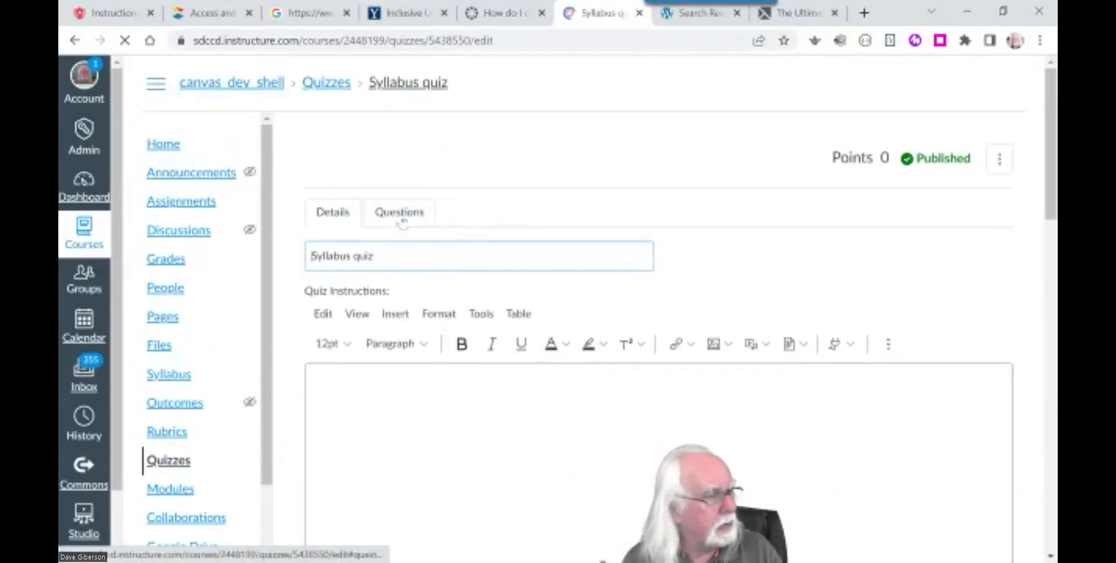
Step: Create a new question in the Syllabus quiz and set its type to True/False
left_click(399, 213)
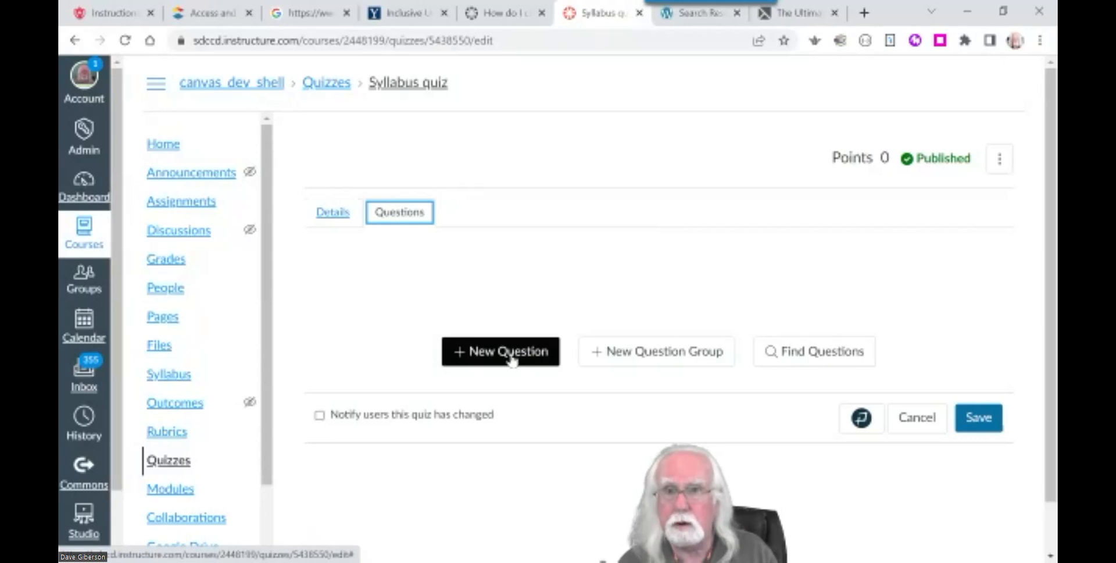
left_click(504, 360)
left_click(608, 283)
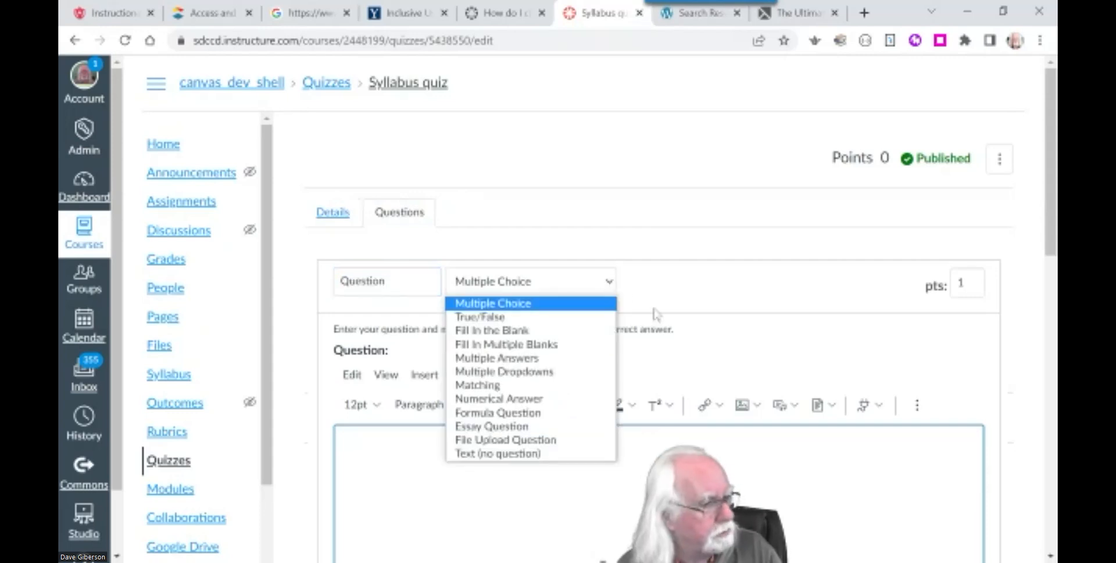
left_click(523, 318)
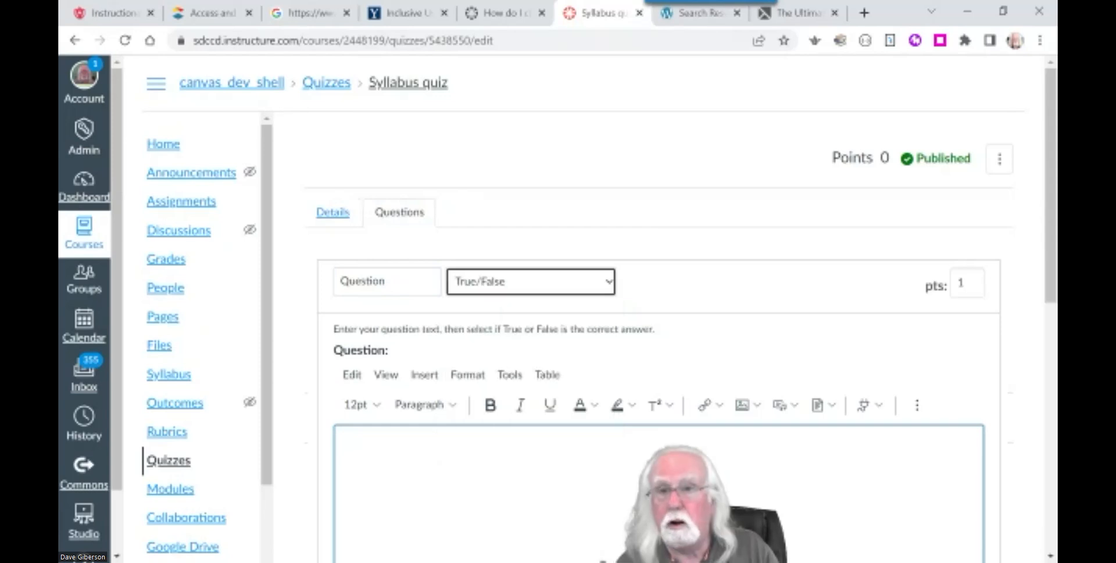
Step: Enter the question text "You won't have to spend any money on software to take this course."
left_click_drag(1046, 314, 1046, 389)
left_click(346, 292)
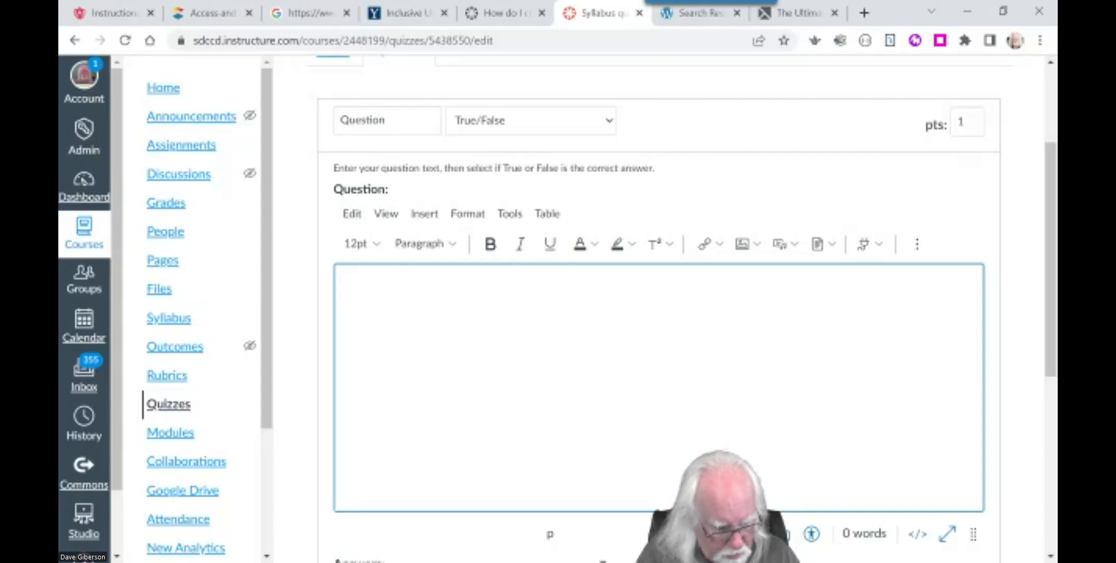
type("won't have to spend")
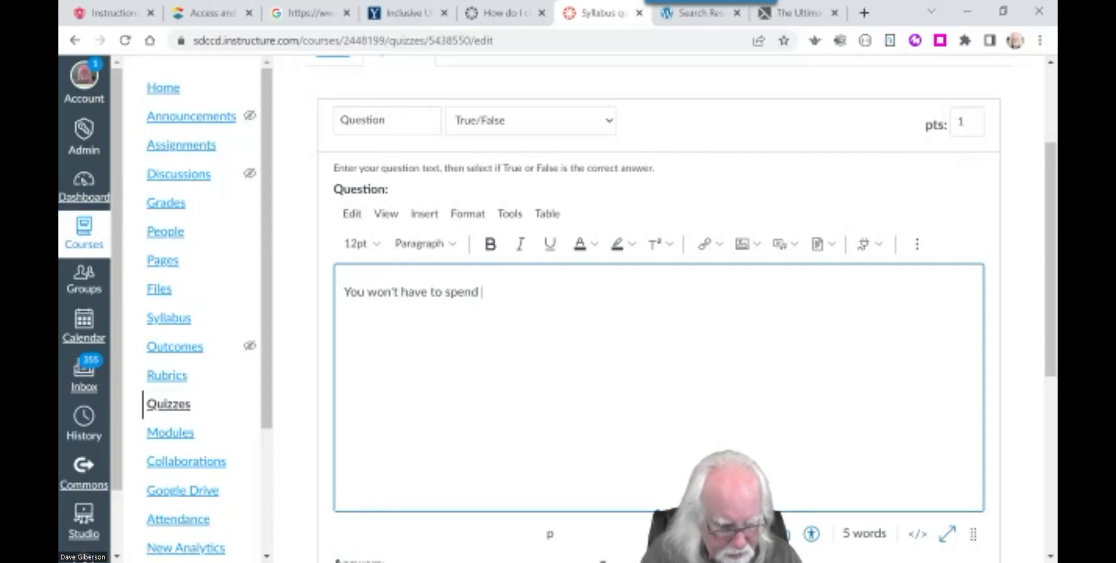
type("mon")
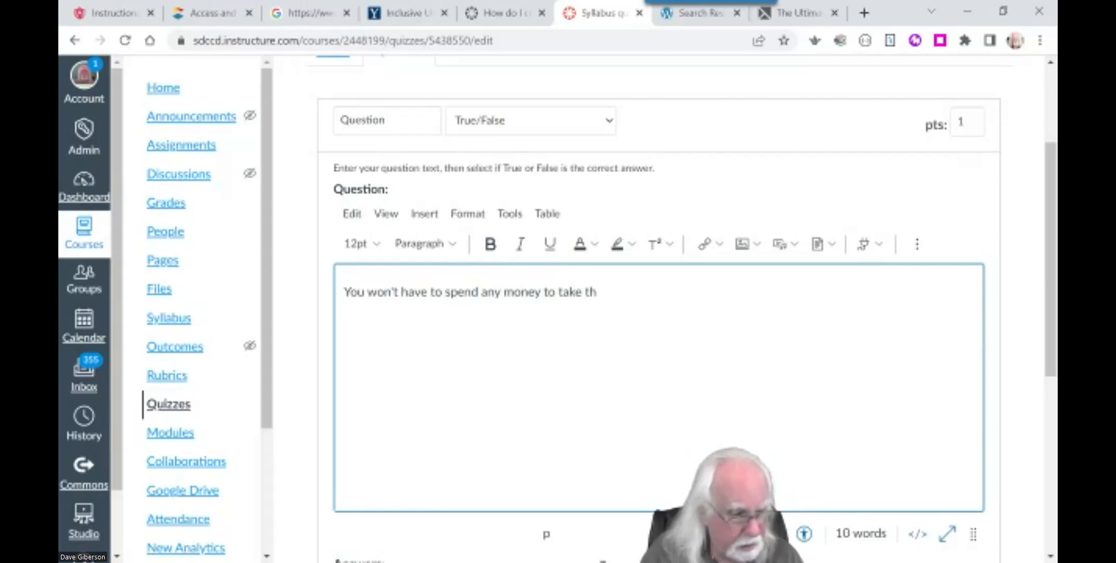
type("ey ")
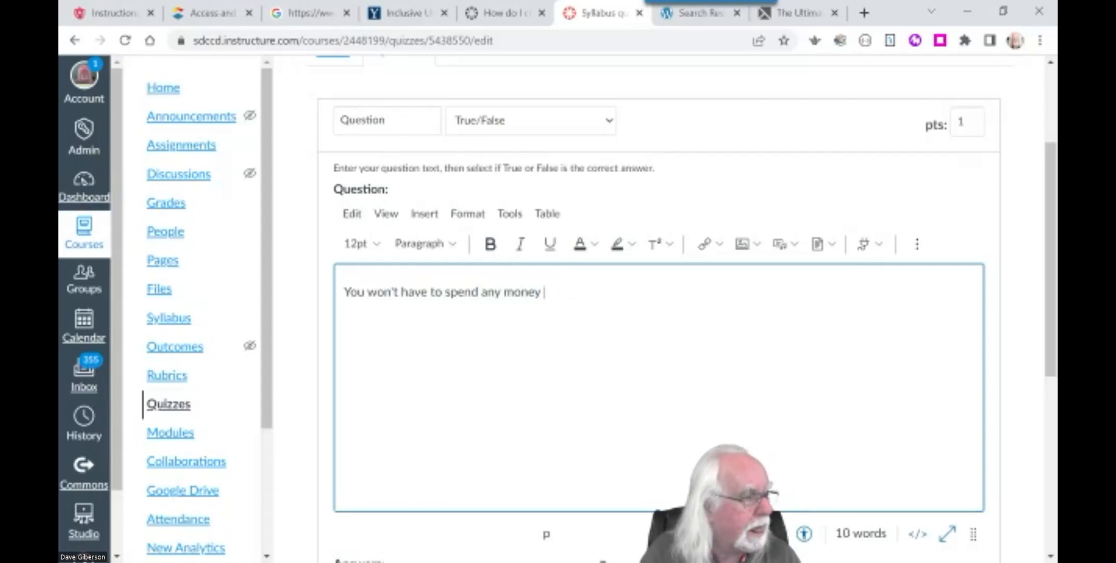
type("on softwa")
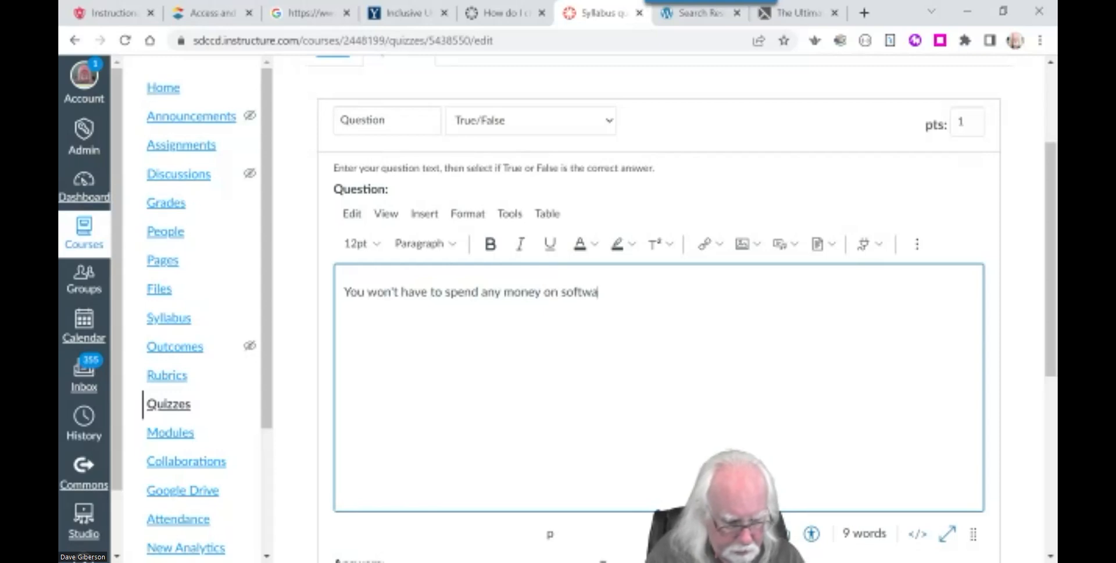
type("re to take this ")
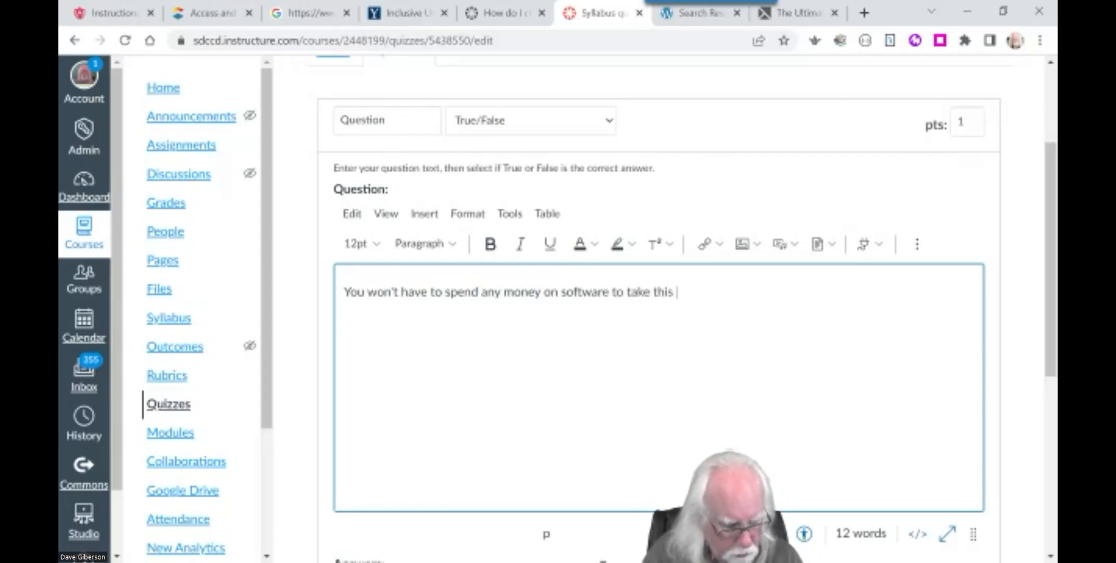
type("course")
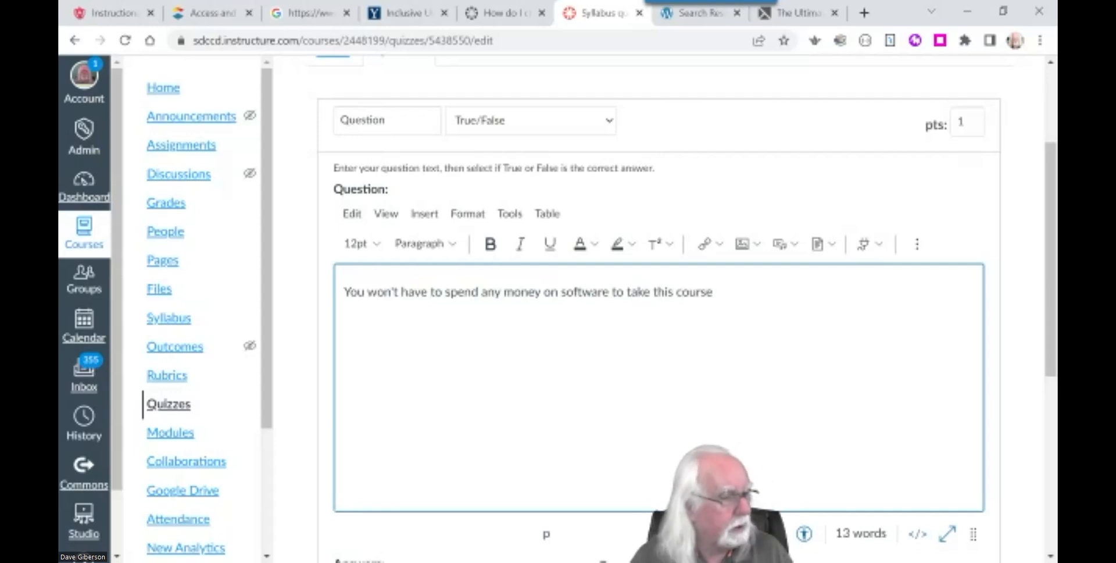
type(".")
Step: Mark True as the correct answer, after trying False, for the software cost question
scroll(616, 476, "down", 4)
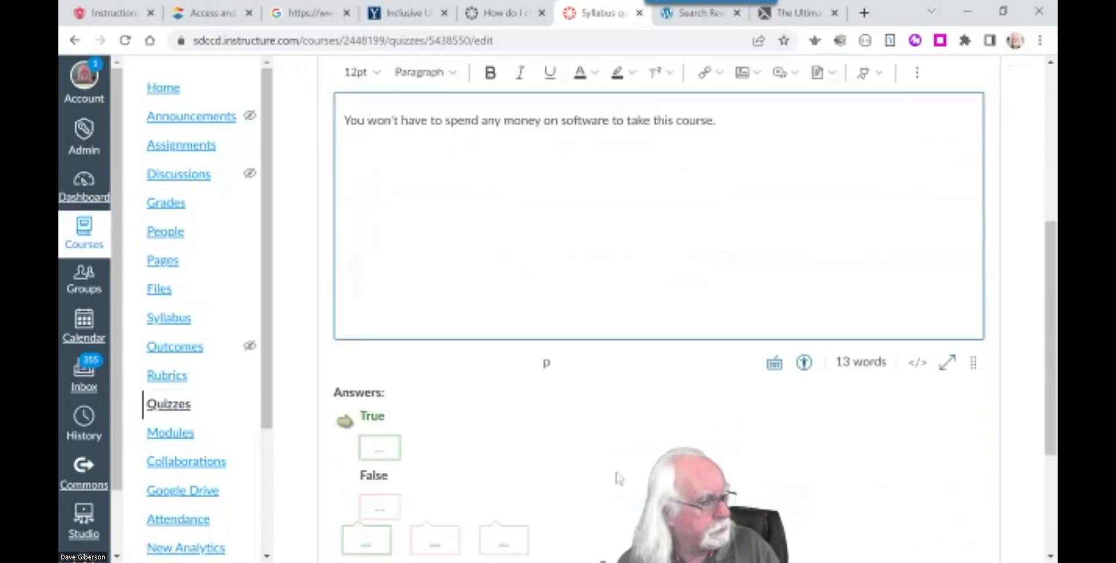
scroll(567, 415, "down", 2)
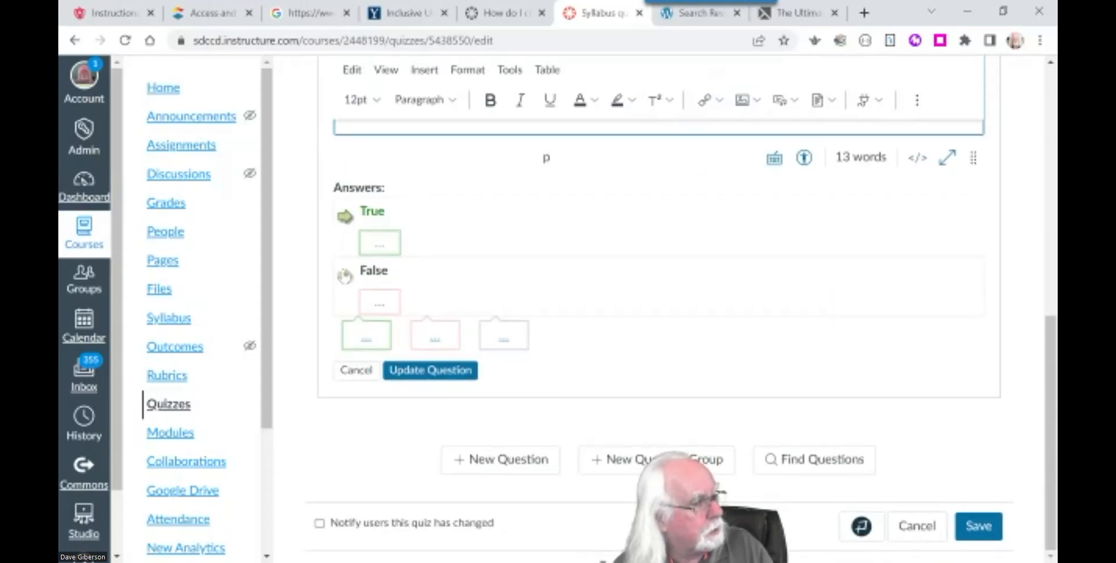
left_click(345, 217)
left_click(344, 276)
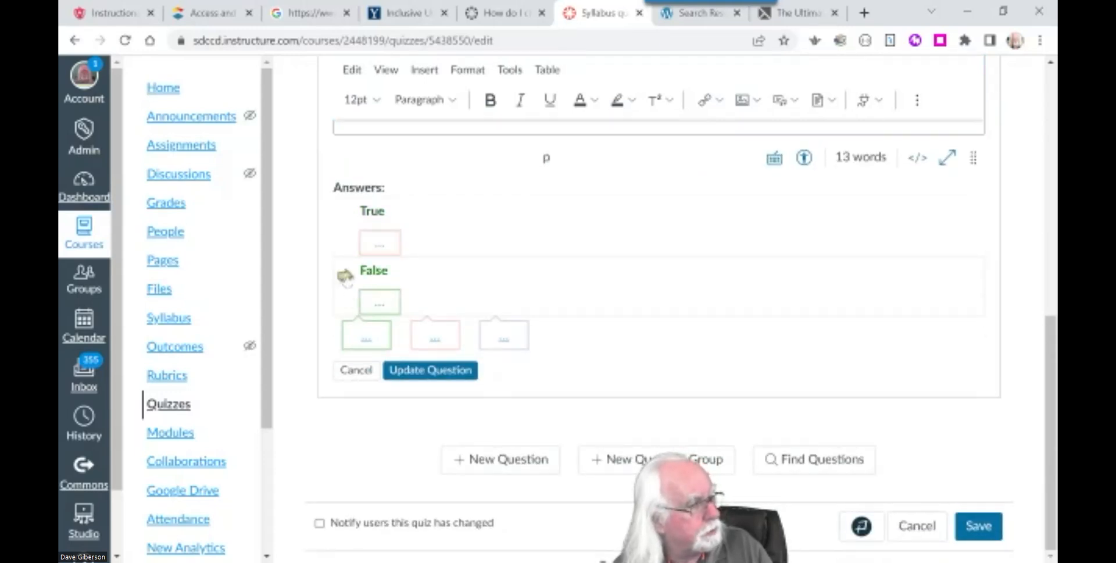
left_click(345, 217)
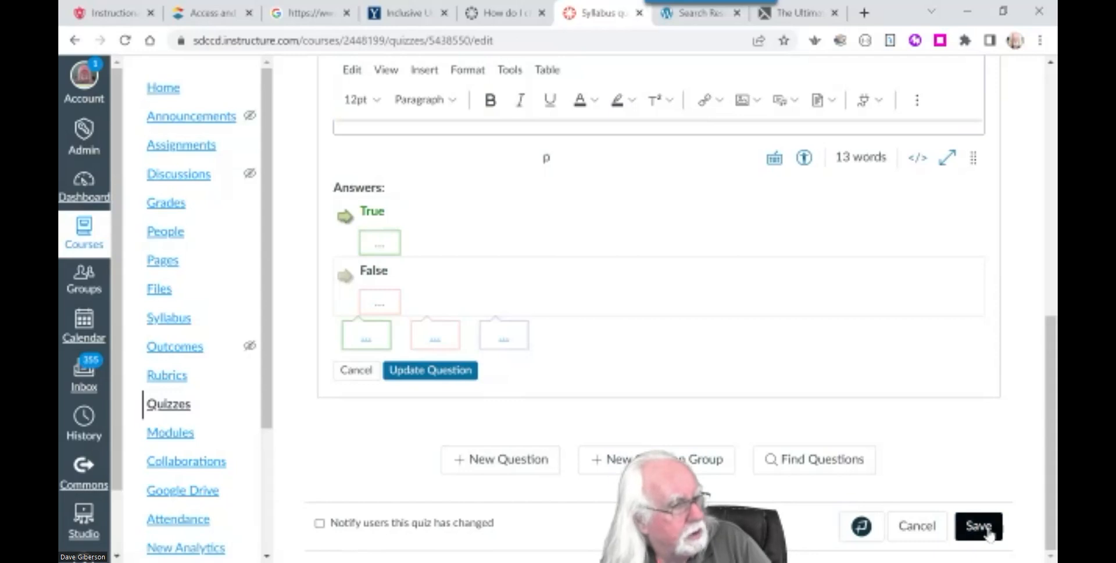
Step: Set the True/False question's points to 2 and save the quiz
scroll(971, 459, "up", 5)
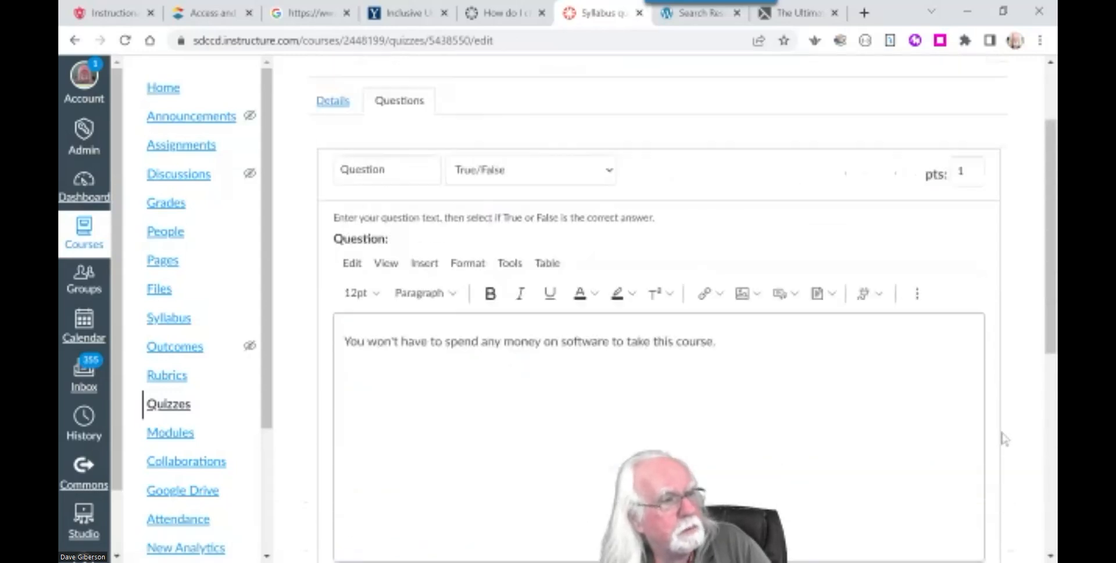
double_click(962, 283)
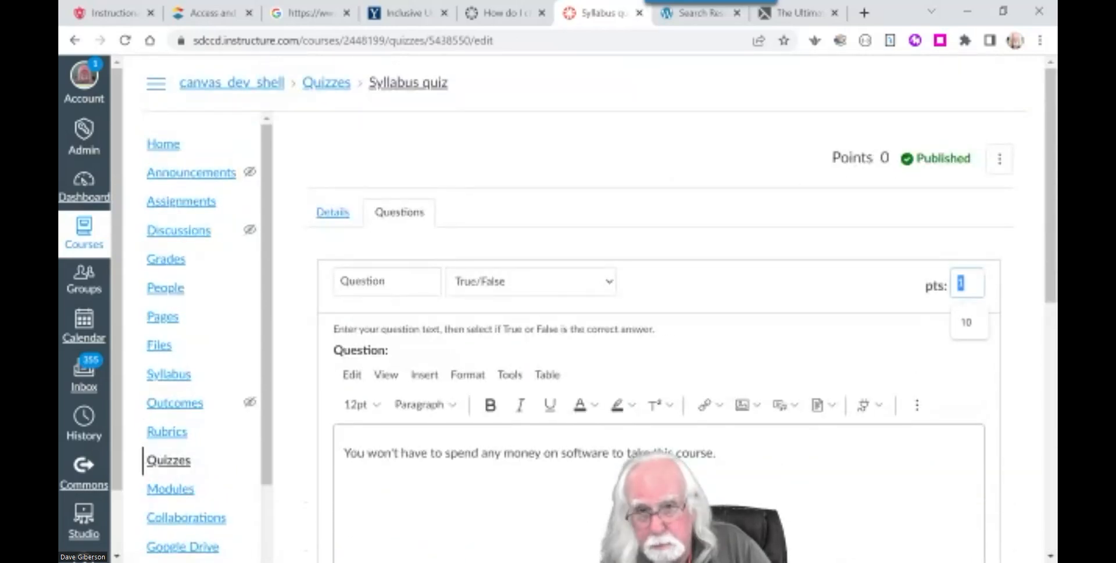
type("2")
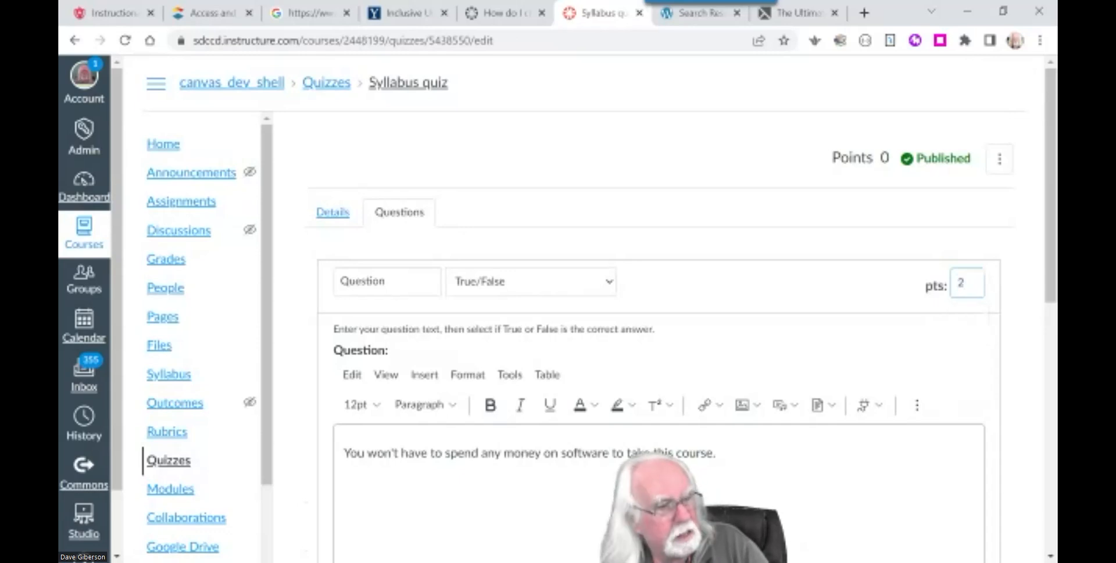
left_click_drag(1050, 295, 1048, 526)
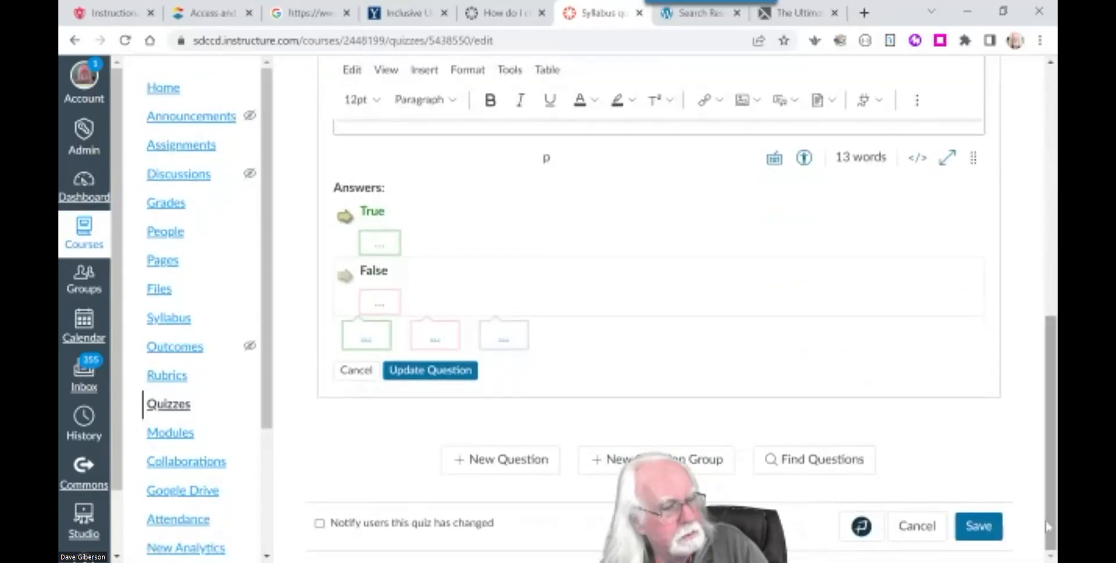
left_click(978, 525)
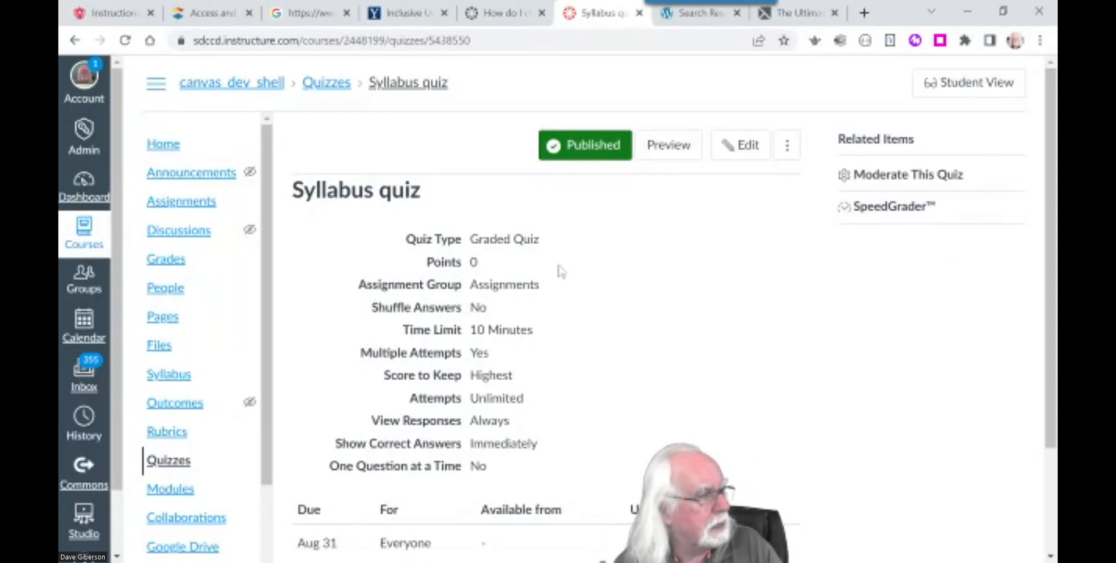
Step: Edit the Syllabus quiz's questions and open the Syllabus quiz question bank in the question finder
left_click(741, 145)
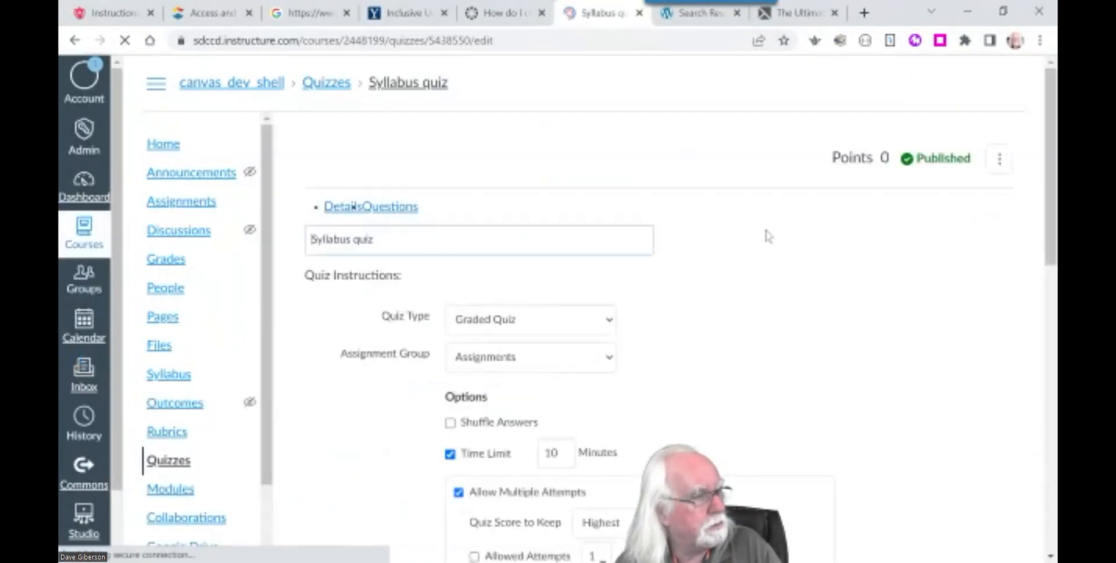
left_click(400, 212)
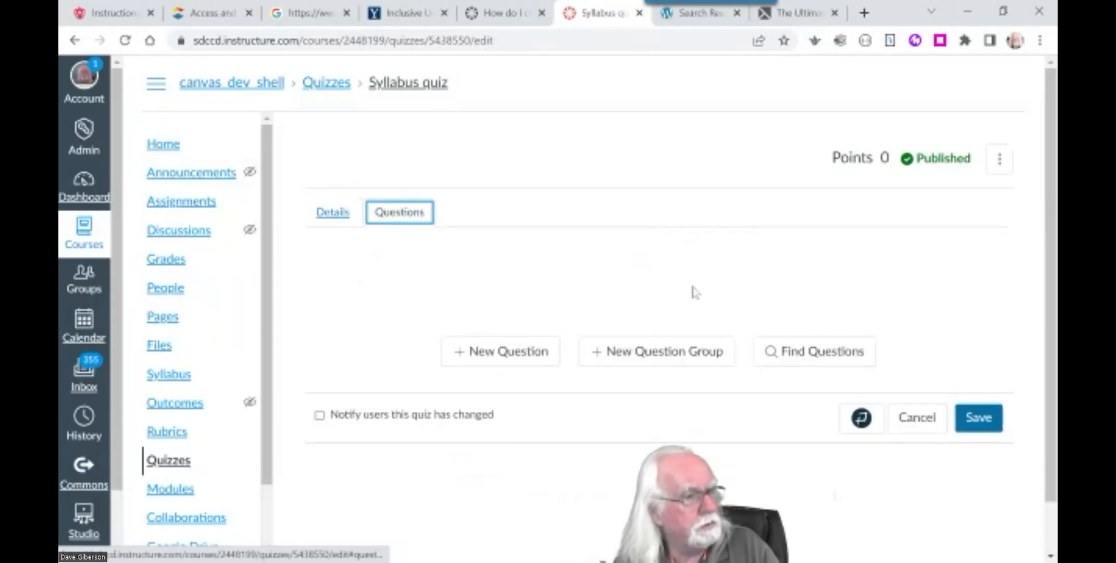
left_click(802, 356)
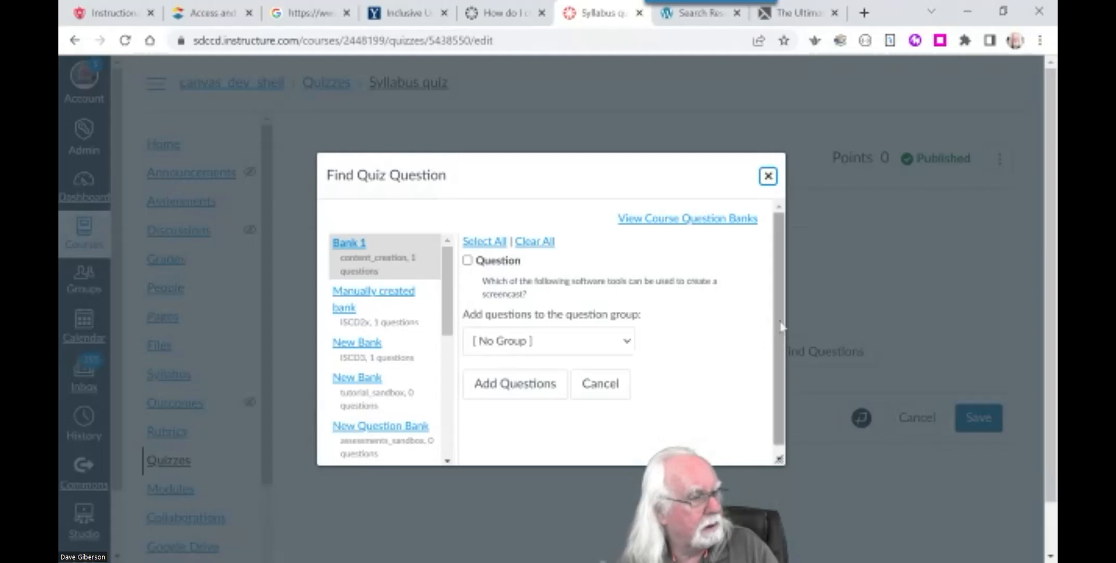
scroll(443, 372, "down", 3)
left_click_drag(443, 375, 439, 456)
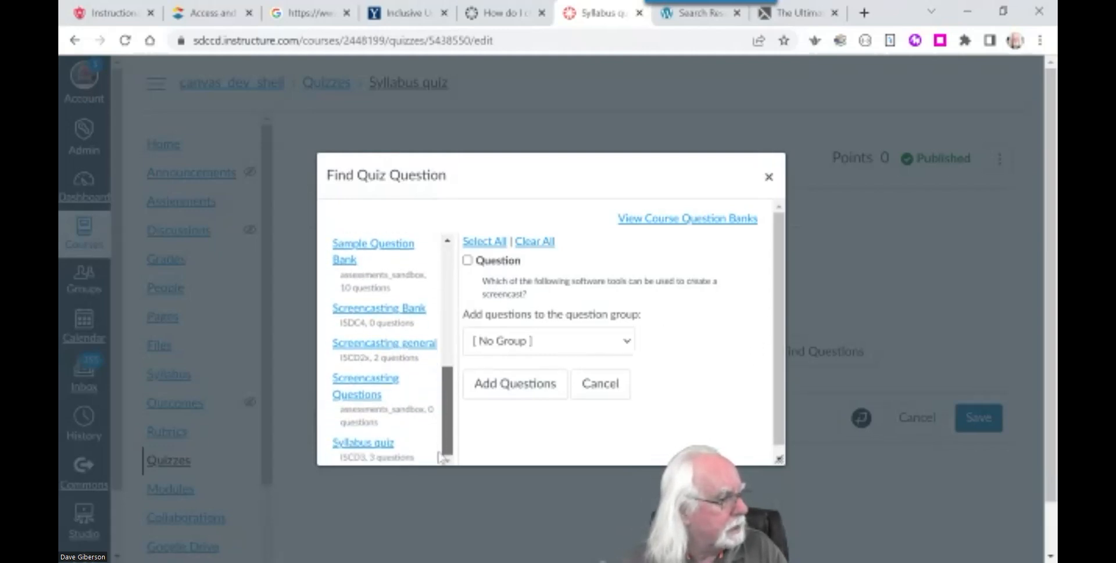
left_click(378, 444)
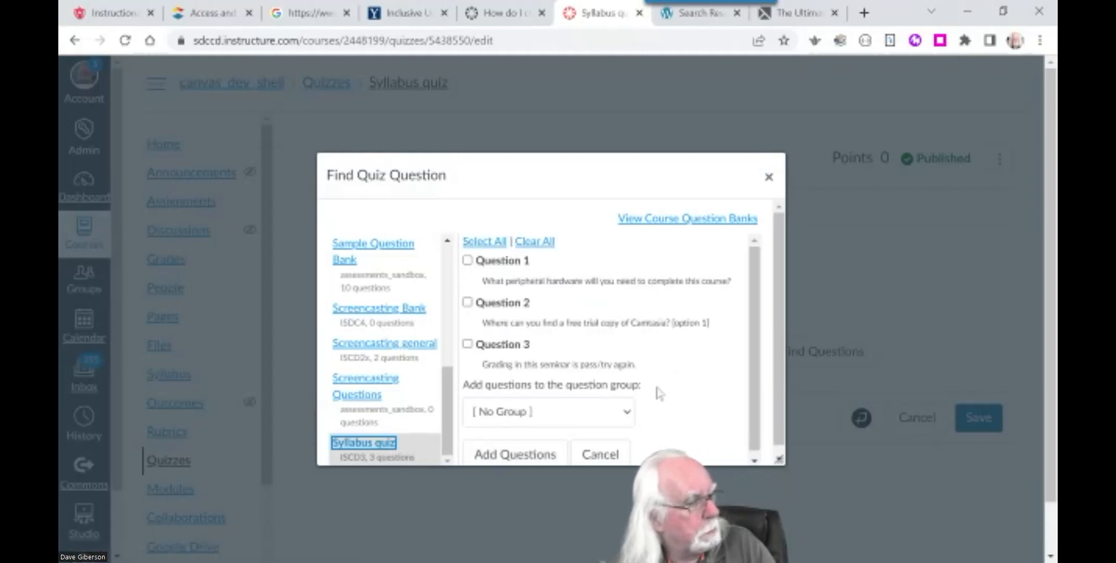
Step: Add Question 2 and Question 3 from the Syllabus quiz bank to the quiz without a question group
left_click(467, 301)
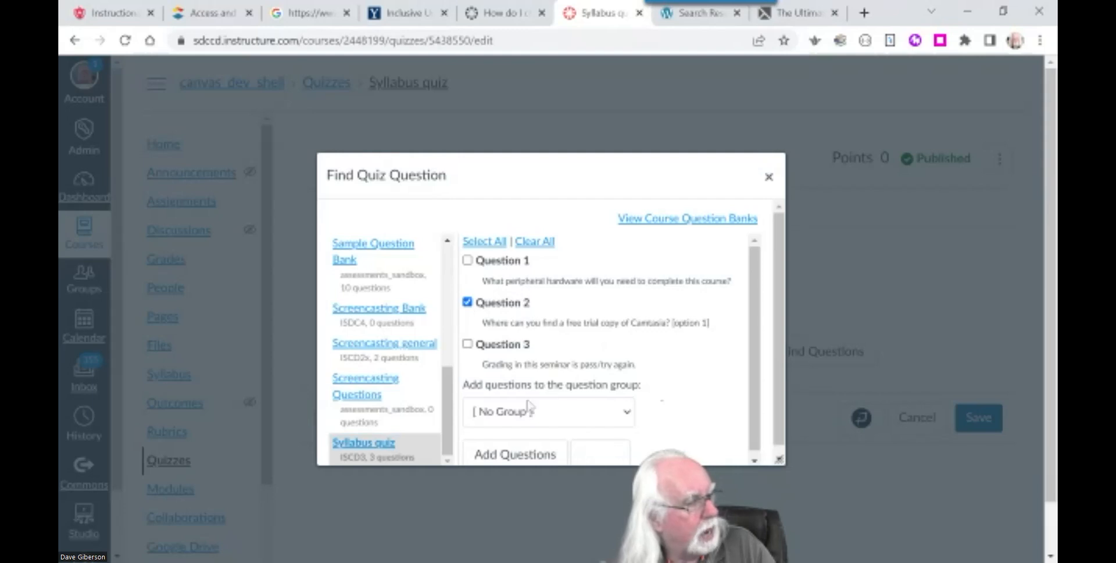
left_click(467, 344)
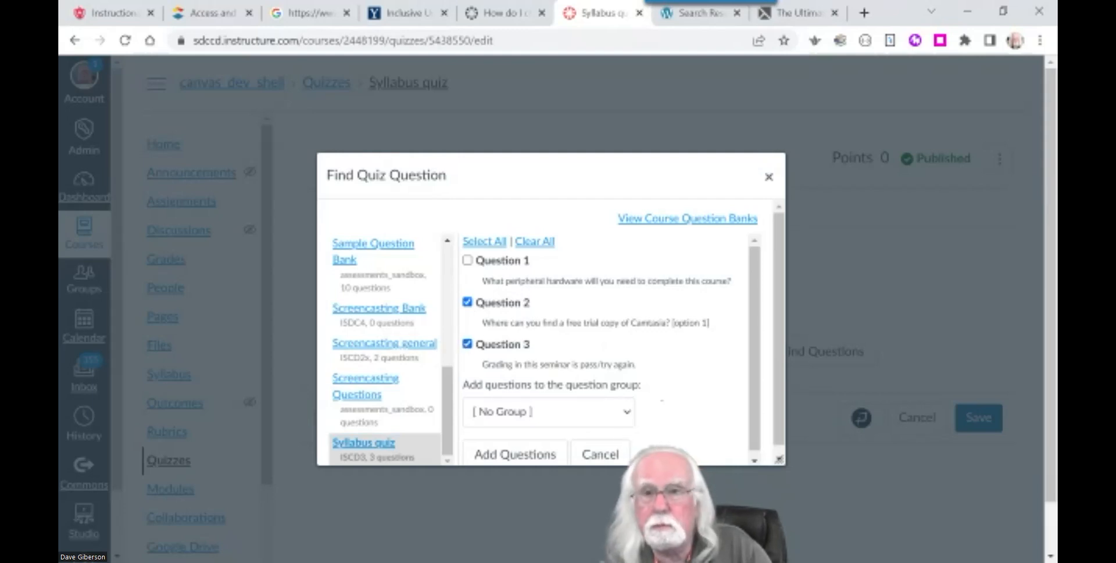
scroll(778, 436, "down", 1)
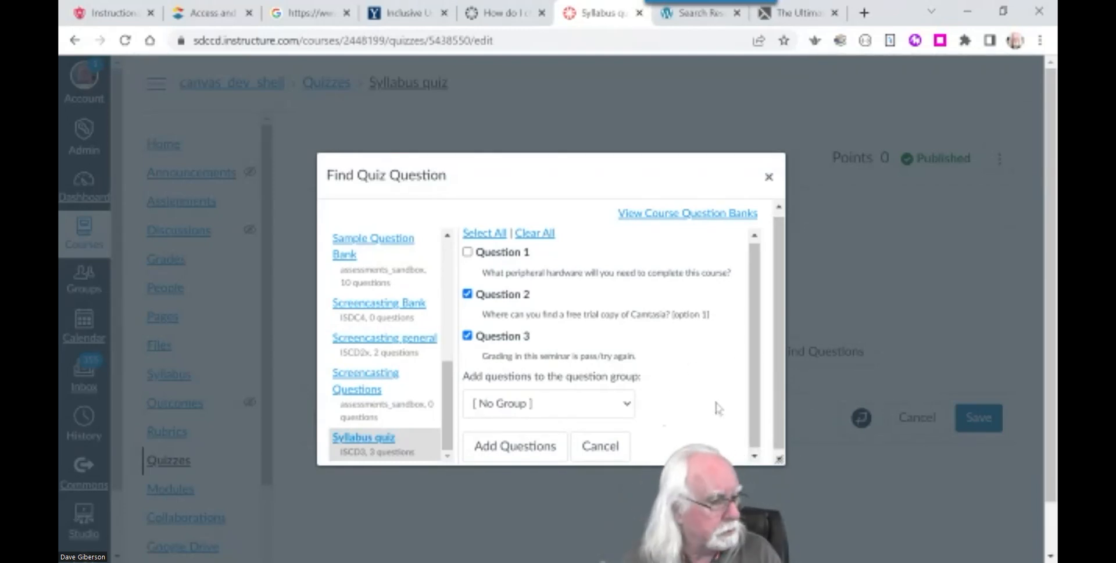
left_click(514, 446)
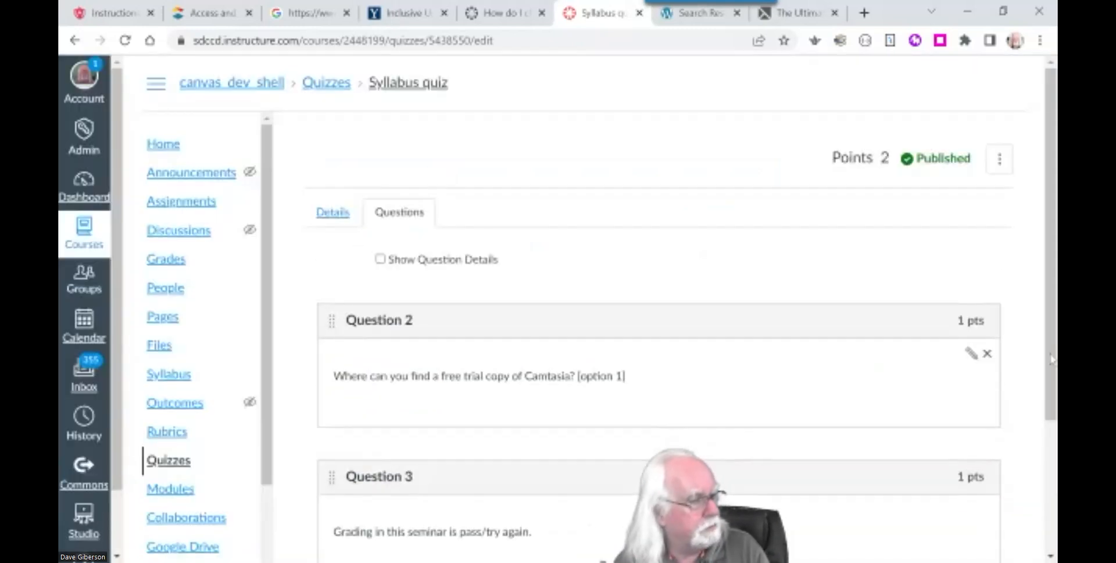
Step: Examine the added questions and the options for adding more in the quiz's question list
scroll(1045, 347, "down", 3)
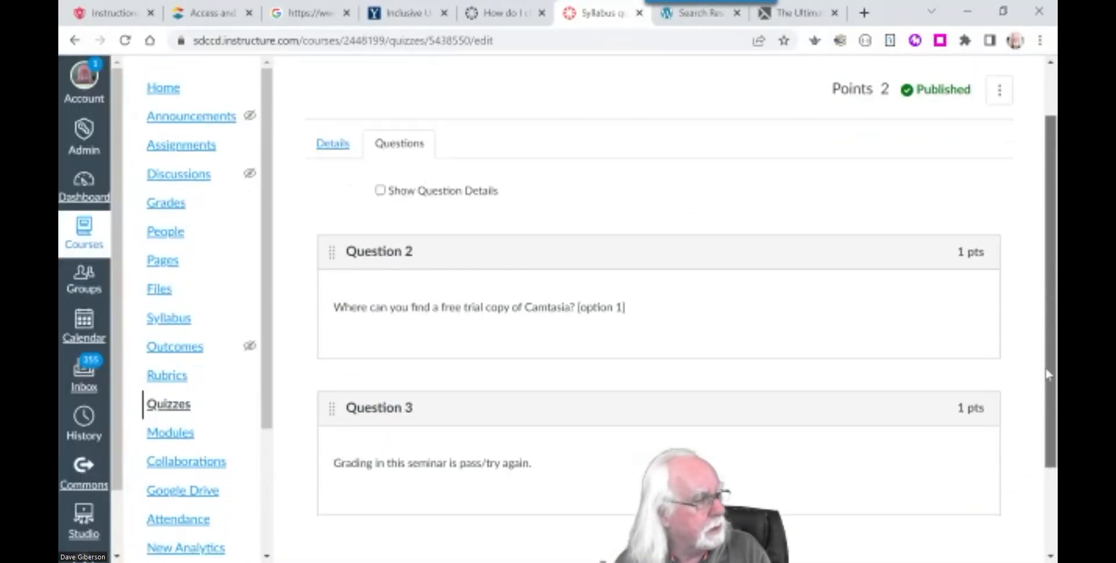
scroll(1043, 307, "up", 3)
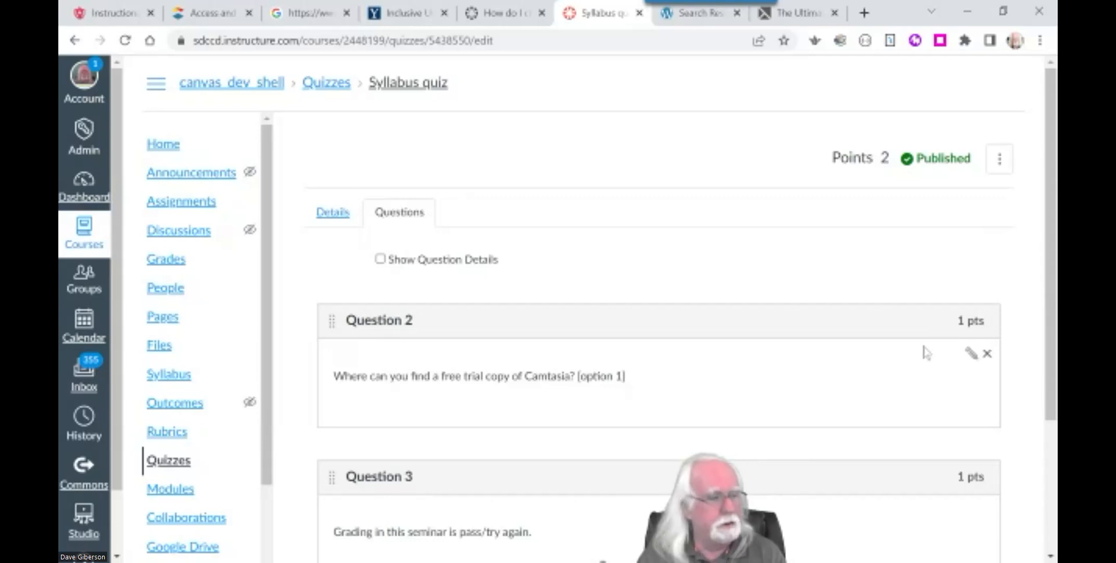
scroll(919, 351, "down", 3)
left_click_drag(1046, 412, 1044, 468)
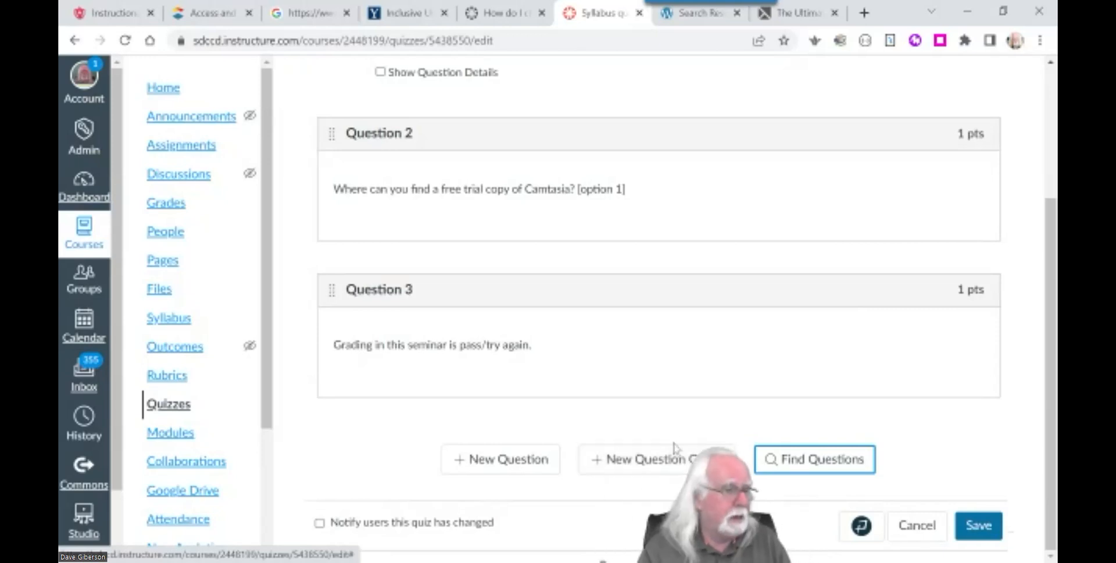
left_click_drag(1052, 340, 1054, 211)
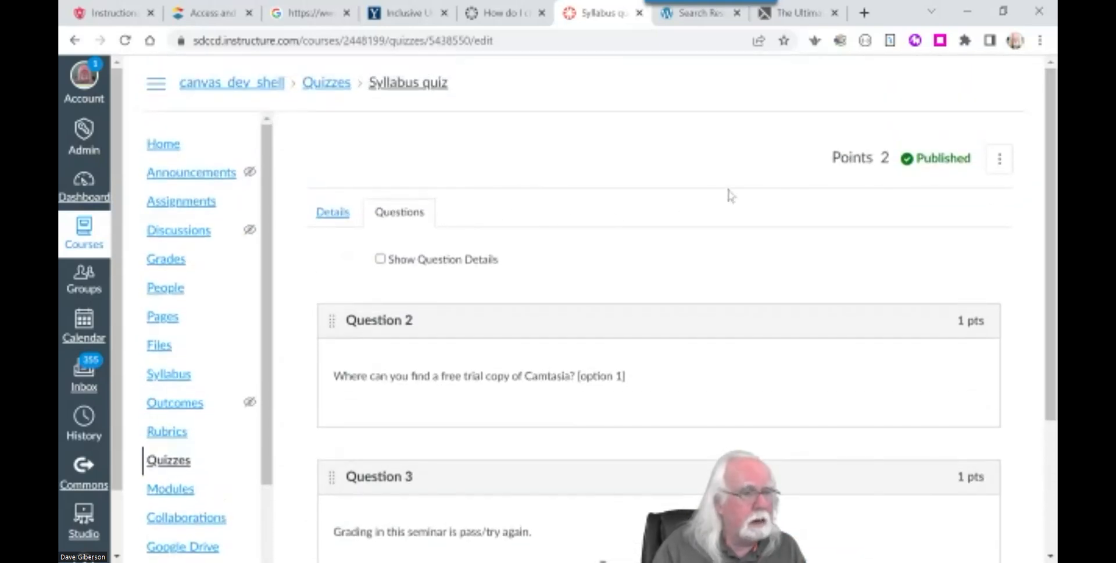
scroll(473, 289, "down", 1)
scroll(474, 282, "up", 1)
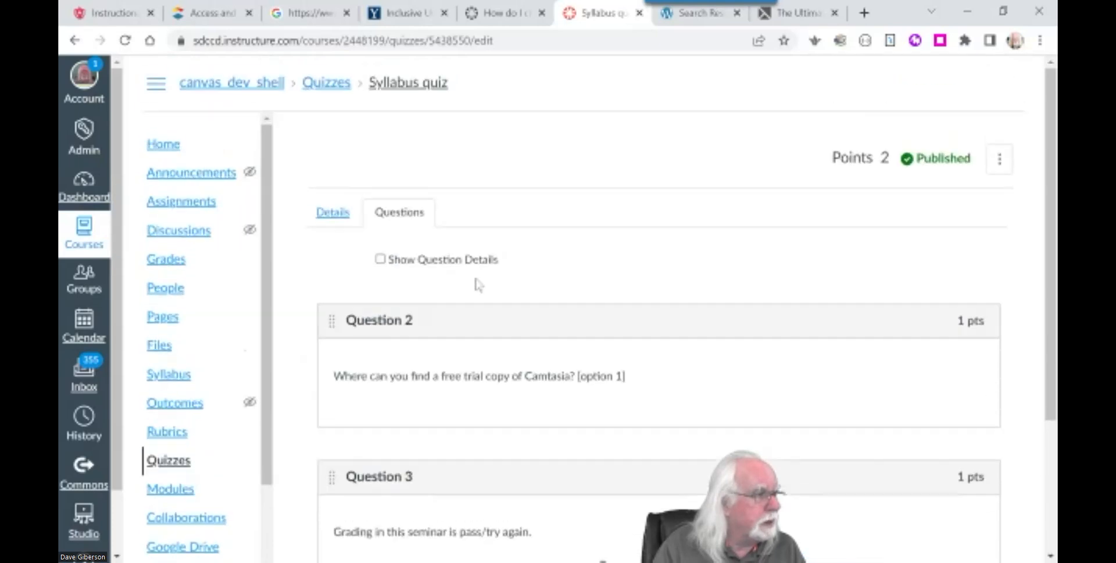
left_click(399, 212)
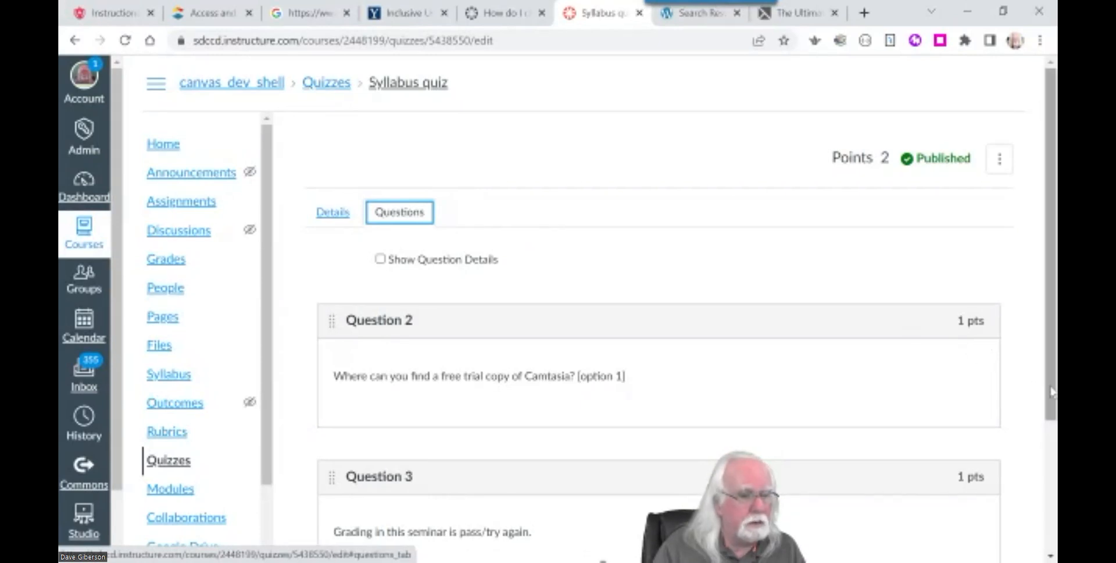
scroll(1026, 369, "down", 3)
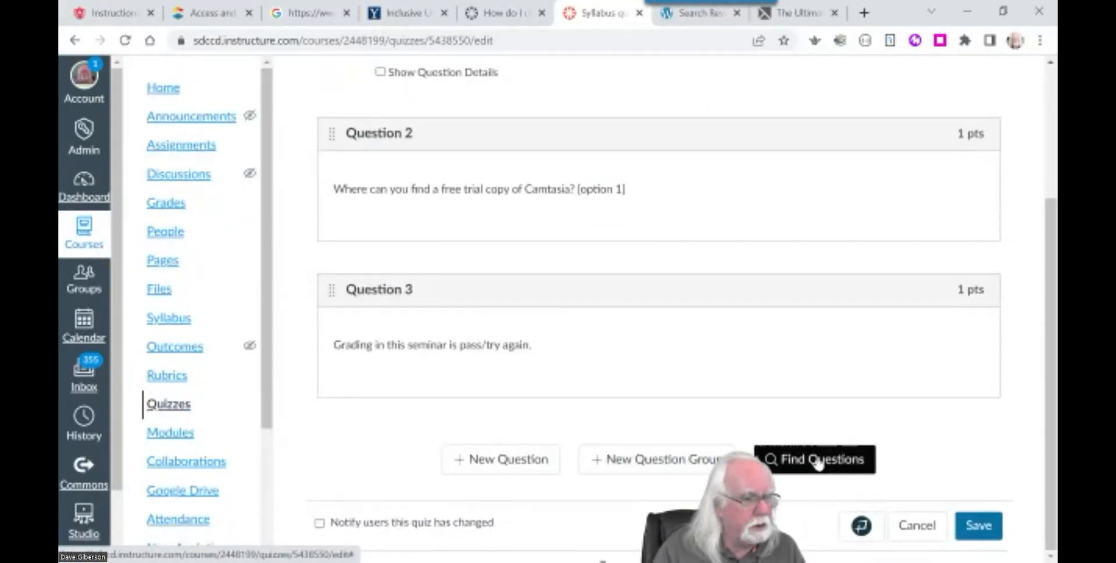
Step: Start a new question but abandon it by cancelling the quiz edit, and save the quiz's pending question changes
left_click(498, 460)
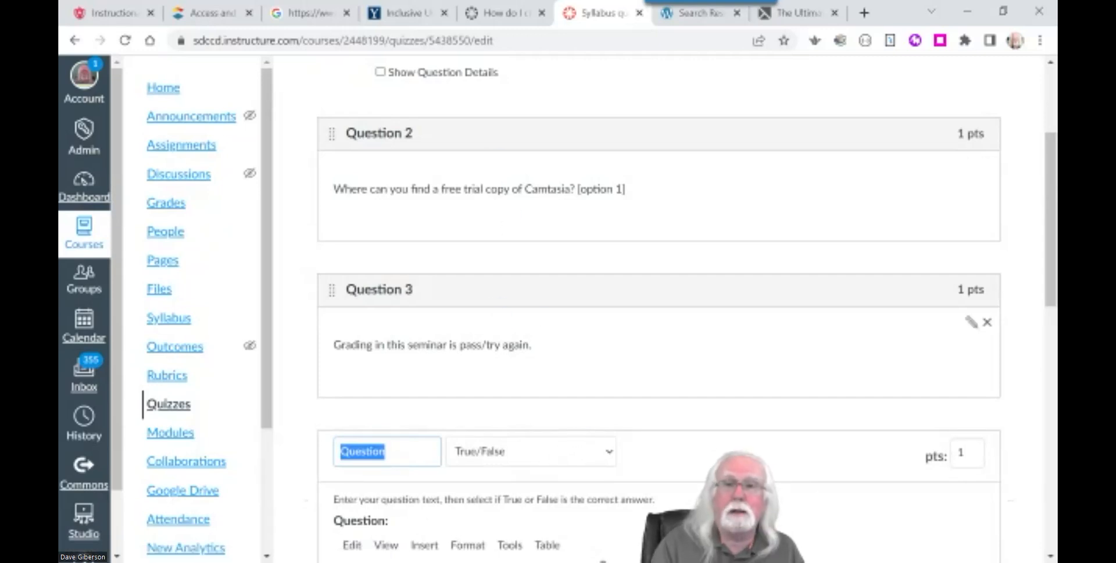
left_click_drag(1050, 293, 1053, 538)
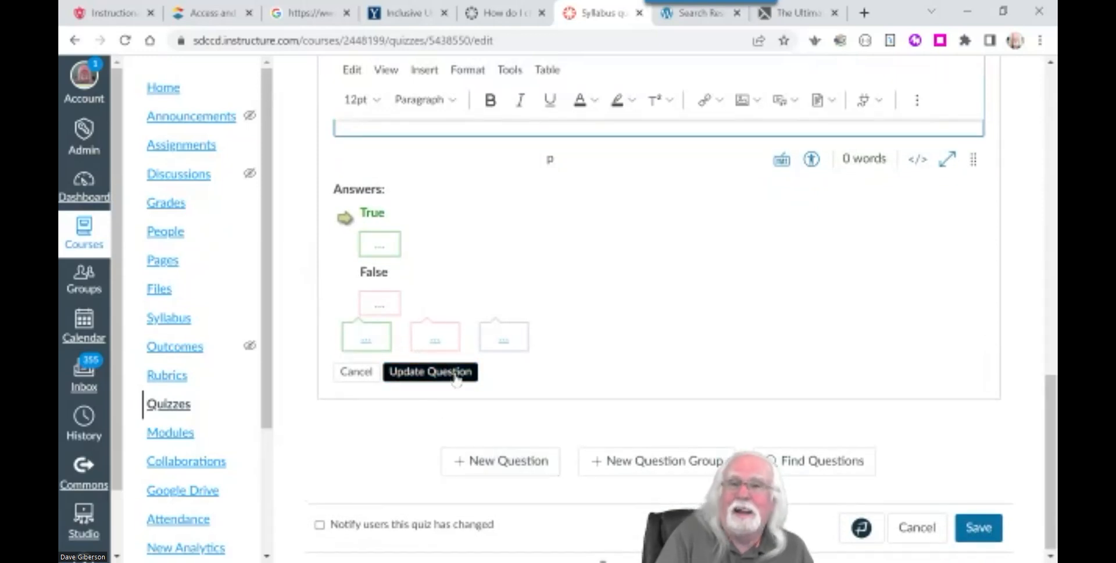
left_click(904, 531)
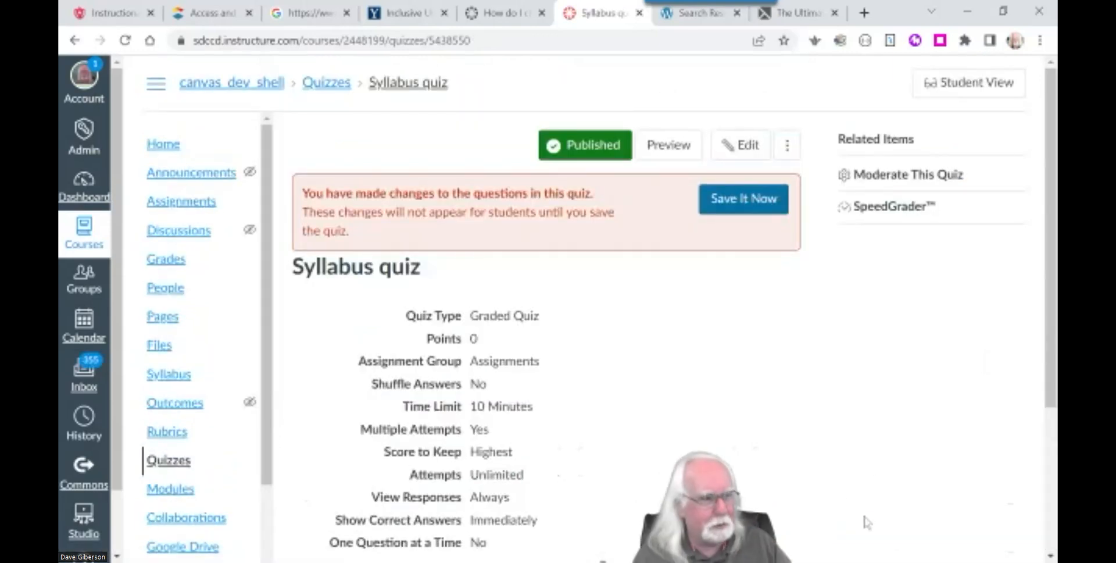
left_click(742, 205)
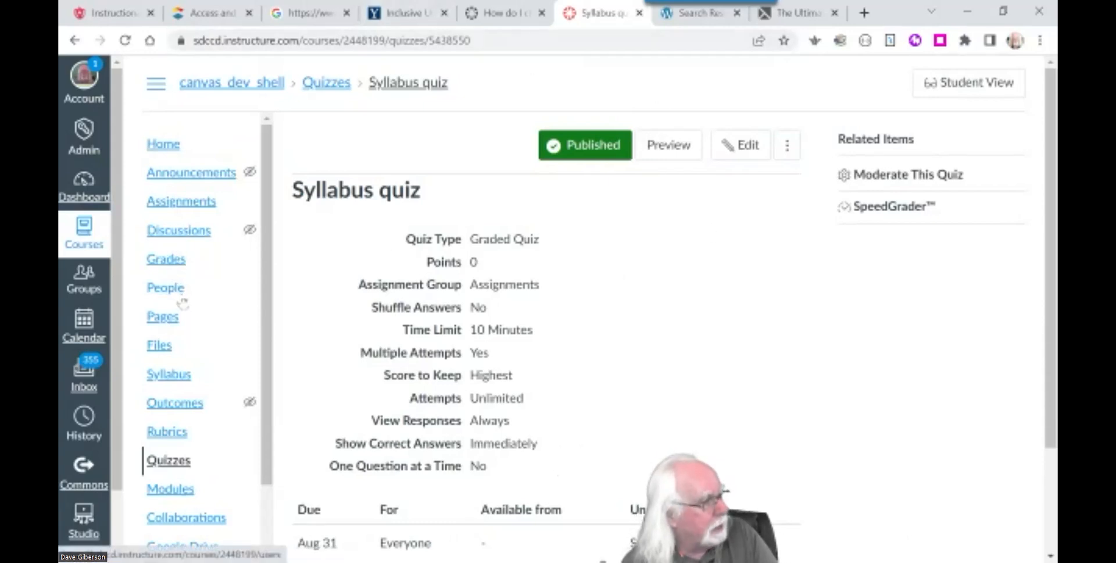
Step: View the Syllabus quiz from the Getting Started module and return to the module list
left_click(170, 490)
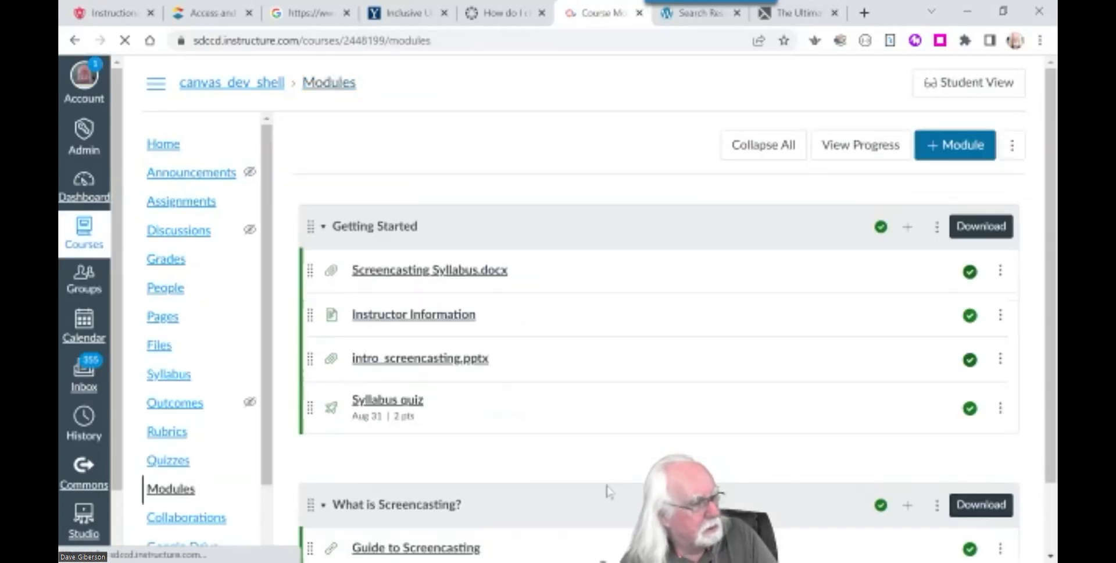
scroll(605, 486, "down", 2)
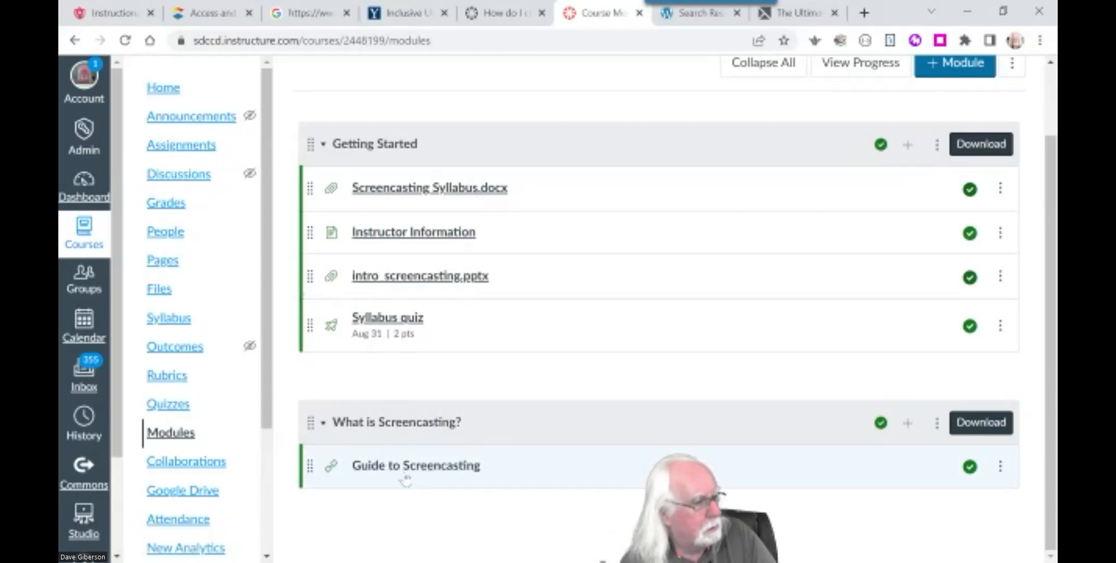
left_click(406, 317)
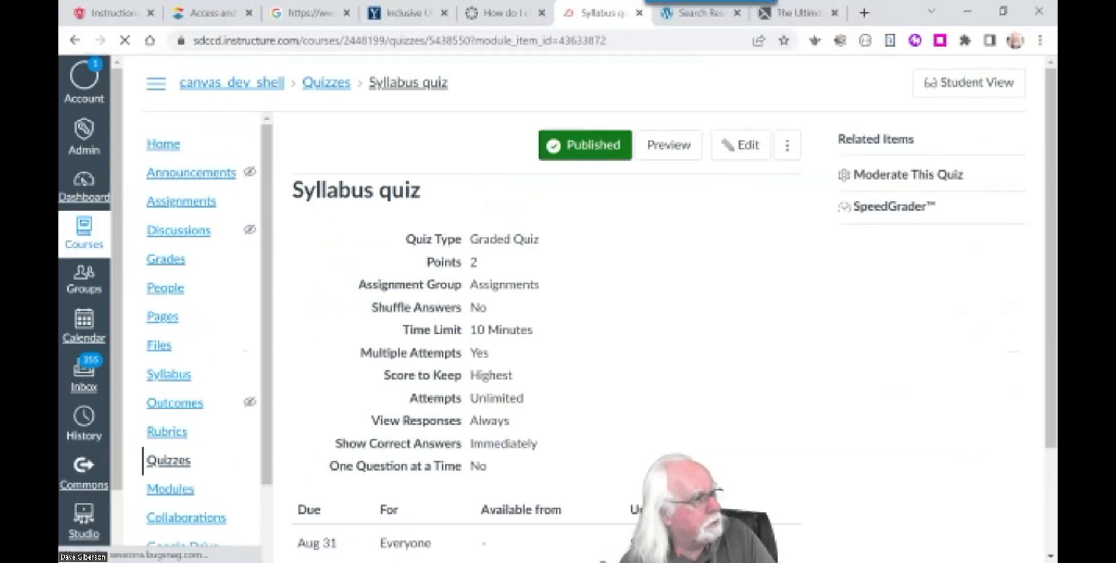
left_click(76, 41)
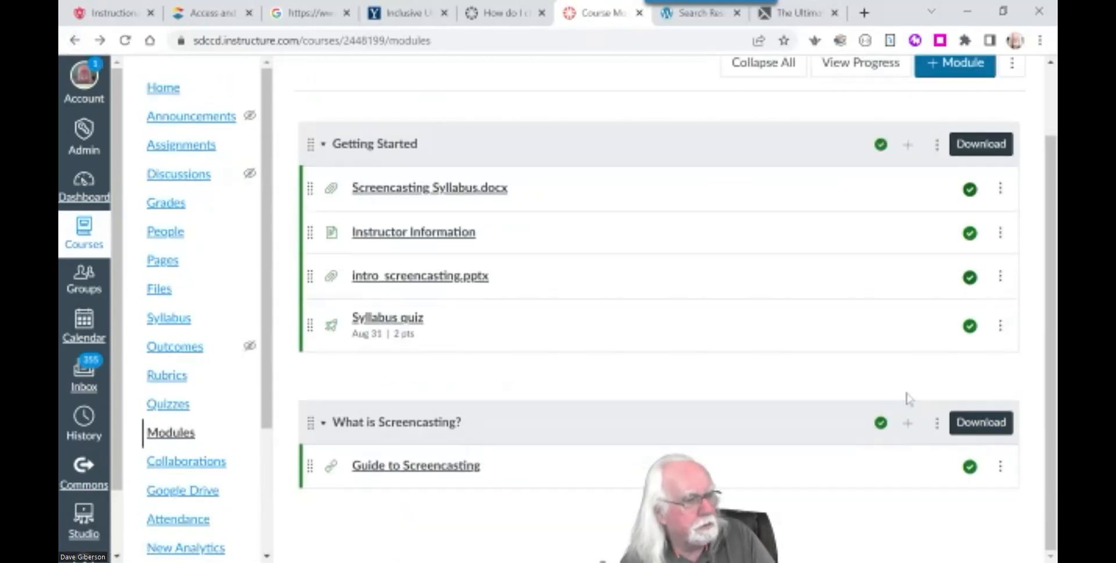
Step: Switch to Student View and start taking the Syllabus quiz from the Getting Started module
left_click_drag(1049, 196, 1049, 142)
left_click(975, 70)
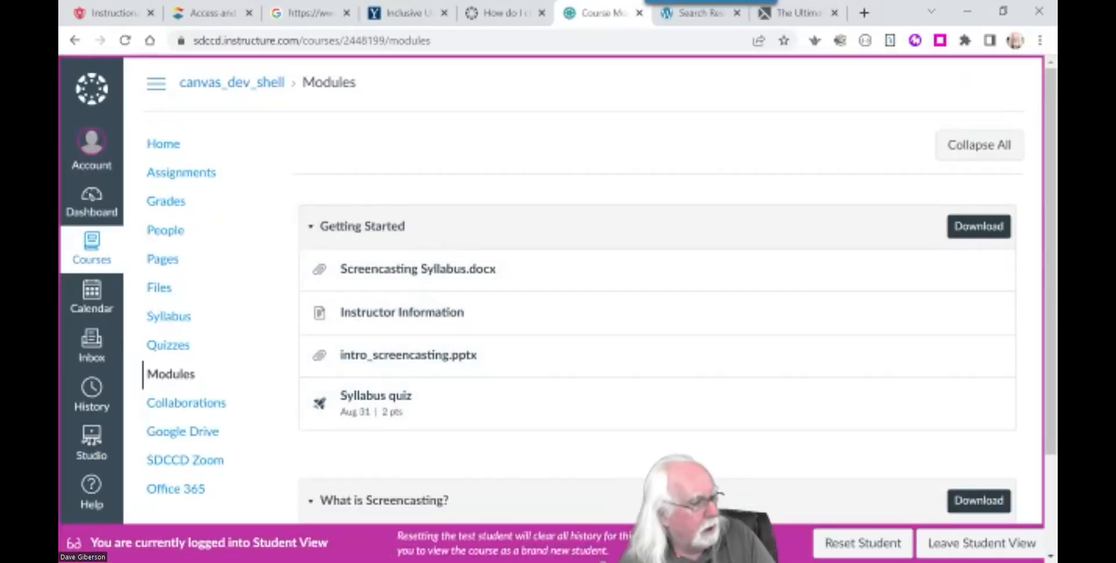
left_click(375, 399)
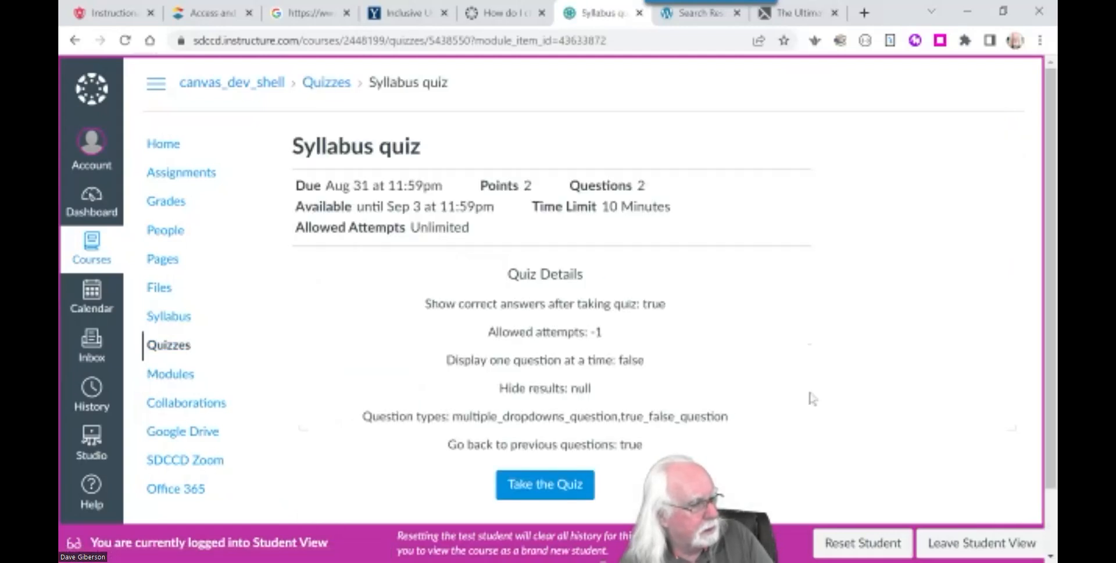
scroll(719, 395, "down", 1)
left_click(555, 414)
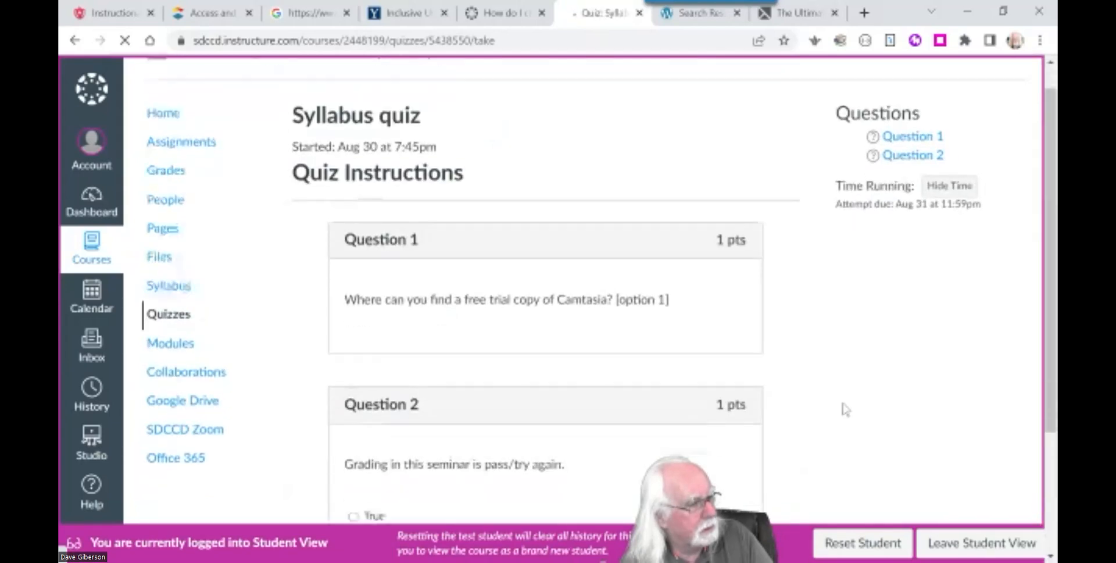
Step: Answer True to the question about pass/try again grading and submit the Syllabus quiz
scroll(846, 410, "down", 3)
scroll(656, 260, "up", 3)
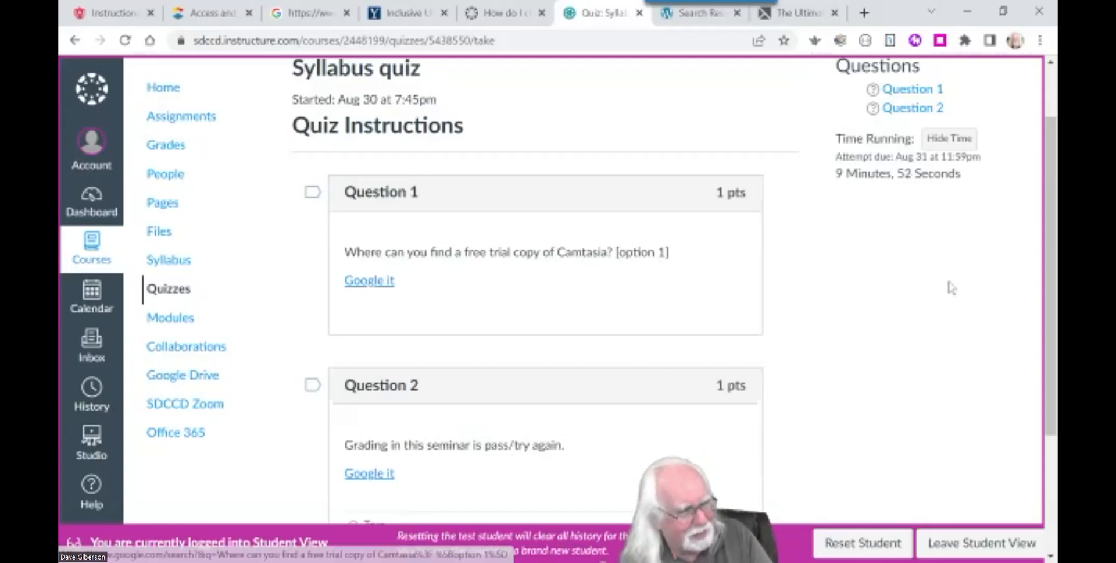
left_click_drag(1051, 357, 1052, 436)
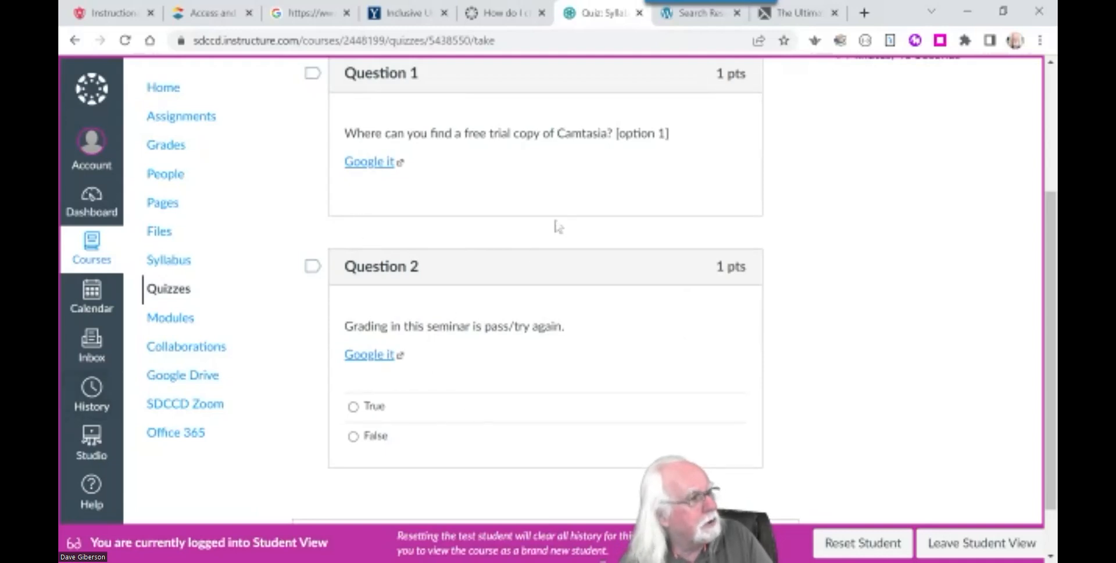
scroll(581, 201, "up", 1)
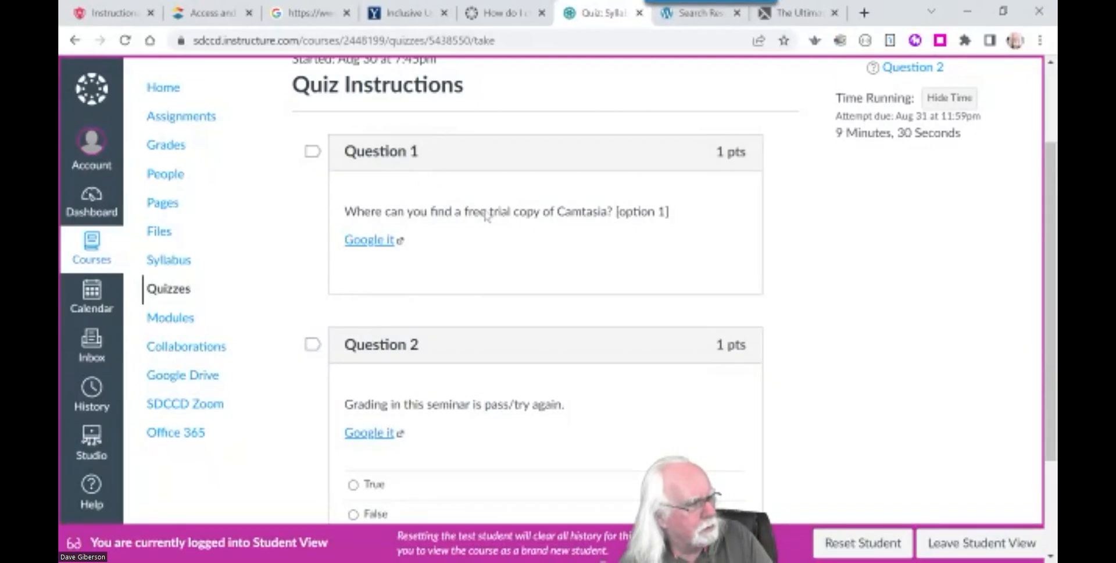
scroll(440, 440, "down", 3)
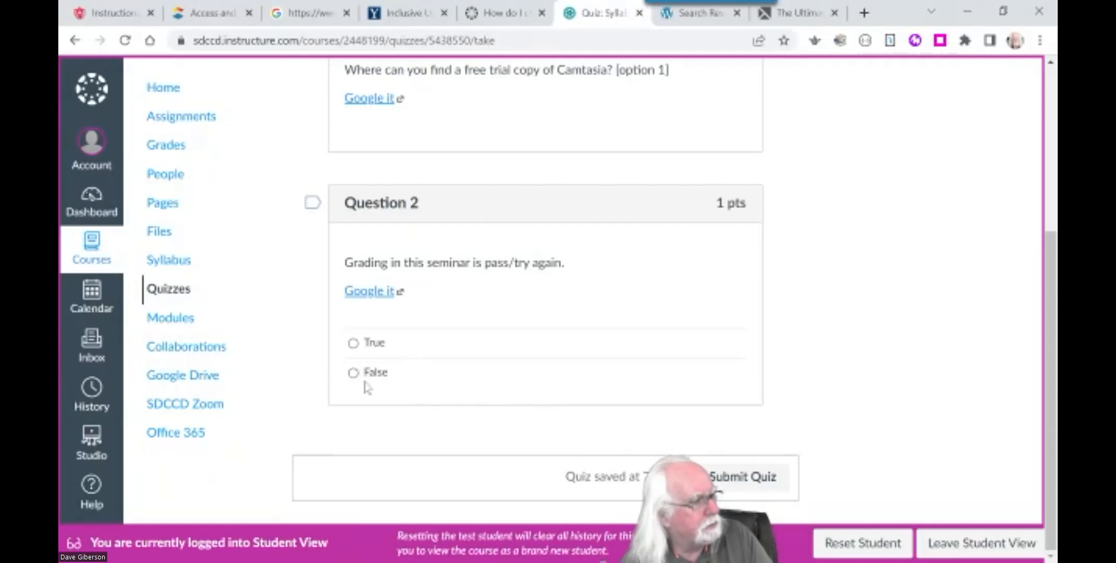
left_click(353, 342)
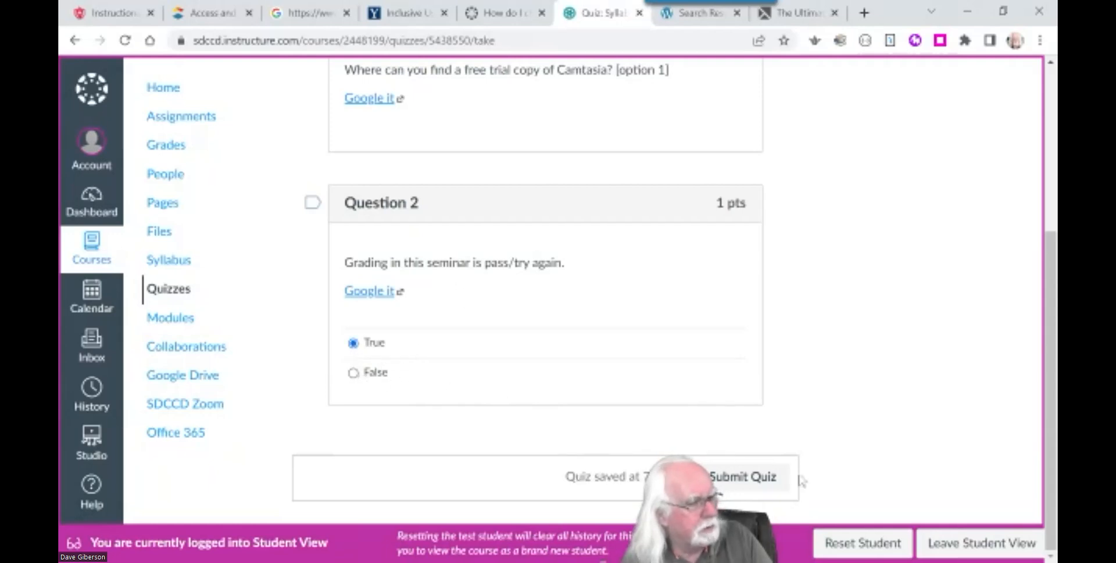
left_click(779, 476)
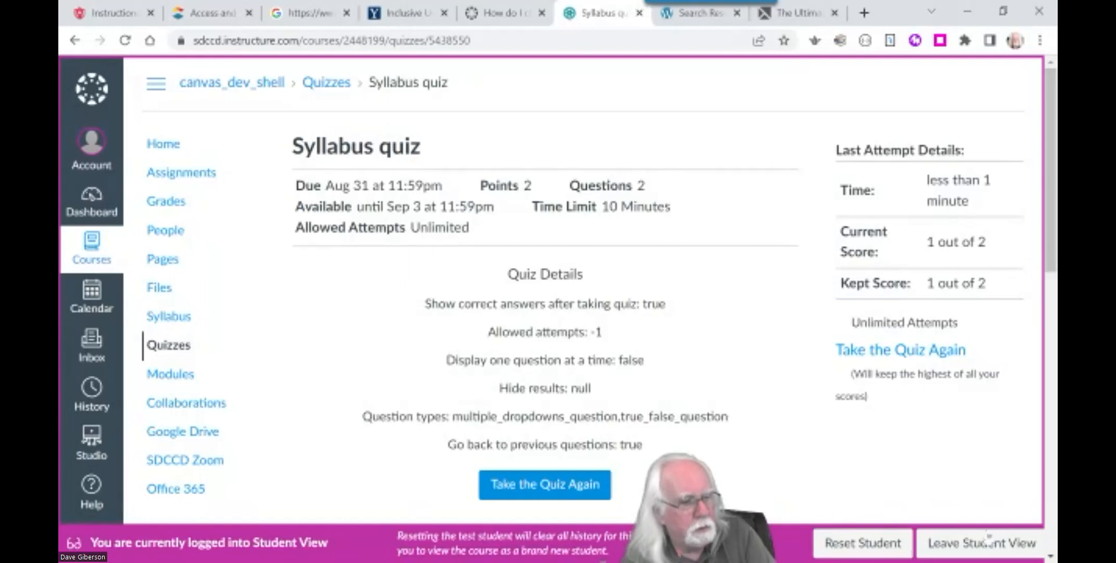
Step: Leave Student View and return to the instructor's view of the Syllabus quiz
left_click(944, 534)
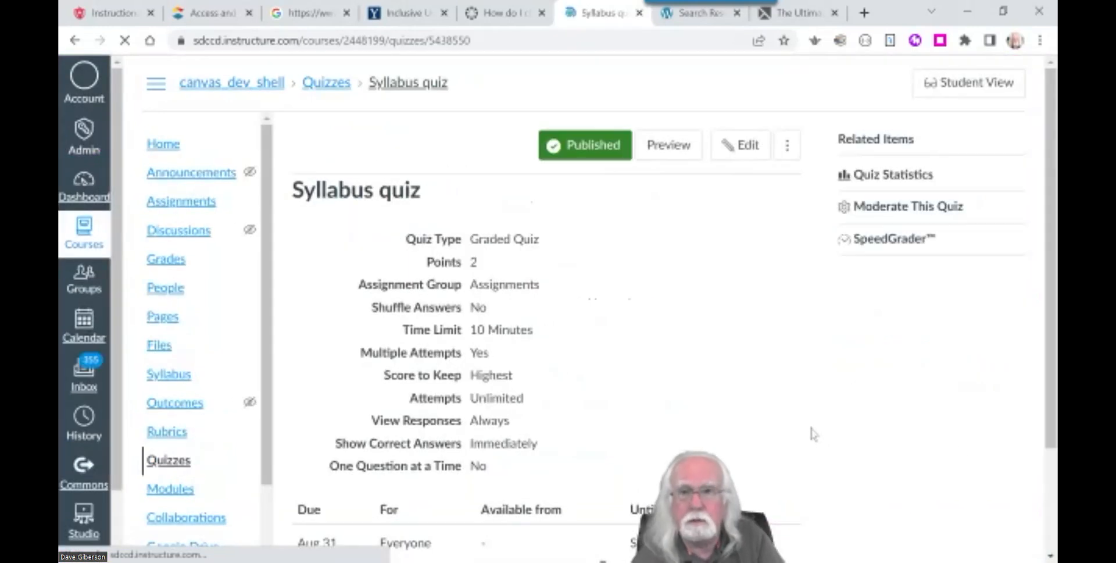
left_click_drag(1052, 275, 1048, 225)
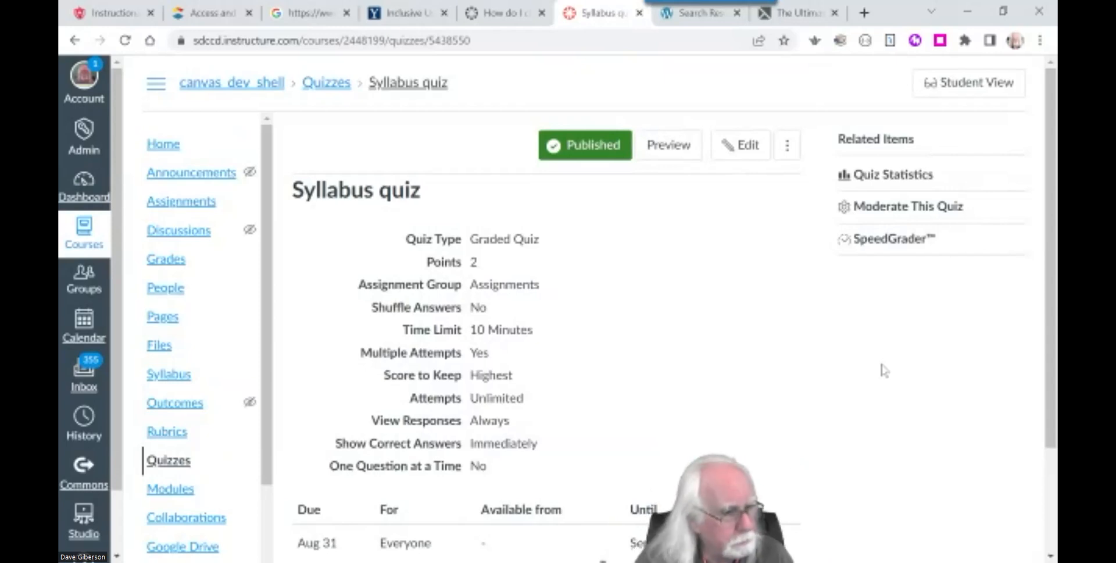
Step: Go from the Syllabus quiz page to the course's module list and bring the What is Screencasting? module into view
scroll(596, 354, "down", 3)
scroll(611, 367, "up", 3)
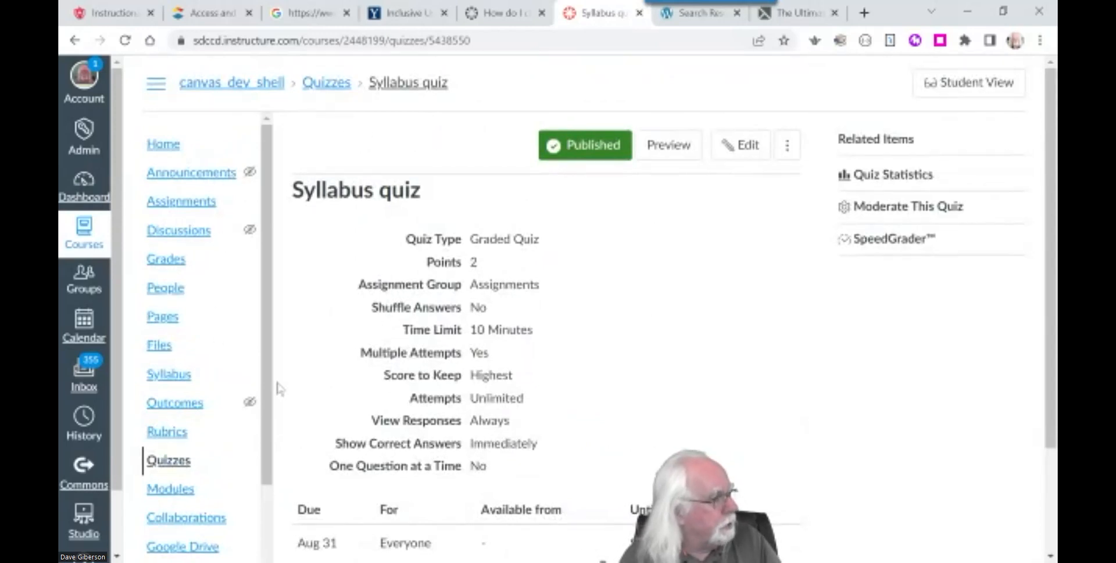
left_click_drag(266, 445, 266, 471)
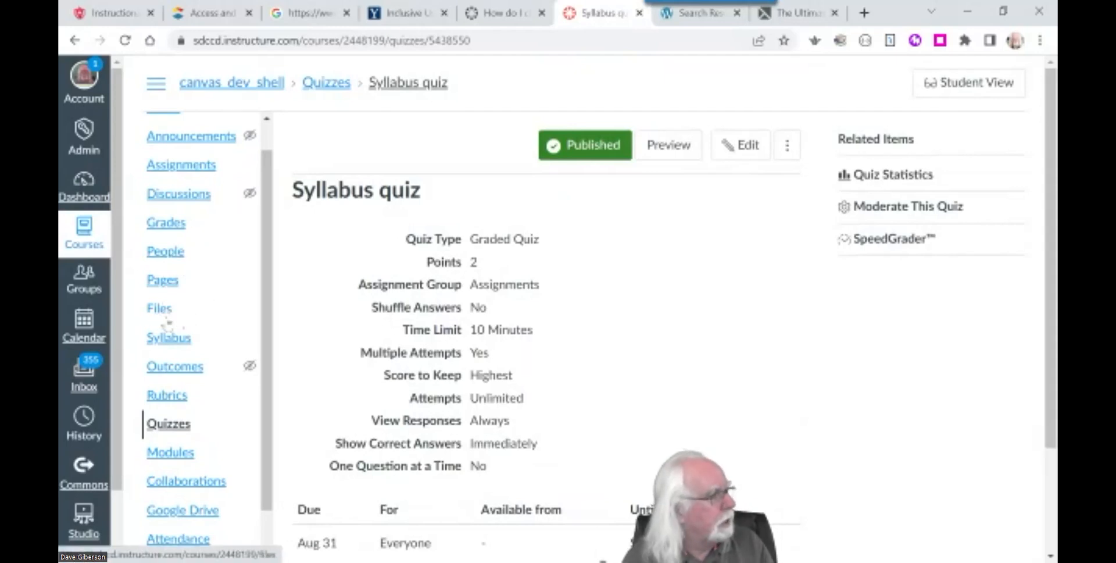
left_click(170, 452)
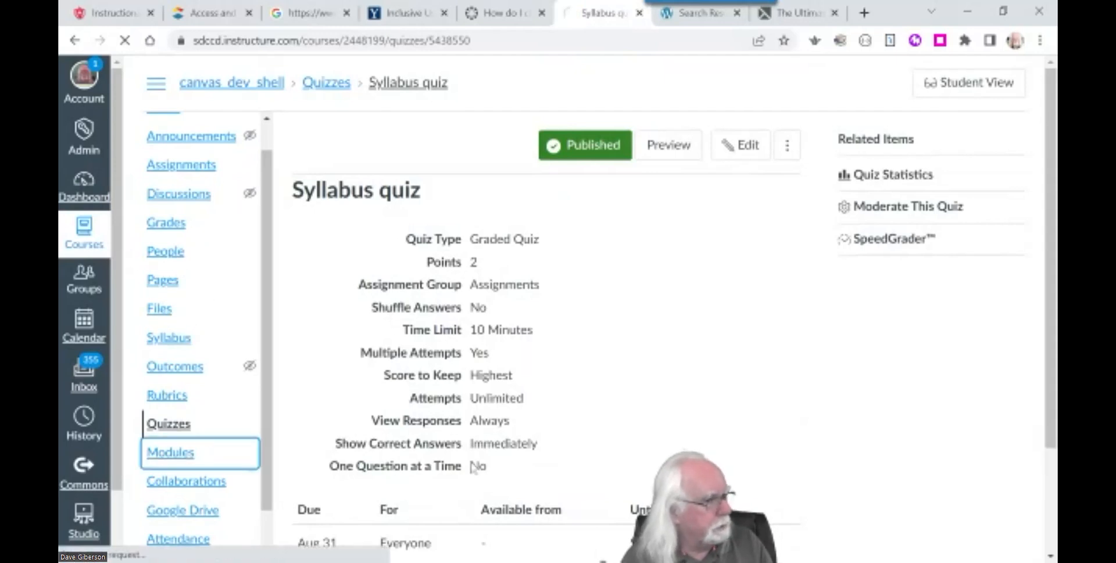
scroll(581, 440, "down", 3)
scroll(580, 440, "up", 1)
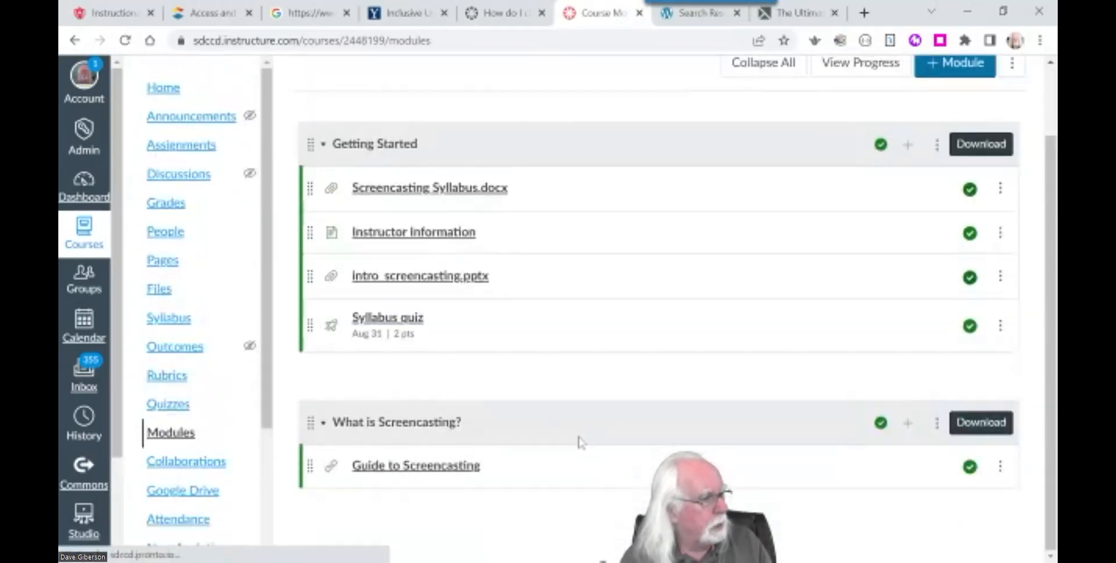
Step: Add a newly created assignment named "DEfine Screencasting" to the What is Screencasting? module
left_click(911, 426)
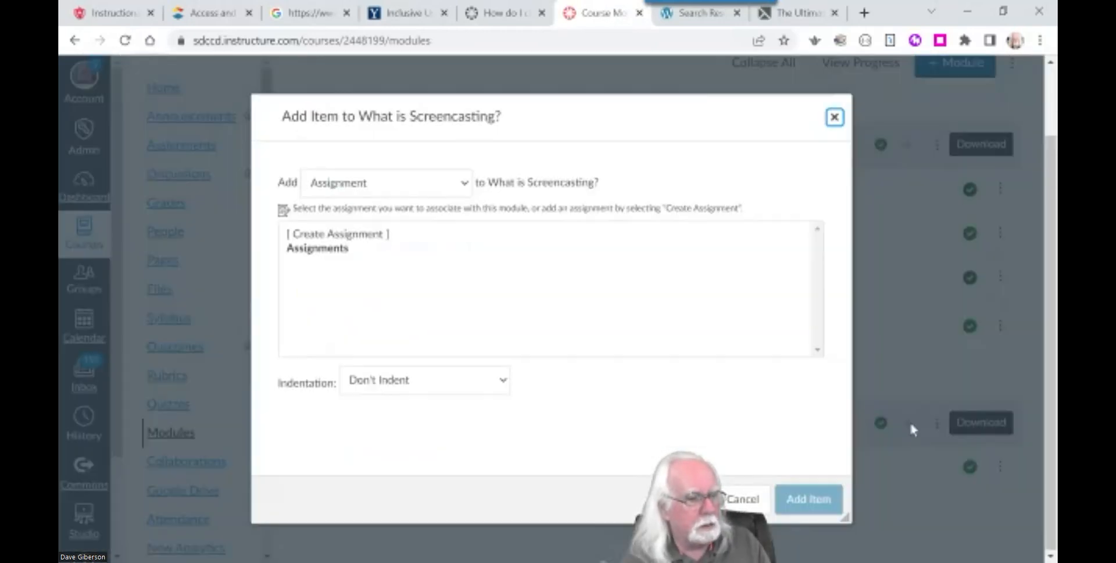
left_click(469, 191)
left_click(375, 205)
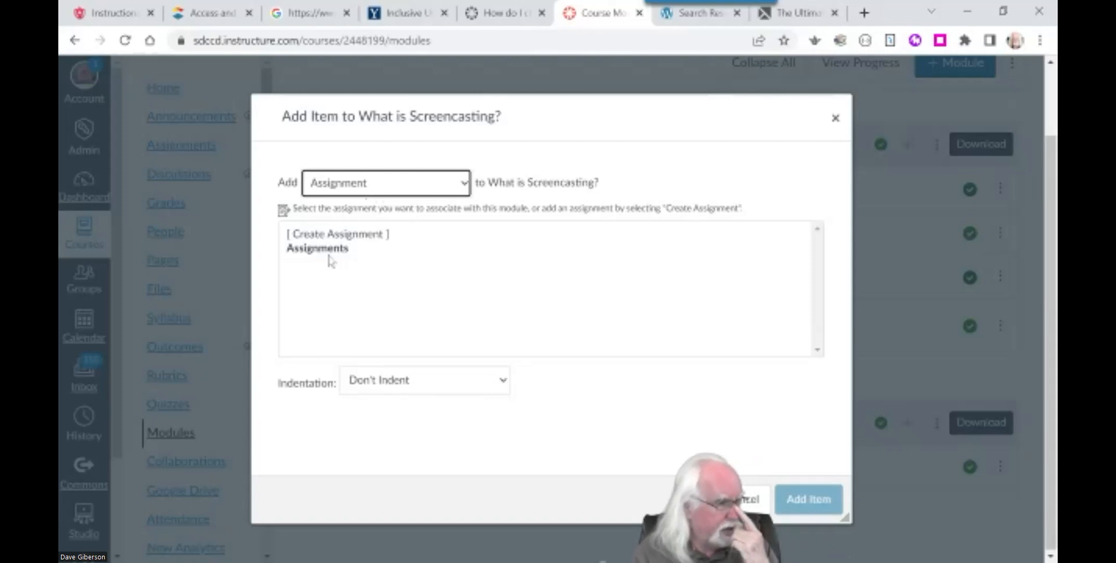
left_click(333, 235)
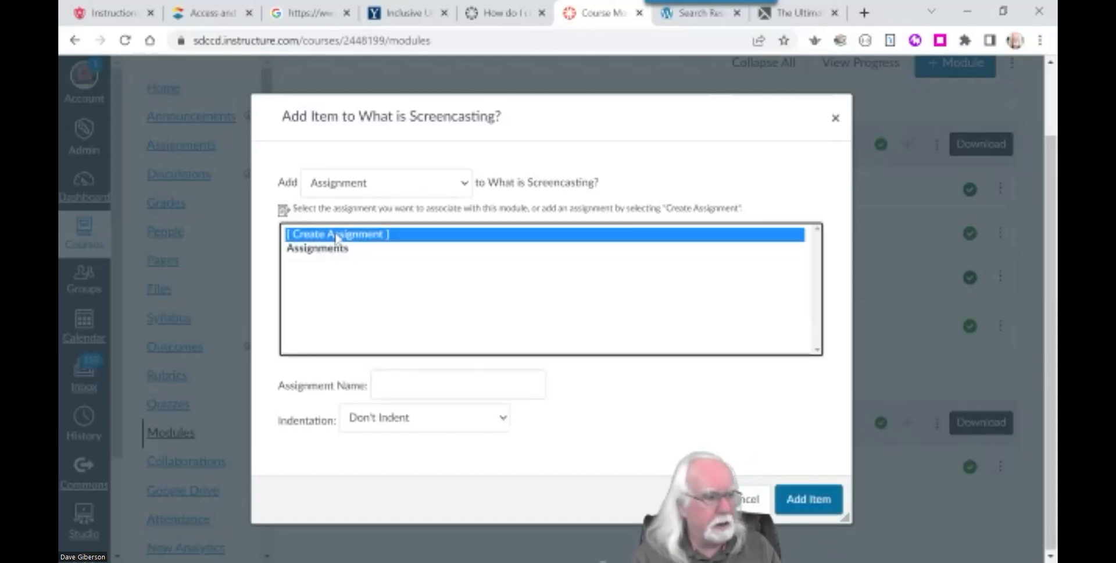
left_click(401, 380)
type("DEfine Screencasting")
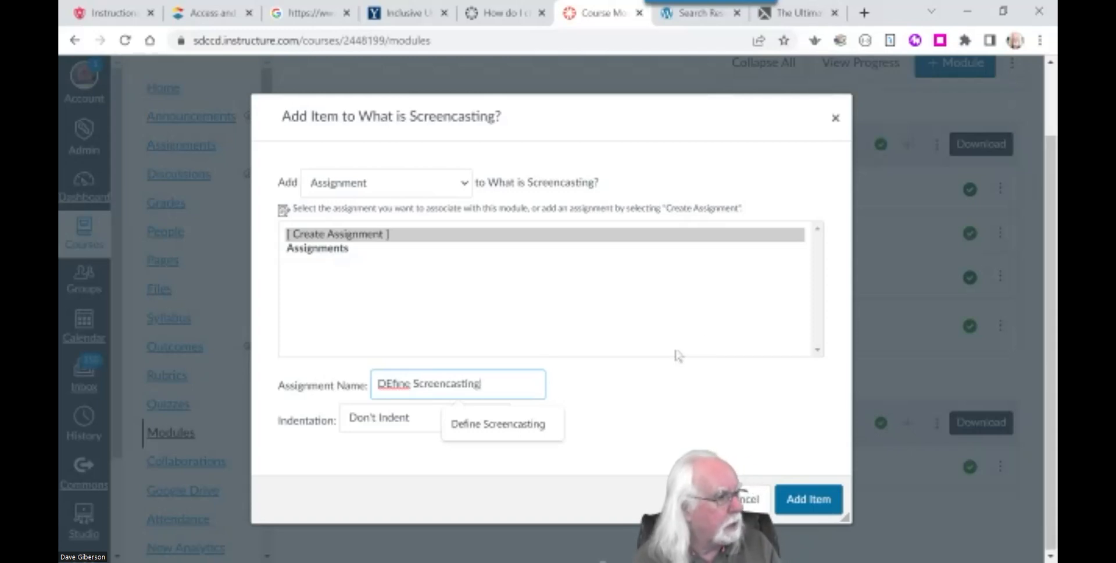
left_click(813, 500)
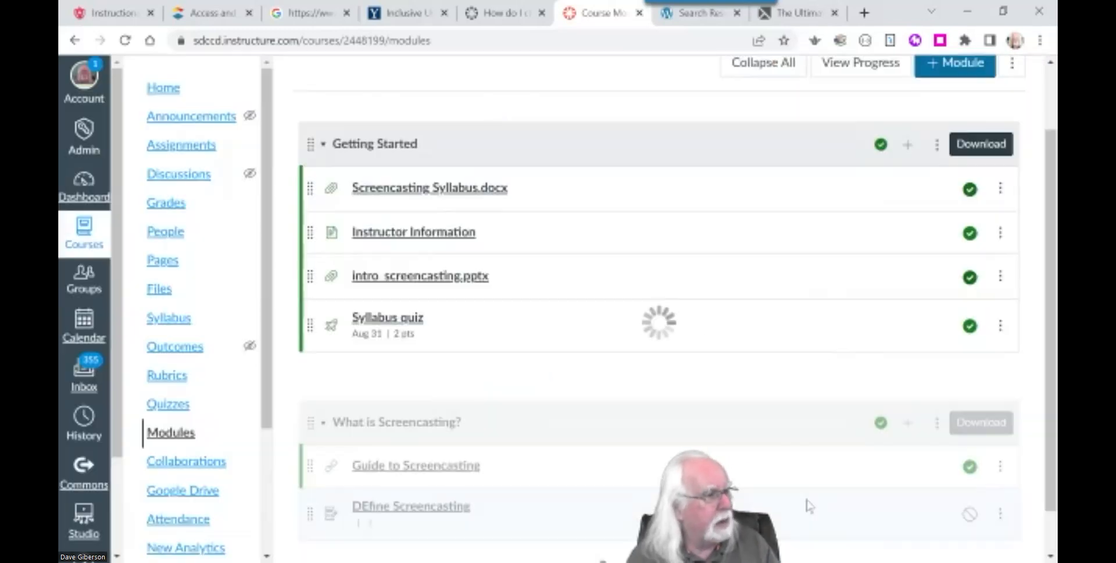
Step: Open the DEfine Screencasting assignment from the What is Screencasting? module for editing
scroll(515, 454, "down", 1)
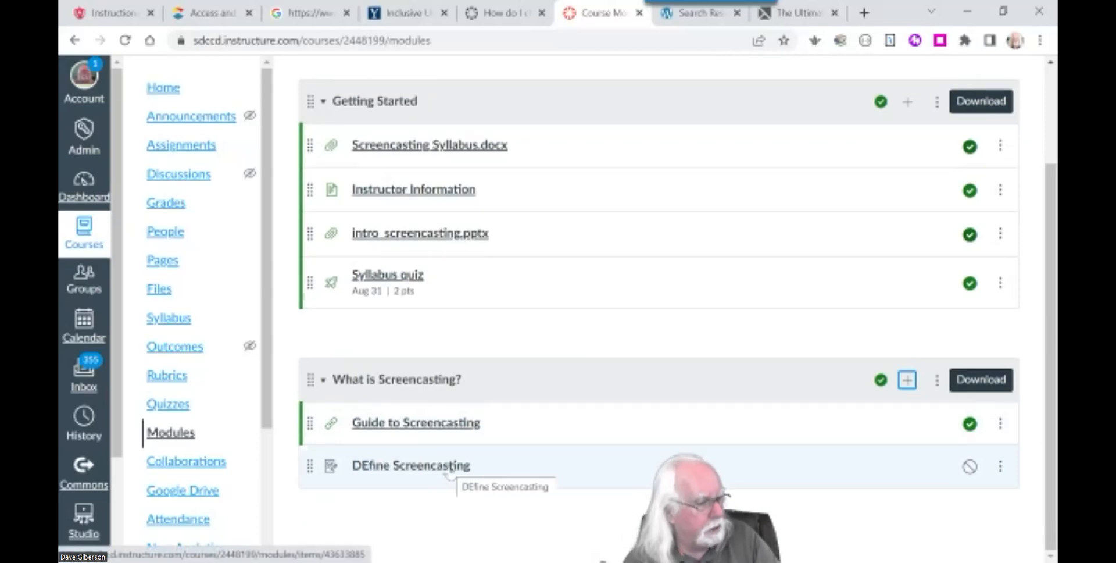
left_click(450, 470)
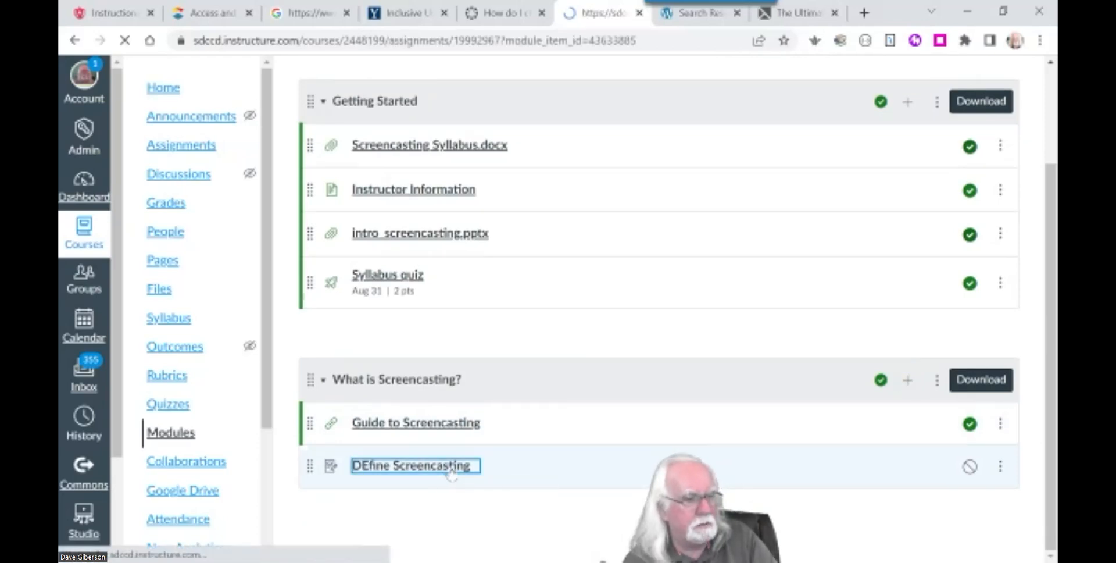
left_click(735, 146)
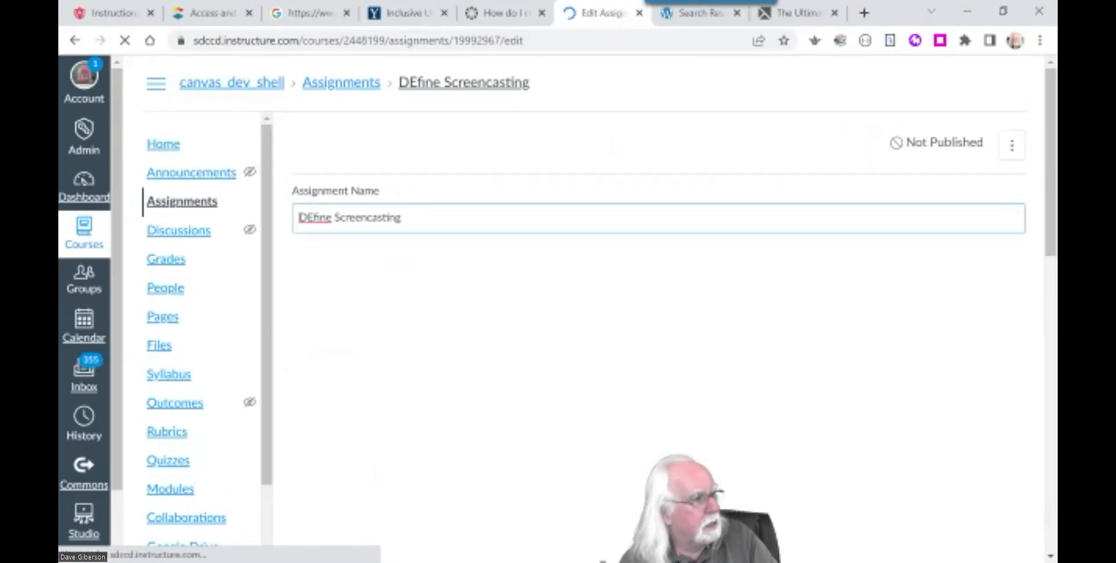
Step: Enter the description "Define teh term screencasting. Include at least three instructional applications of screencasting, and two software tools that can be used to create screencasts."
left_click(303, 341)
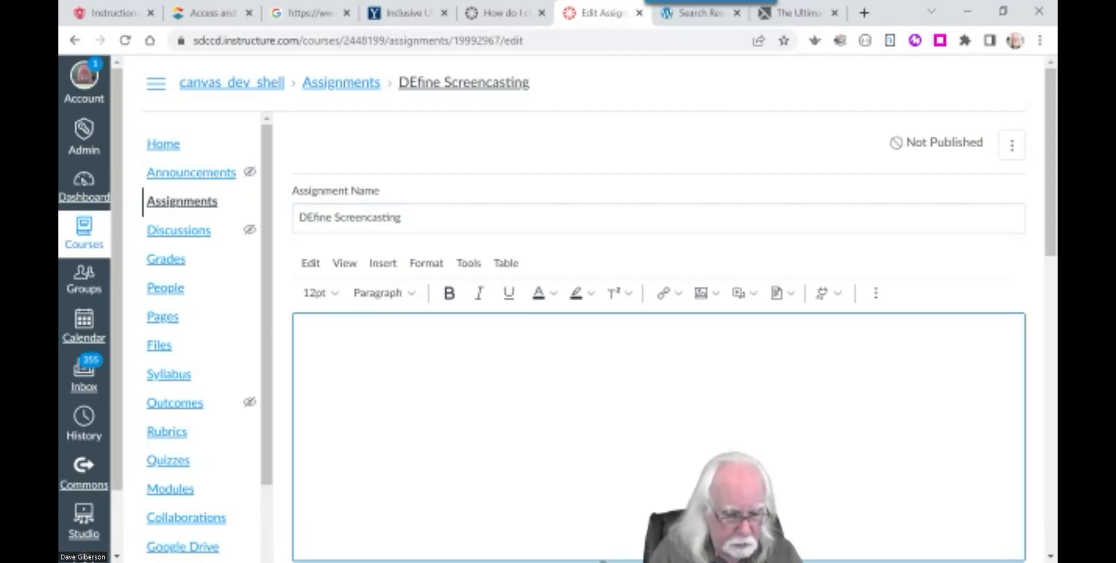
type("D")
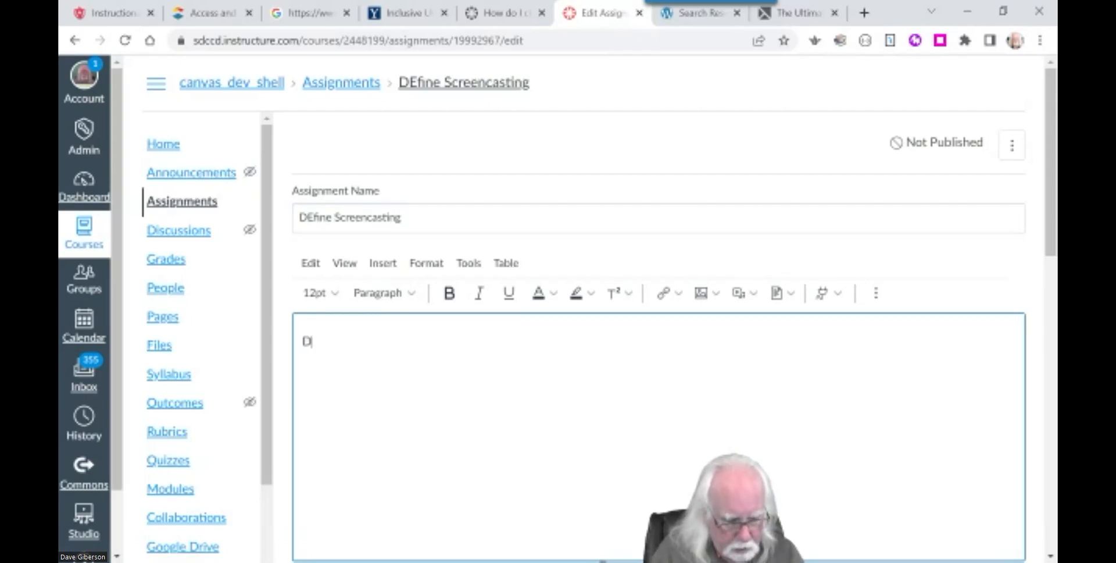
type("efine teh term ")
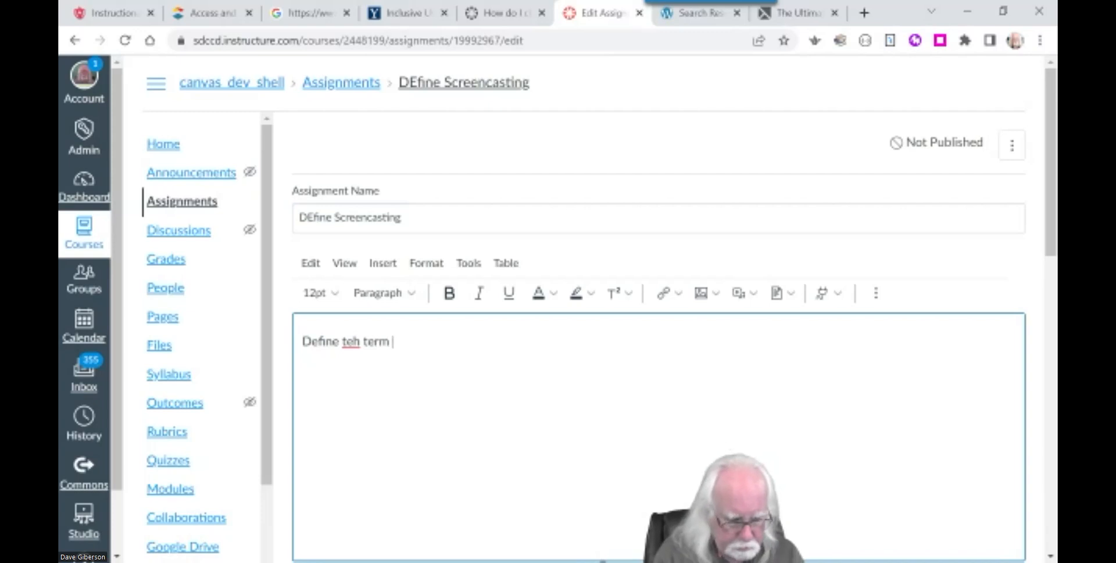
type("screencasting")
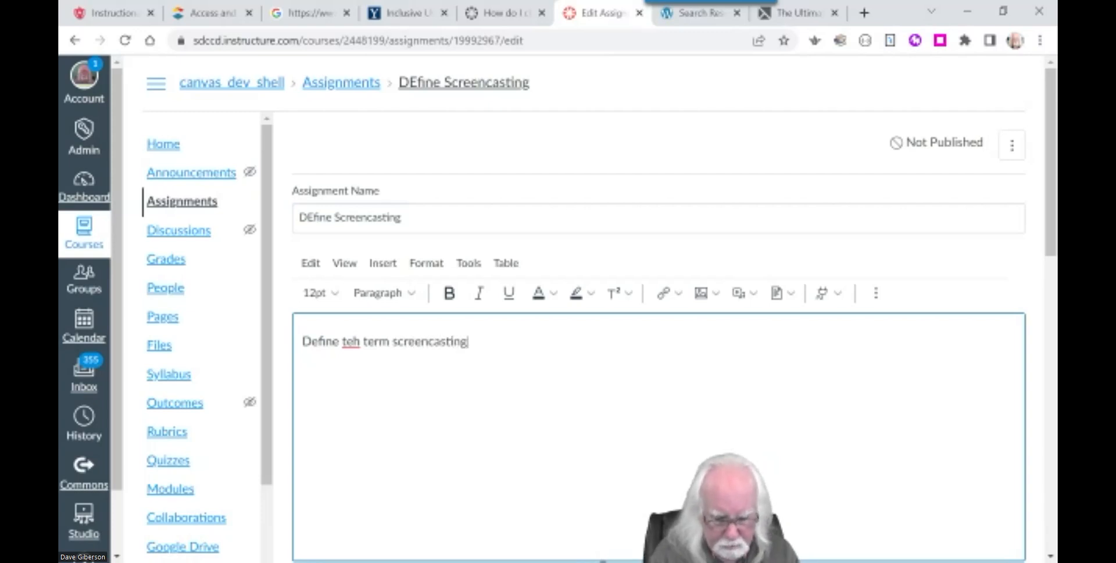
type(".  Inc")
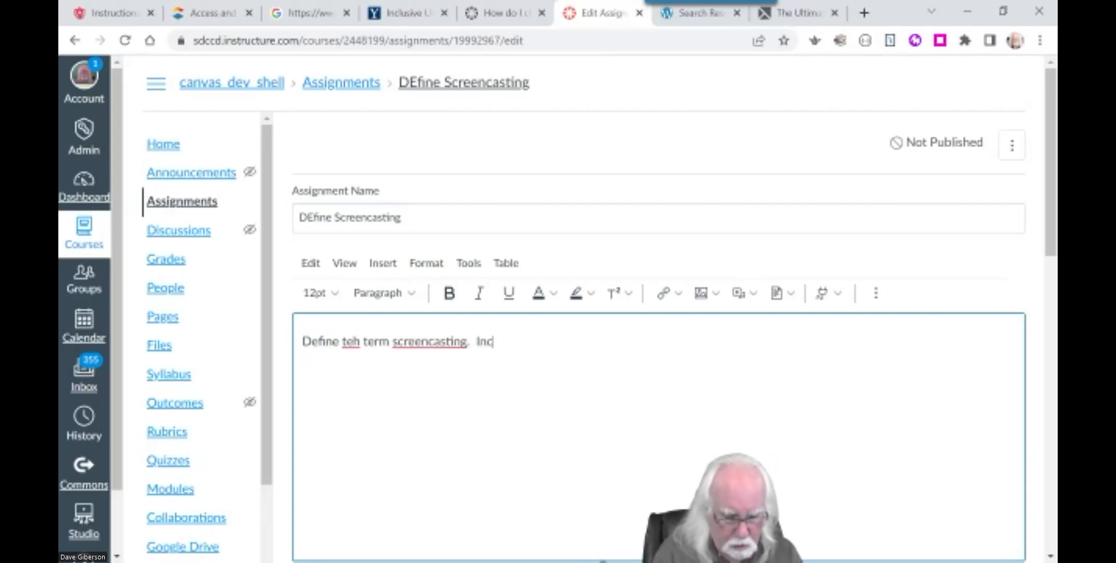
type("lude at least three instr")
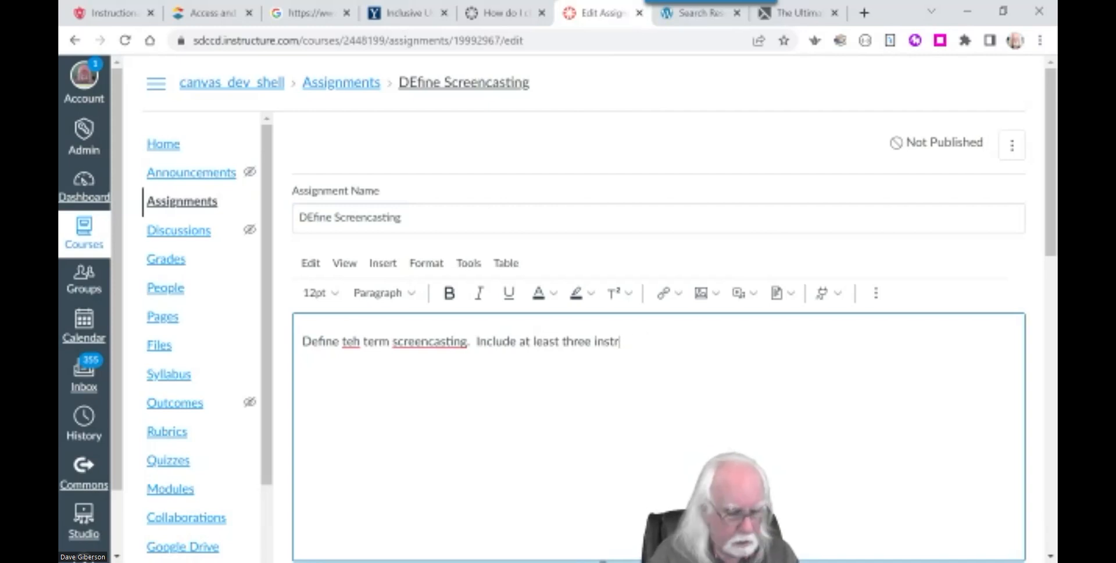
type("ictpotional")
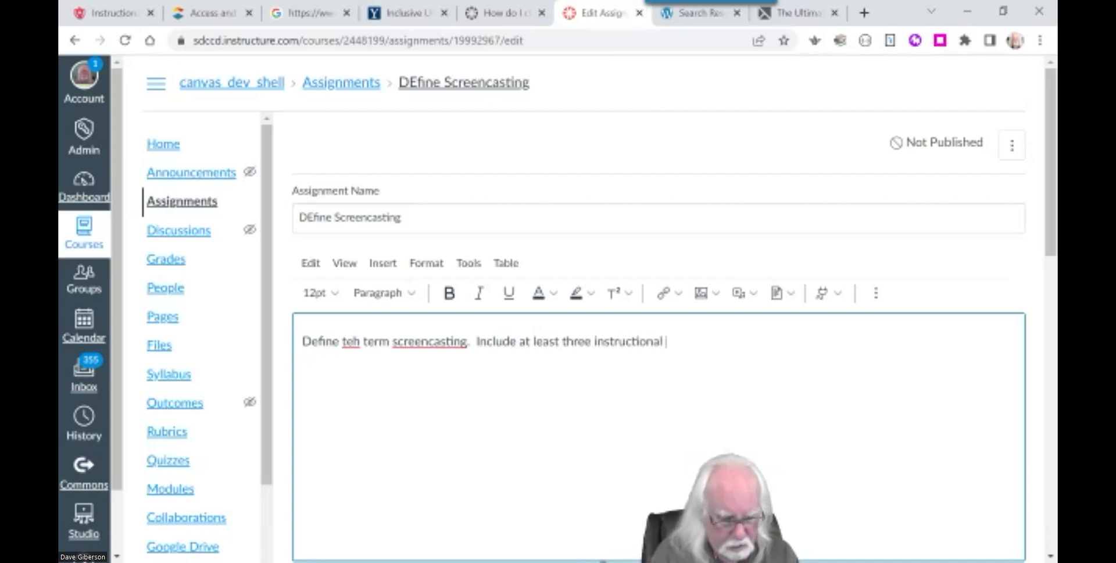
type(" applications of s")
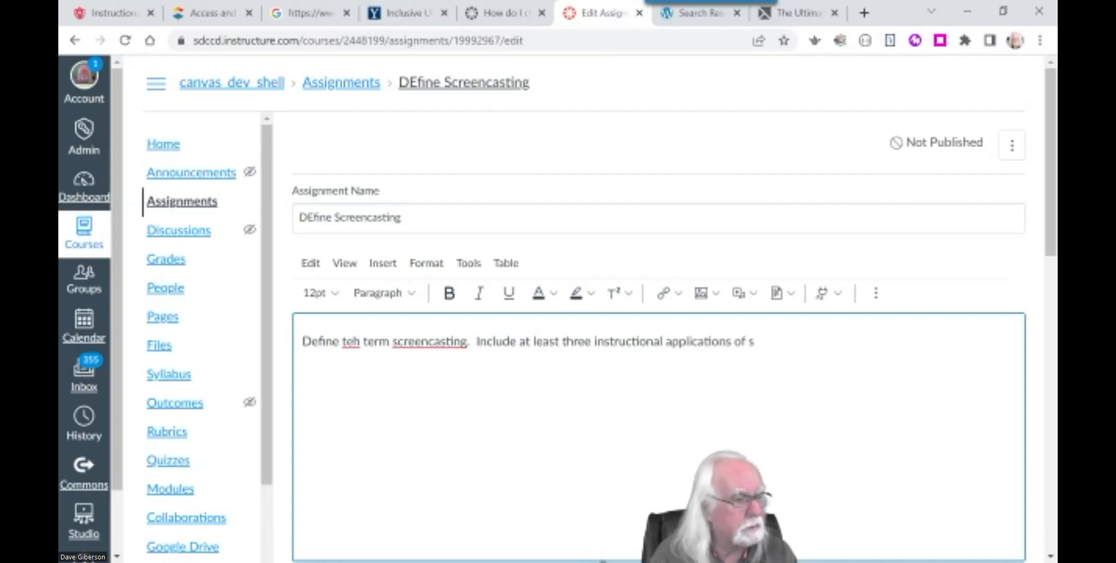
type("creencasting")
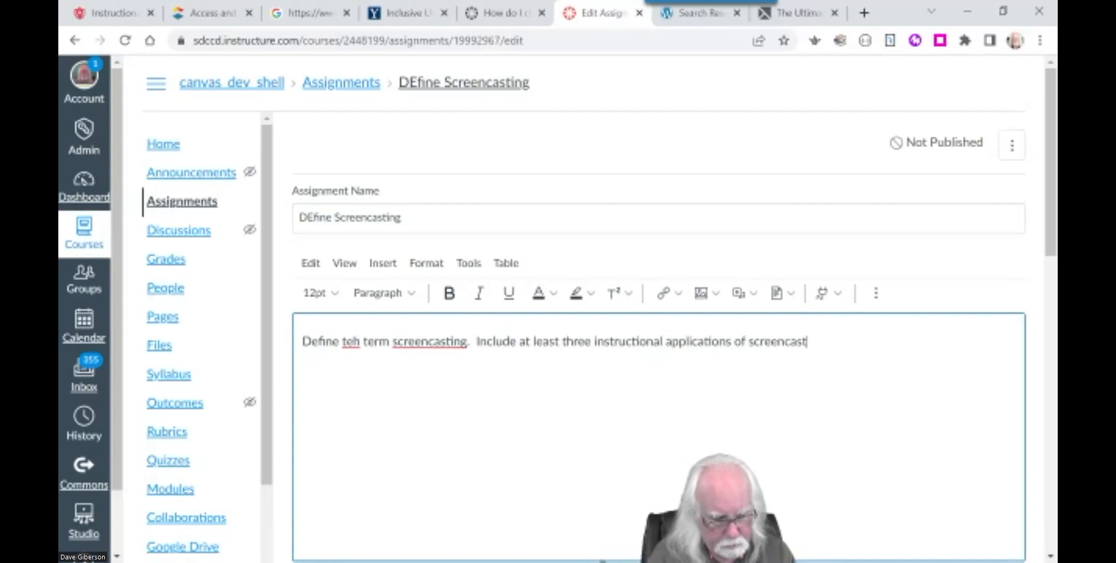
type(", and two")
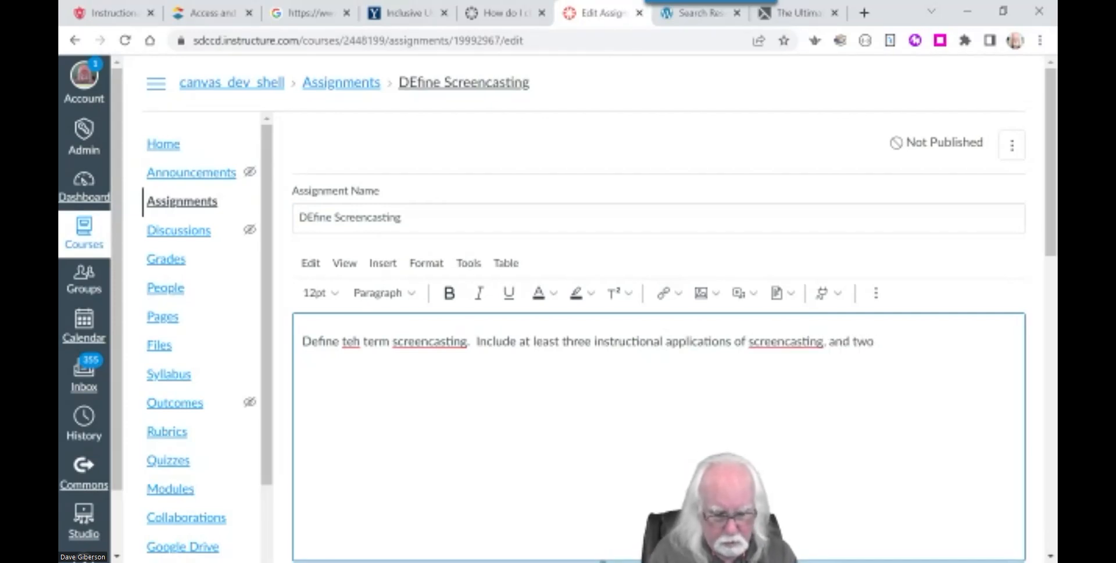
type(" software")
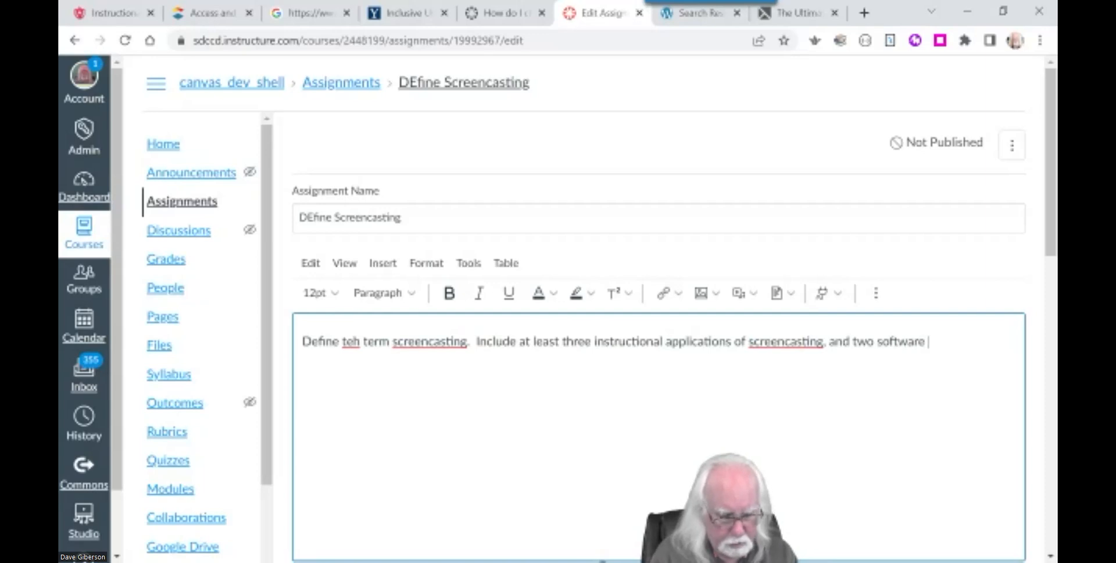
type(" tools that")
type("used to ")
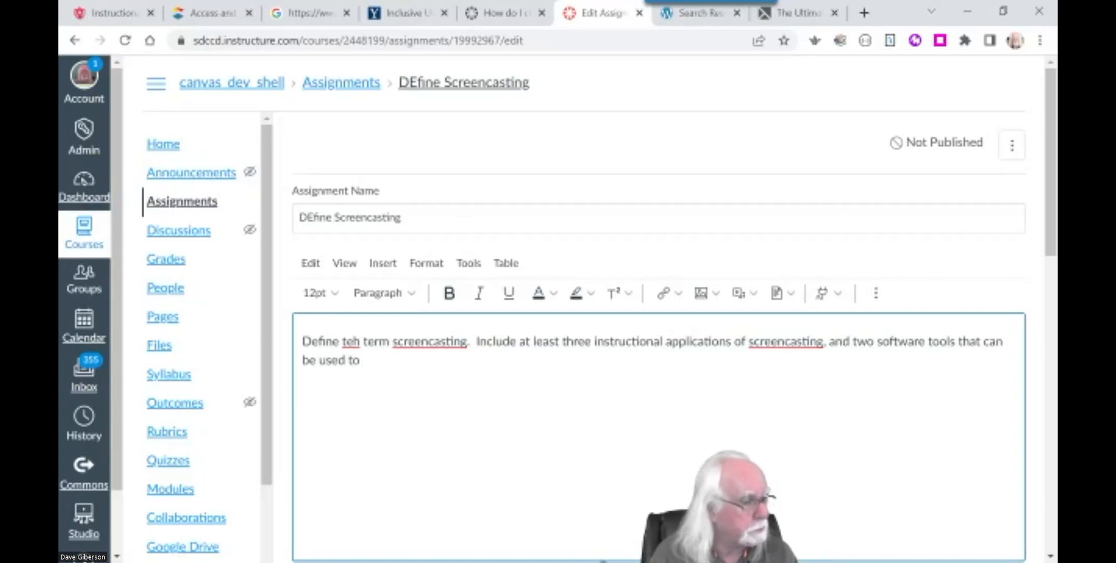
type("create")
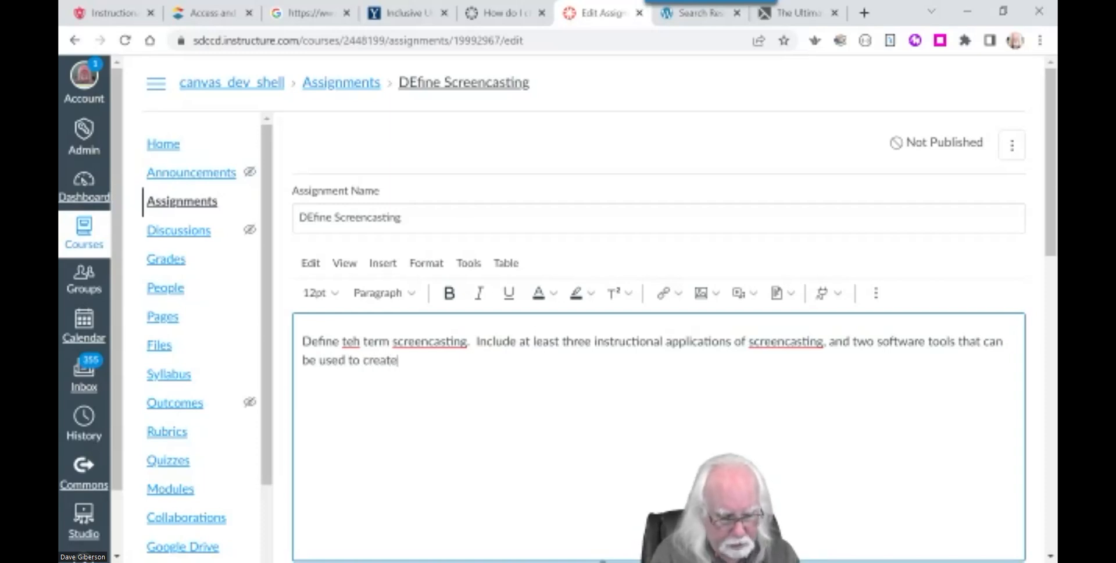
type(" screencasts.")
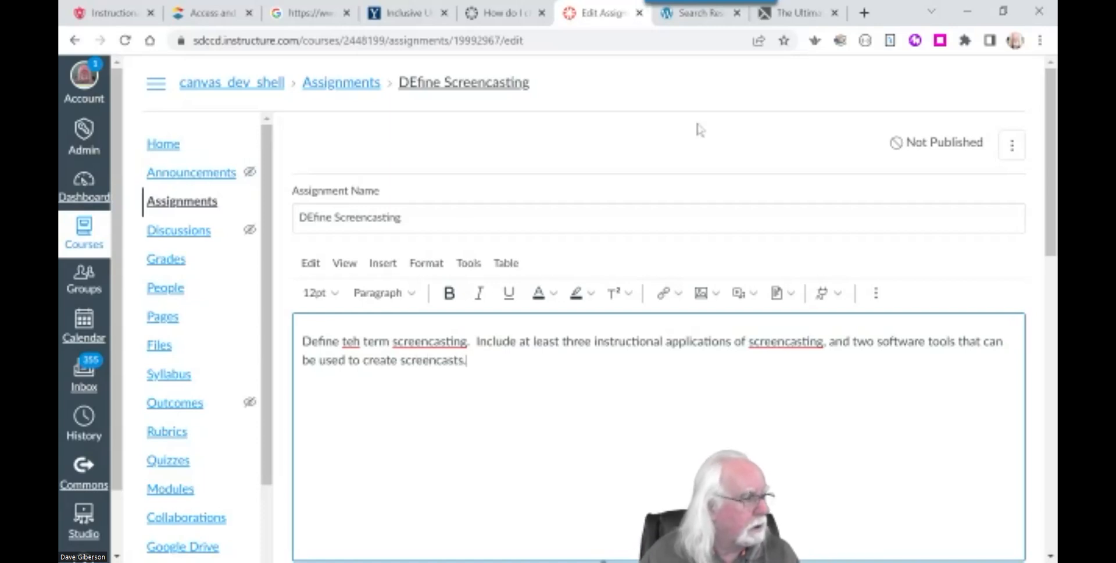
Step: Set the points for the DEfine Screencasting assignment to 10
scroll(796, 429, "down", 4)
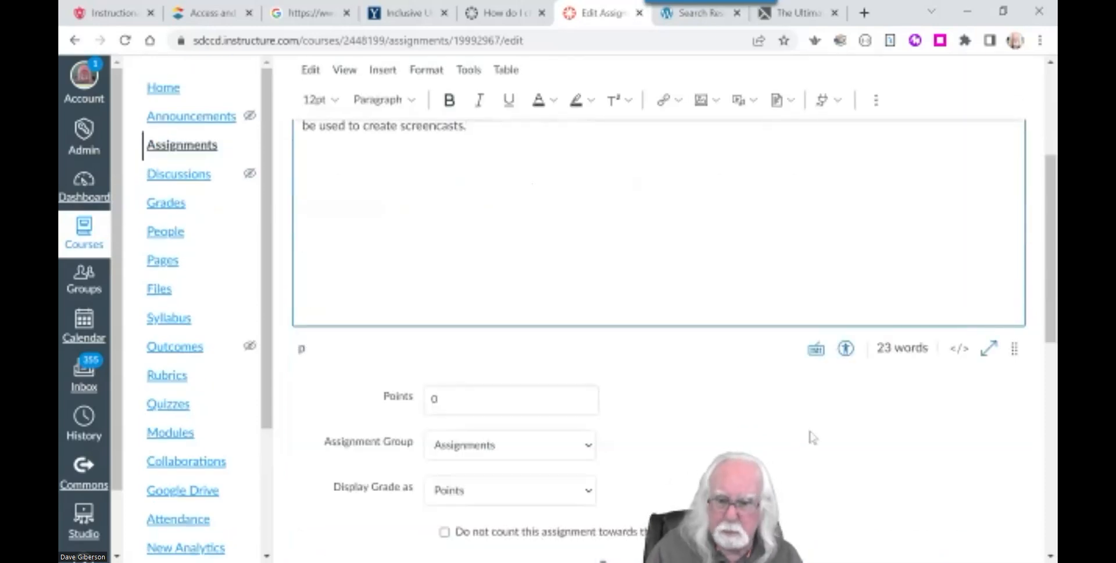
scroll(812, 437, "down", 1)
double_click(436, 321)
type("10")
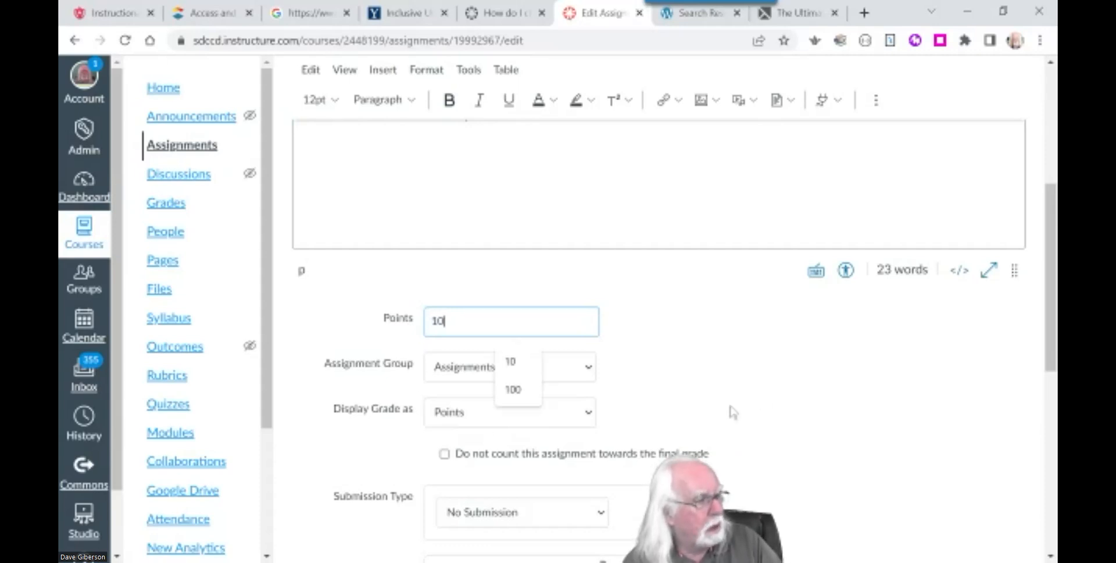
Step: Set the assignment's submission type to Online and allow File Uploads as the online entry option
scroll(731, 410, "down", 3)
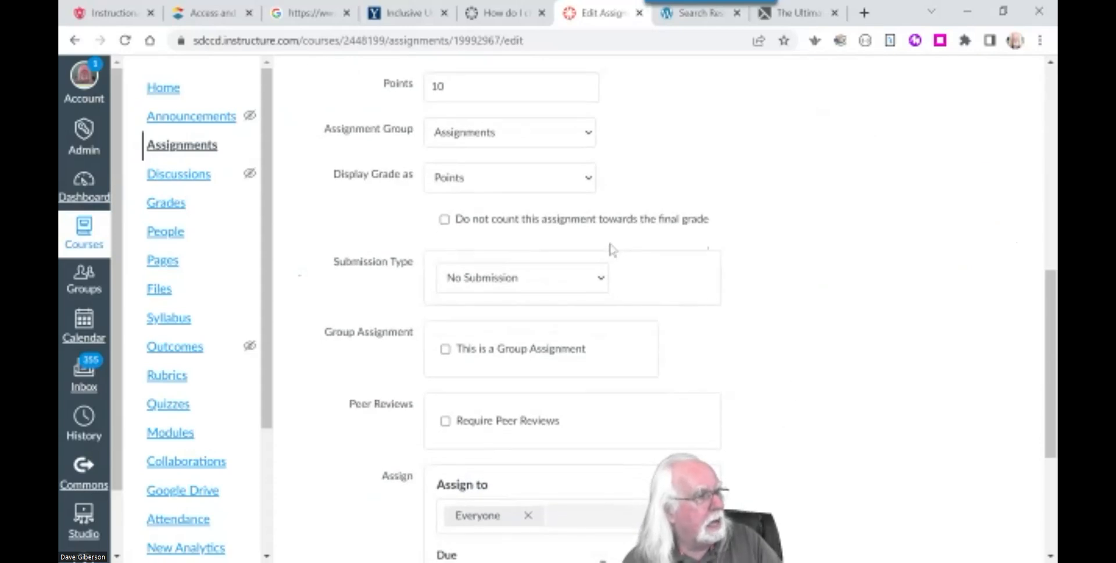
left_click(601, 280)
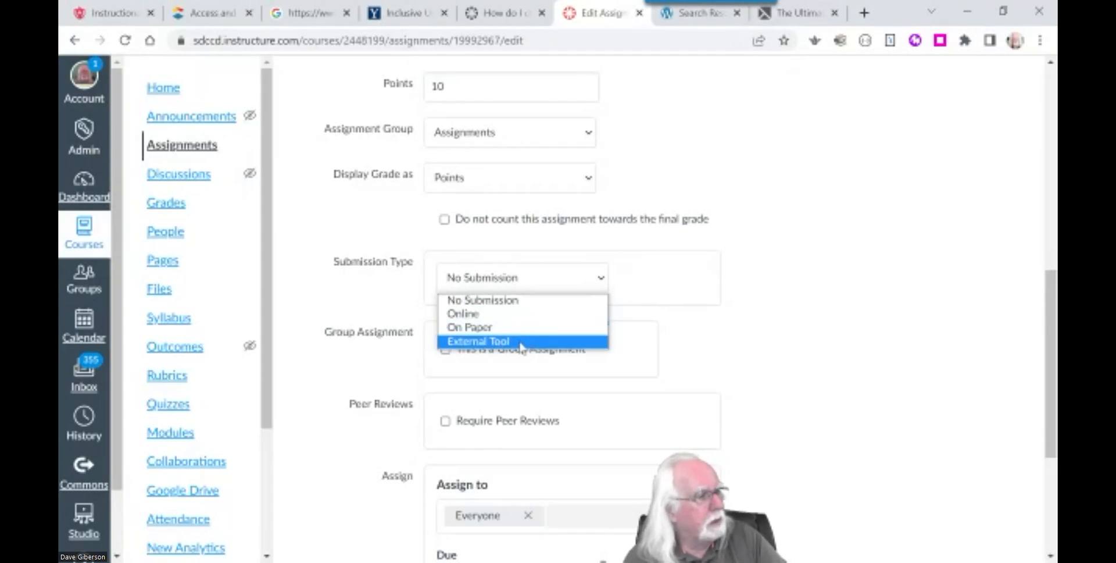
left_click(502, 315)
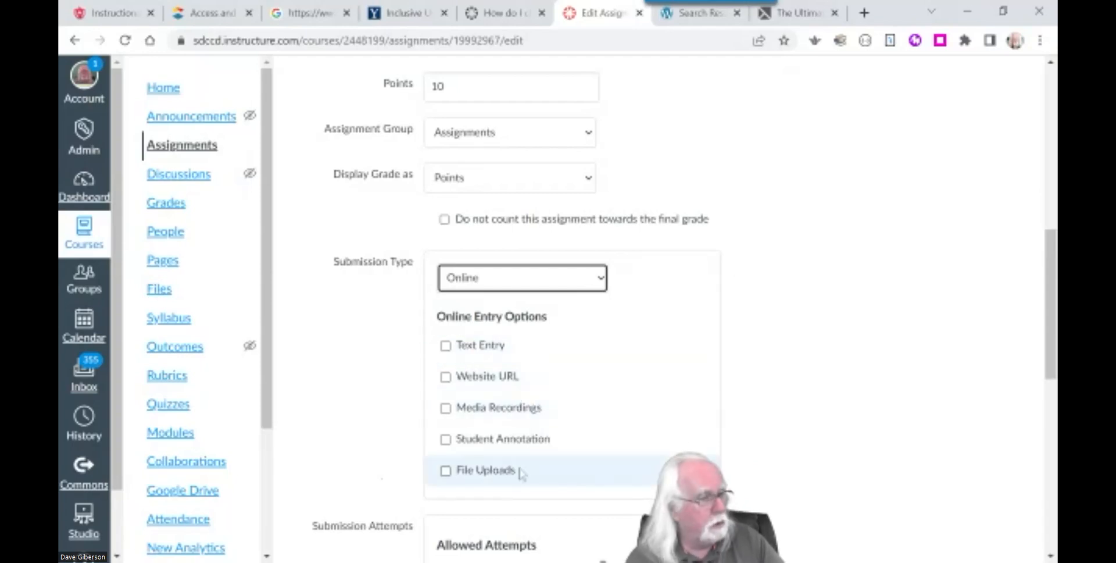
left_click(446, 470)
Step: Change the assignment's allowed submission attempts to Limited, with 1 attempt
scroll(781, 498, "down", 5)
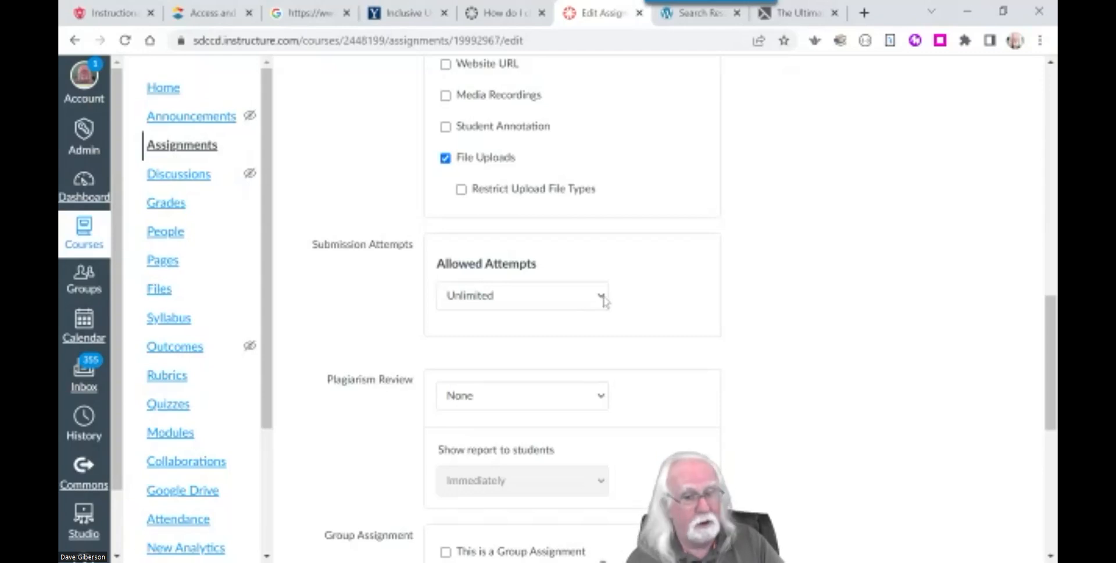
left_click(603, 298)
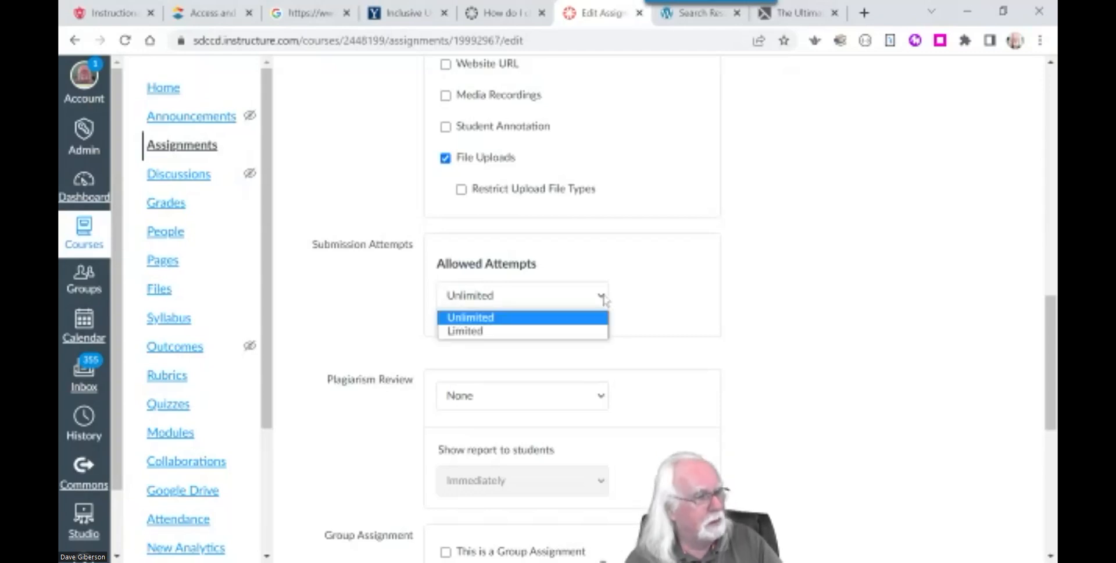
left_click(561, 329)
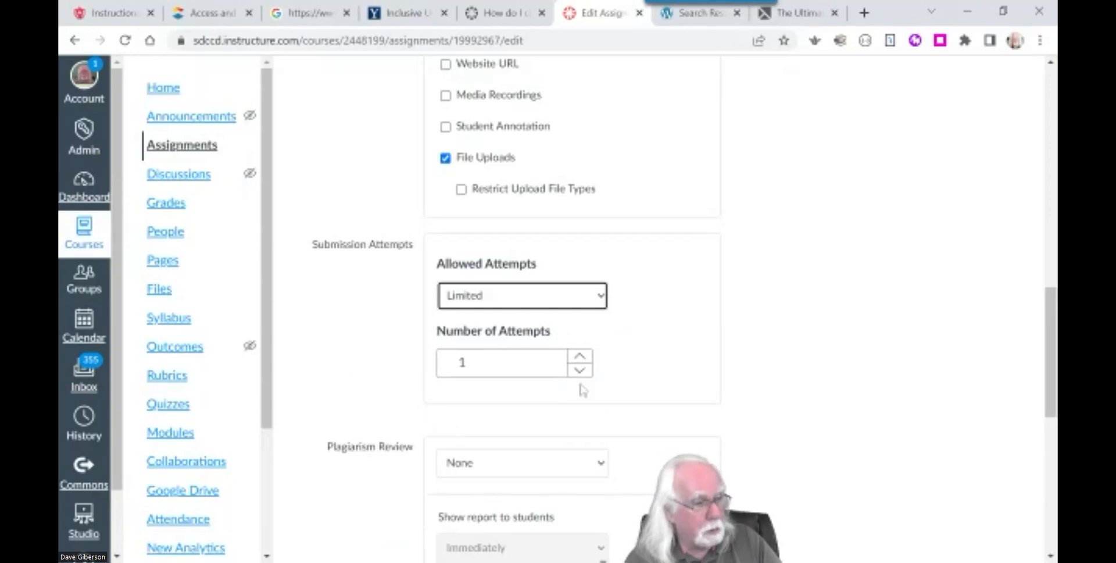
scroll(826, 380, "down", 3)
scroll(826, 382, "down", 3)
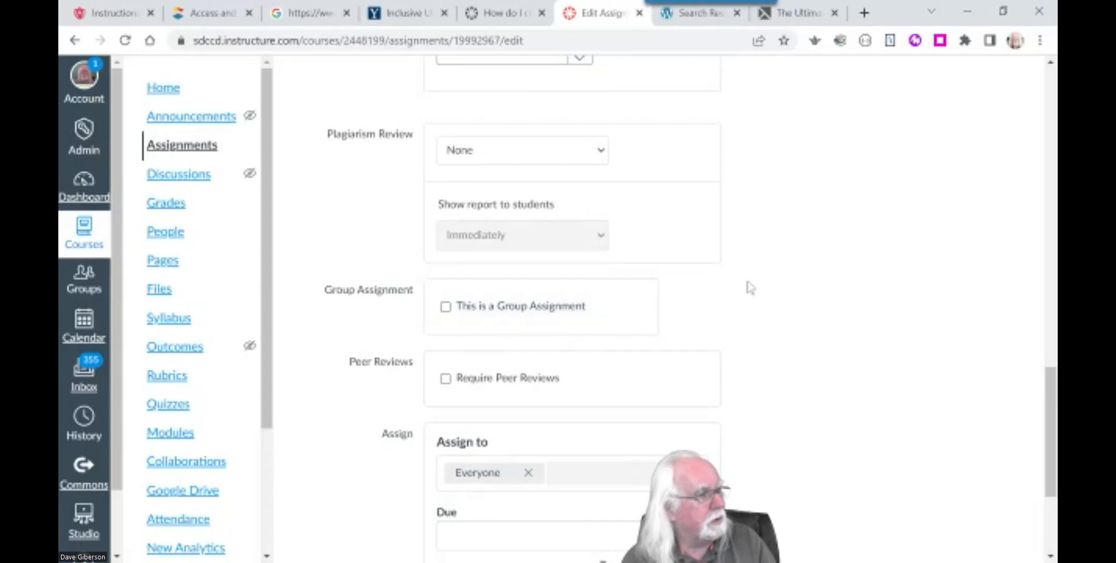
Step: Leave Plagiarism Review at None and set the assignment's due date to Sep 29, 2022, 11:59 PM
left_click(599, 154)
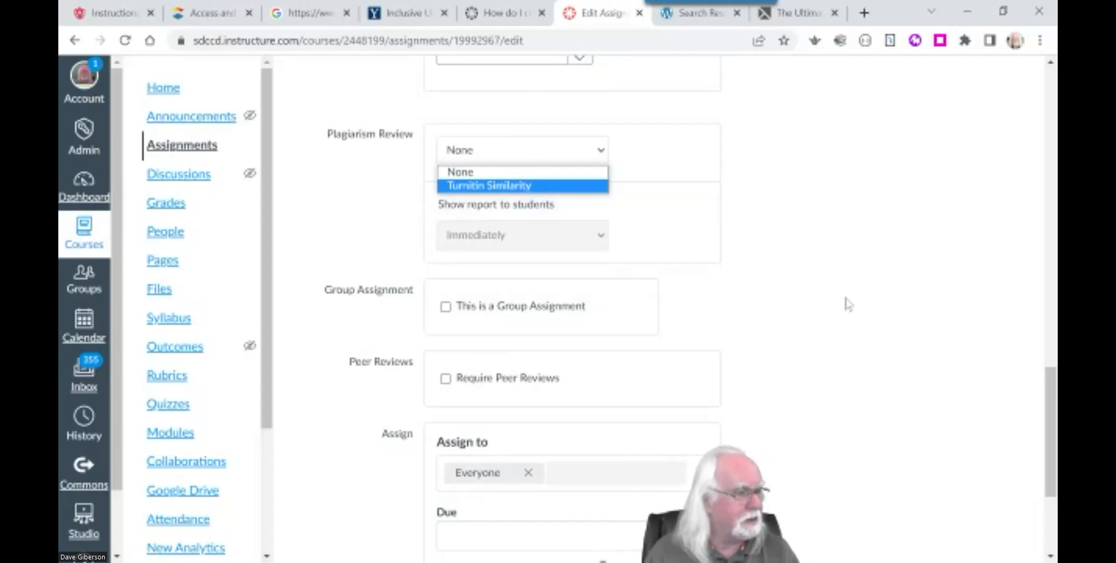
left_click(775, 314)
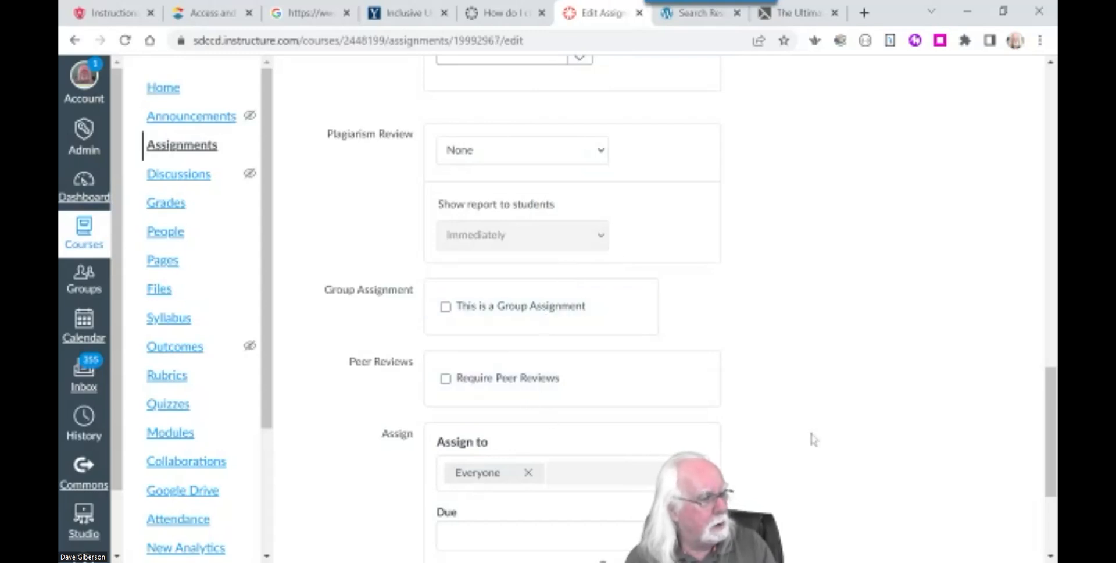
scroll(808, 418, "down", 3)
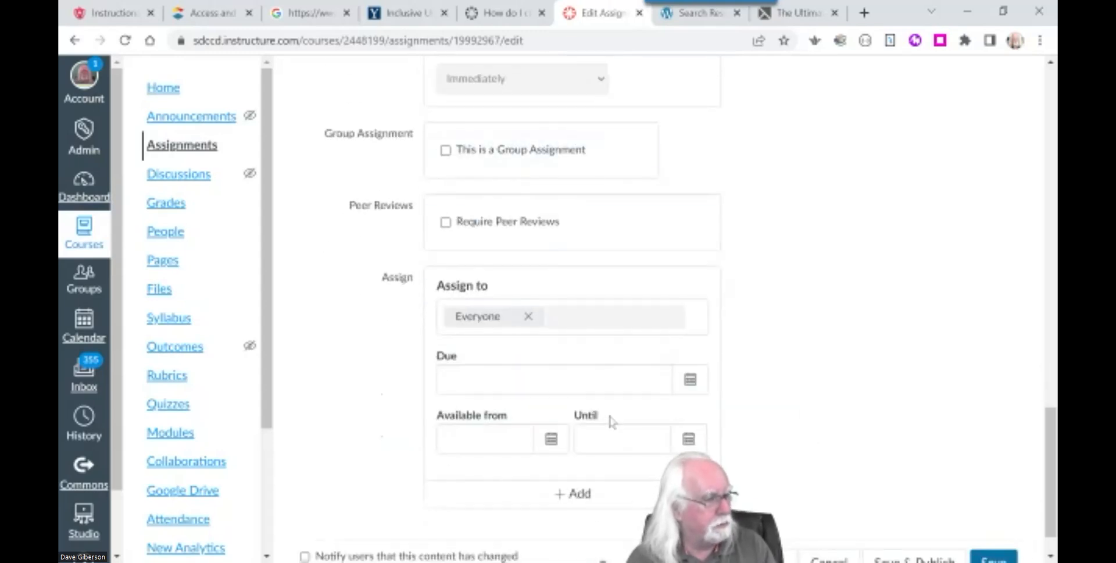
left_click(690, 379)
left_click(610, 181)
left_click(559, 317)
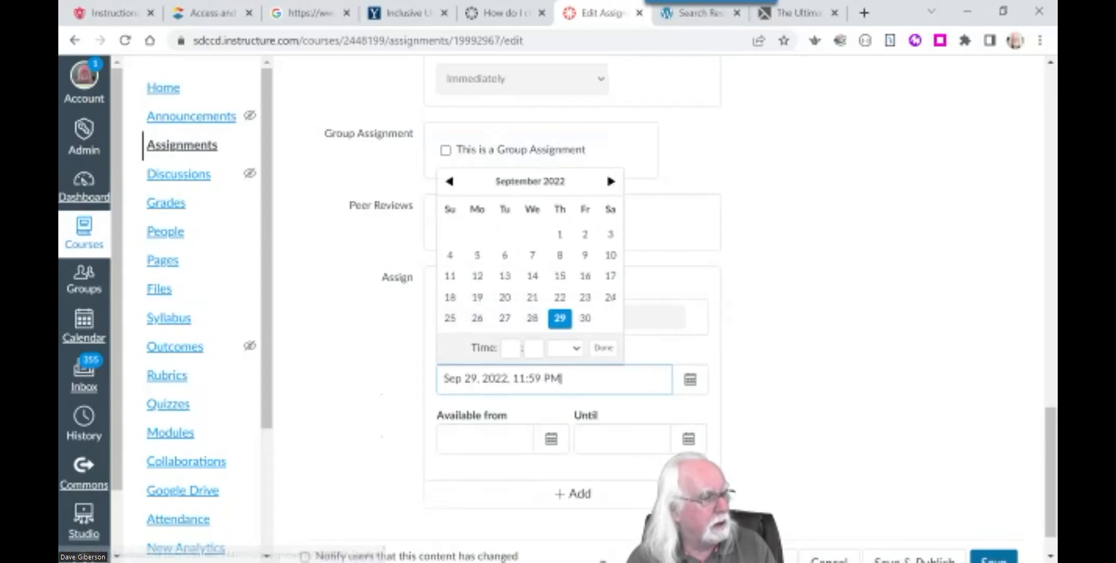
Step: Set the assignment's Until date to Aug 29, 2022, 11:59 PM
left_click(688, 439)
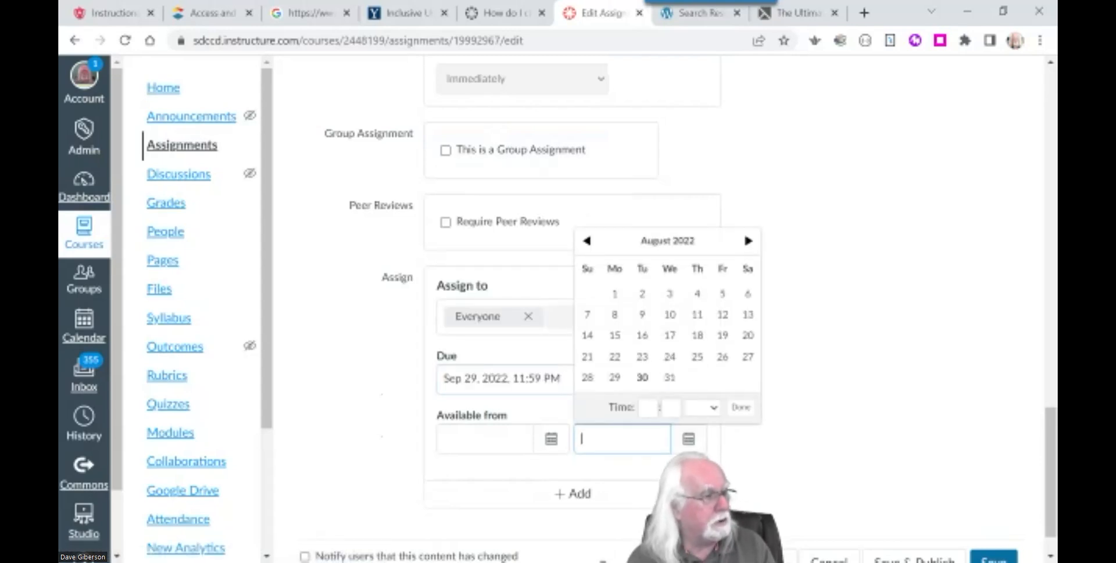
left_click(614, 378)
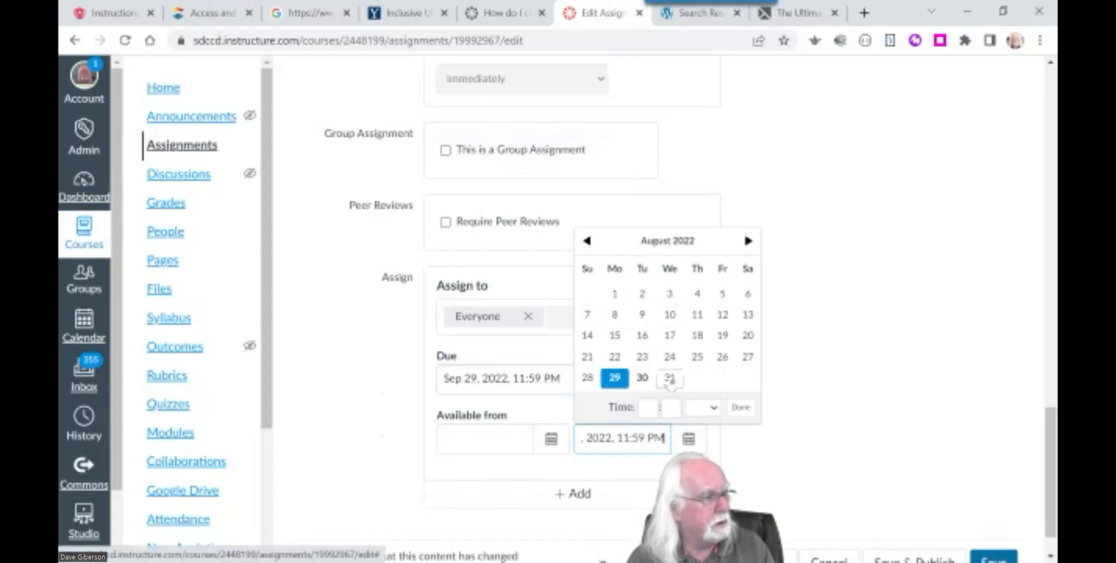
left_click(838, 440)
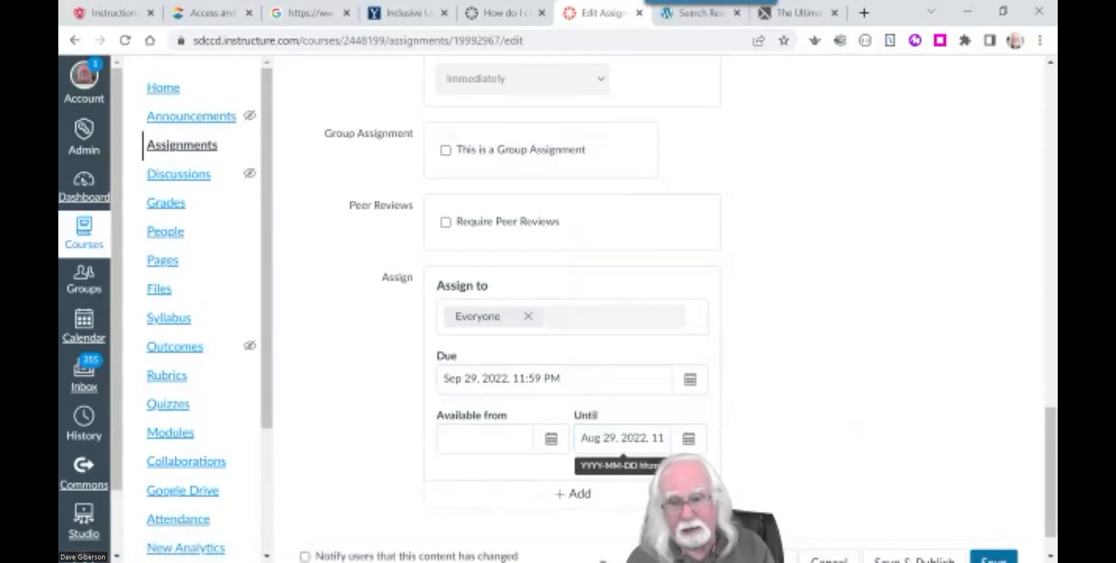
Step: Set the assignment's Until date to Sep 29, 2022, then save and publish the assignment
left_click(689, 437)
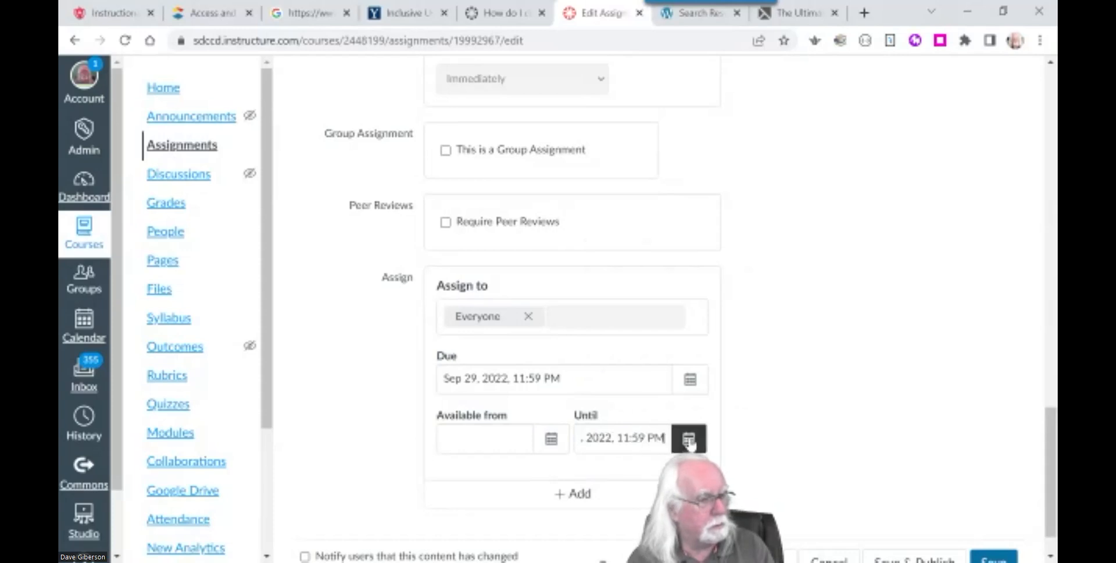
left_click(748, 241)
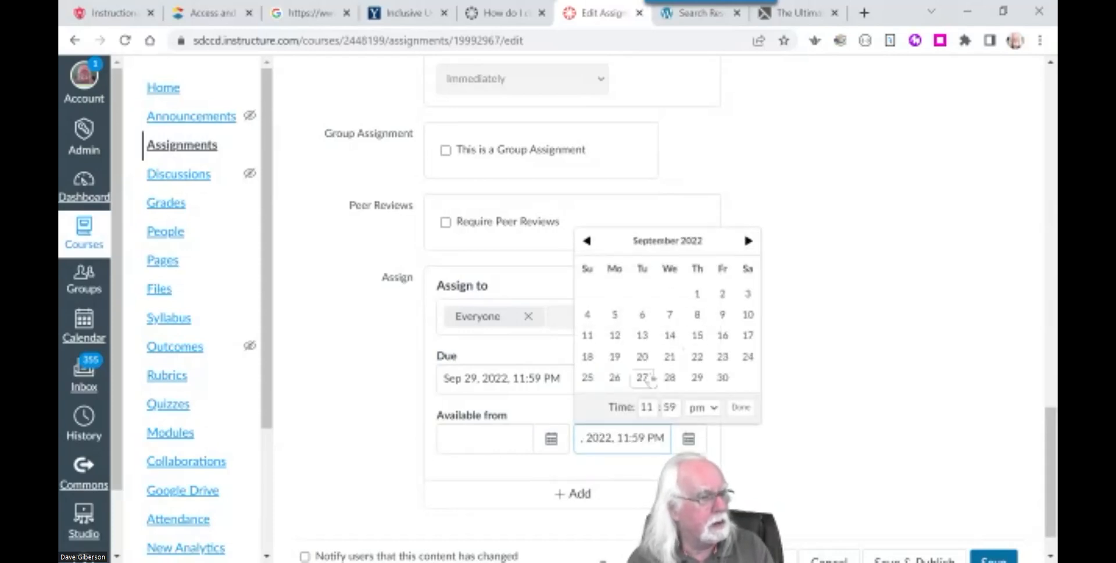
left_click(696, 377)
left_click(867, 465)
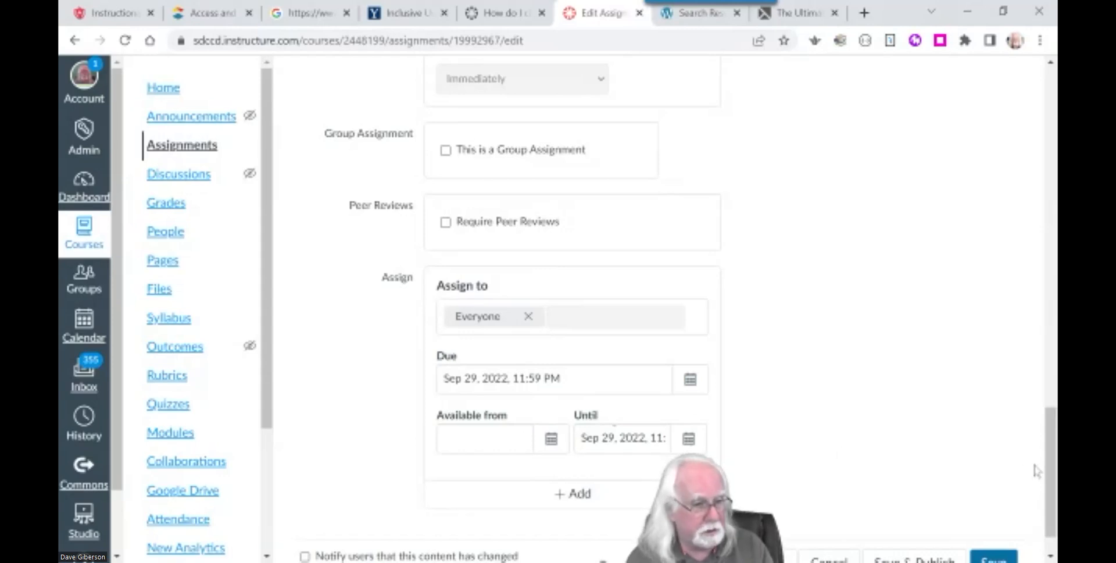
scroll(1048, 479, "down", 1)
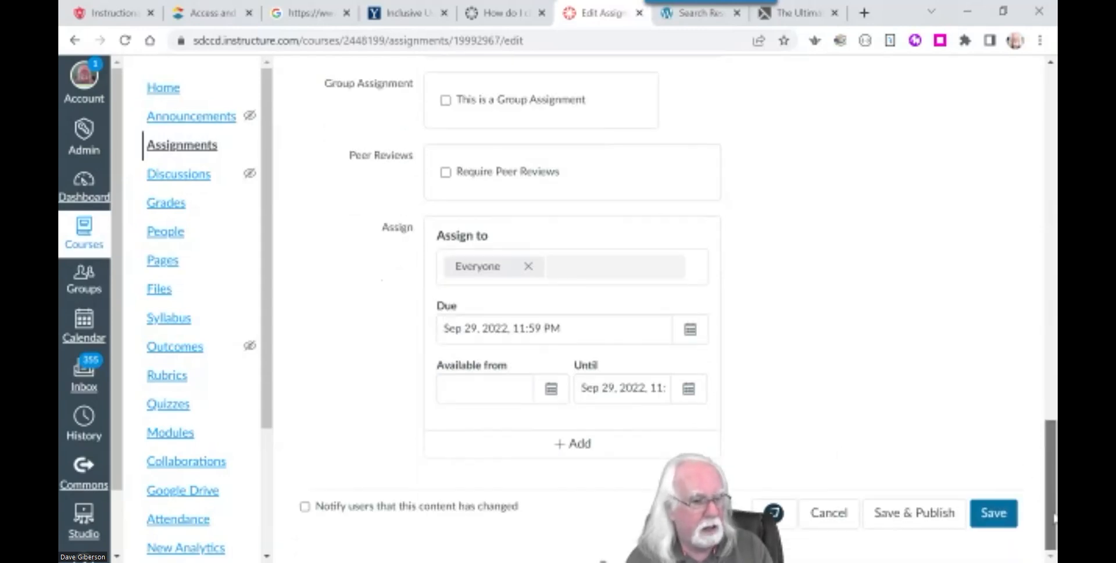
left_click(894, 516)
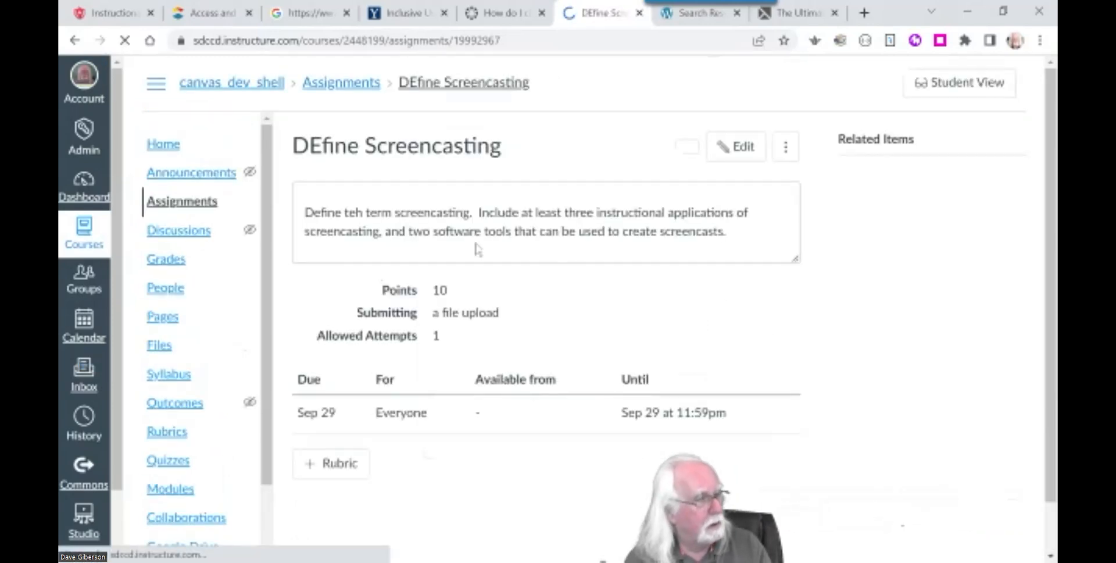
Step: Go to the course modules and check the DEfine Screencasting entry in the What is Screencasting? module
left_click(167, 489)
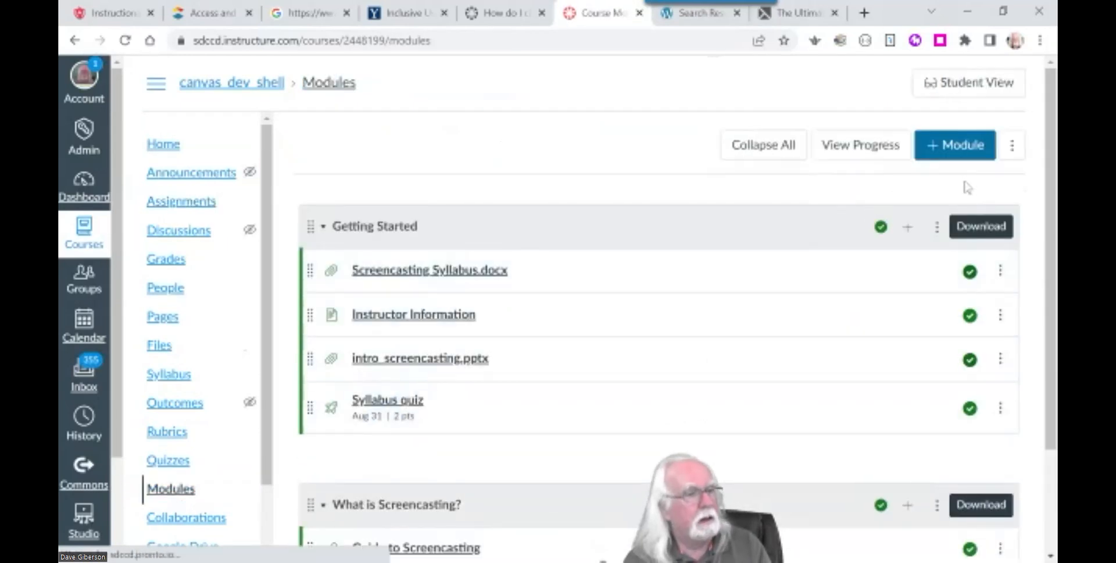
scroll(646, 366, "down", 2)
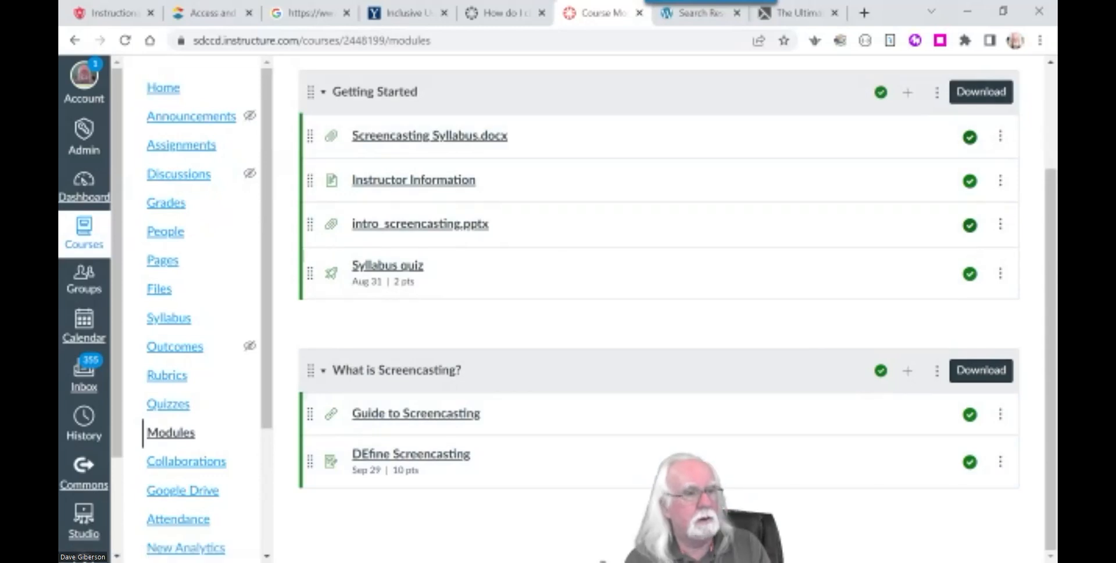
left_click_drag(1051, 216, 1050, 209)
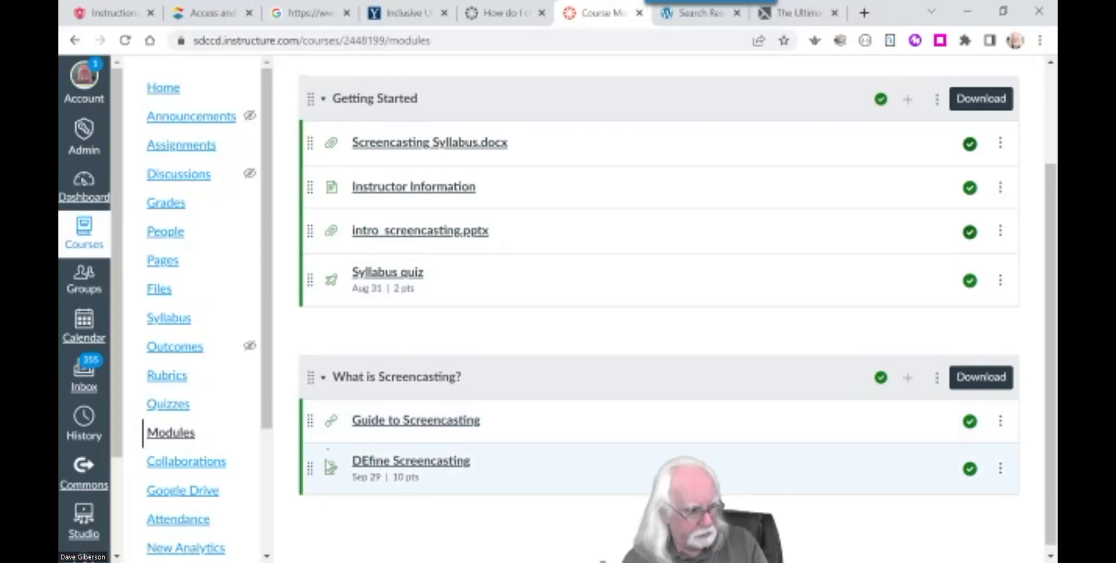
left_click_drag(1050, 450, 1050, 308)
Step: Switch to Student View and open the DEfine Screencasting assignment from the What is Screencasting? module
left_click(969, 83)
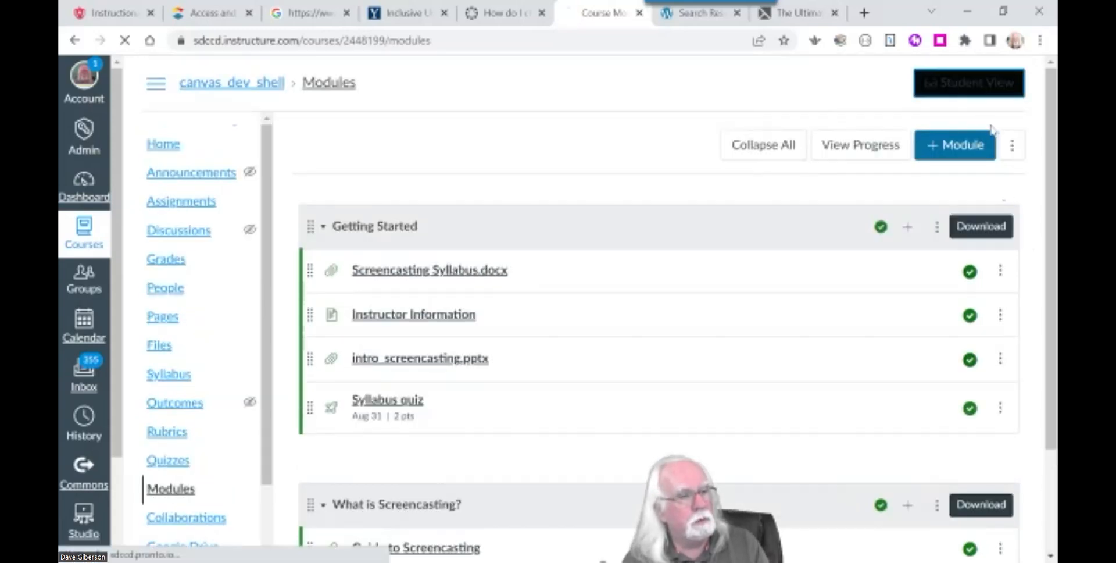
scroll(692, 408, "down", 3)
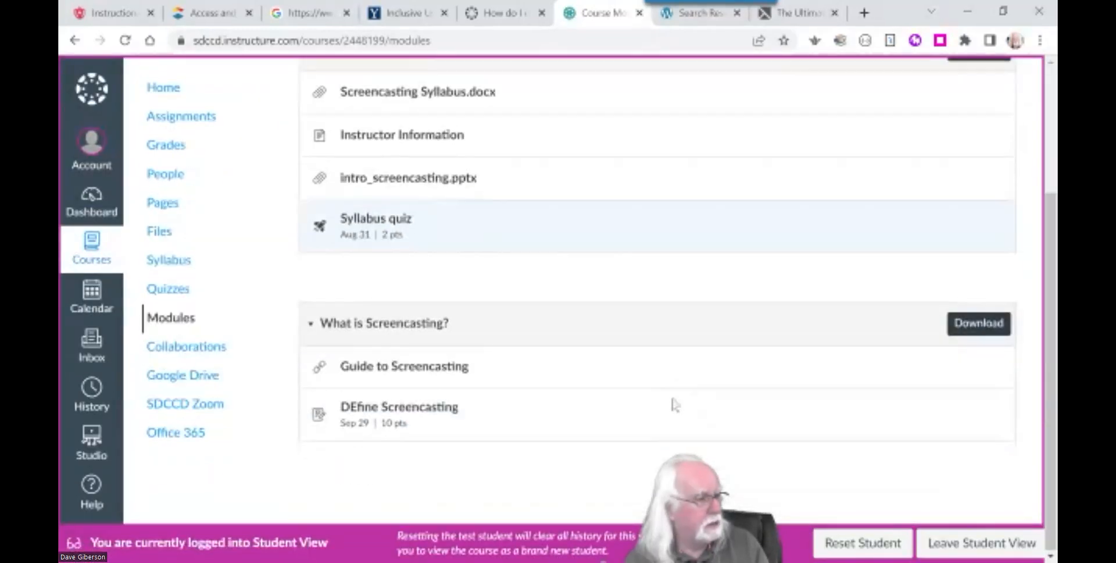
left_click(427, 426)
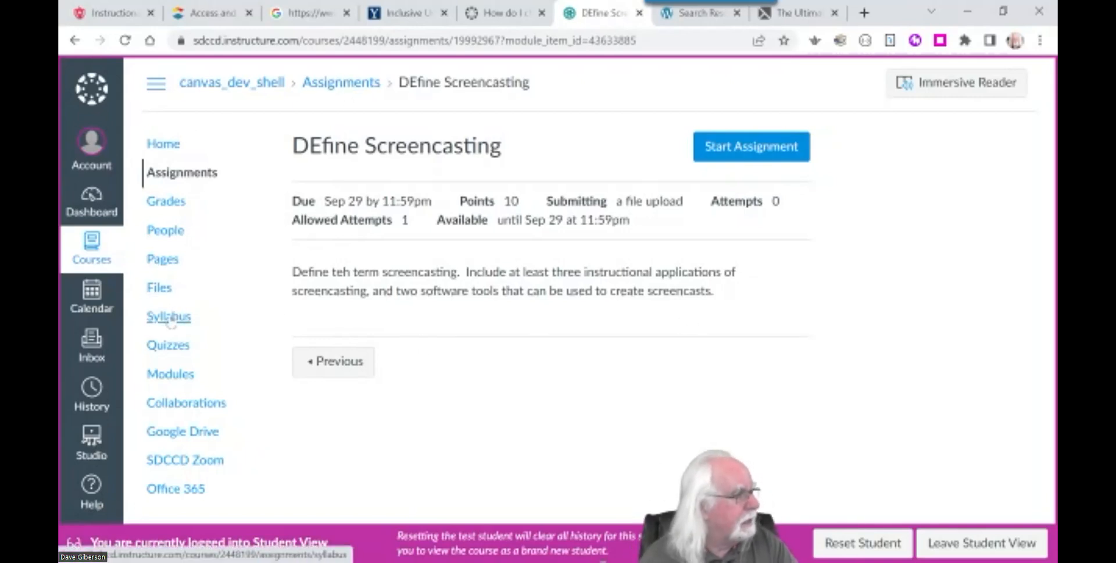
left_click(174, 387)
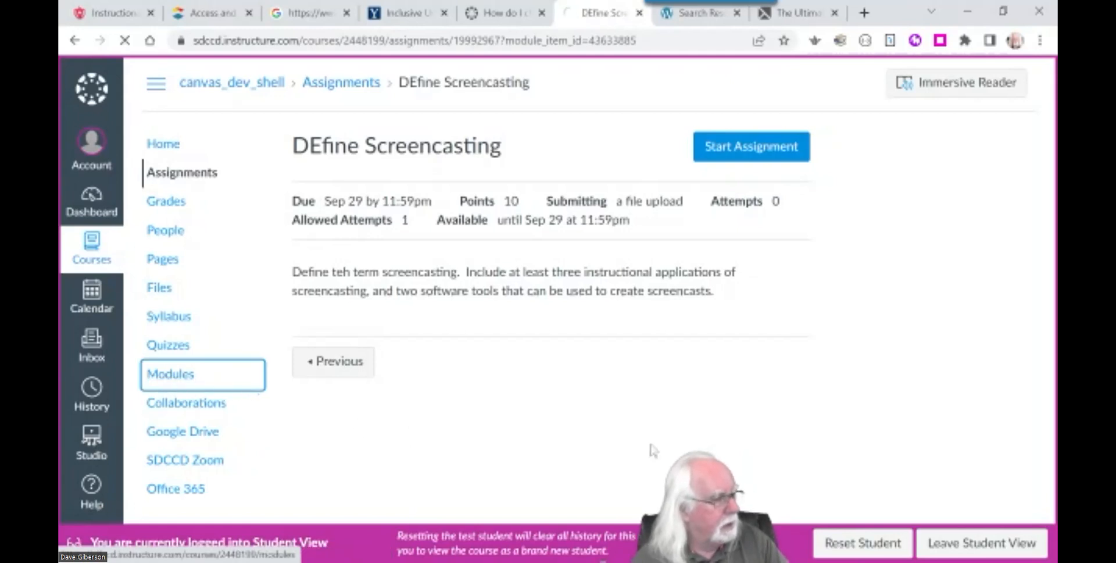
scroll(606, 430, "down", 3)
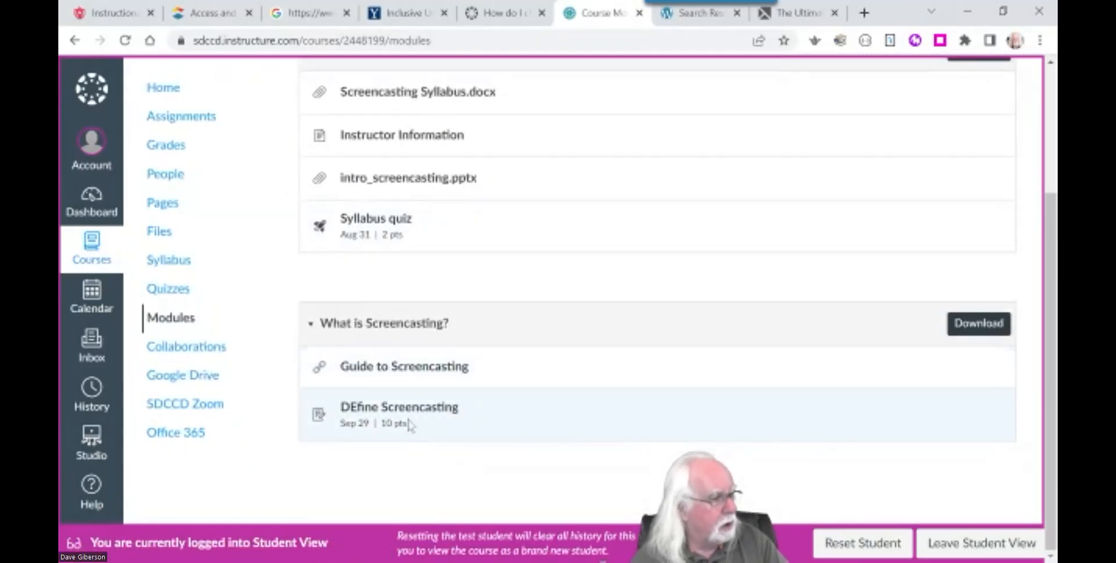
left_click(430, 410)
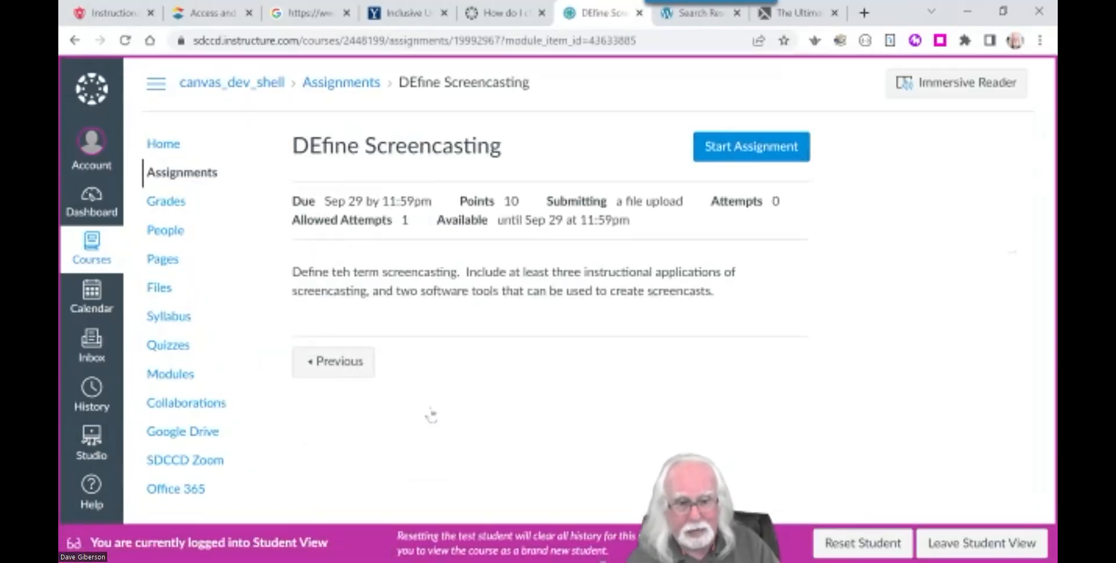
Step: Start the DEfine Screencasting assignment as the test student and submit screencasting_definition_2.docx as a file upload
left_click(756, 148)
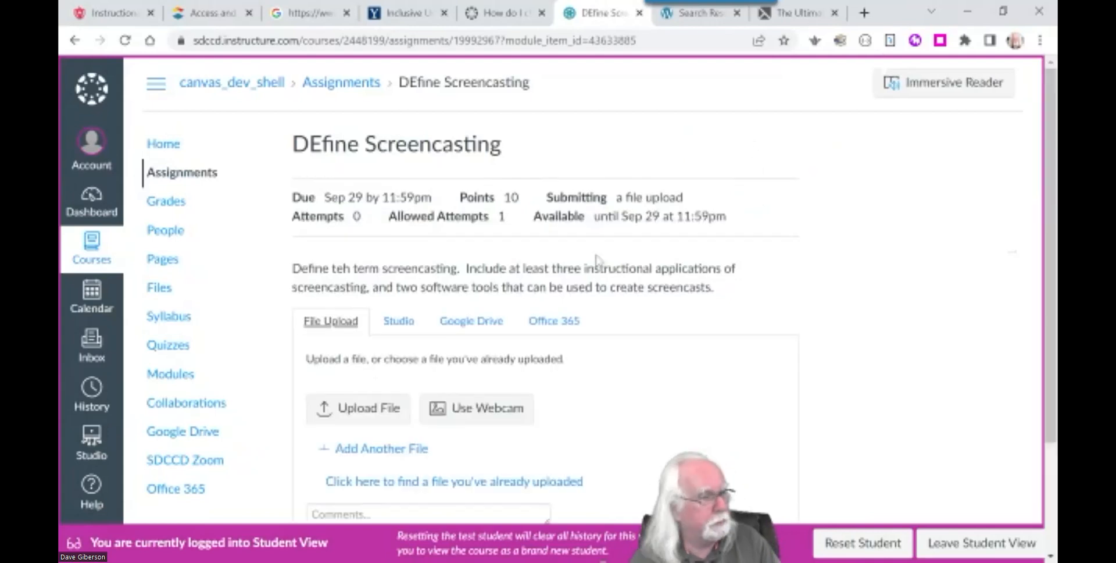
scroll(837, 306, "down", 3)
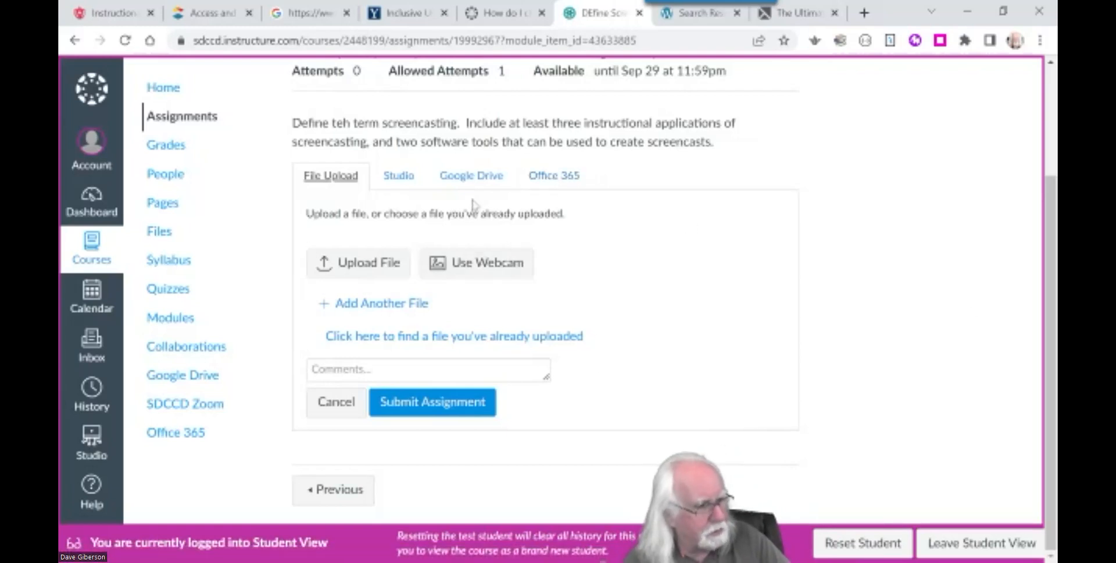
left_click(360, 269)
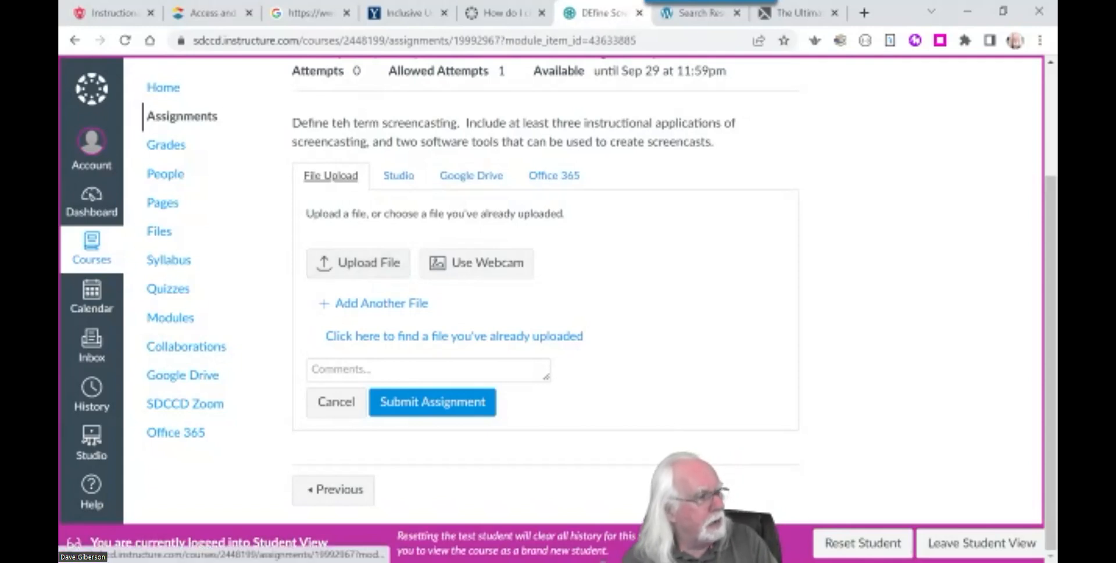
left_click(373, 271)
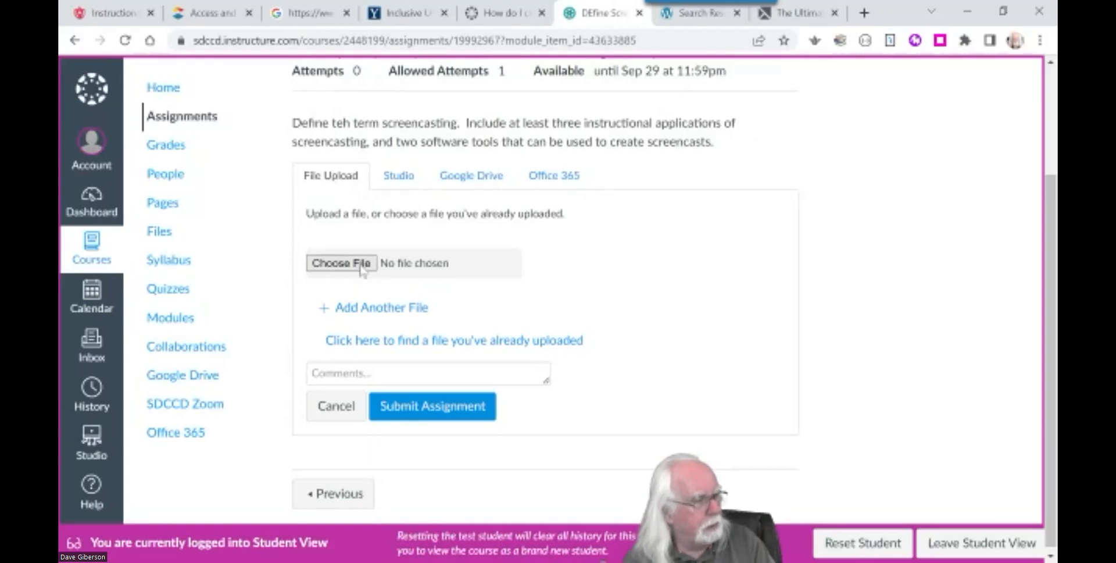
left_click(362, 263)
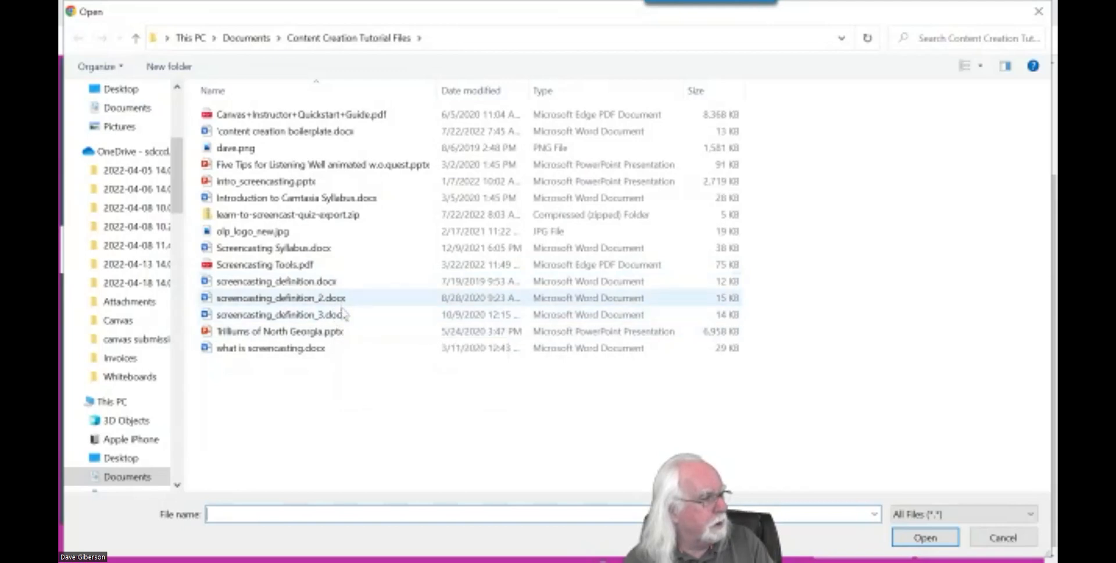
left_click(341, 299)
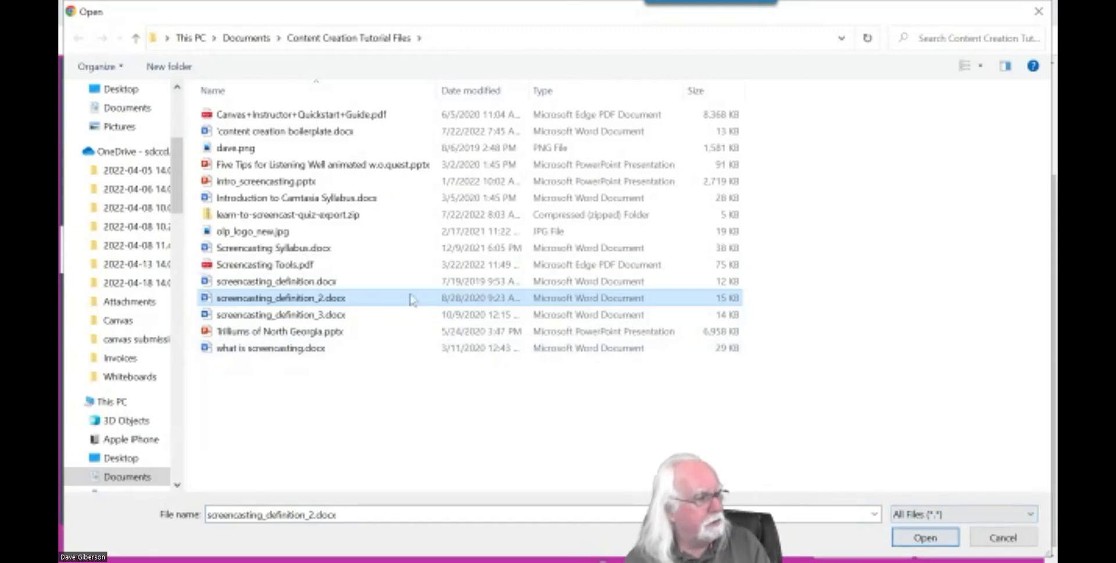
left_click(927, 539)
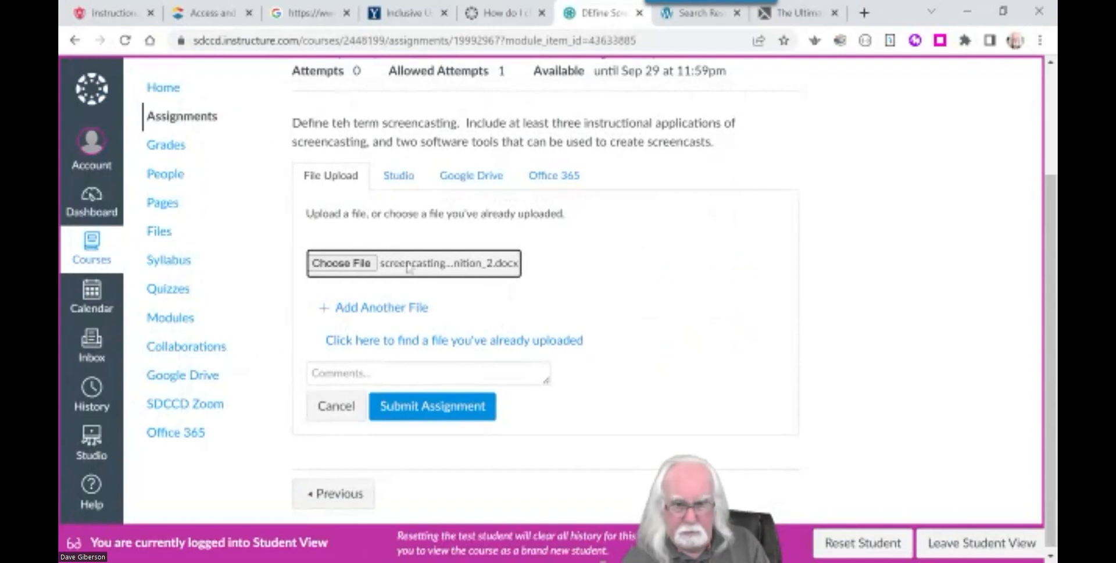
left_click(433, 408)
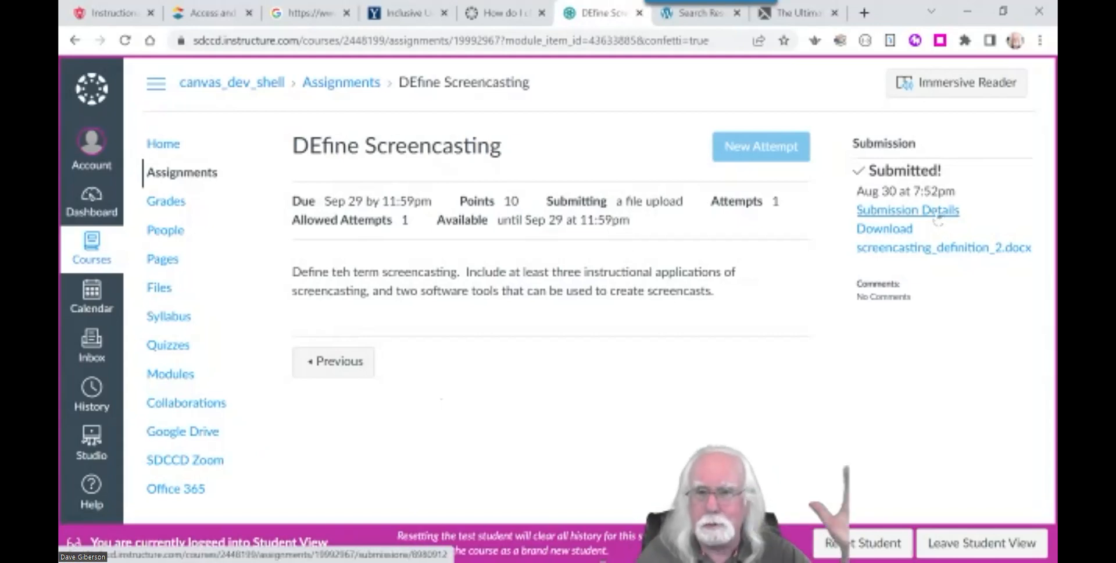
Step: Leave Student View and open the course gradebook
left_click(971, 552)
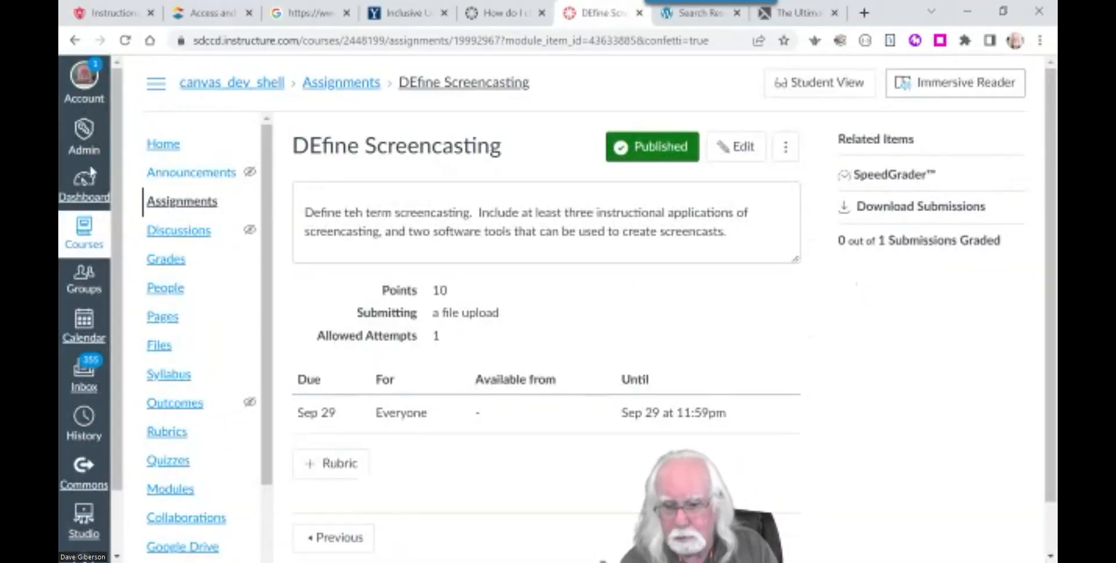
mouse_move(268, 301)
left_mouse_down()
mouse_move(268, 317)
mouse_move(268, 293)
left_mouse_up()
left_click(173, 265)
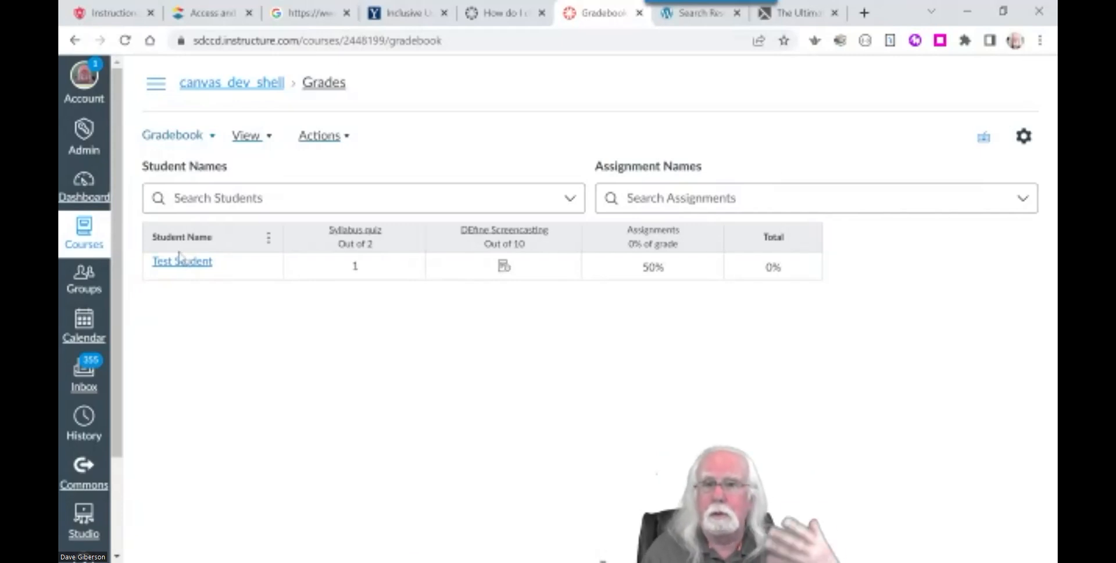
Step: Open the grade details for the test student's DEfine Screencasting submission in the gradebook
left_click(504, 267)
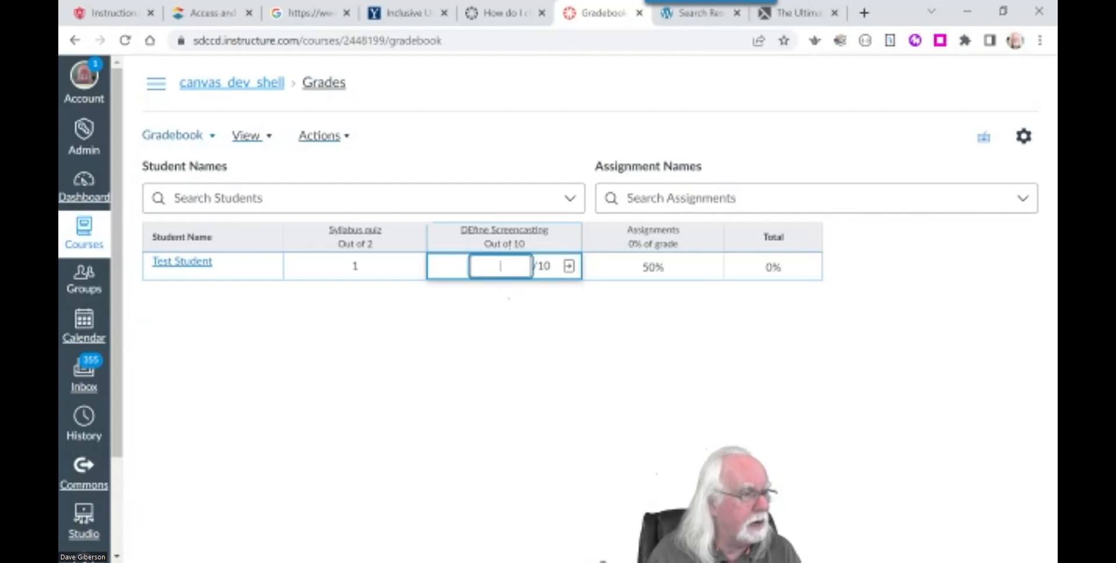
left_click(507, 340)
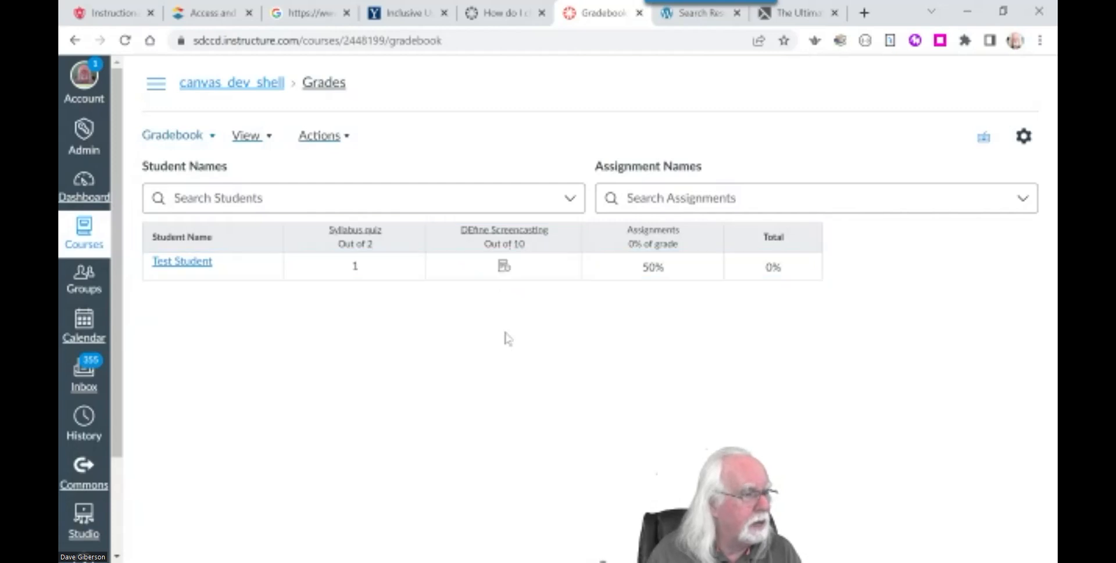
left_click(504, 272)
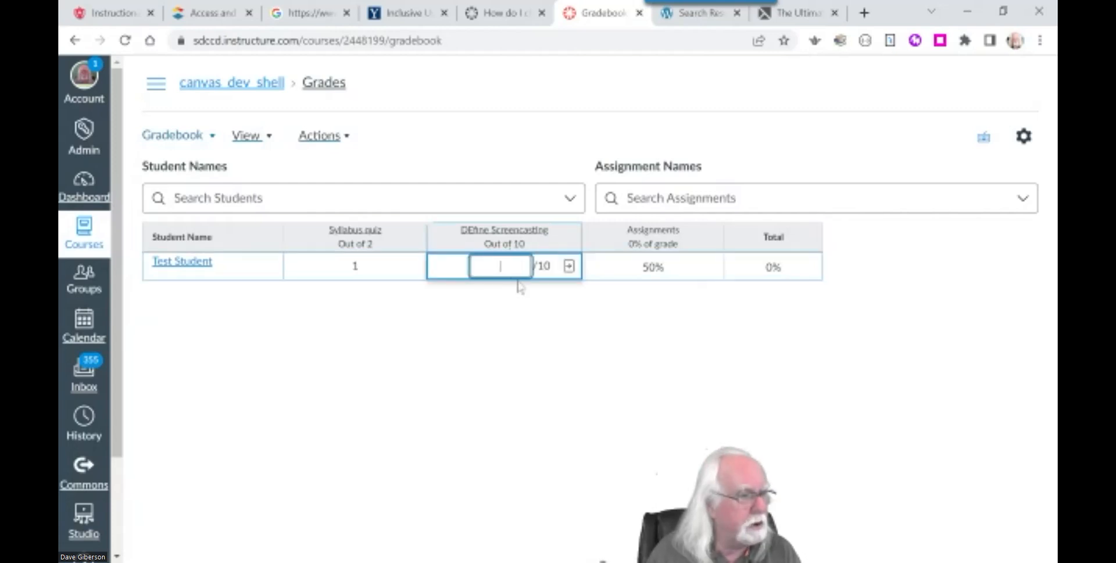
left_click(570, 267)
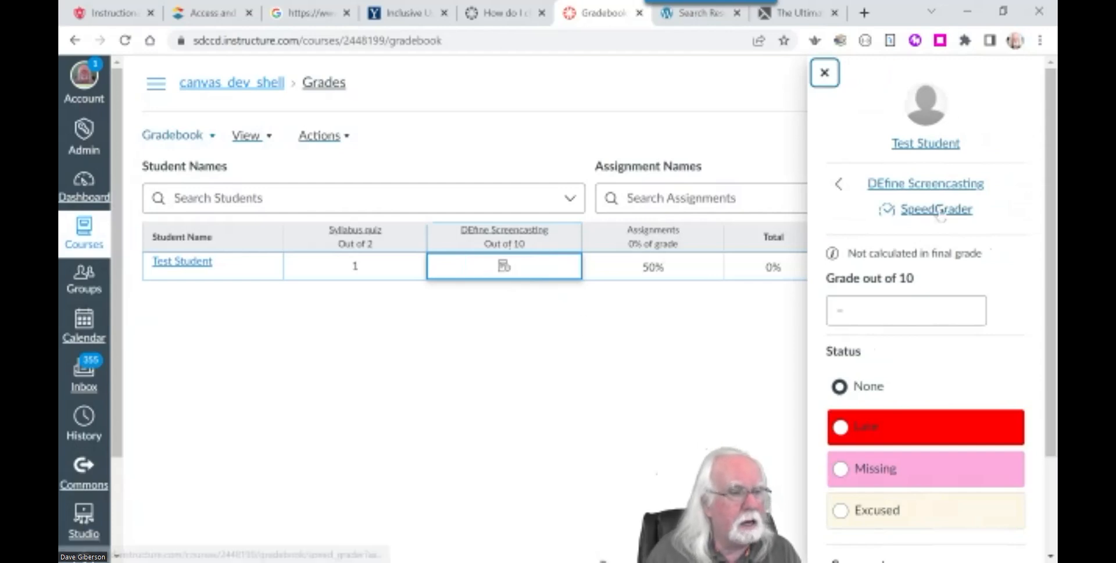
Step: Open the test student's DEfine Screencasting submission in SpeedGrader, review the document and enter a grade of 8 out of 10
left_click(937, 209)
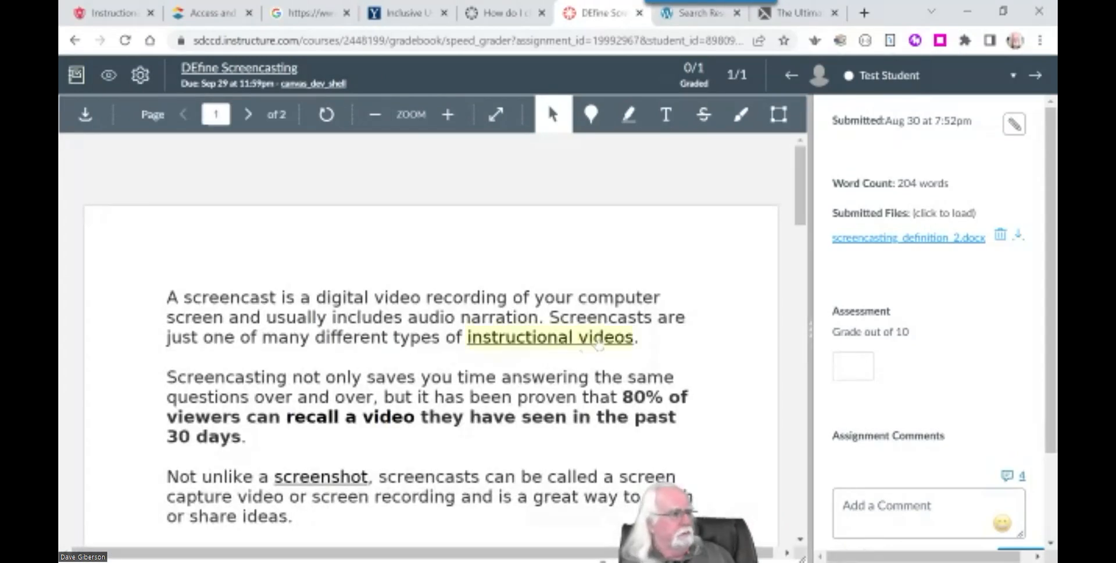
scroll(781, 218, "down", 8)
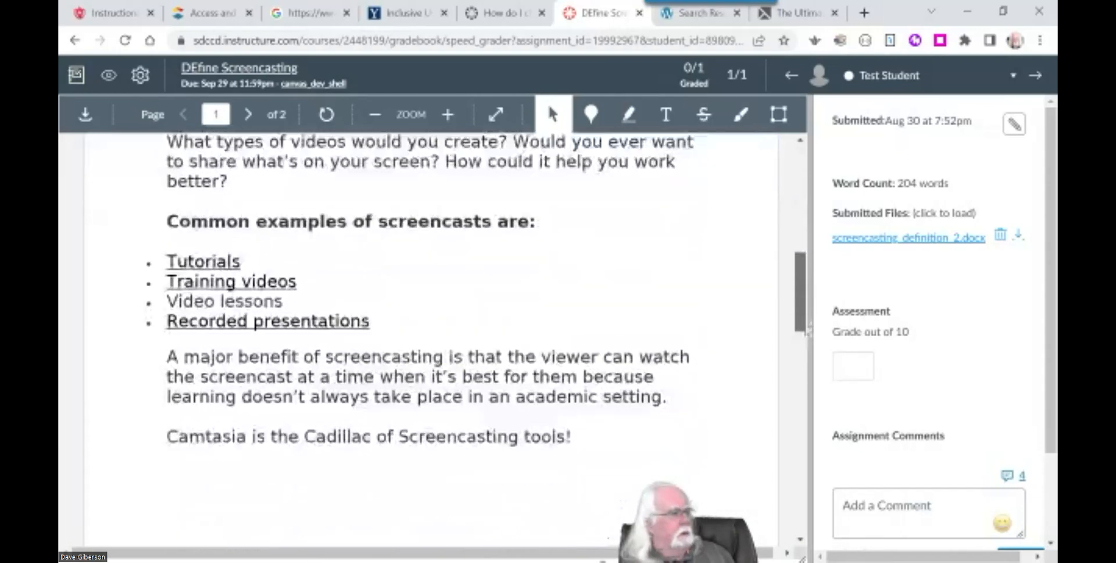
scroll(555, 276, "up", 8)
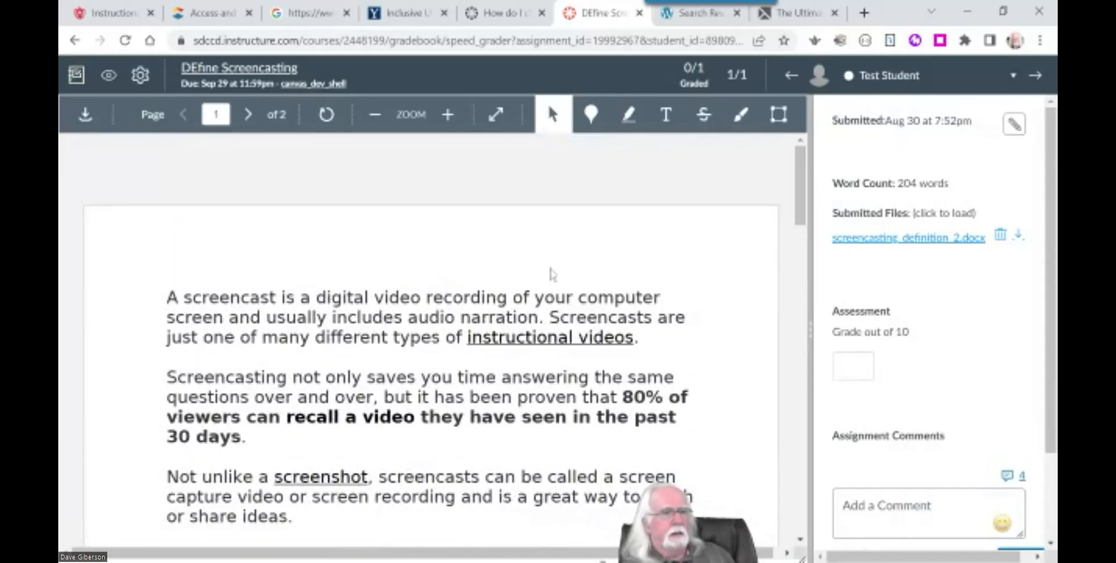
left_click(840, 366)
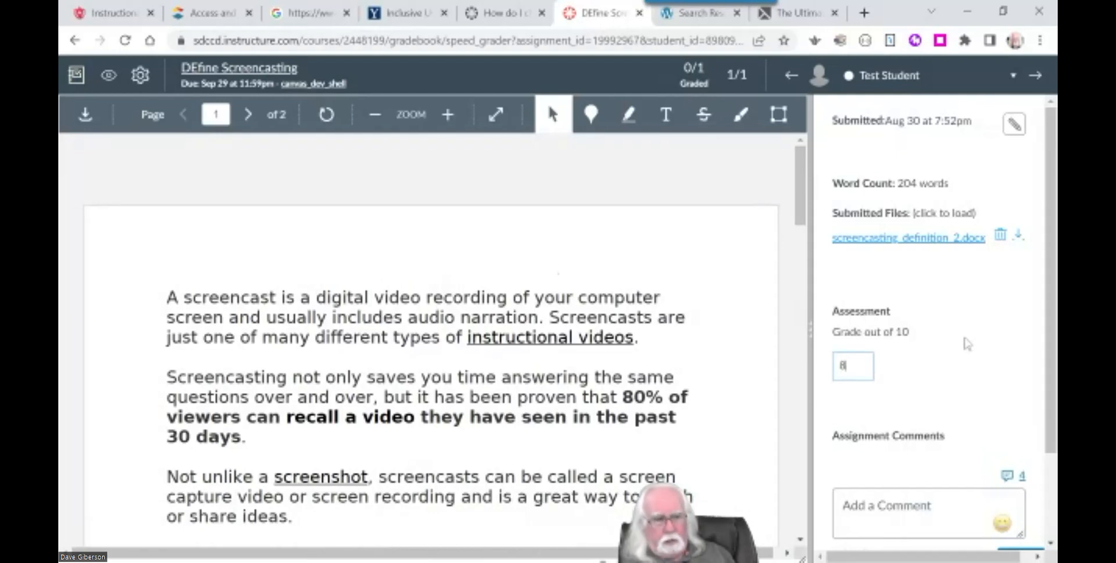
Step: Add the assignment comment "Almost perfect!" to the test student's submission and submit it
left_click_drag(1051, 384, 1051, 434)
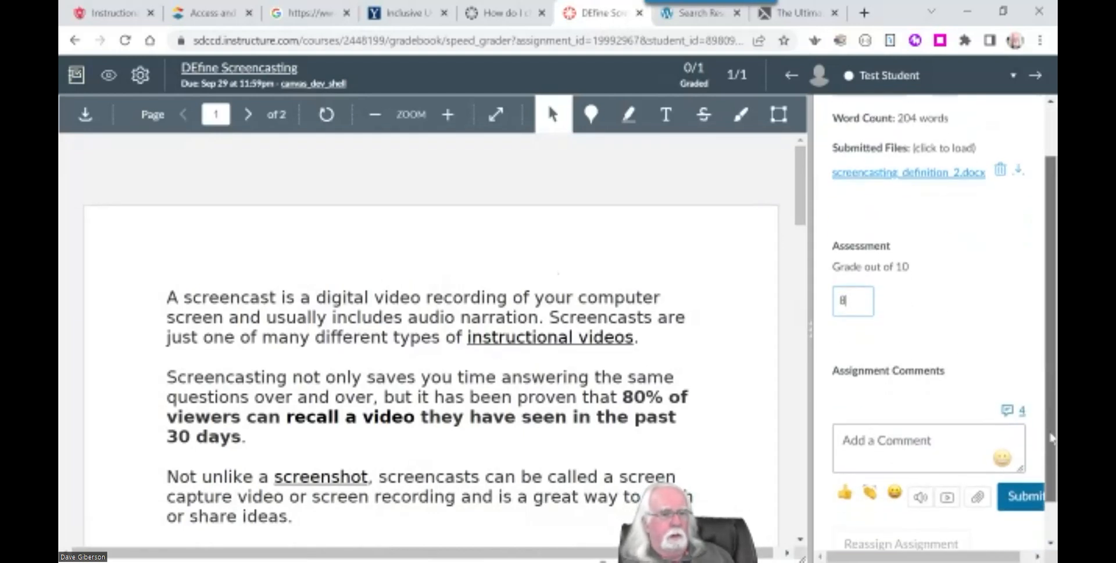
left_click(906, 444)
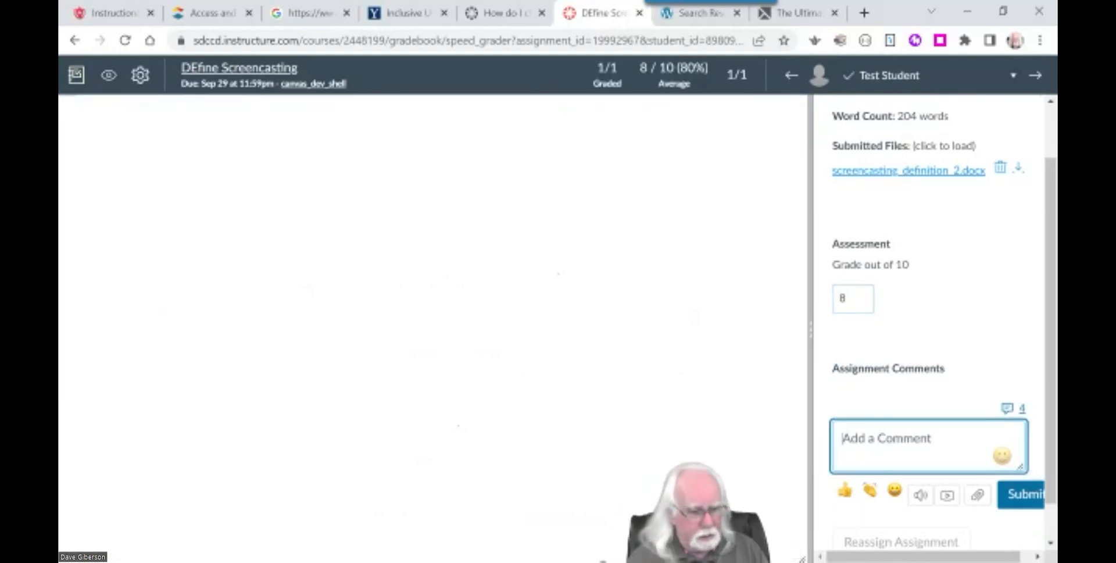
type("Almost ")
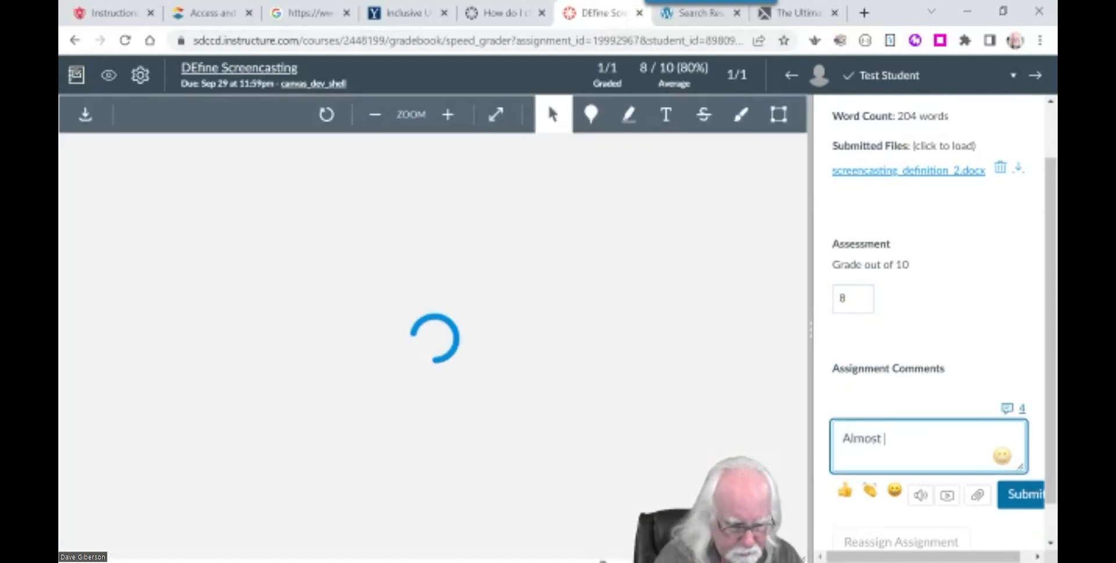
type("perfe")
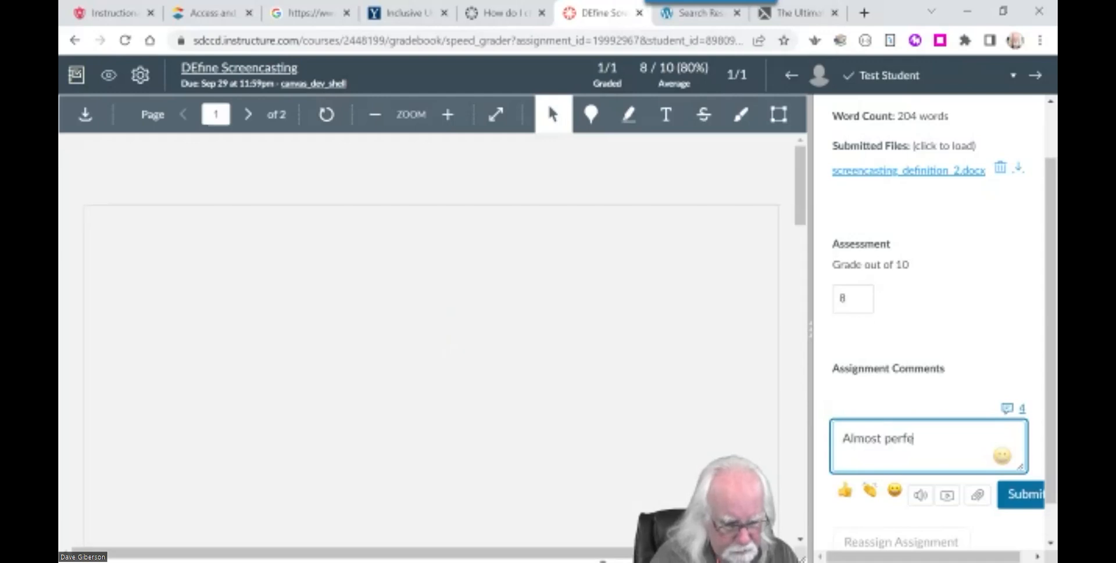
type("ct!")
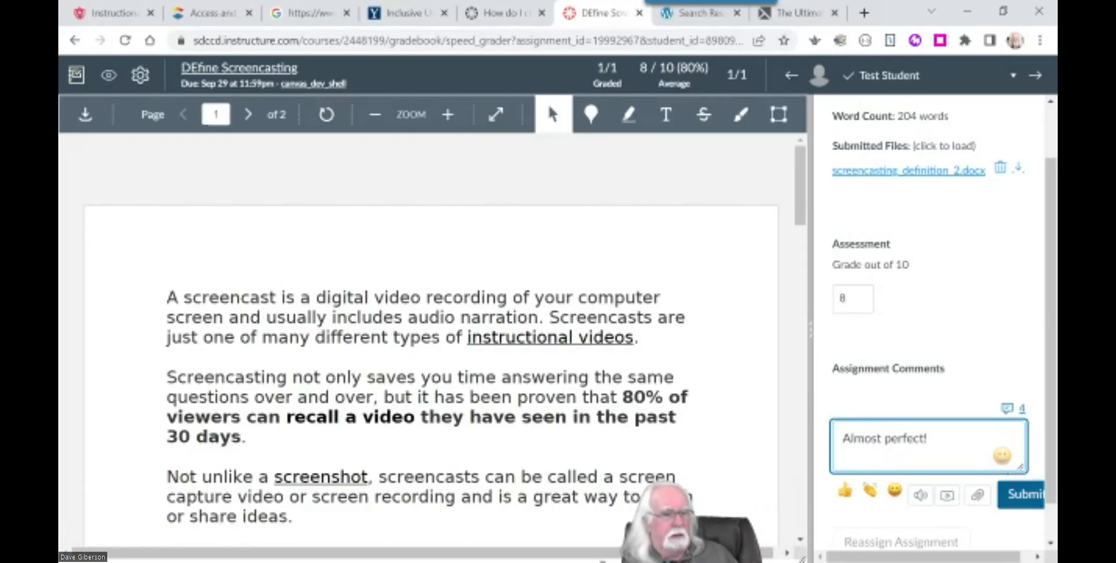
left_click_drag(981, 557, 993, 557)
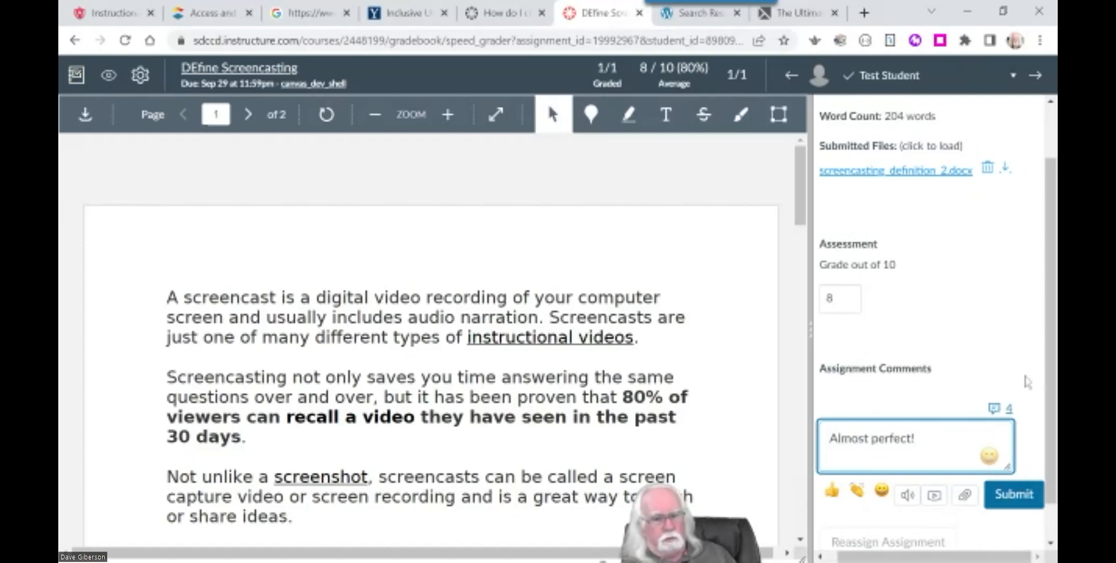
scroll(1053, 396, "down", 1)
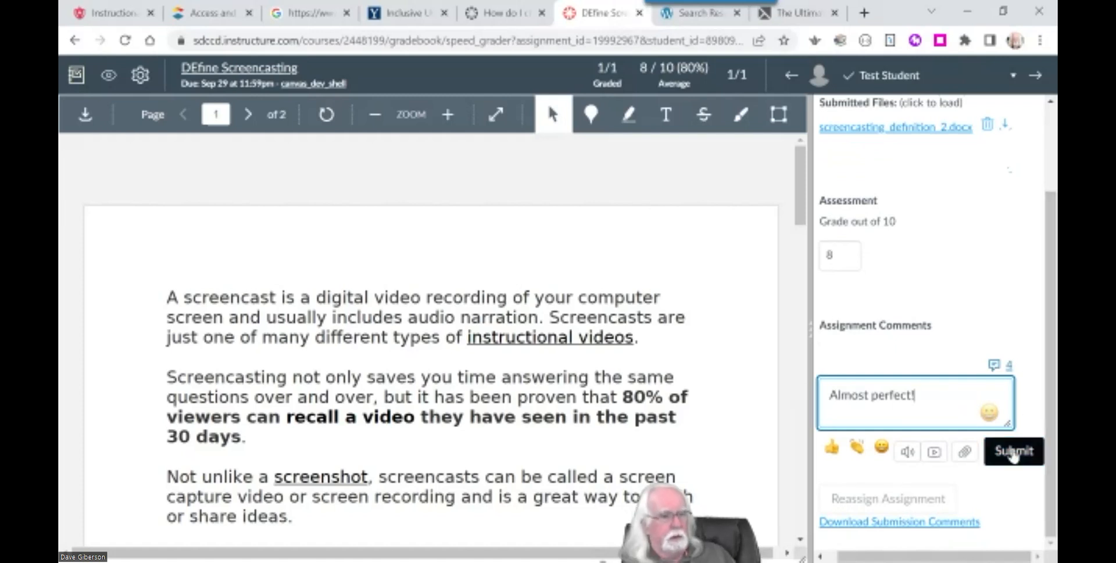
left_click(1011, 456)
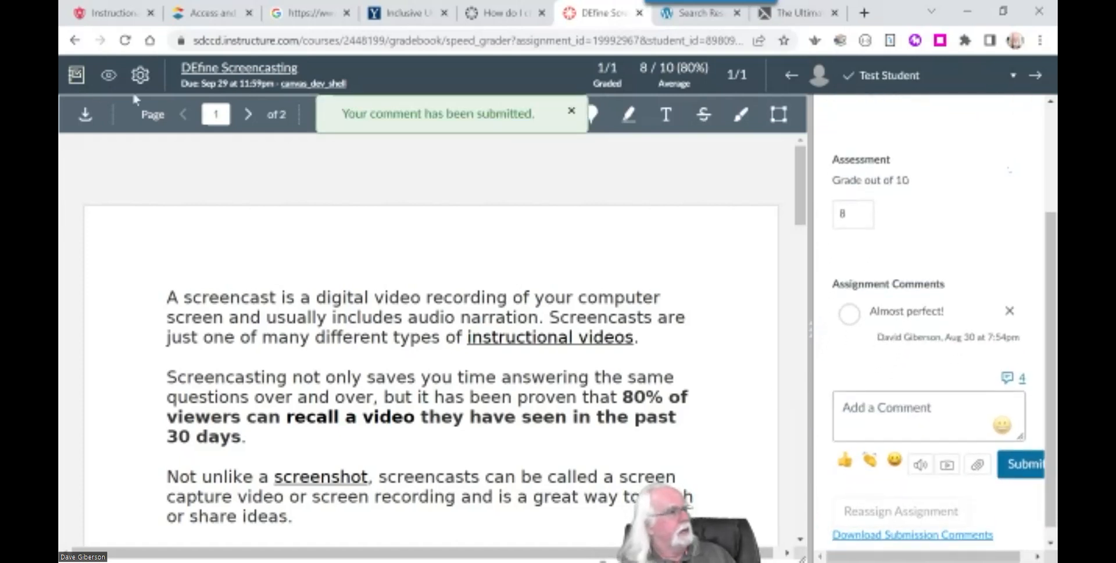
Step: Return to the gradebook with the course navigation expanded, and minimize the browser to reach the presentation slides
left_click(74, 77)
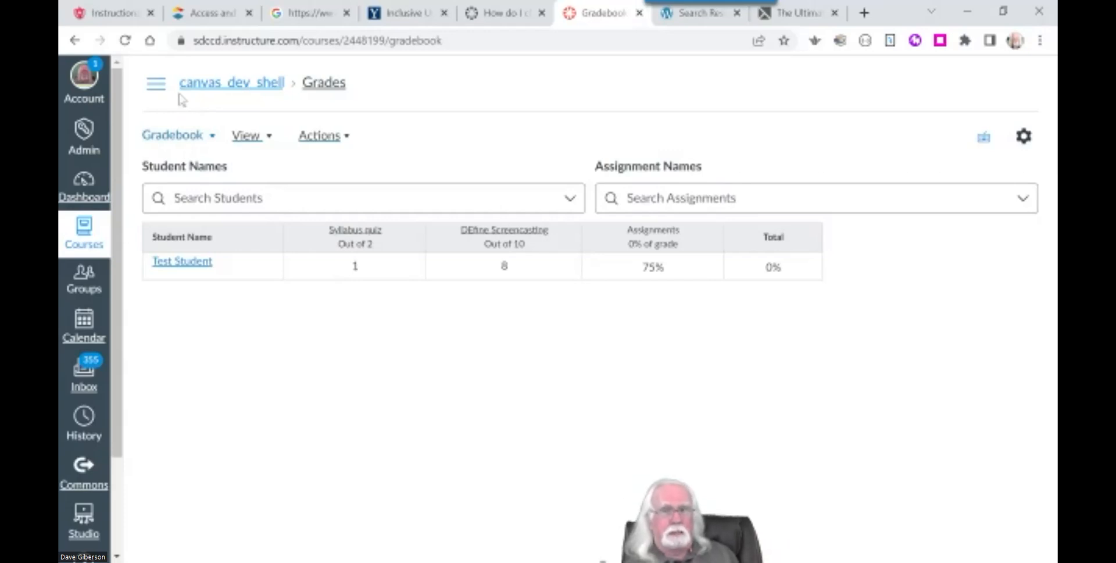
left_click(155, 86)
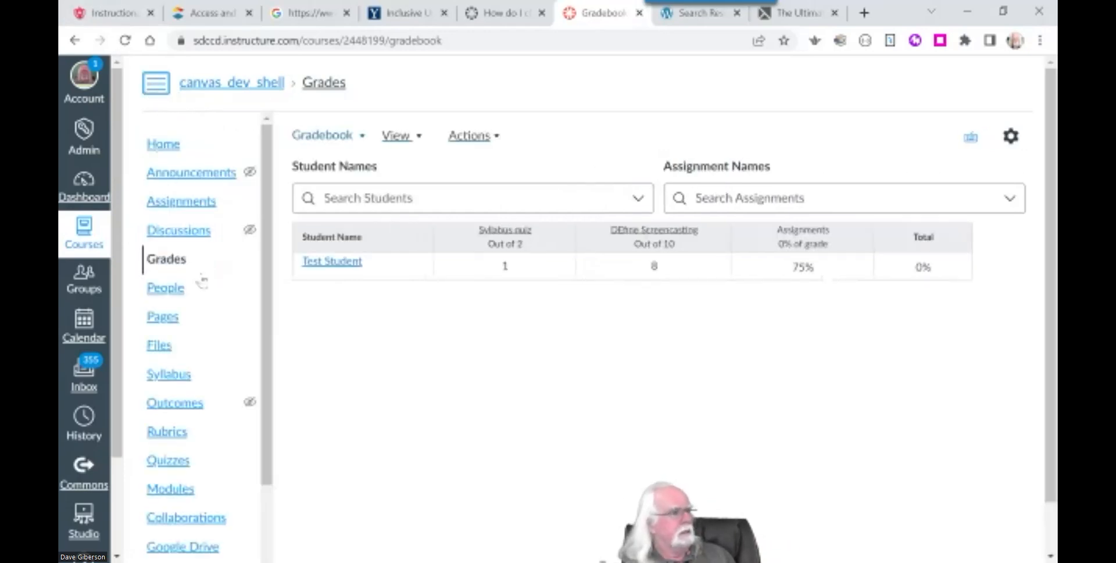
left_click_drag(268, 325, 263, 497)
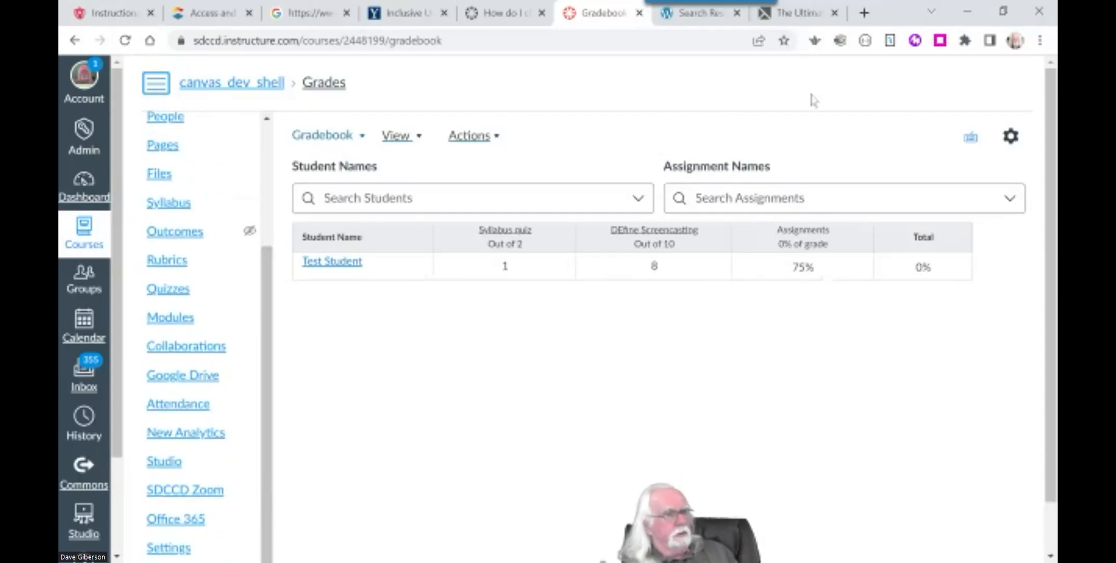
left_click(967, 14)
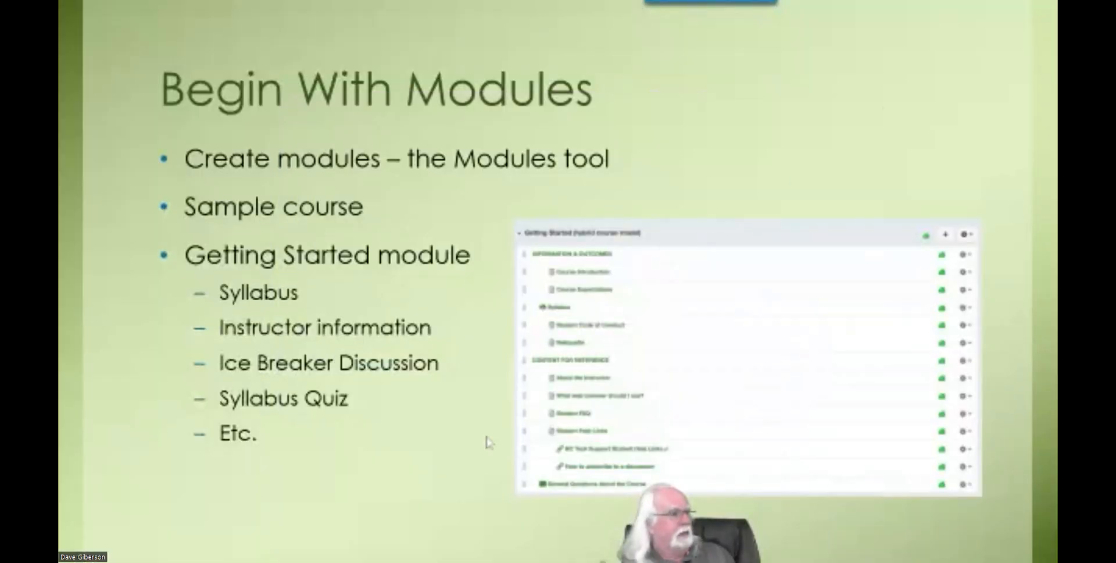
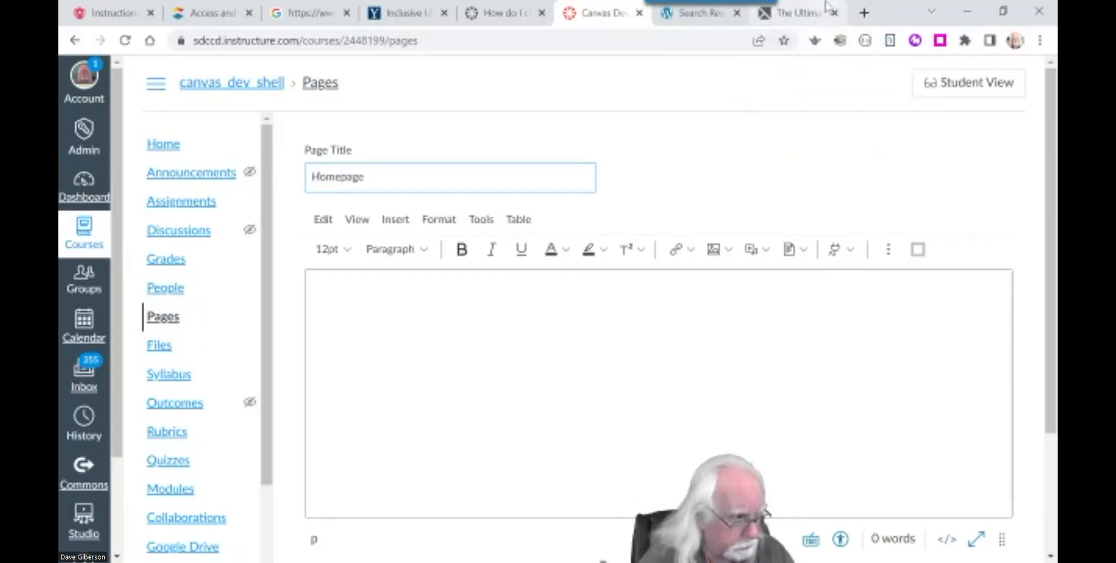
Step: Enter "Course Homepage" as the first line of the Homepage page's body
left_click(315, 298)
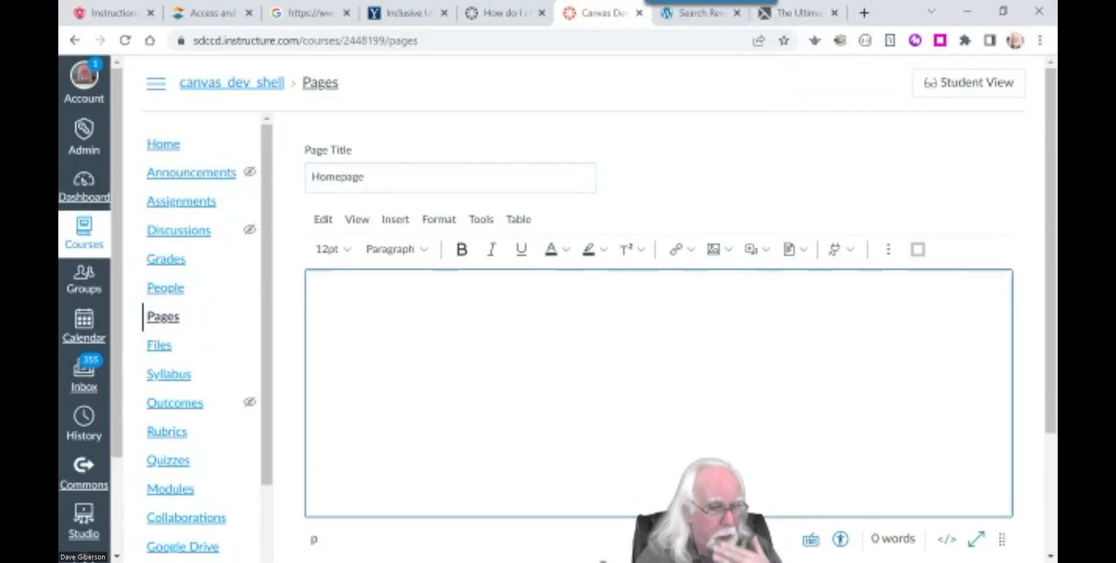
type("COurse Homepage")
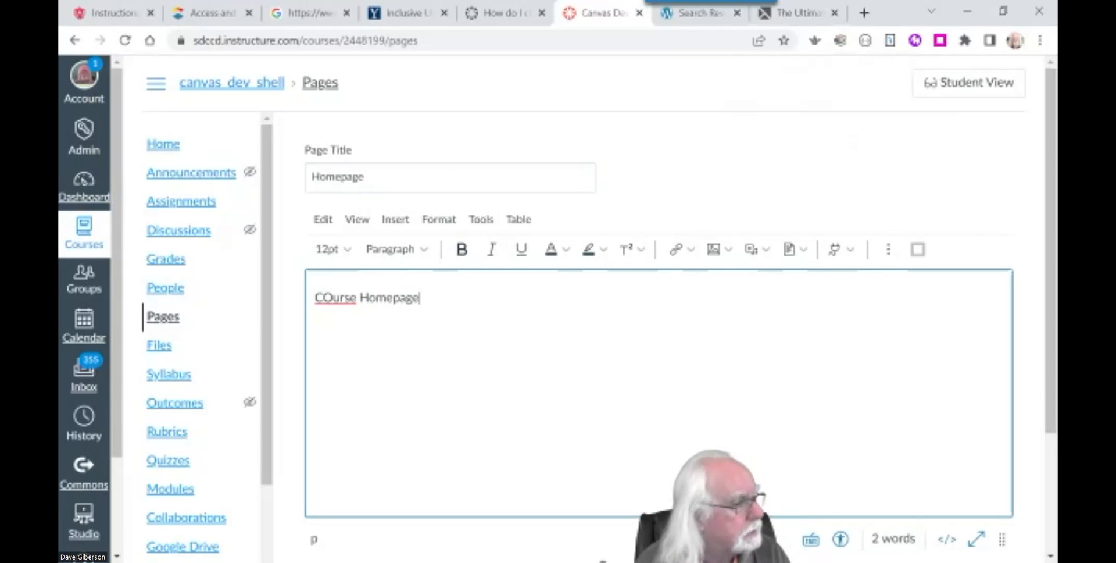
key("BackSpace")
type("o")
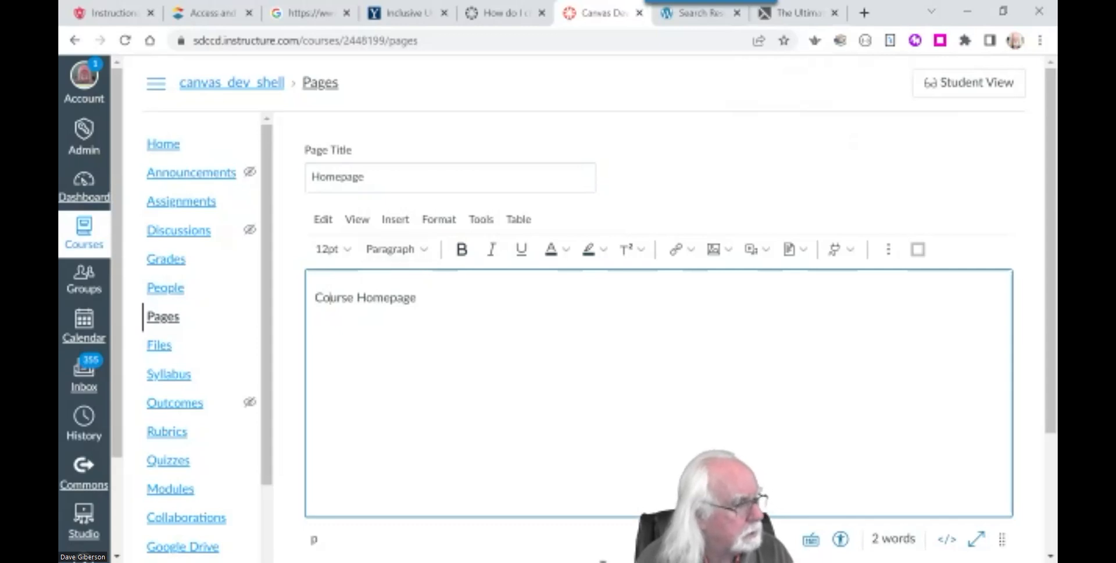
Step: Format the "Course Homepage" line as bold, 24pt and centered
left_click_drag(417, 298, 279, 297)
left_click(462, 248)
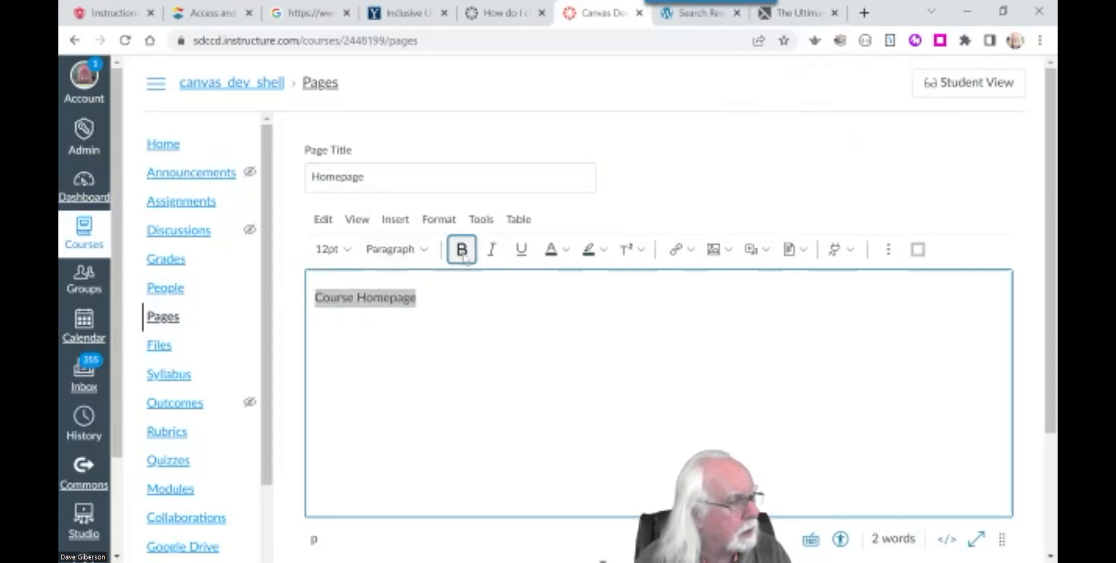
left_click(347, 249)
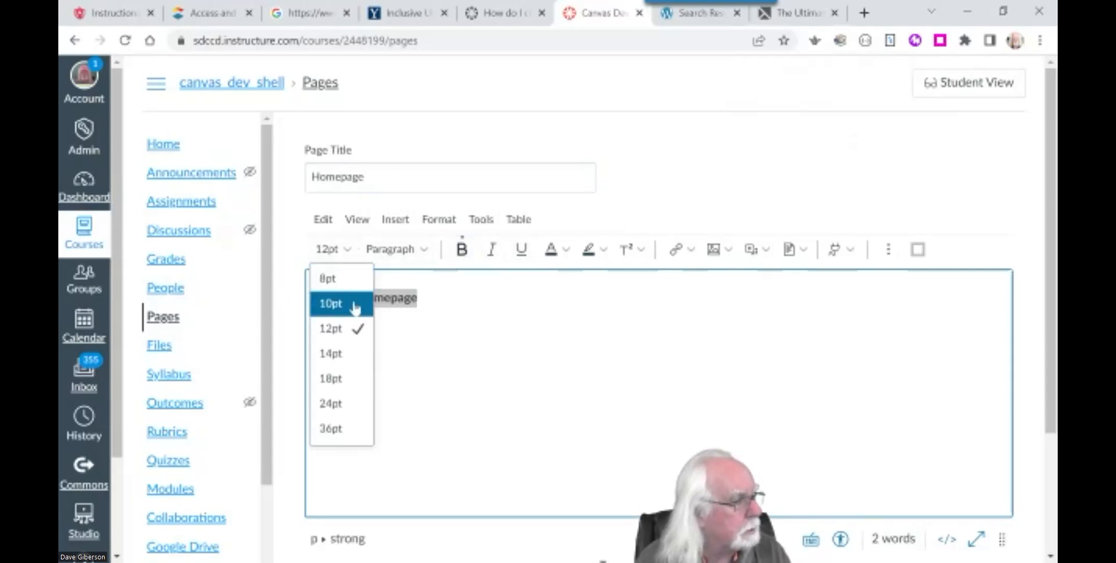
left_click(331, 403)
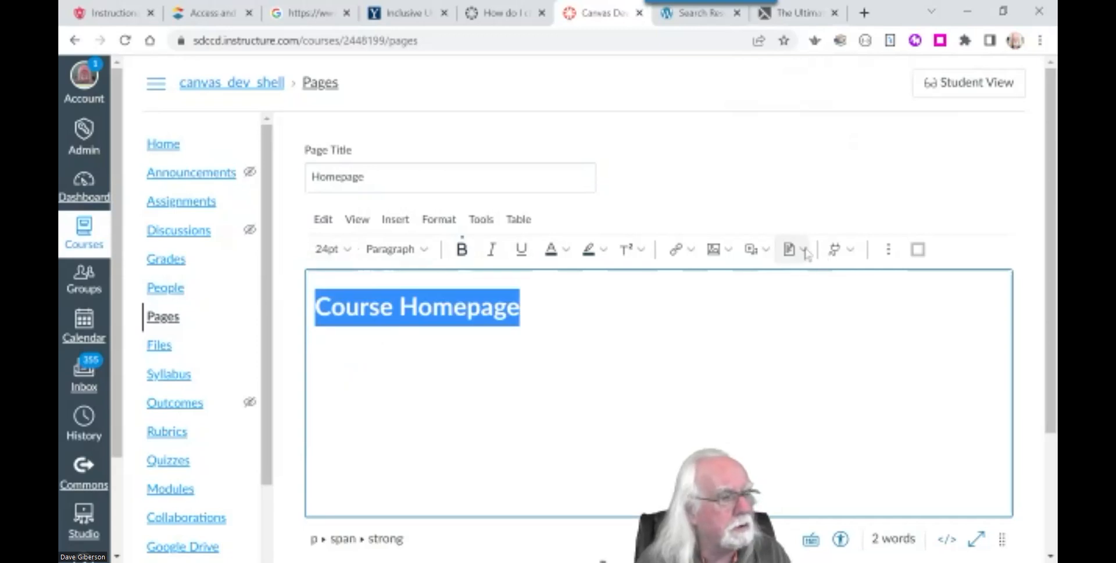
left_click(888, 250)
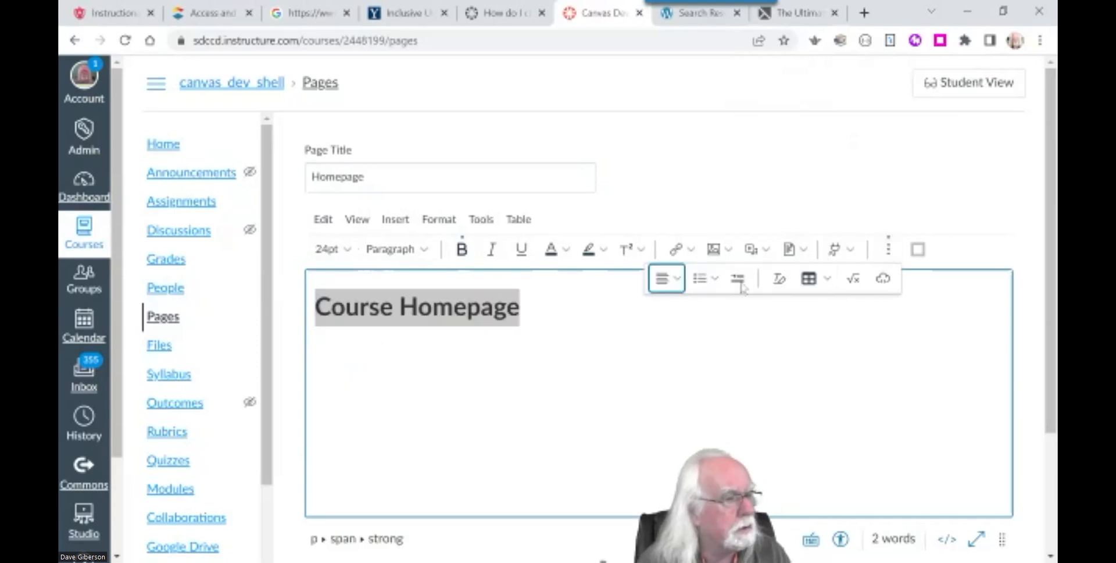
left_click(674, 279)
left_click(718, 332)
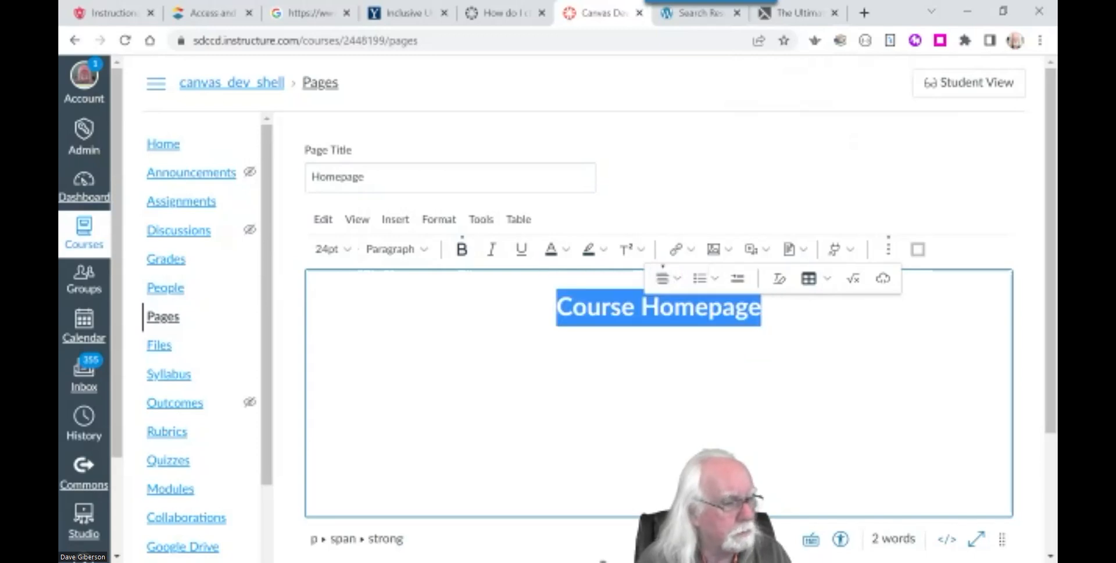
Step: Start a new line below the "Course Homepage" heading and open the Canvas Studio library for embedding media there
left_click(762, 307)
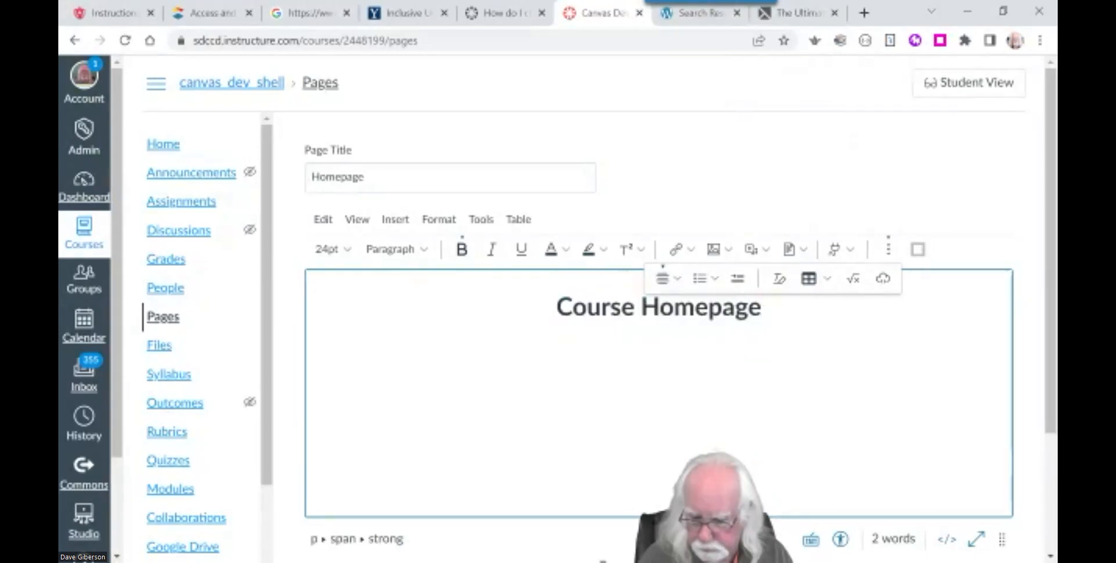
key("Return")
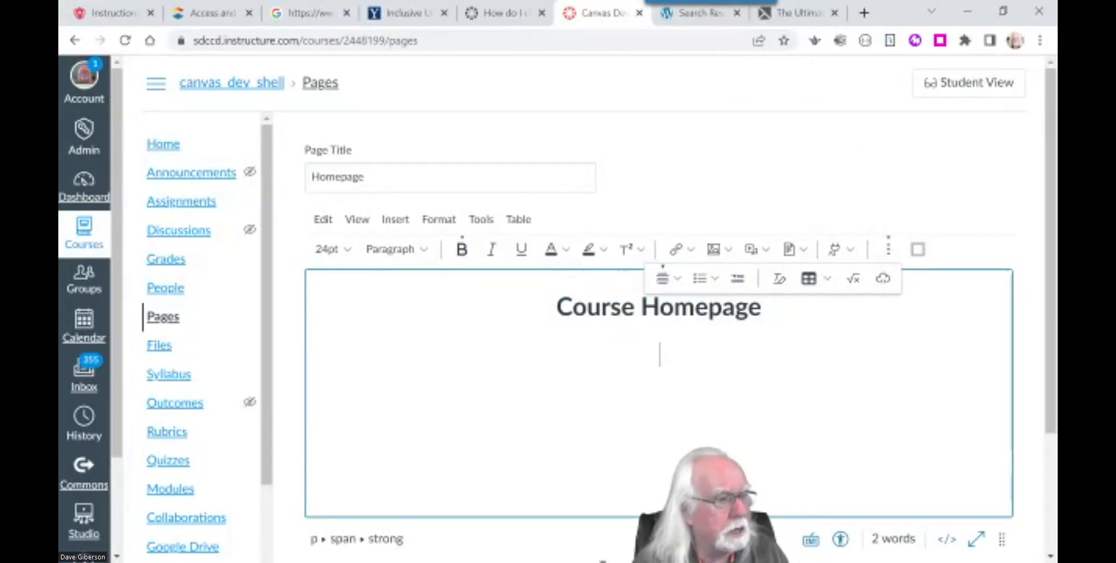
left_click(840, 249)
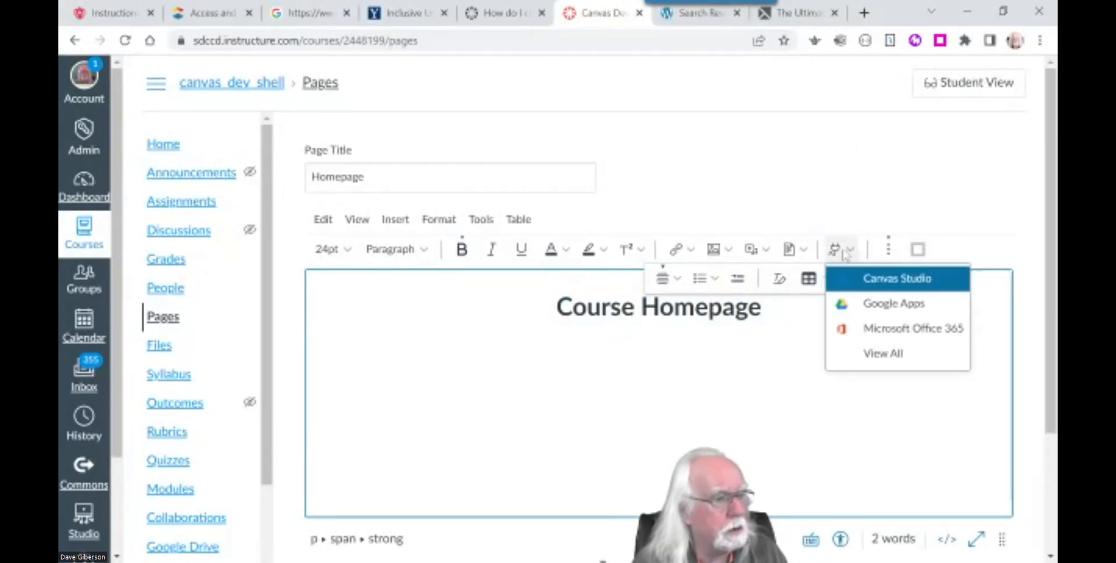
left_click(898, 278)
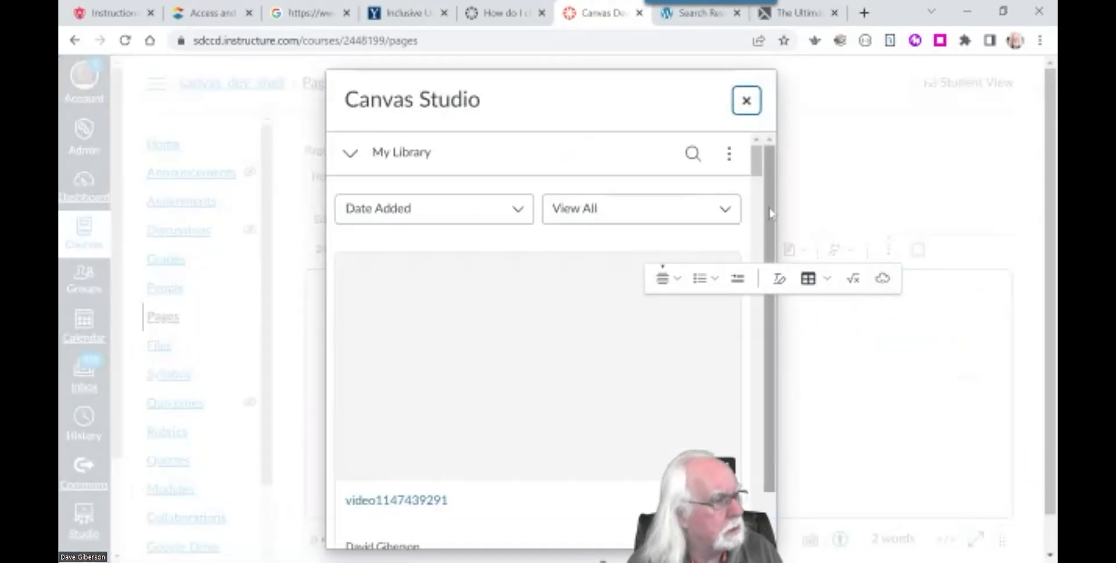
Step: Filter the Studio library to collections and open the Screencasting Course Videos collection
left_click(724, 209)
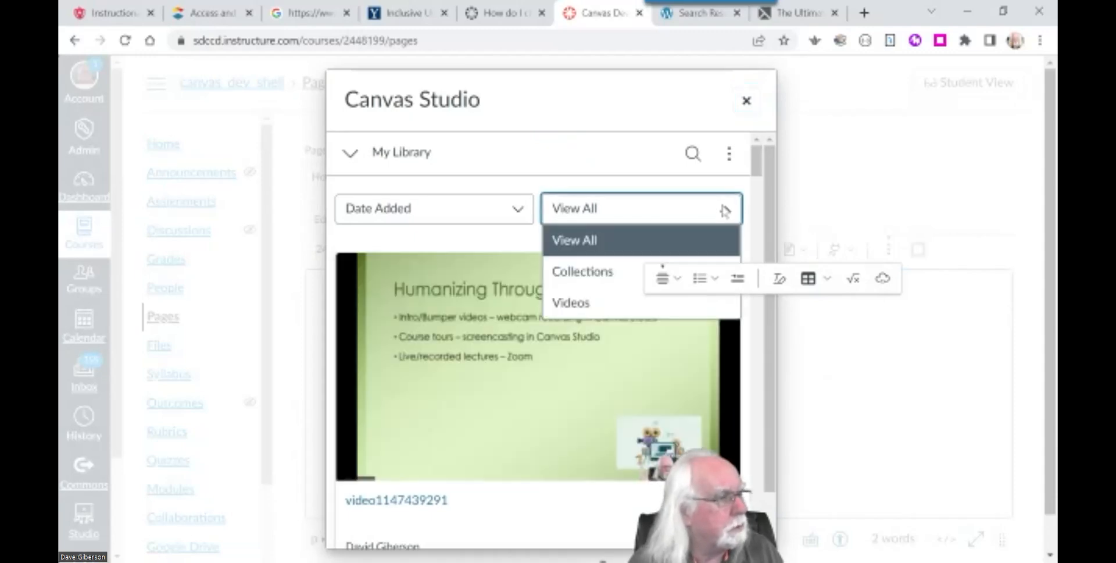
left_click(576, 284)
scroll(439, 408, "down", 5)
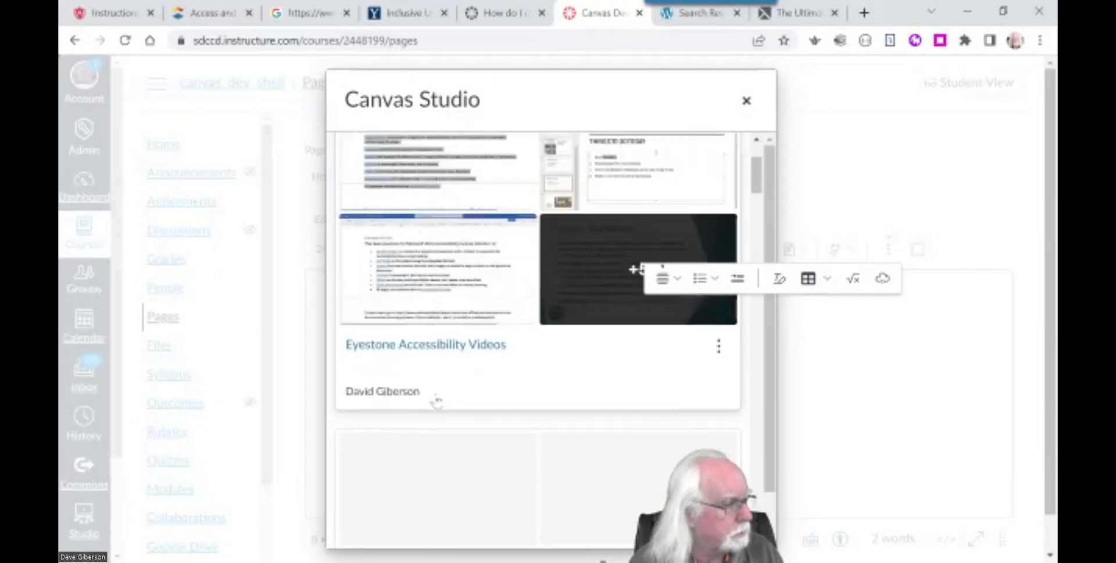
scroll(437, 400, "down", 10)
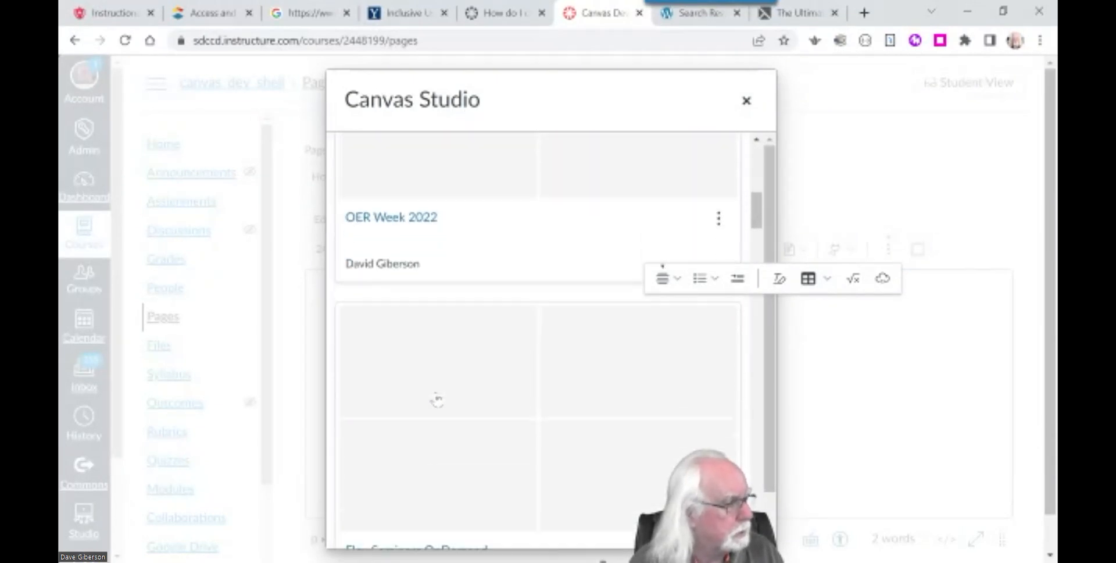
scroll(437, 400, "down", 5)
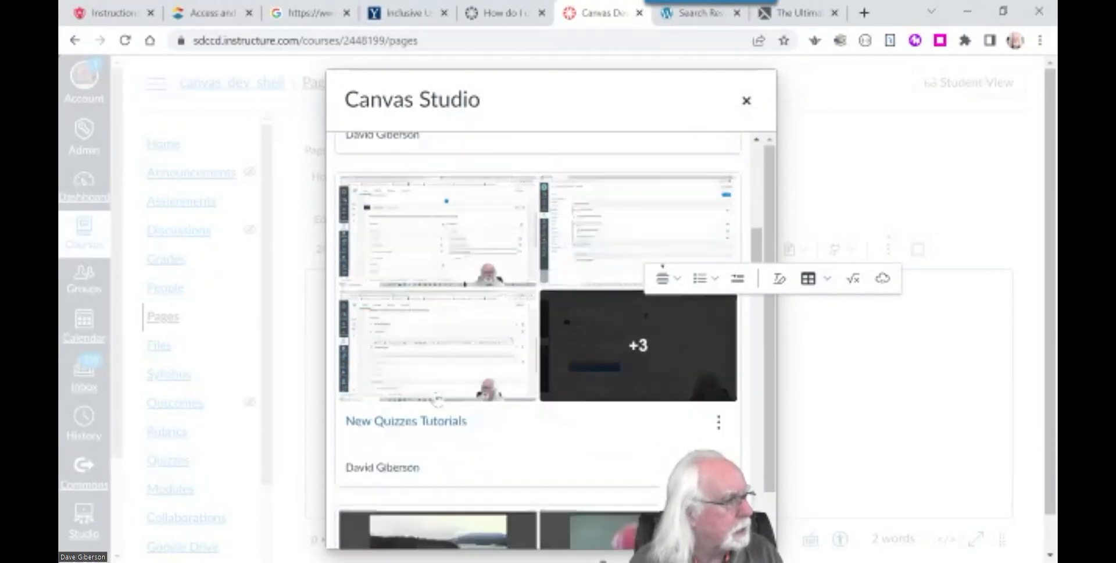
scroll(437, 401, "down", 5)
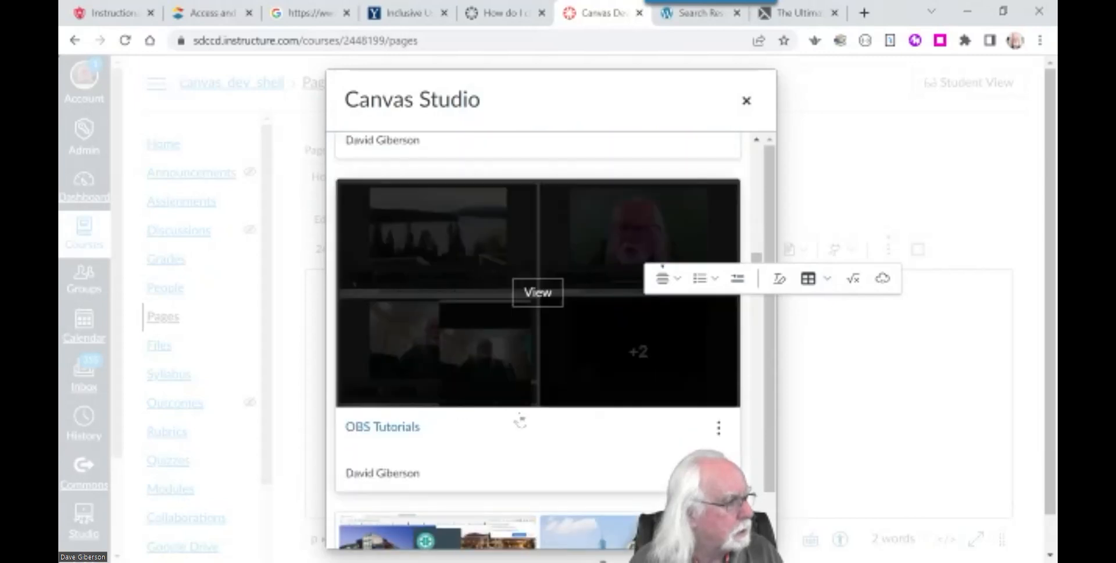
scroll(500, 430, "down", 5)
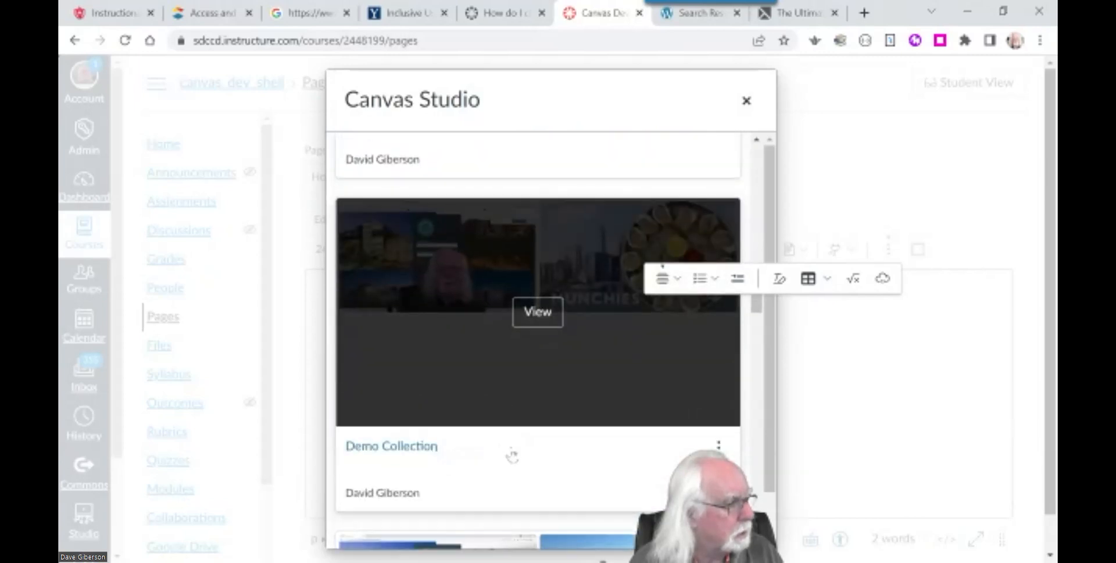
scroll(511, 455, "down", 5)
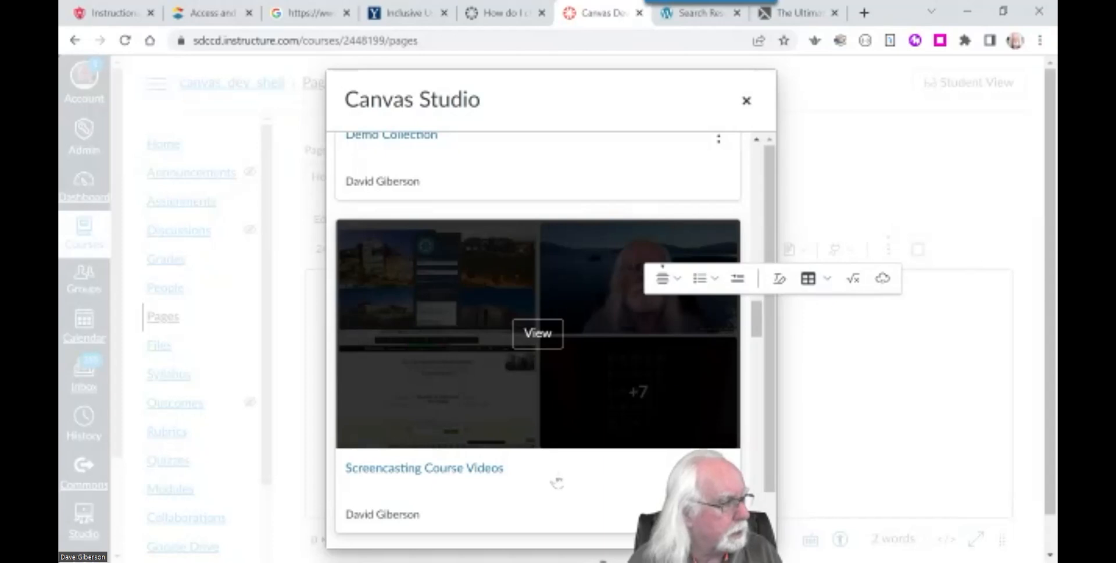
left_click(539, 346)
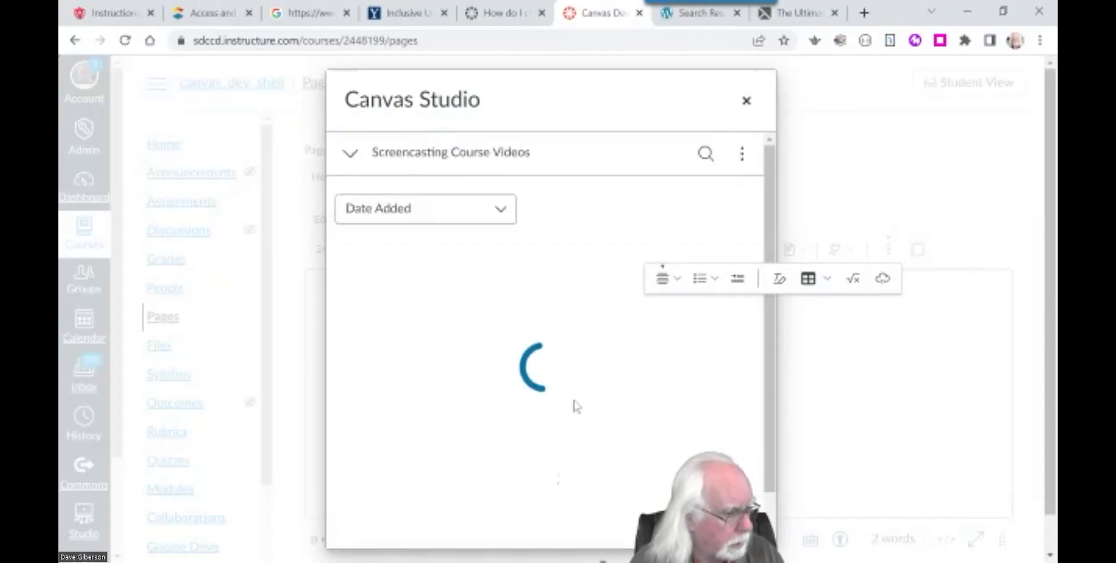
Step: Embed the screencasting_flex_homepage_intro video in the page with Display Media Tabs turned off
scroll(598, 366, "down", 5)
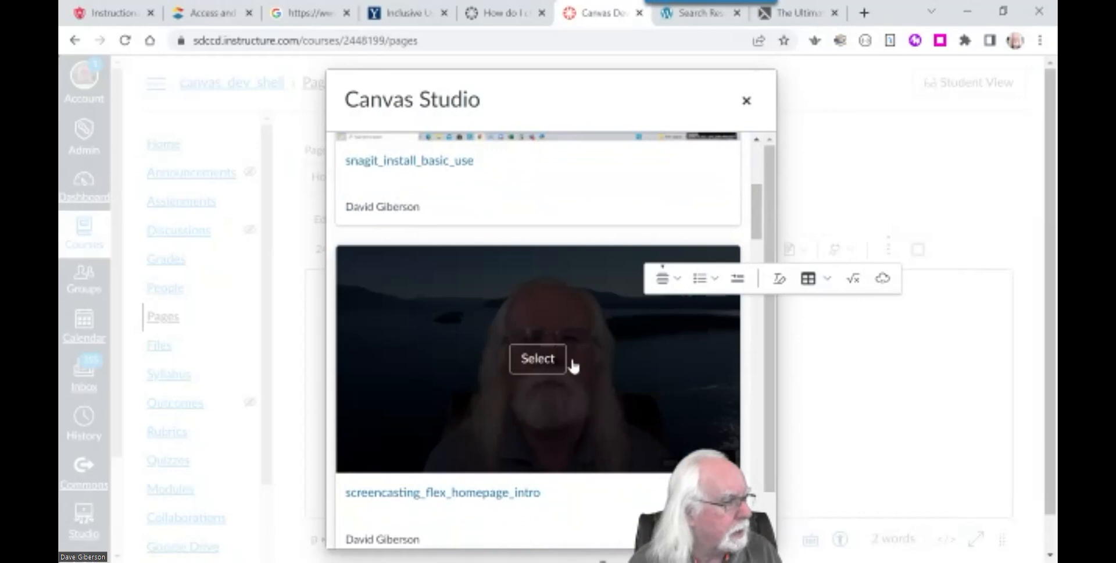
left_click(539, 365)
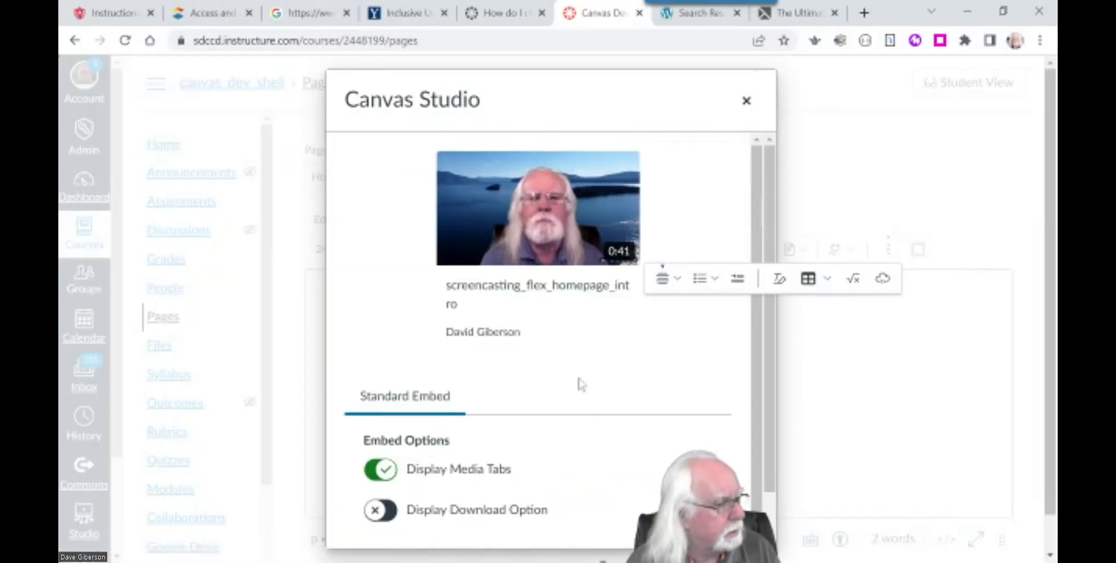
left_click(375, 468)
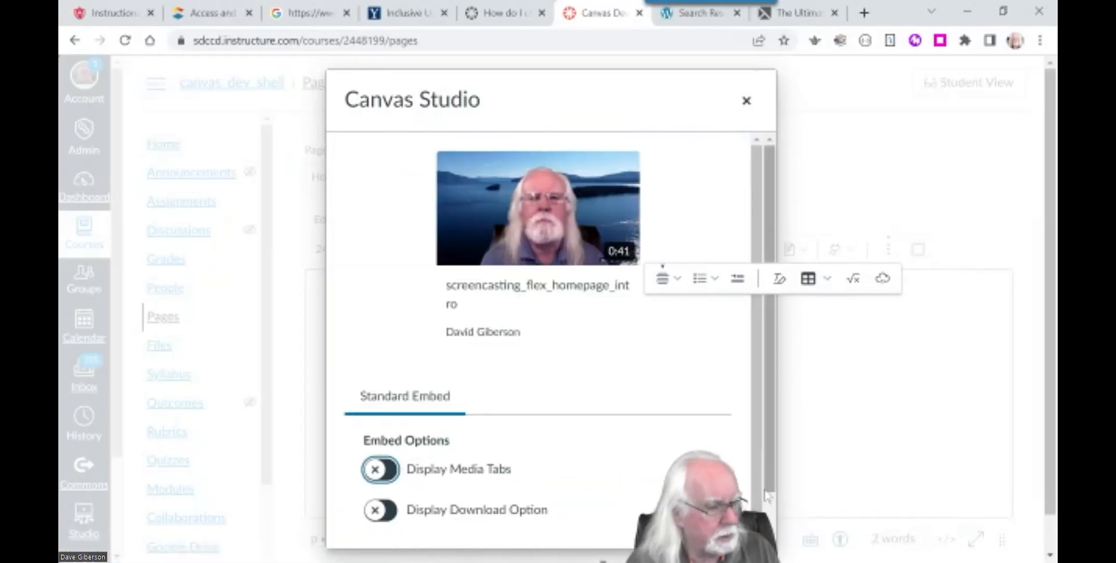
scroll(372, 470, "down", 1)
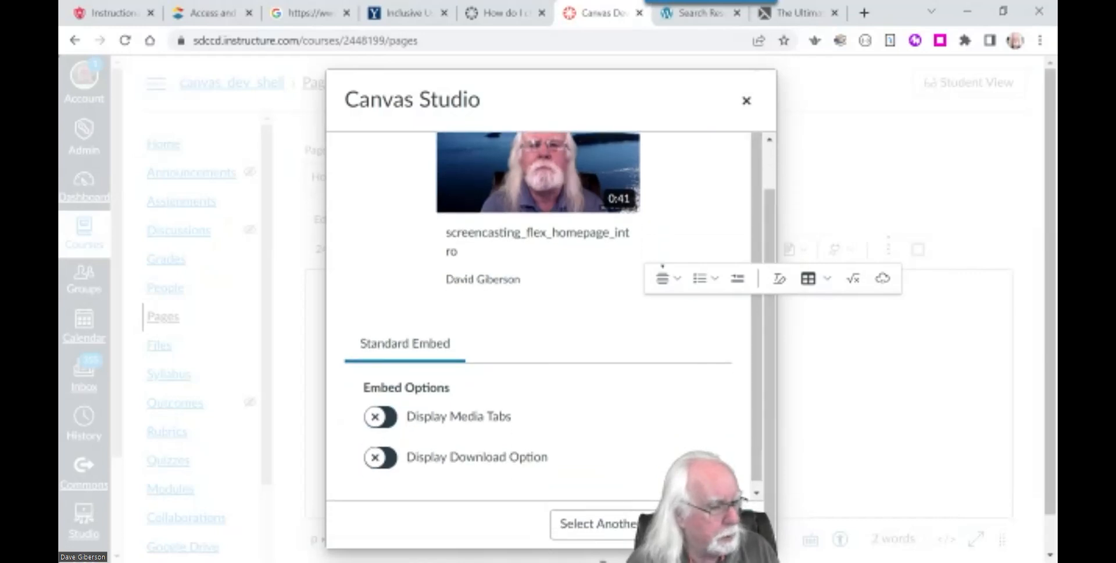
left_click(706, 523)
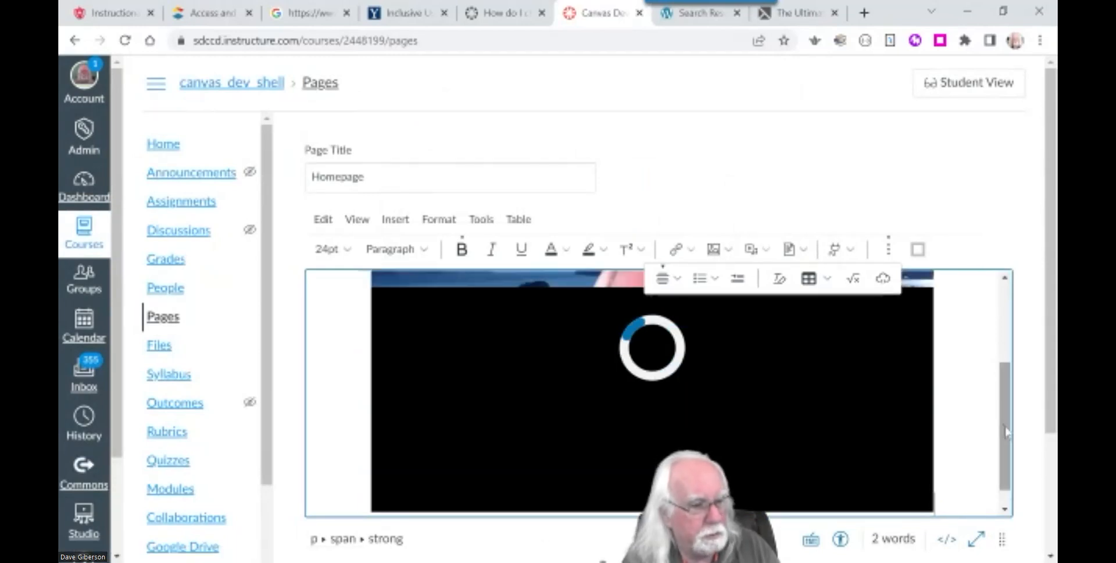
Step: Add the text "Start Here" on a new line below the embedded video
scroll(1006, 433, "up", 3)
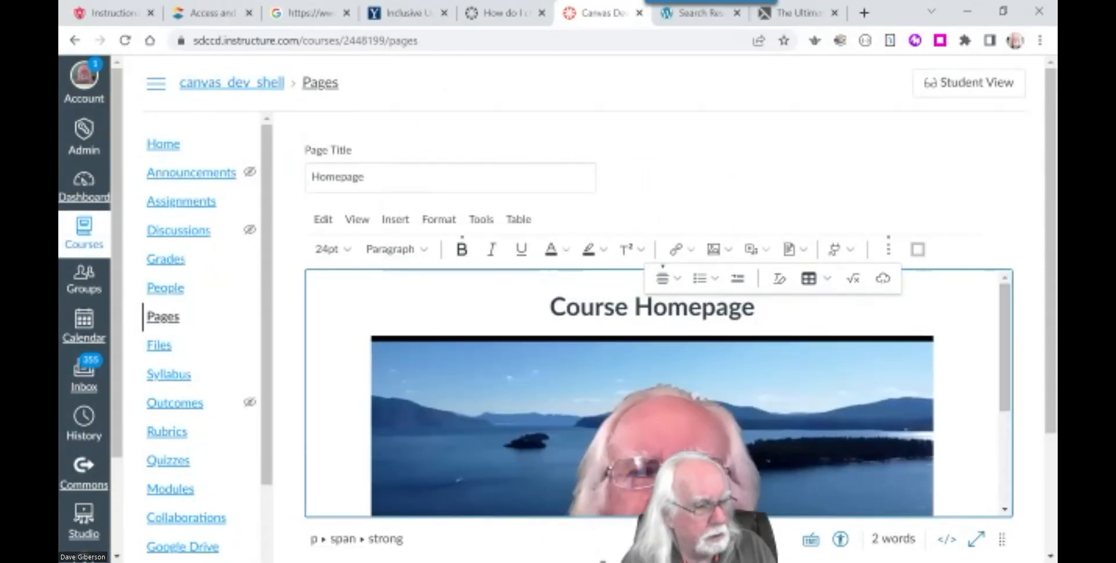
scroll(1008, 407, "down", 5)
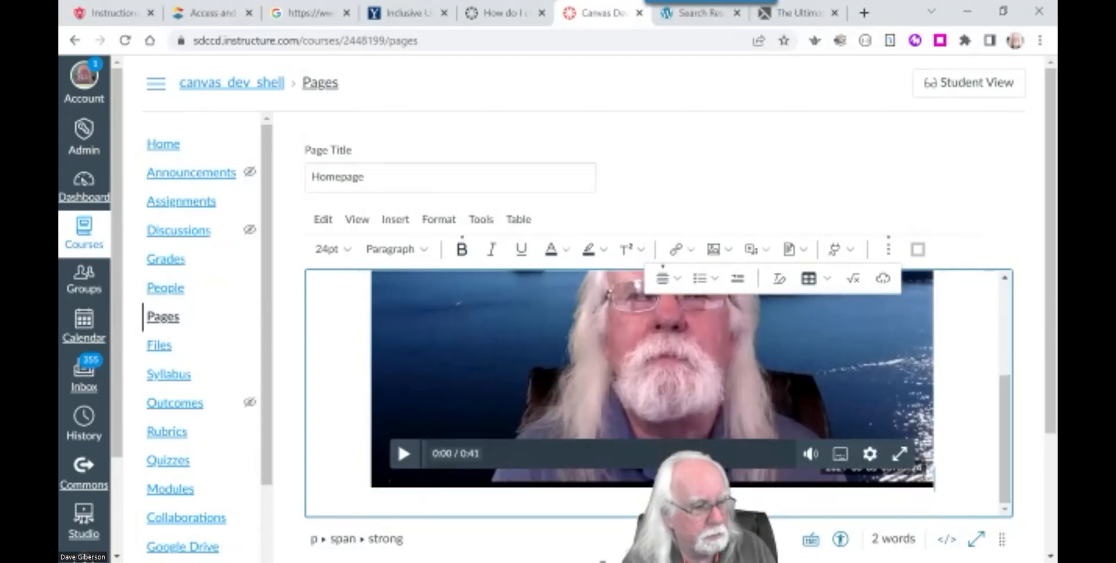
scroll(656, 384, "down", 1)
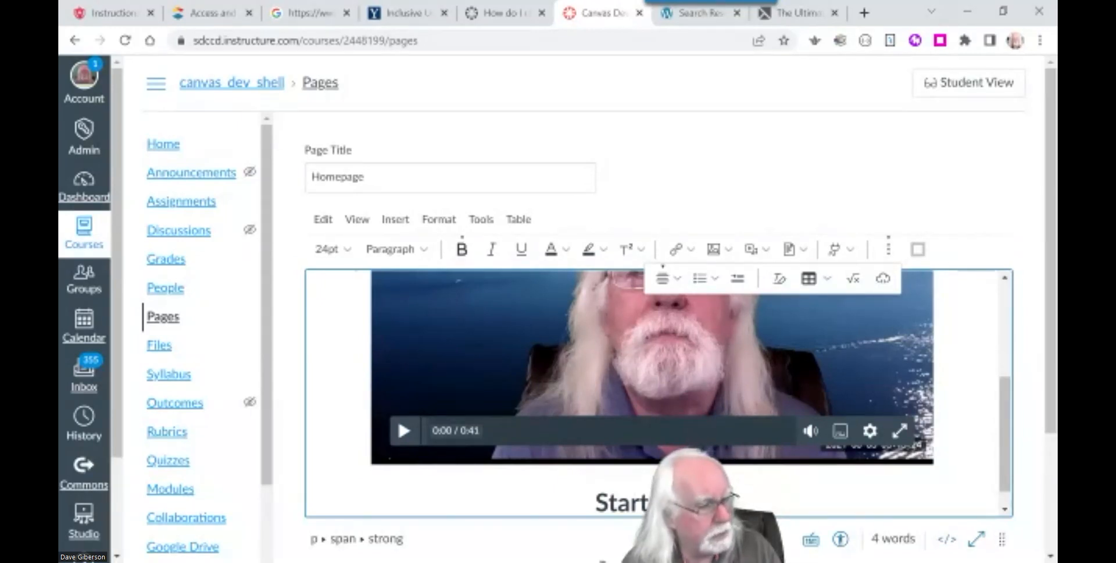
Step: Link the "Start Here" text to the Getting Started module as a course link
left_click_drag(618, 505, 597, 537)
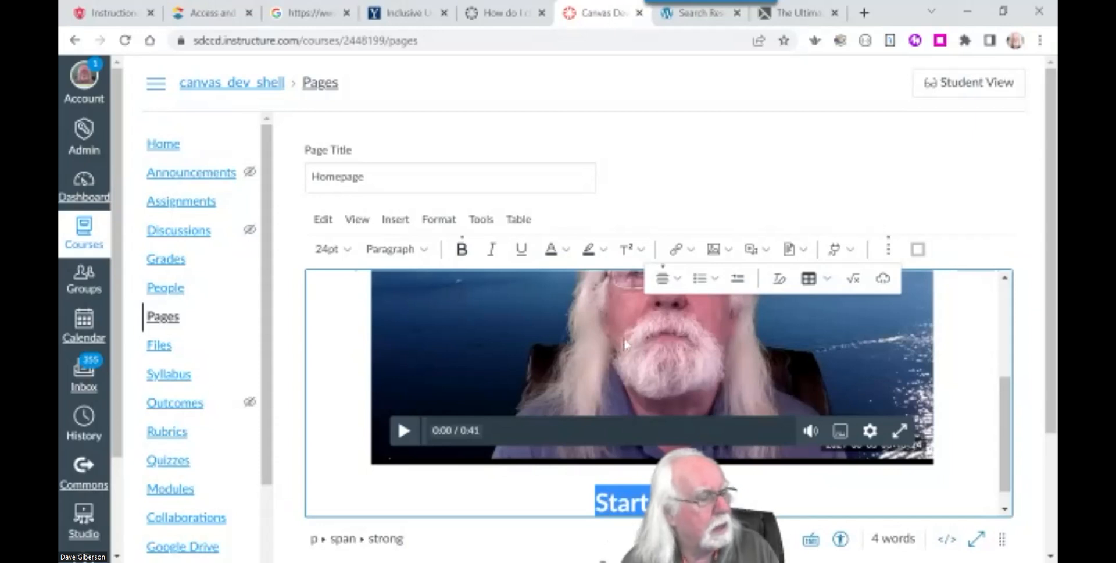
left_click(691, 250)
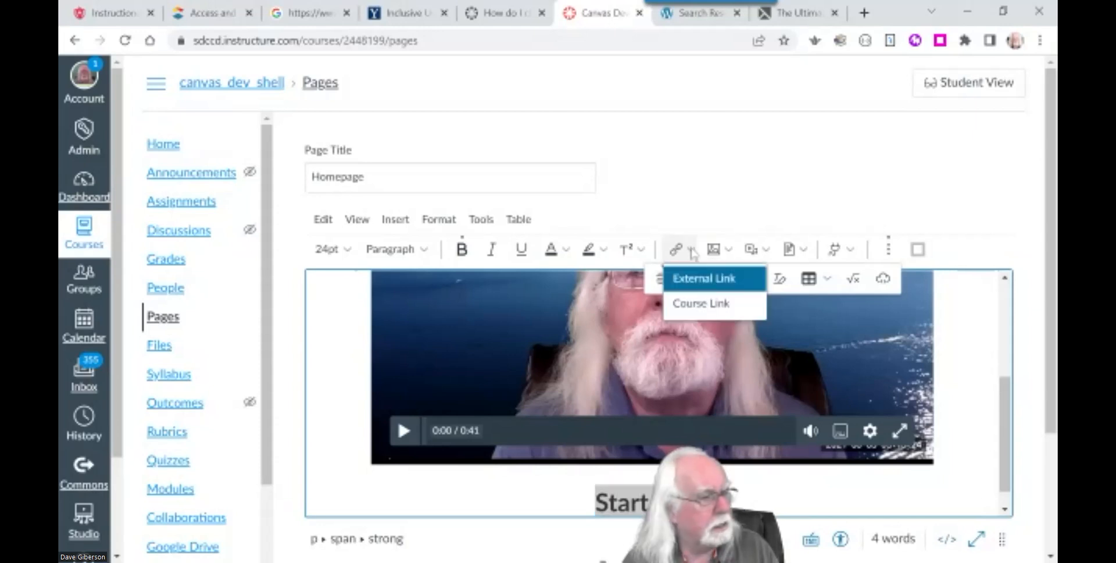
left_click(701, 312)
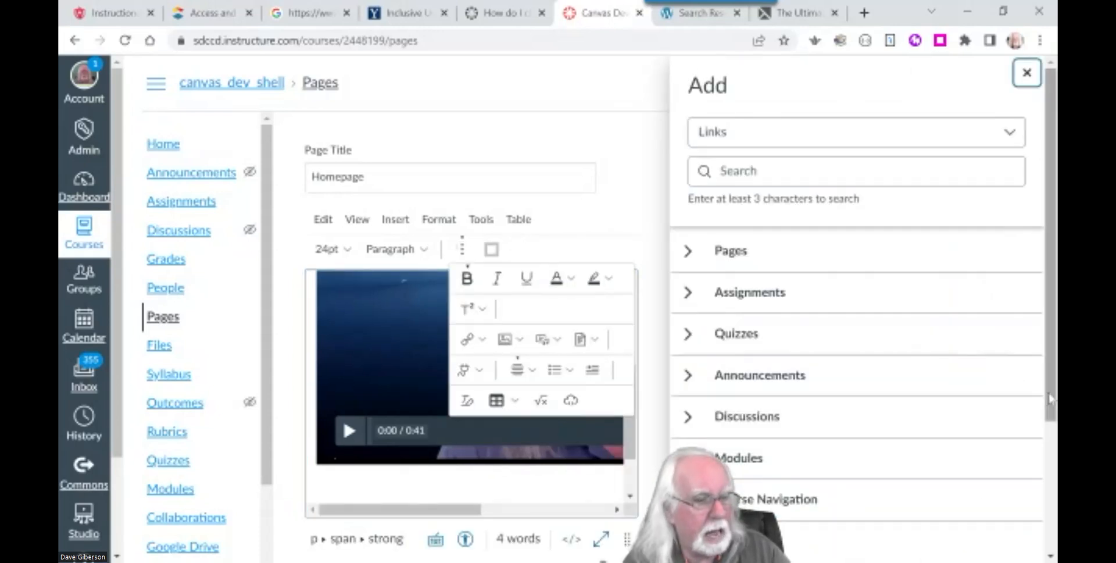
scroll(1043, 389, "down", 1)
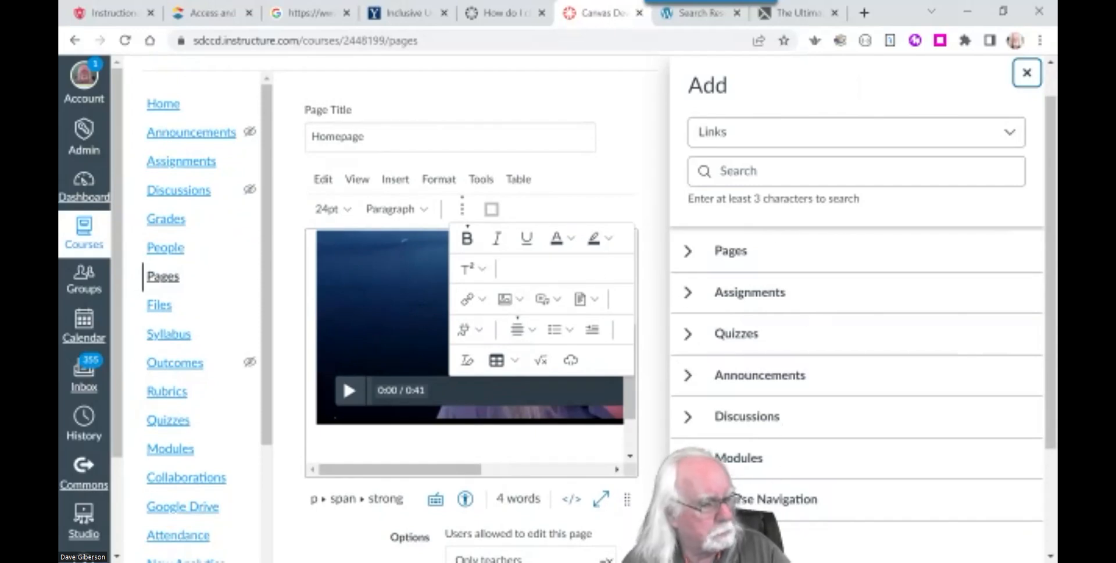
left_click(825, 459)
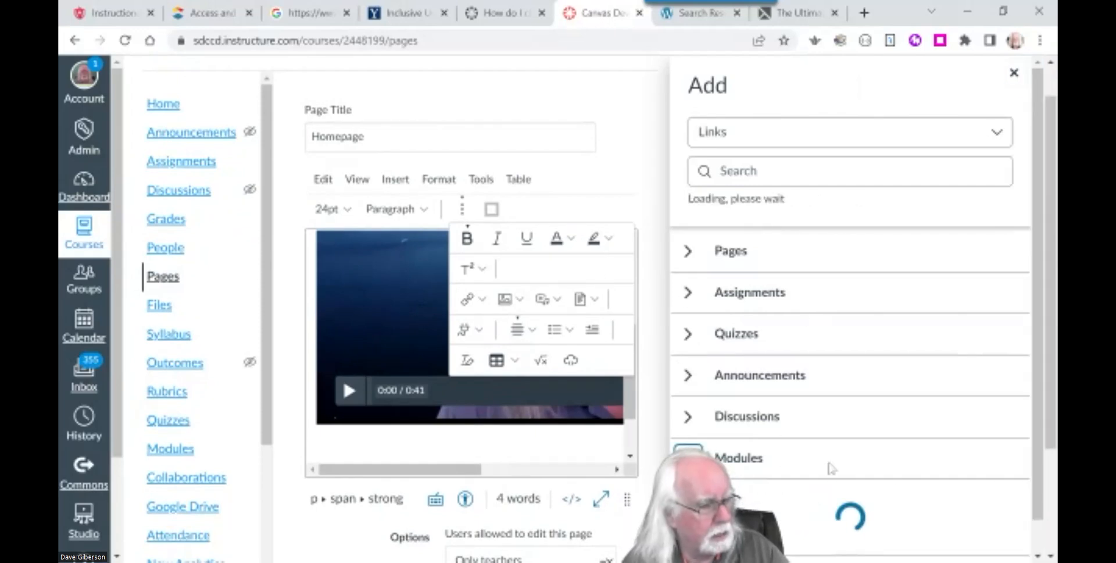
scroll(1038, 469, "down", 1)
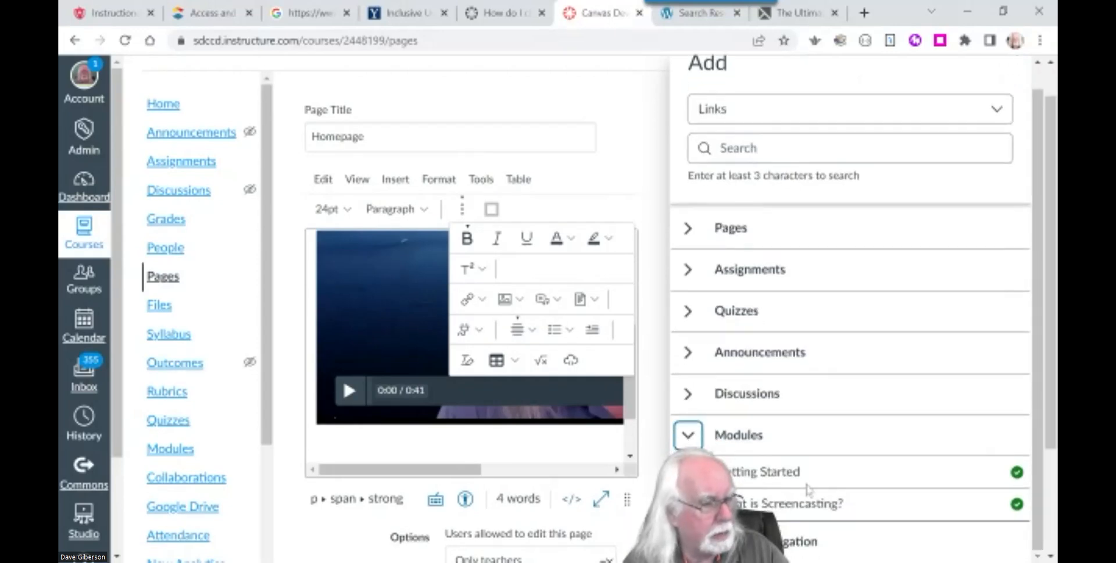
left_click(777, 477)
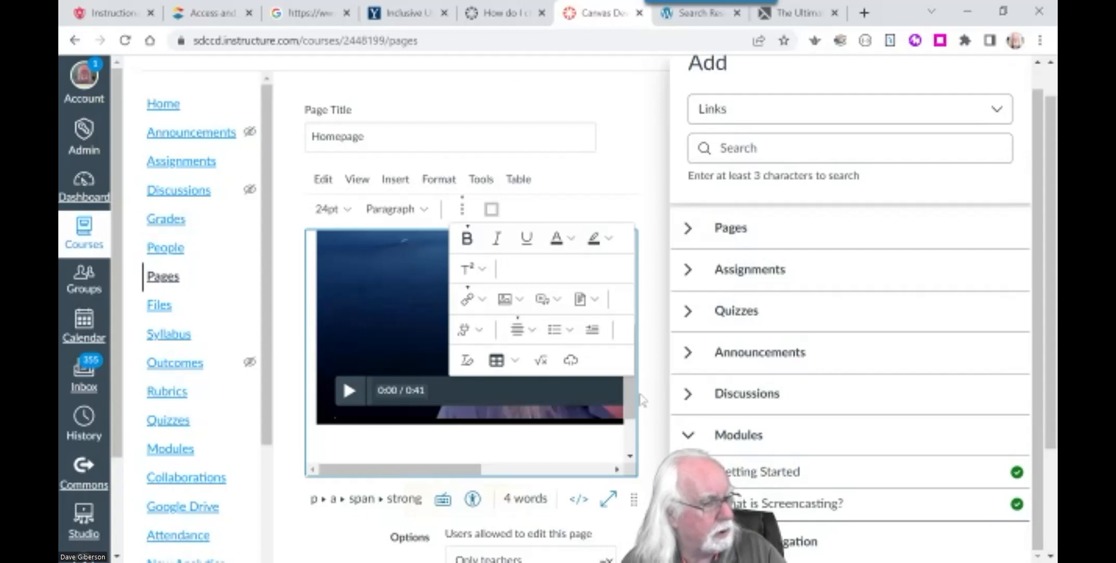
left_click(635, 159)
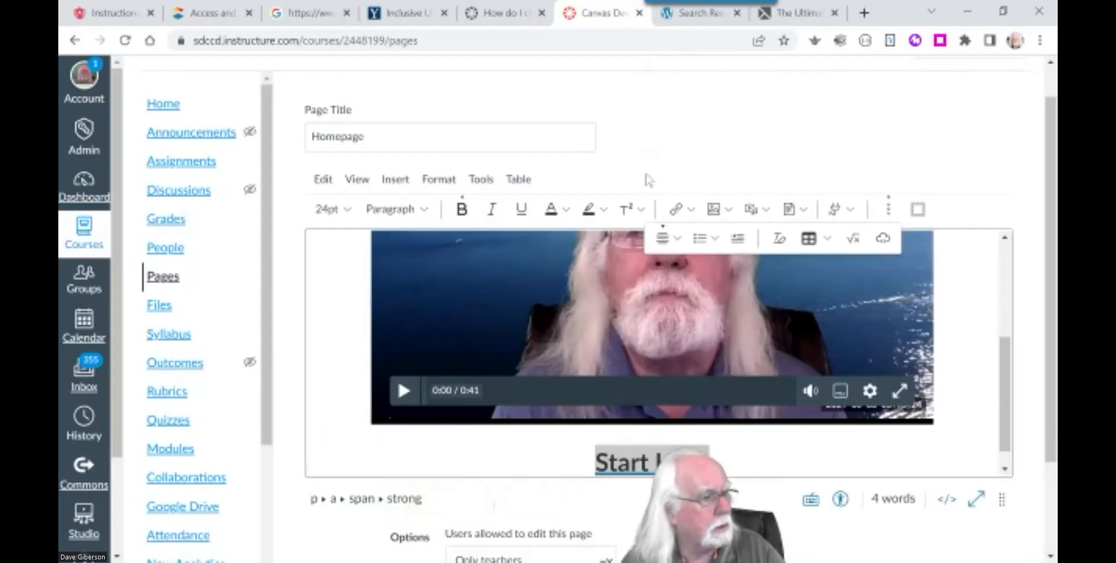
Step: Review the heading, video and "Start Here" link in the editor, and save and publish the page
left_click_drag(1005, 433, 1005, 459)
left_click(708, 438)
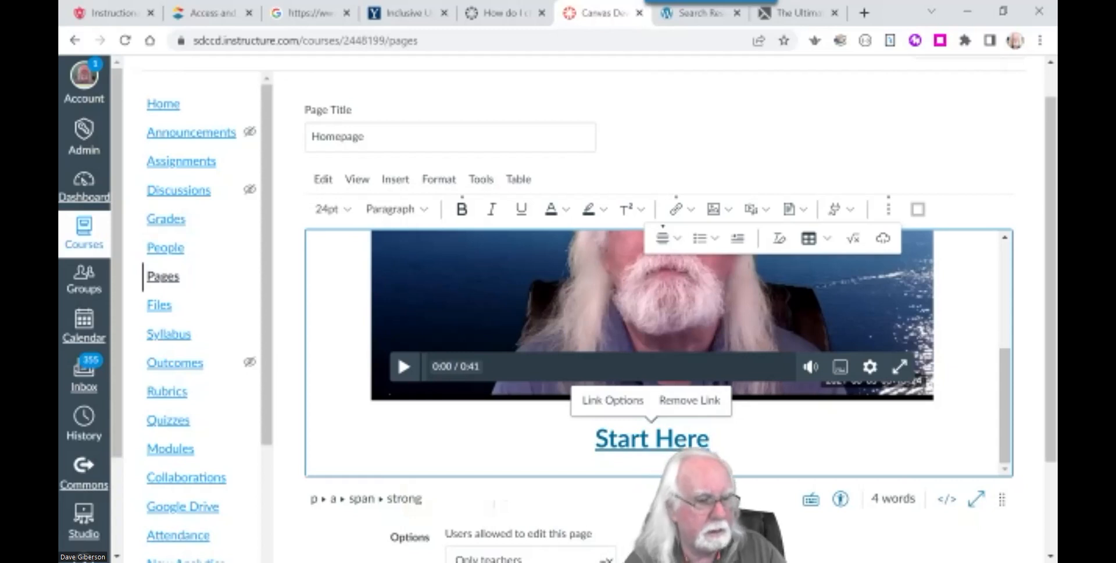
left_click_drag(1005, 407, 1004, 316)
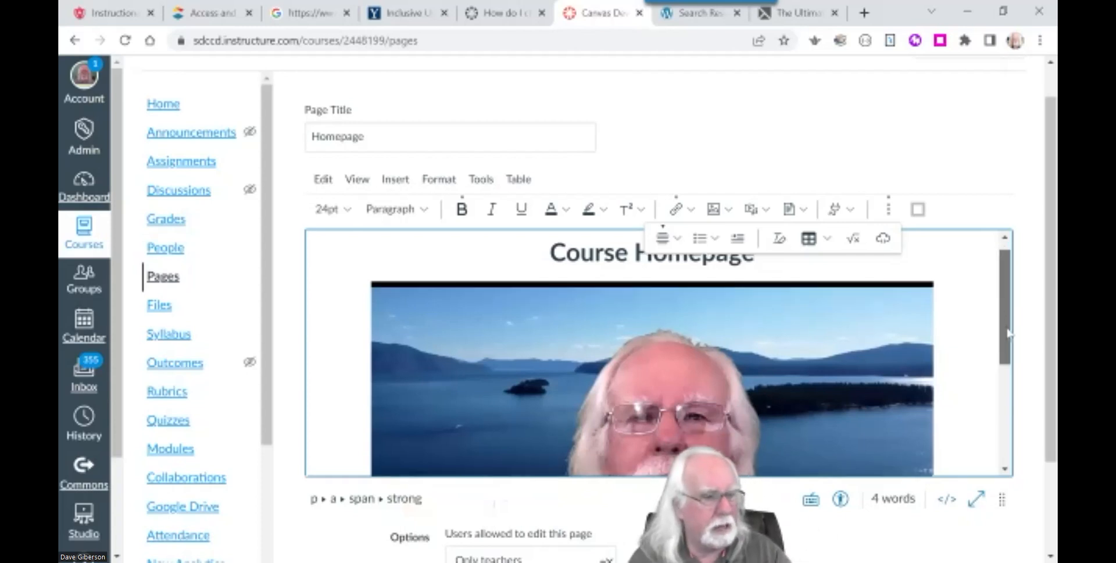
left_click(1006, 358)
left_click_drag(1005, 394, 1047, 557)
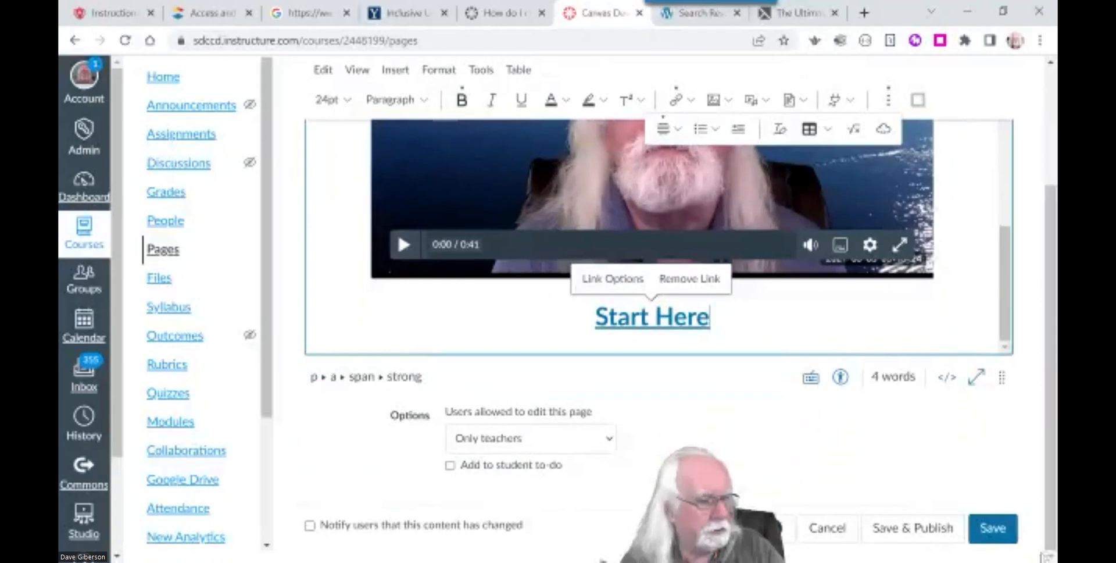
left_click(904, 530)
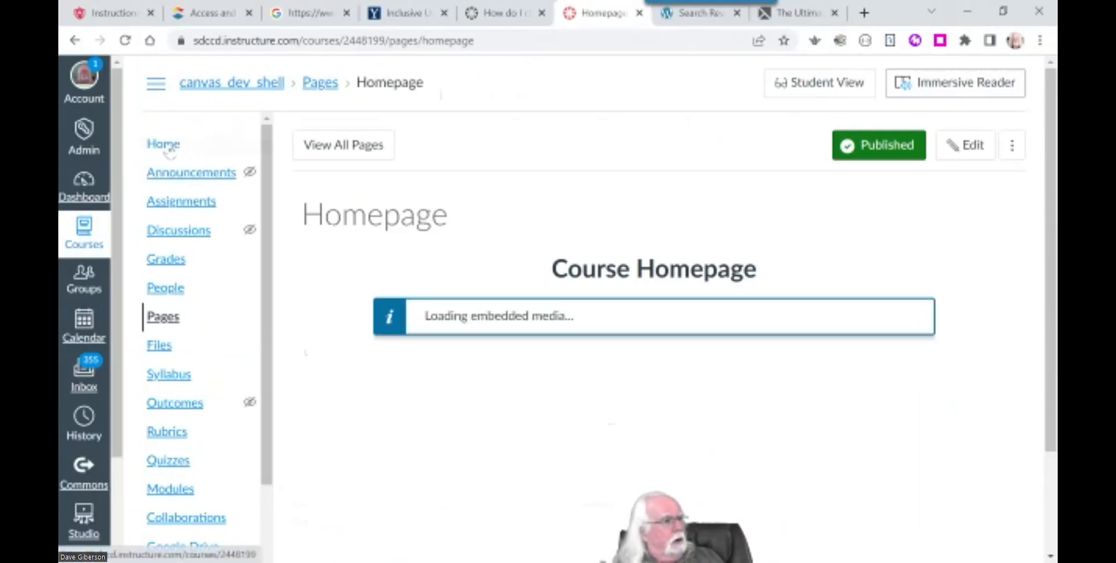
Step: Designate the "Homepage" page as the course's front page in the list of pages
left_click(166, 147)
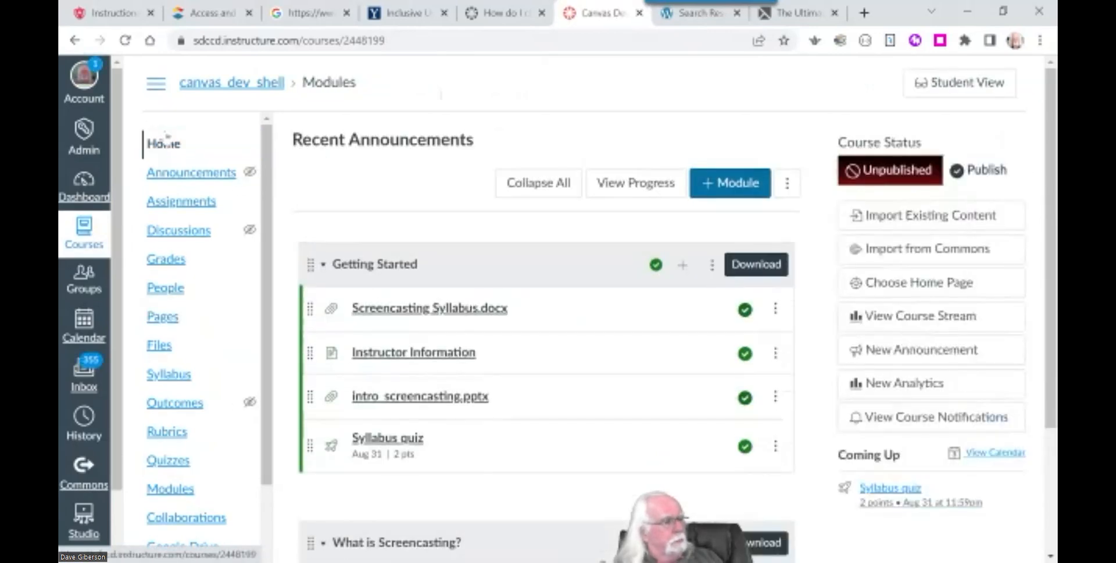
left_click(164, 319)
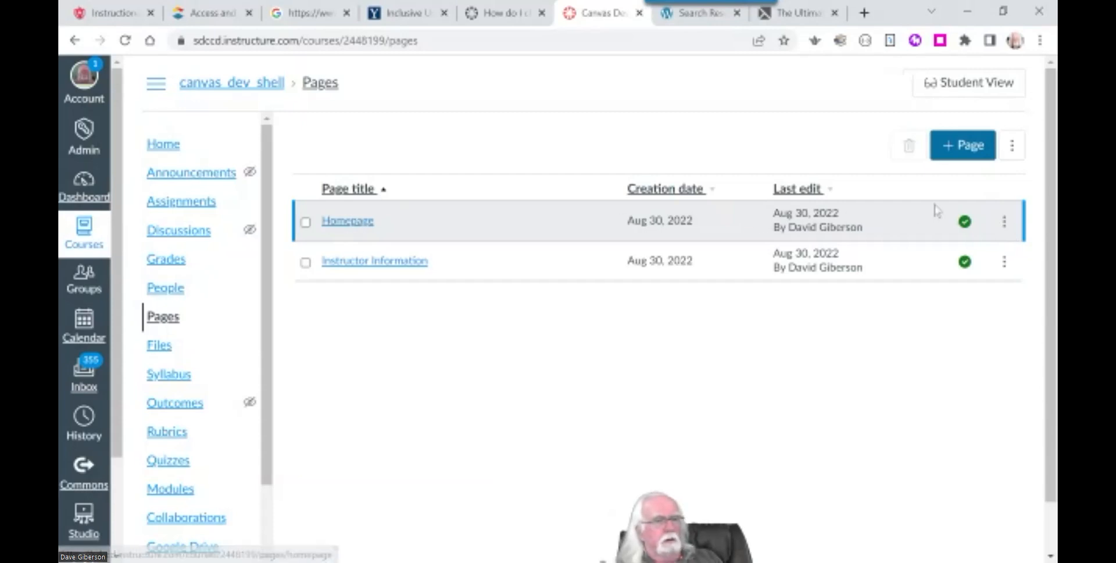
left_click(1004, 224)
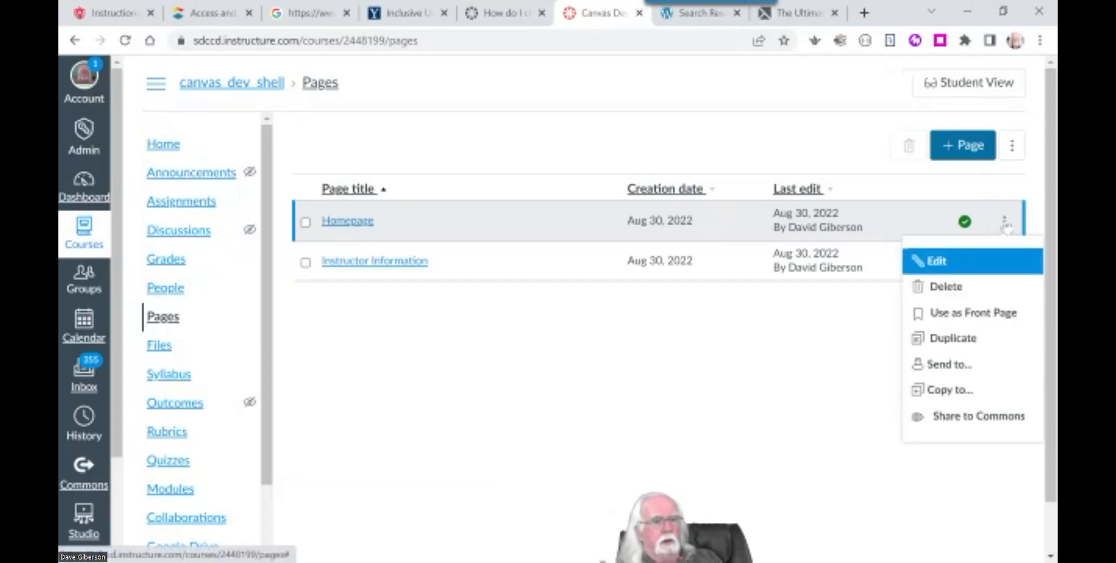
left_click(969, 315)
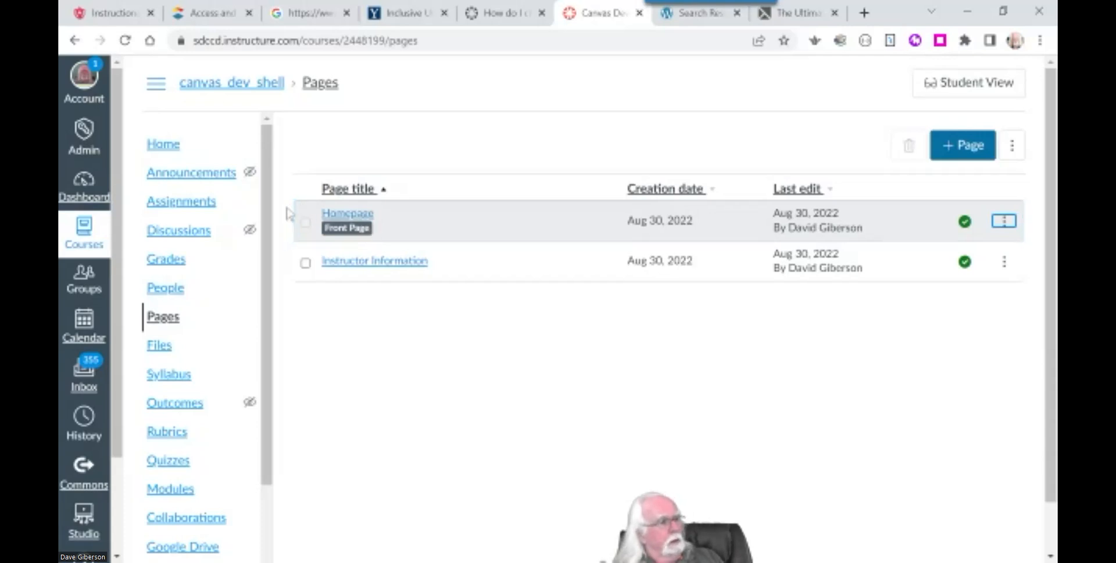
Step: Set the course home page to Pages Front Page, save it, and test the "Start Here" link on the home page
left_click(163, 150)
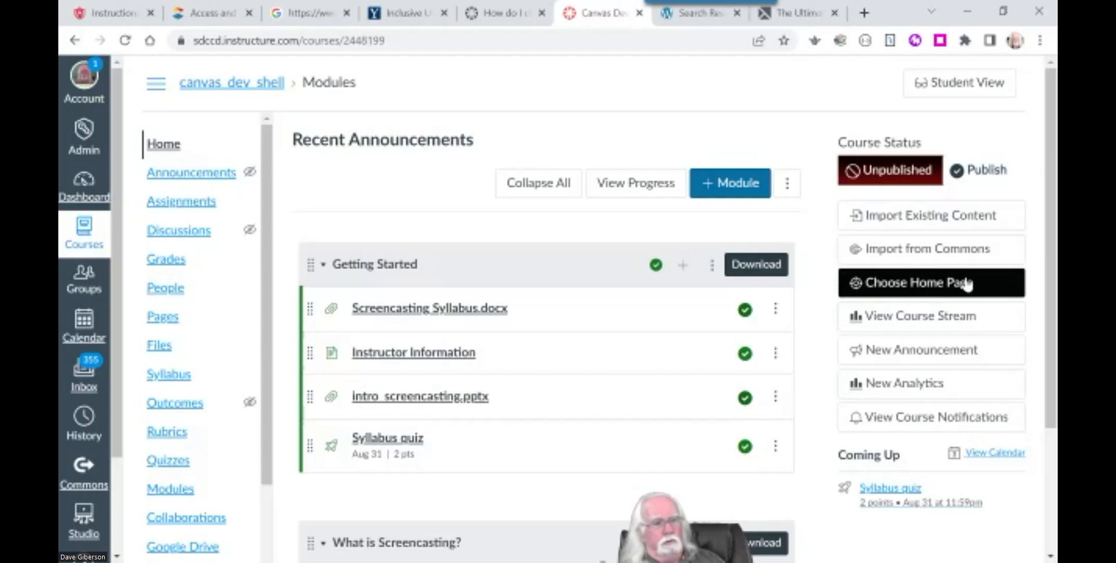
left_click(916, 291)
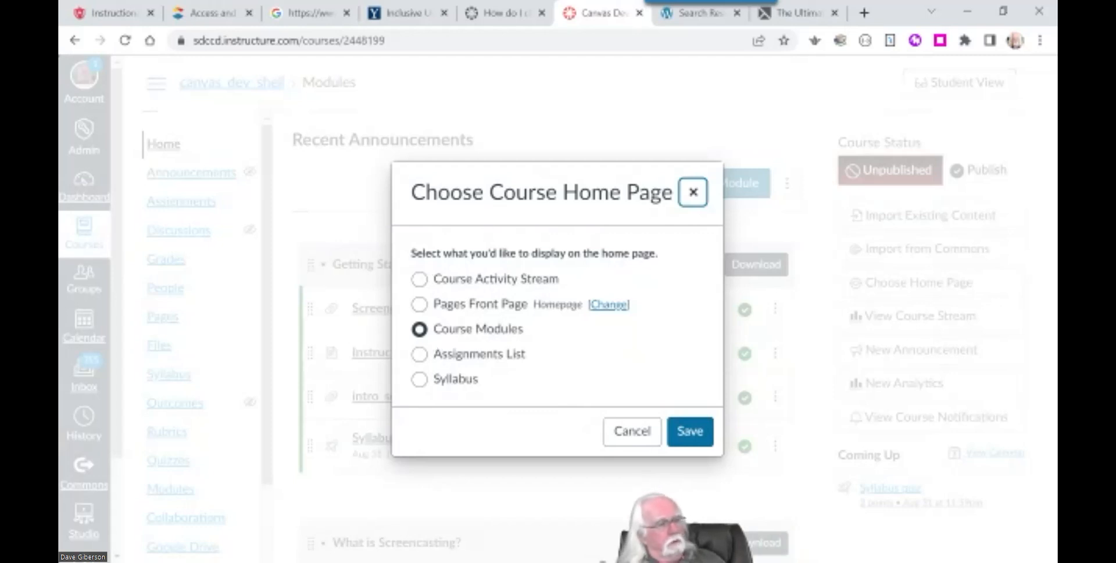
left_click(419, 306)
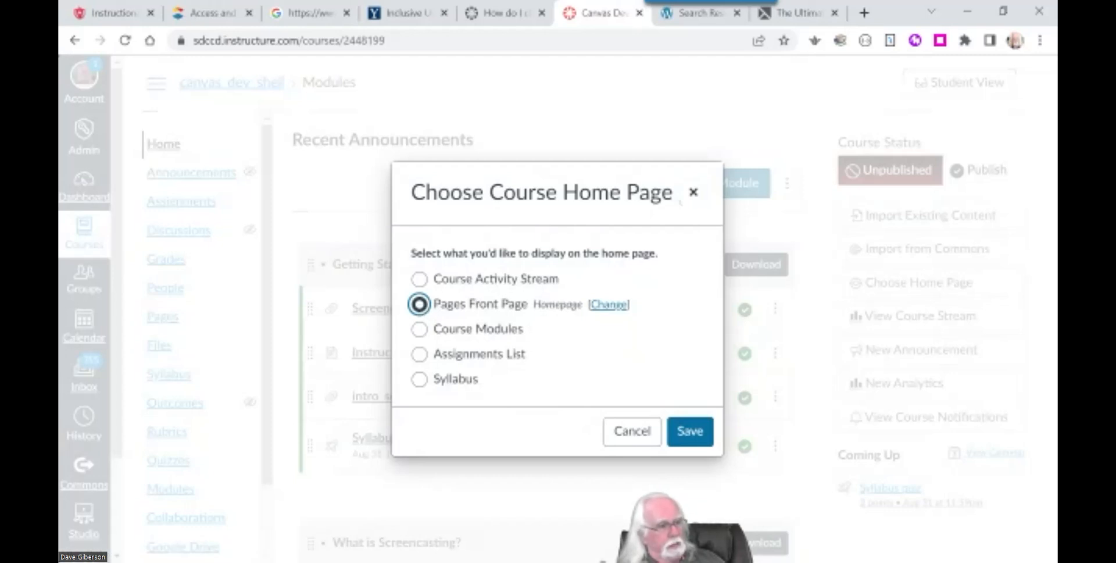
left_click(700, 430)
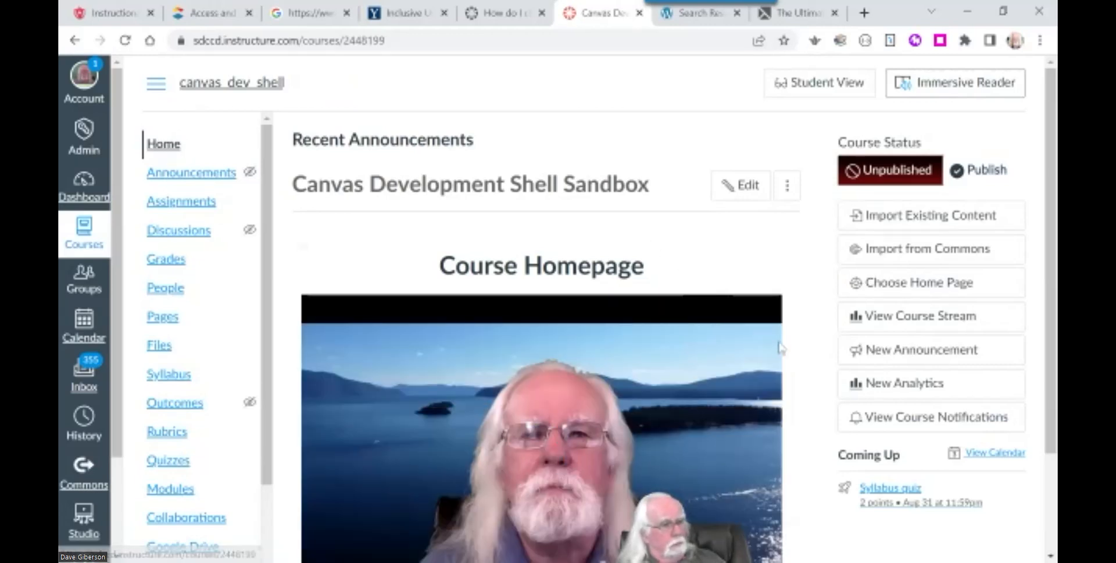
scroll(797, 406, "down", 2)
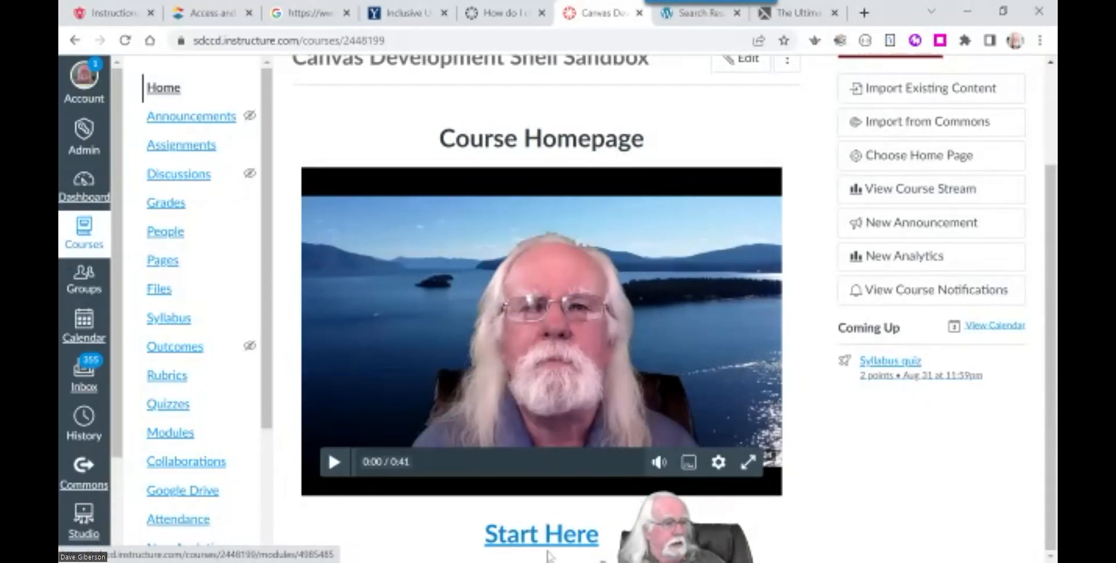
left_click(549, 547)
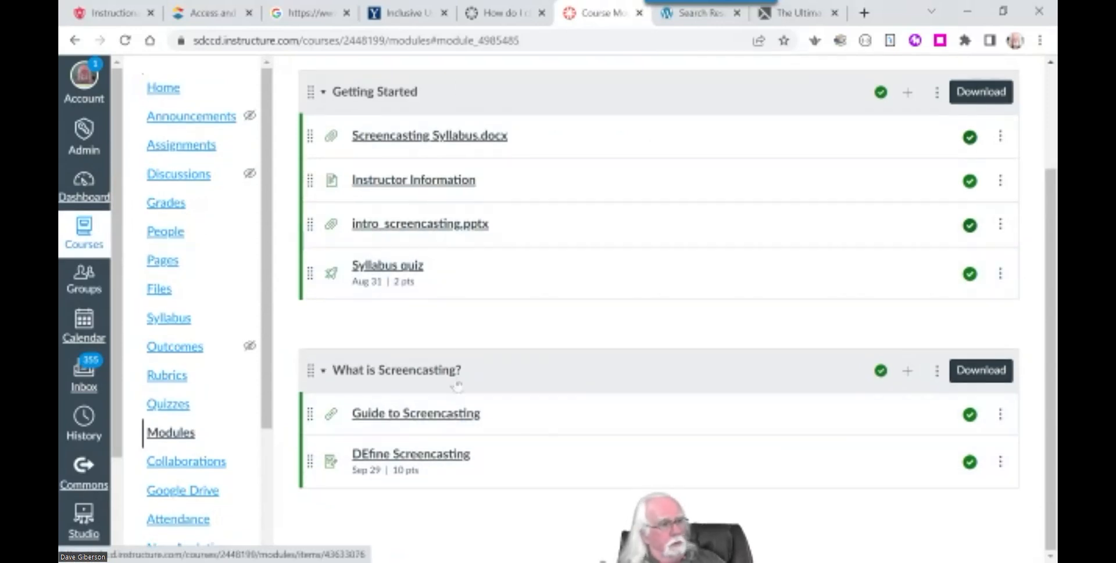
left_click(963, 17)
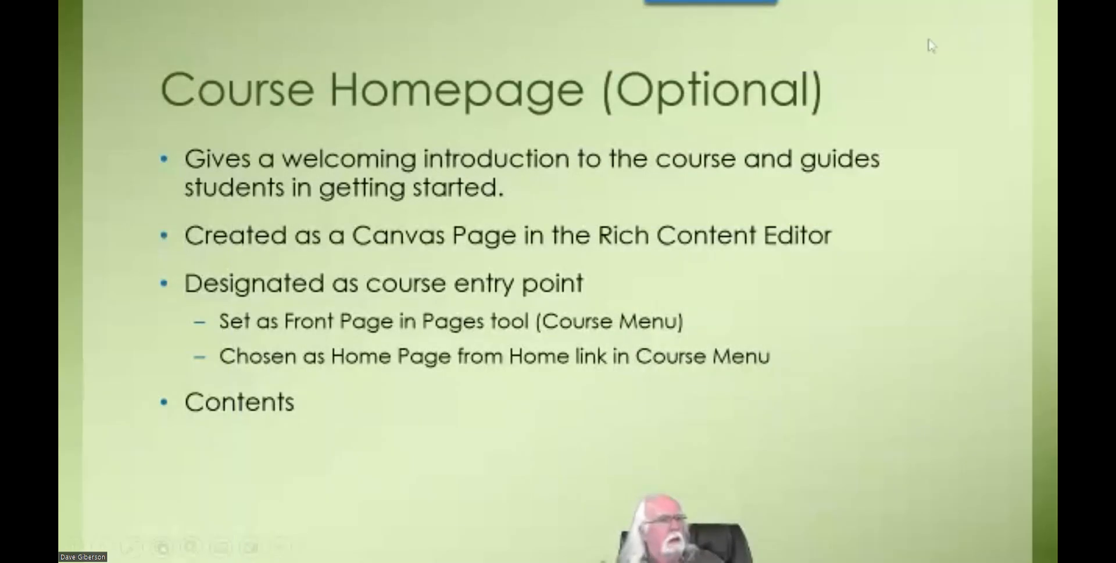
left_click(456, 469)
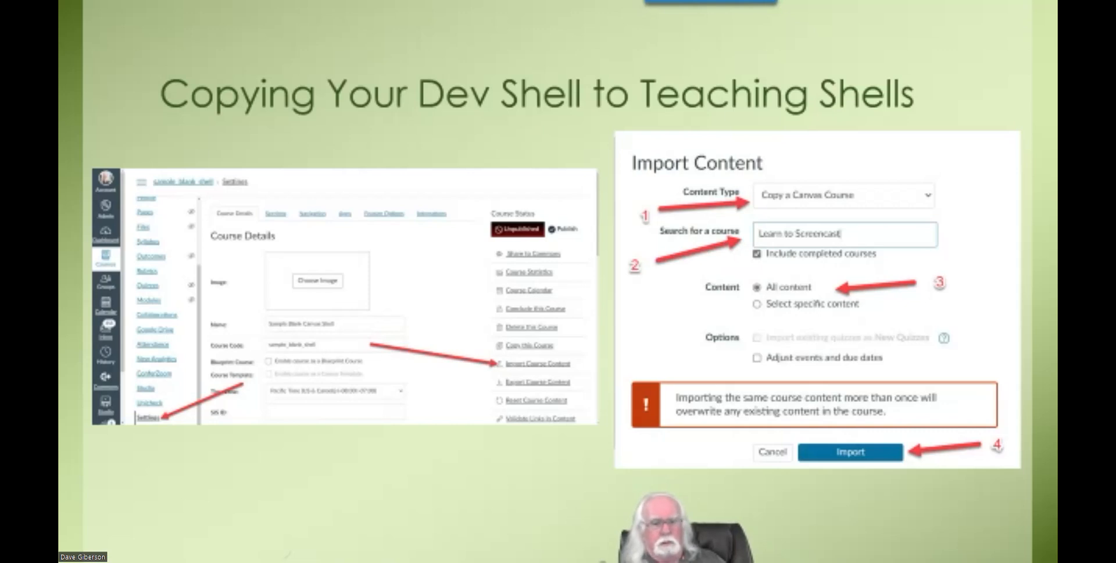
key("alt+Tab")
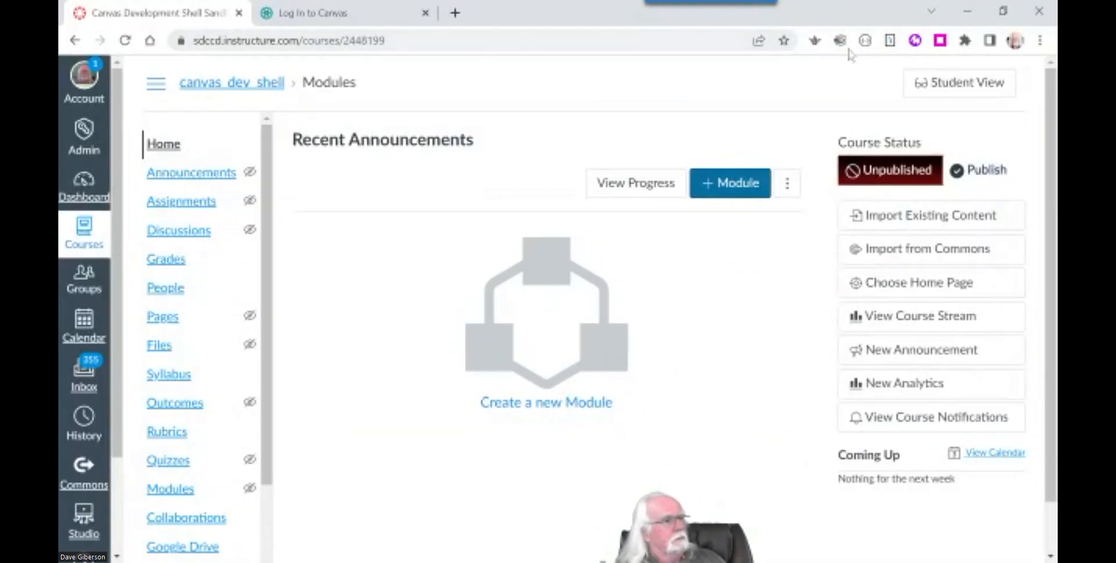
key("alt+Tab")
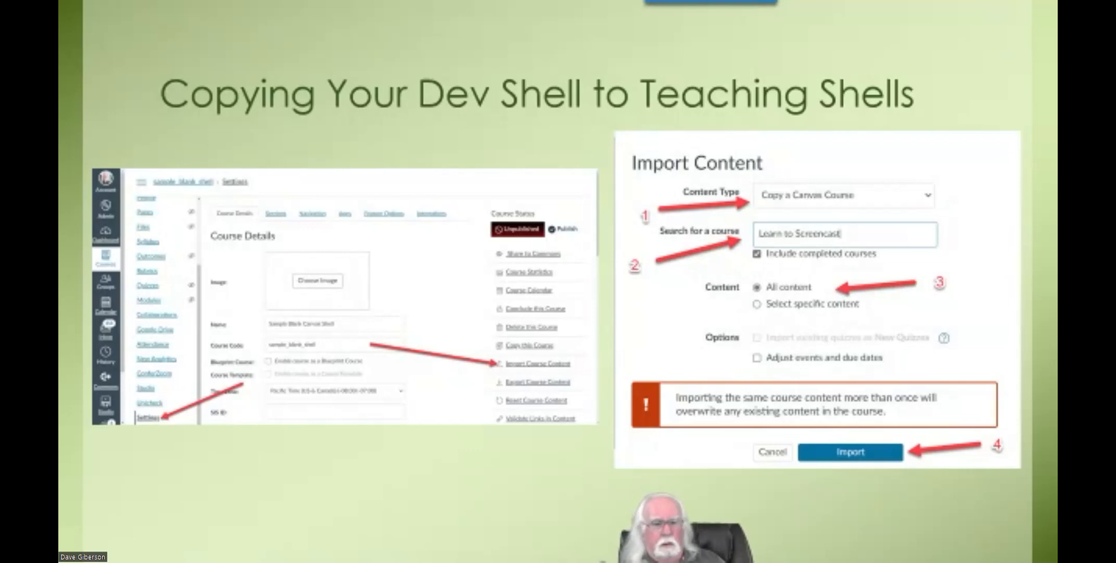
key("alt+Tab")
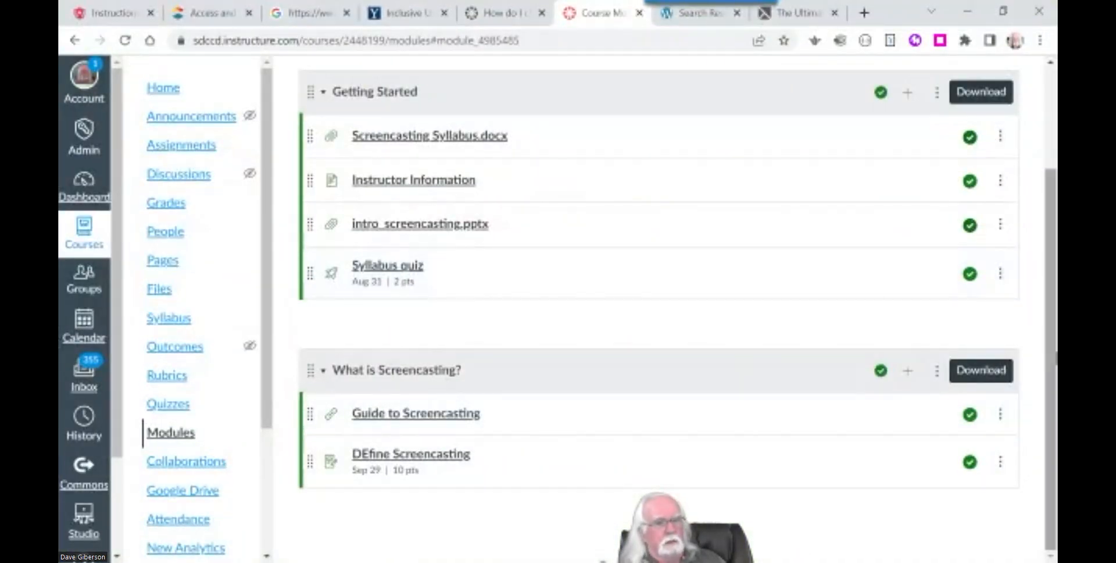
scroll(1044, 352, "up", 3)
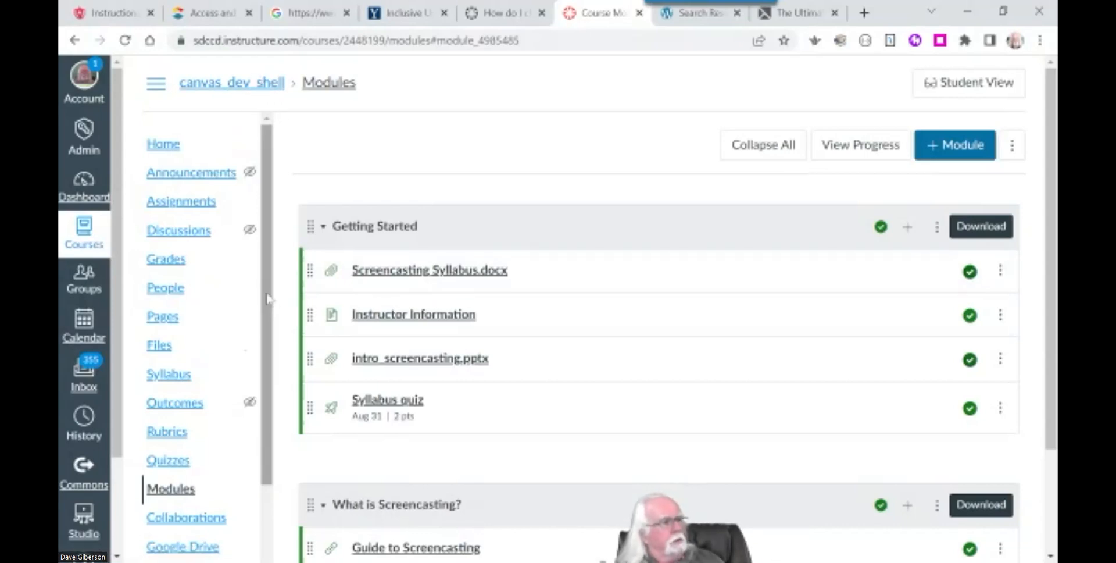
left_click(877, 150)
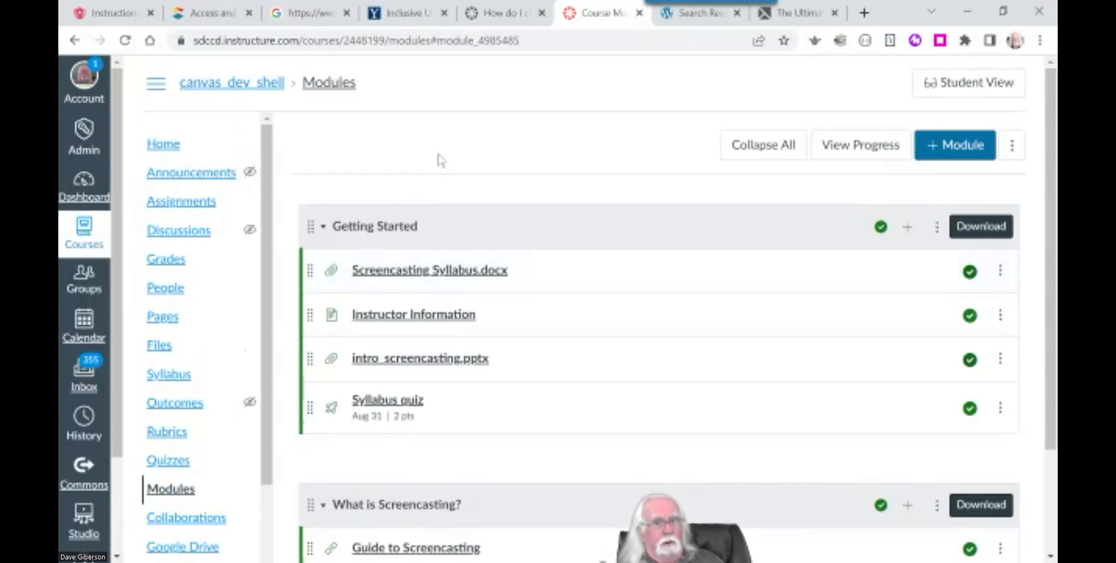
Step: Open the canvas_overview course from the Dashboard and go to Import Course Content in its settings
left_click(87, 193)
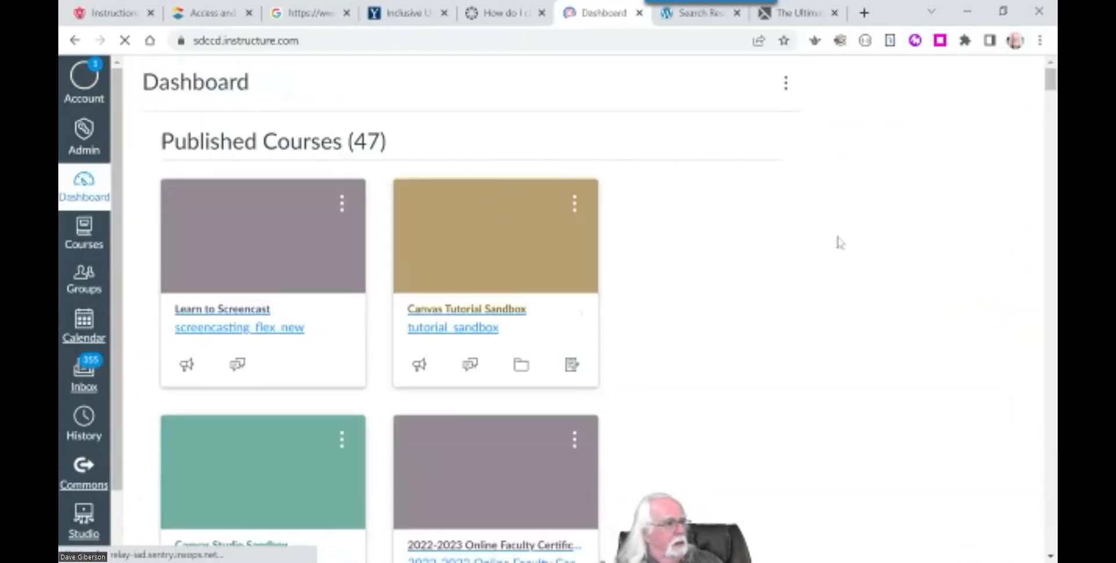
left_click_drag(1049, 84, 1049, 317)
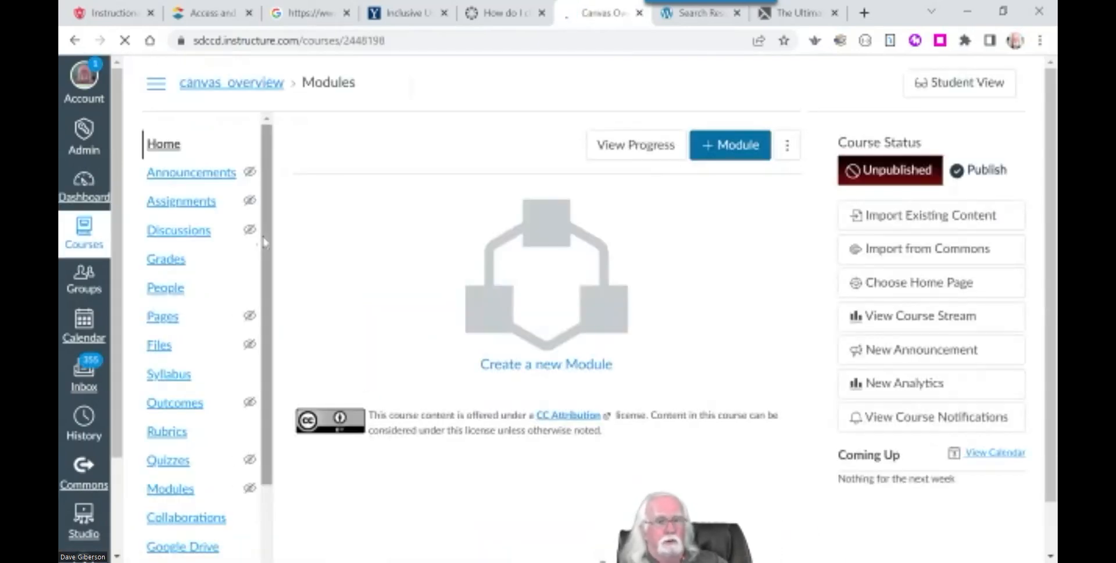
left_click_drag(266, 230, 268, 392)
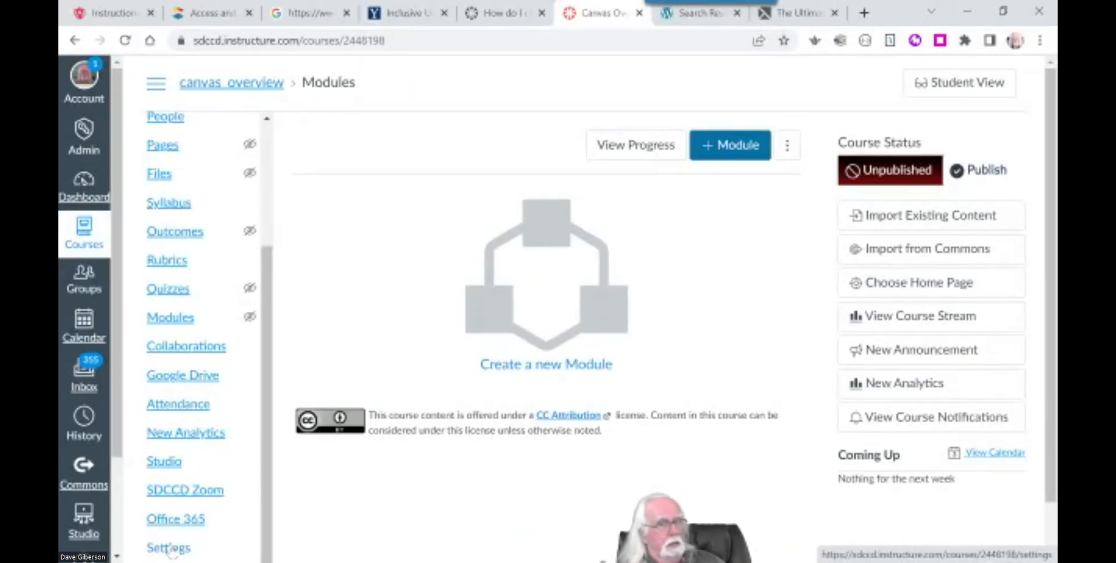
left_click(169, 549)
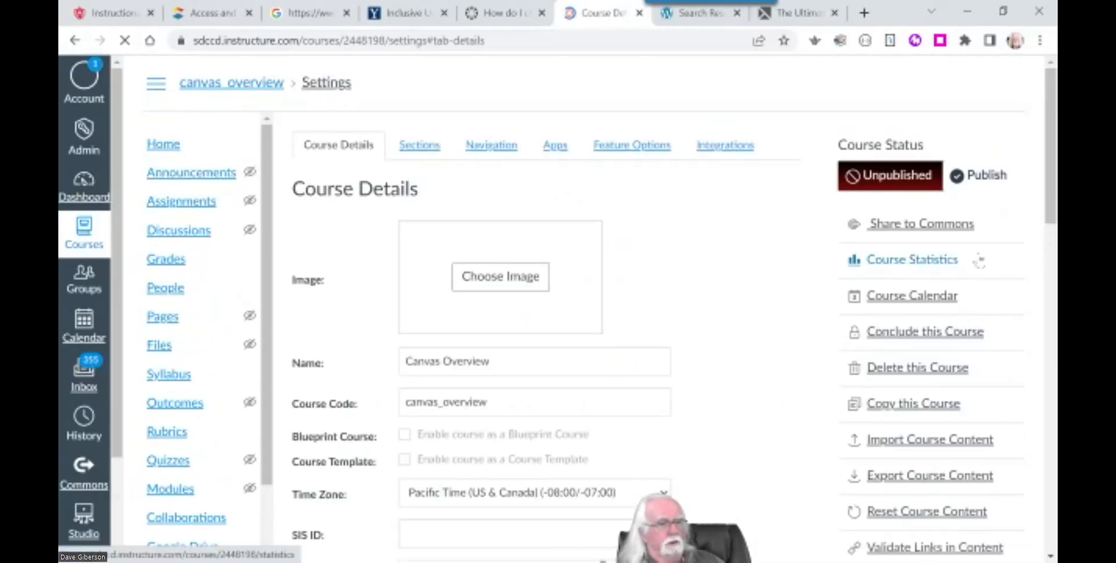
scroll(979, 260, "down", 4)
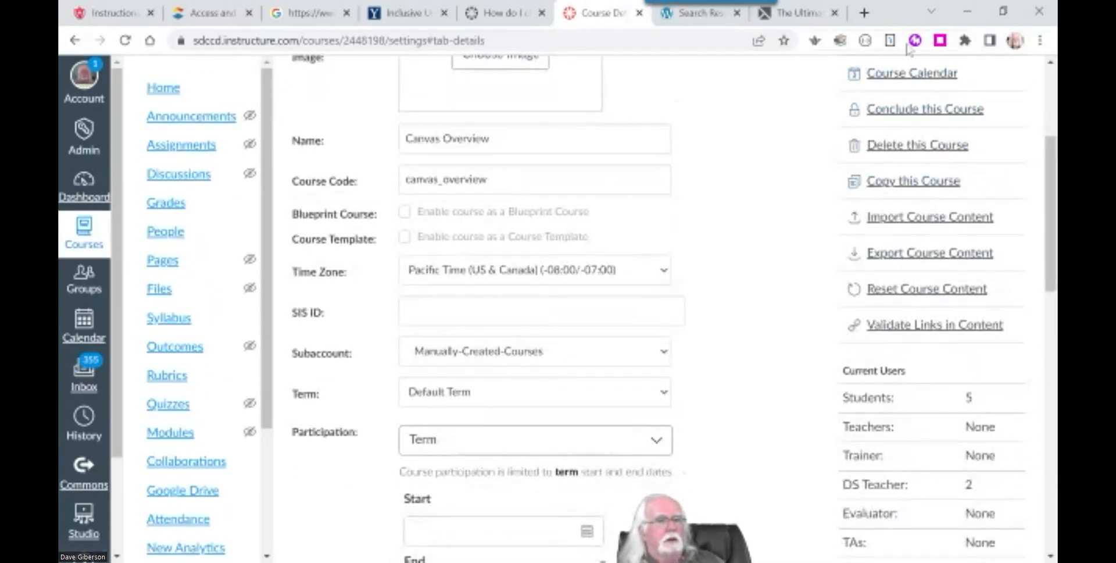
left_click(929, 217)
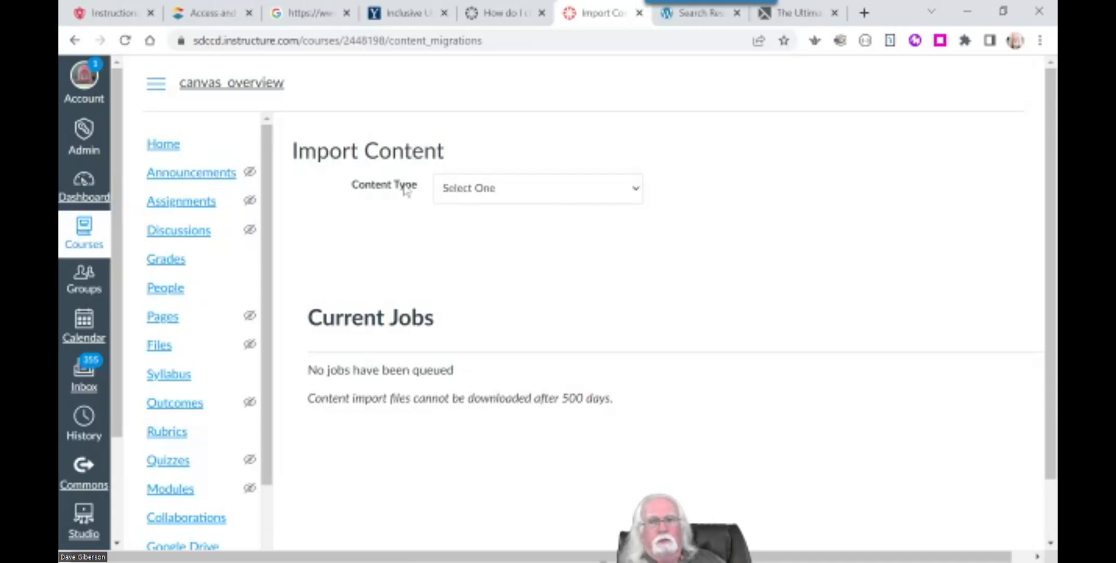
Step: Set the import content type to Copy a Canvas Course, search for "canvas_dev" and choose Canvas Development Shell Sandbox as the source
left_click(636, 189)
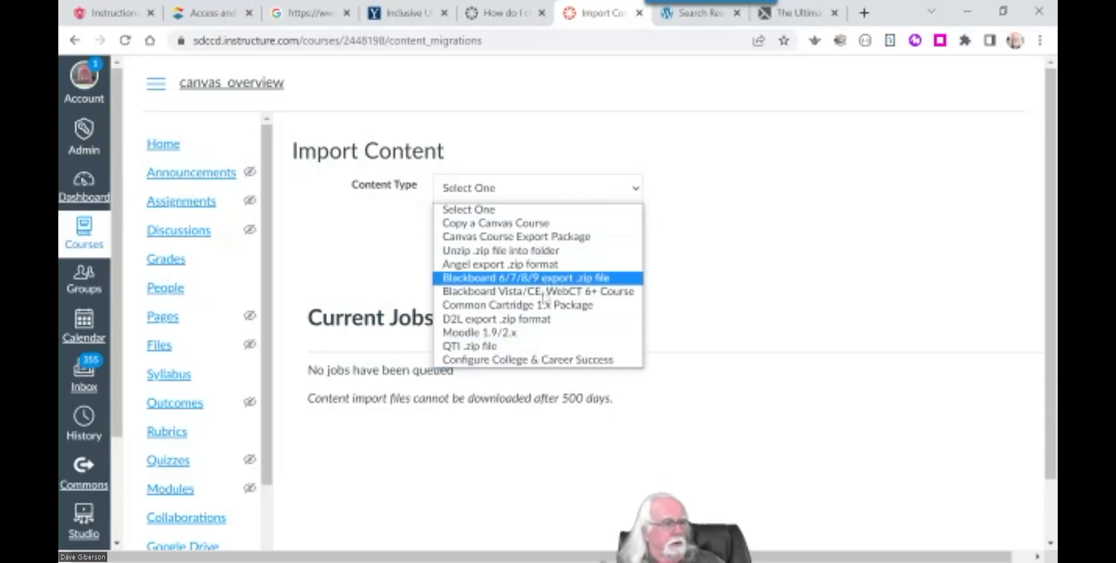
left_click(535, 223)
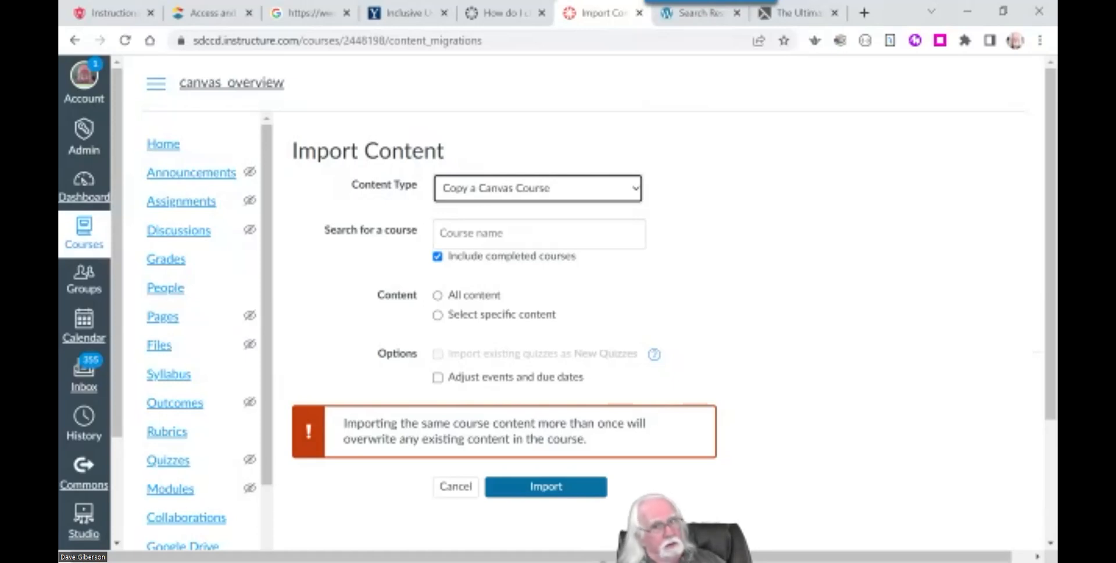
left_click(539, 234)
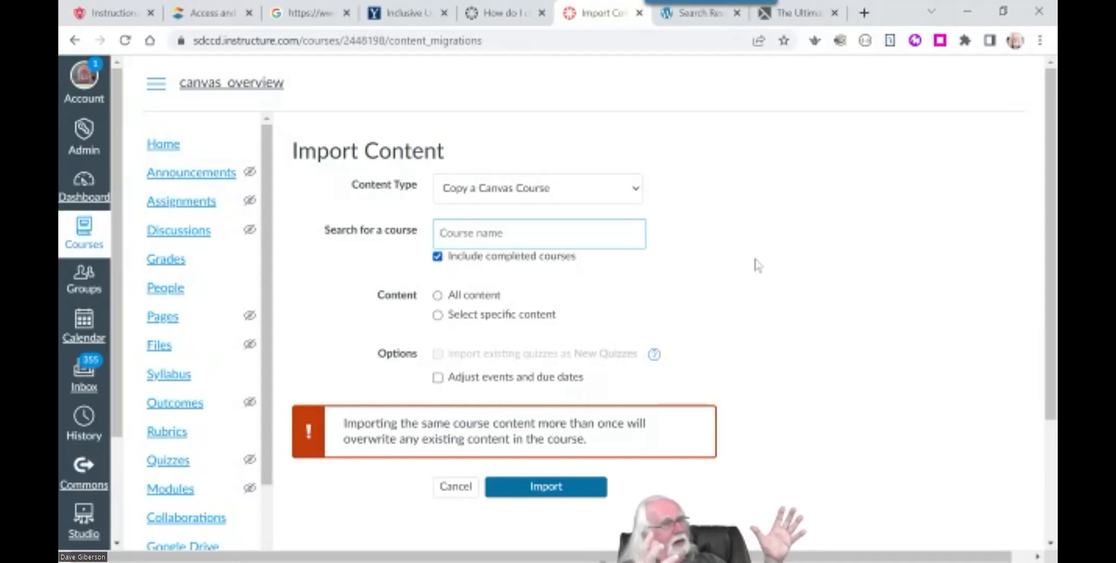
type("canvas_")
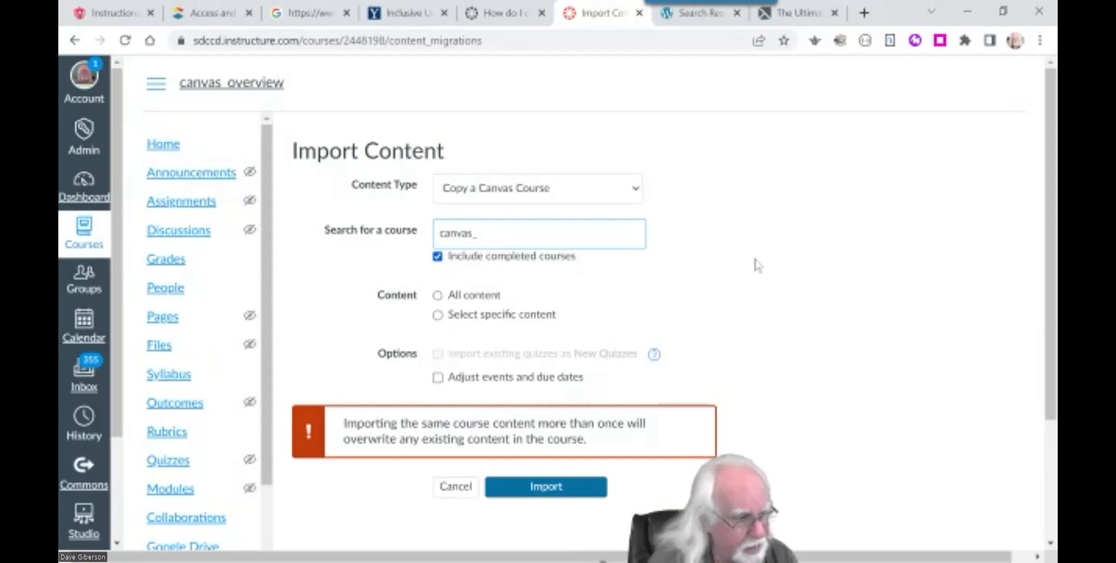
type("dev")
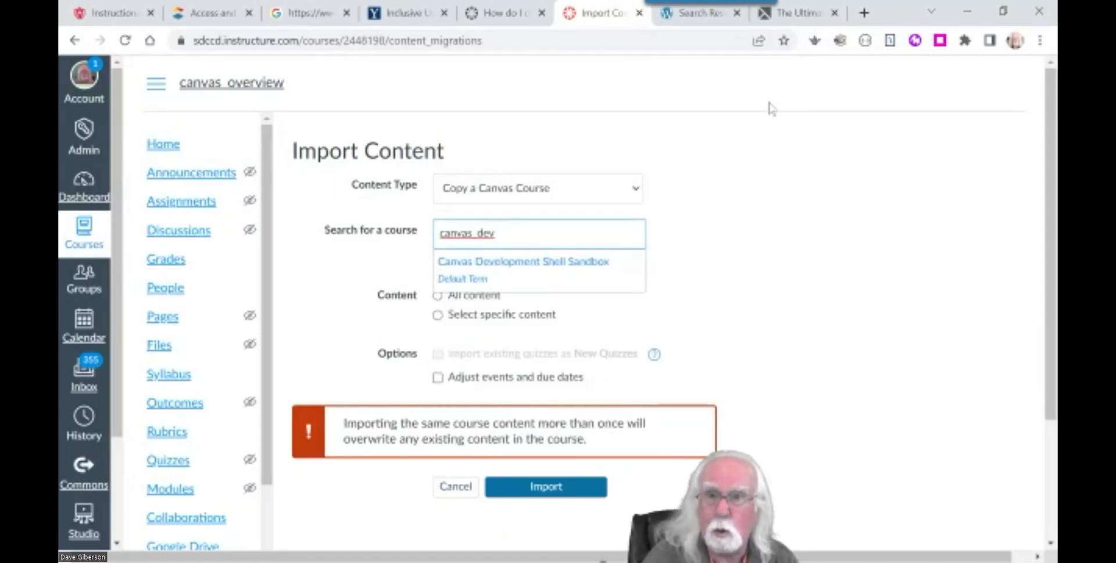
left_click(551, 272)
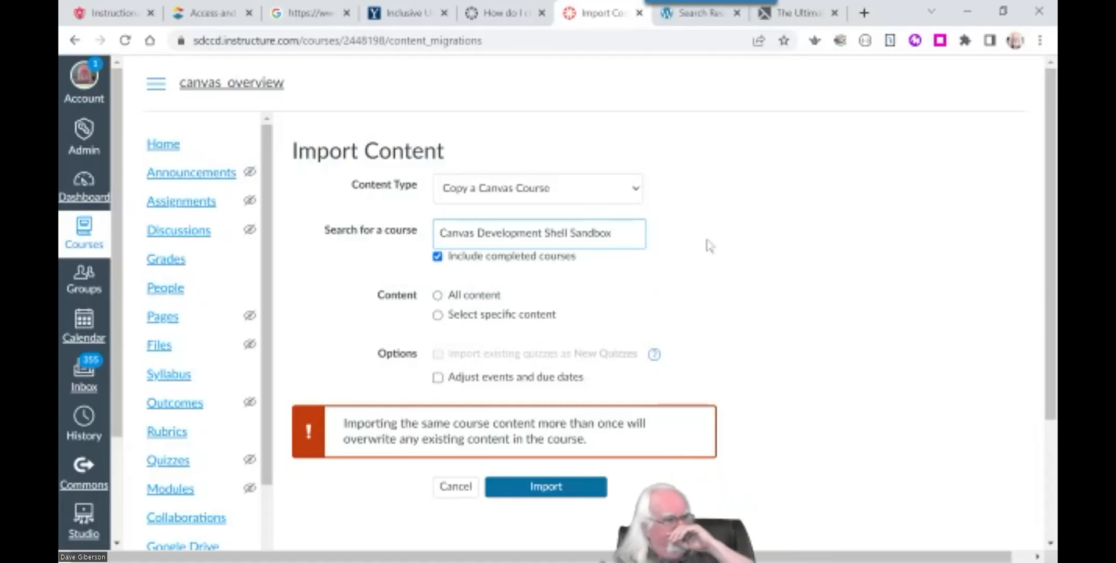
Step: Import all content from the chosen course without adjusting events and due dates, and open the canvas_overview home page
left_click(438, 295)
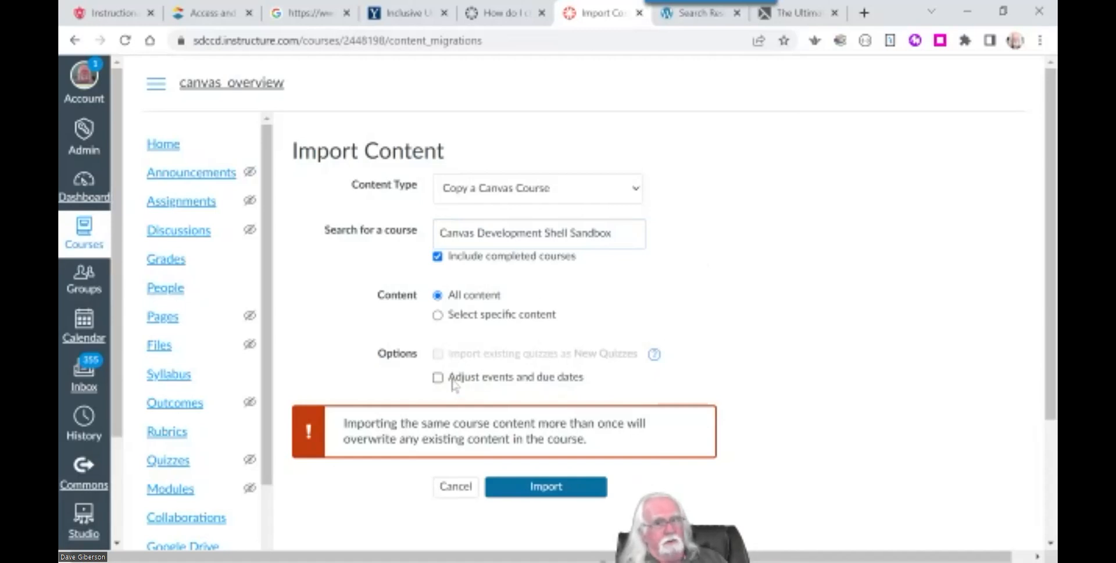
scroll(909, 387, "down", 1)
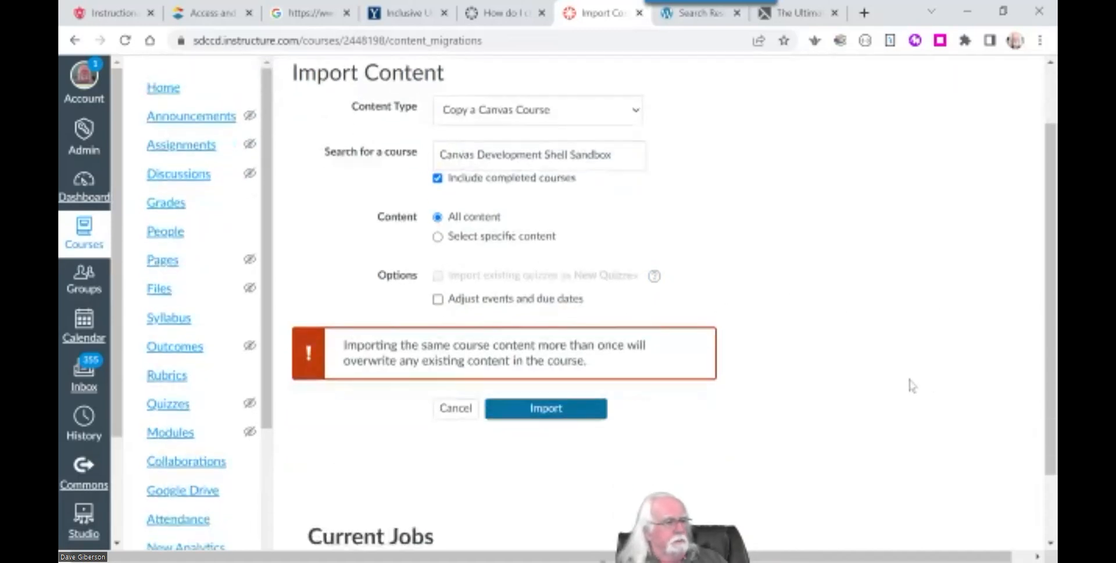
left_click(547, 412)
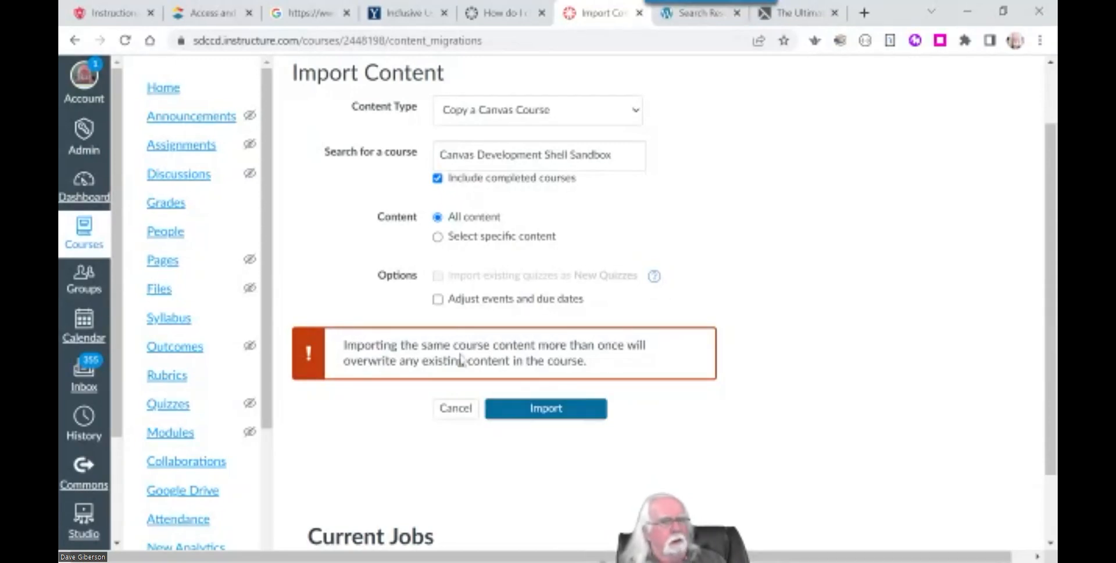
left_click(547, 413)
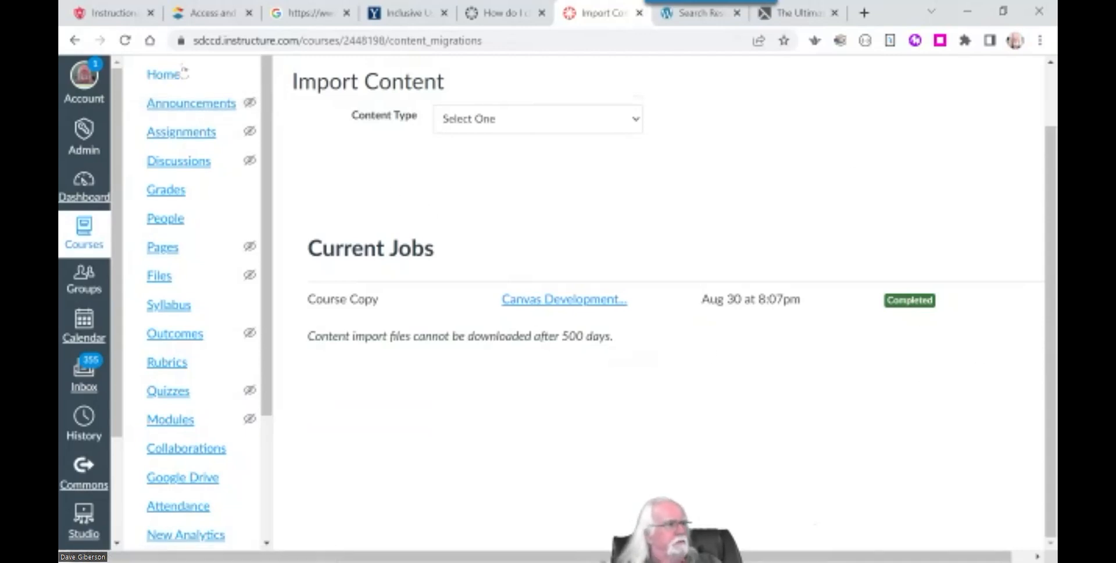
left_click(166, 78)
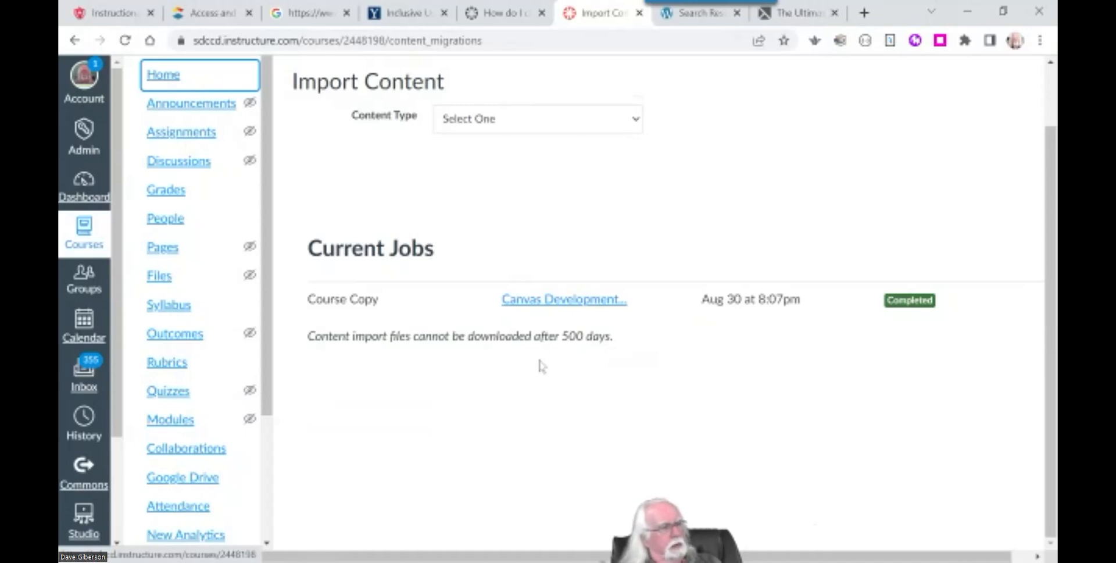
left_click(165, 78)
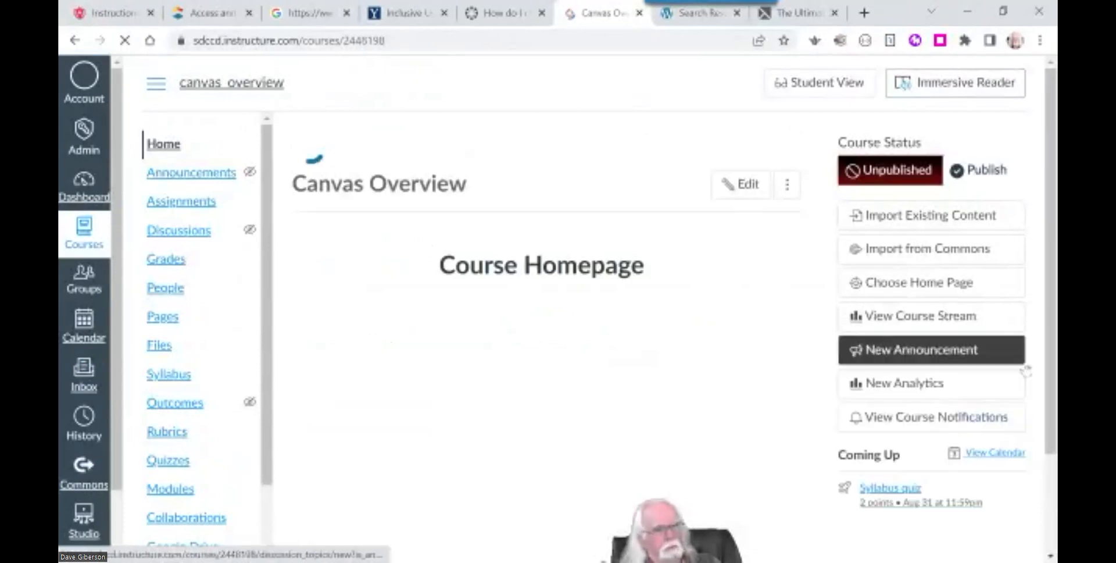
Step: Follow the "Start Here" link on the canvas_overview home page and review the imported Getting Started and What is Screencasting? modules
left_click_drag(1052, 378, 1053, 476)
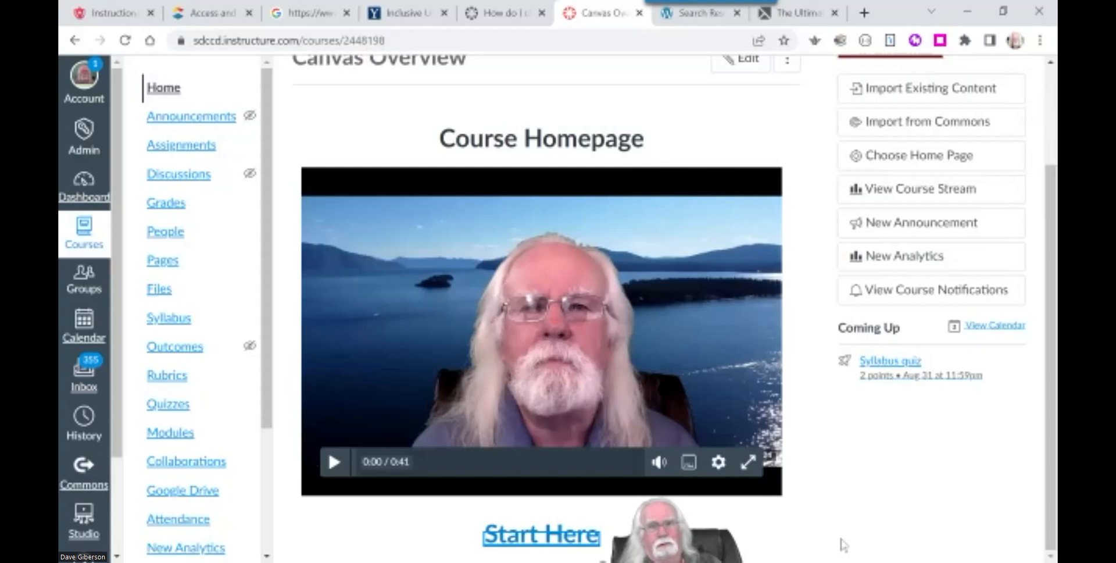
left_click(565, 541)
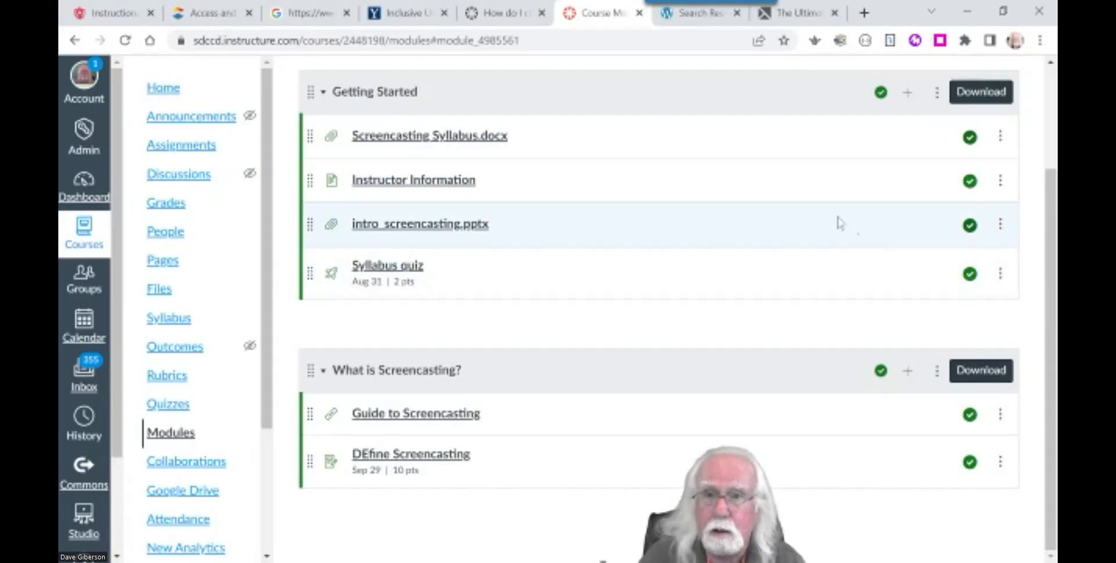
left_click_drag(1050, 236, 1052, 122)
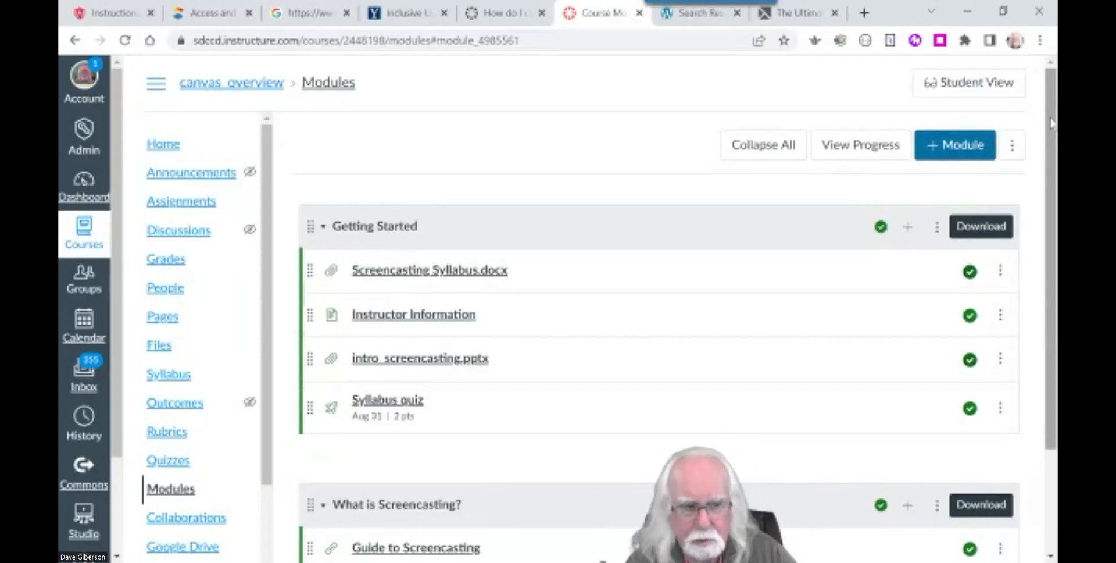
scroll(1046, 377, "down", 2)
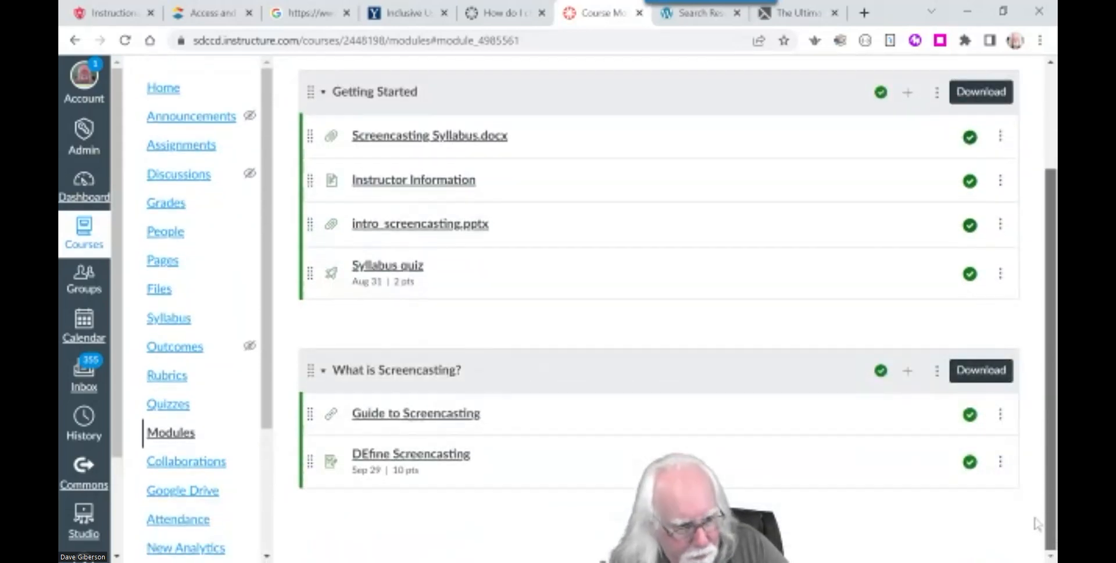
Step: Switch to the slide show on copying a dev shell, end it, and return to the canvas_overview modules in the browser
left_click(967, 11)
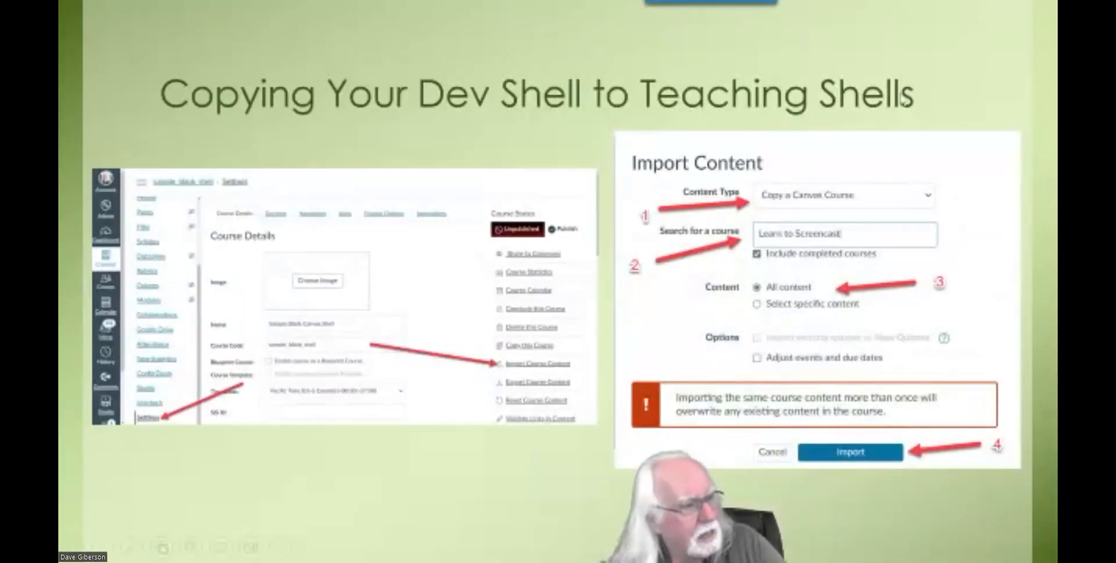
left_click(960, 84)
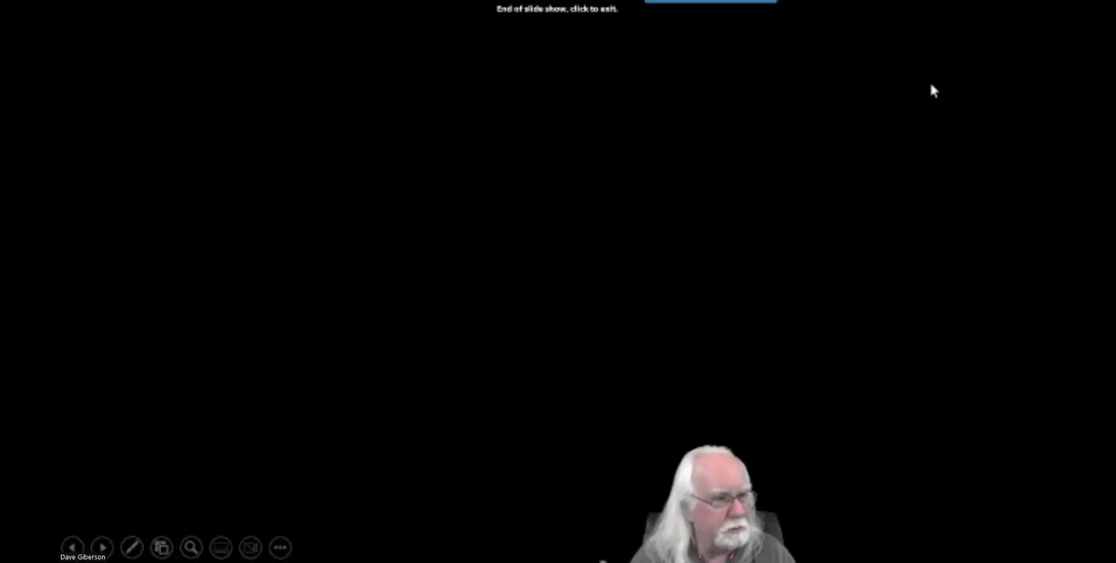
left_click(938, 84)
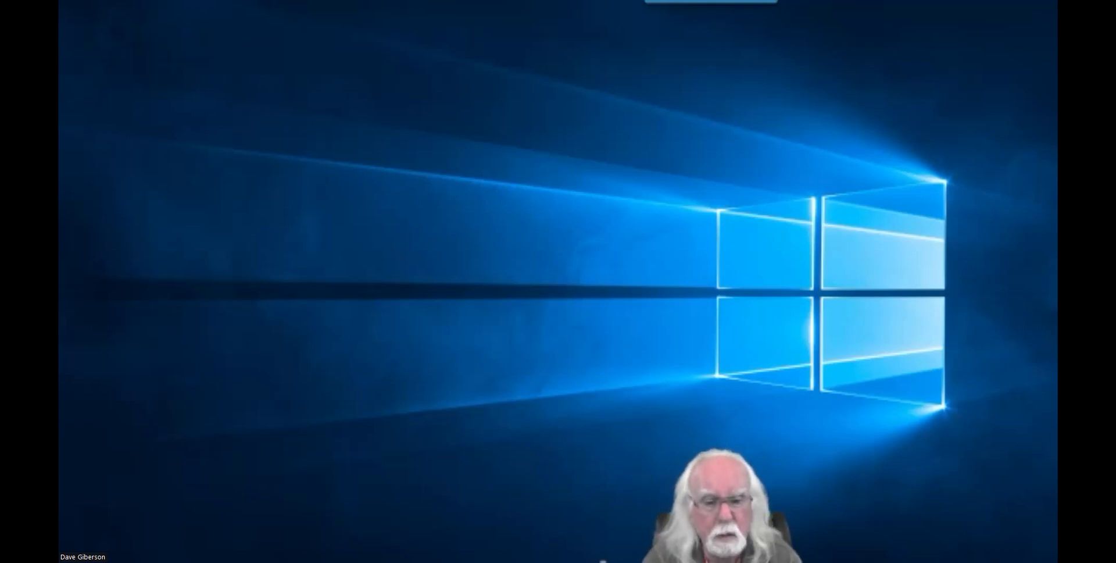
key("alt+Tab")
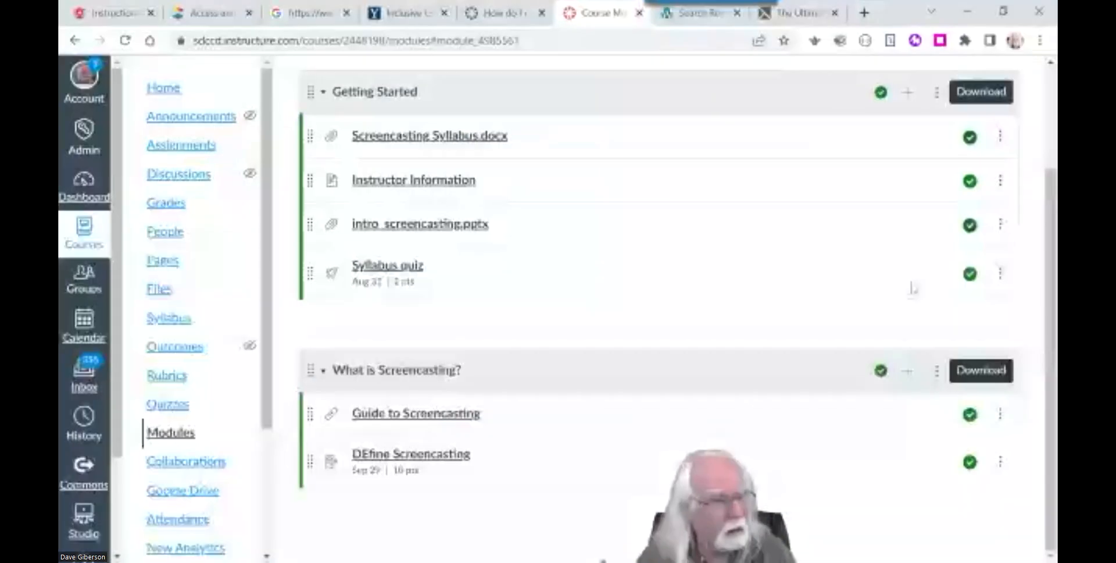
Step: Open the Instructor Information page for editing, show the additional editor tools, and run the Accessibility Checker on it
left_click(435, 184)
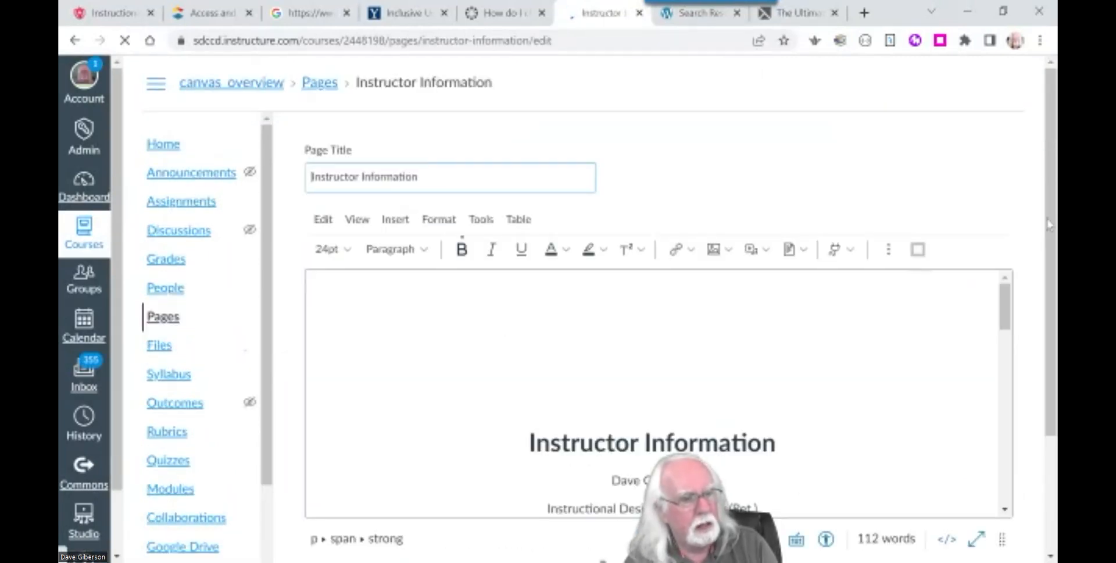
left_click_drag(1052, 216, 1052, 242)
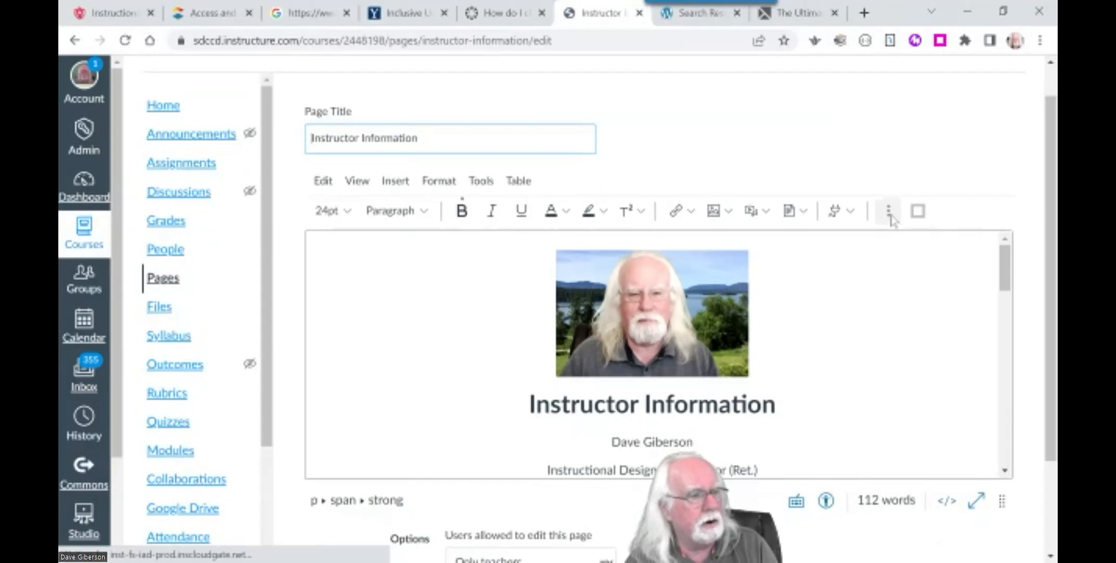
left_click(888, 214)
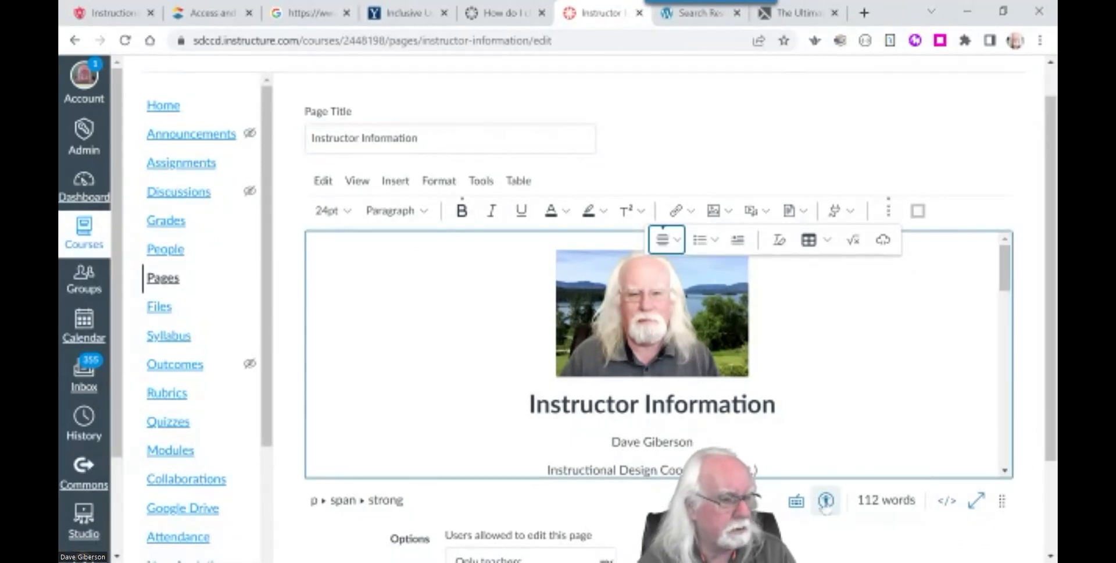
left_click_drag(1050, 444, 1050, 496)
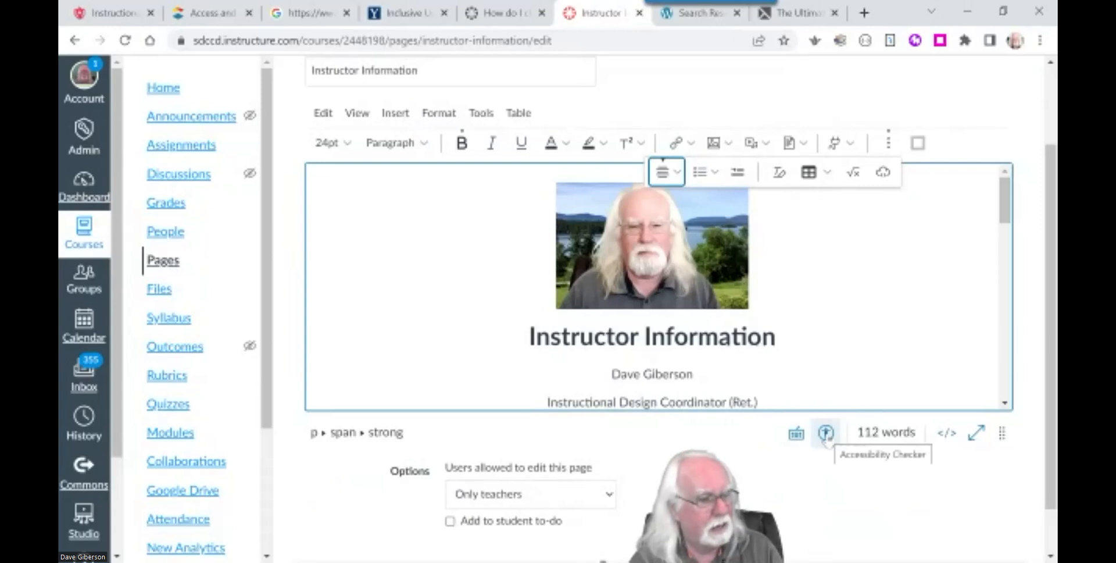
left_click(826, 433)
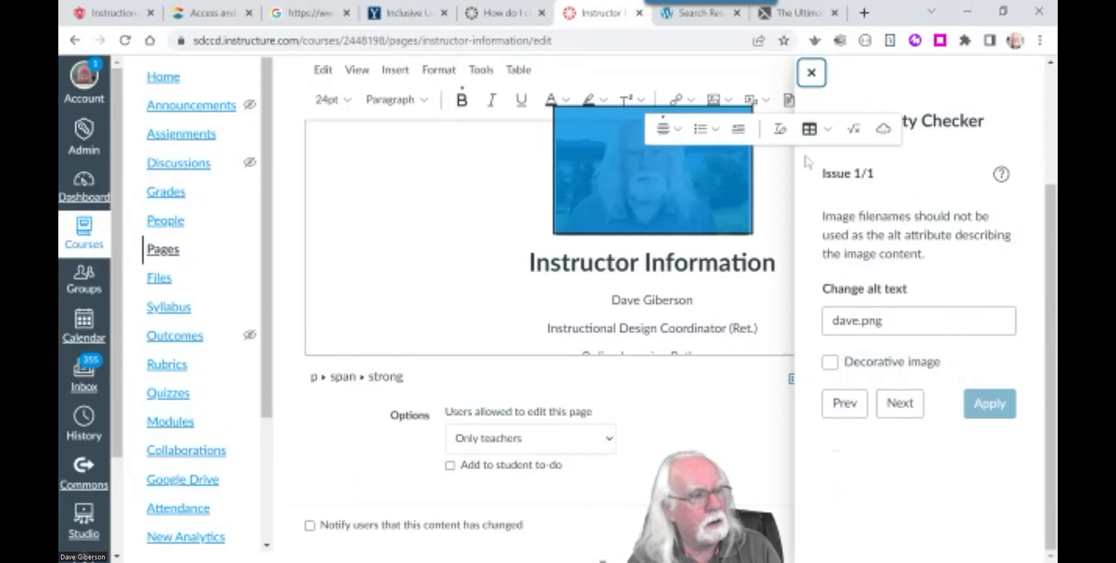
Step: Replace the flagged image's alt text with the instructor's full name followed by "Photo", apply the fix, and close the Accessibility Checker
left_click(814, 138)
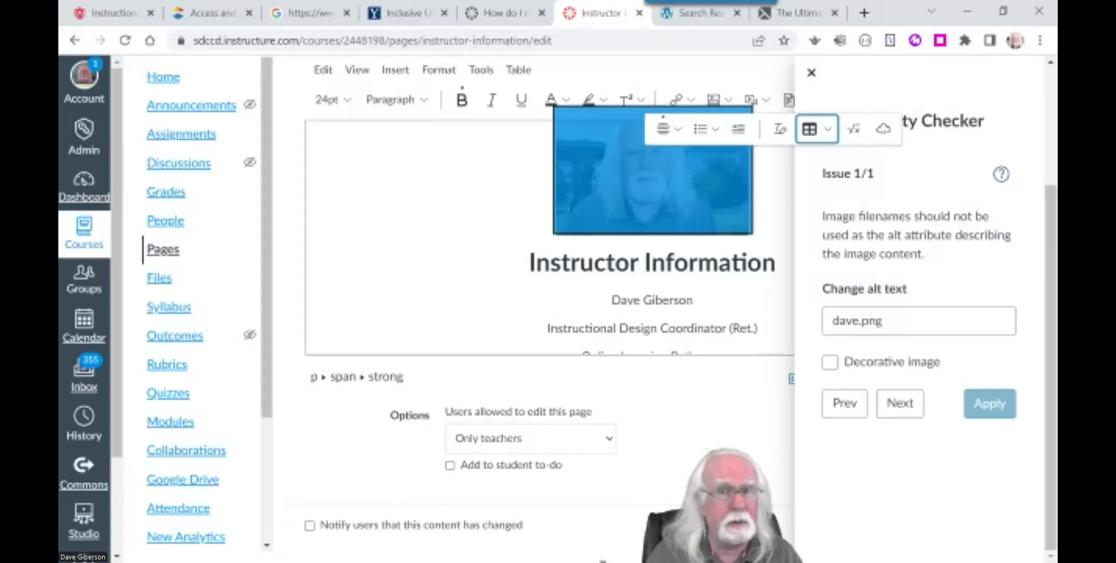
left_click_drag(890, 321, 824, 296)
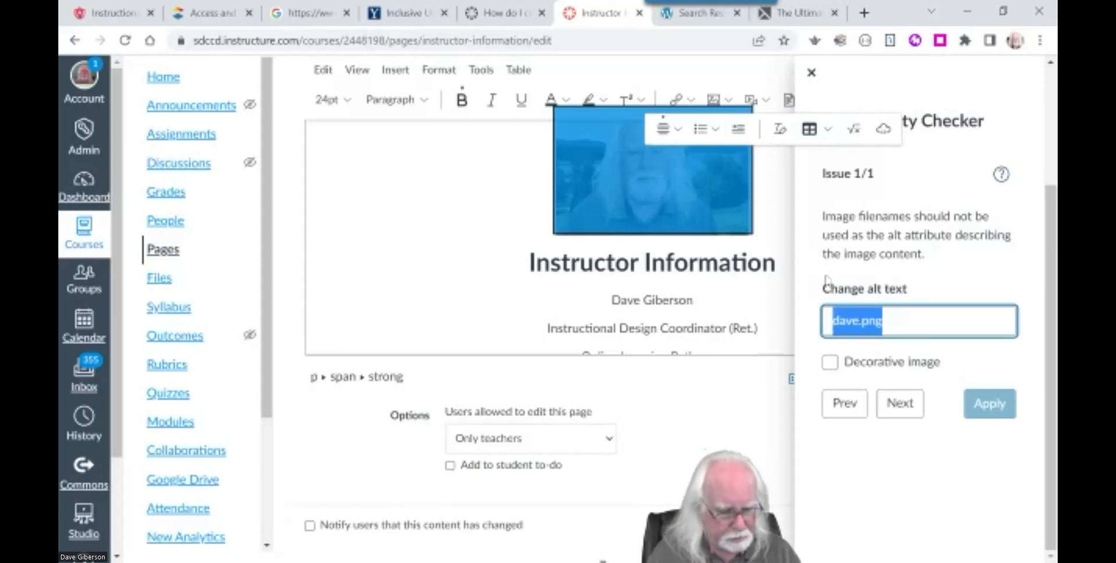
type("Dave ")
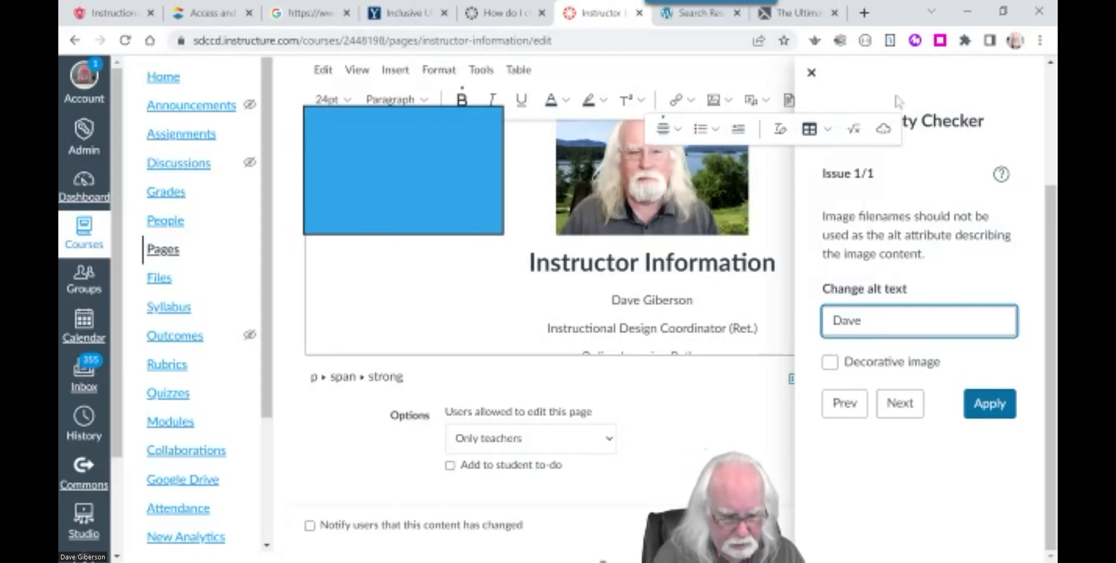
type("Giberson")
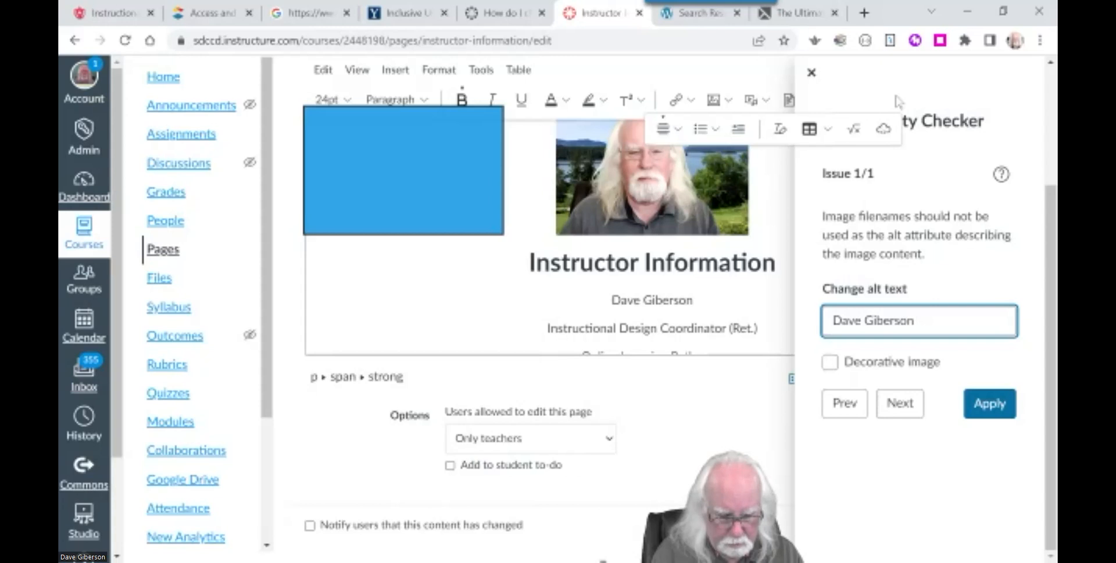
type(" Photo")
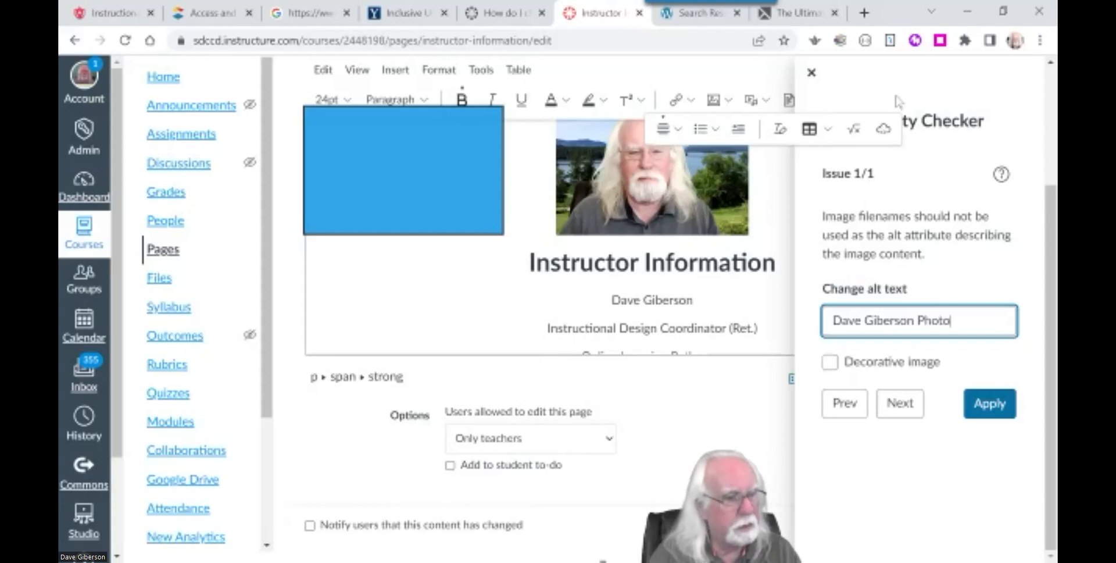
left_click(988, 402)
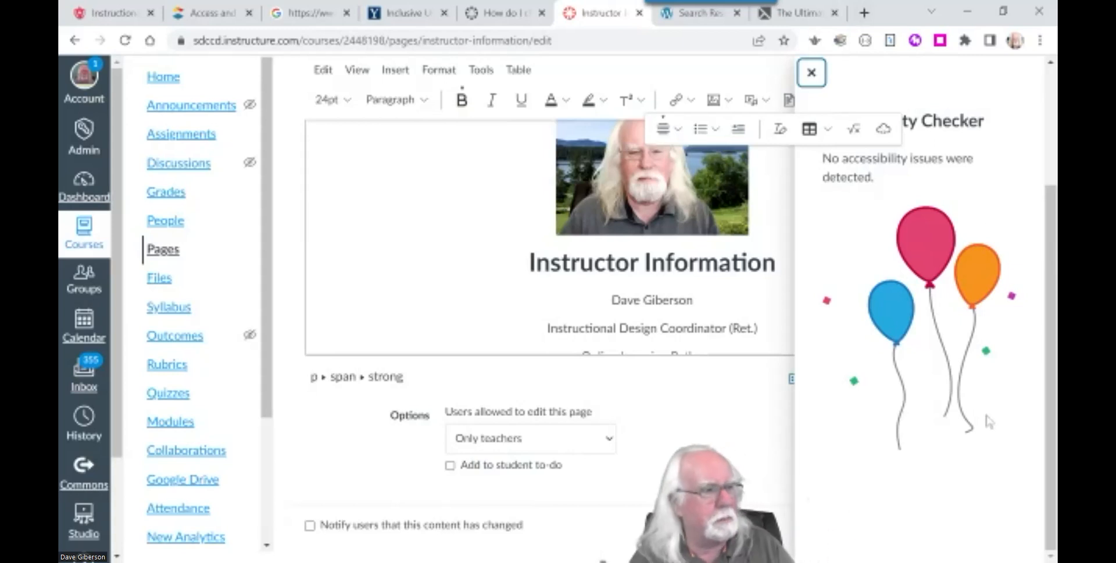
left_click(812, 72)
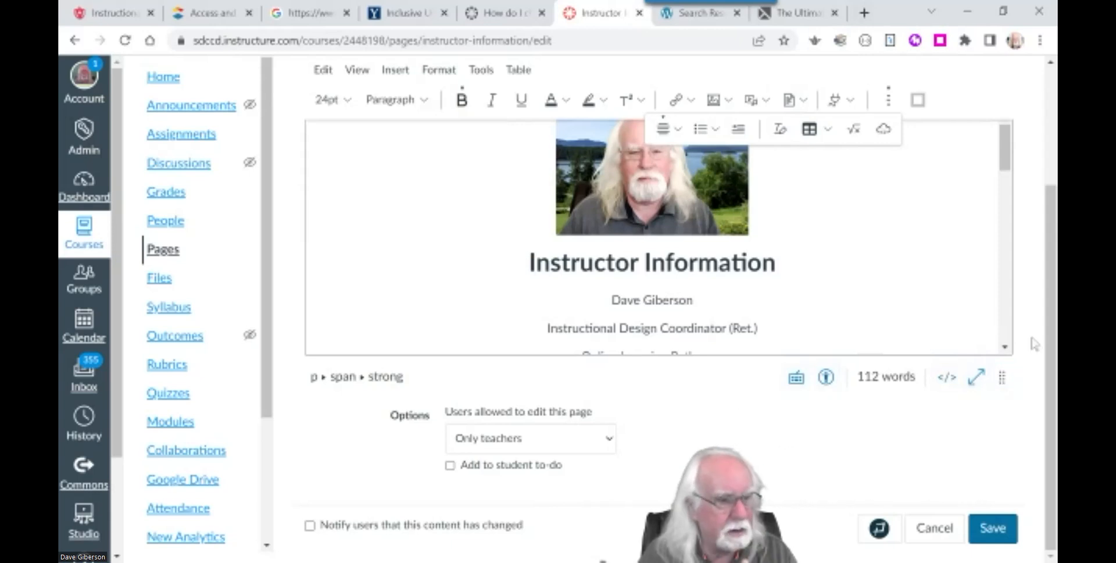
Step: Scan the Instructor Information page with the Pope Tech accessibility tool, review the issue categories, and close the results
mouse_move(1008, 178)
left_mouse_down()
mouse_move(1006, 302)
mouse_move(1002, 171)
left_mouse_up()
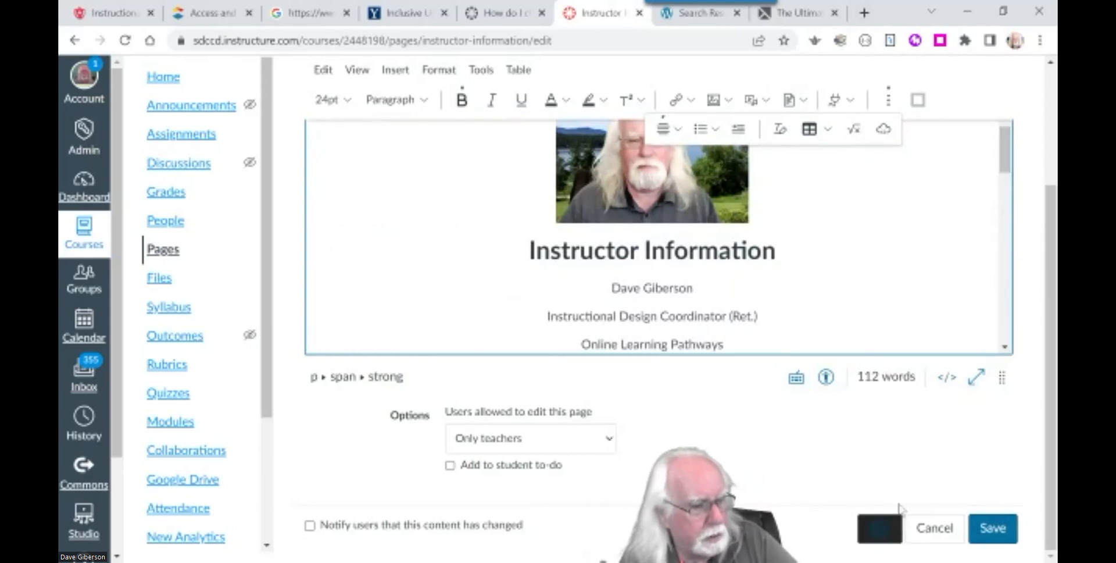
left_click(879, 530)
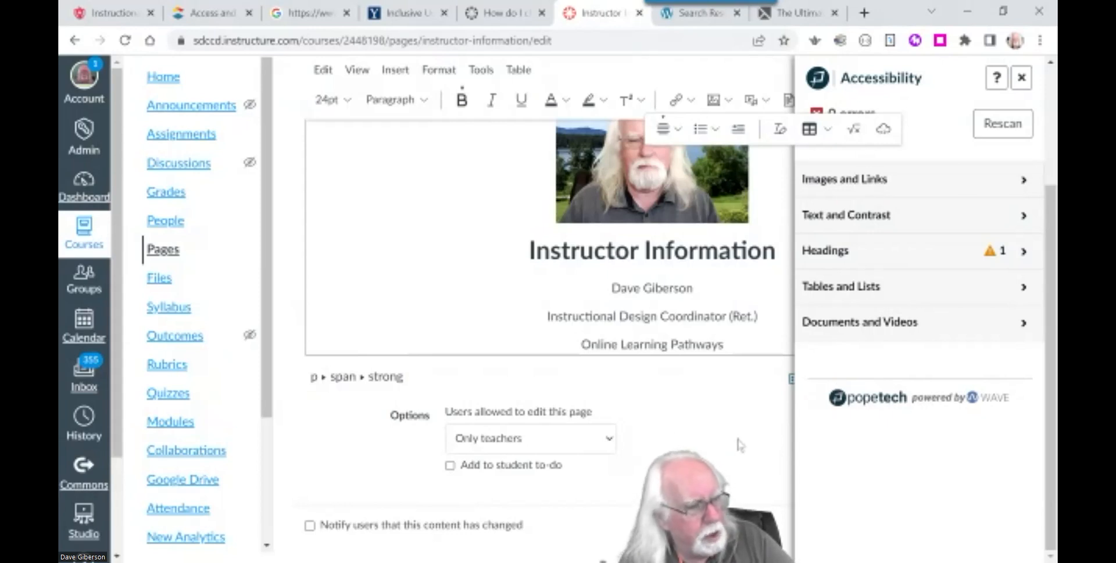
left_click(1021, 79)
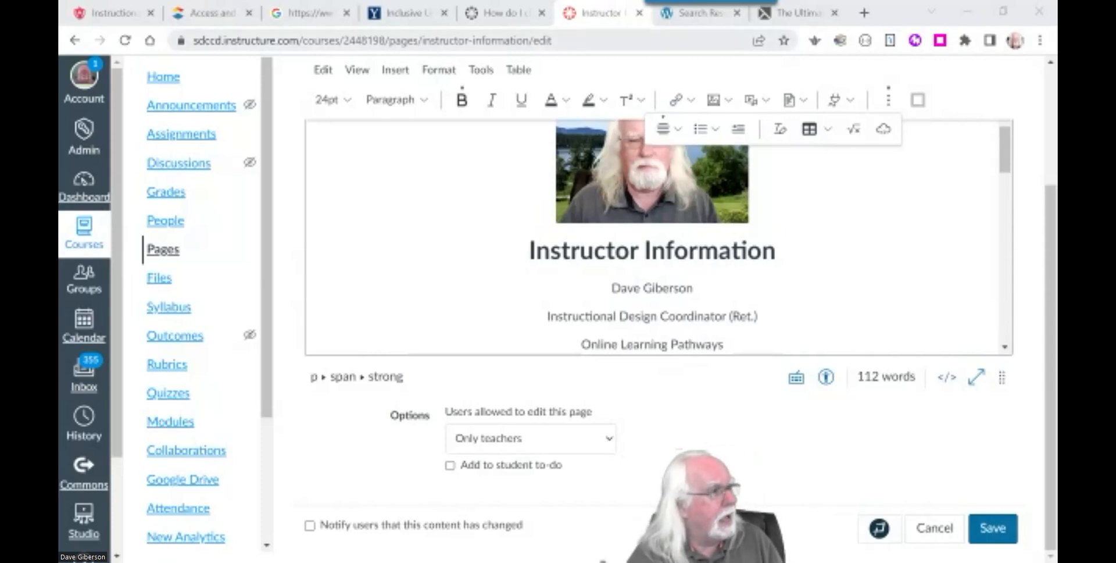
Step: Switch to the sdccdolvid.org site, open the Student Tutorials category under For Students, and look through its first page
left_click(693, 14)
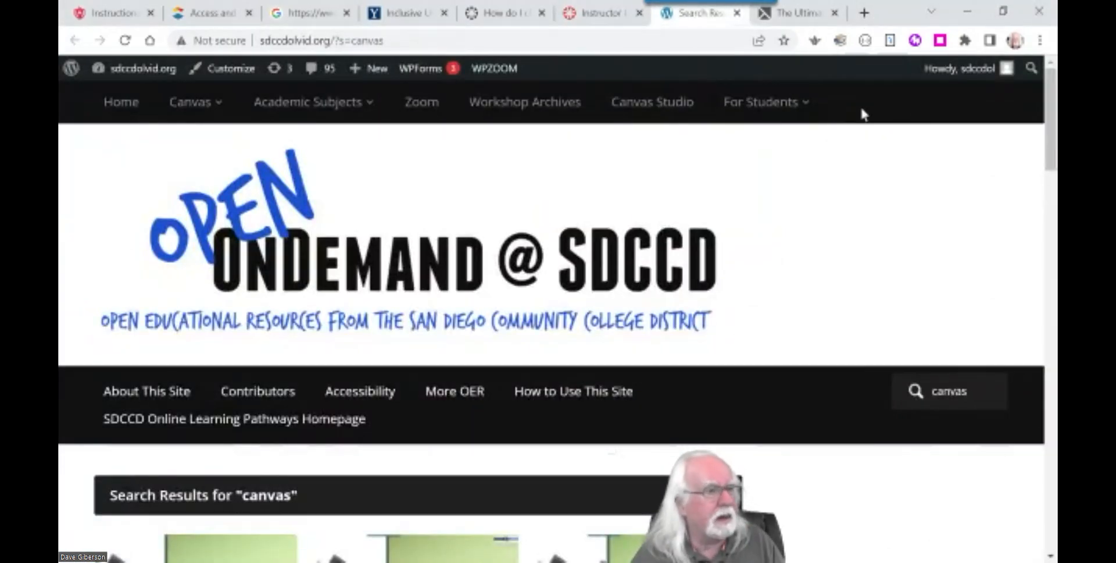
mouse_move(787, 116)
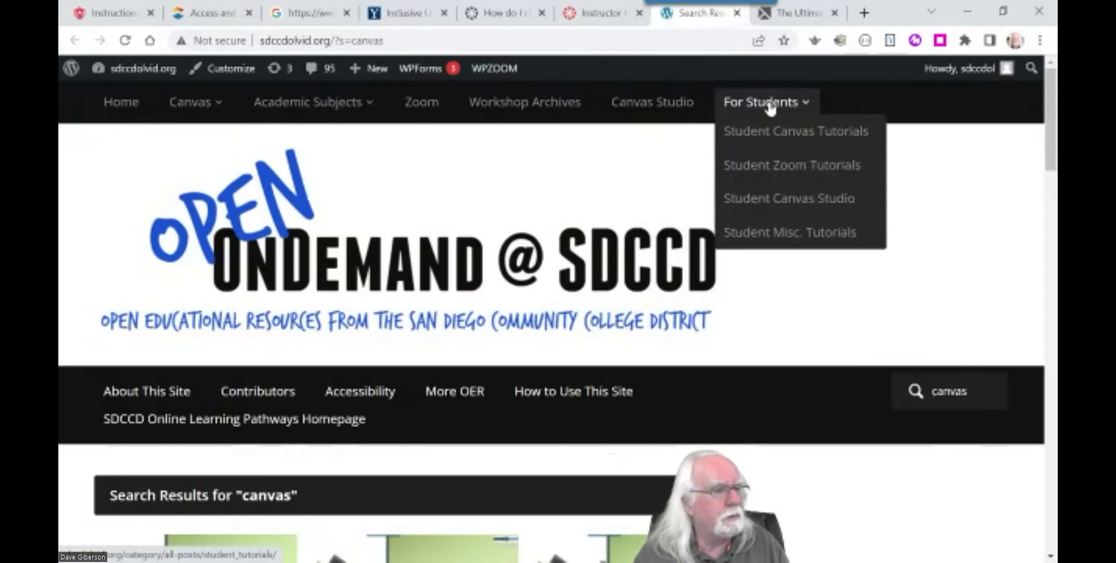
left_click(776, 232)
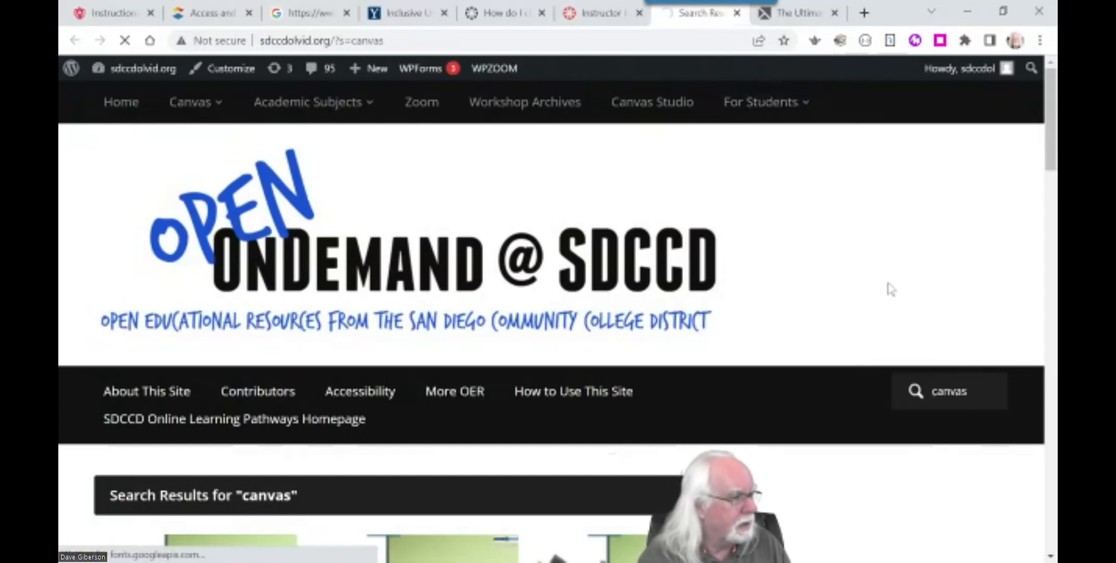
scroll(883, 285, "down", 6)
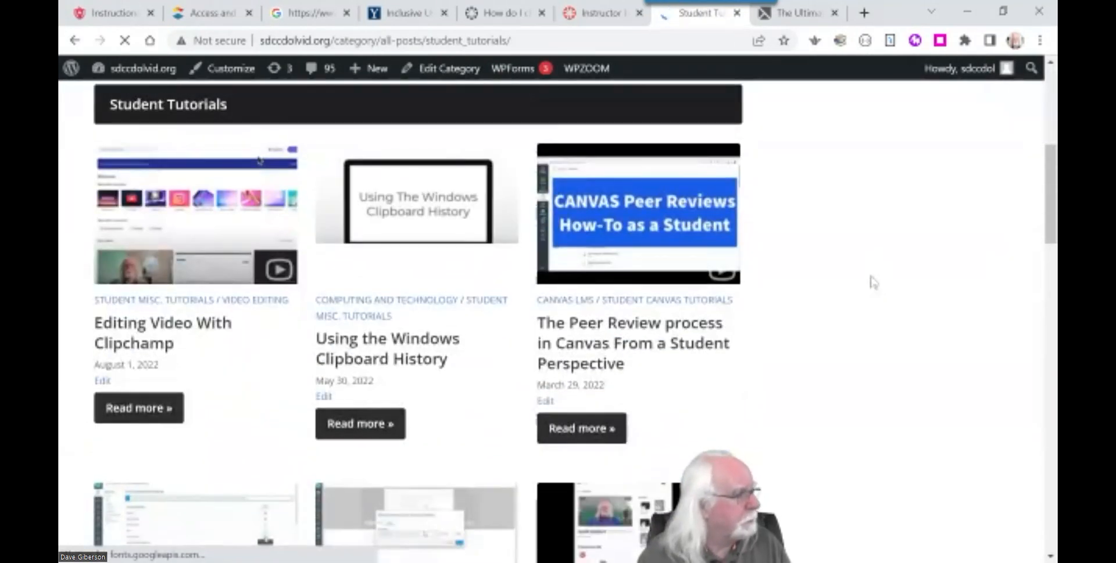
scroll(873, 282, "down", 3)
scroll(873, 282, "down", 4)
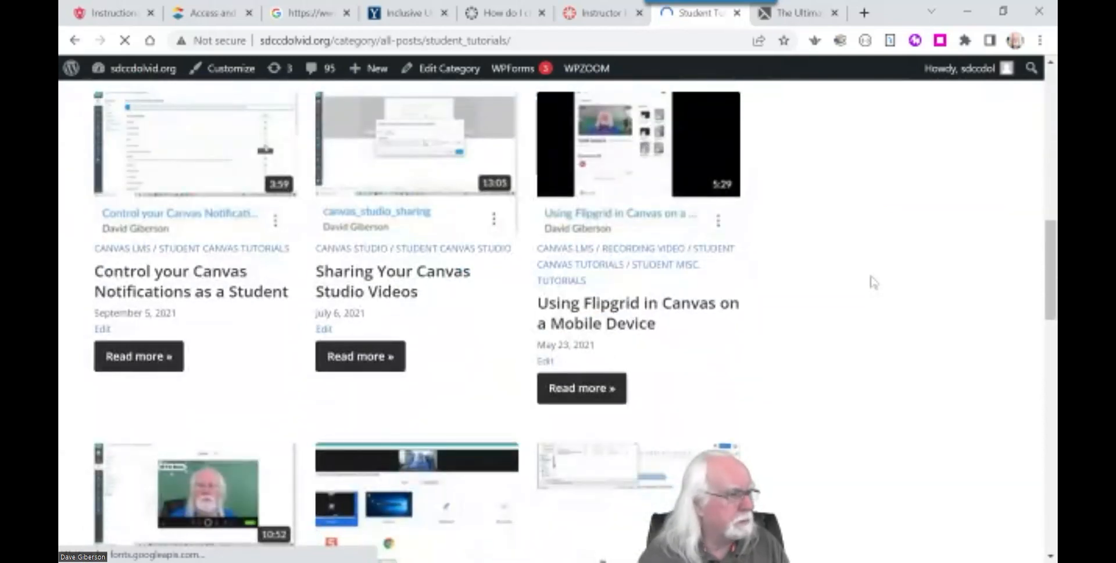
scroll(873, 282, "down", 8)
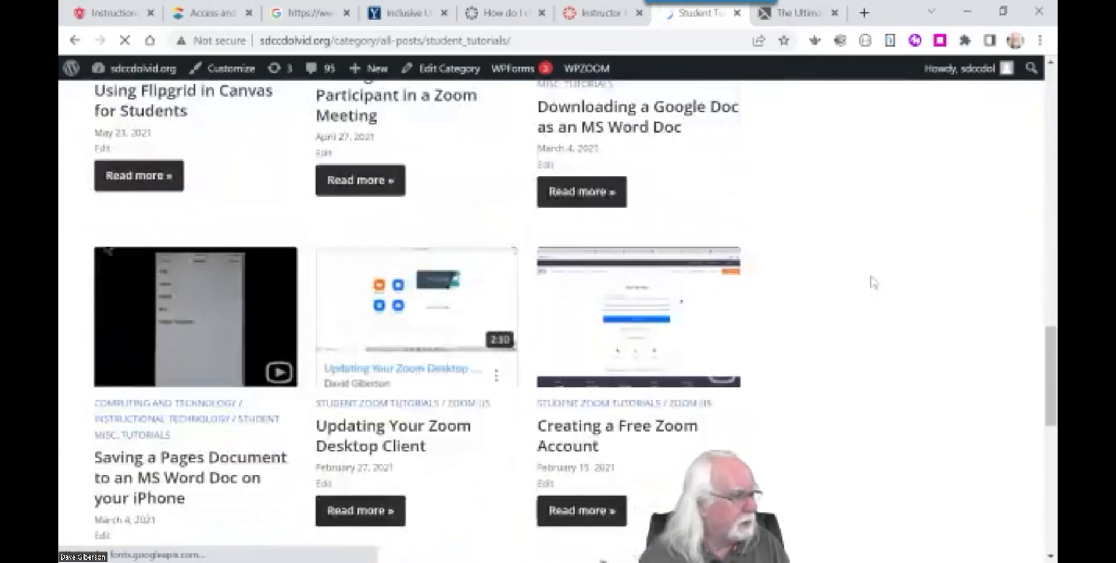
scroll(872, 282, "down", 5)
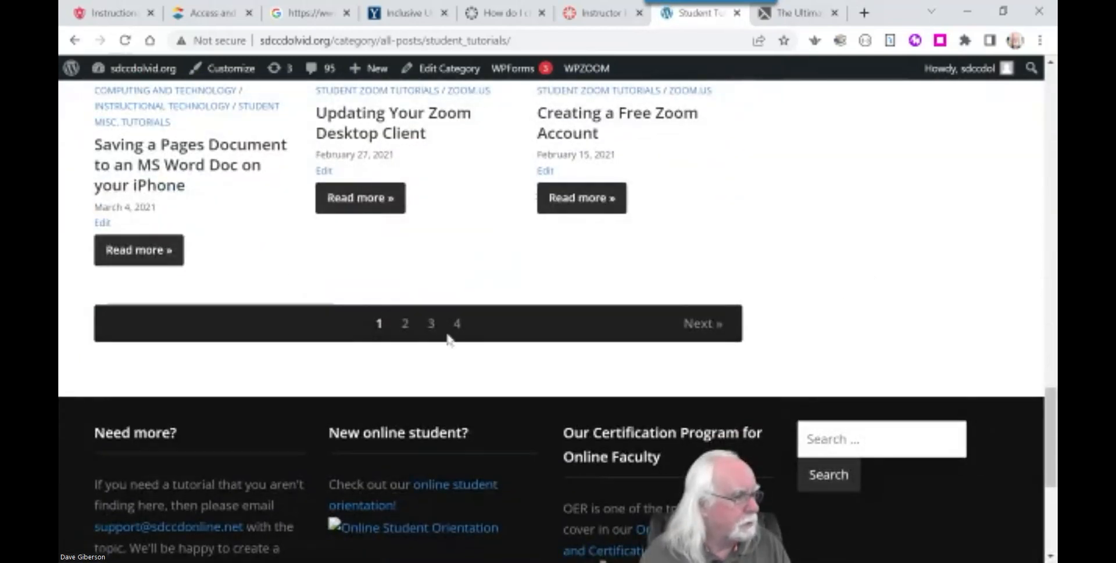
Step: Open page 2 of the Student Tutorials listing and look it over
left_click(407, 329)
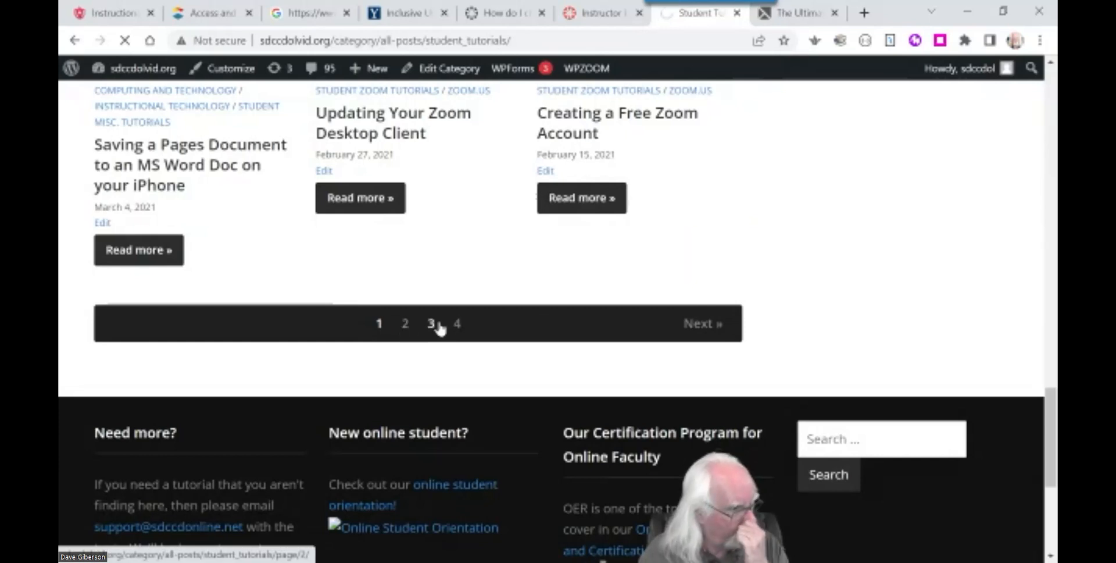
scroll(840, 283, "down", 5)
scroll(840, 283, "up", 5)
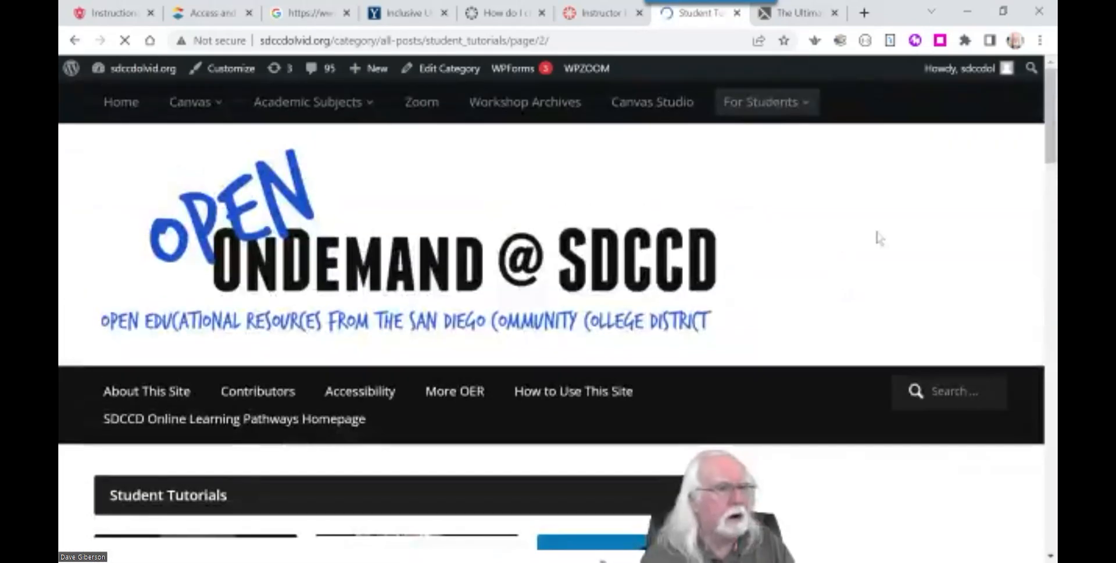
Step: Reopen the Student Tutorials category from For Students and browse the tutorials on its first page
mouse_move(764, 104)
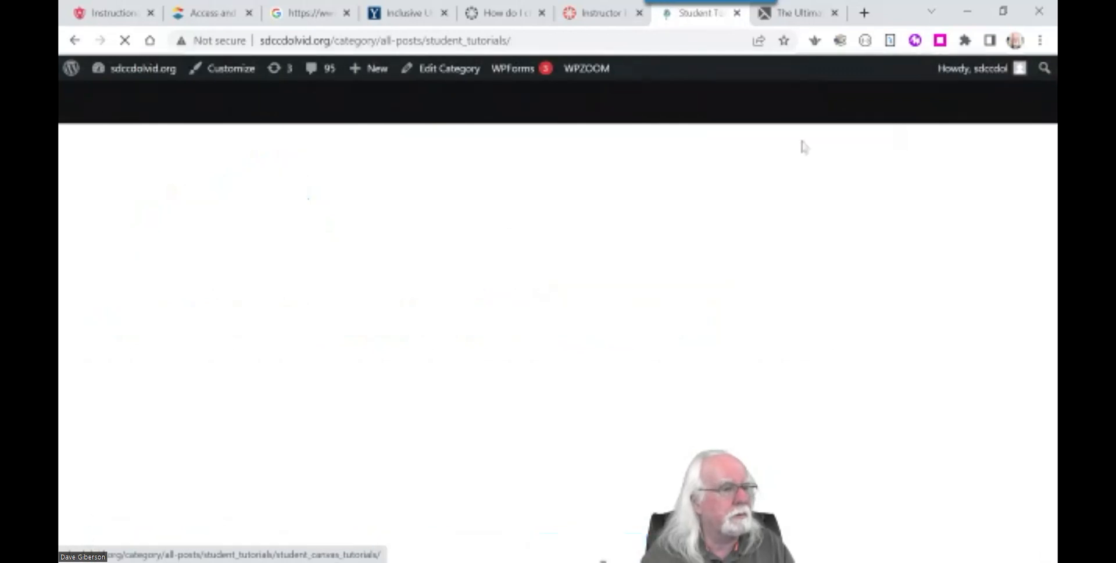
scroll(872, 319, "down", 4)
scroll(875, 318, "down", 3)
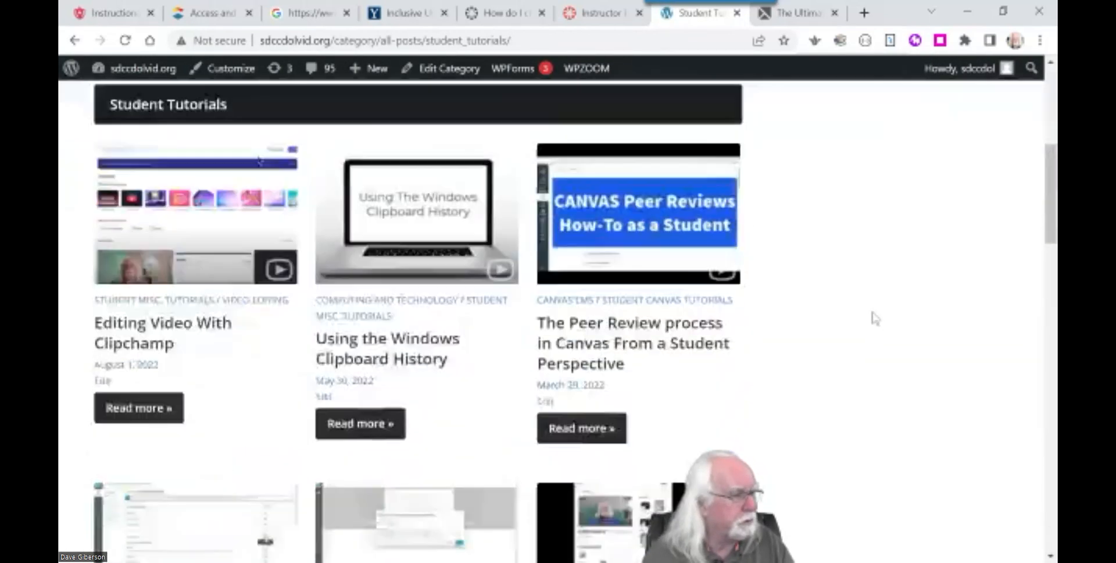
scroll(875, 319, "down", 4)
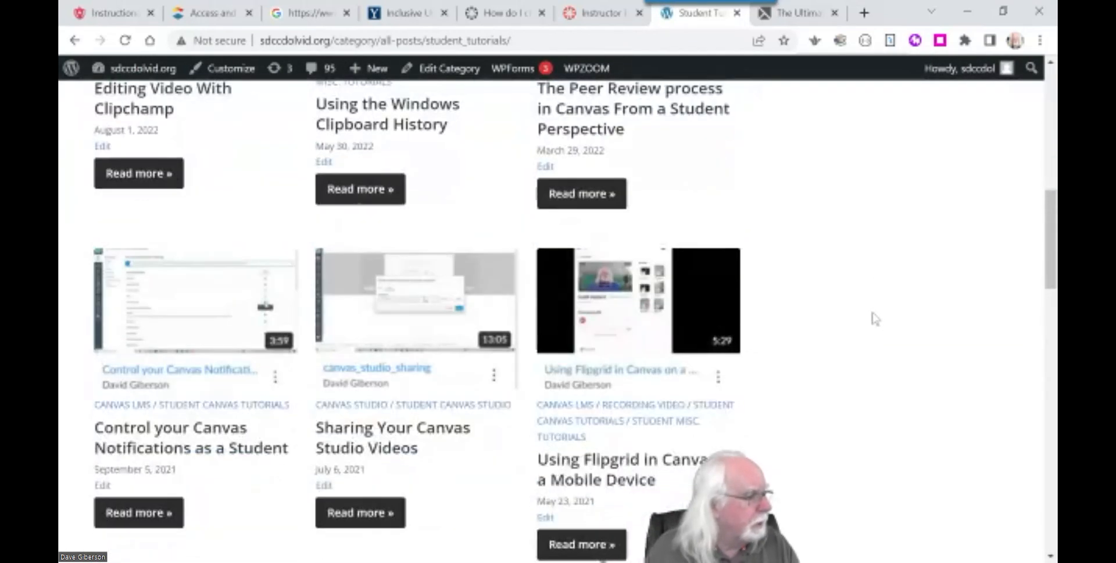
Step: Browse the rest of the first Student Tutorials page, open page 2 and look over its tutorials
scroll(875, 319, "down", 9)
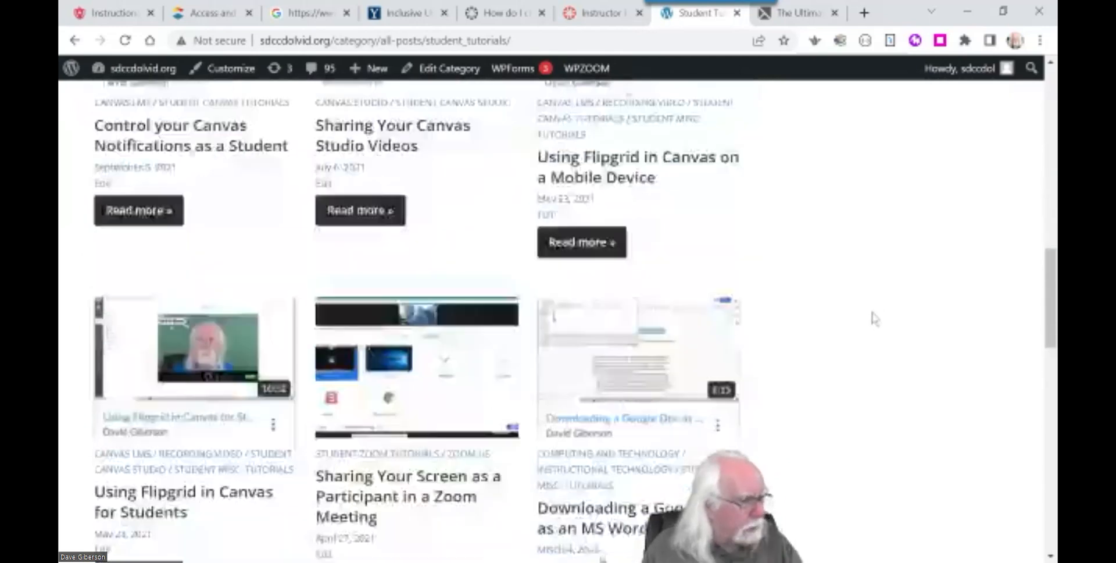
scroll(875, 320, "down", 6)
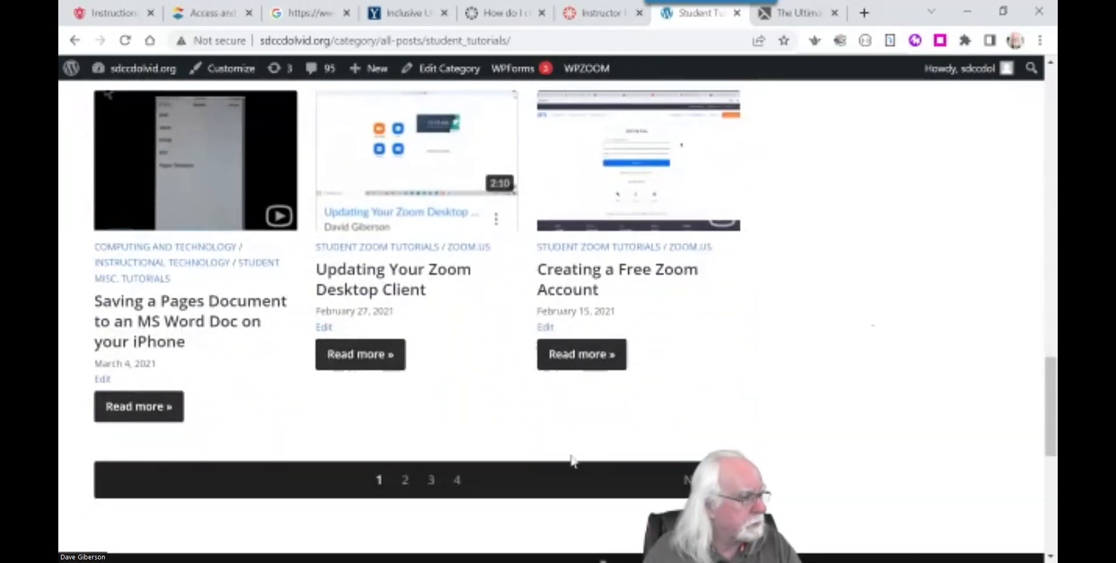
left_click(405, 480)
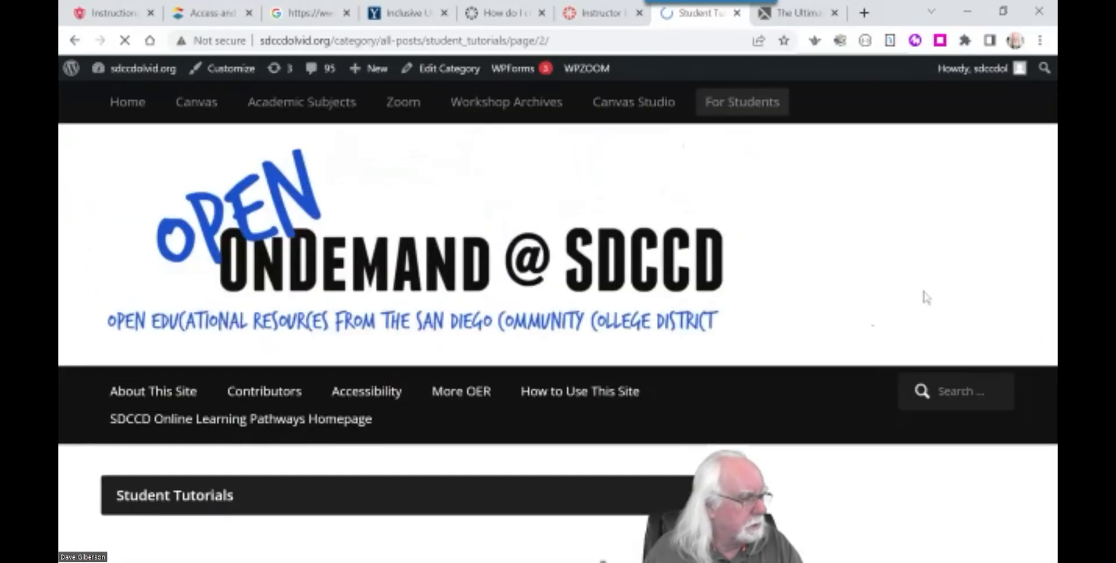
scroll(917, 296, "down", 4)
scroll(919, 296, "down", 3)
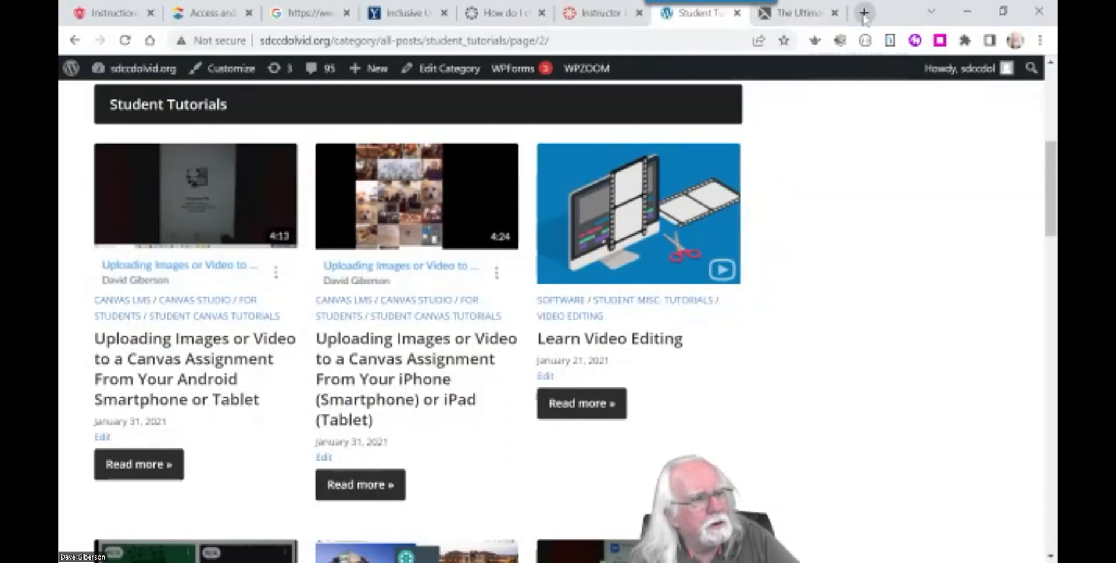
Step: Return to the Instructor Information page editor in Canvas and look through the links in the course navigation
mouse_move(842, 28)
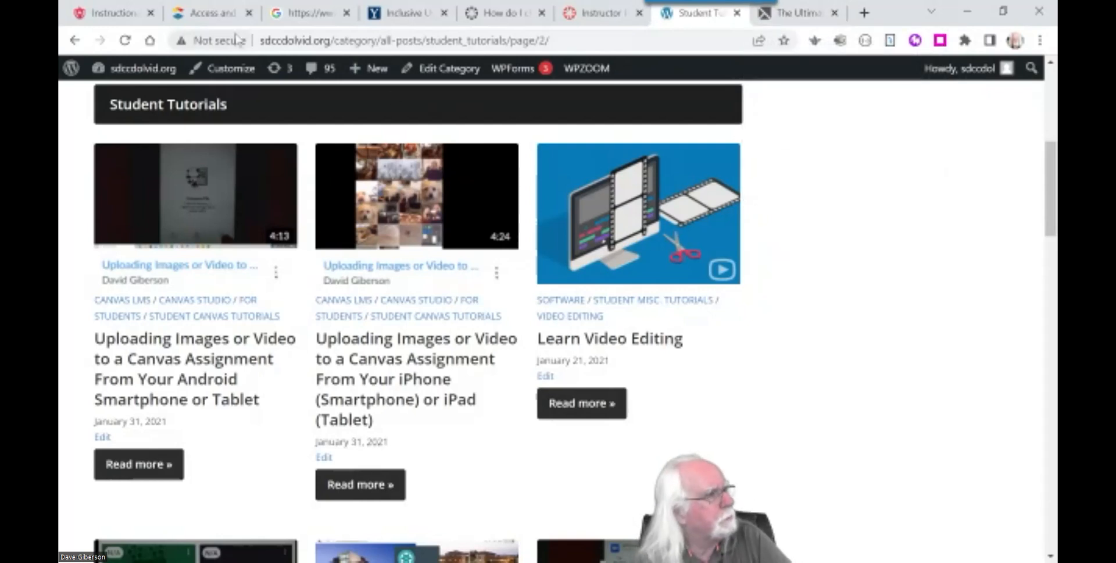
left_click(588, 23)
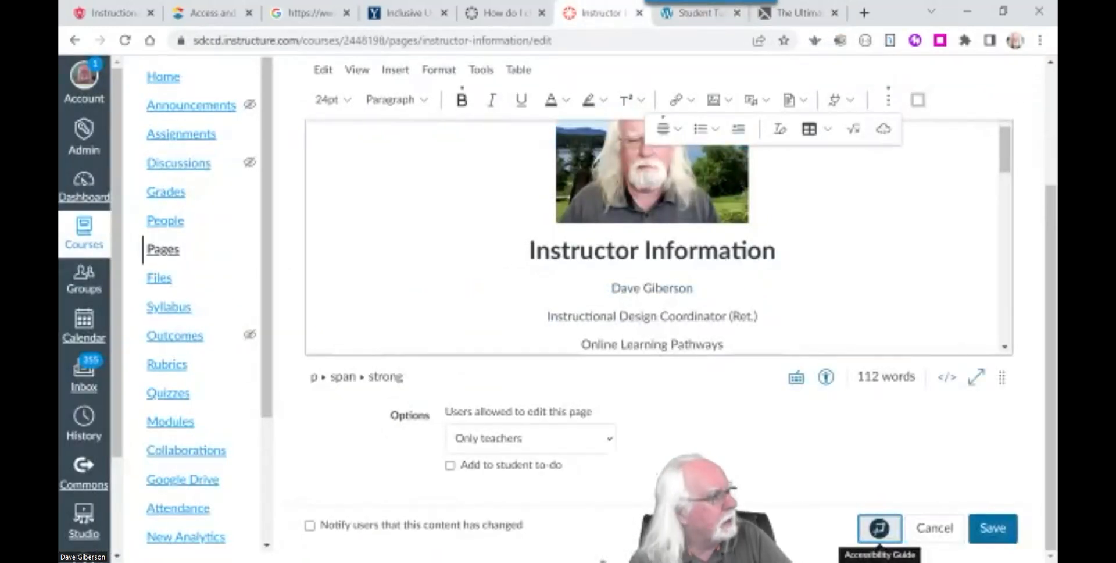
scroll(273, 220, "down", 2)
scroll(281, 207, "up", 2)
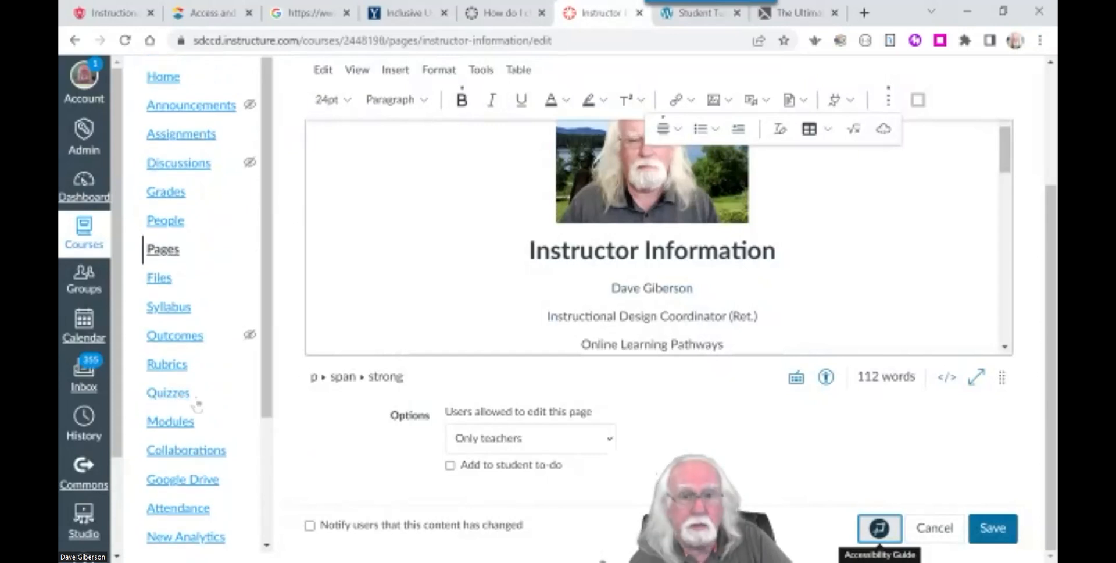
scroll(263, 340, "down", 1)
left_click_drag(262, 340, 262, 465)
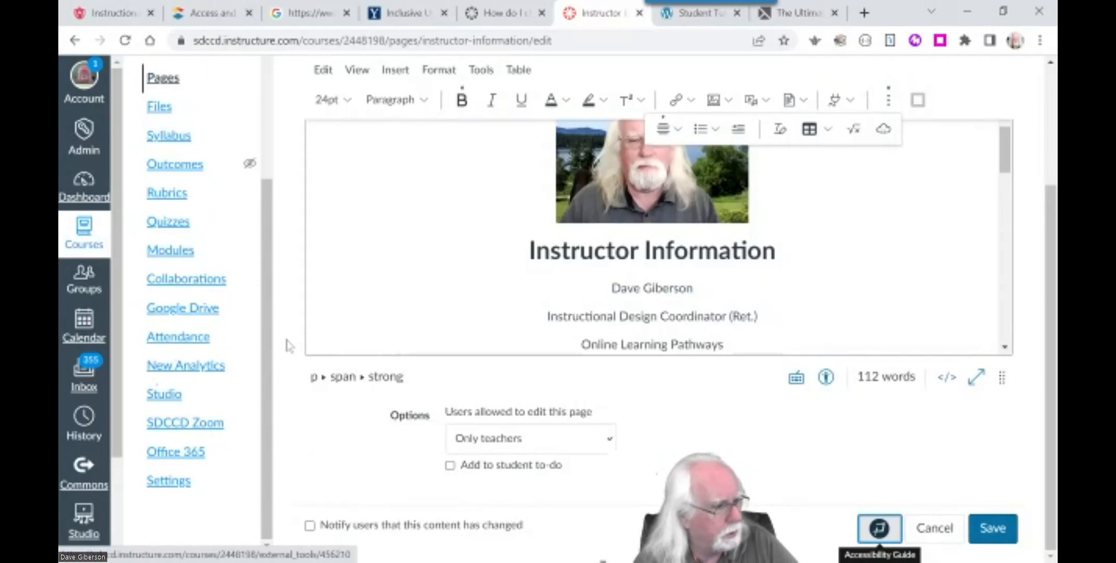
scroll(266, 293, "up", 1)
scroll(266, 292, "down", 1)
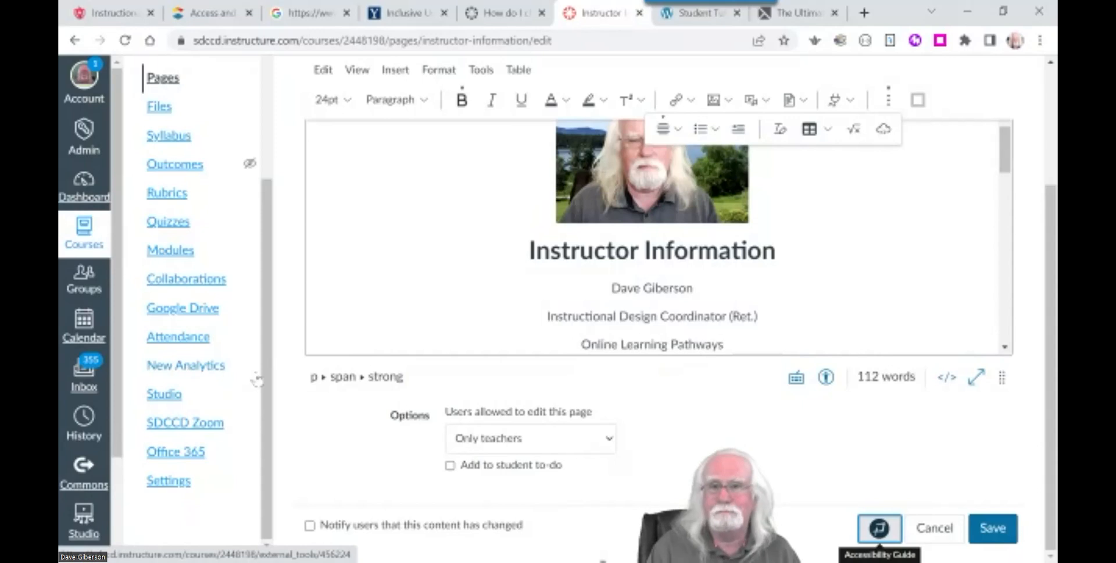
Step: Cancel leaving the page editor for Settings and save the Instructor Information page
left_click(176, 481)
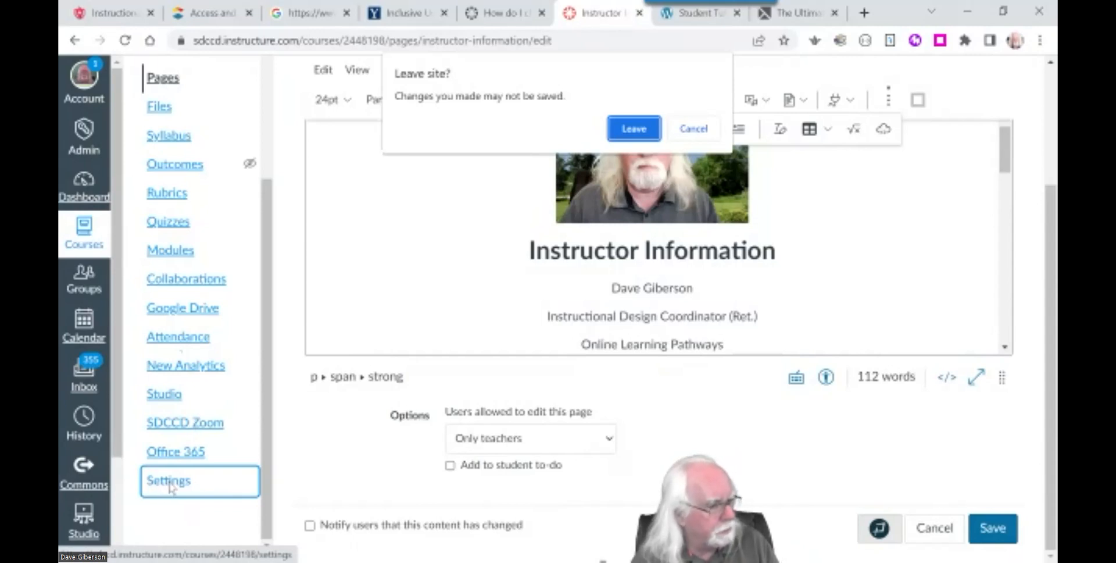
left_click(708, 129)
left_click(992, 527)
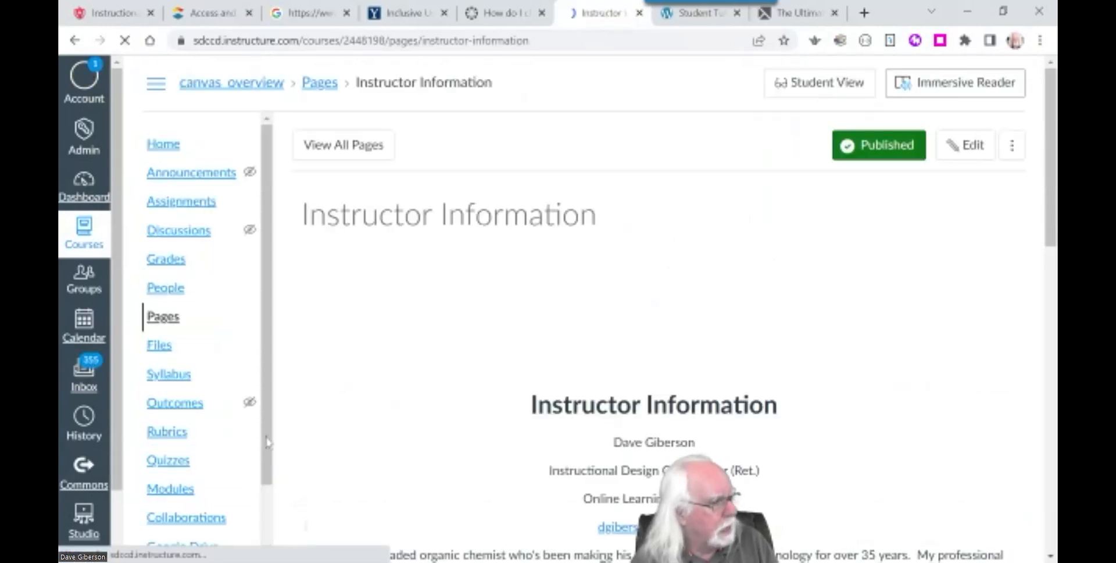
Step: Open the canvas_overview course settings and look through the Navigation list of items shown to students
scroll(169, 547, "down", 3)
left_click(169, 547)
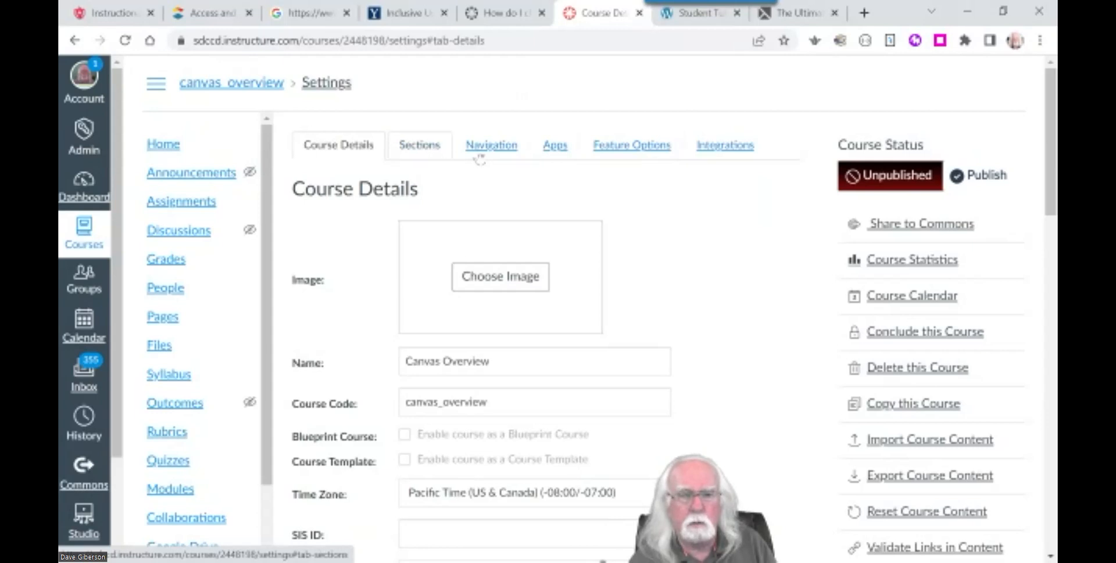
left_click(505, 147)
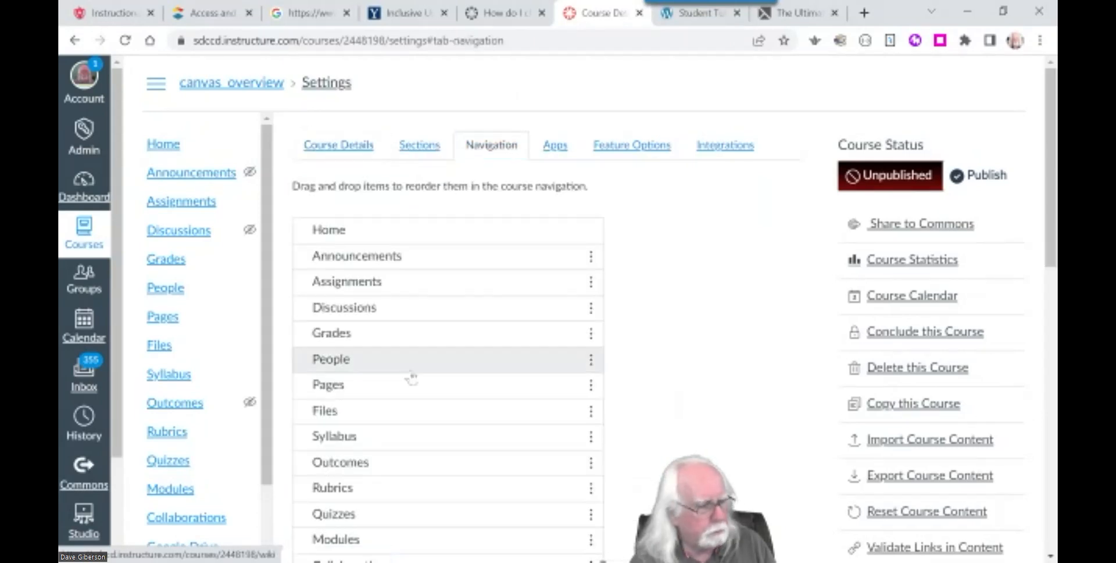
scroll(673, 399, "down", 3)
scroll(623, 443, "down", 2)
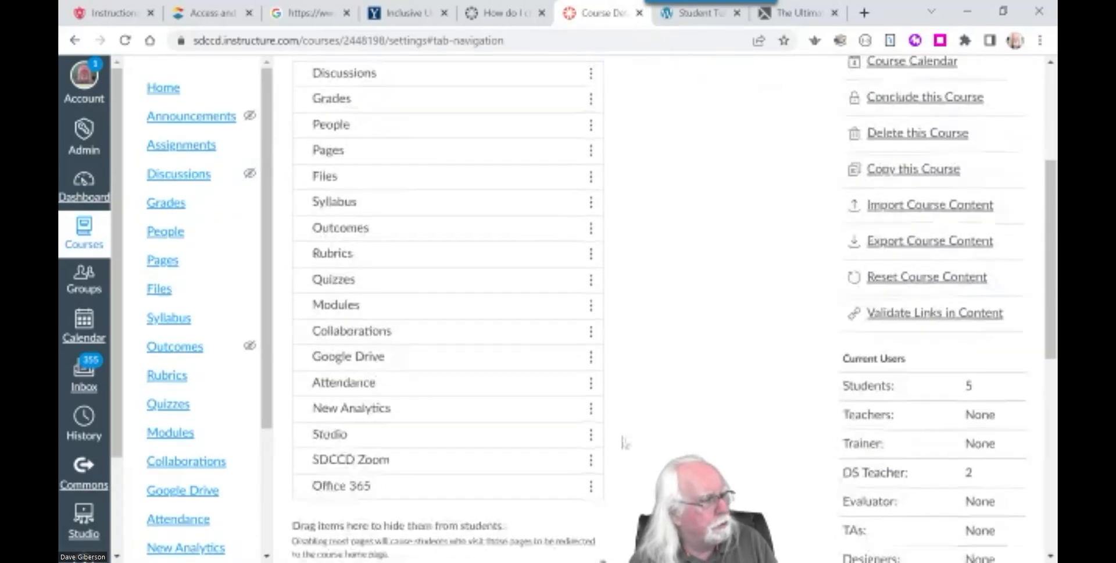
scroll(659, 318, "up", 3)
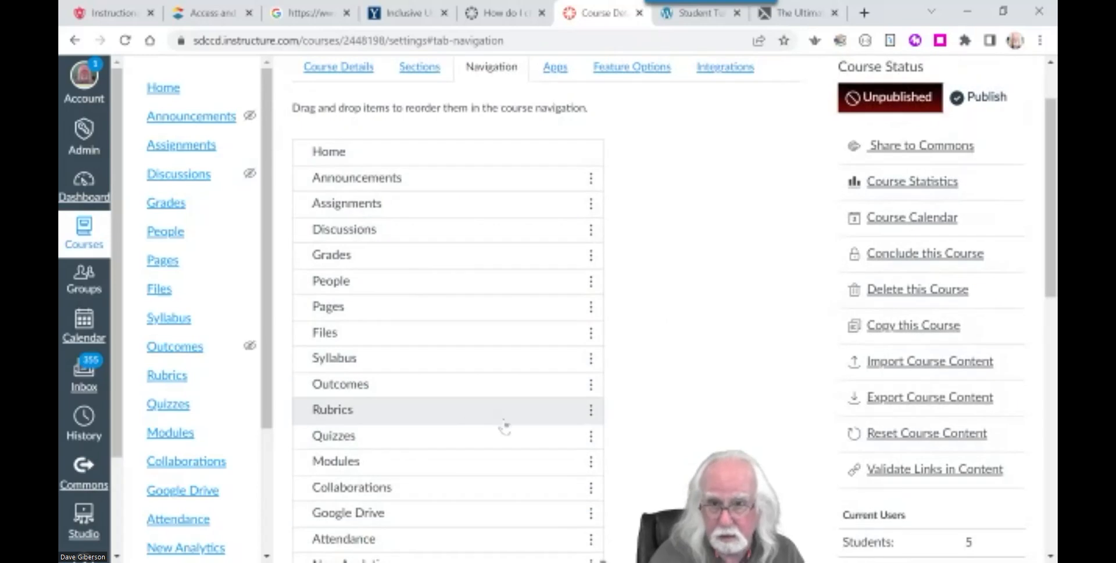
Step: Move Attendance from the visible course navigation to the items hidden from students and look over both lists
scroll(702, 419, "down", 3)
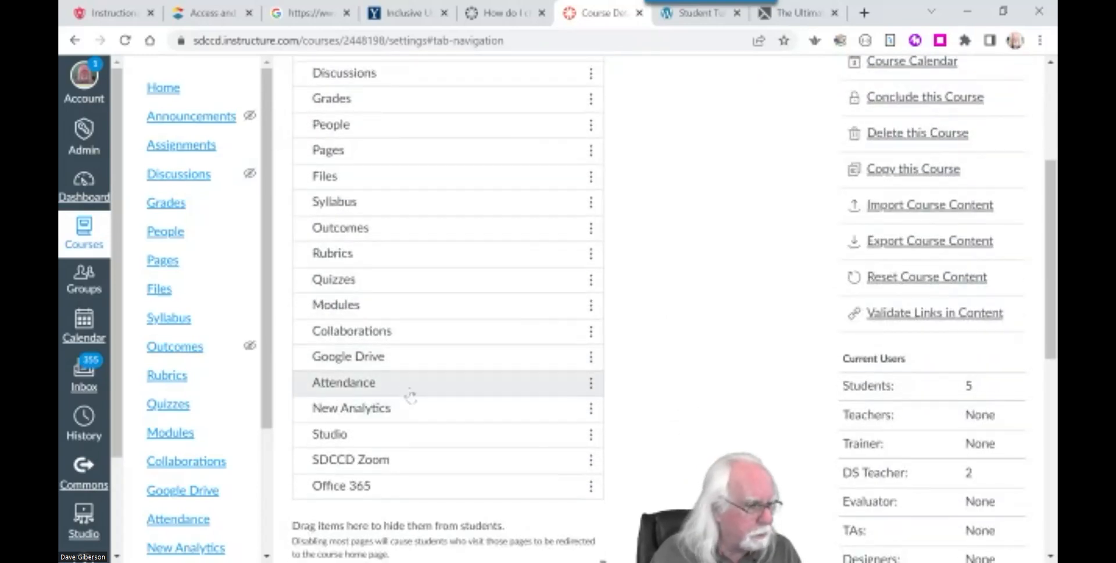
left_click_drag(408, 390, 407, 532)
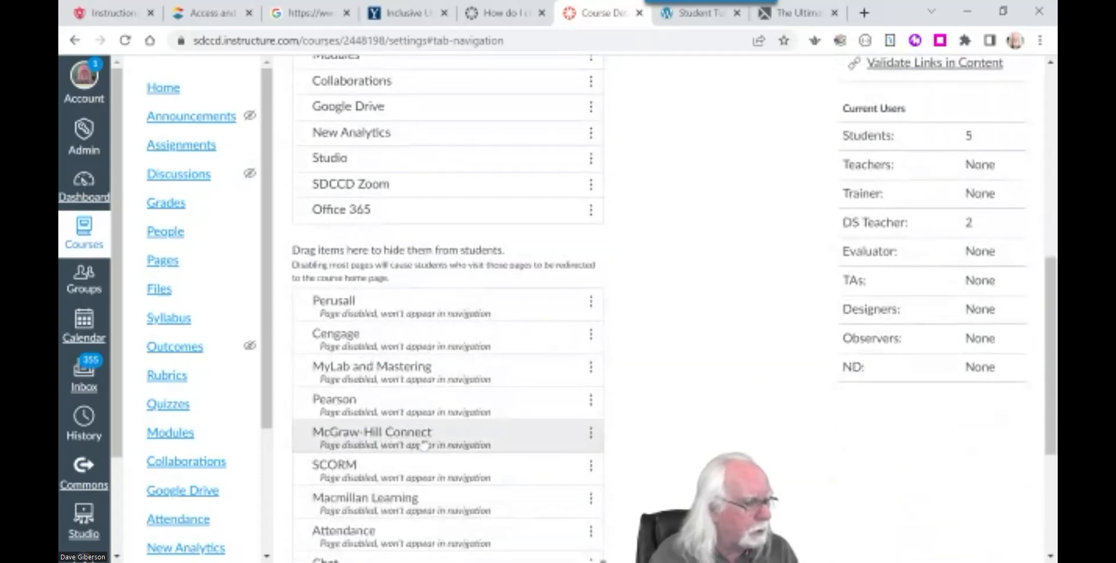
scroll(712, 351, "up", 5)
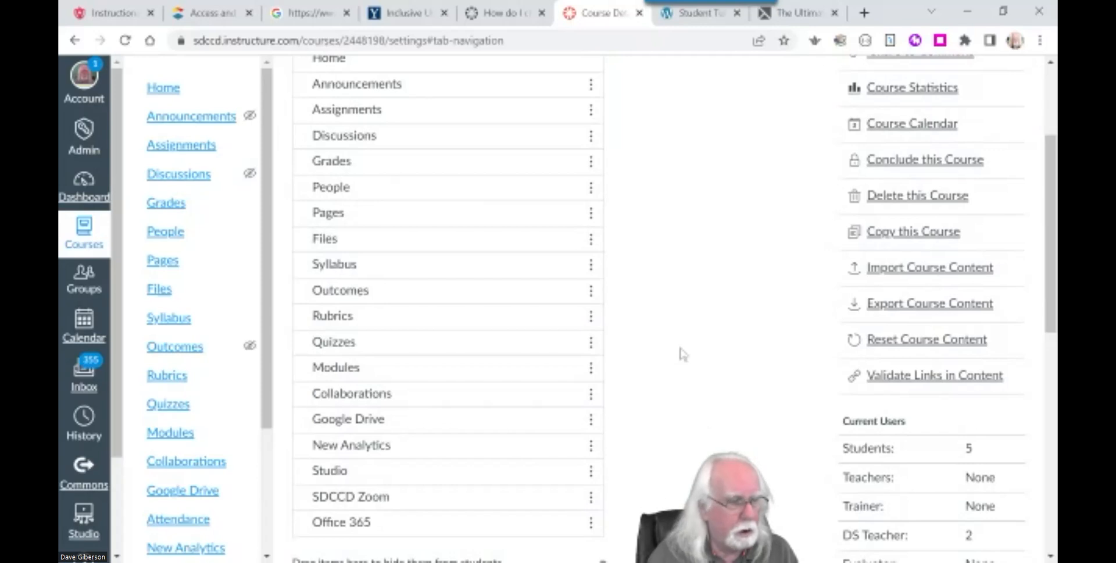
scroll(678, 353, "down", 3)
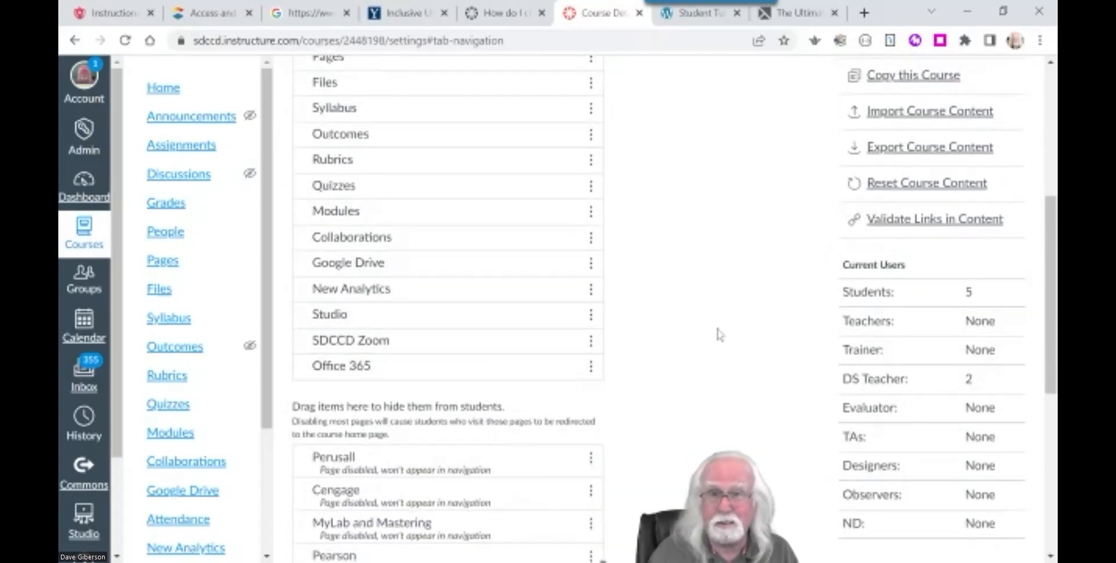
scroll(720, 334, "down", 1)
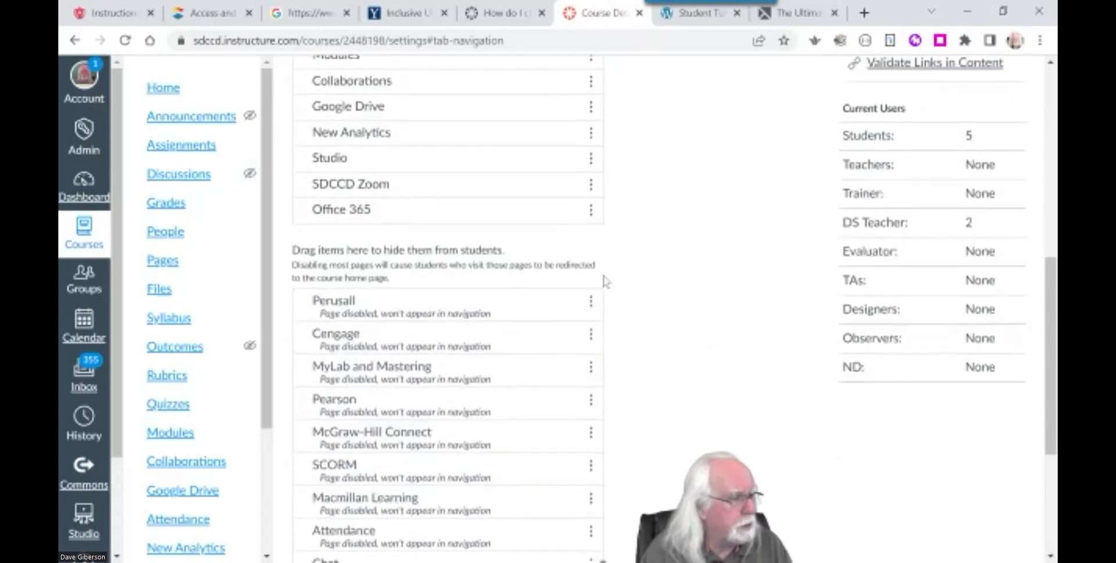
scroll(748, 306, "down", 4)
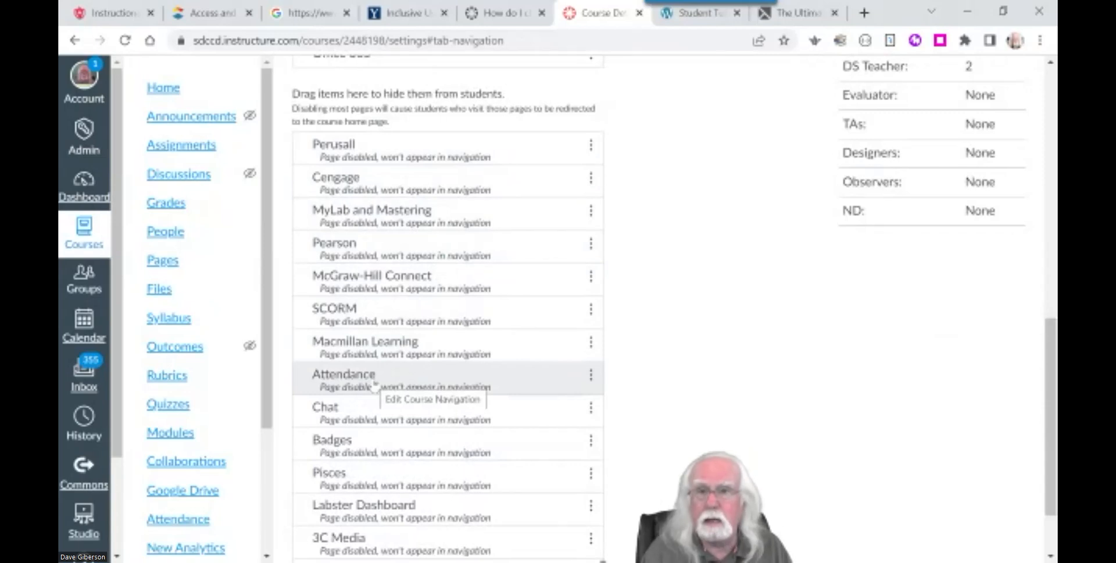
scroll(706, 320, "down", 2)
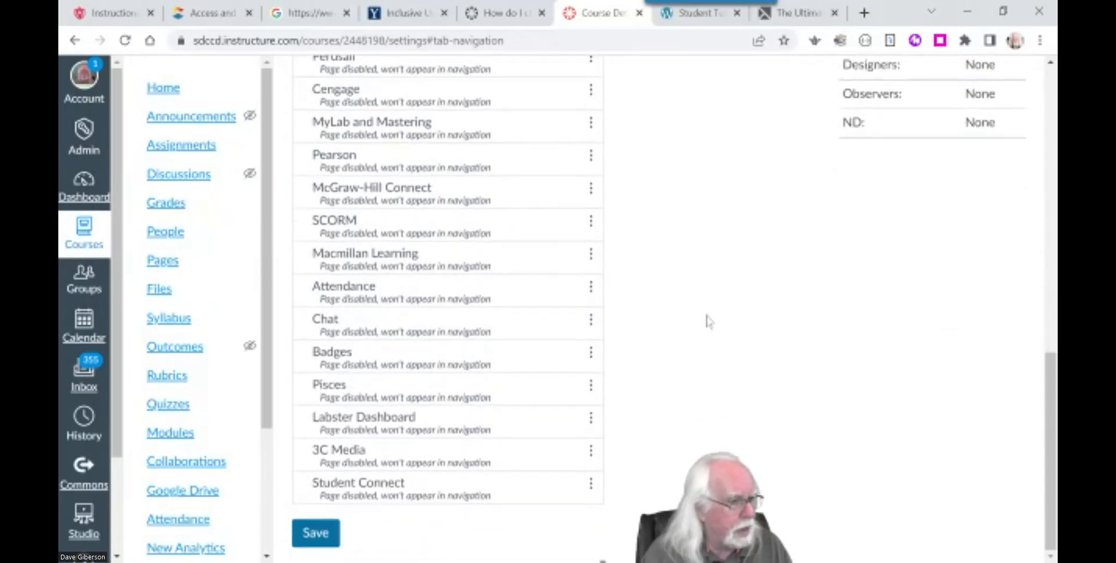
scroll(706, 320, "up", 6)
scroll(706, 319, "down", 4)
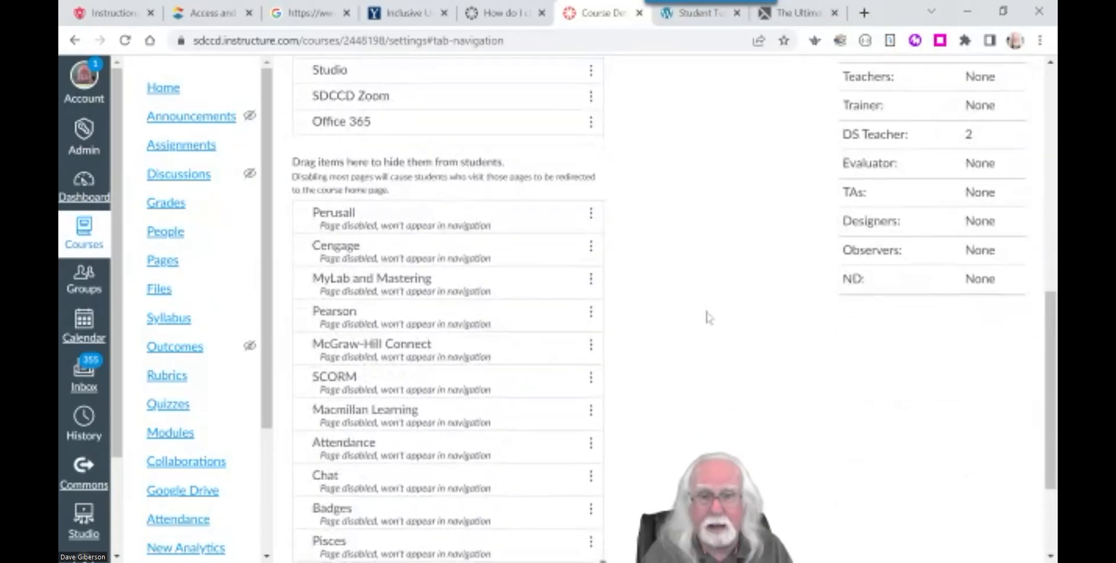
scroll(705, 322, "up", 1)
scroll(705, 321, "down", 2)
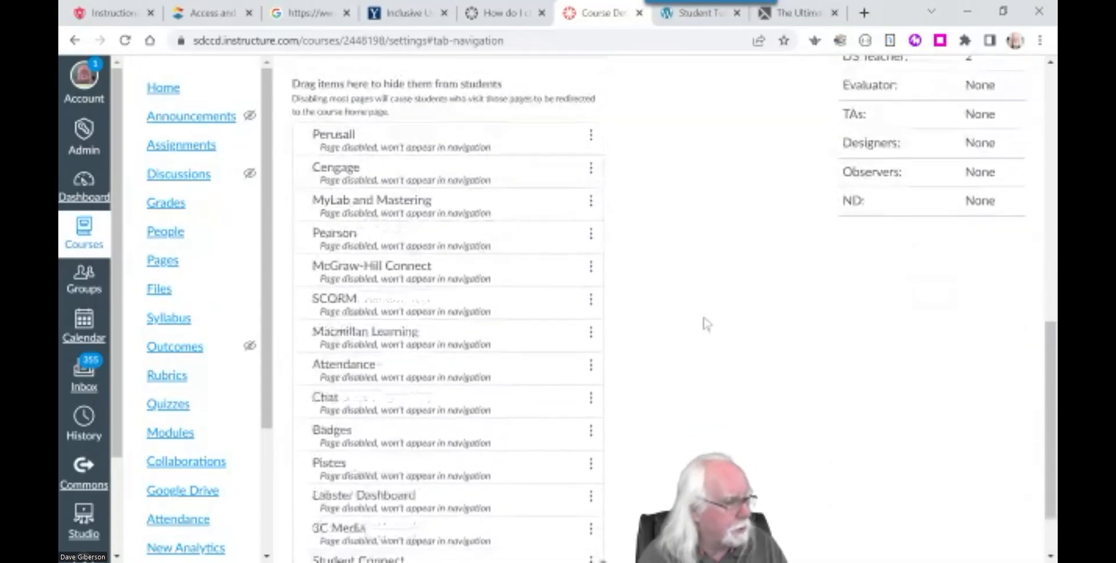
Step: Move Attendance back into the visible course navigation between Studio and SDCCD Zoom and save the navigation
left_click_drag(441, 372, 409, 221)
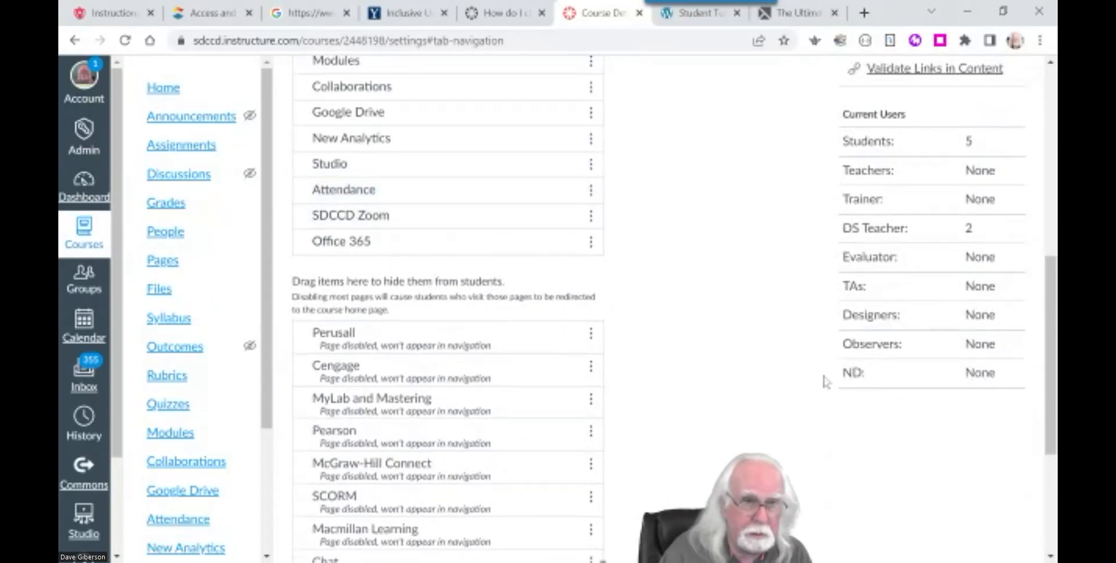
scroll(384, 507, "down", 4)
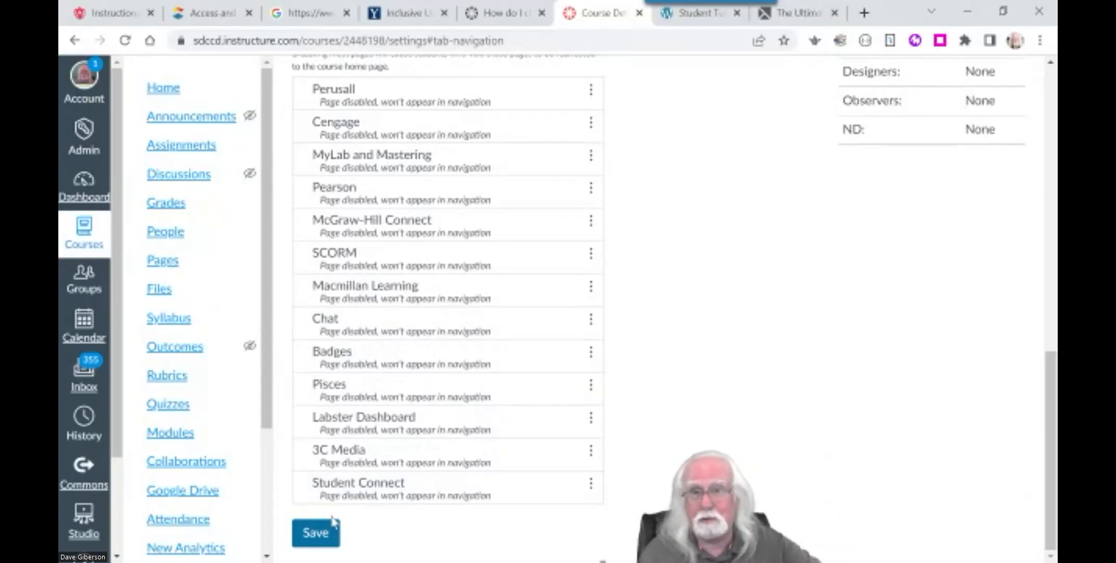
left_click(317, 532)
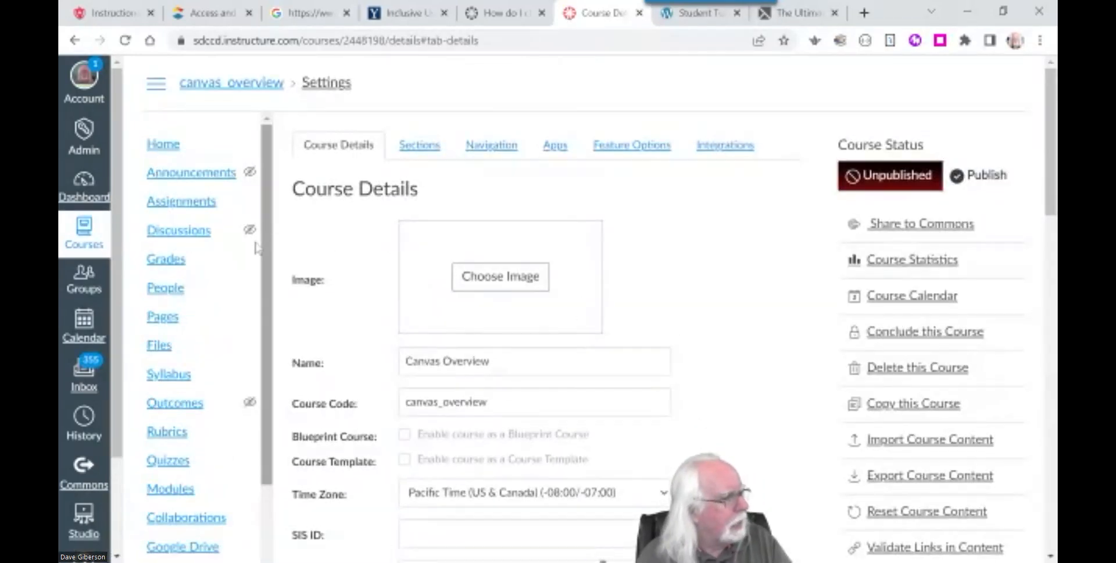
Step: Check Attendance's place in the course navigation, open it, and look over the Roll Call student list
scroll(263, 250, "down", 3)
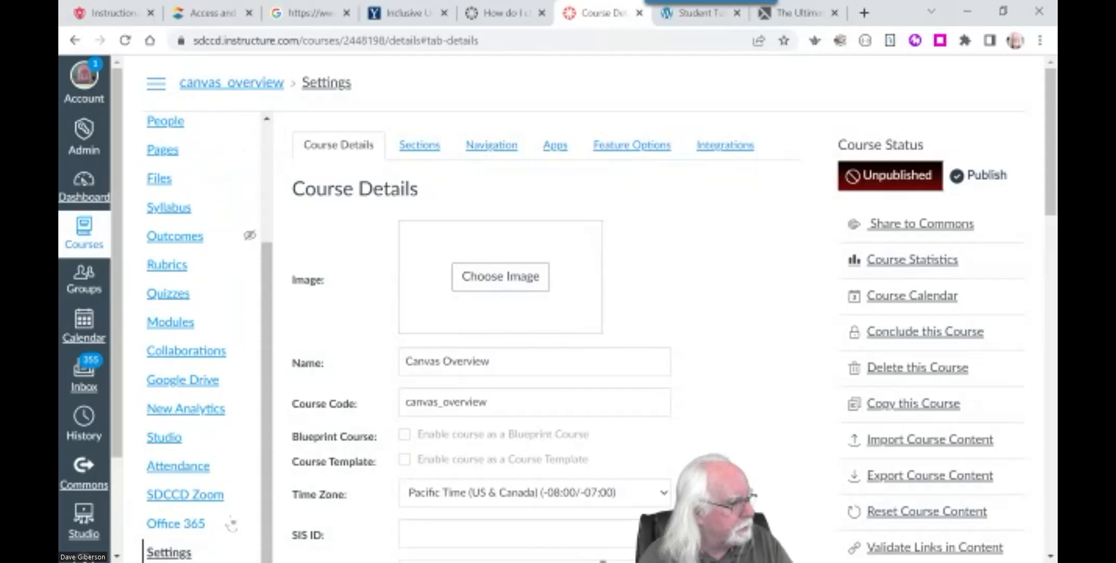
left_click(191, 472)
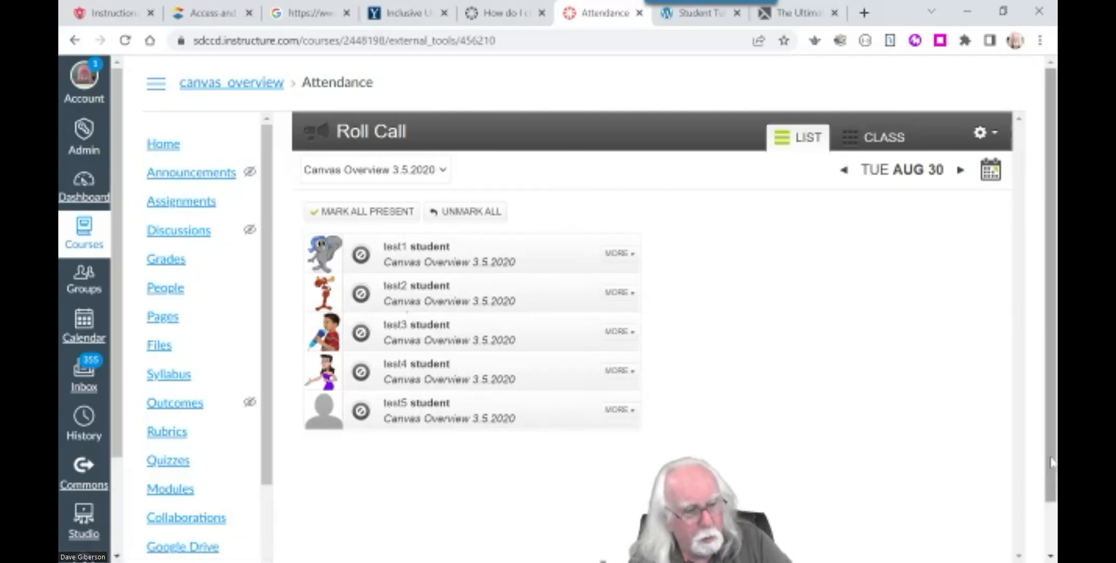
scroll(1055, 472, "down", 1)
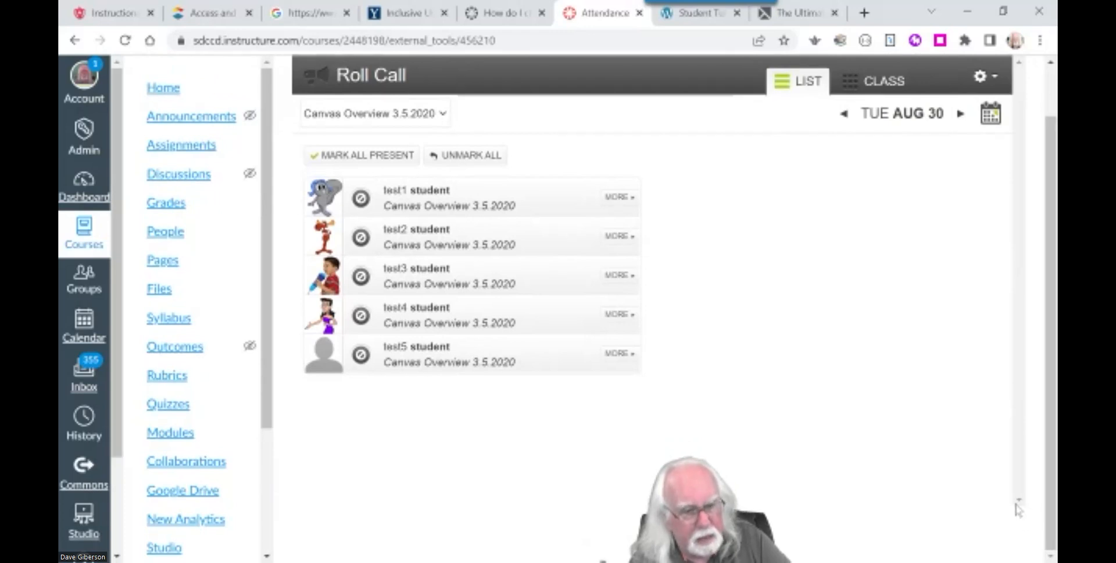
left_click_drag(267, 256, 240, 446)
scroll(269, 207, "up", 3)
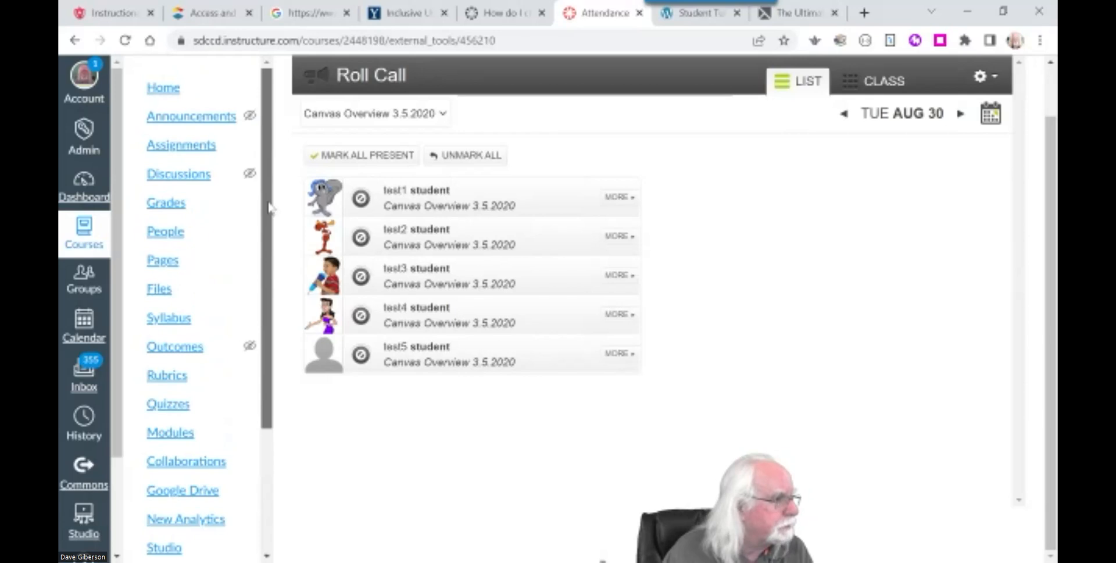
scroll(266, 258, "down", 3)
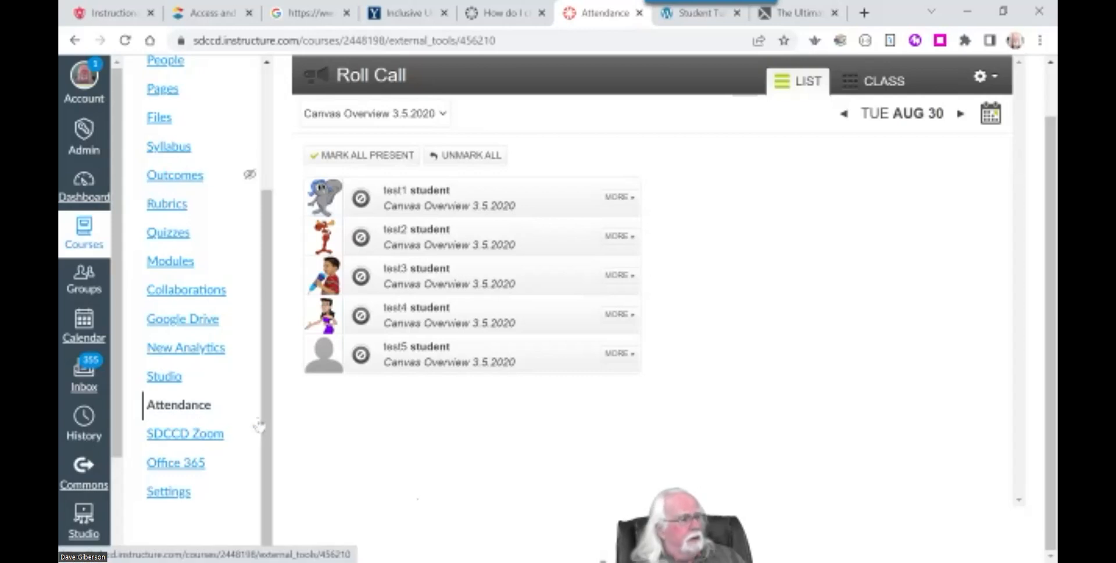
left_click_drag(266, 428, 286, 302)
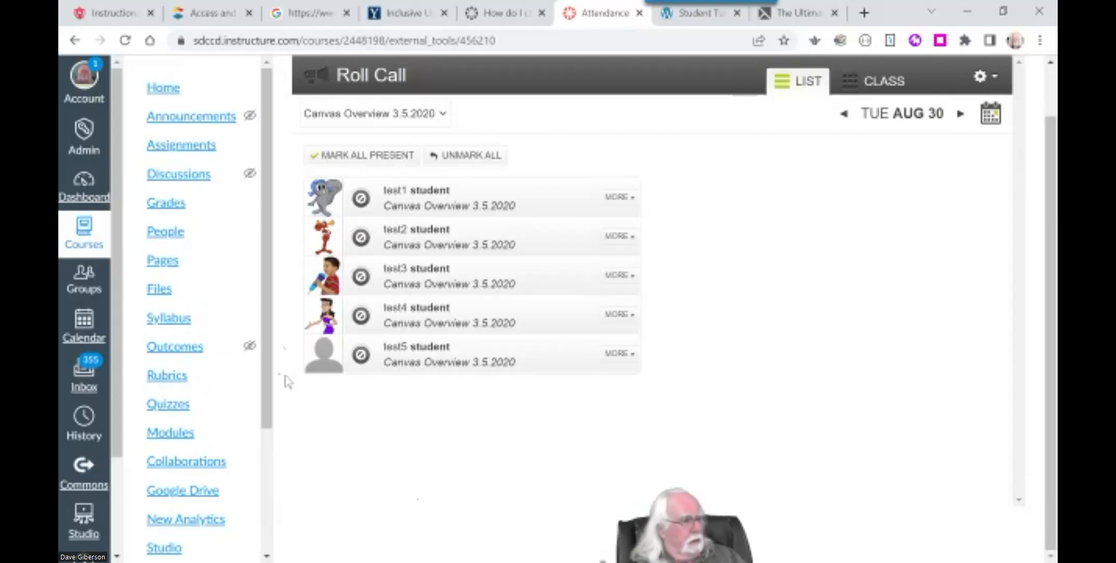
Step: Open the course's People page and look over the list of enrolled teachers and students
left_click(174, 236)
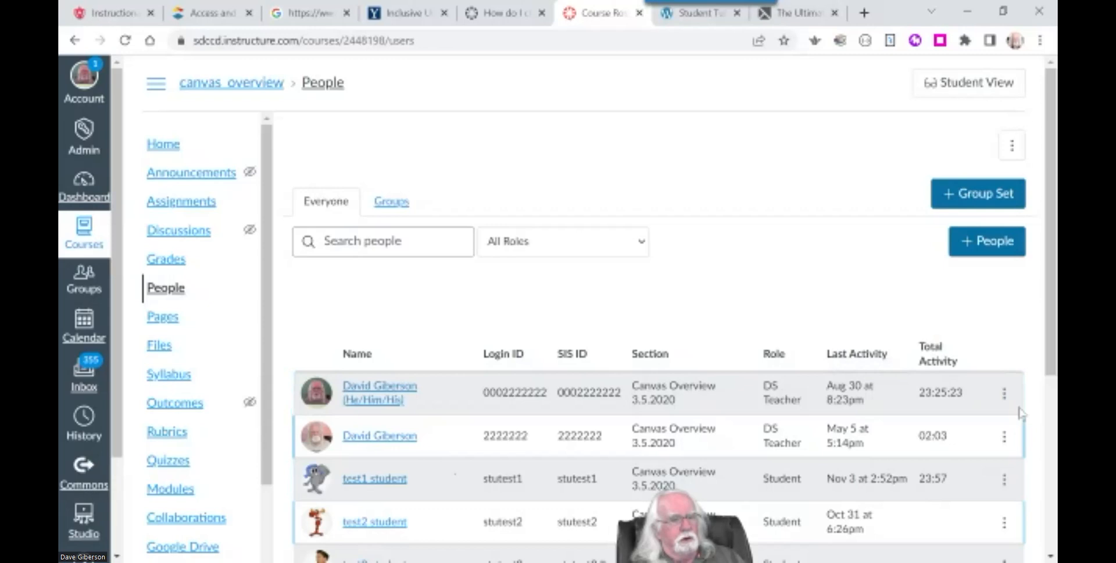
scroll(1051, 398, "down", 1)
scroll(1051, 399, "down", 4)
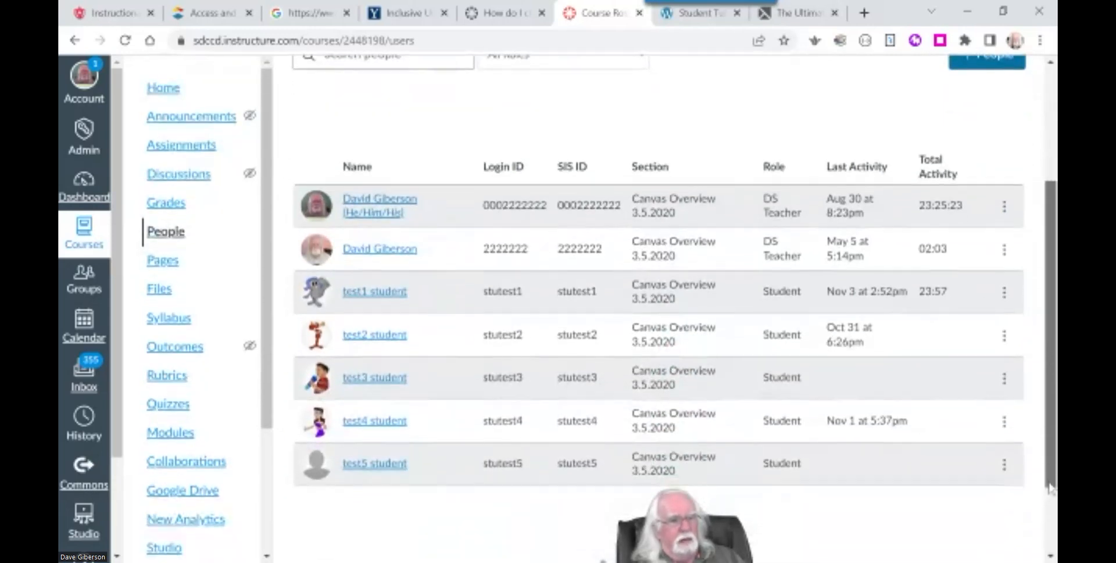
Step: Open the details of test1 student from the People list and view that student's New Analytics
left_click(386, 296)
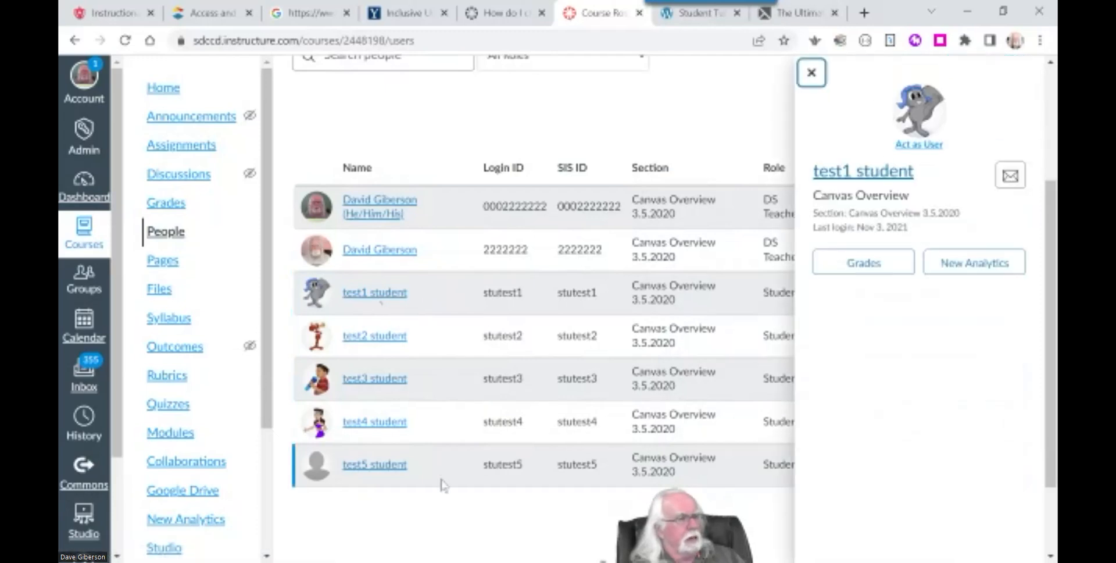
left_click(967, 268)
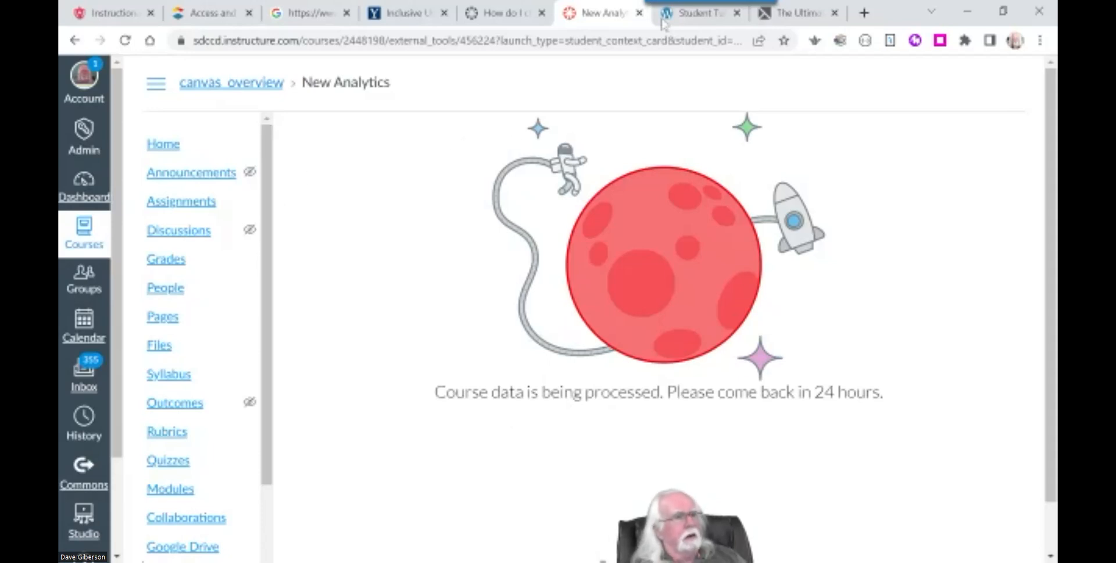
Step: Switch to the OnDemand @ SDCCD tutorial site, search it for "canvas analytics", and look over the results
left_click(694, 18)
left_click_drag(1049, 226, 1050, 152)
left_click(980, 341)
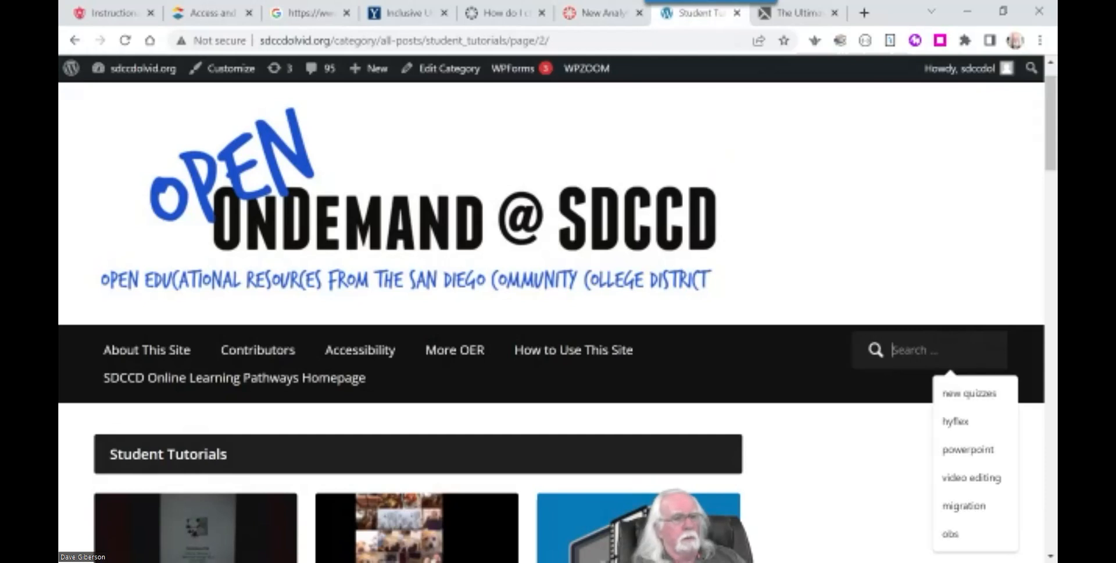
type("canvas")
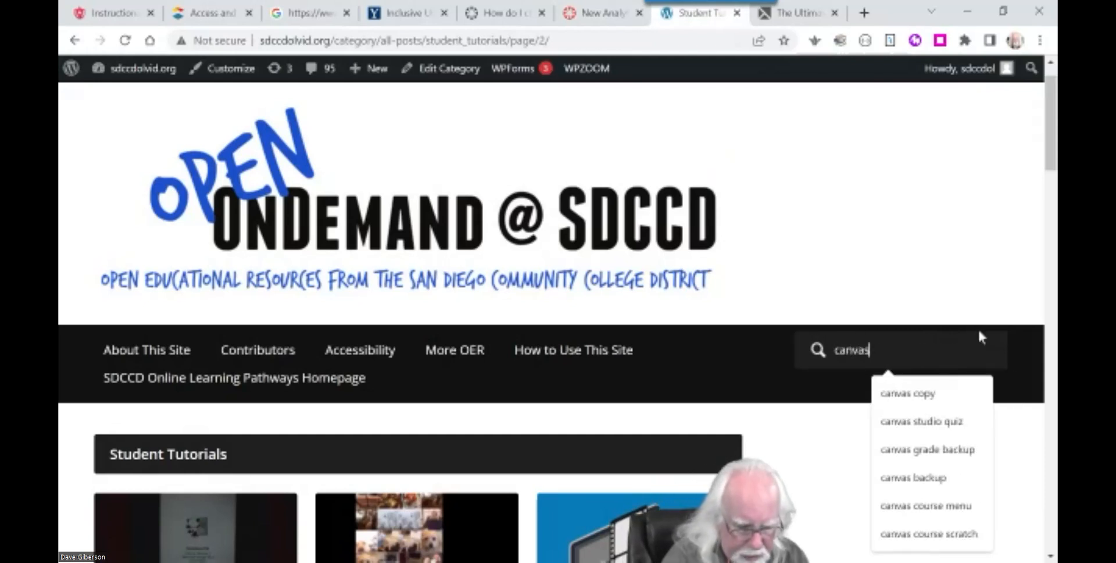
type(" analytics")
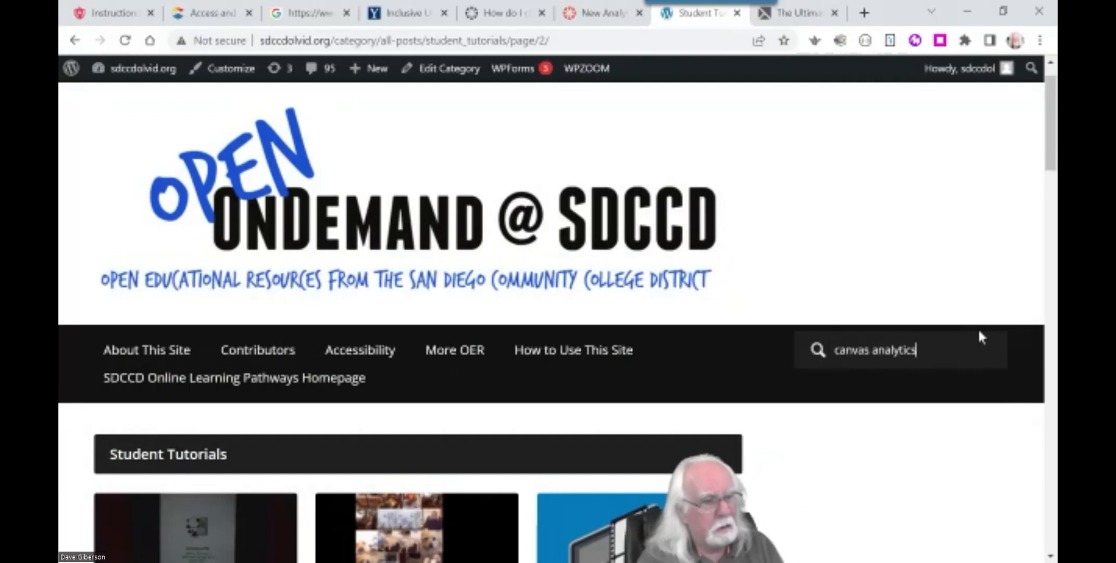
key("Return")
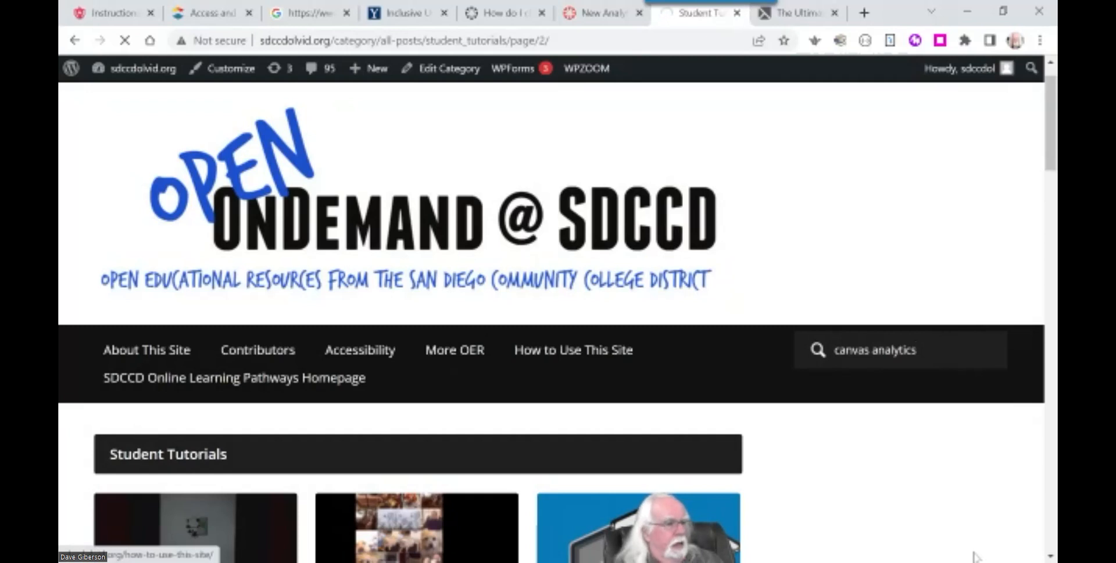
scroll(893, 519, "down", 6)
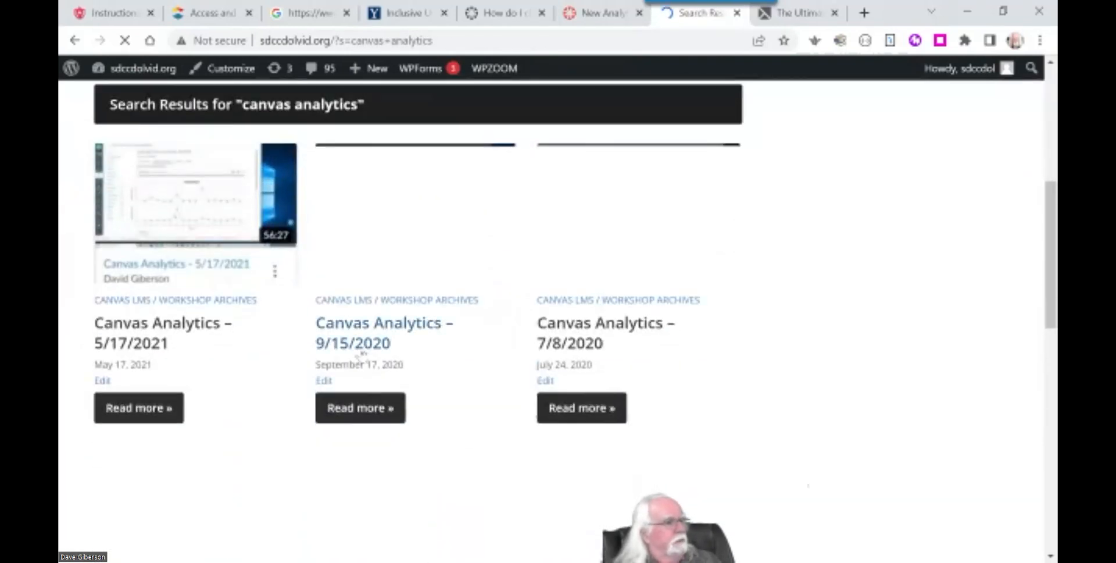
scroll(864, 388, "down", 3)
scroll(862, 386, "down", 4)
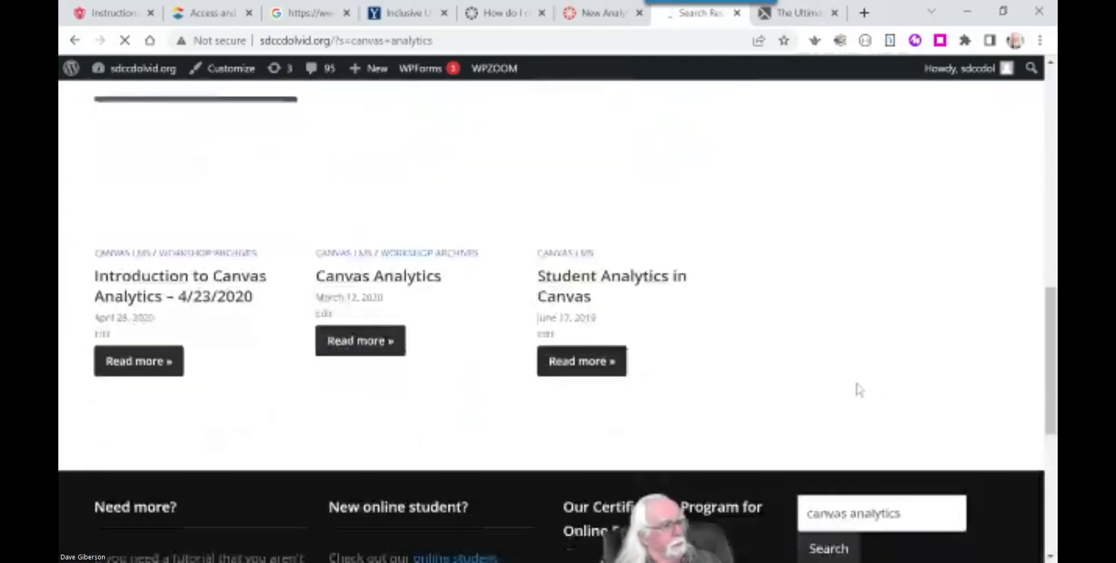
scroll(859, 394, "up", 8)
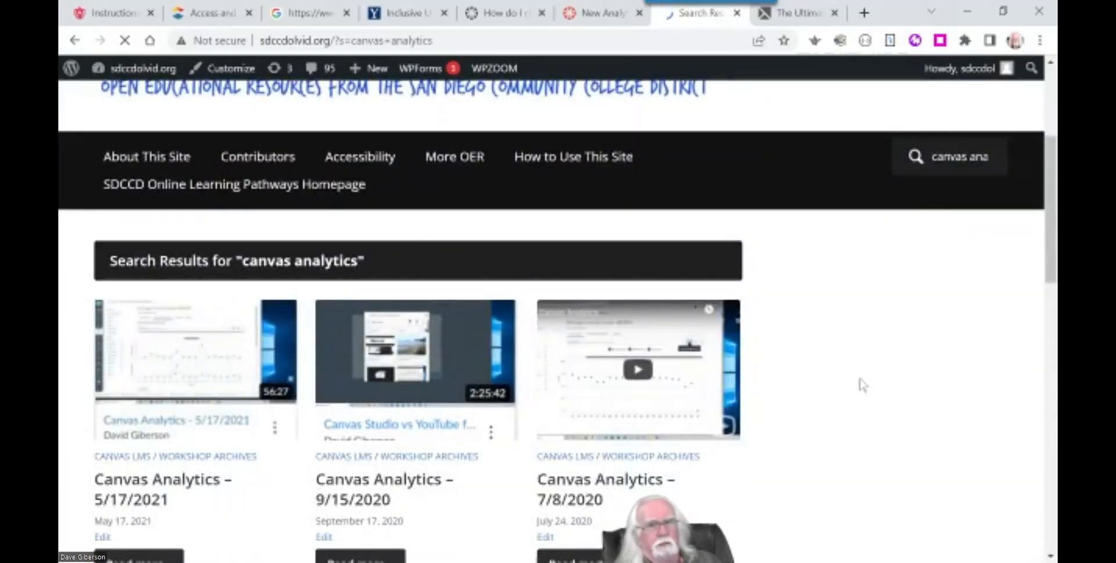
scroll(863, 386, "down", 3)
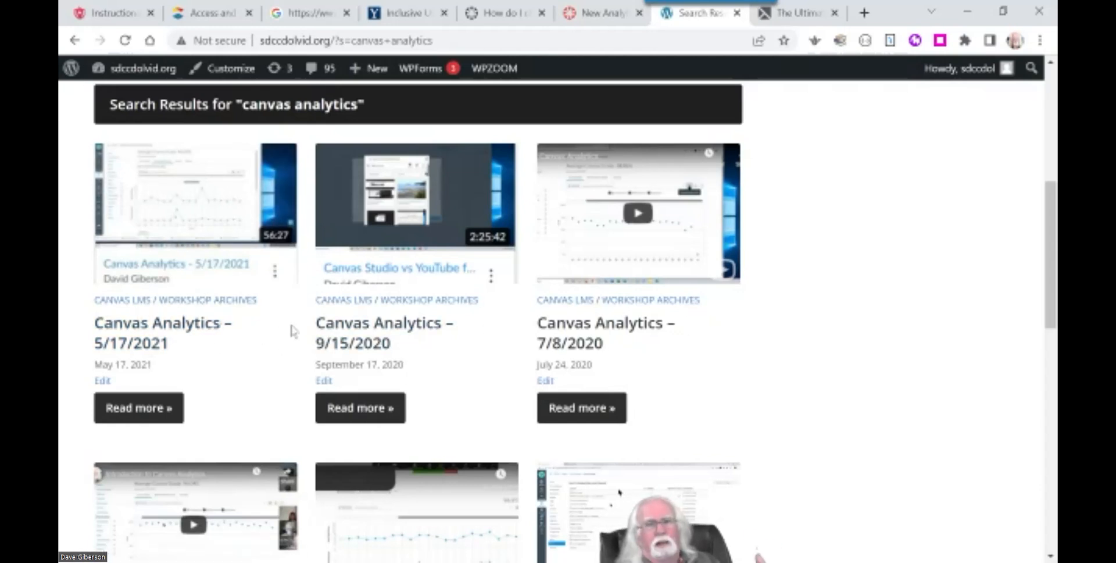
Step: Open the Canvas Analytics – 5/17/2021 workshop post and look over its video and description
left_click(192, 332)
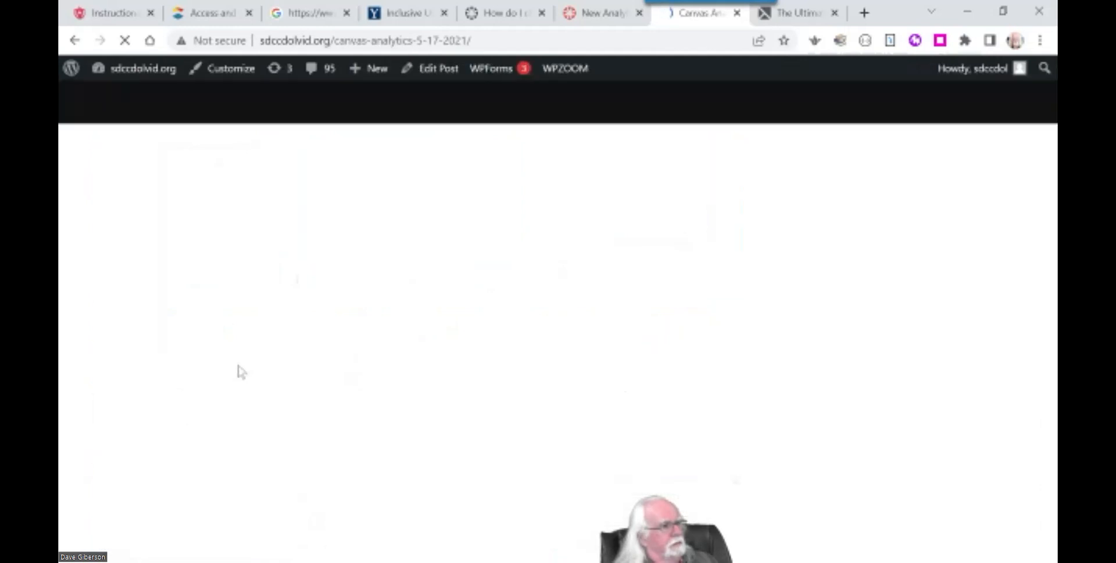
scroll(558, 454, "down", 5)
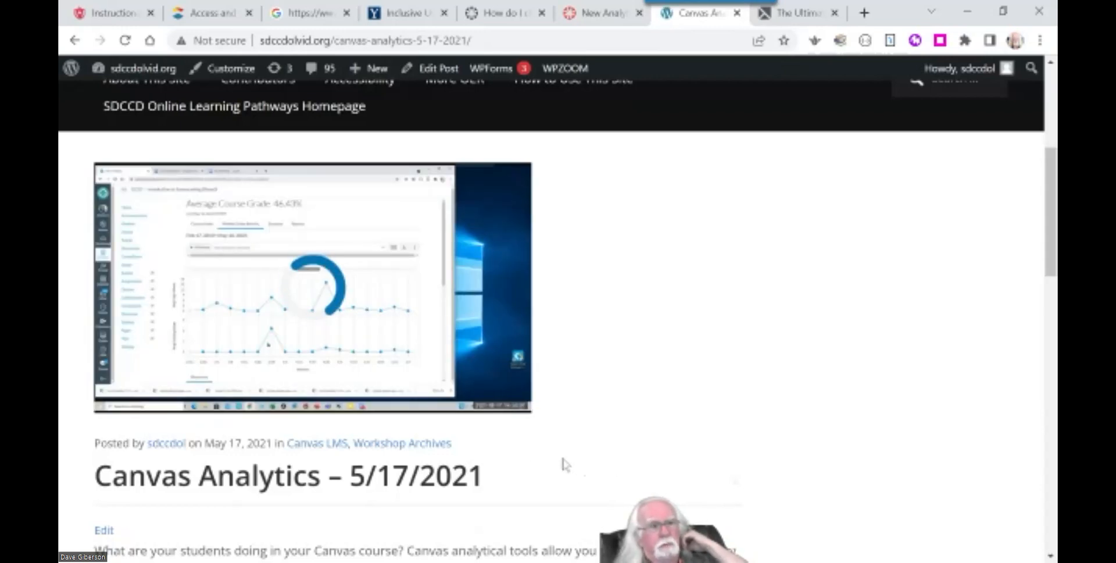
scroll(580, 406, "down", 4)
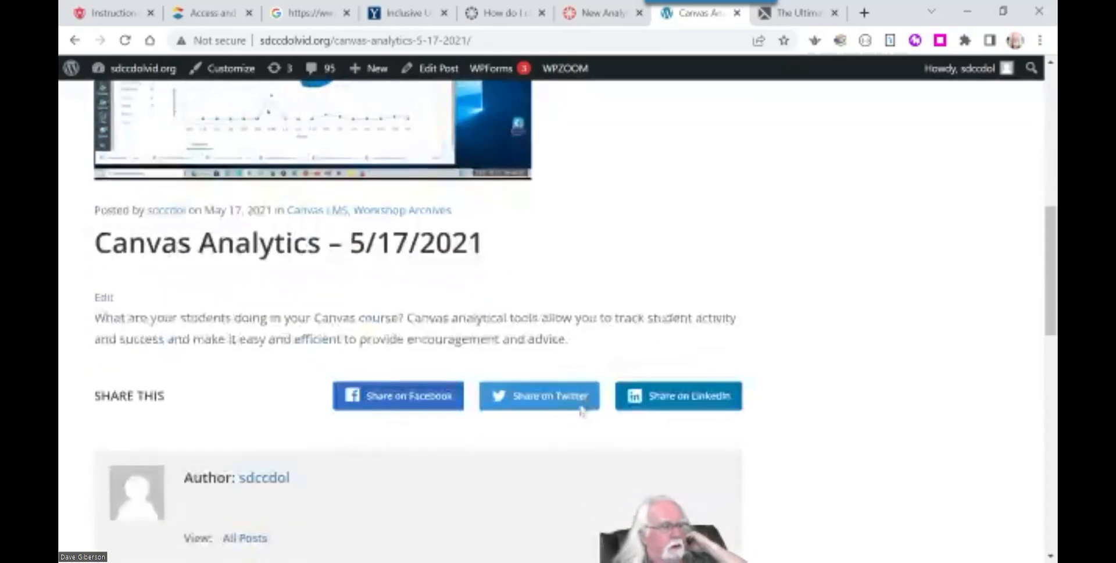
scroll(580, 405, "down", 1)
scroll(582, 410, "up", 6)
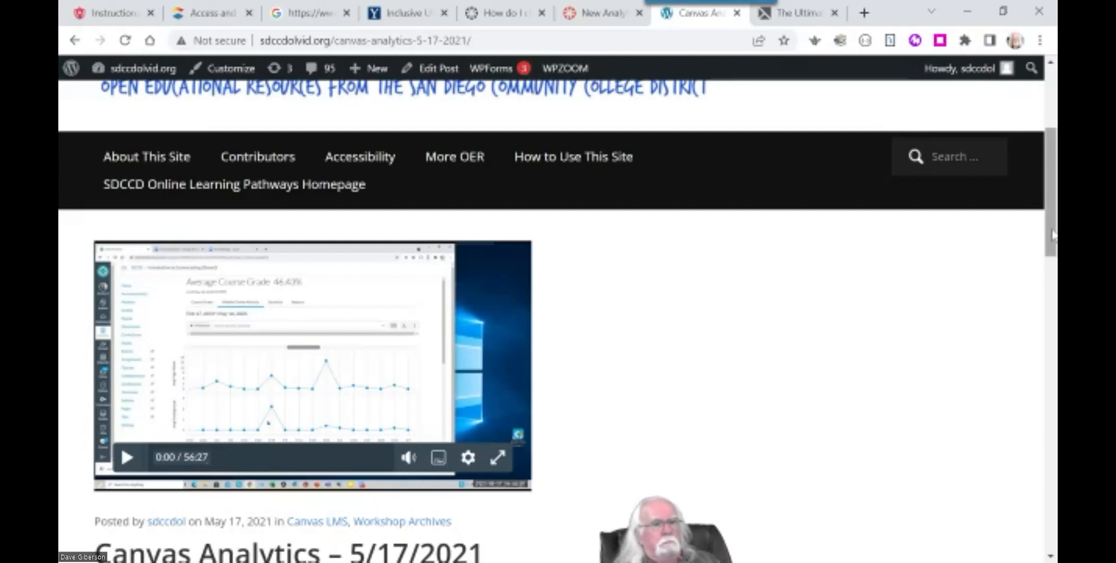
scroll(1052, 232, "up", 4)
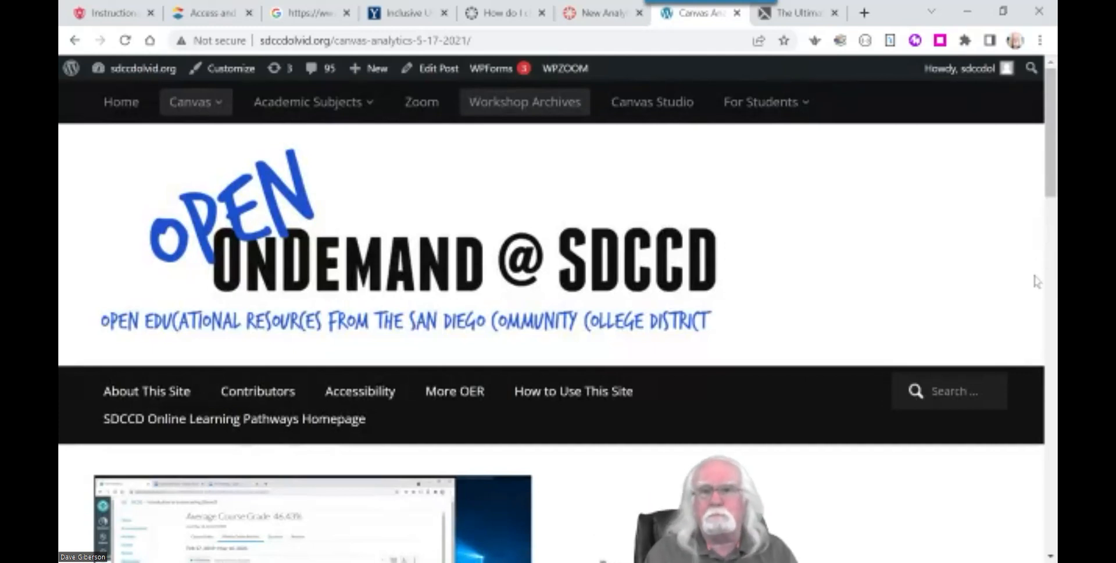
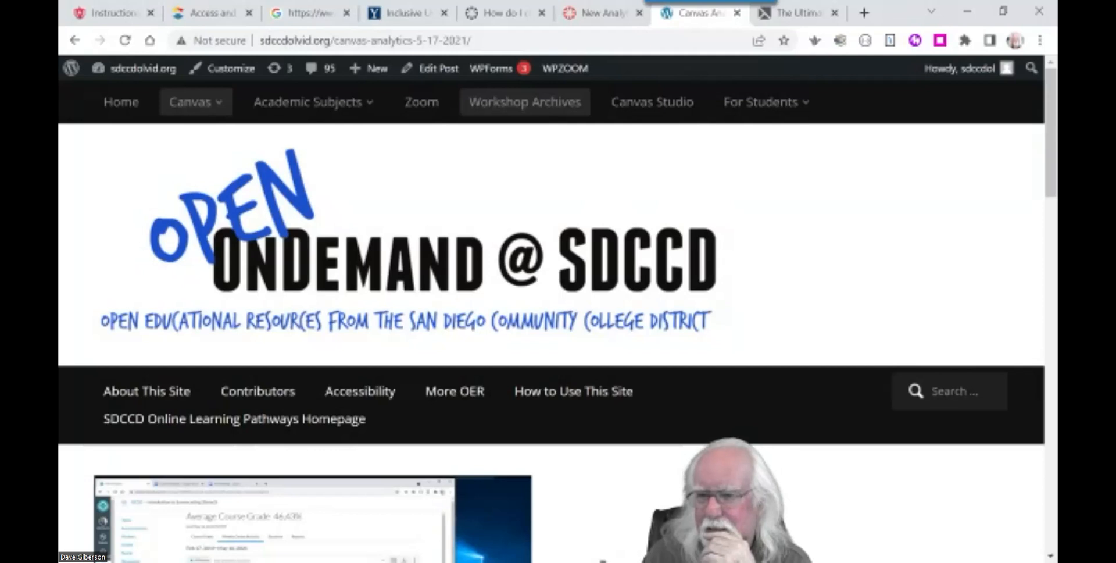
left_click_drag(1051, 186, 1048, 155)
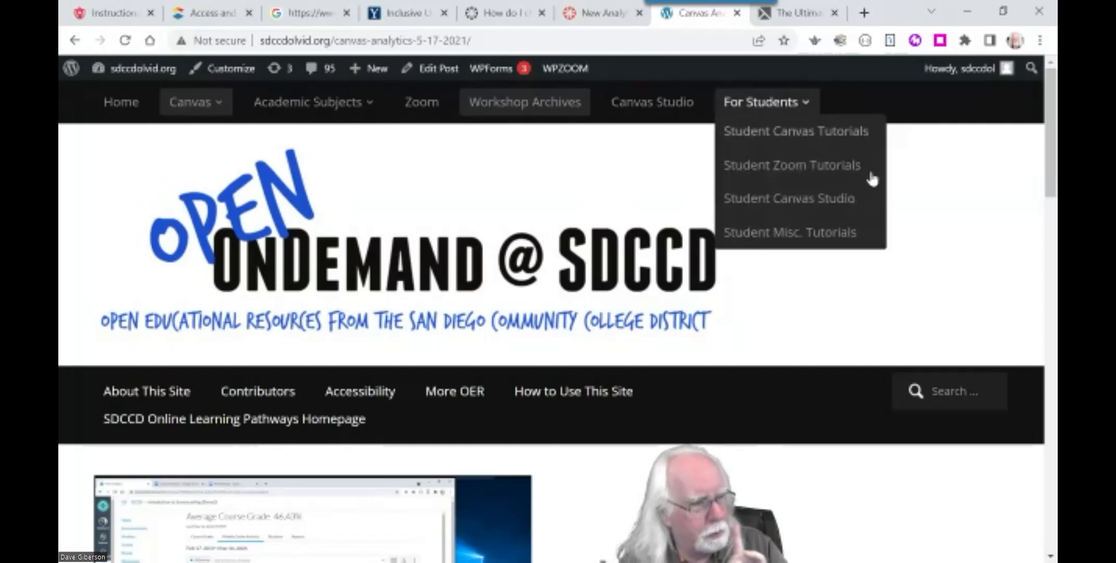
Step: Search the tutorial site for "rich content" and look over the listed Rich Content Editor tutorials
left_click(953, 391)
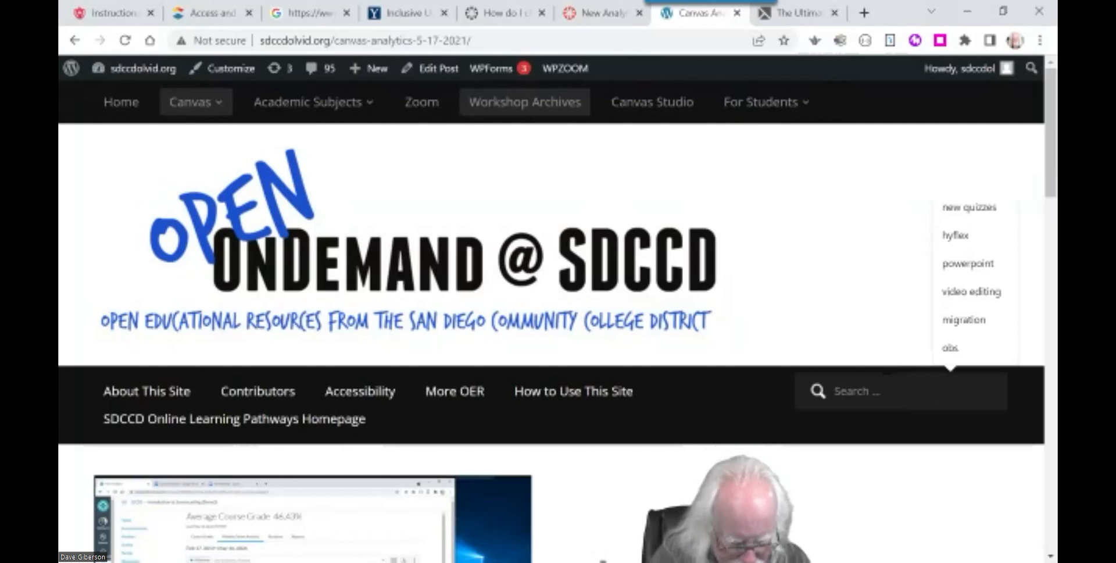
type("r")
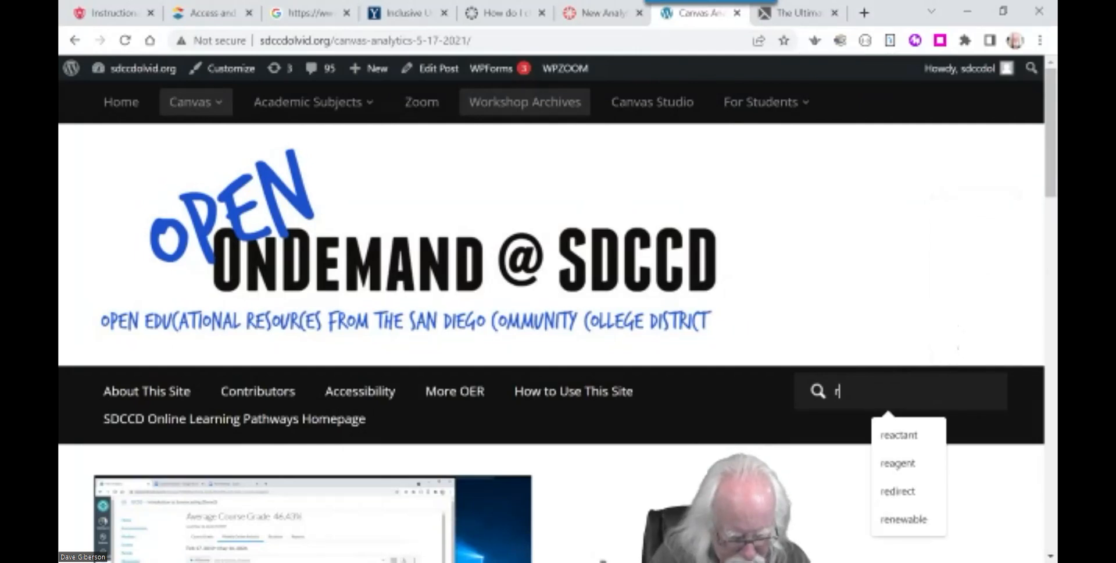
type("ich content")
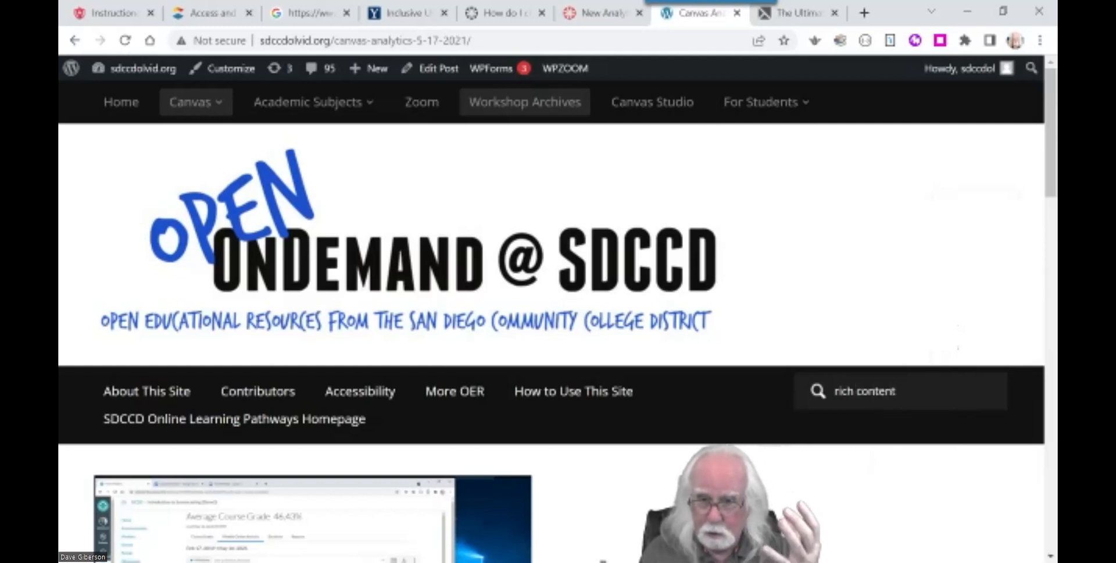
key("Return")
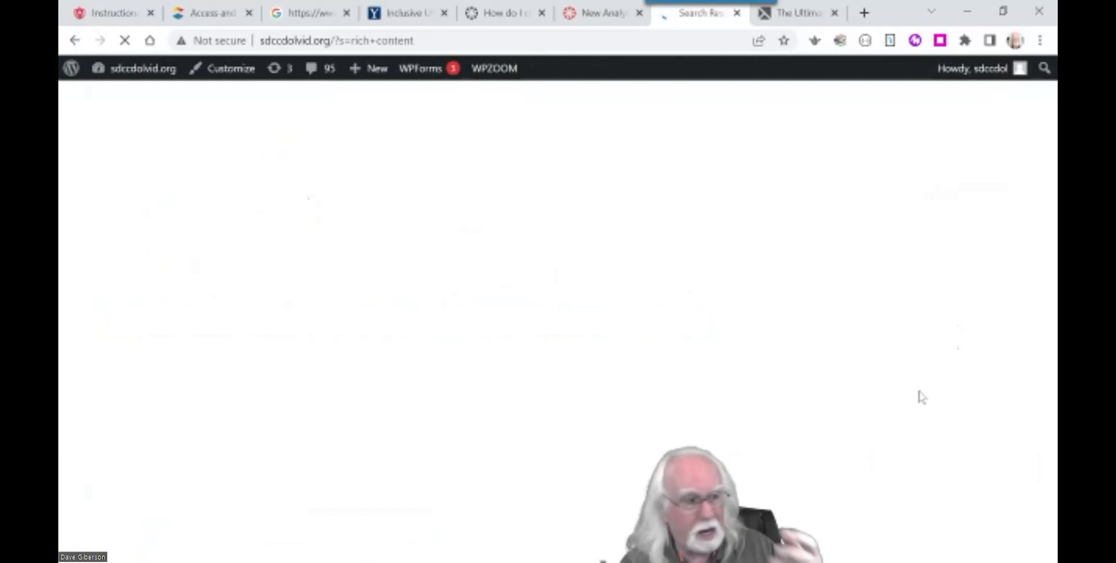
scroll(867, 412, "down", 7)
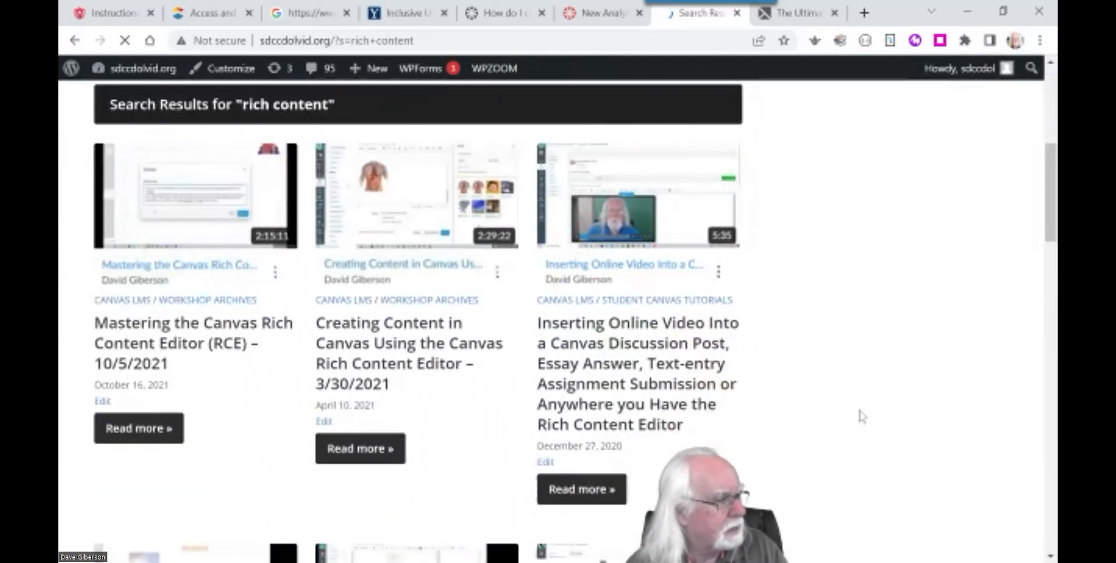
scroll(863, 414, "down", 3)
scroll(844, 370, "down", 3)
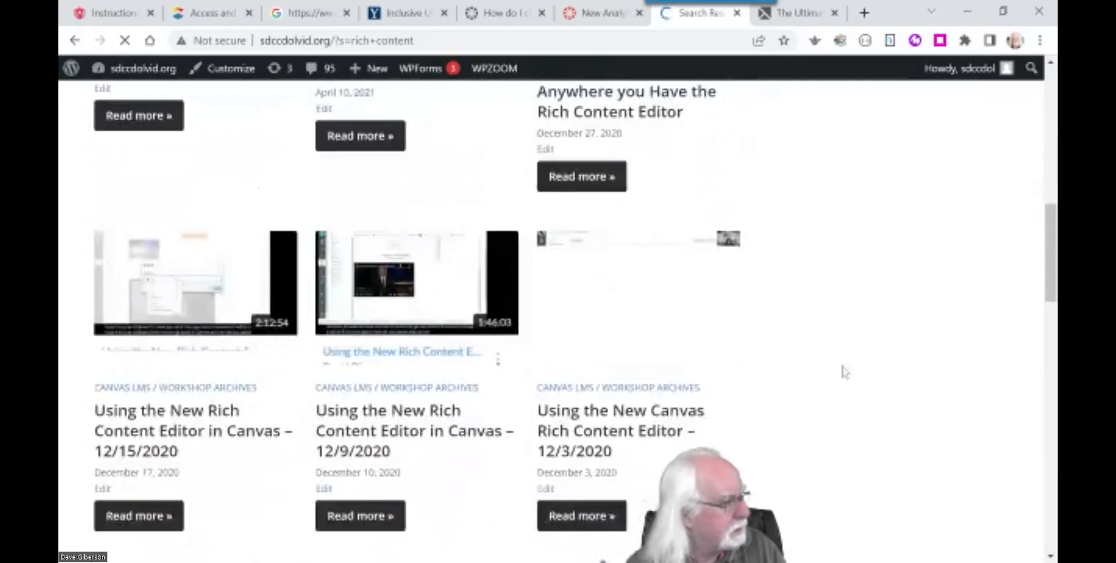
scroll(845, 372, "down", 9)
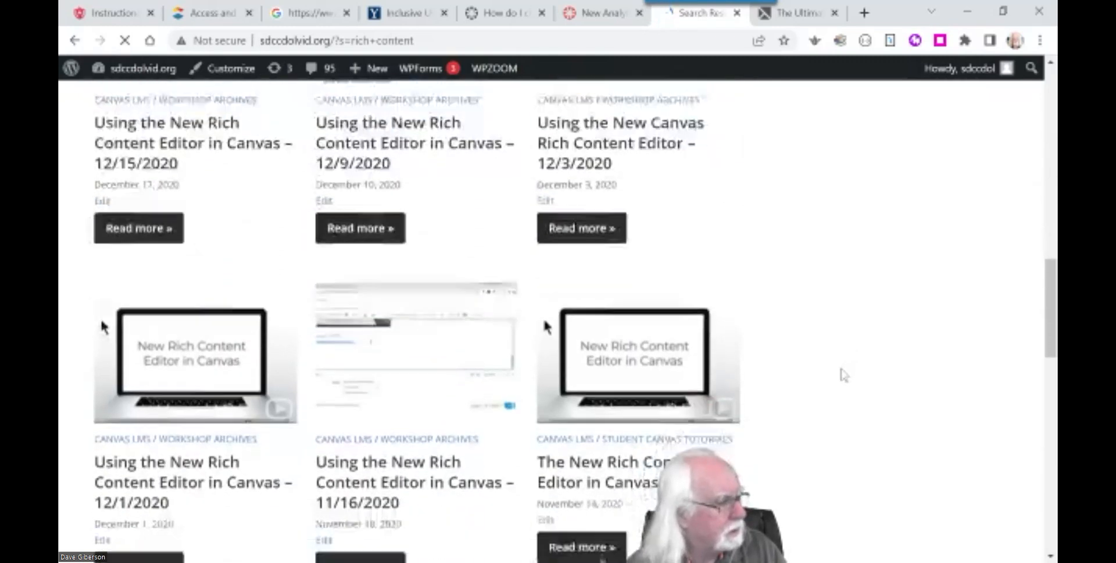
scroll(844, 375, "down", 6)
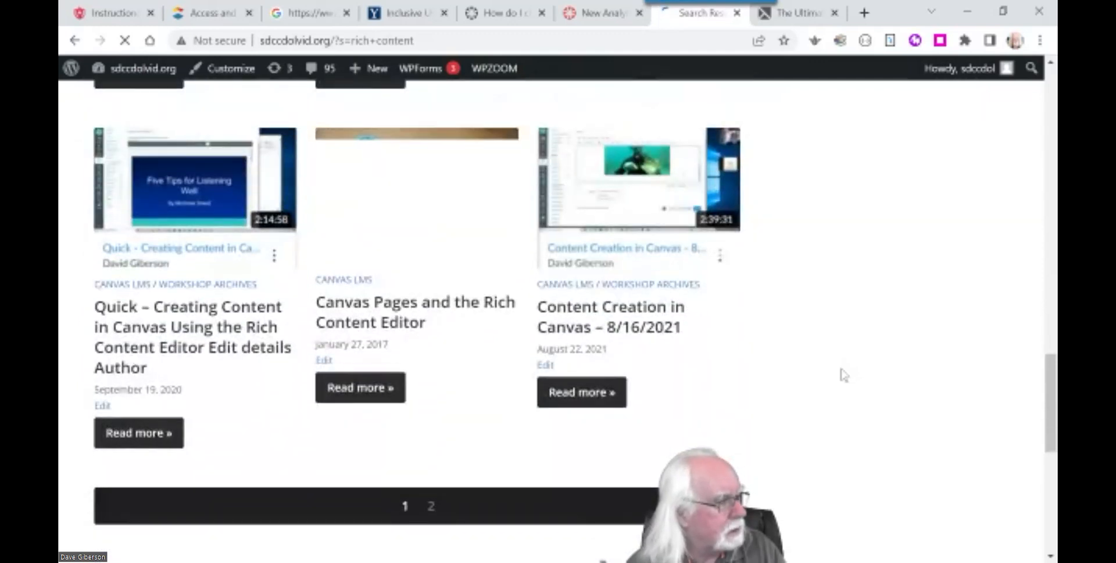
scroll(844, 375, "up", 20)
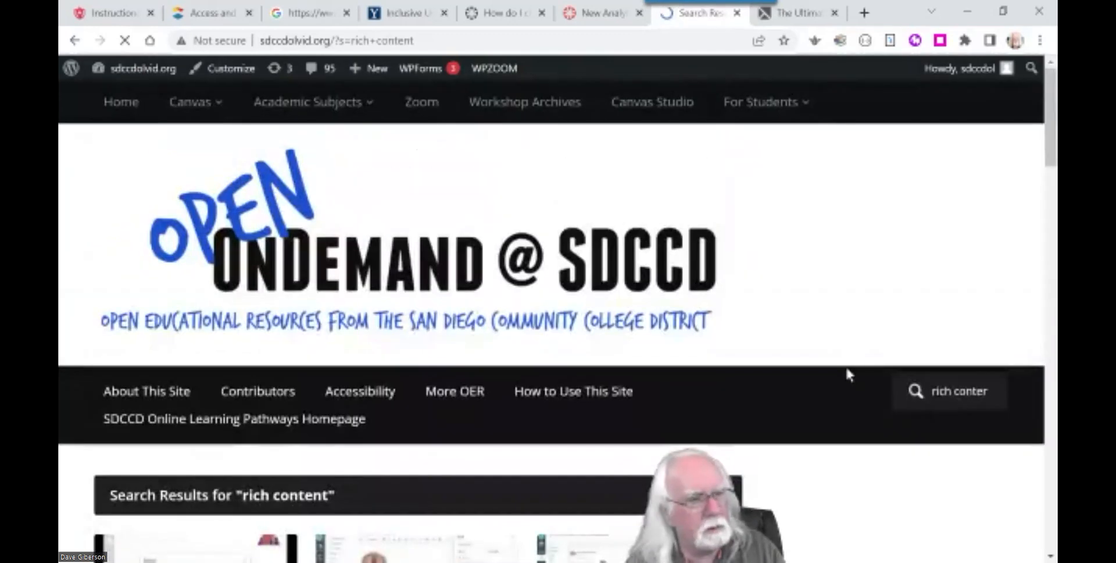
Step: Replace the site search term with "websites" and run the search
left_click(920, 390)
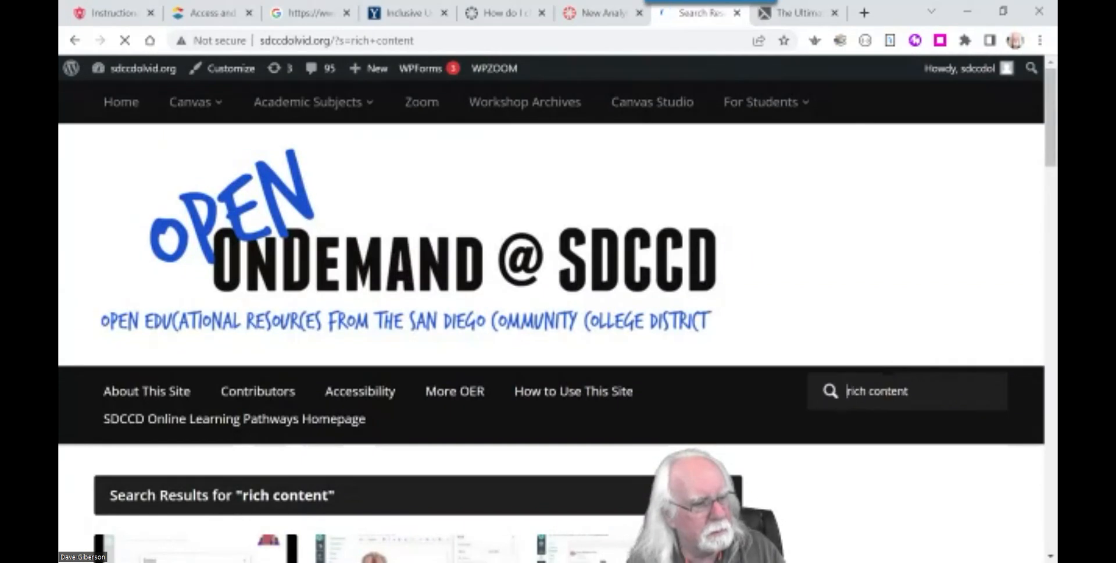
left_click_drag(898, 391, 832, 391)
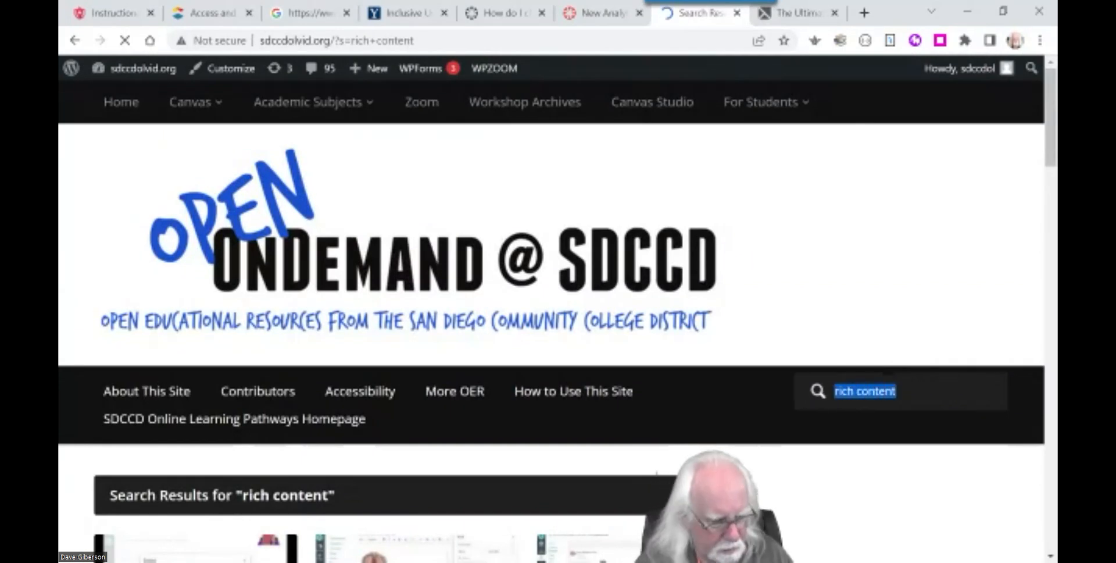
type("websites")
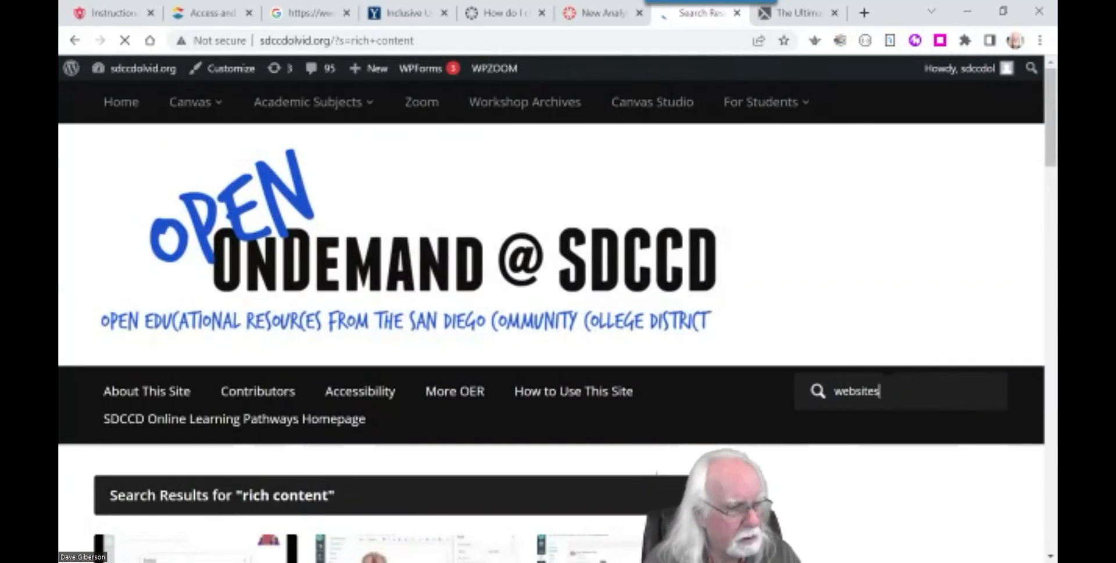
key("Return")
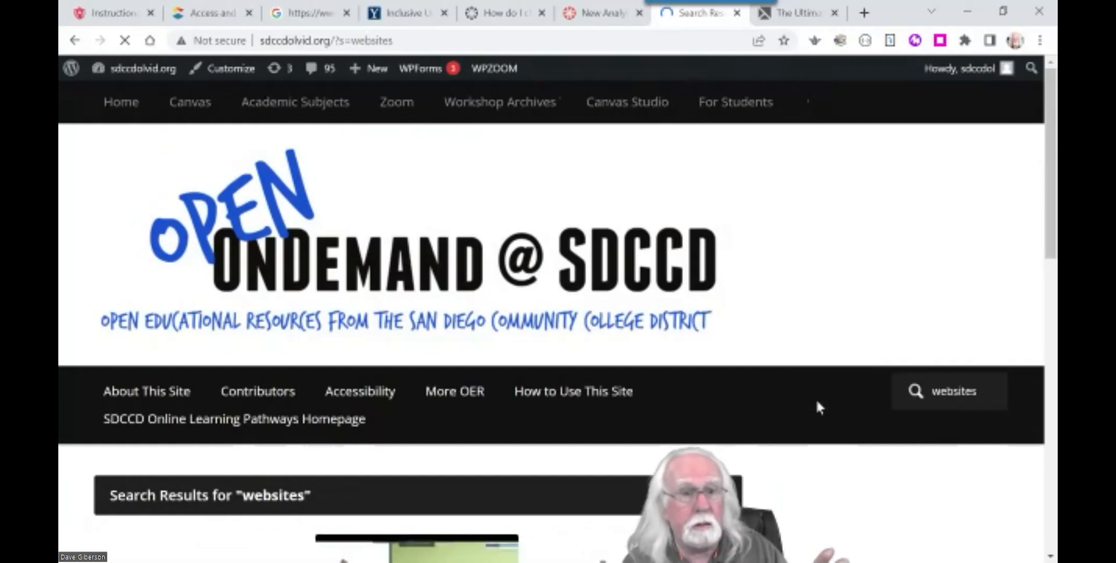
Step: Find the "Embedding Whole Websites into Canvas Pages and Other Documents" tutorial in the results and copy its link address
scroll(834, 387, "down", 4)
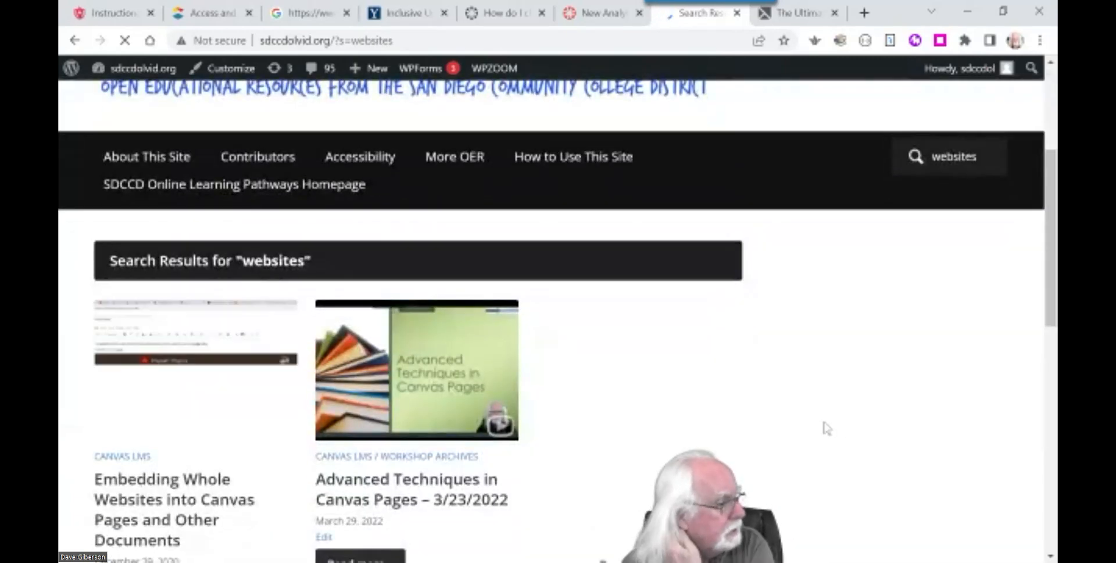
scroll(759, 456, "down", 3)
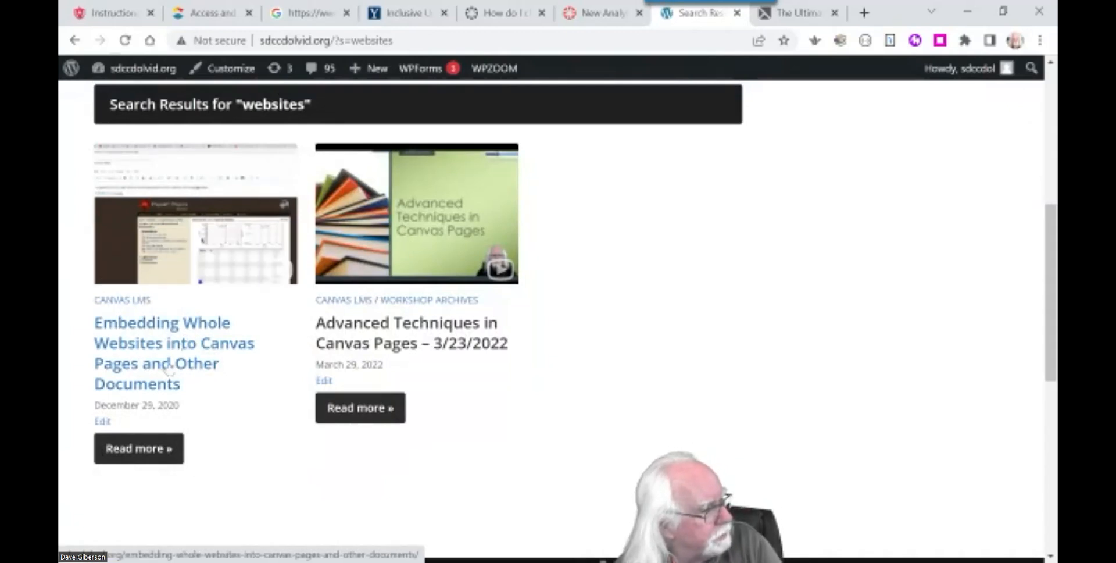
right_click(174, 344)
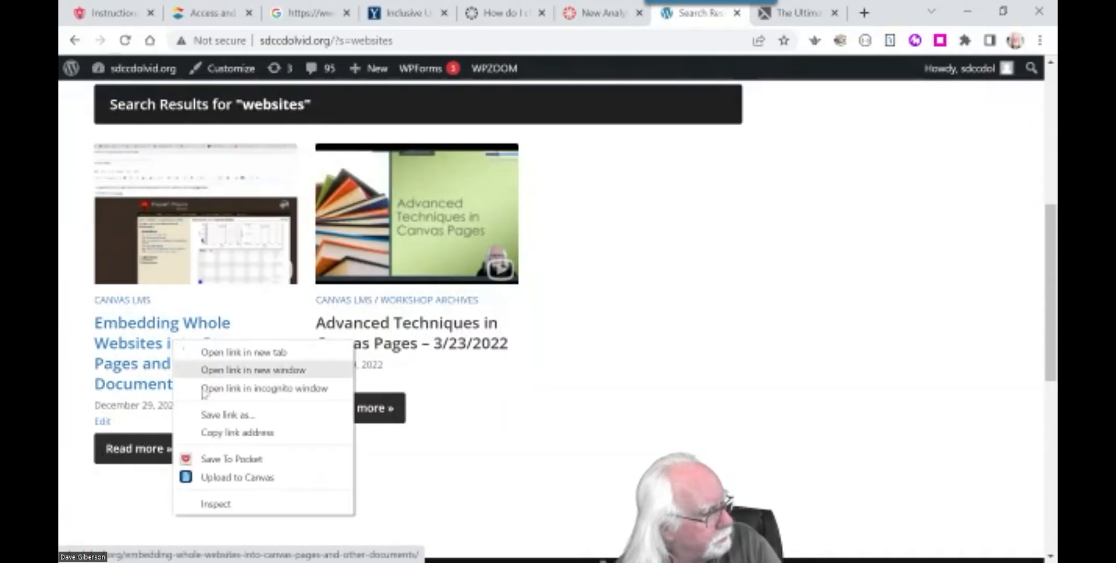
left_click(241, 433)
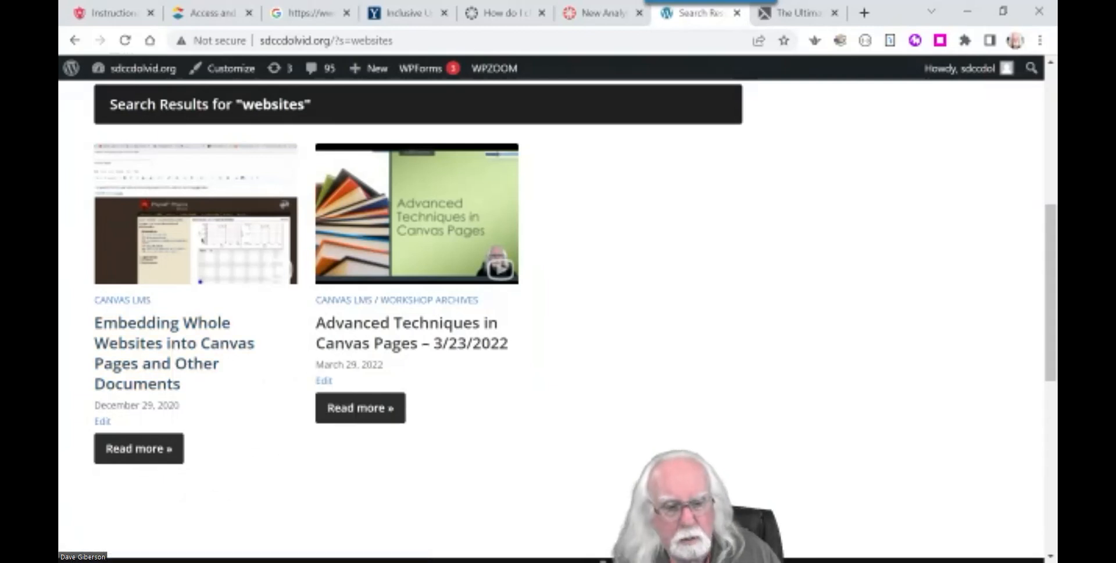